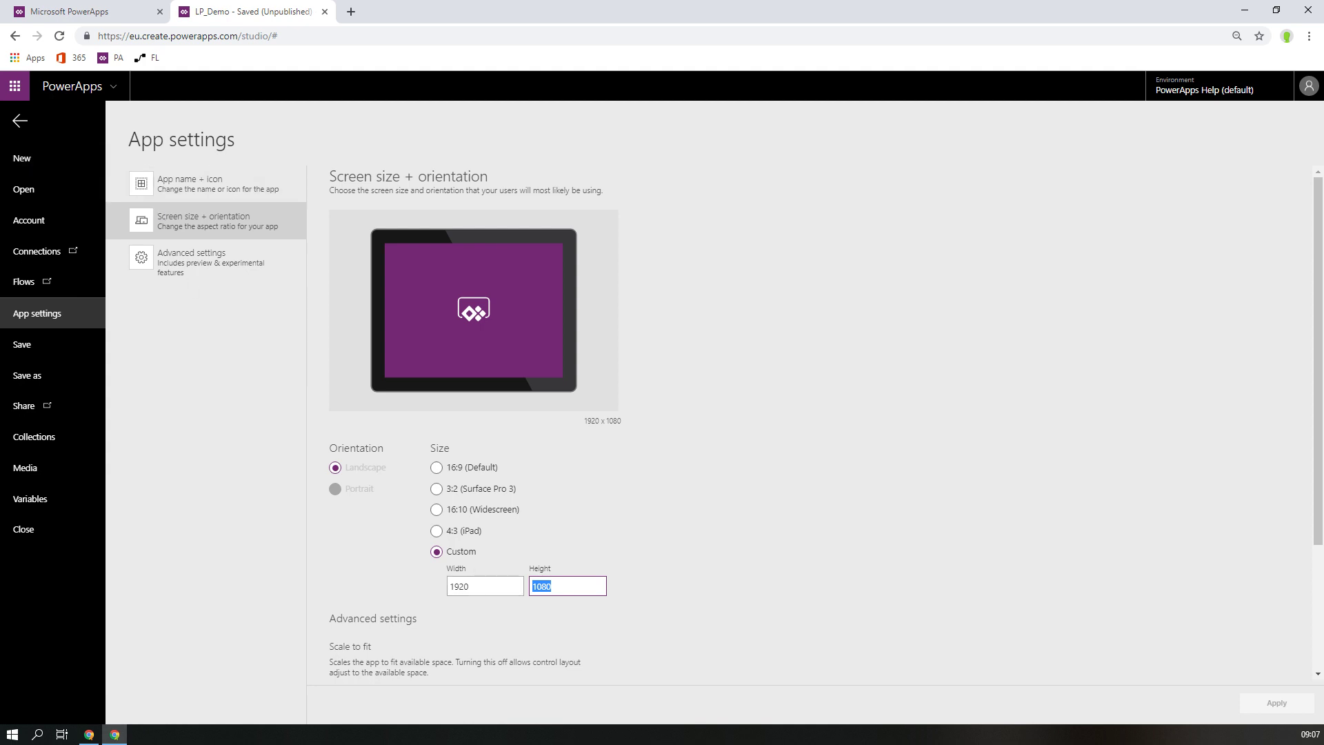
- Return from the app settings to the canvas and delete the L3000_Dienst label from the header
left_click(19, 124)
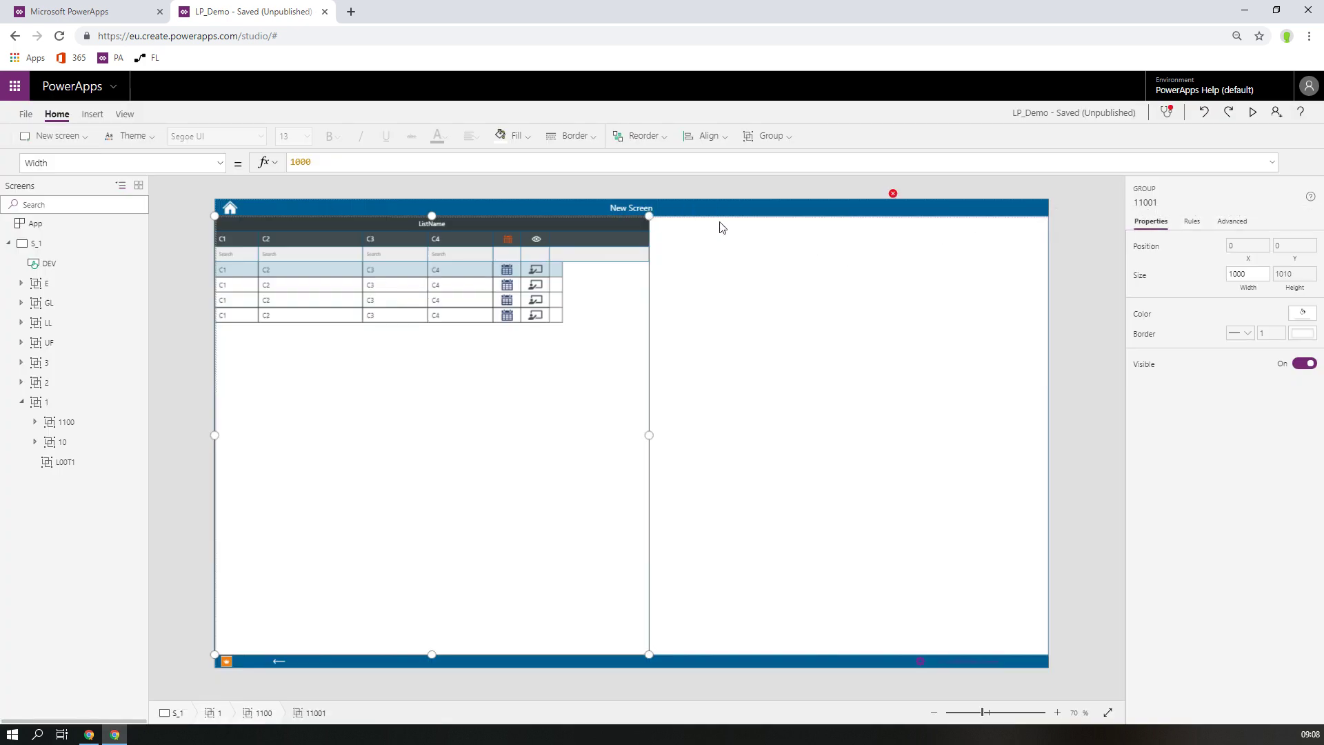
left_click(892, 192)
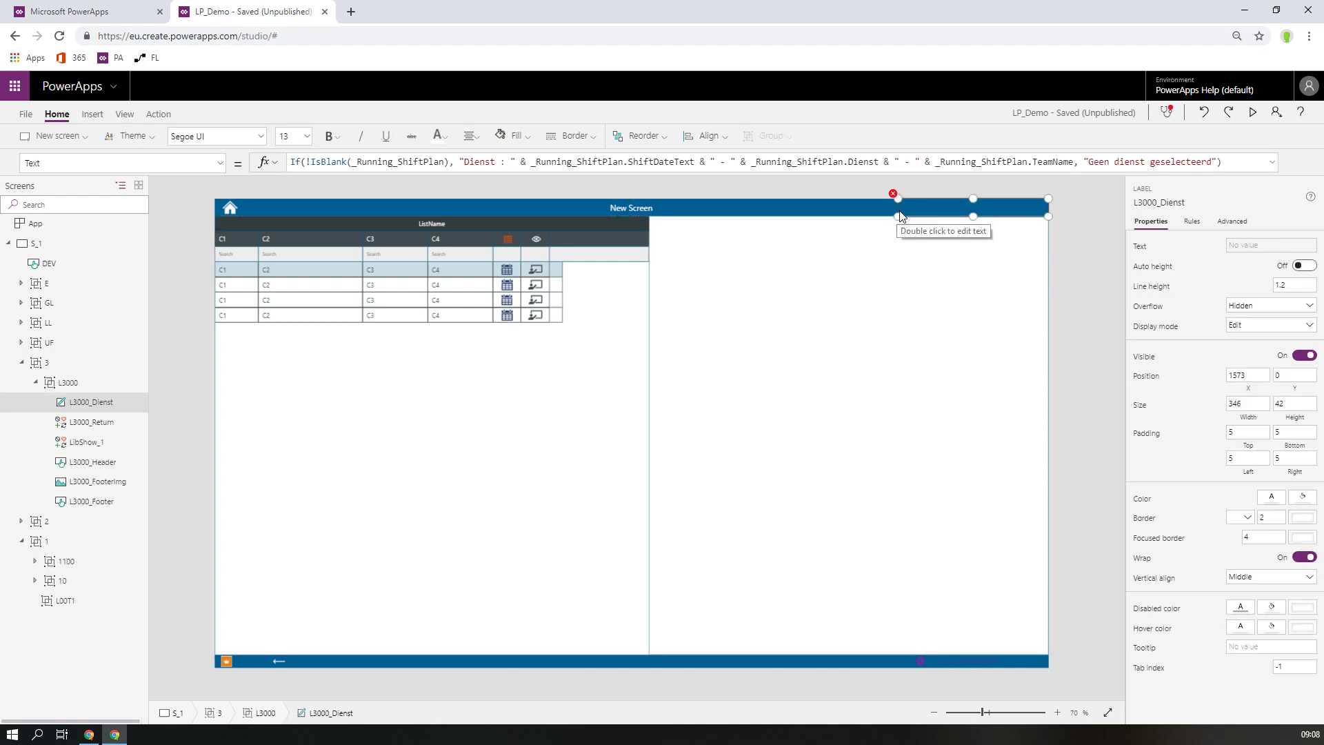
left_click(890, 207)
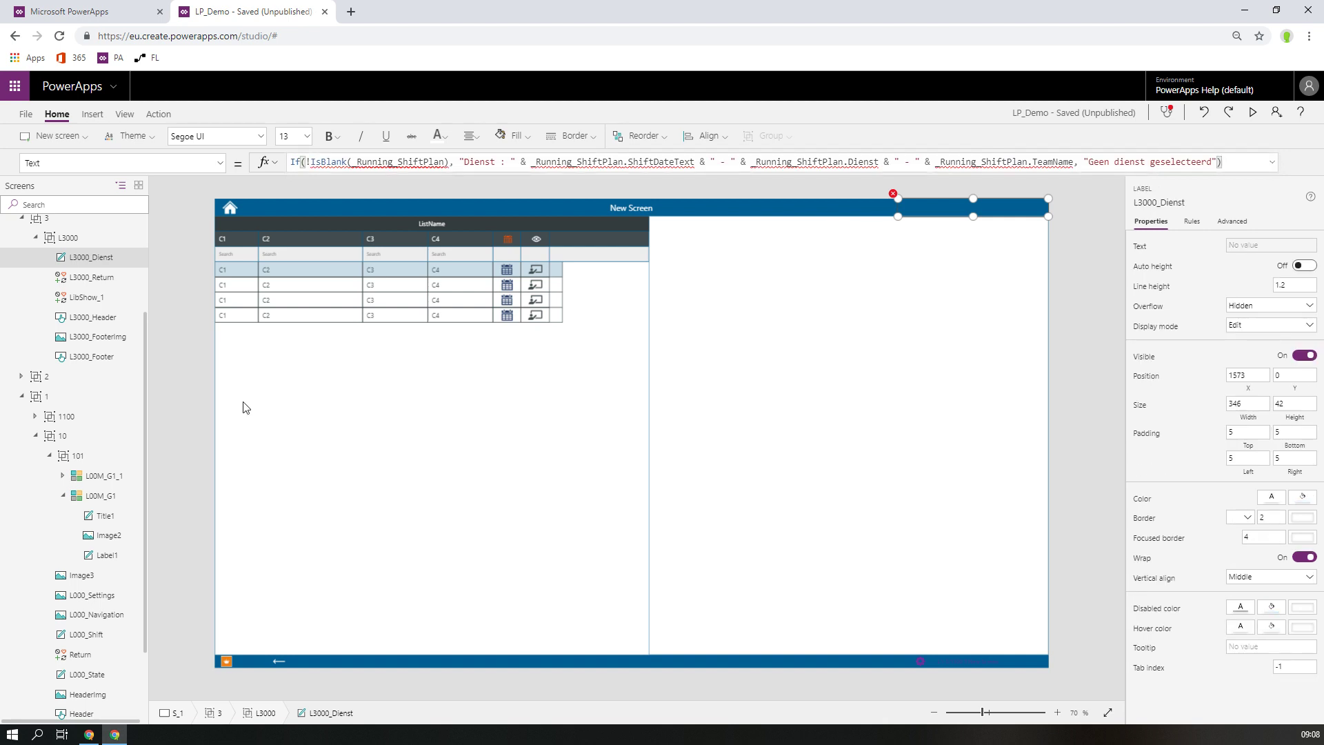
key("Delete")
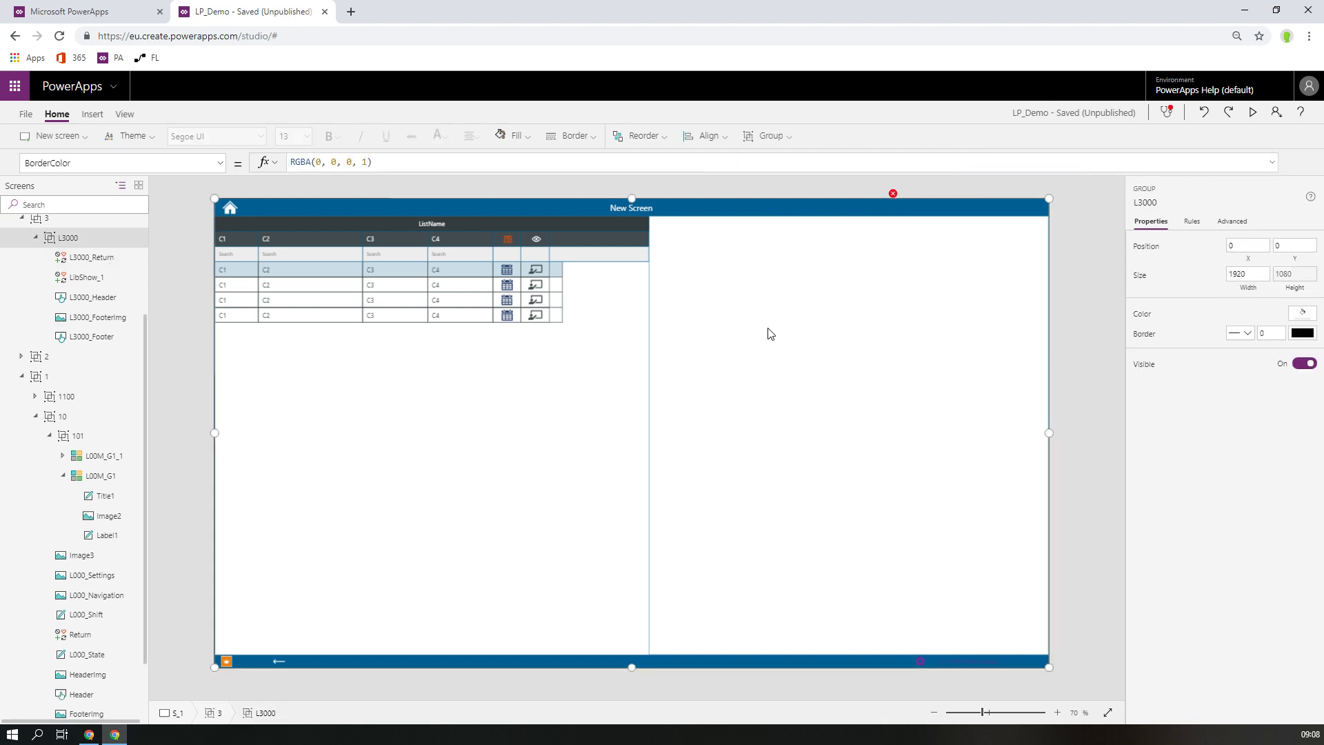
- Insert a new empty group control inside group 1100
left_click(649, 367)
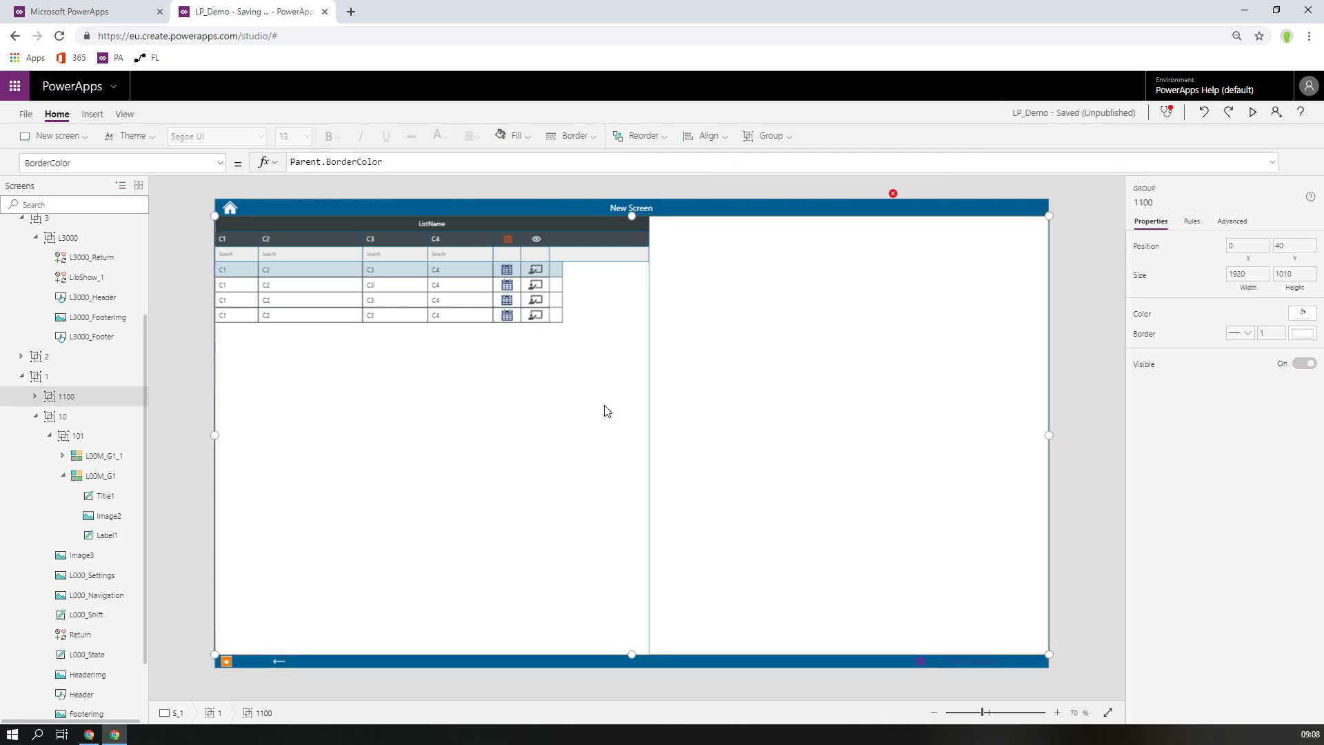
left_click(91, 114)
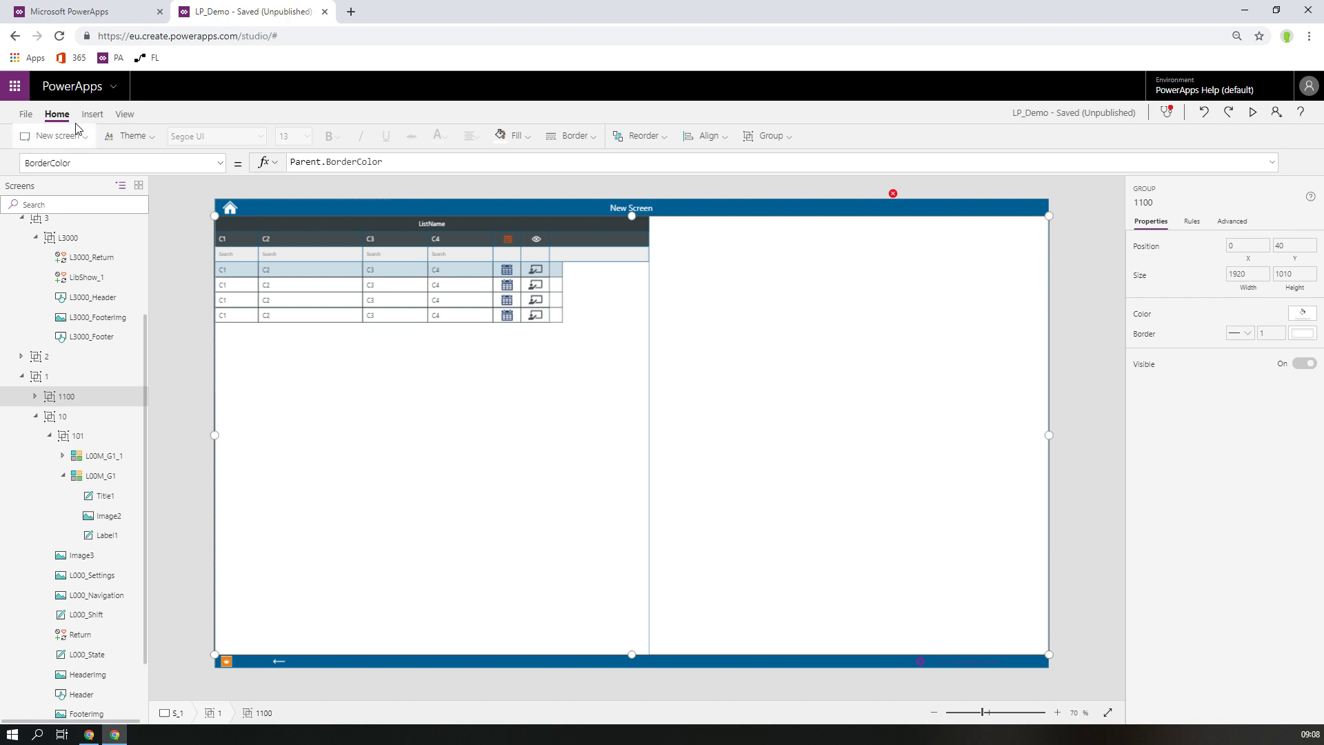
left_click(36, 396)
left_click(33, 516)
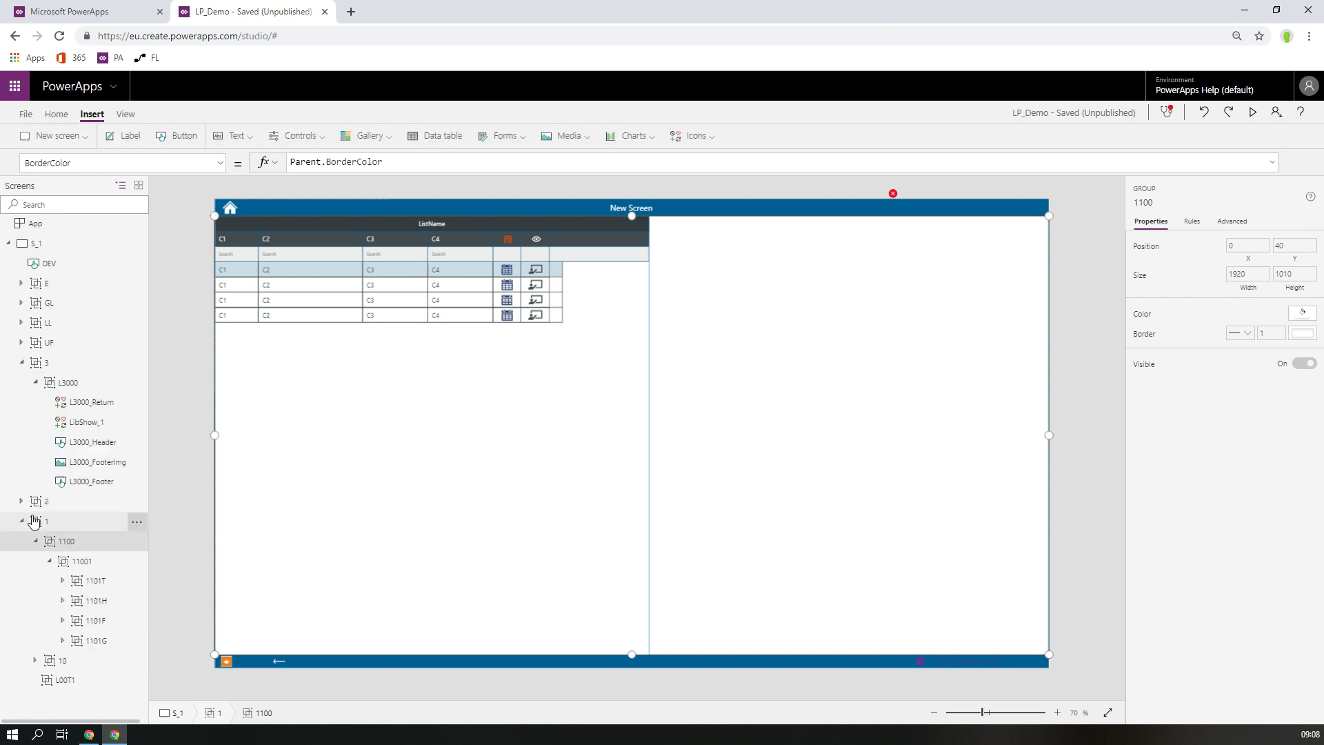
left_click(74, 565)
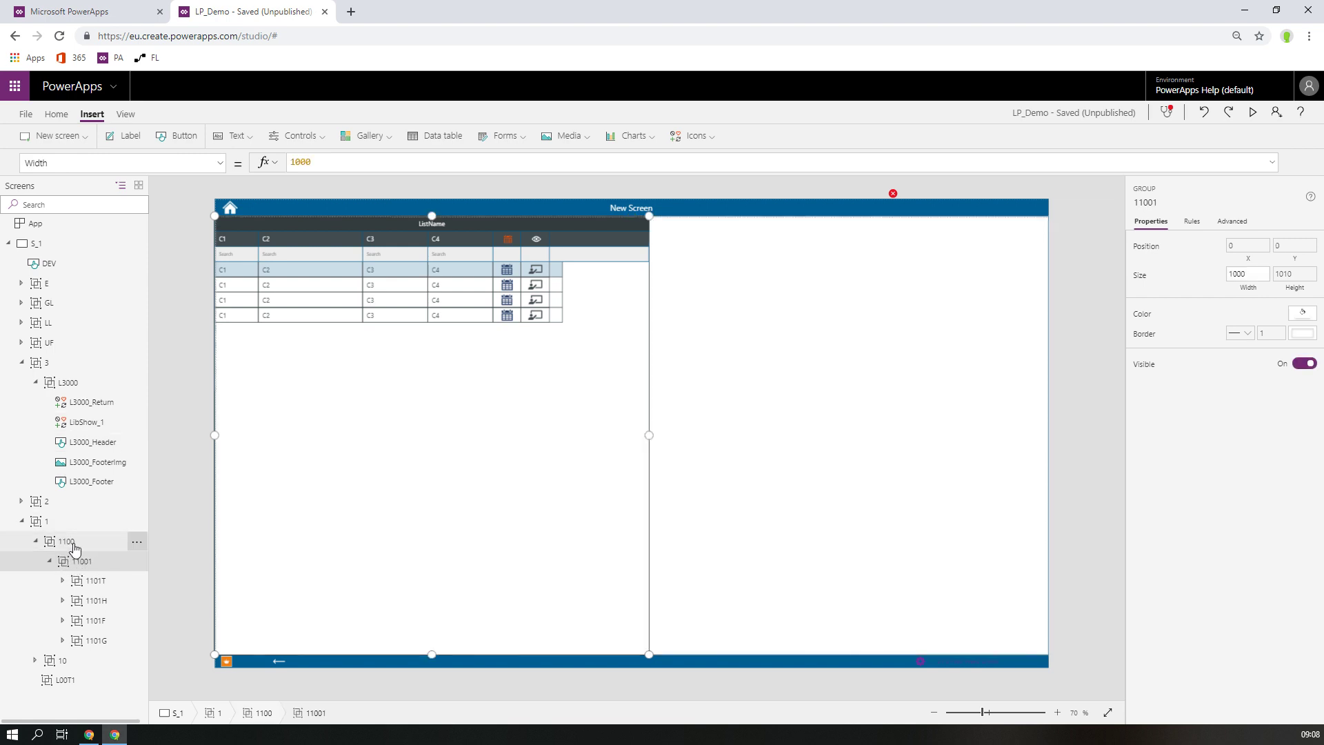
left_click(62, 544)
left_click(315, 132)
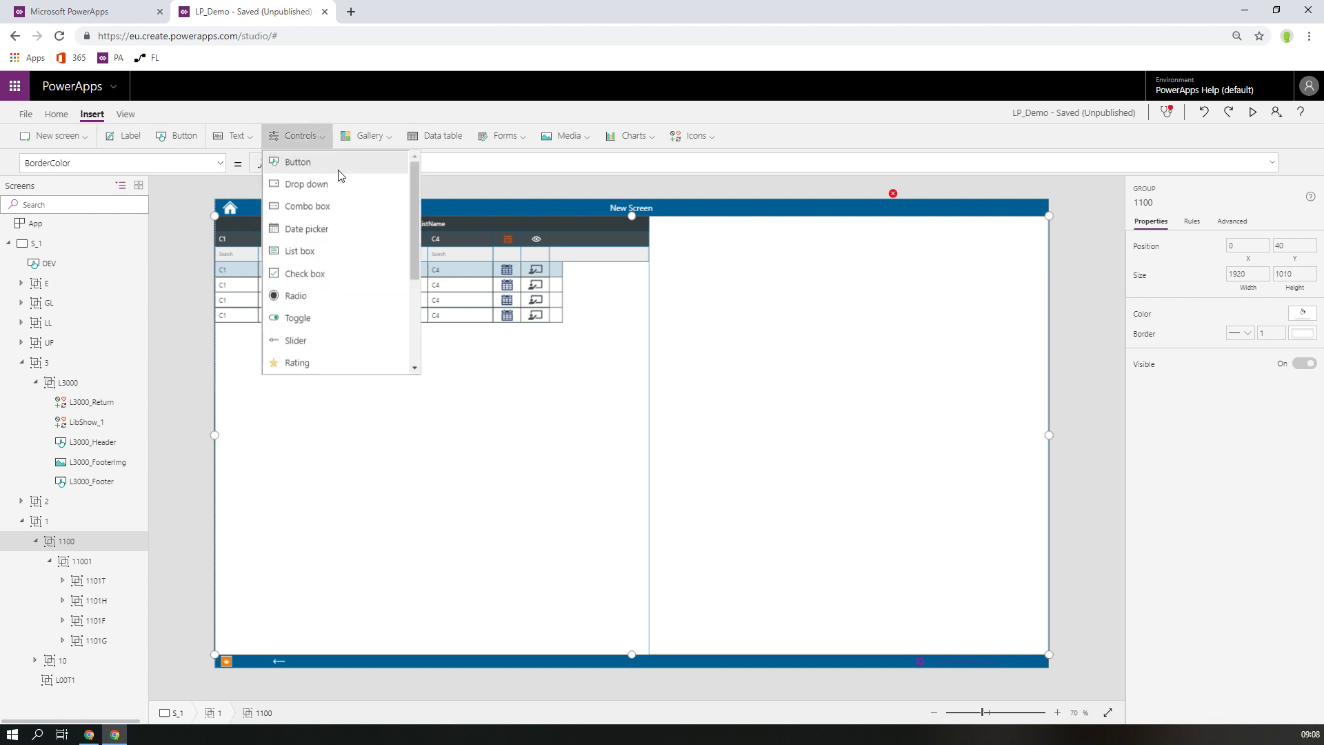
scroll(372, 324, "down", 2)
left_click(339, 255)
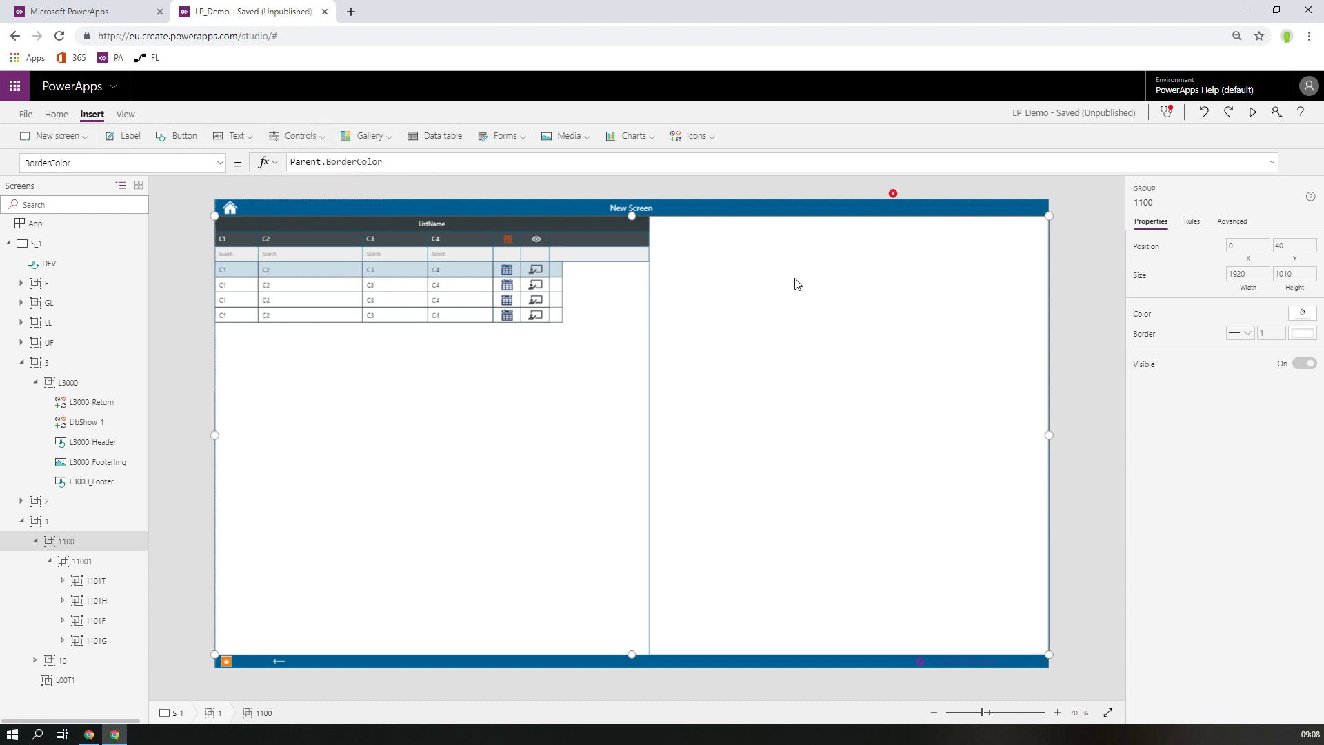
- Position the new group at X 0 and Y 0 within group 1100
left_click(1255, 247)
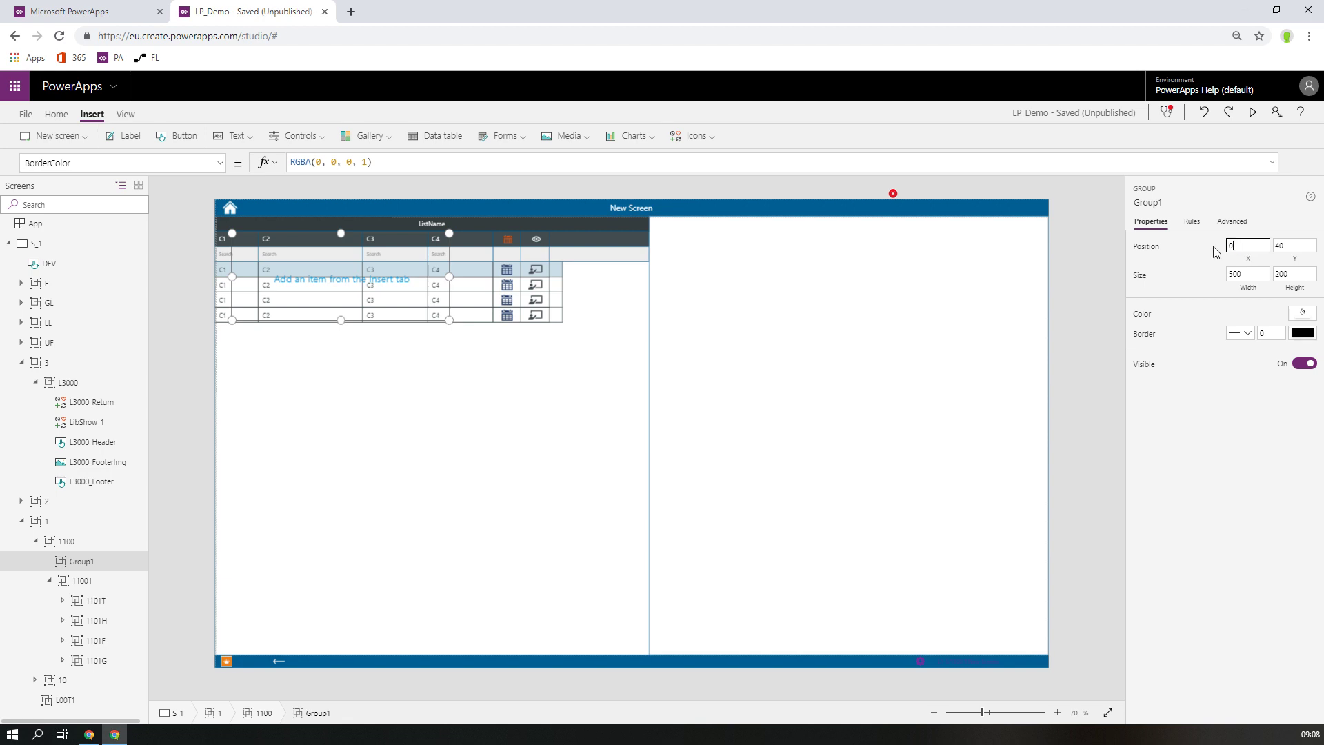
key("Tab")
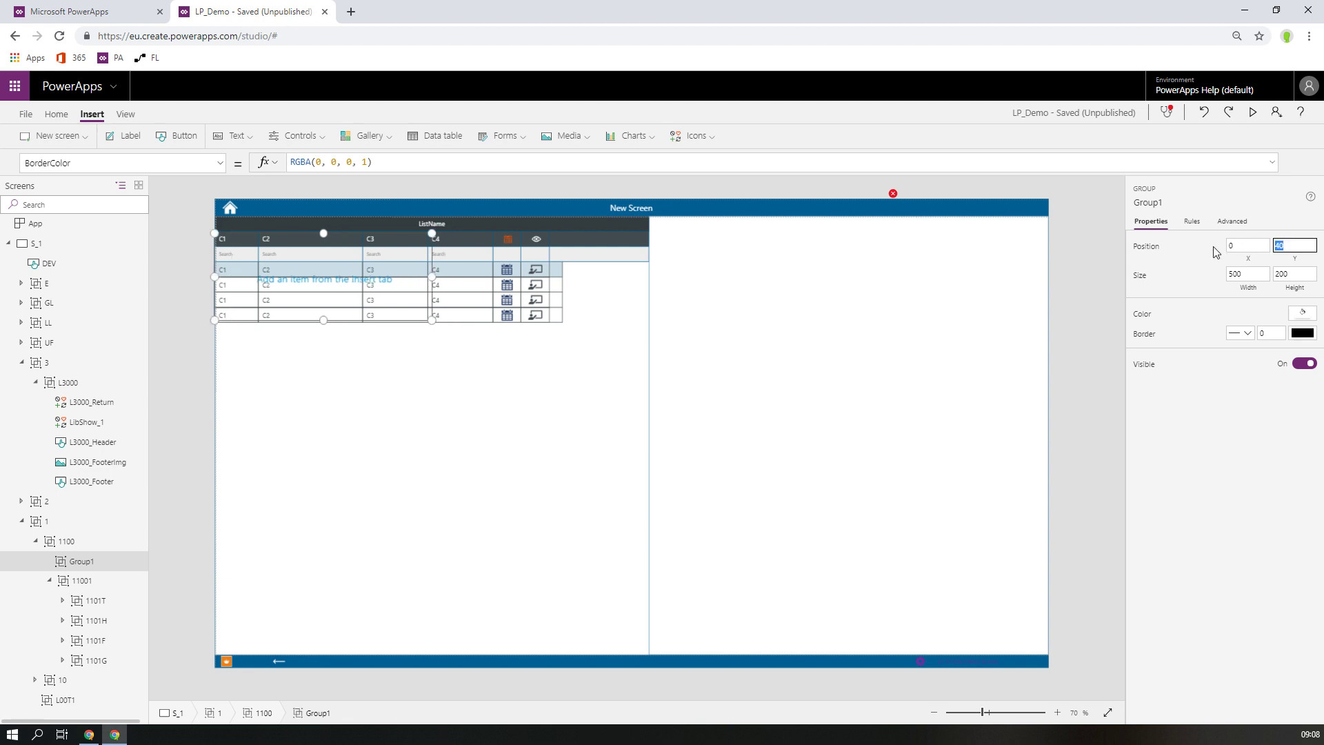
type("0")
key("Tab")
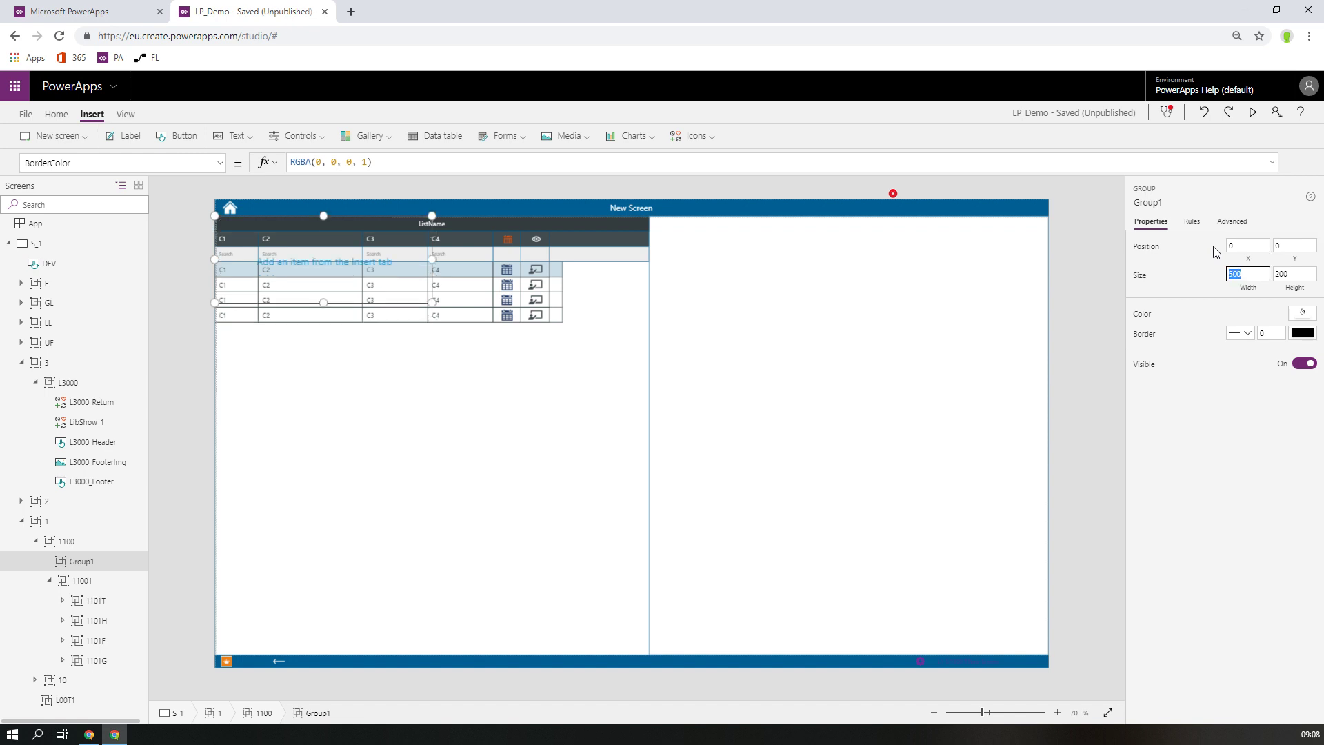
left_click(331, 163)
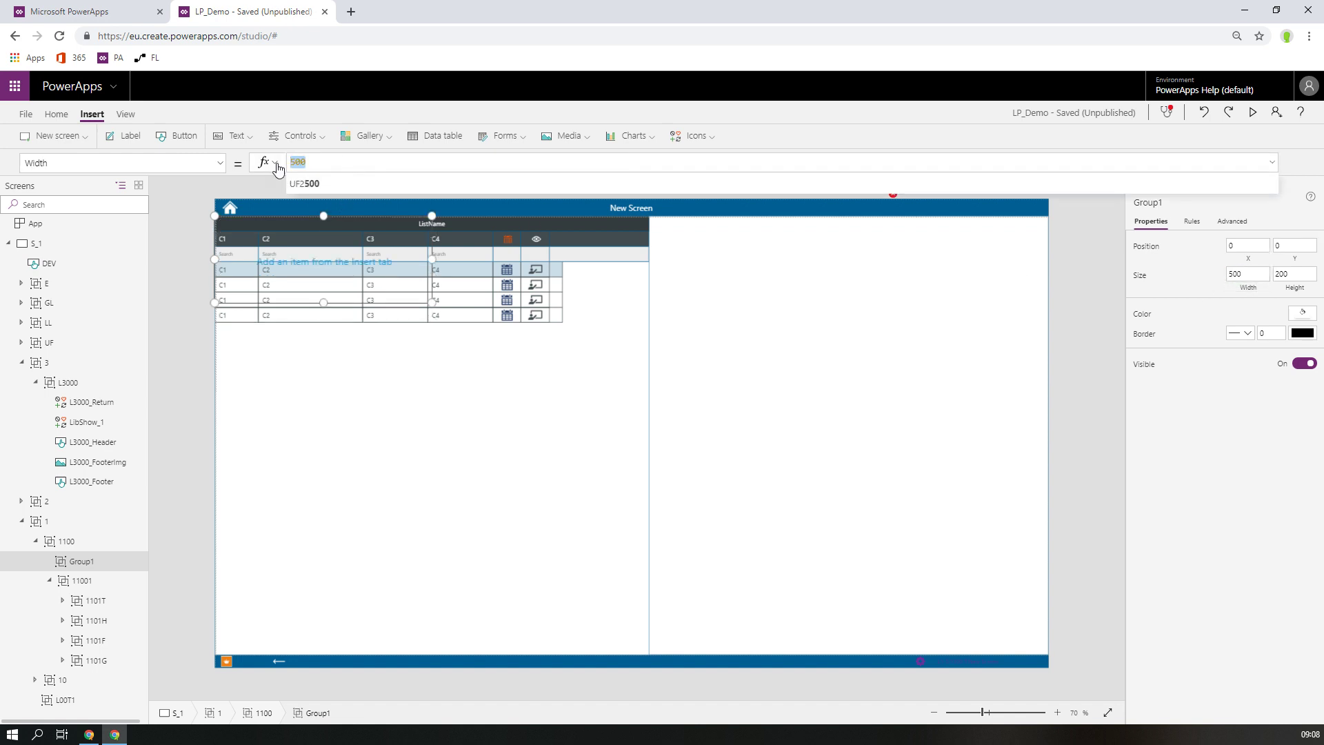
type("Parent.")
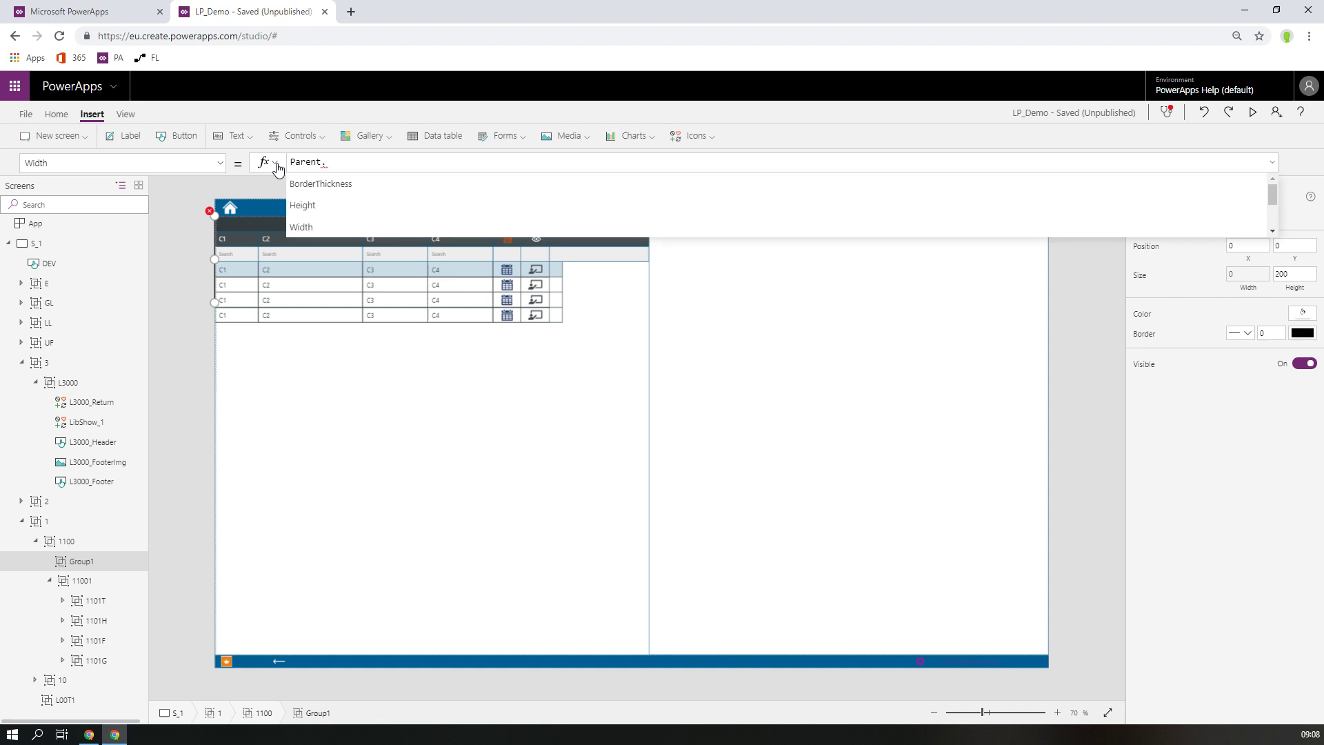
key("BackSpace")
key("BackSpace")
key("BackSpace")
type("UF2500")
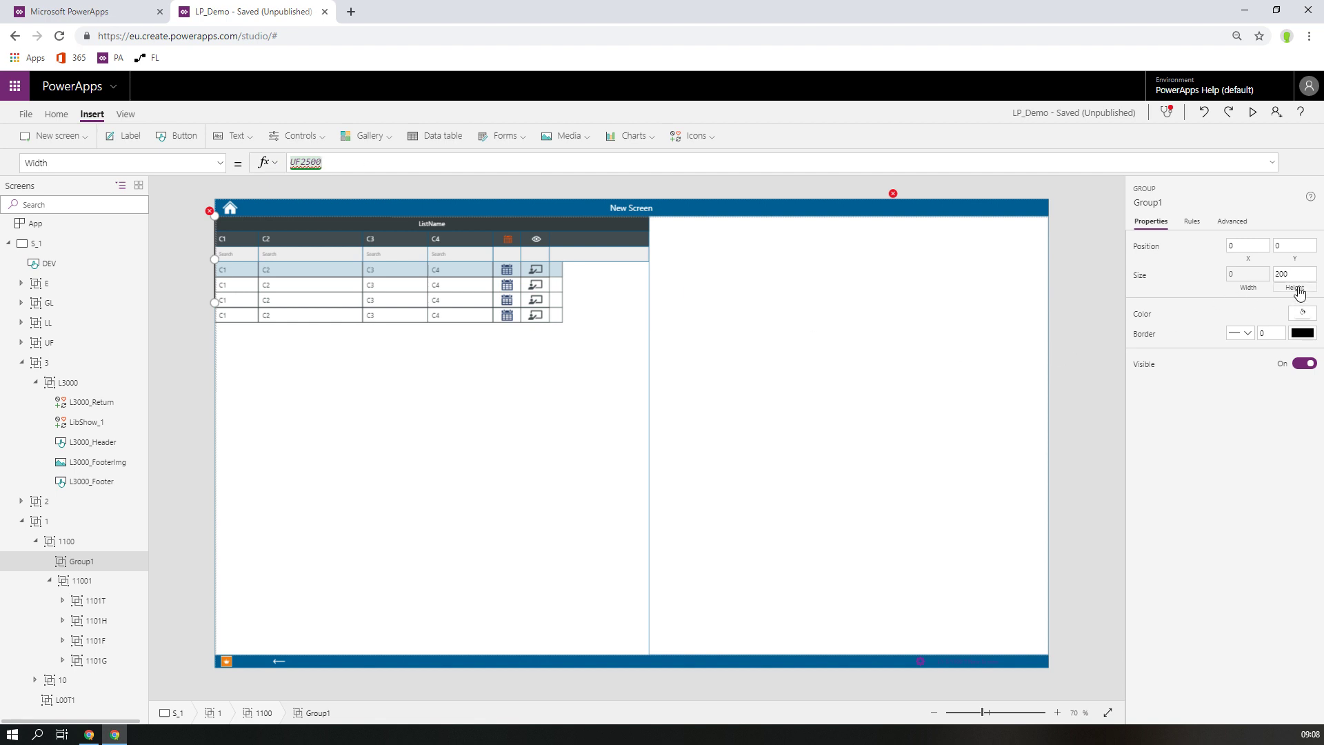
- Set the new group's height to Parent.Height and its width to 500
left_click(1294, 275)
double_click(291, 163)
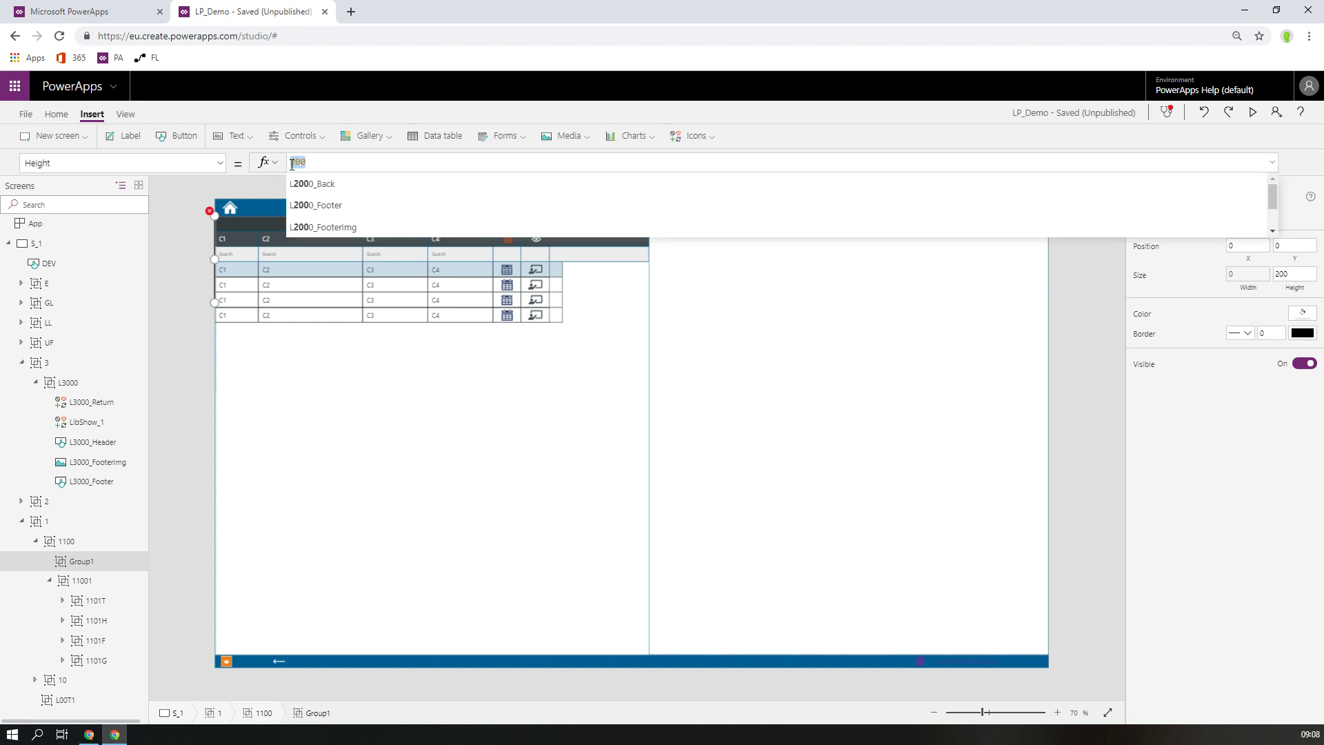
type("Parent.H")
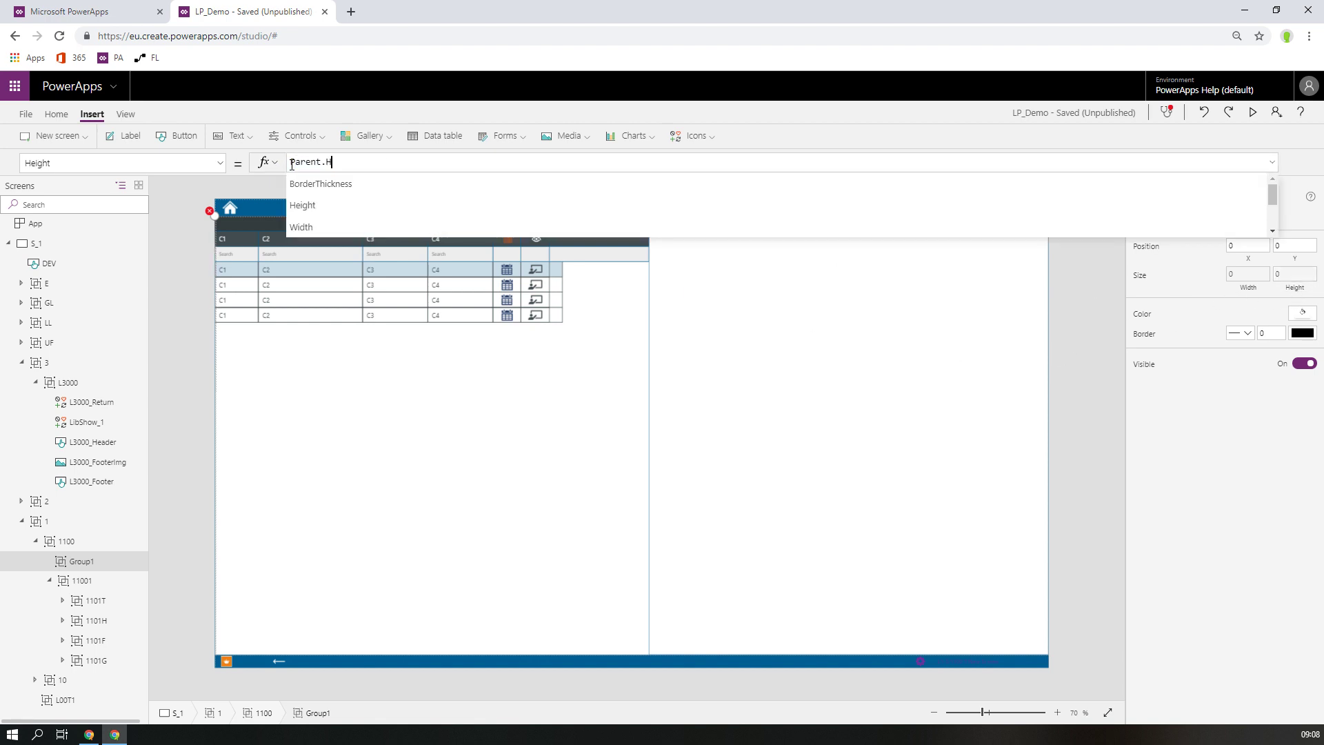
type("eight")
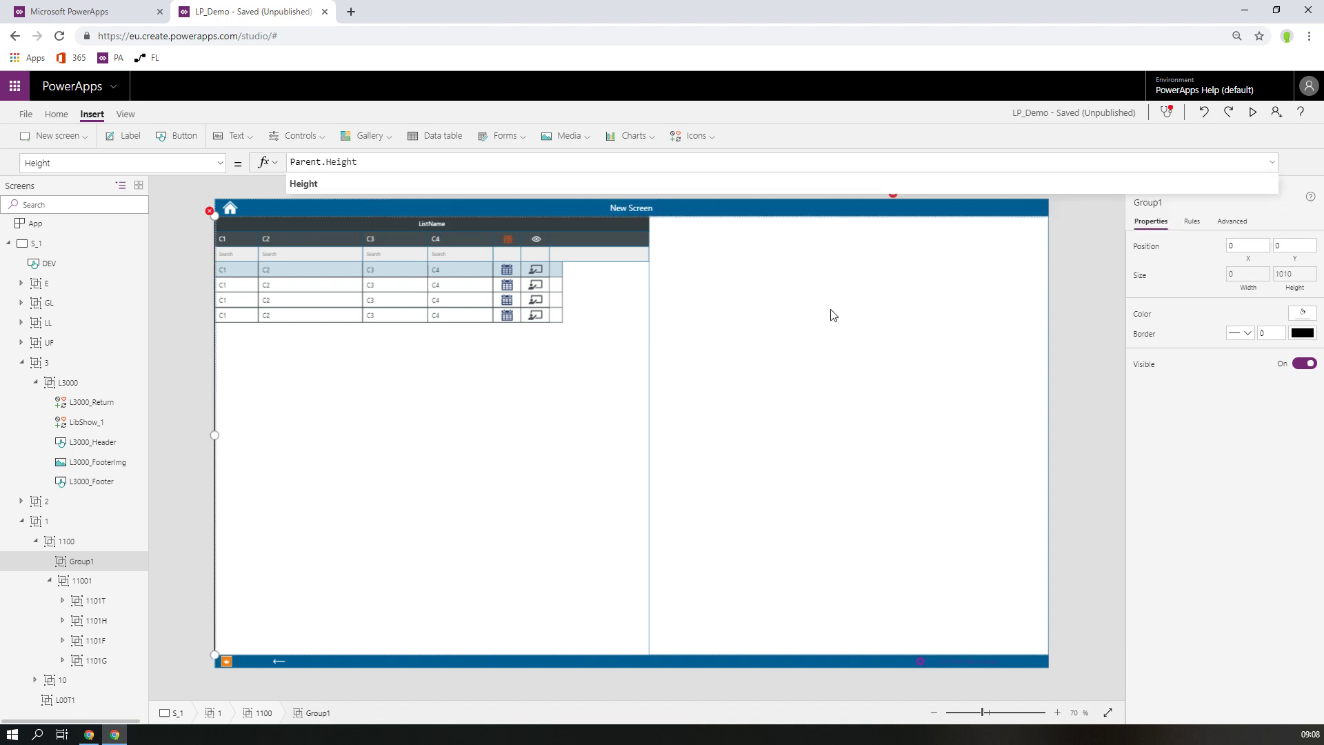
left_click(212, 215)
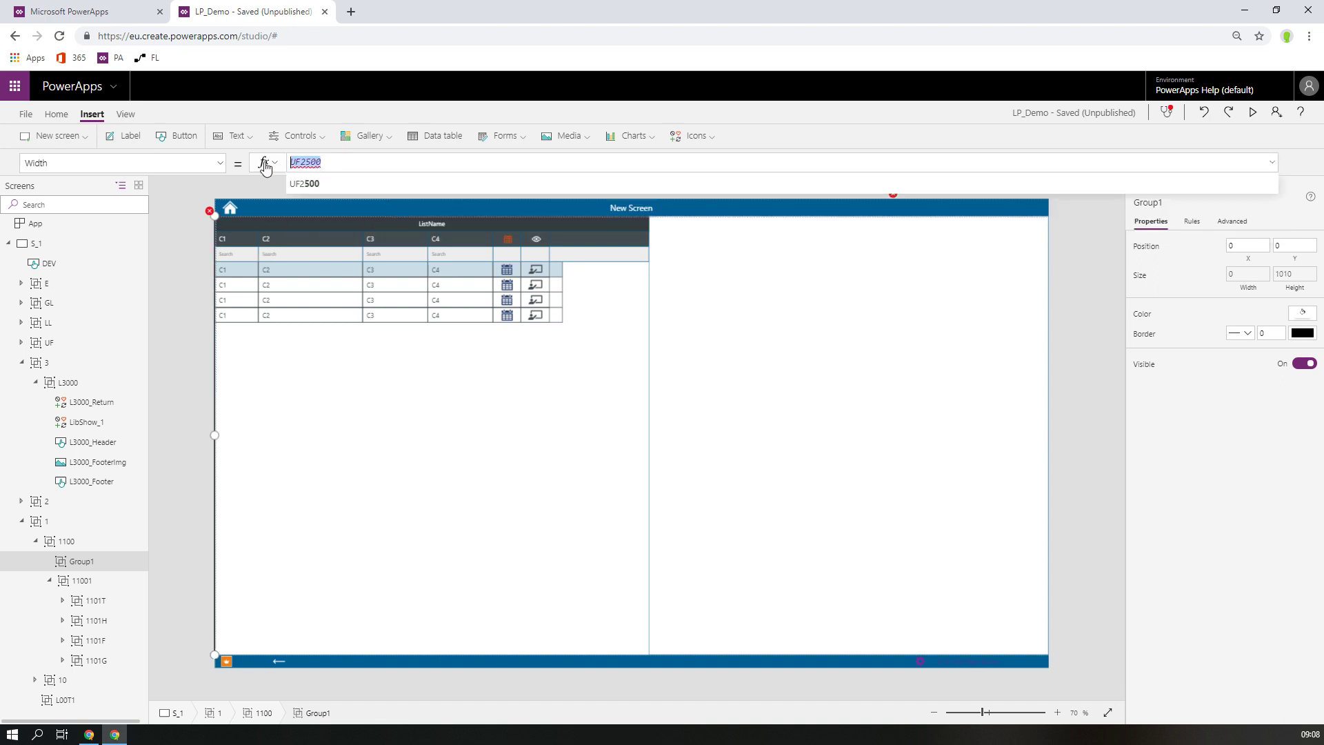
type("500")
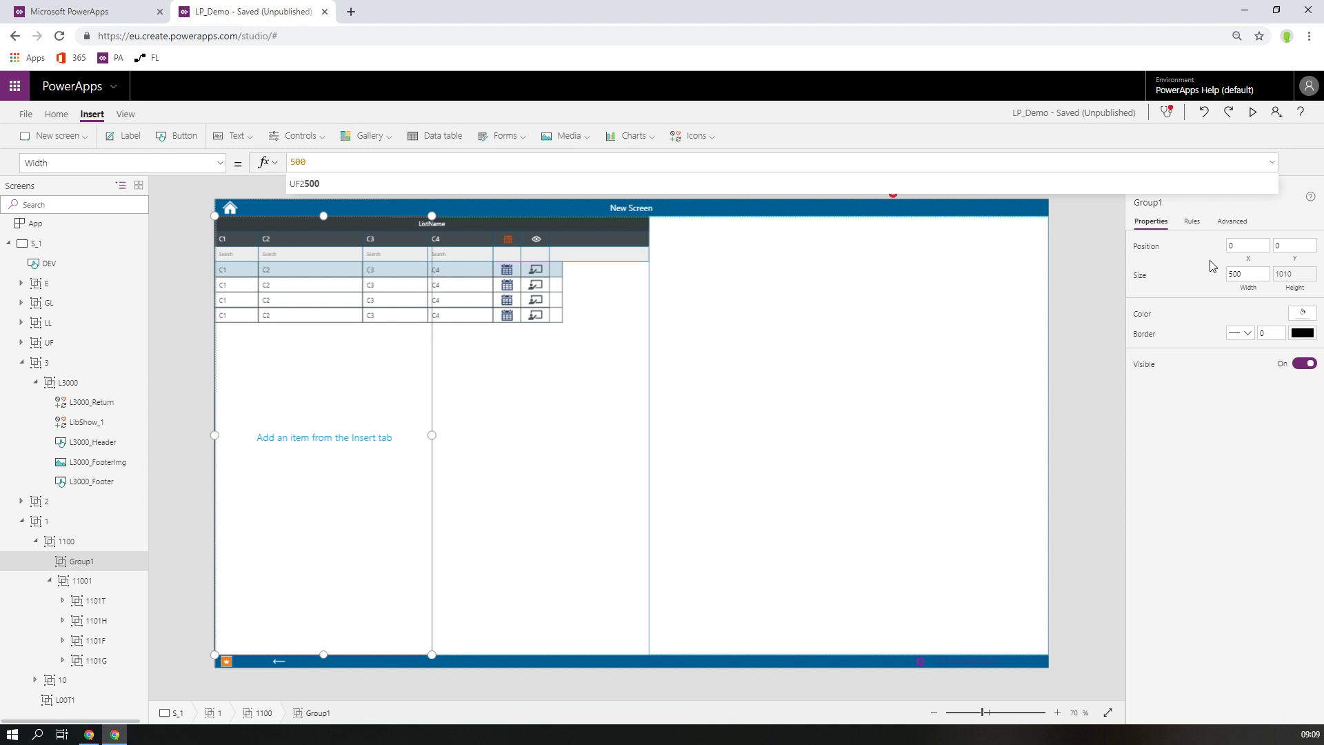
- Align the new group with its parent's right edge by setting X to Parent.Width - Group1.Width
left_click(1247, 247)
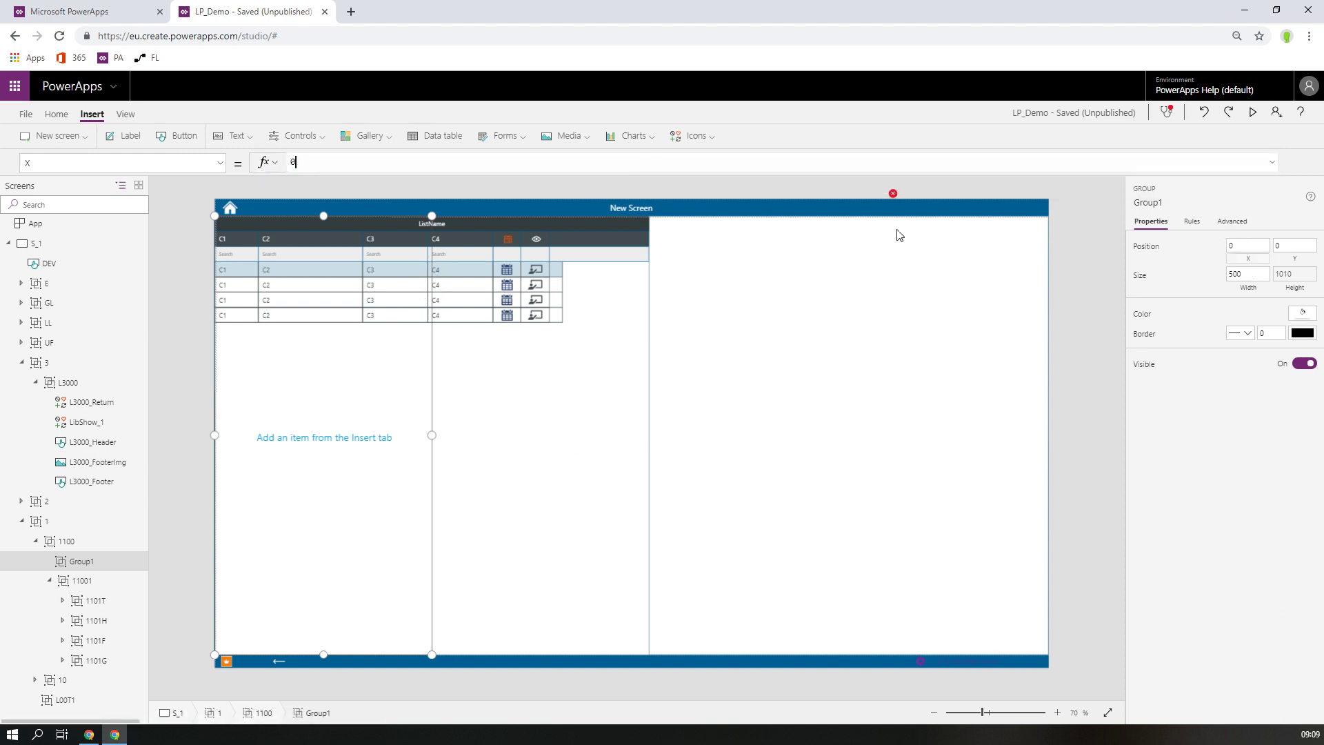
left_click_drag(330, 157, 273, 169)
type("Parent.")
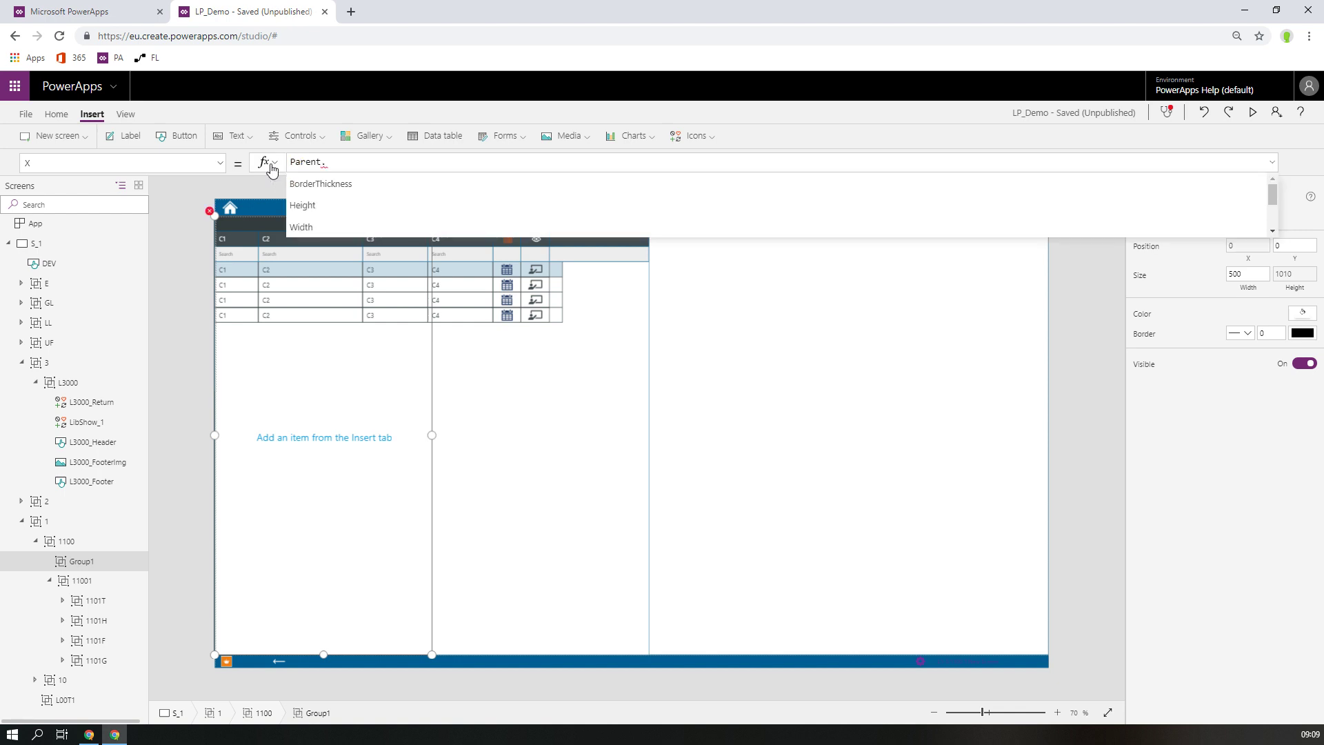
type("Wid")
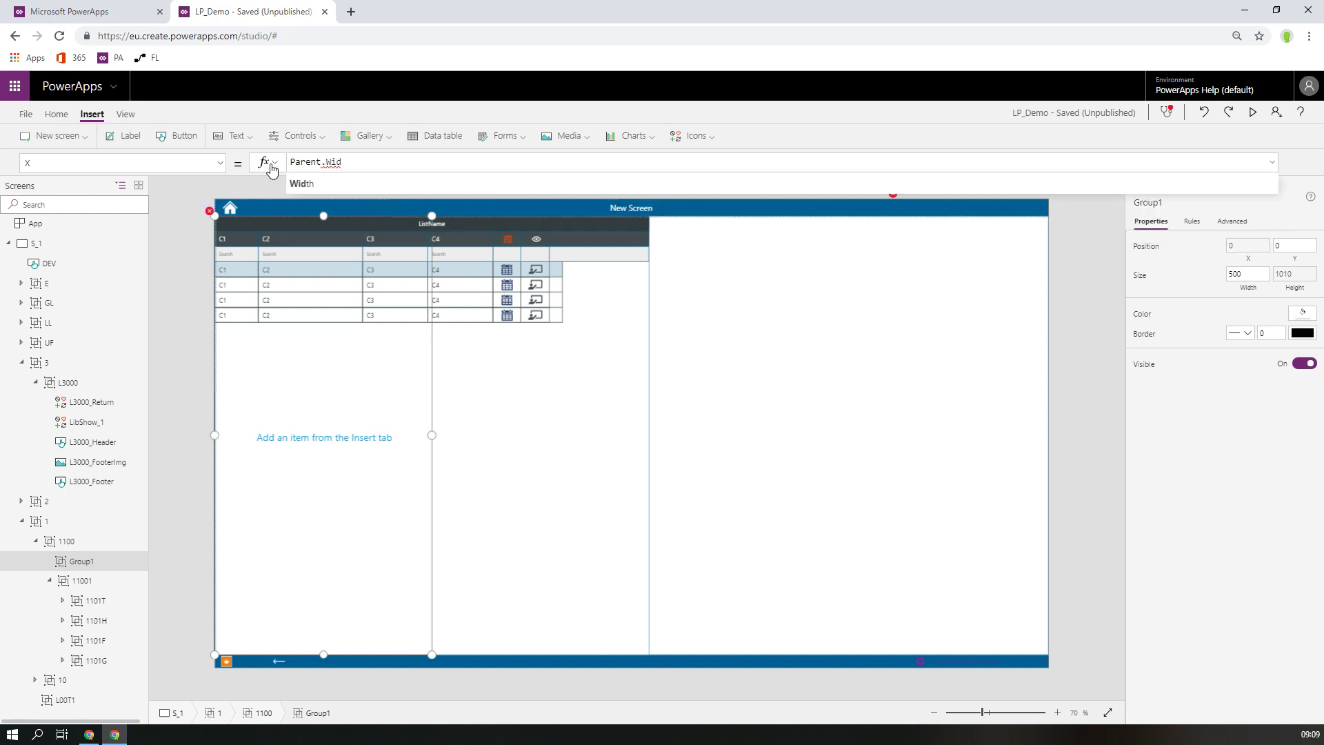
type("th - ")
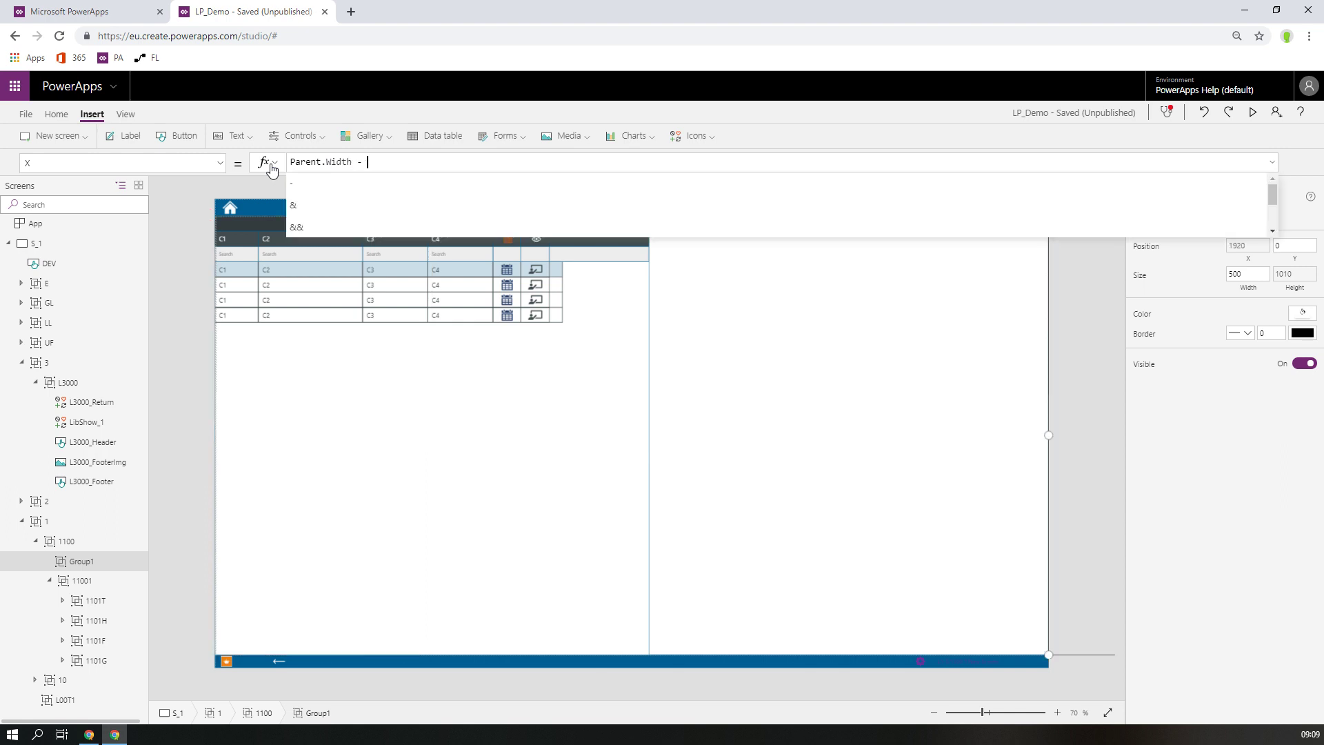
type("Group1")
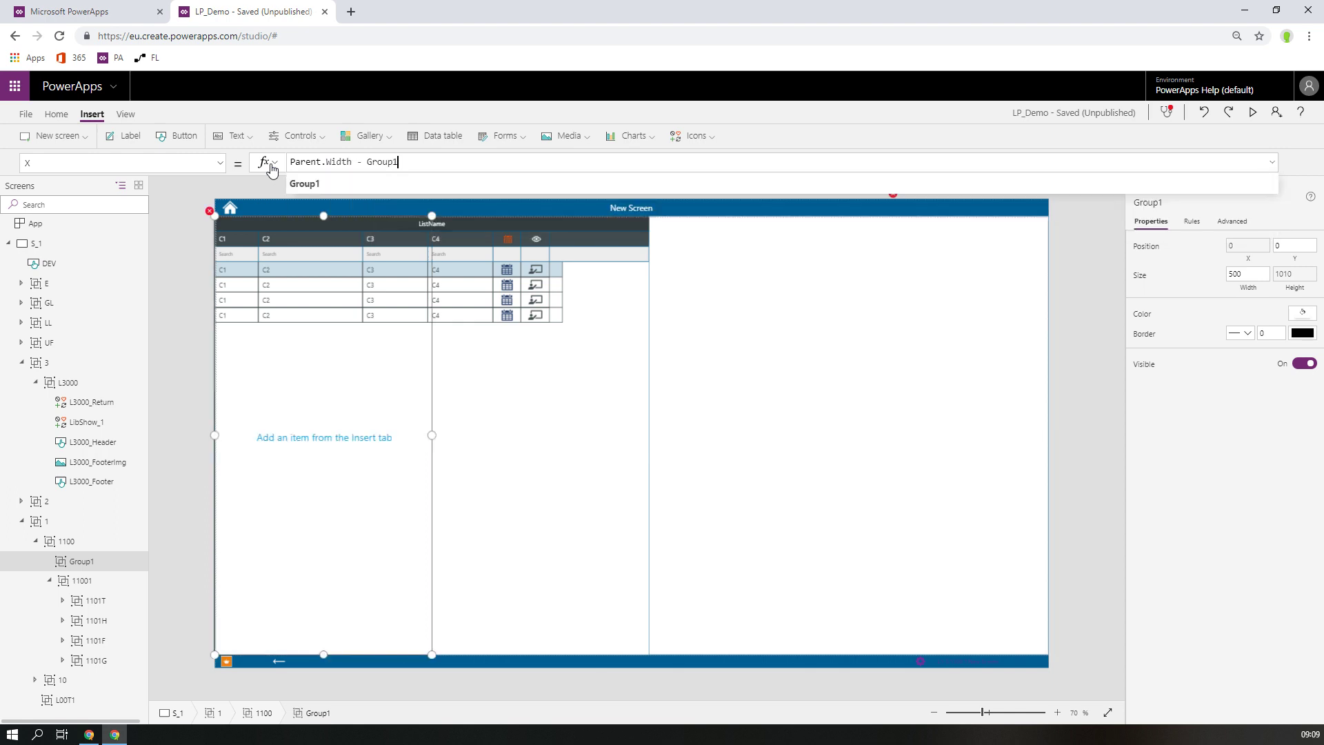
type(".Width")
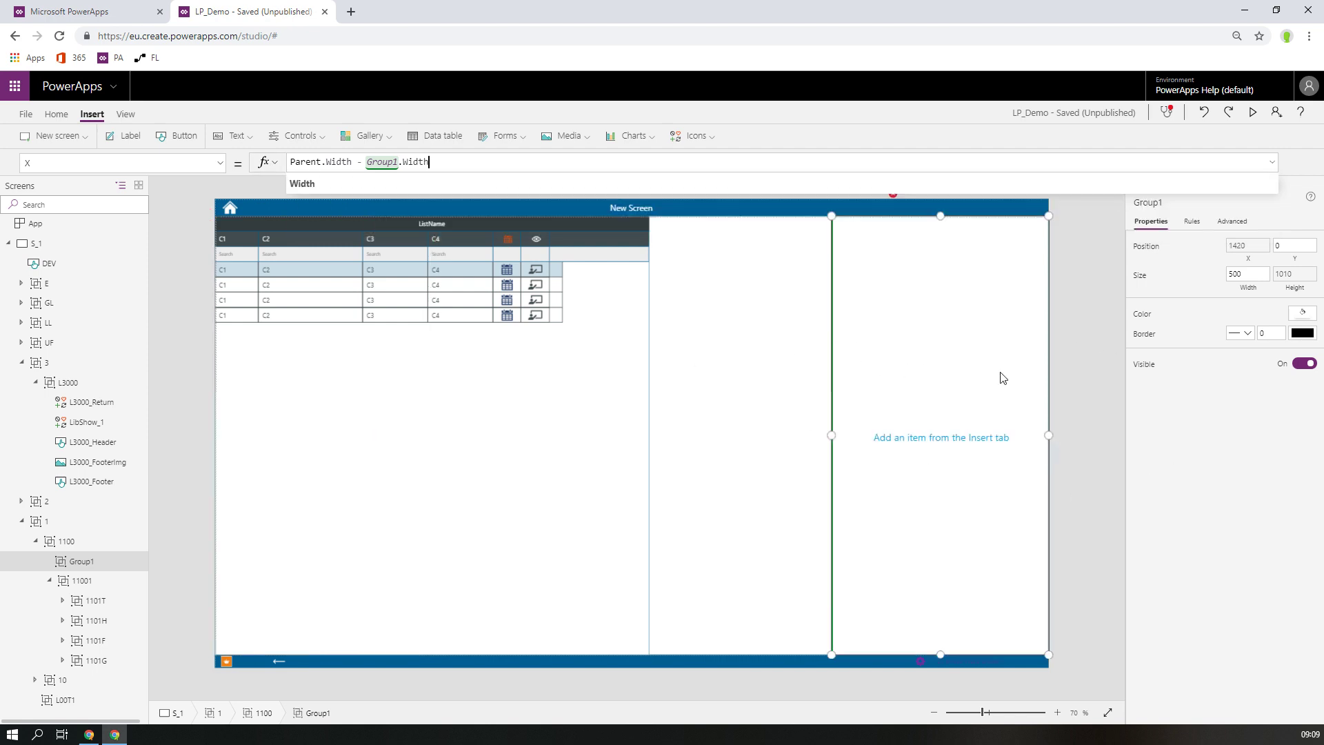
- Show all advanced properties of Group1 and set its BorderColor to Parent.BorderColor
left_click(1234, 220)
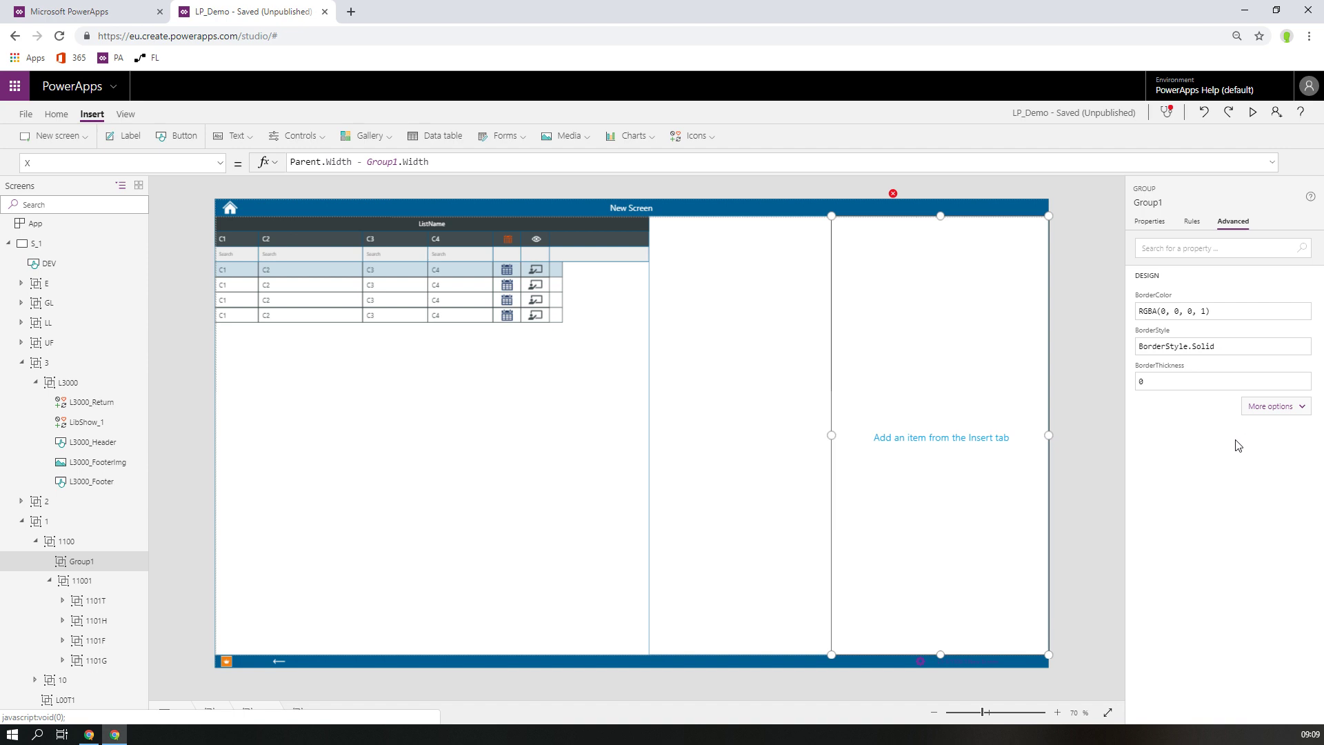
key("ctrl+plus")
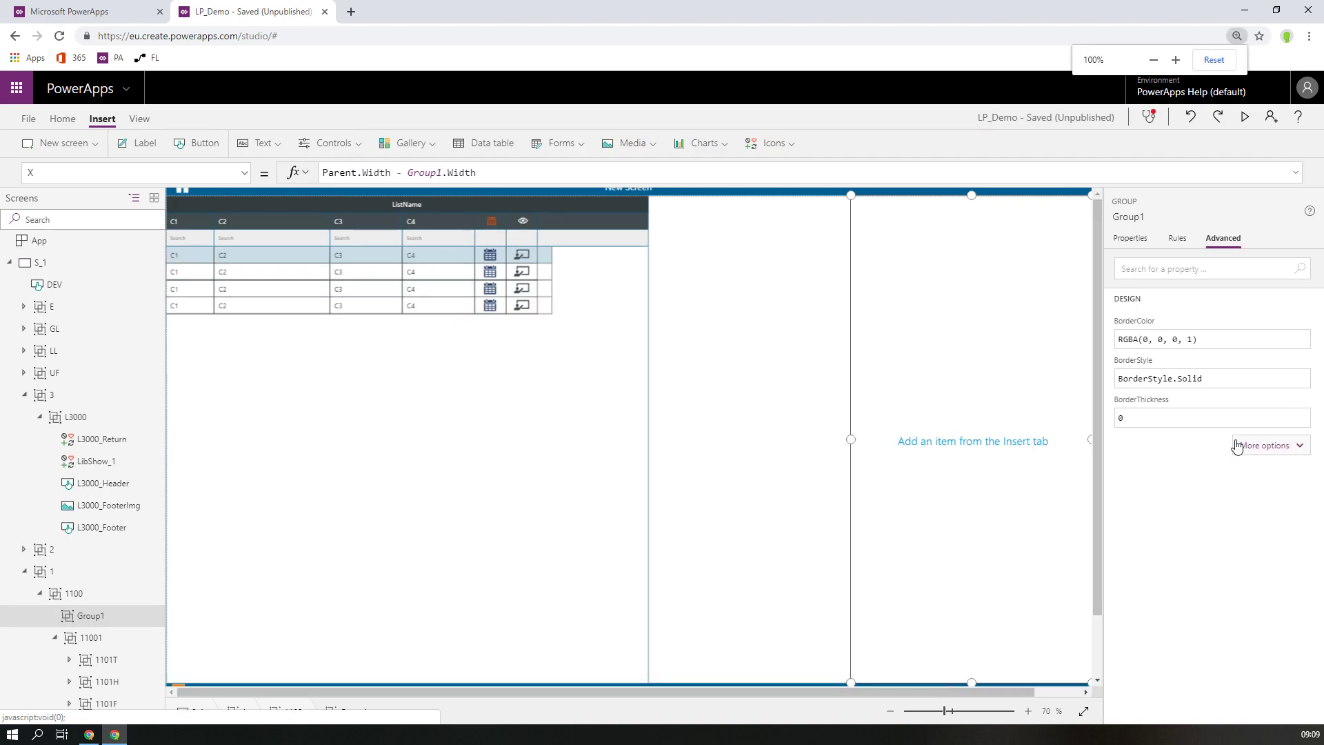
key("ctrl+plus")
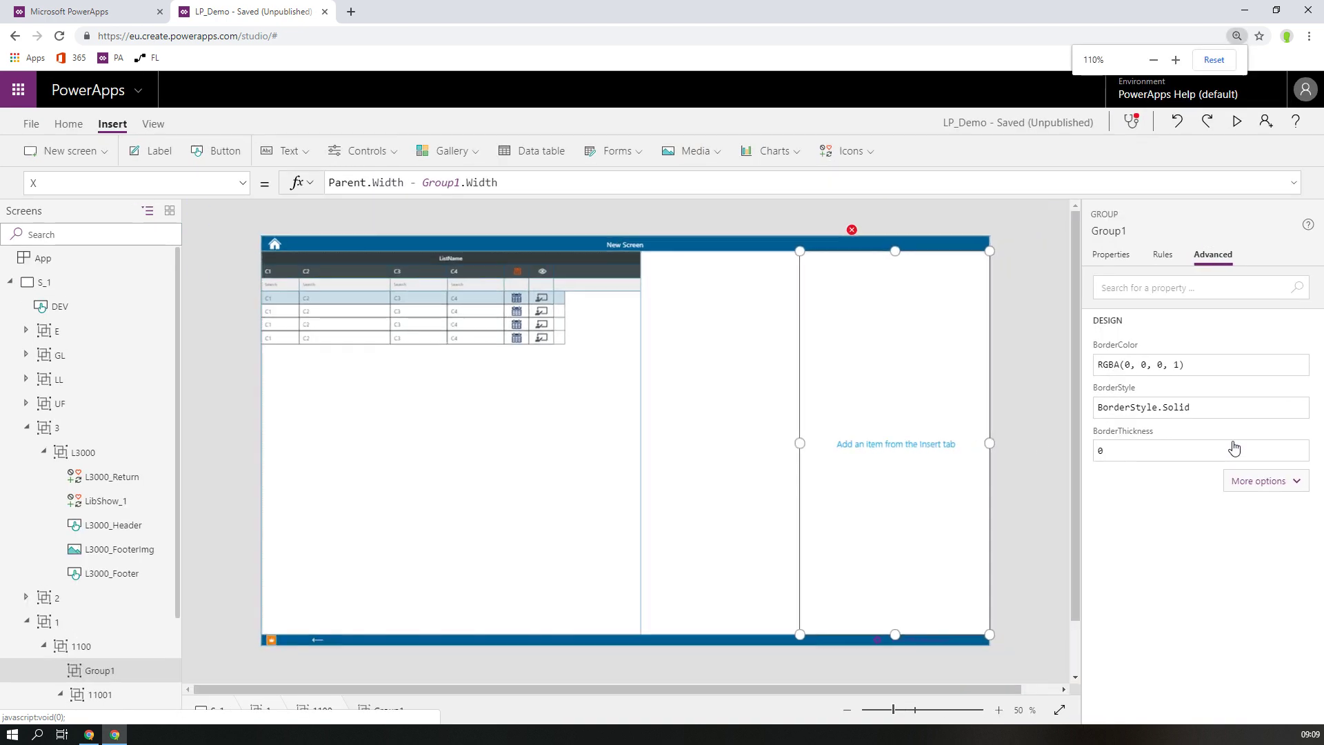
left_click(1255, 480)
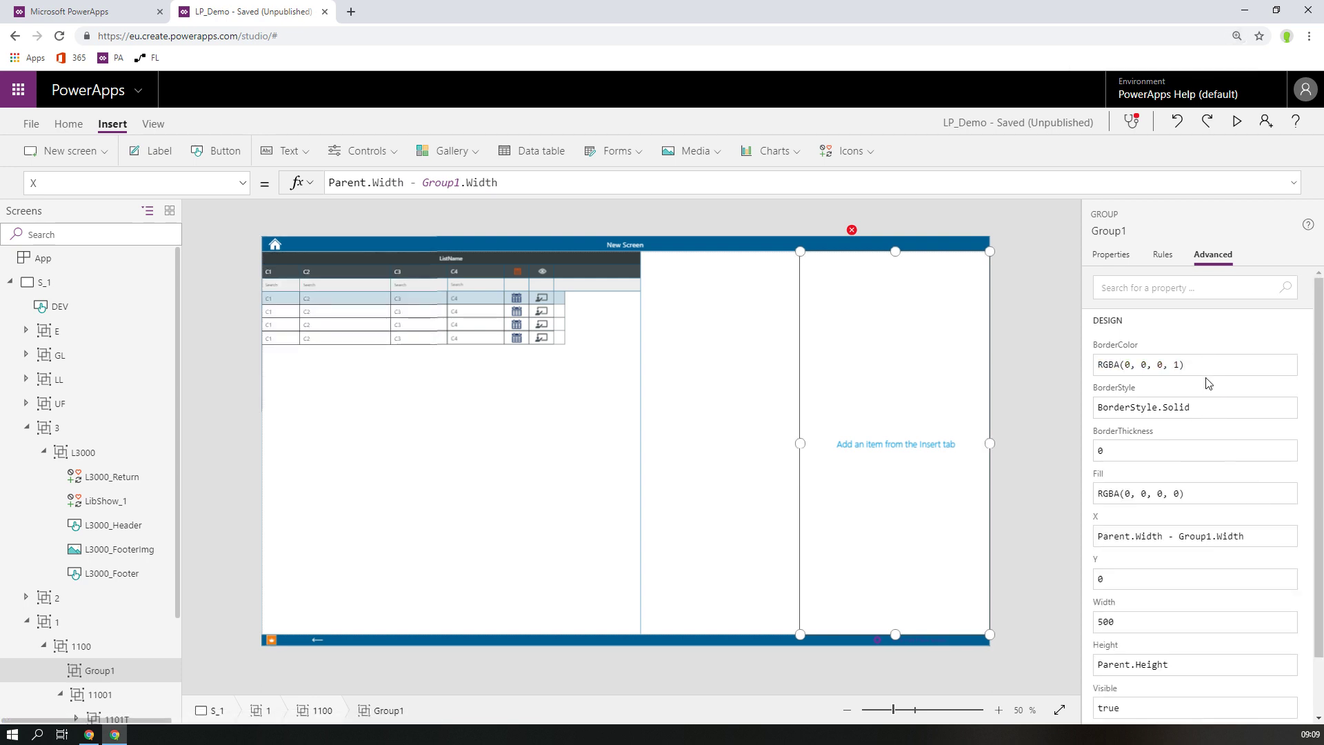
left_click_drag(1185, 364, 1096, 365)
type("Pa")
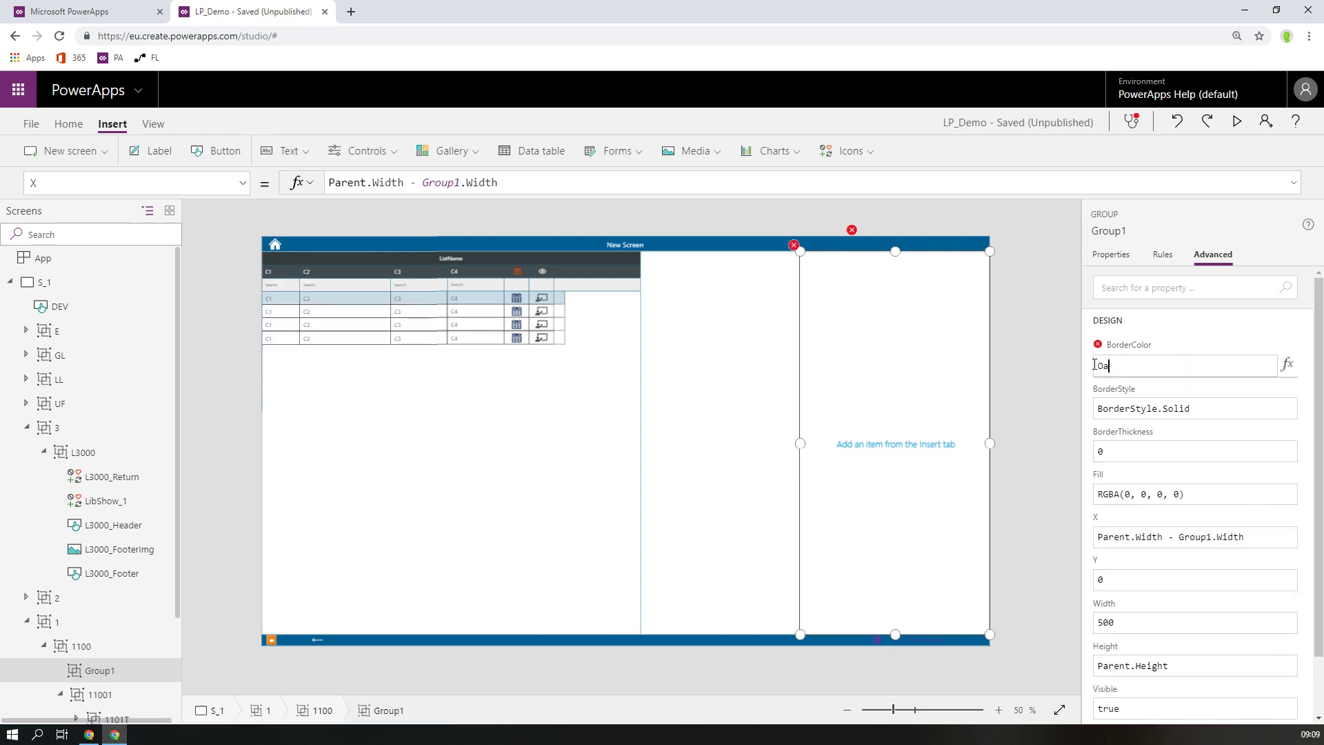
type("rent.")
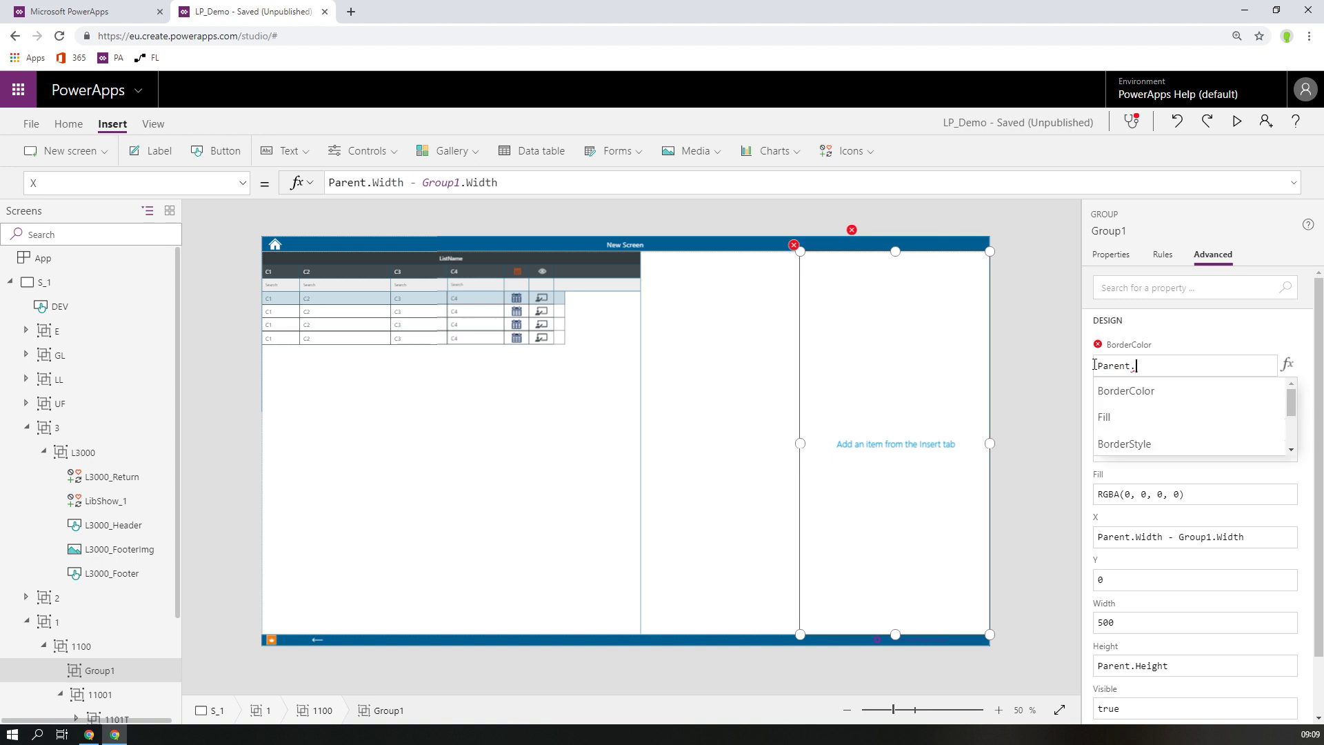
key("ctrl+a")
left_click(1161, 390)
- Set the BorderStyle of Group1 to Parent.BorderStyle
left_click(1200, 407)
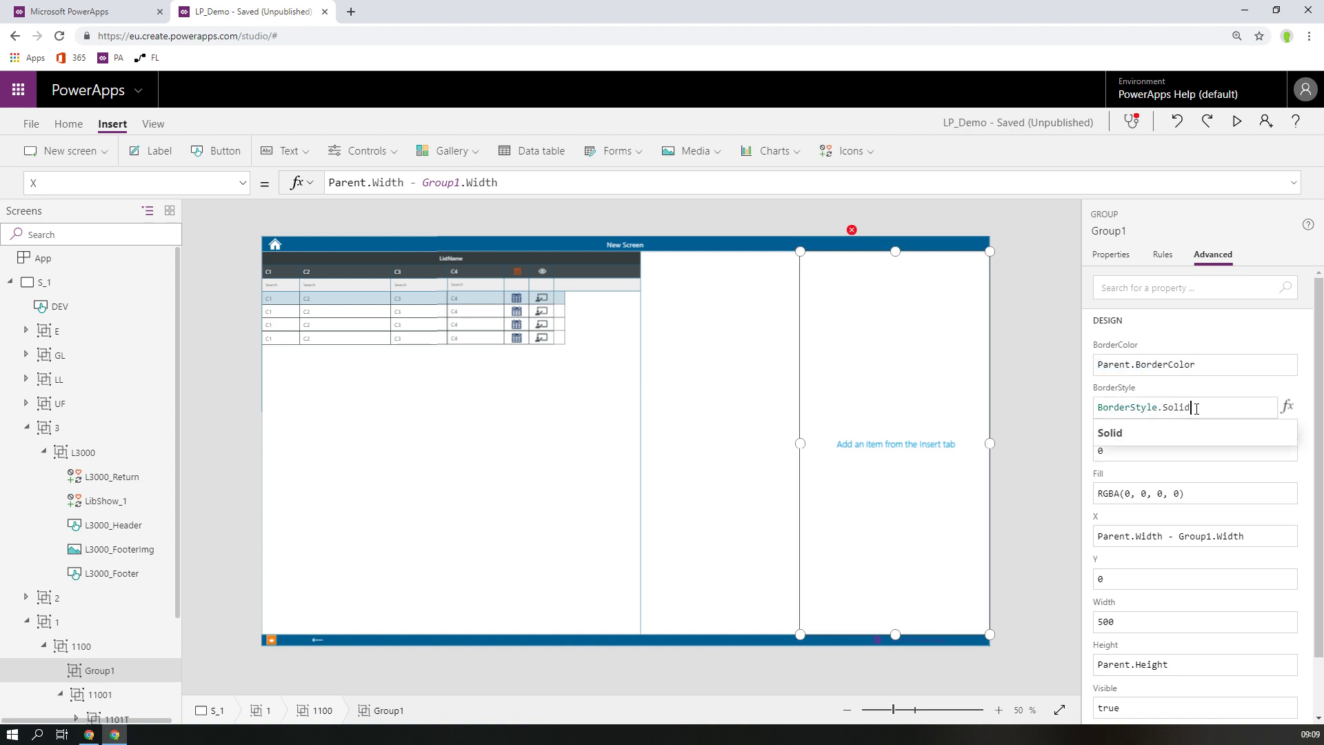
left_click_drag(1200, 406, 1090, 412)
type("Parent.")
left_click(1135, 432)
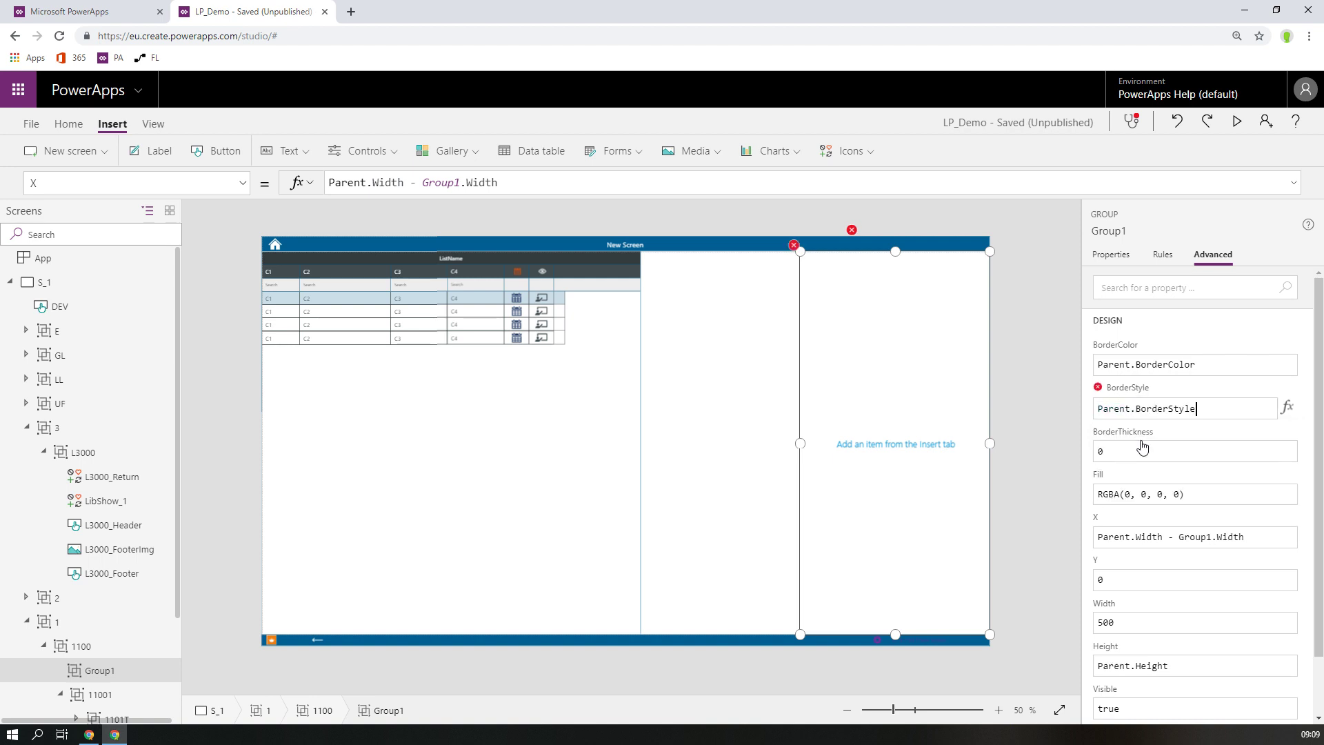
- Set the BorderThickness of Group1 to Parent.BorderThickness
left_click(1097, 450)
type("Parent.")
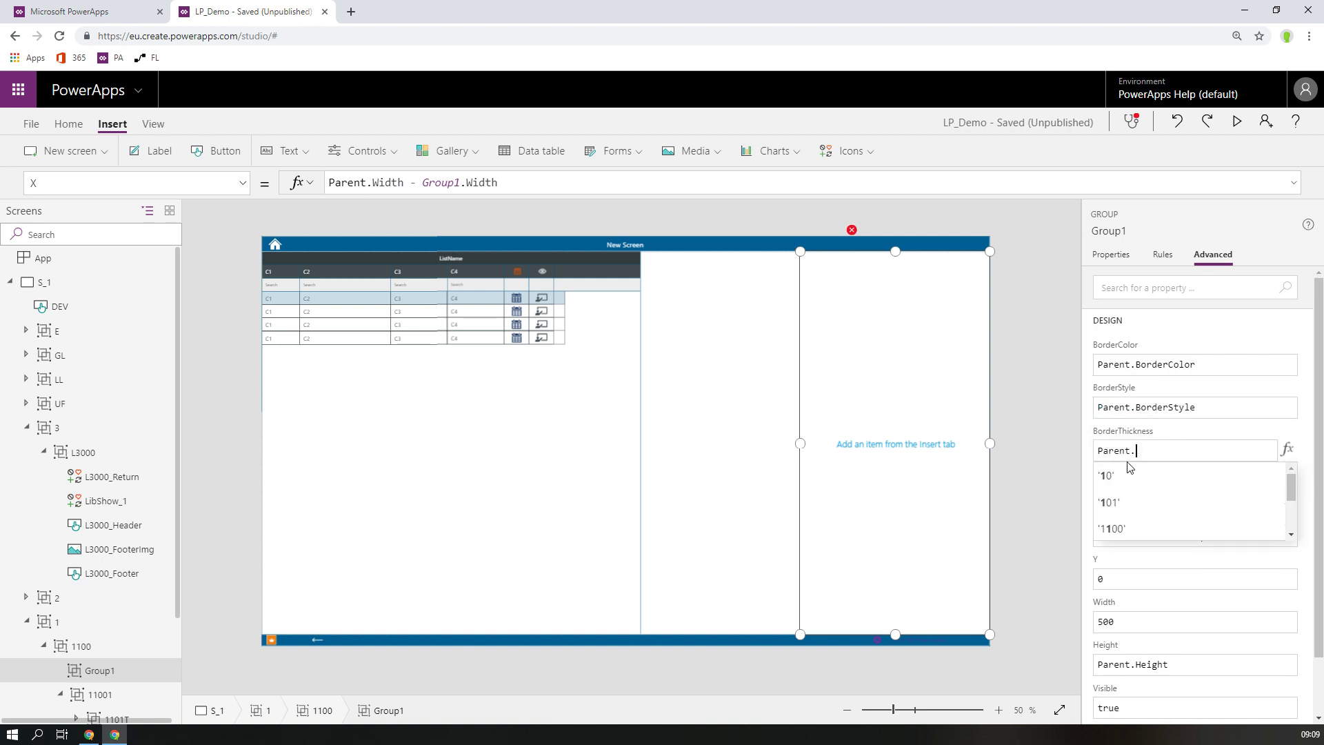
left_click(1136, 475)
- Set the Fill of Group1 to Parent.Fill and check its remaining position and size properties
left_click_drag(1188, 493, 1095, 493)
type("Parent.")
left_click(1115, 521)
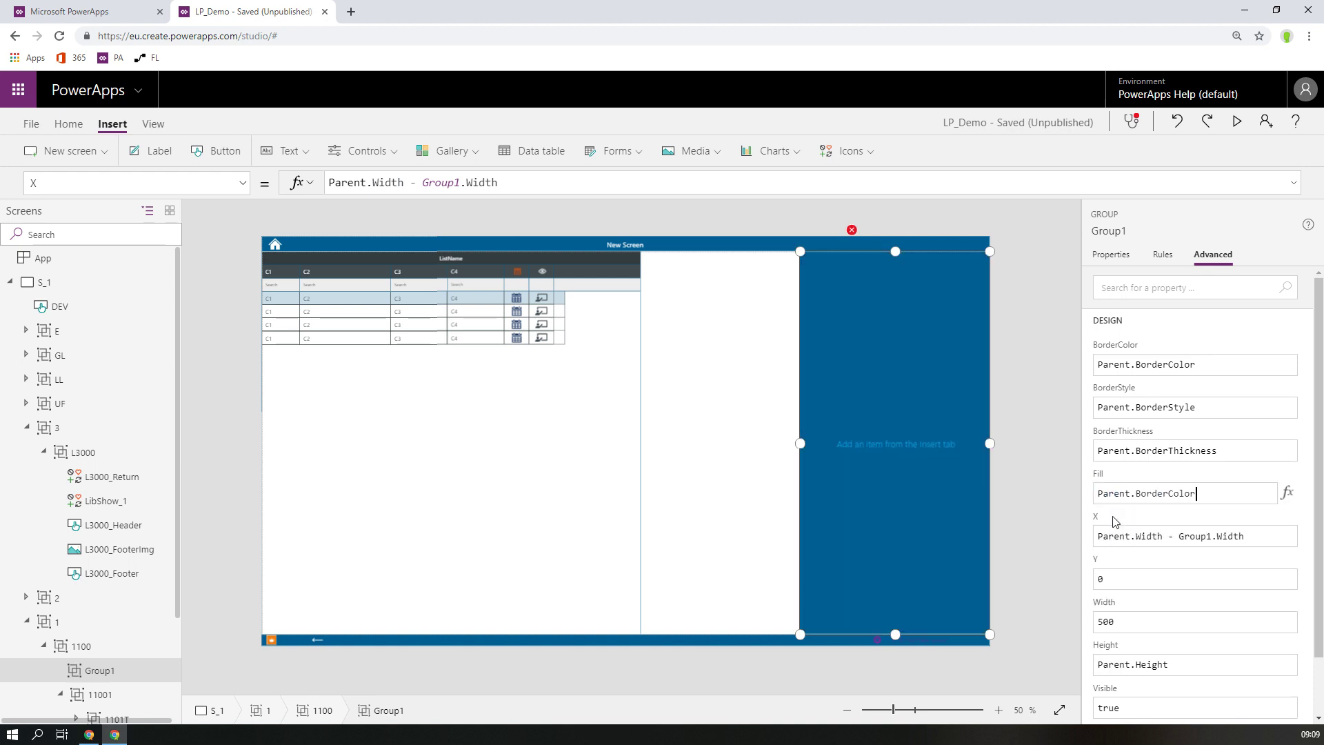
left_click_drag(1212, 500, 1142, 495)
type("F")
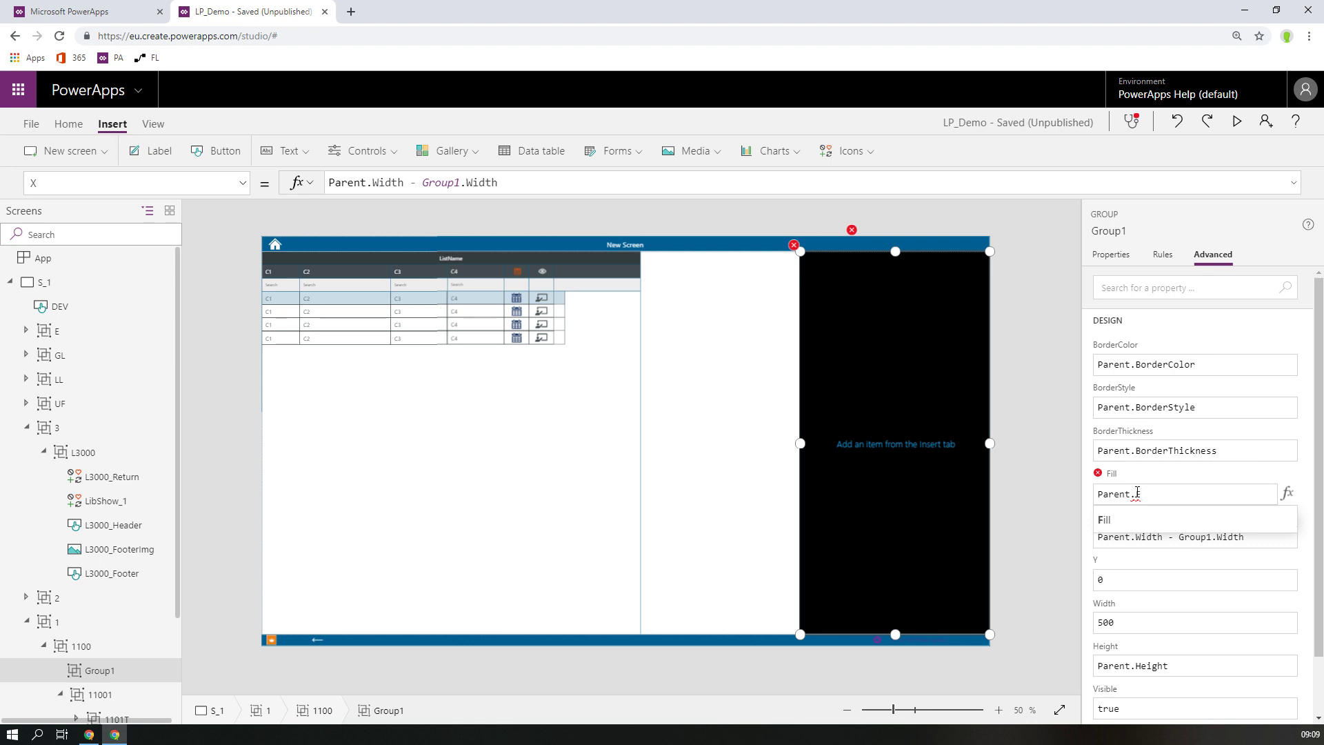
type("ill")
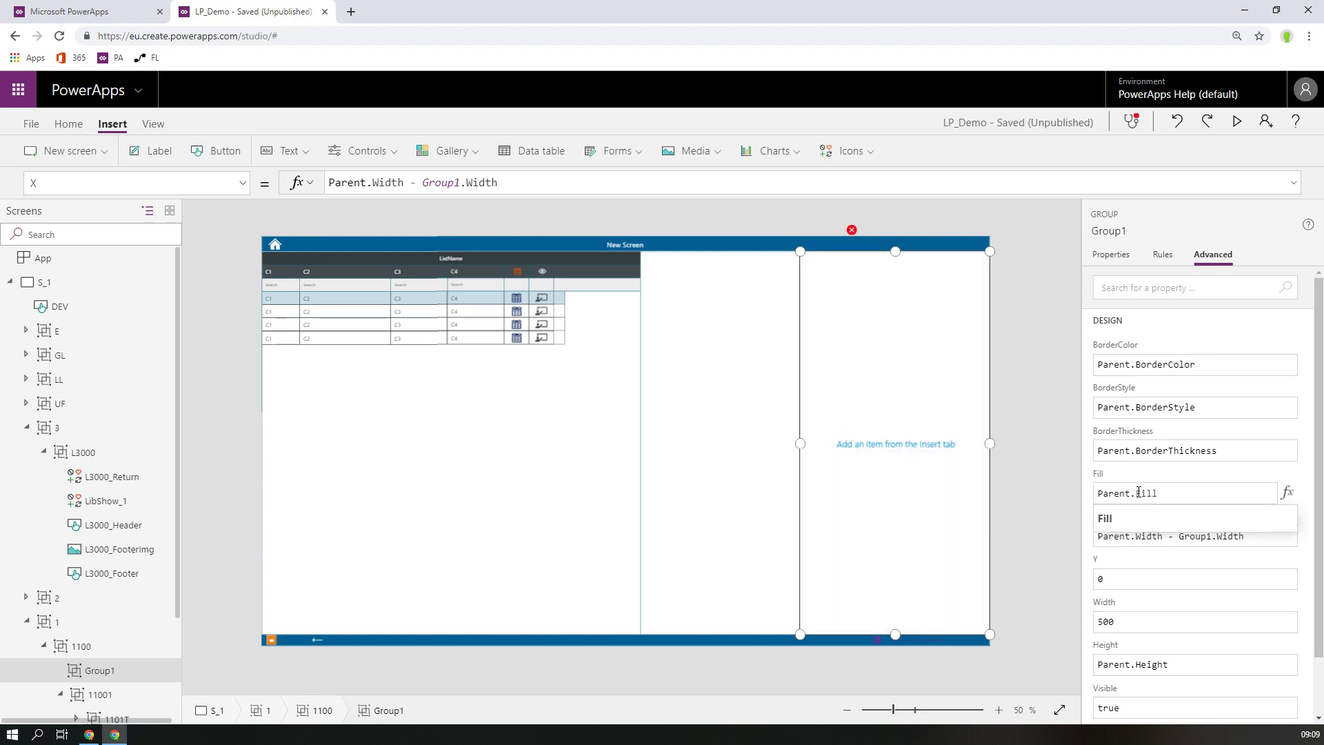
left_click(1248, 540)
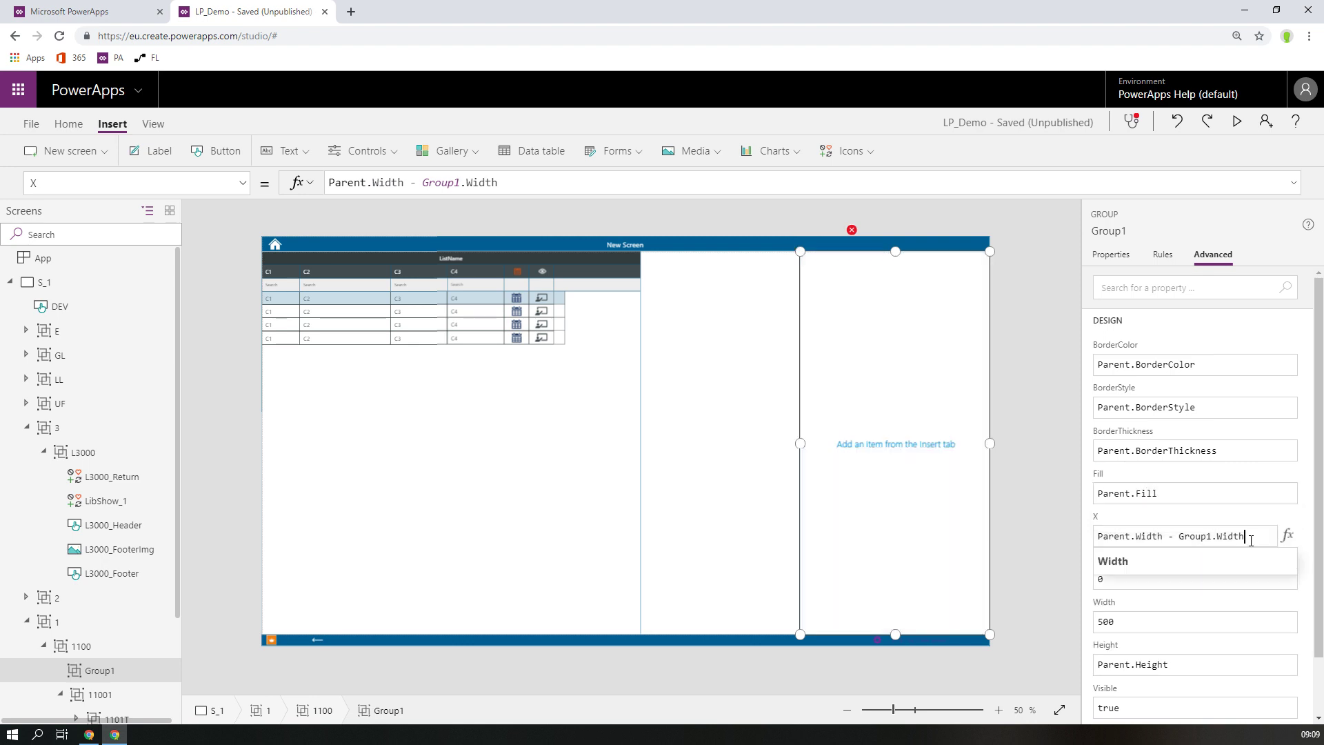
left_click(1137, 622)
scroll(1138, 619, "down", 2)
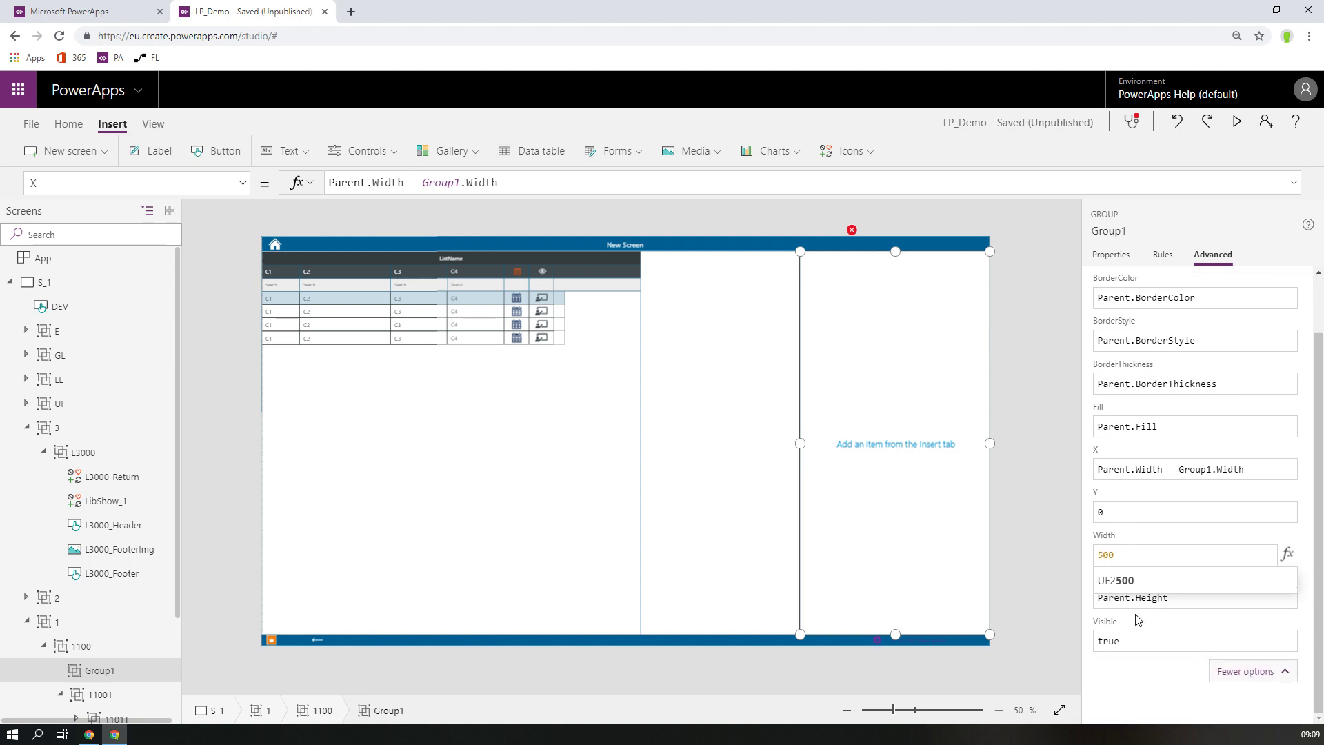
- Delete the L000_Shift label flagged with a formula error in group 10
left_click(854, 232)
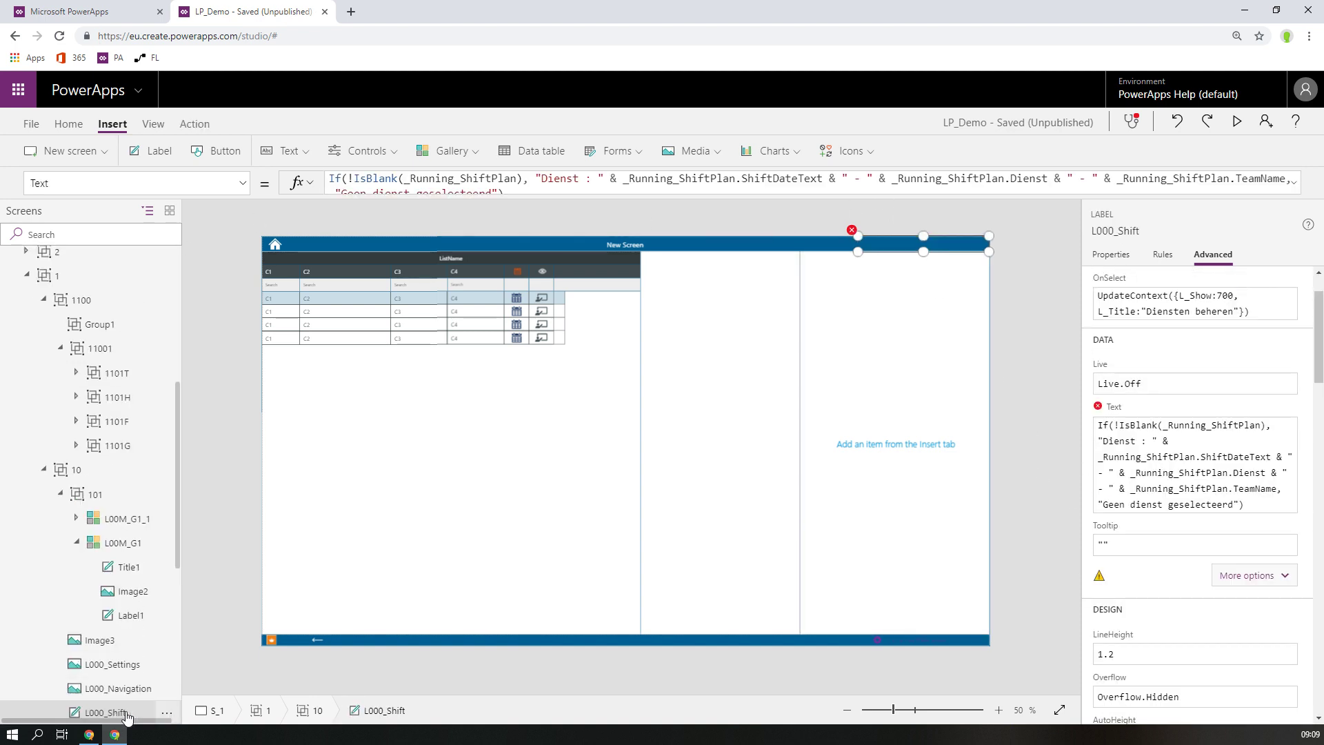
left_click(359, 318)
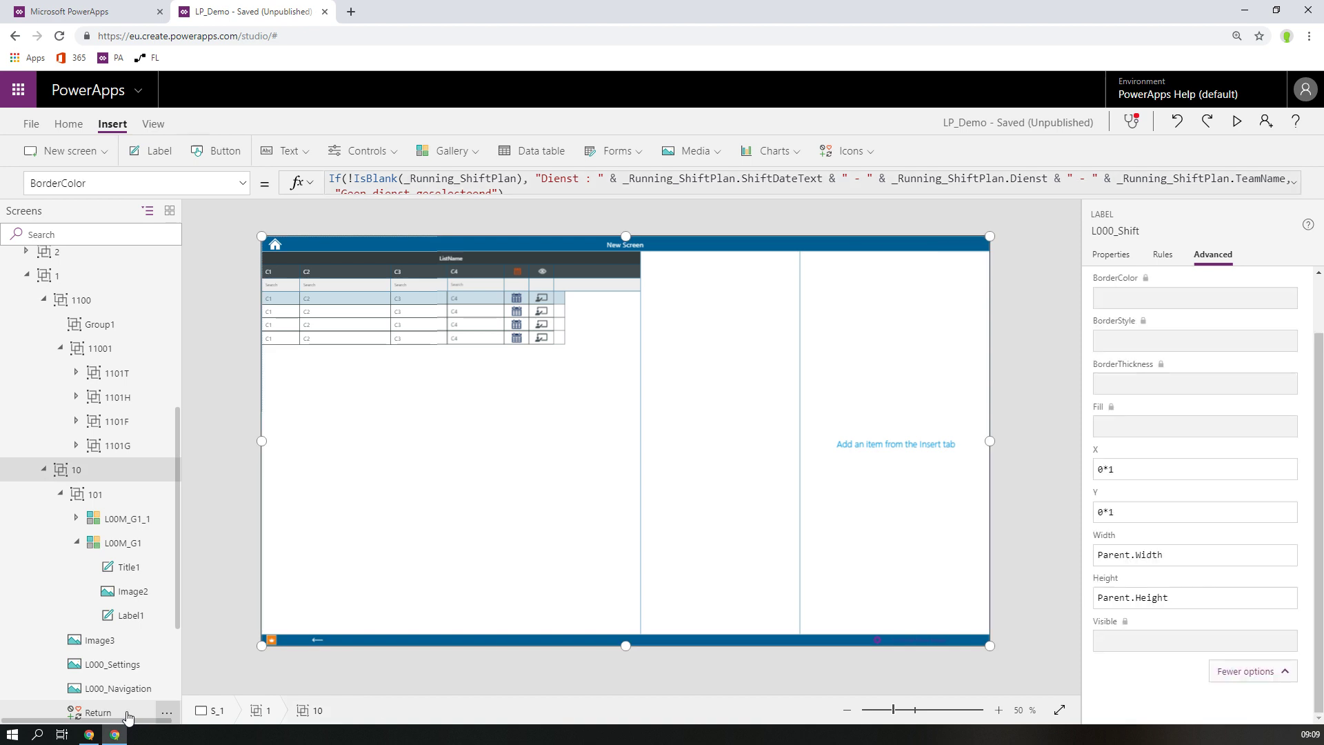
- Preview the app to examine the layout of the groups on the screen, and return to editing
left_click(868, 464)
left_click(800, 519)
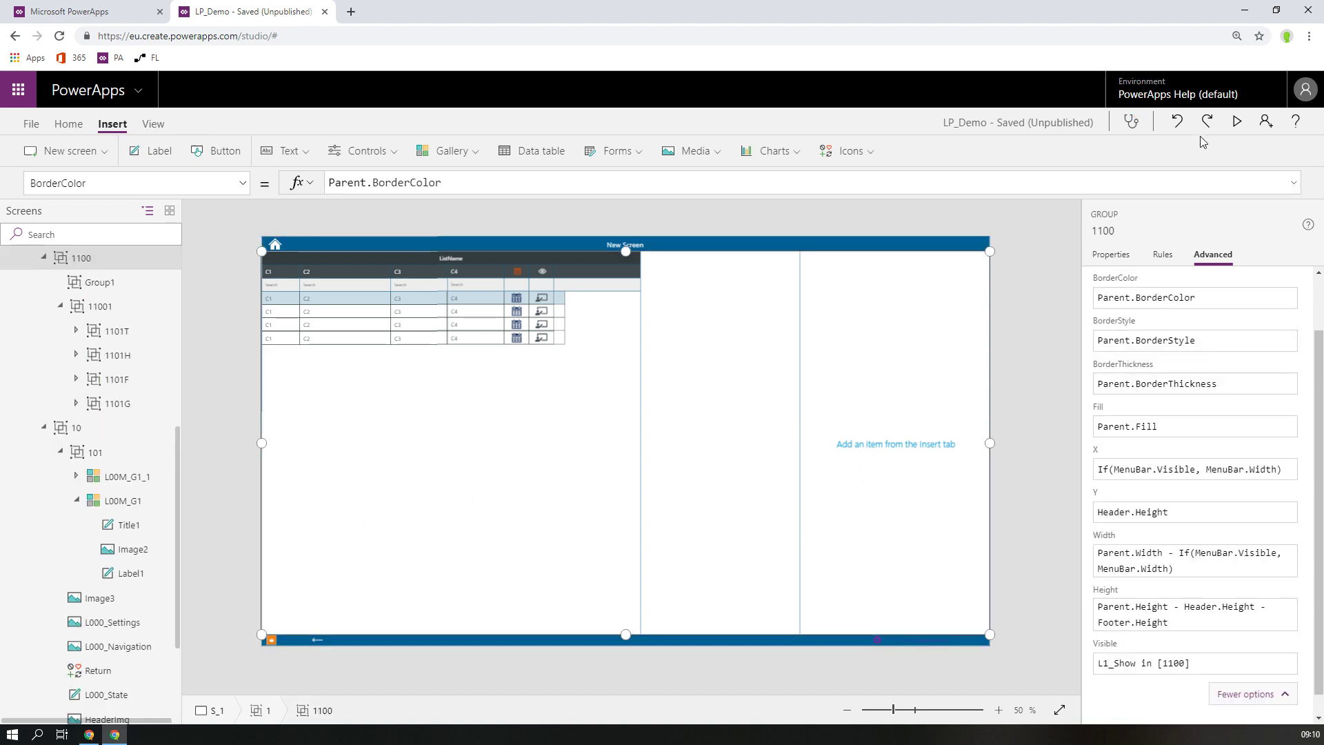
left_click(1237, 122)
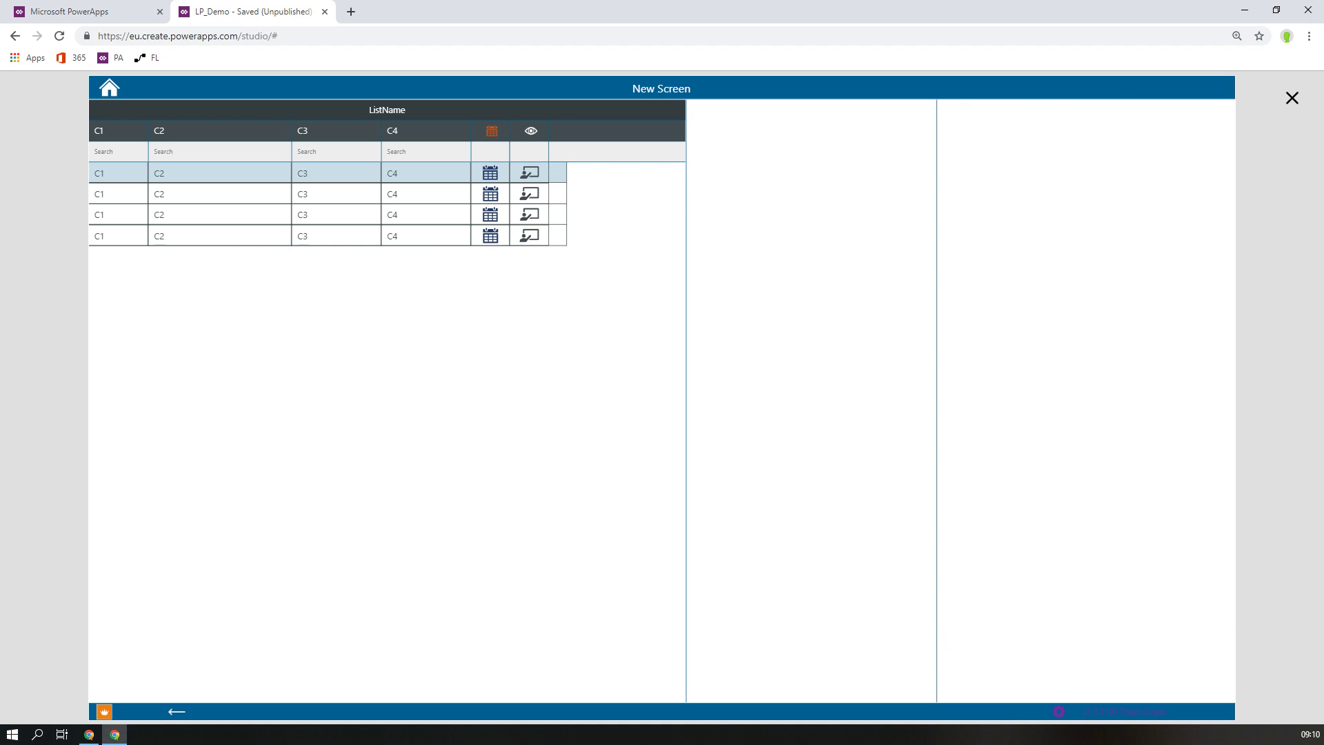
left_click(1293, 98)
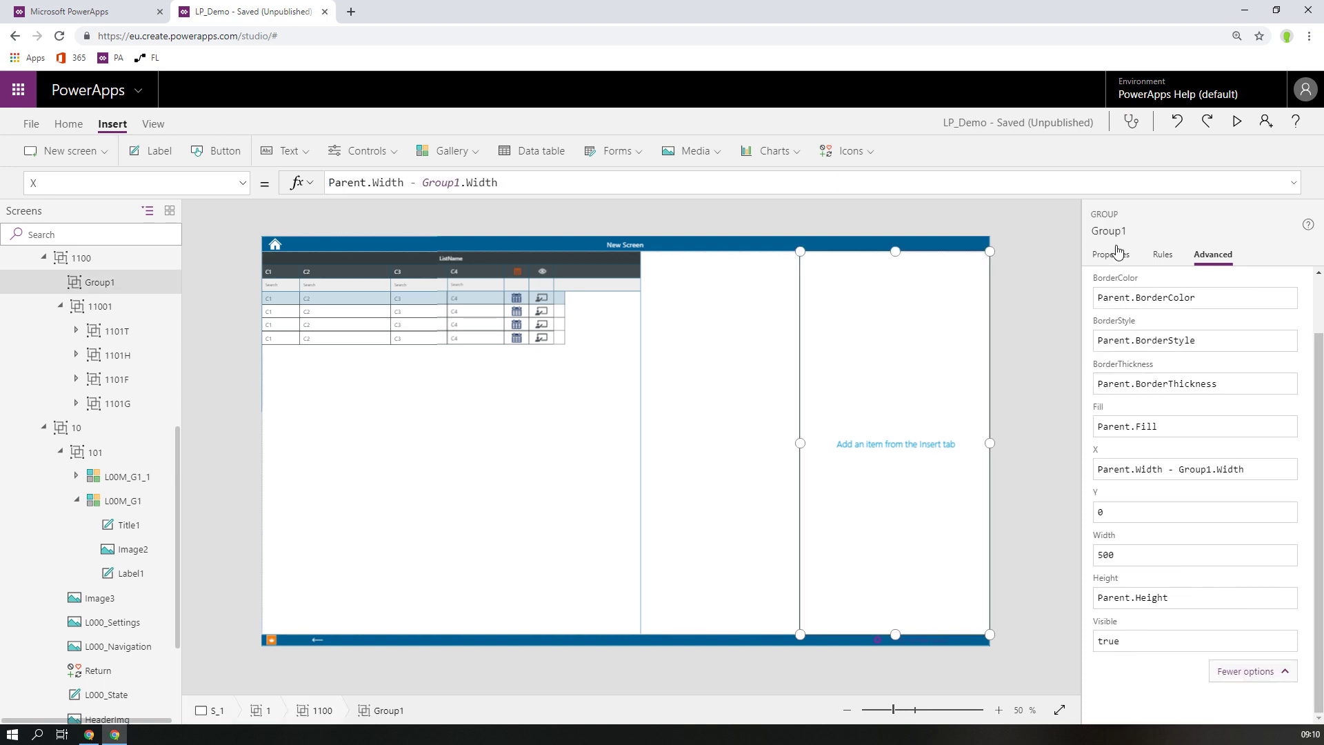
- Rename Group1 as 11002
left_click(1122, 232)
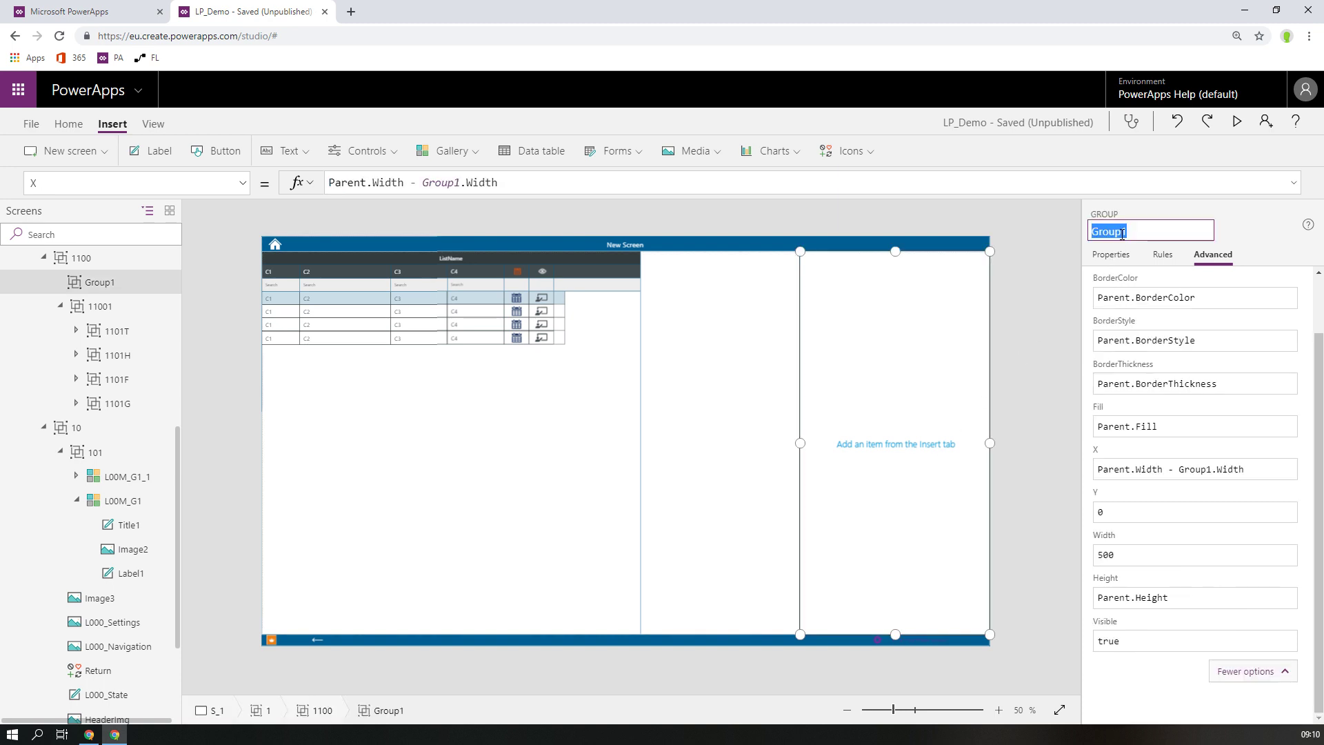
type("11002")
key("Return")
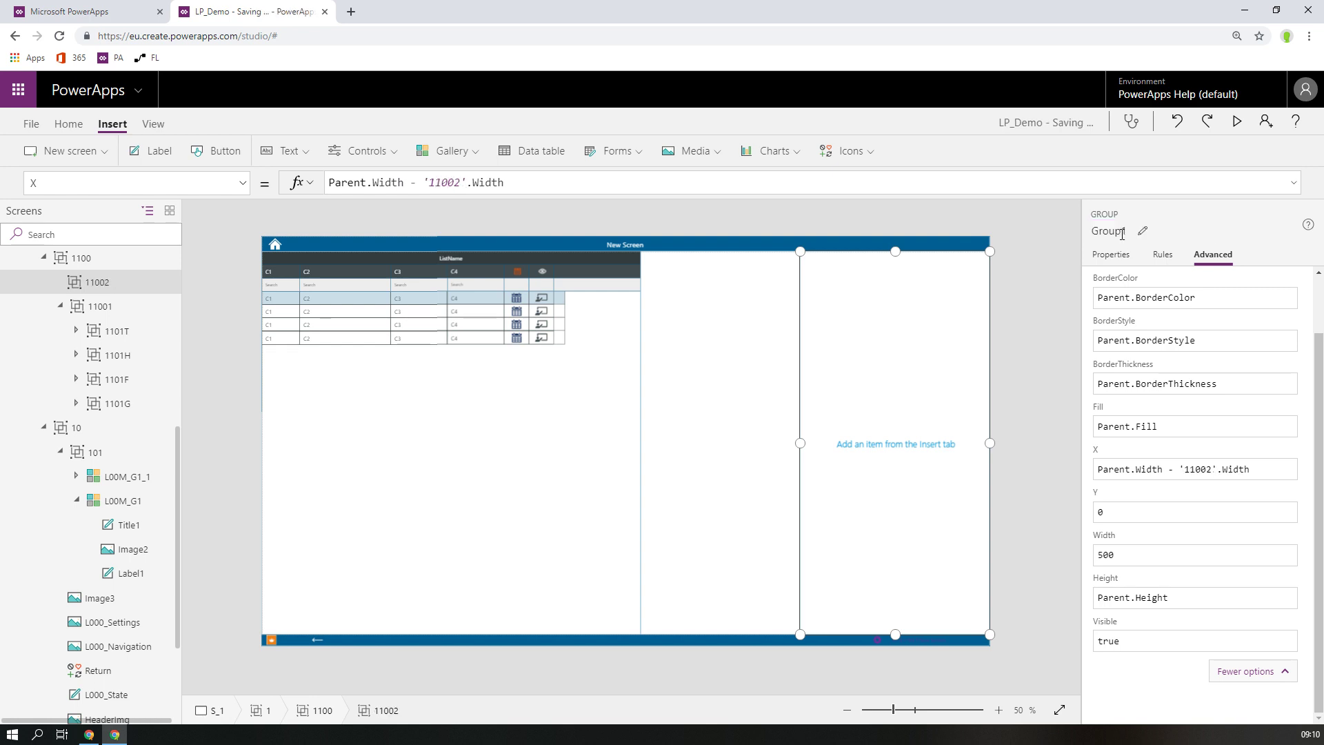
- Send group 11002 to the back of its parent group 1100
right_click(100, 290)
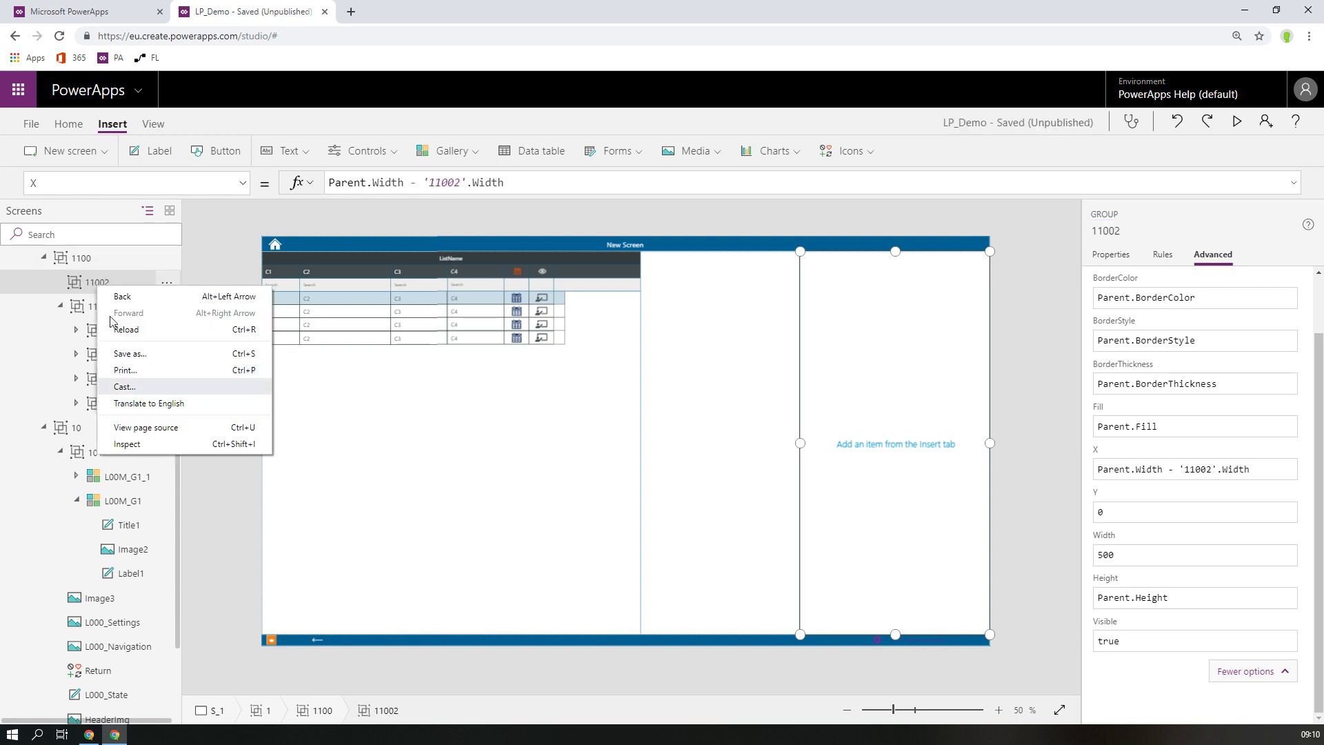
key("Escape")
right_click(69, 286)
mouse_move(120, 380)
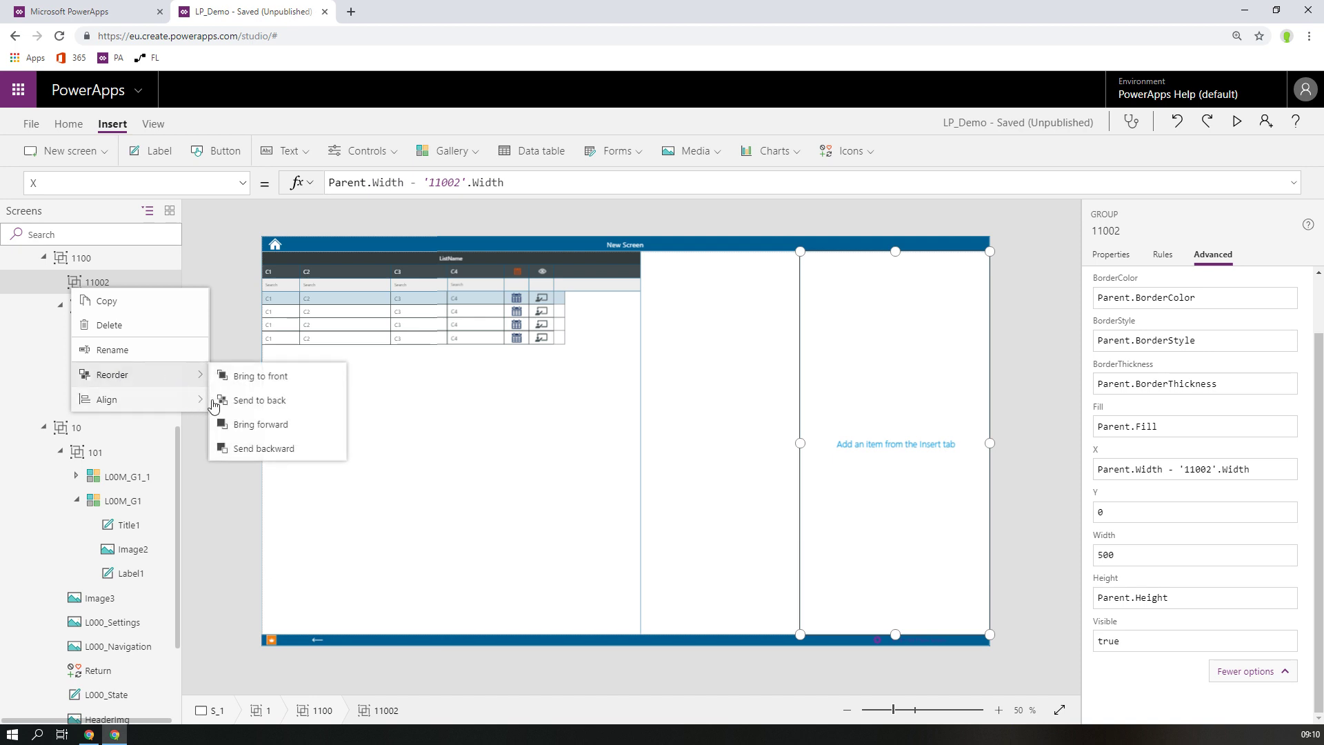
left_click(238, 398)
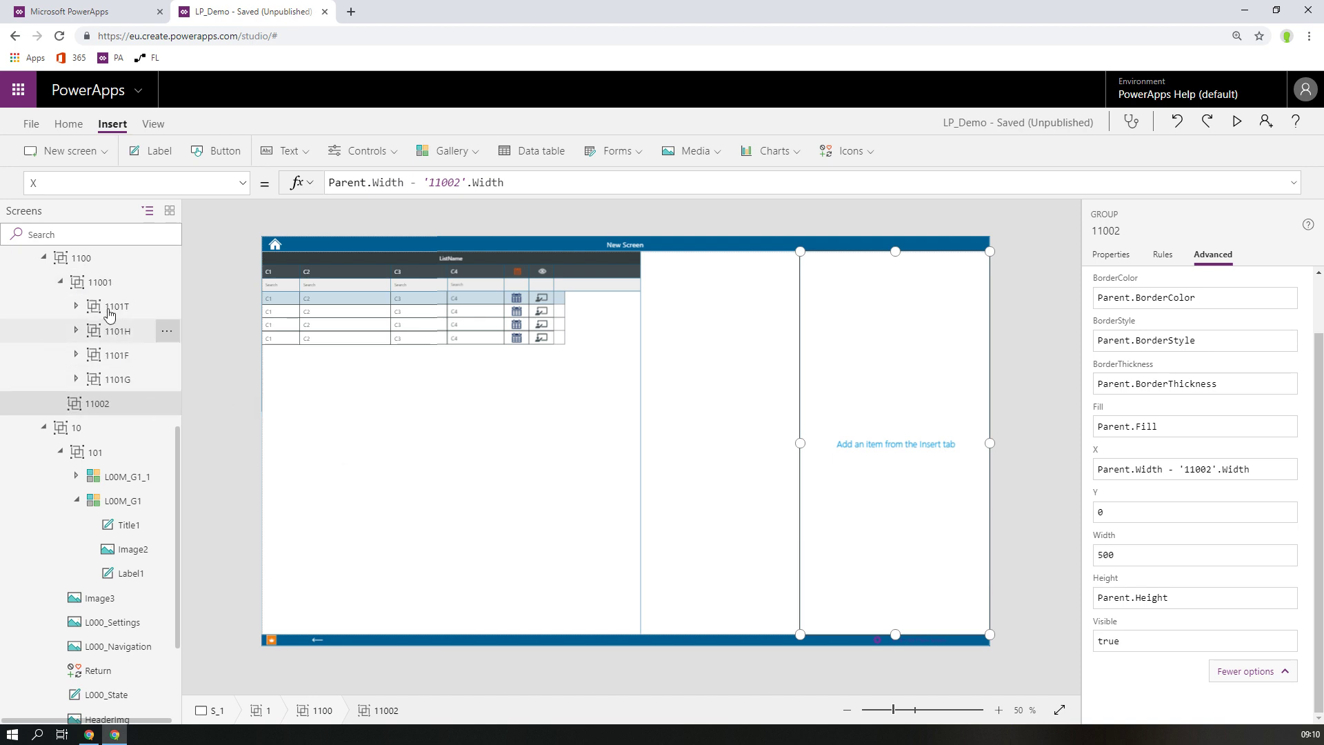
- Set the width of group 11001 to Parent.Width - ('11002'.Width)
left_click(144, 288)
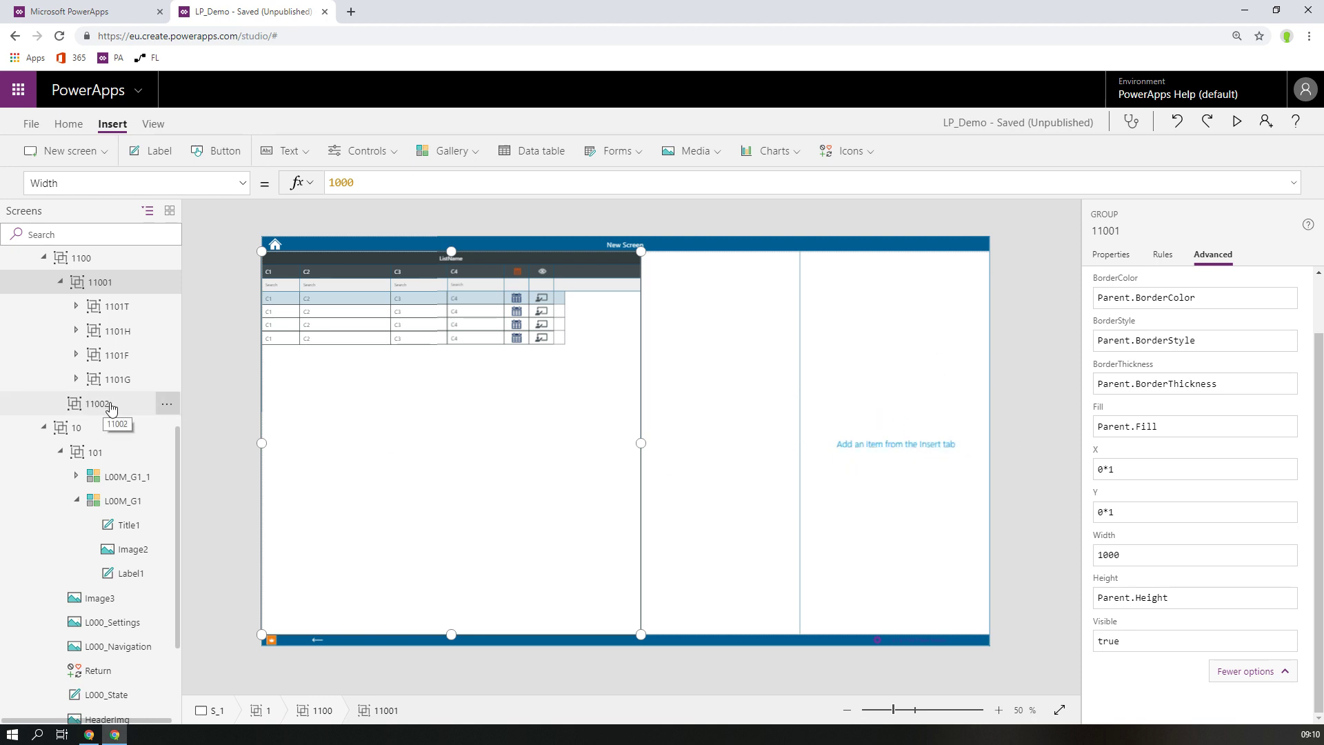
left_click_drag(359, 183, 292, 185)
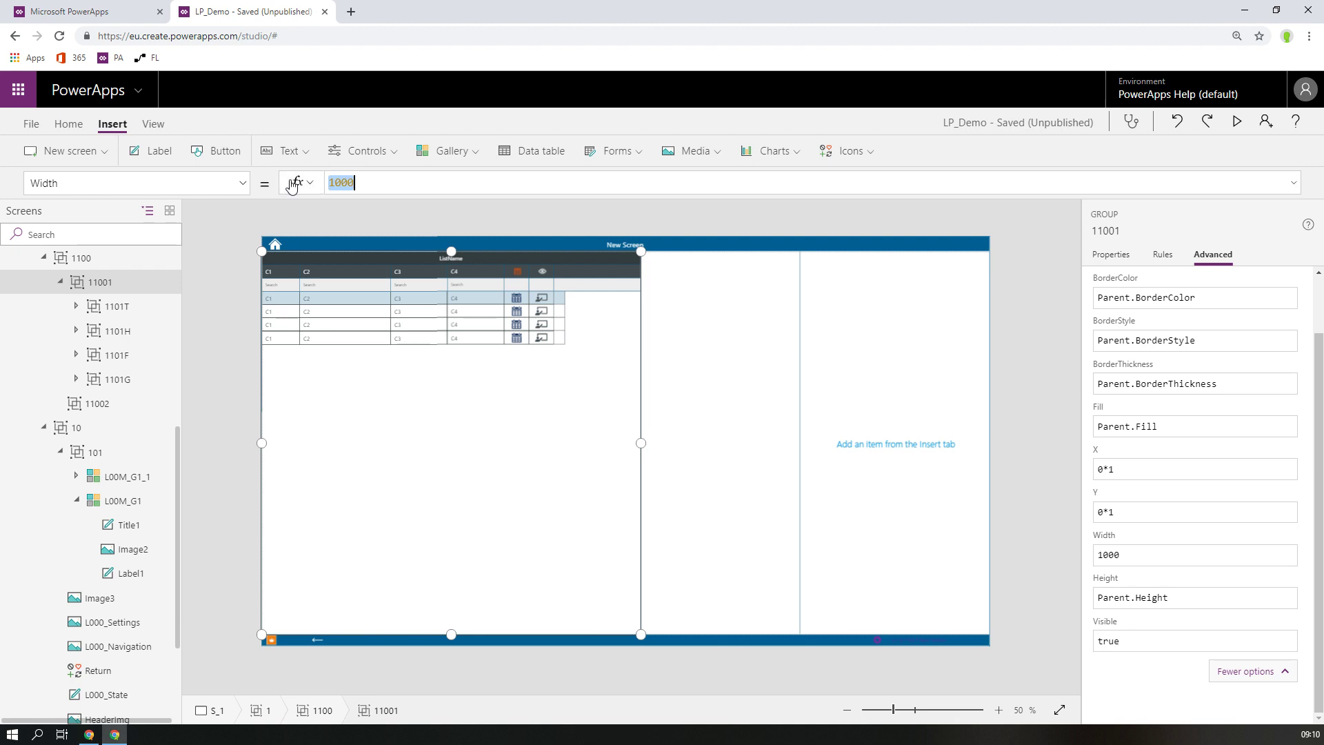
type("Parent.")
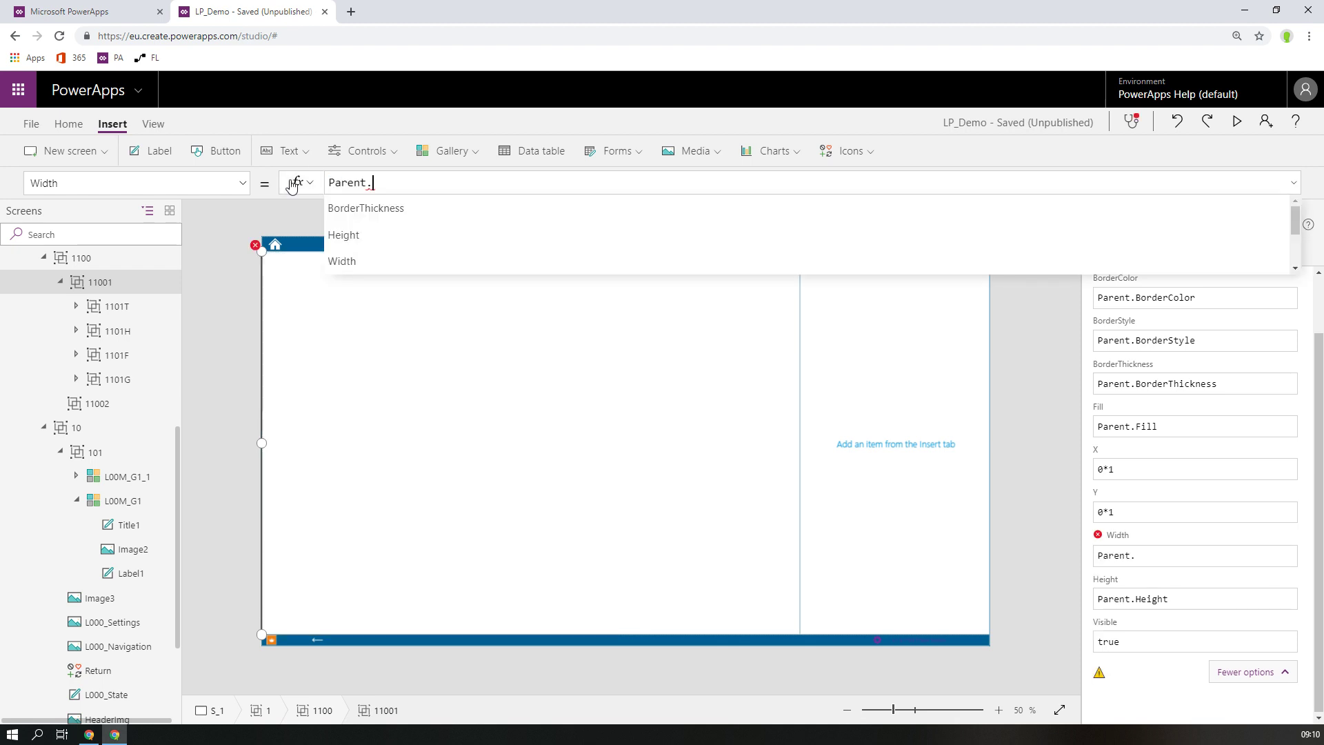
type("Width")
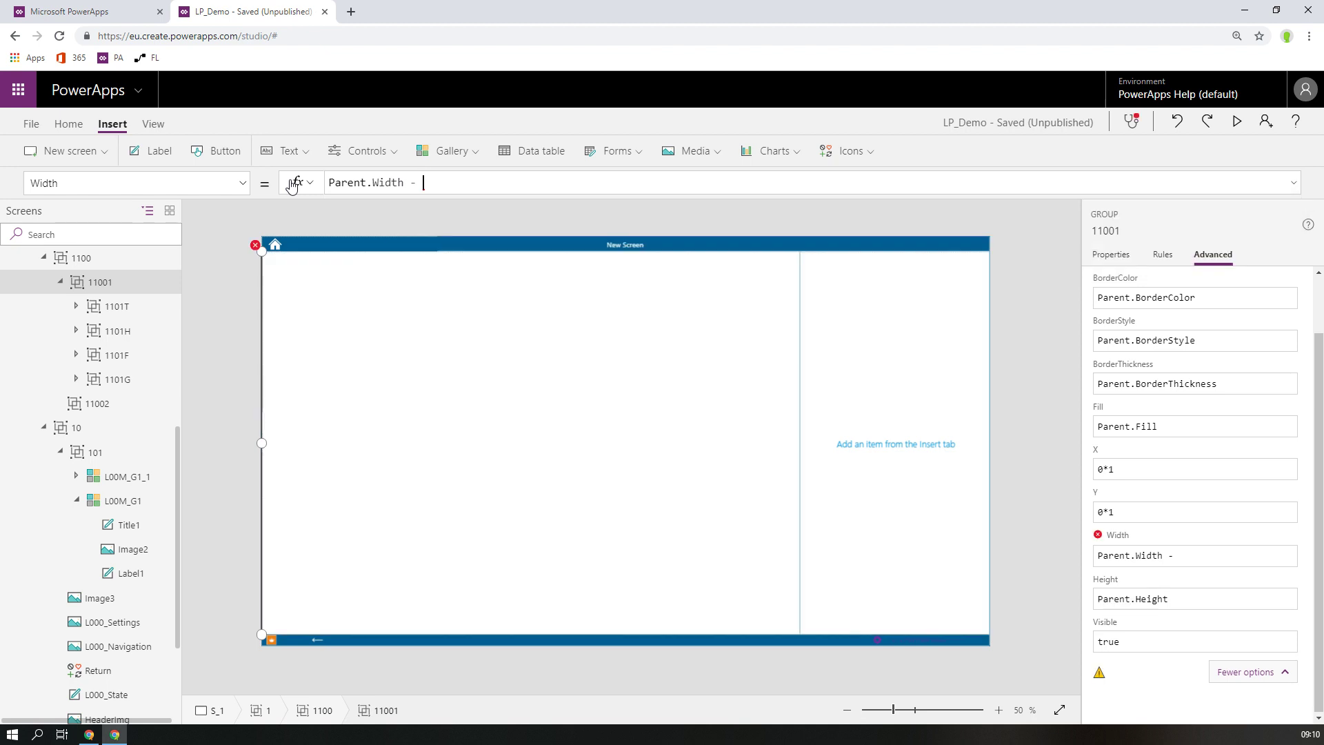
type(" - ()")
type("'")
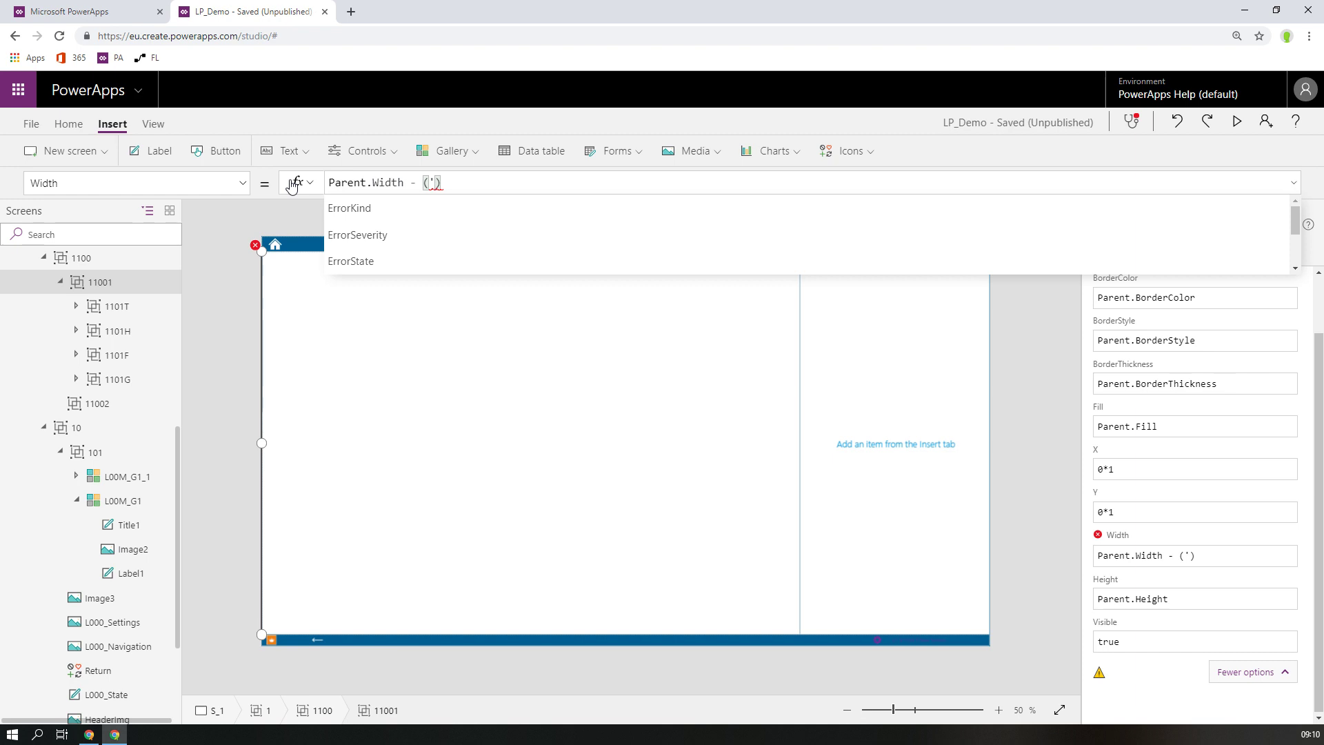
type("1100")
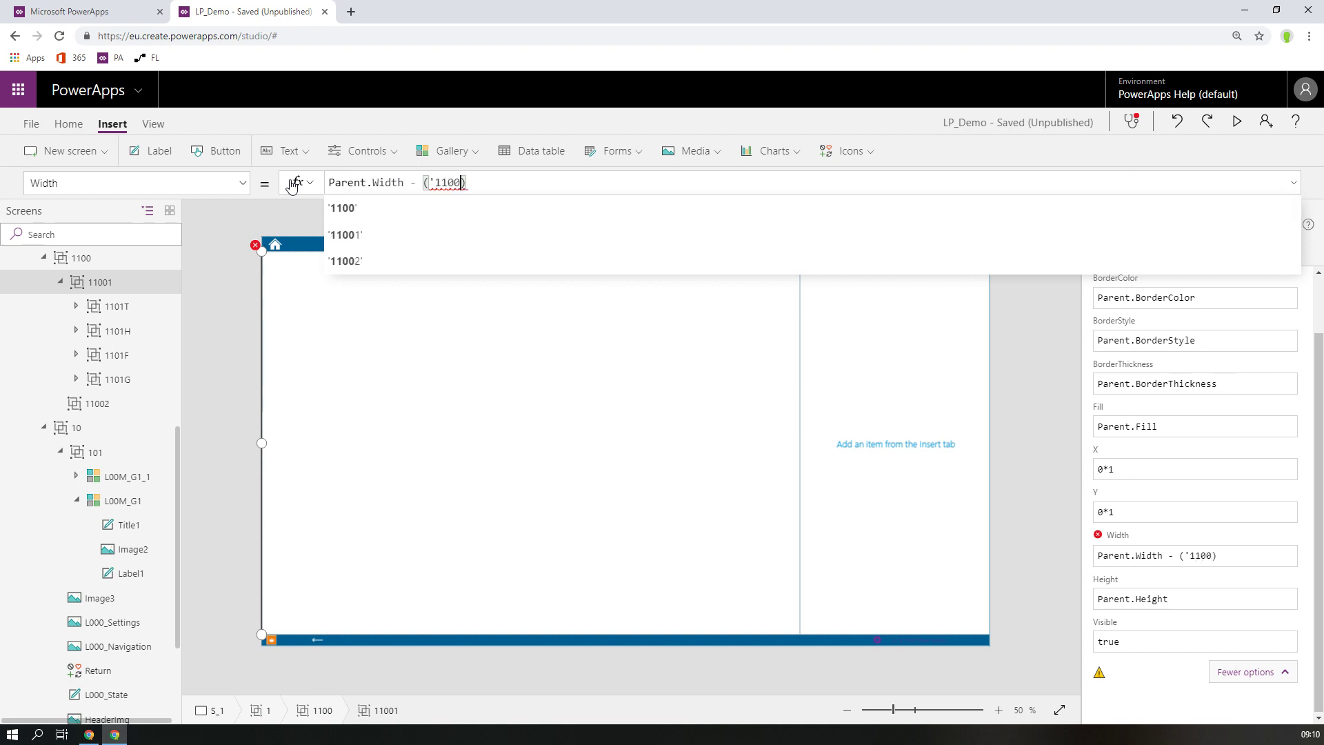
type("2'")
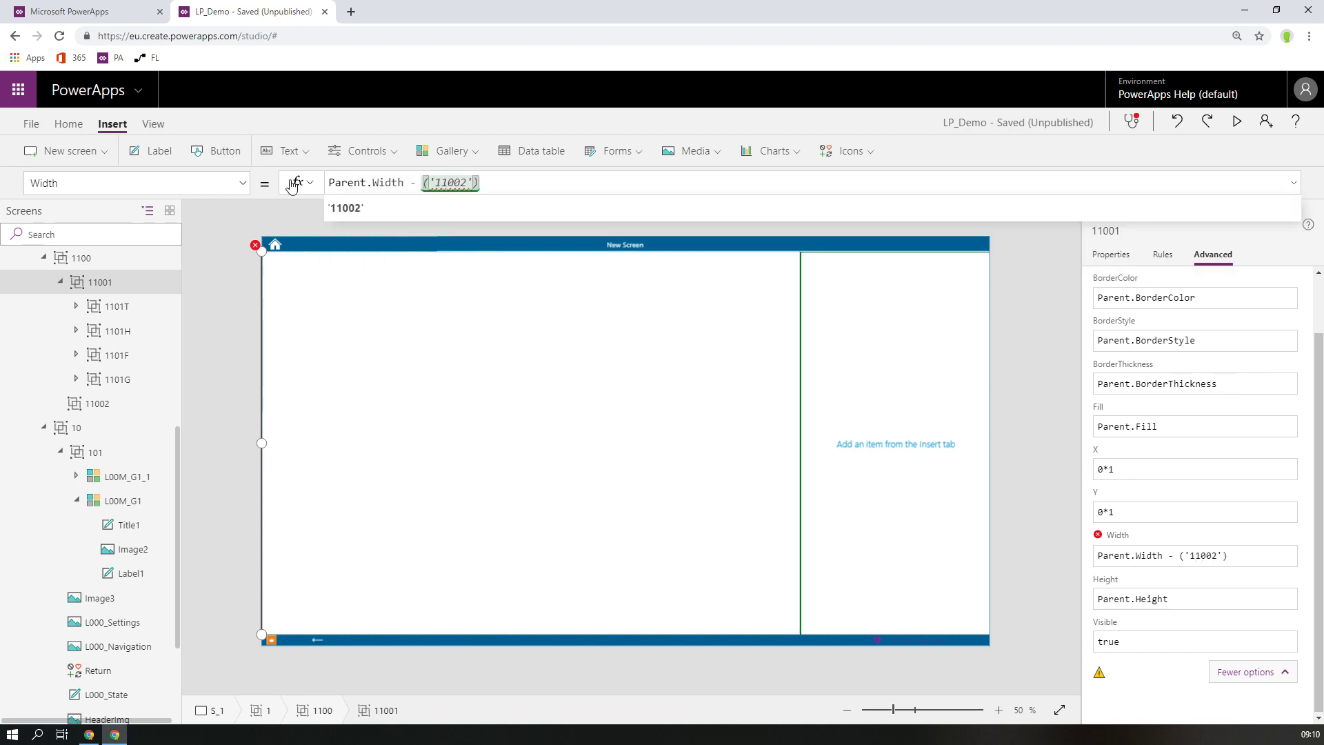
type(".Width")
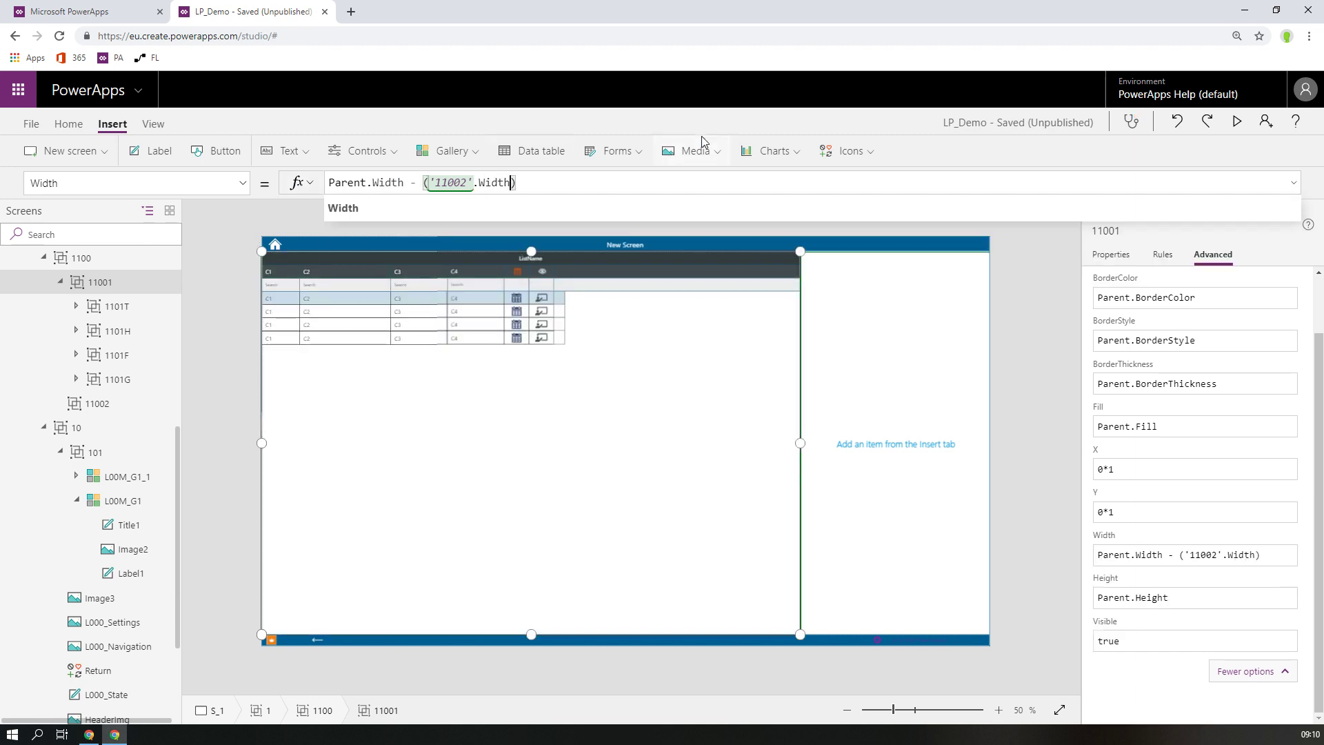
- Preview the app to examine the widths of the two side-by-side groups, and return to editing
left_click(1237, 122)
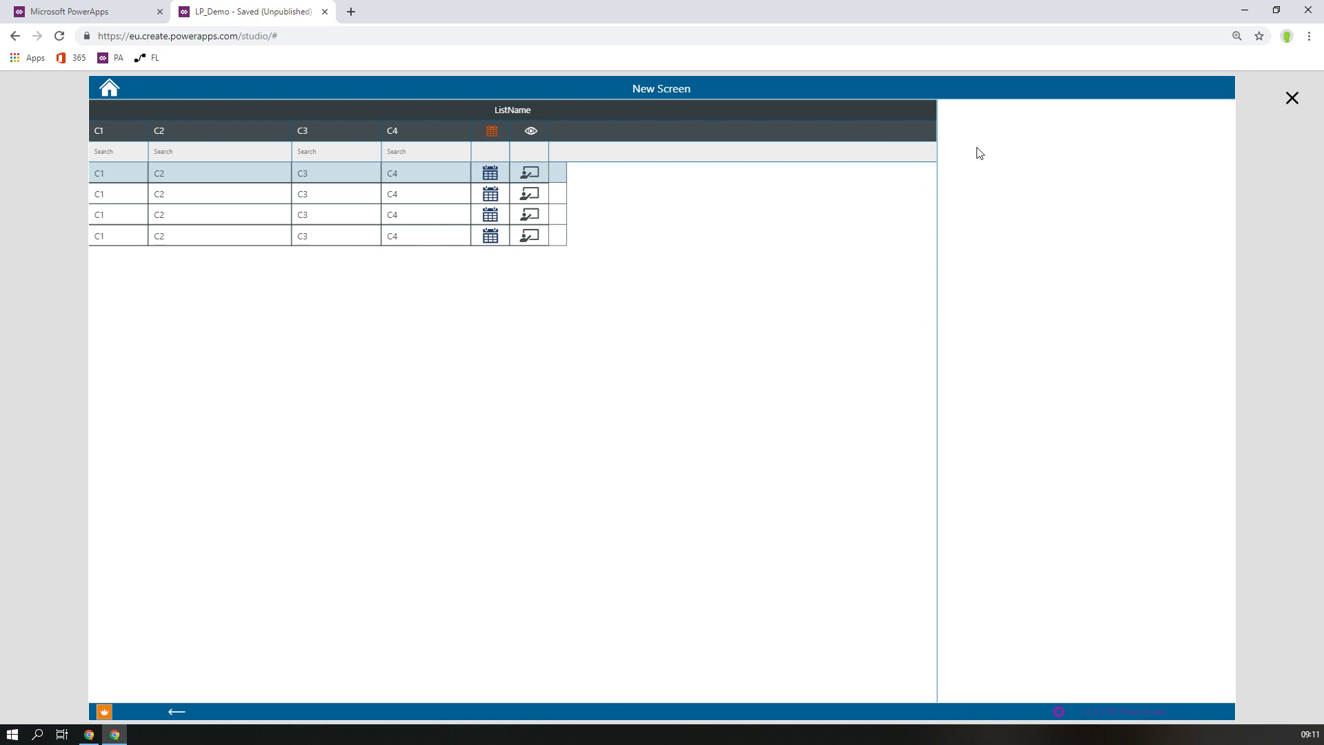
key("Escape")
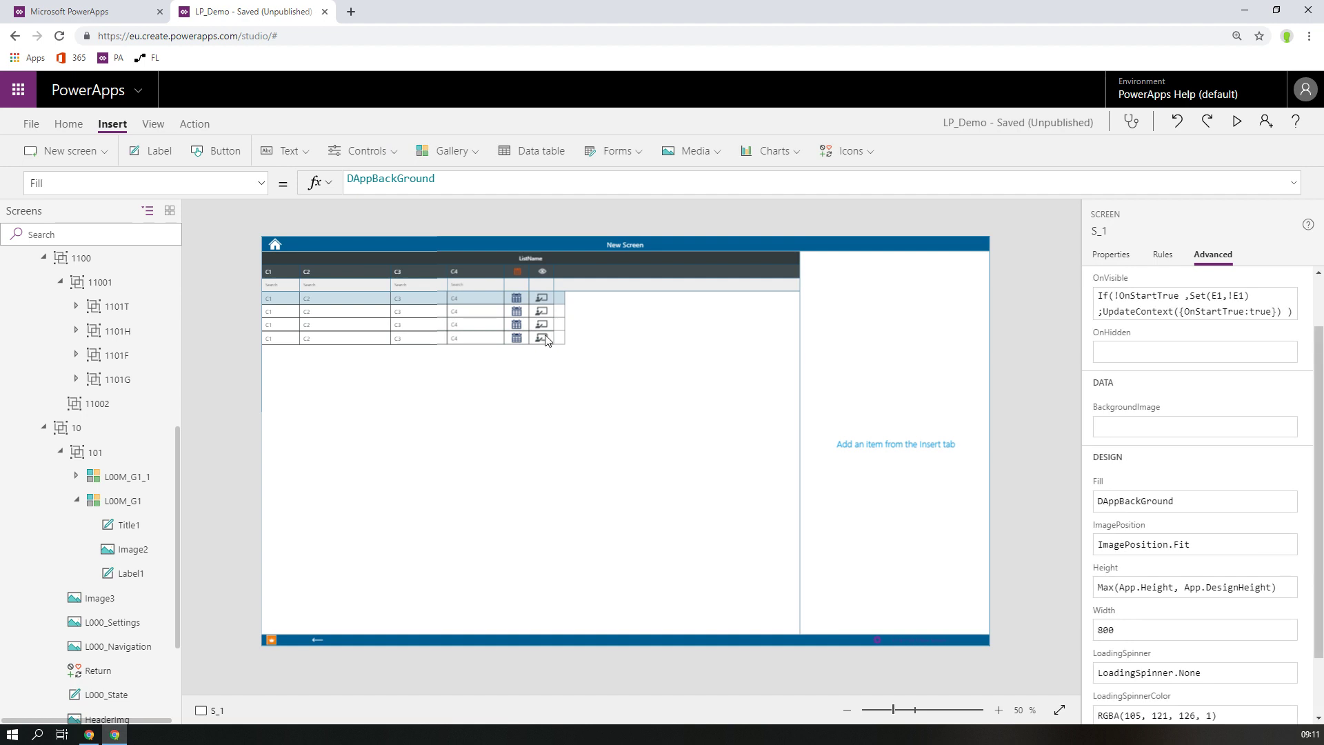
left_click(546, 336)
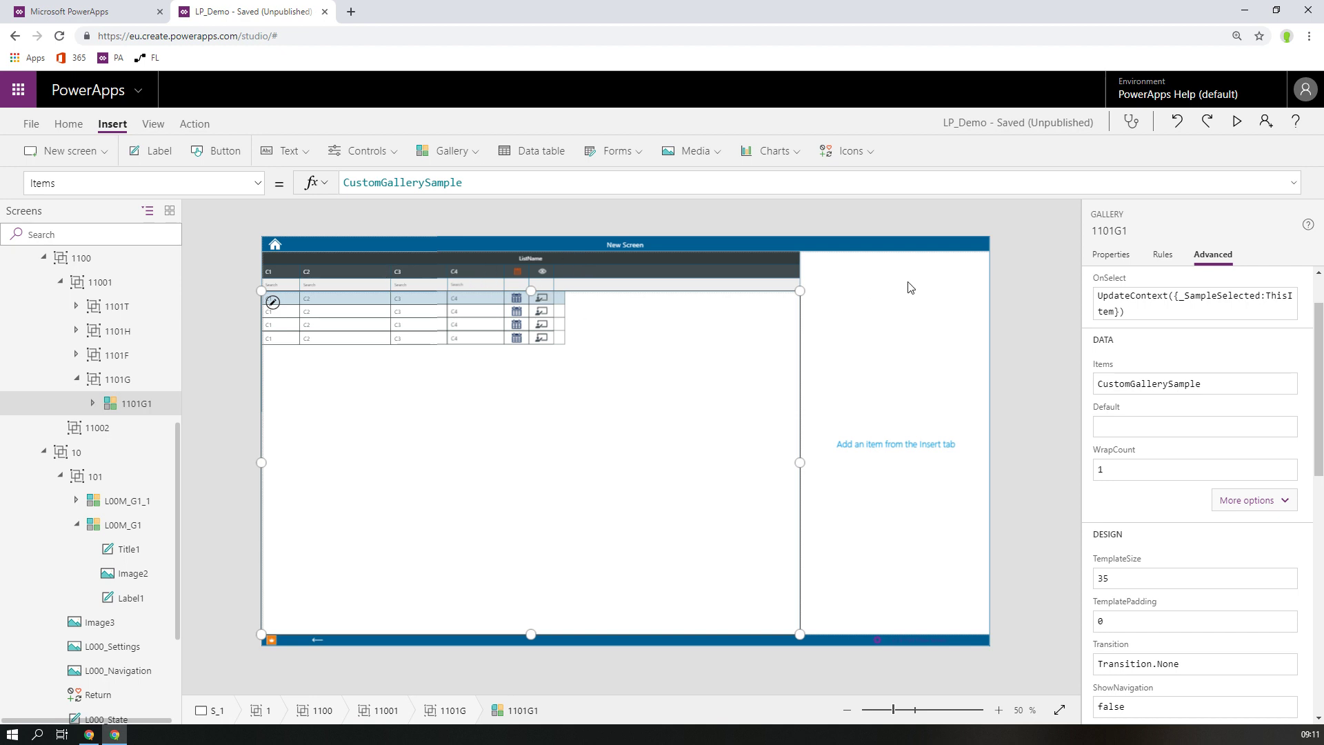
left_click(923, 312)
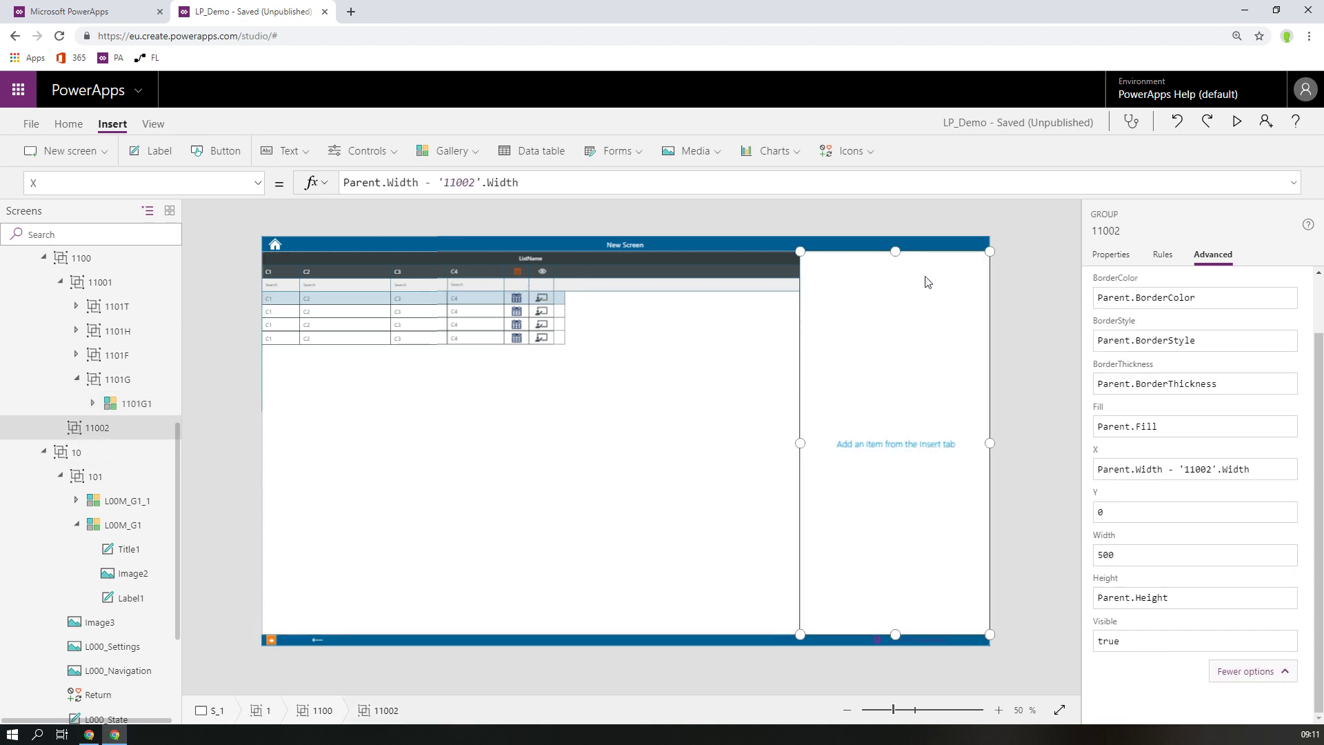
- Copy the title group 1101T from group 11001 and paste it into group 11002
left_click(690, 262)
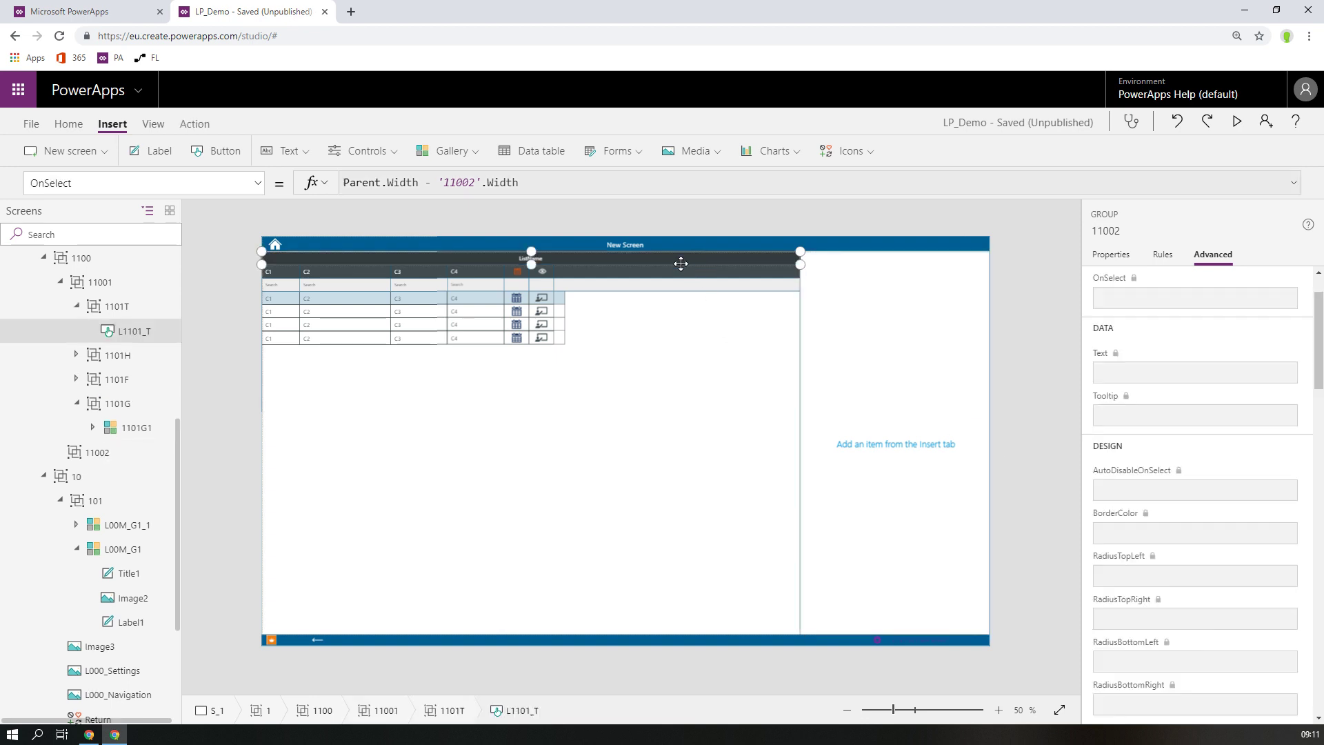
left_click(680, 260)
left_click(121, 307)
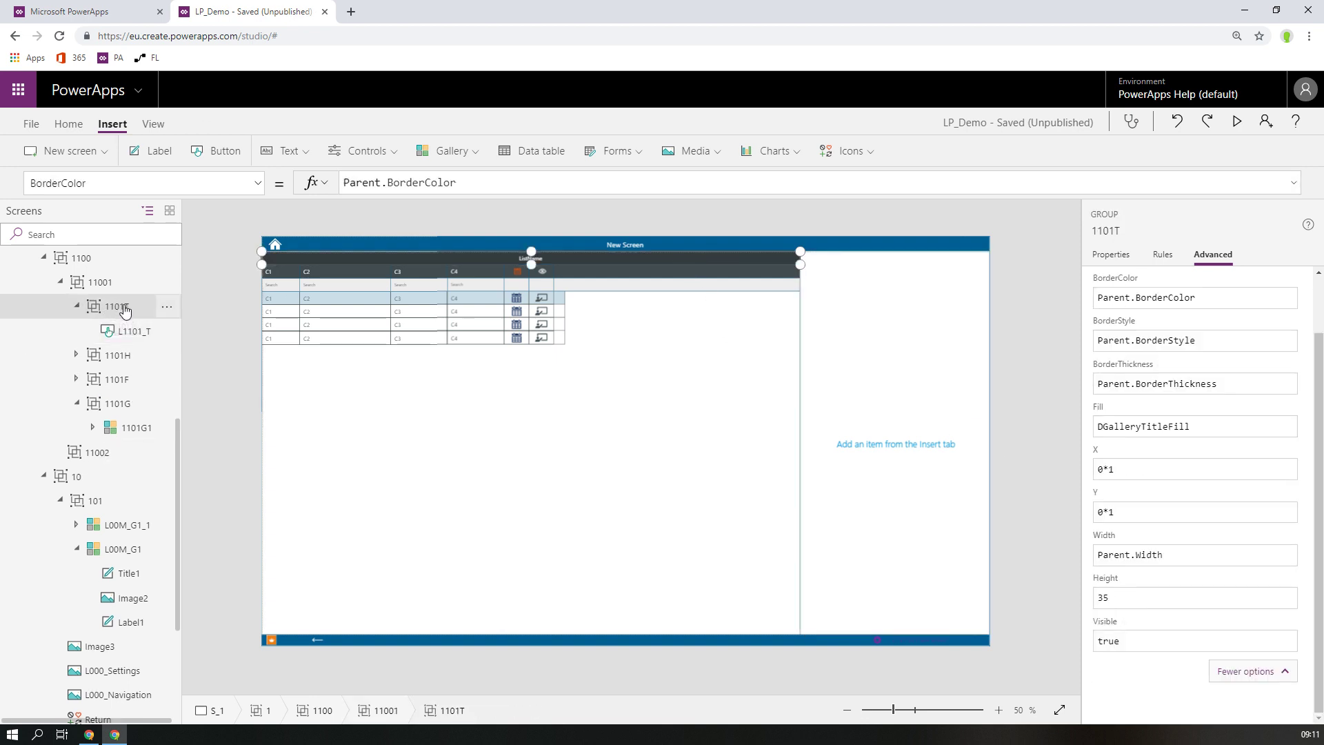
left_click(872, 347)
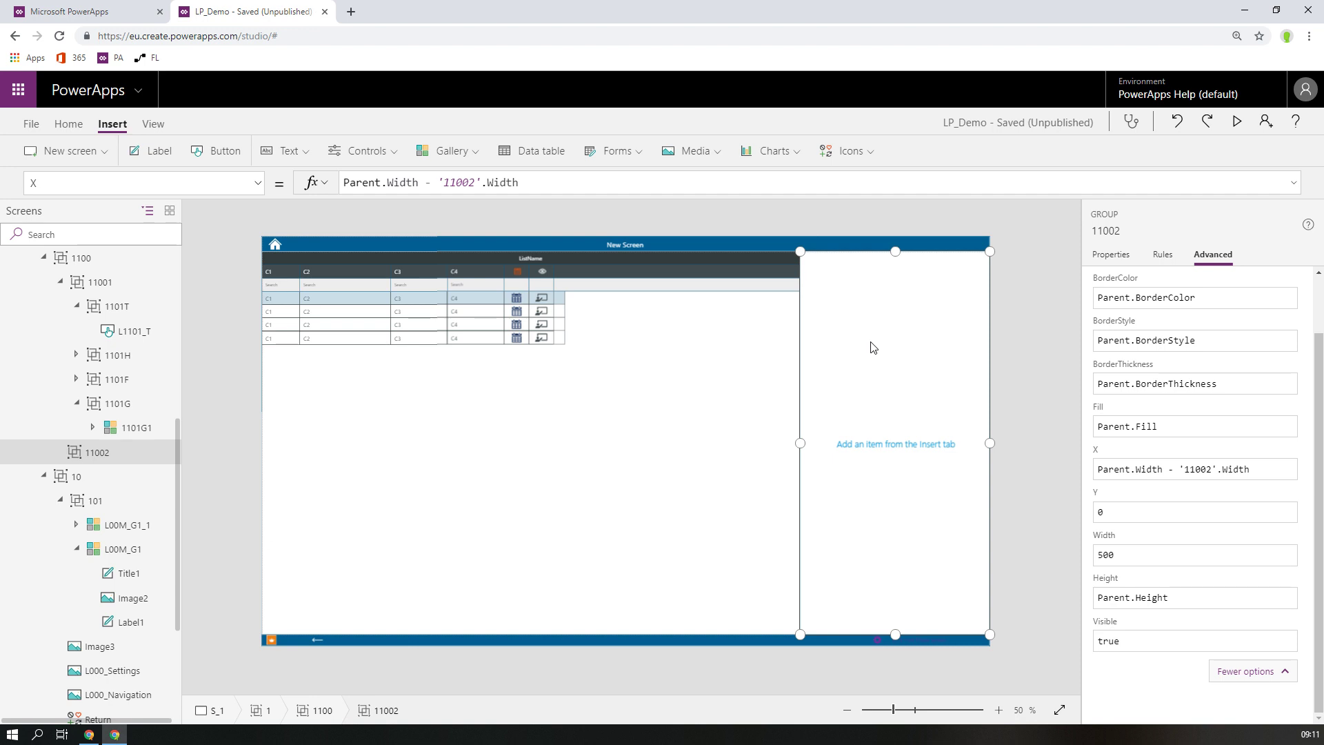
key("ctrl+v")
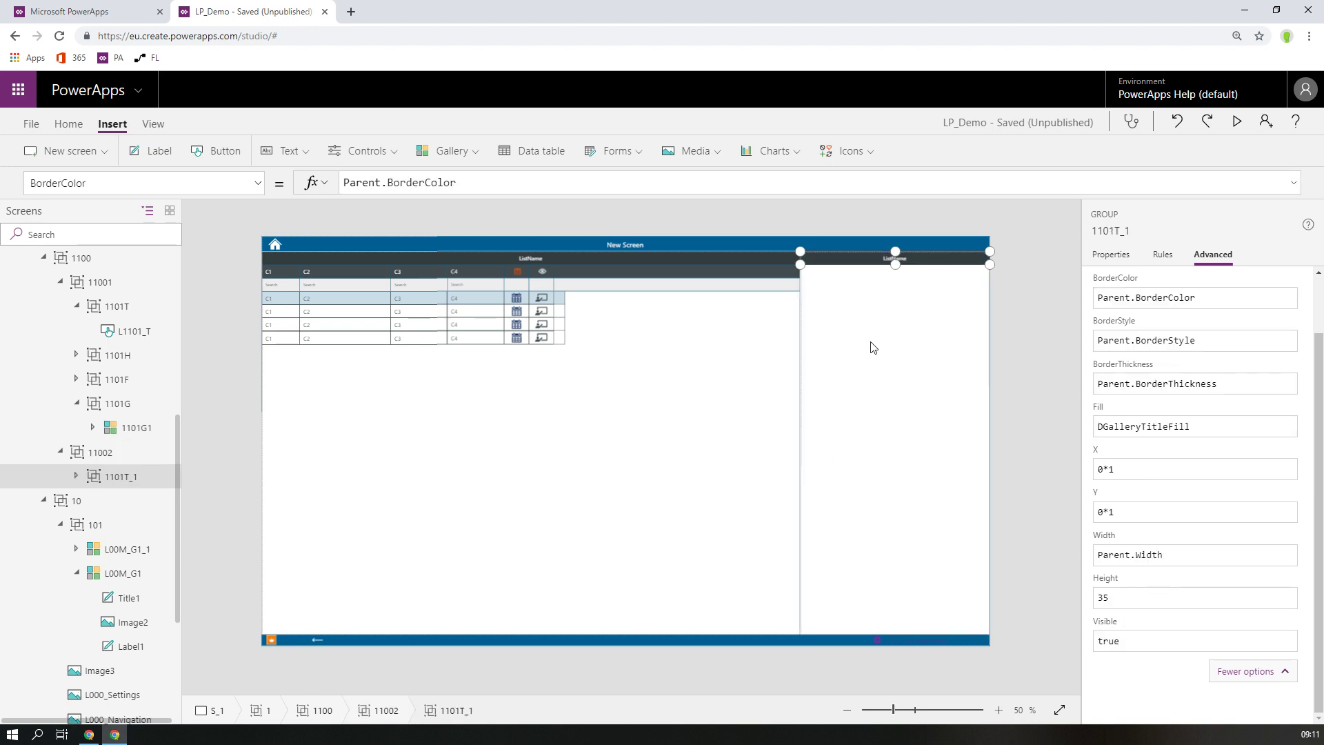
- Rename the pasted title group as 11002T
left_click(1113, 232)
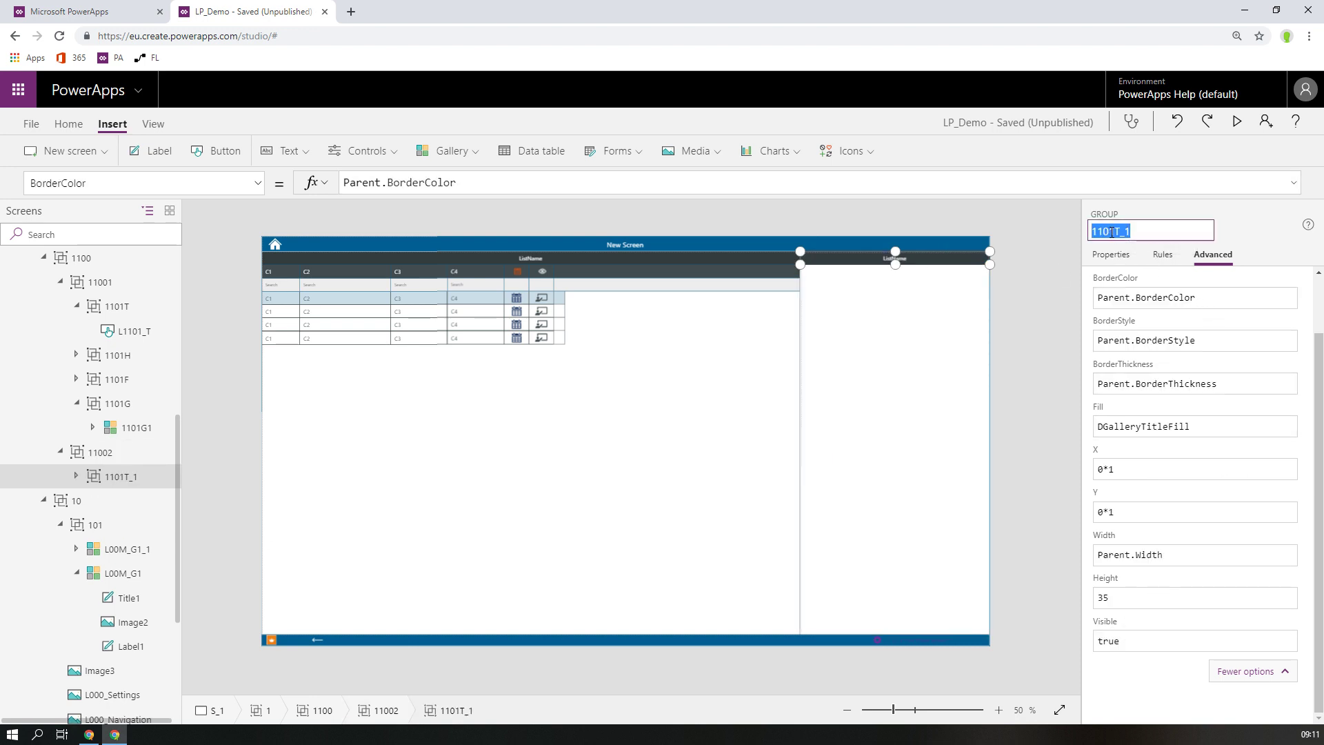
left_click_drag(1110, 232, 1135, 233)
type("02")
key("Return")
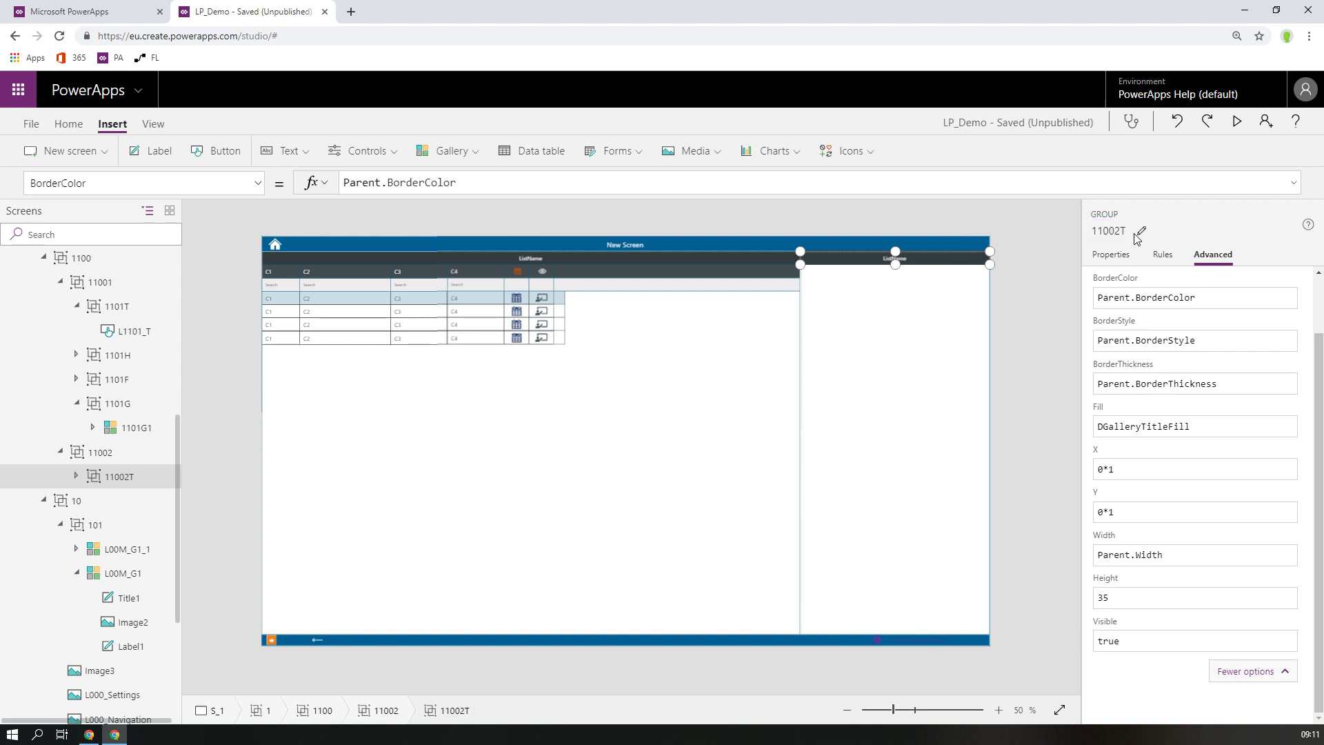
- Set the Fill of group 11002T to DFormTitleFill
left_click(1186, 427)
left_click_drag(1139, 427, 1105, 427)
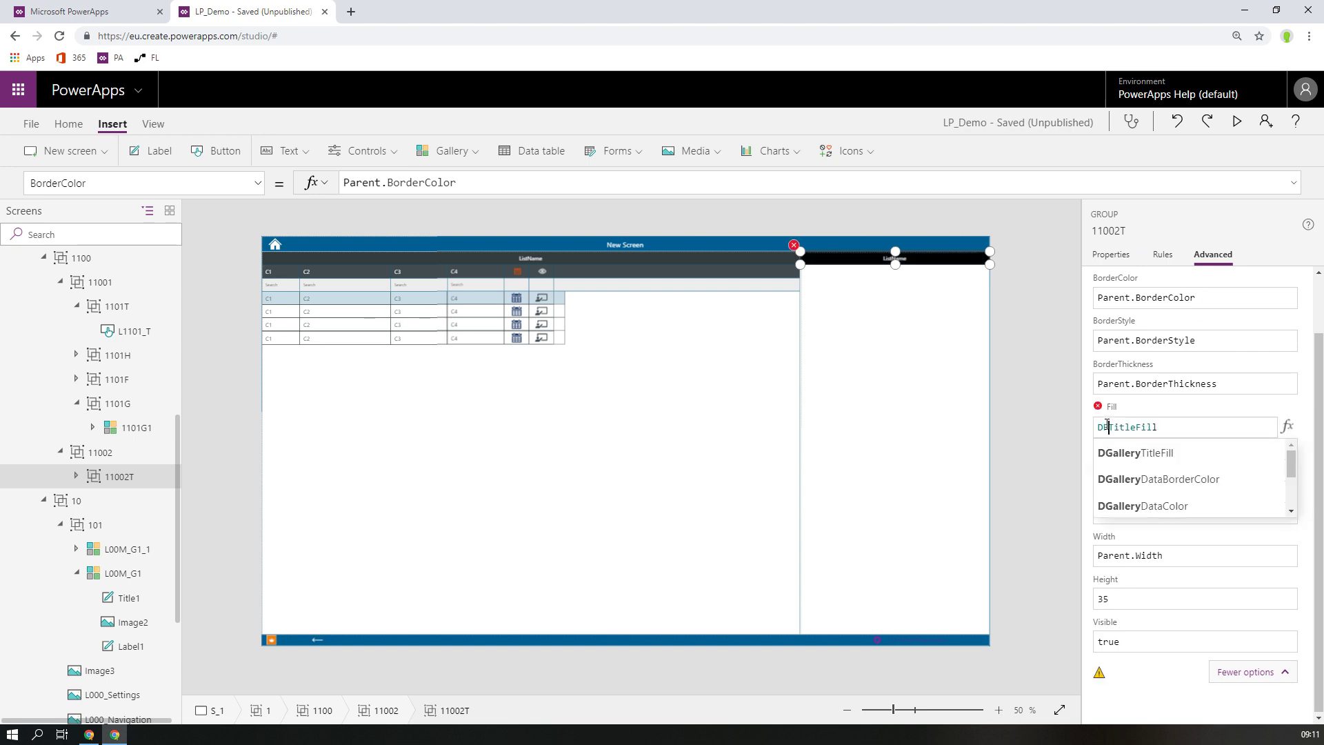
type("Form")
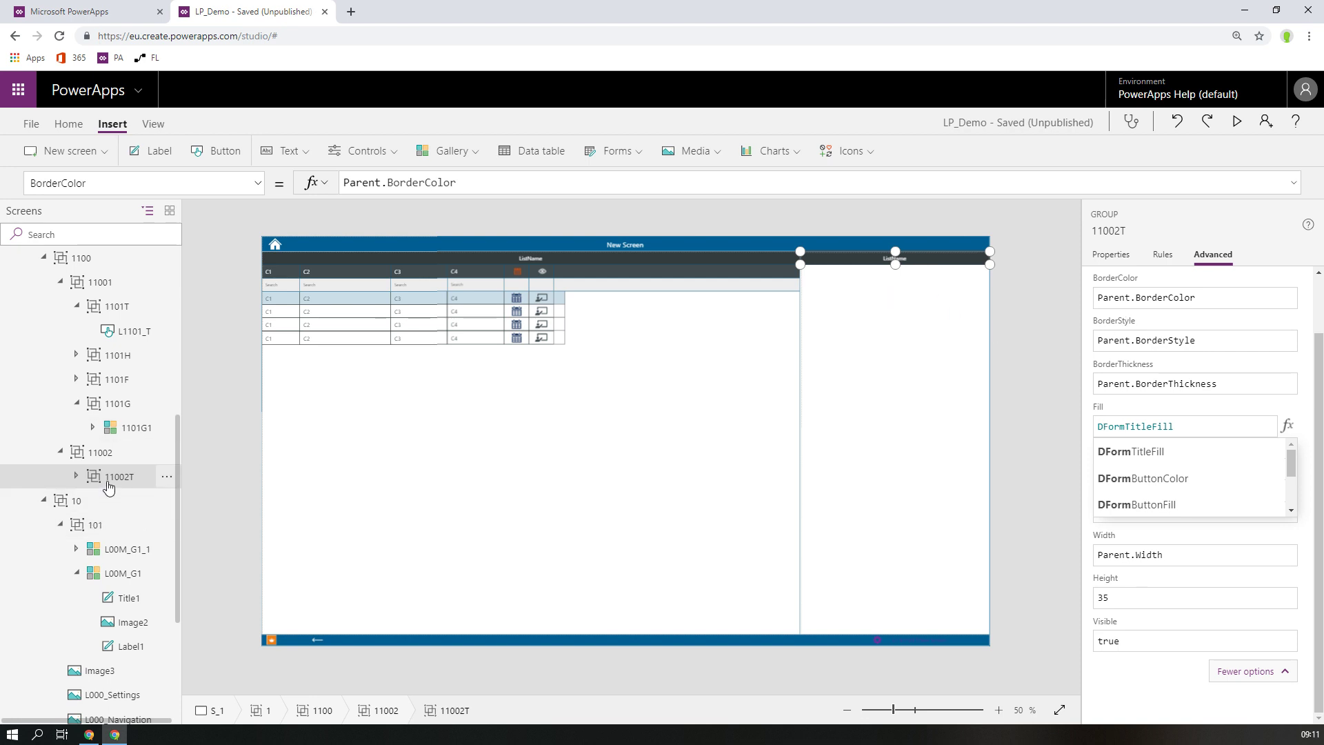
- Expand group 11002T and rename the button inside it as 11002TL
left_click(76, 476)
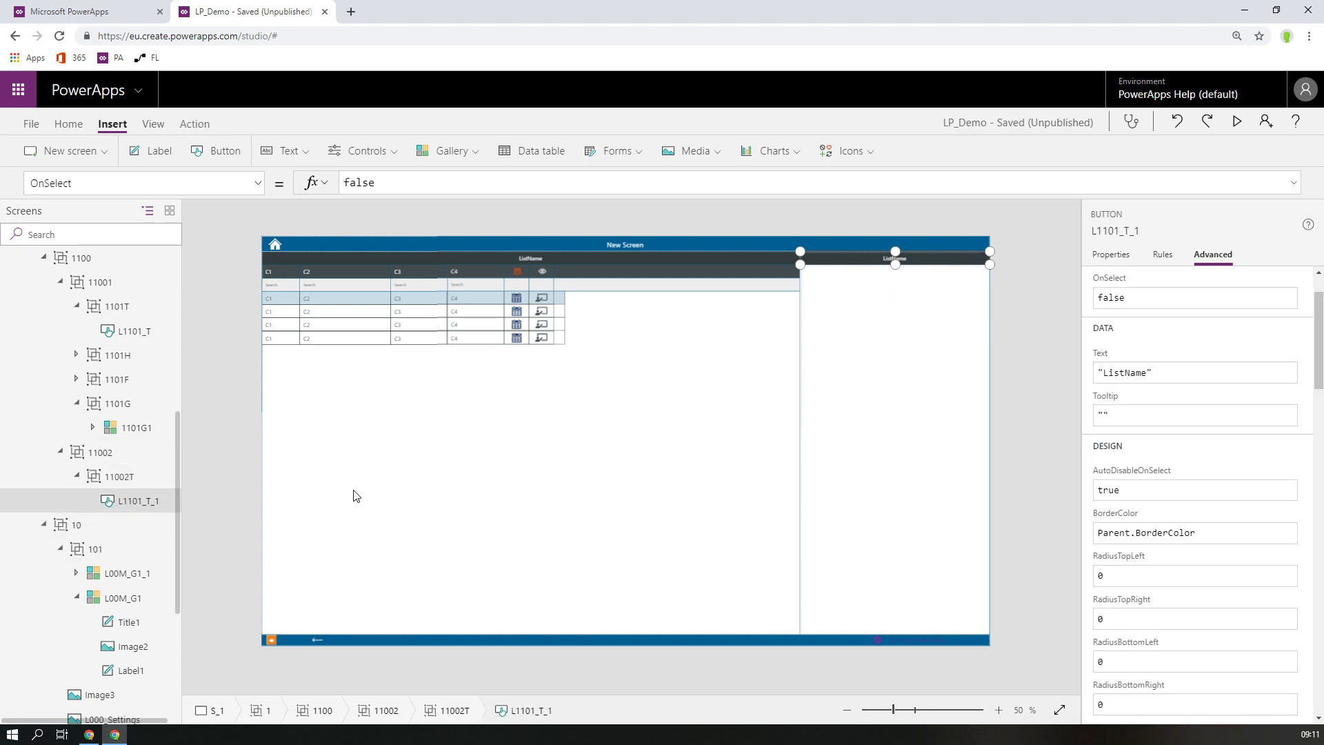
key("F2")
type("11")
type("002TL")
key("Return")
- Set the text of button 11002TL to "Form", then check the title bar in the app preview and return to editing
left_click(1146, 374)
left_click_drag(1146, 374, 1107, 375)
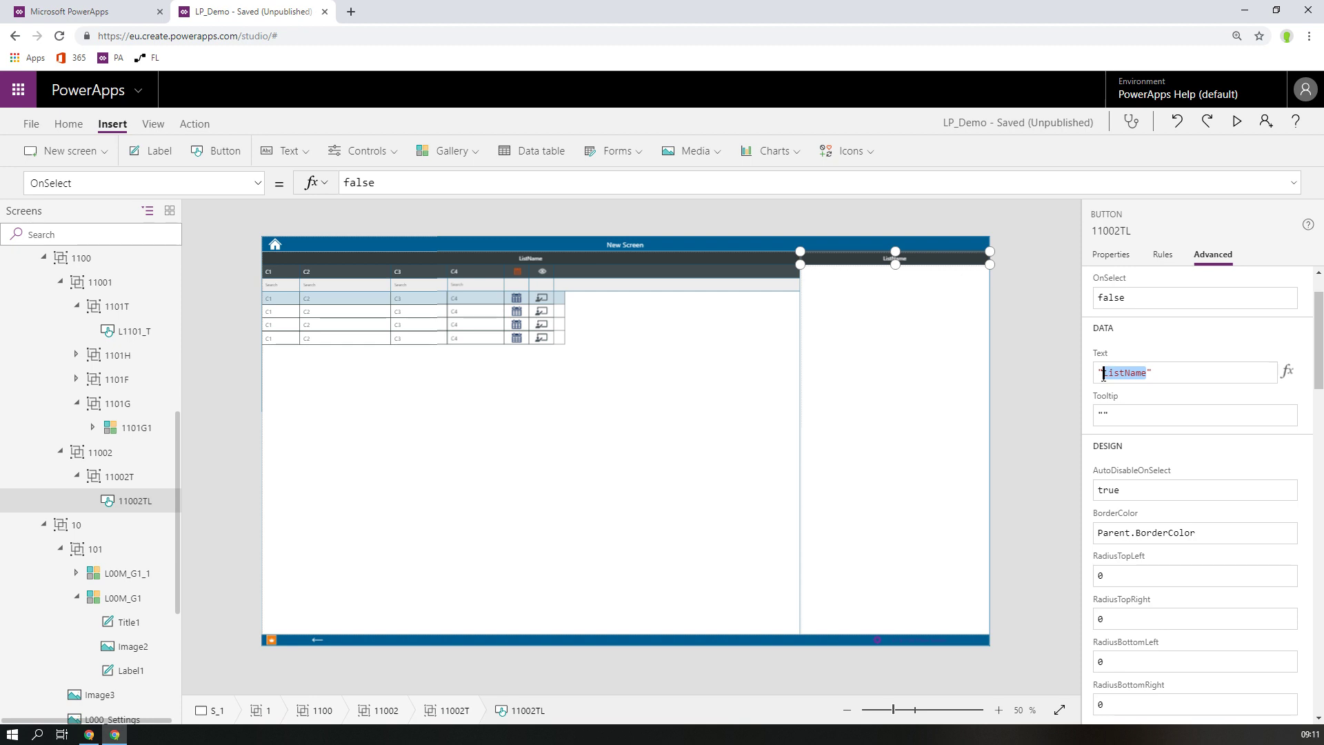
type("Form")
left_click(1236, 122)
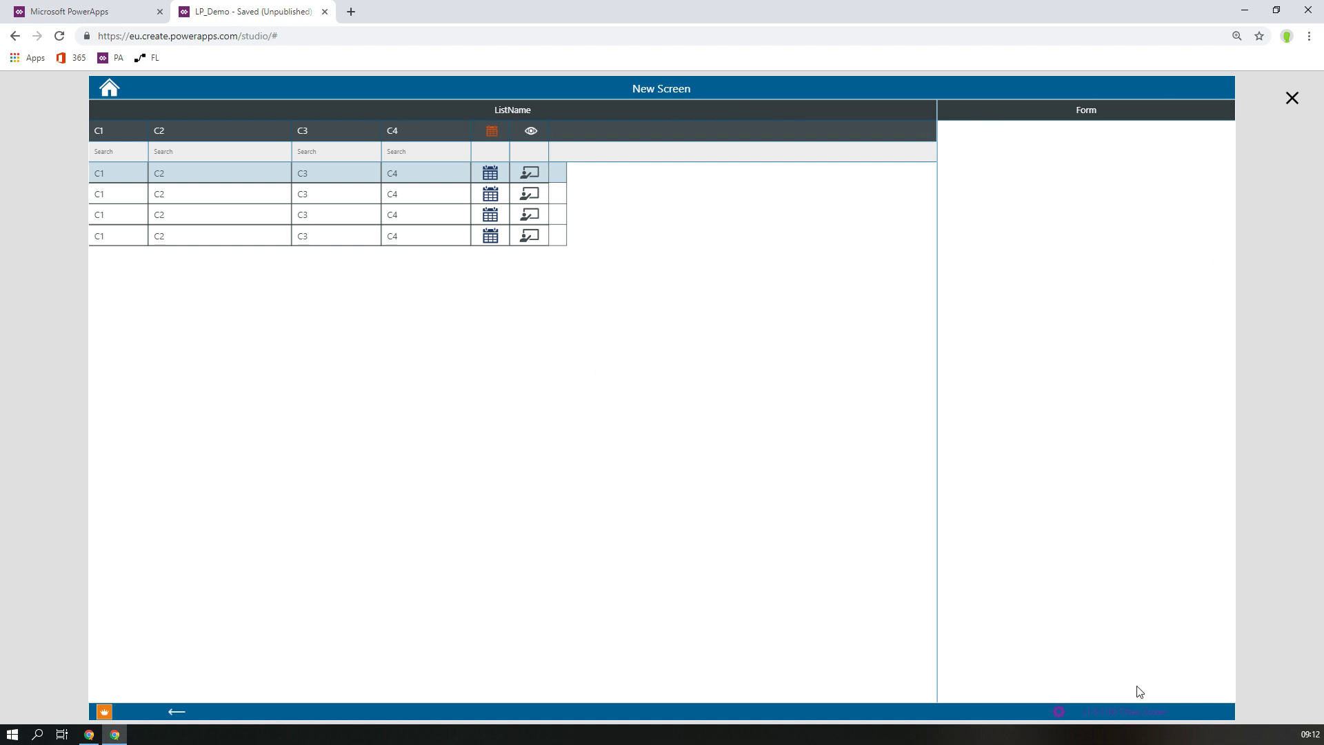
left_click(1289, 100)
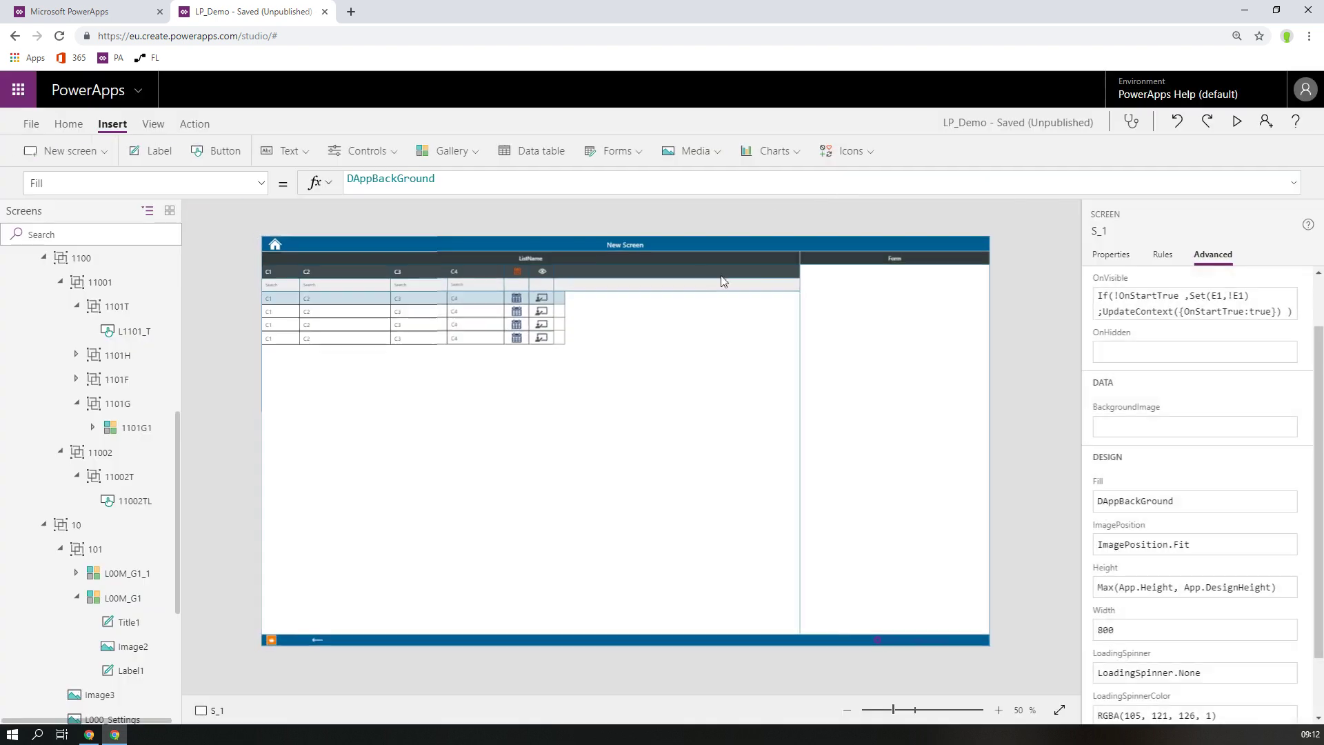
- Copy the title group 11002T and paste the copy into group 11002
left_click(710, 279)
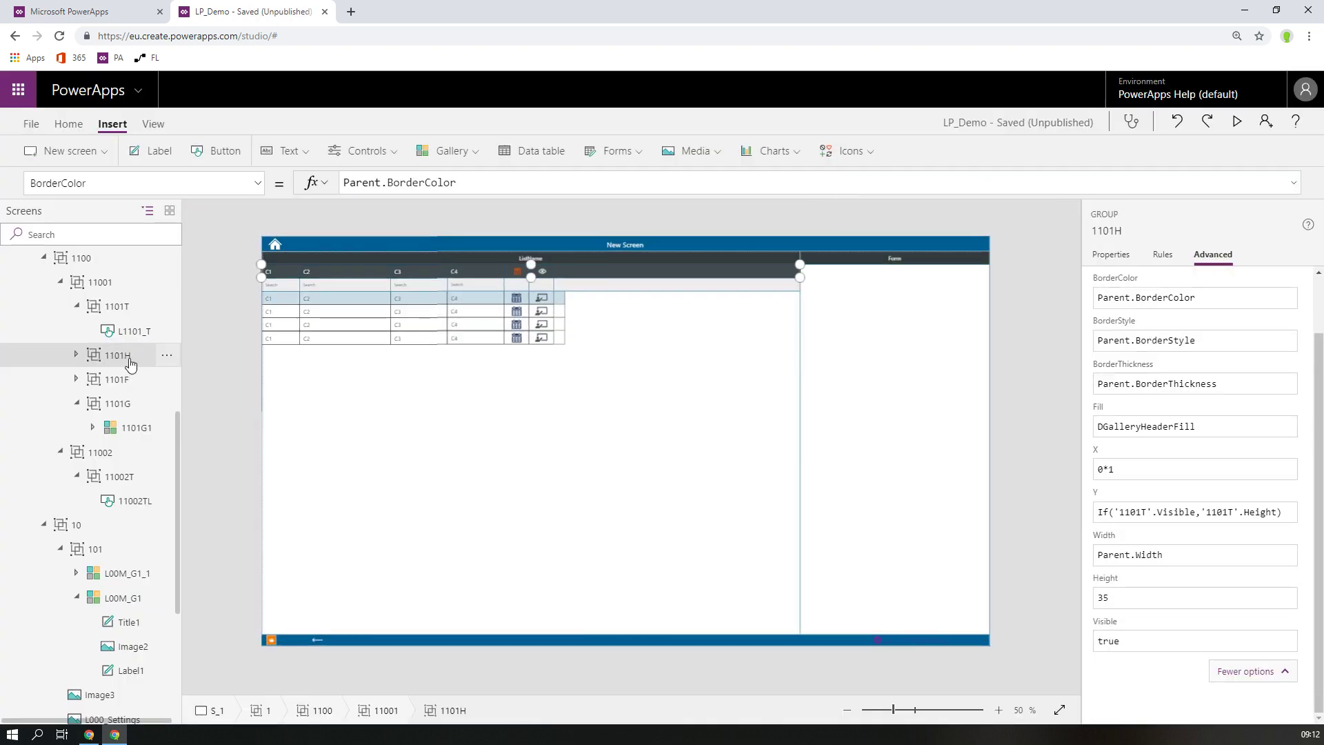
left_click(881, 260)
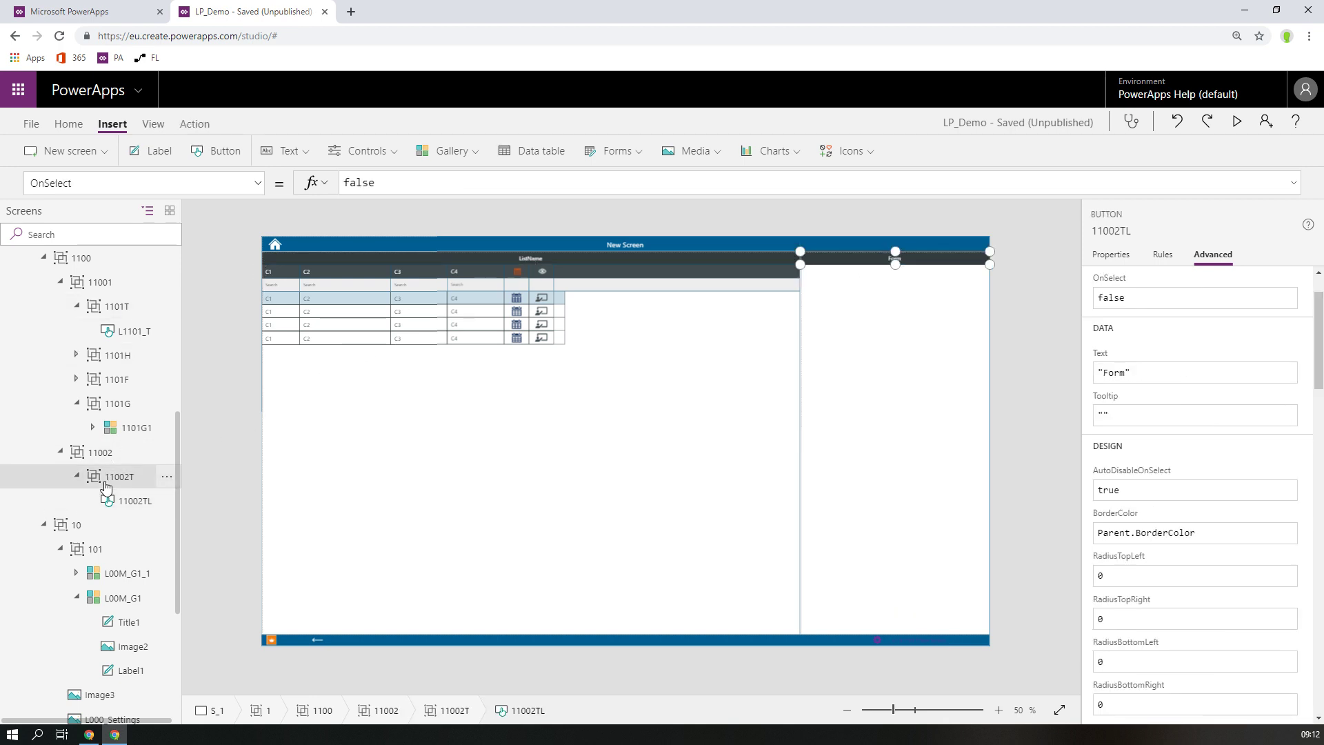
left_click(112, 475)
left_click(106, 457)
key("ctrl+v")
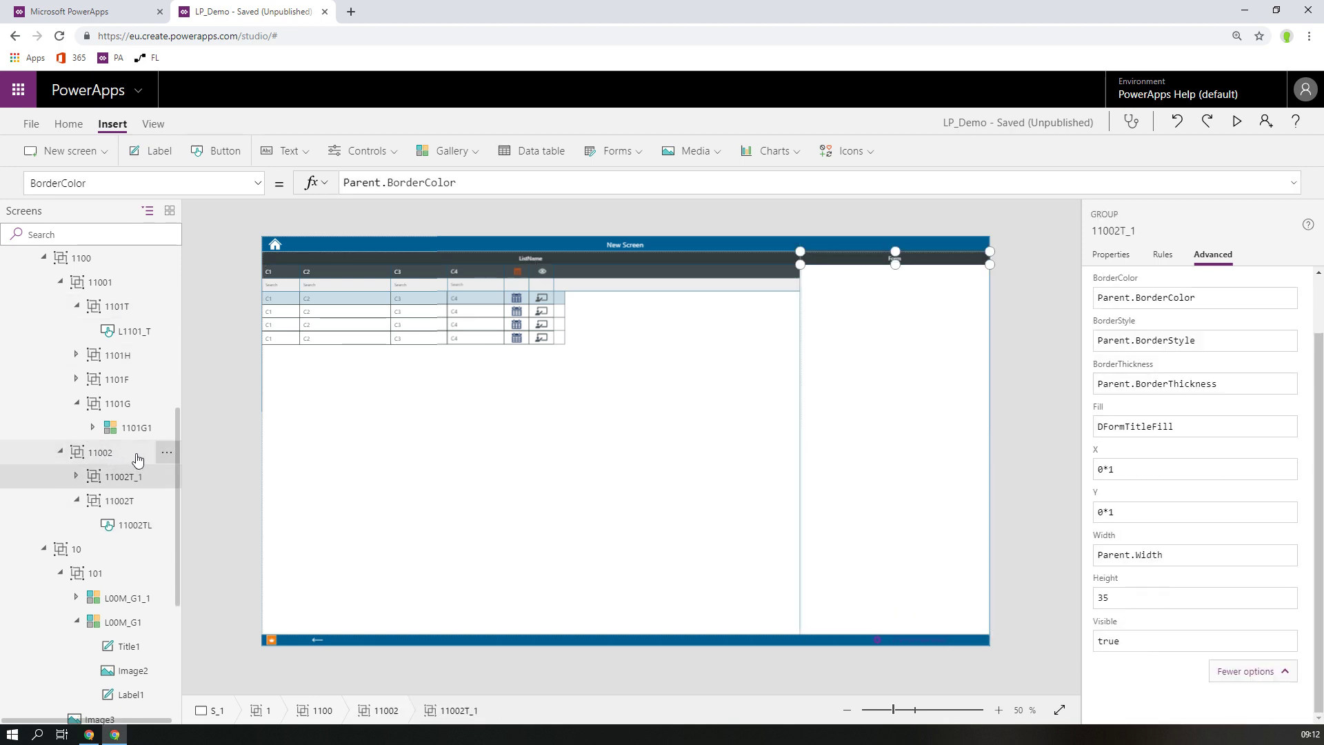
- Rename the pasted copy of the title group as 110020
right_click(126, 482)
left_click(168, 594)
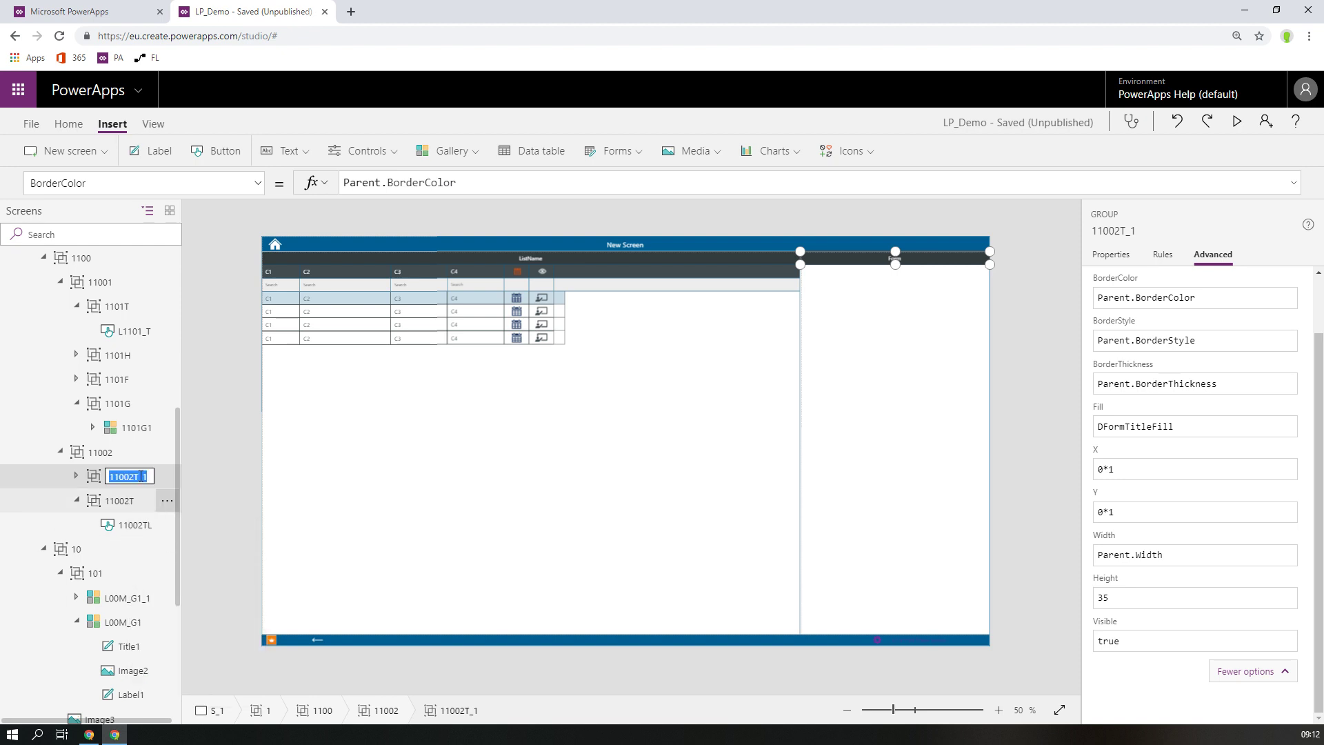
left_click_drag(133, 476, 153, 476)
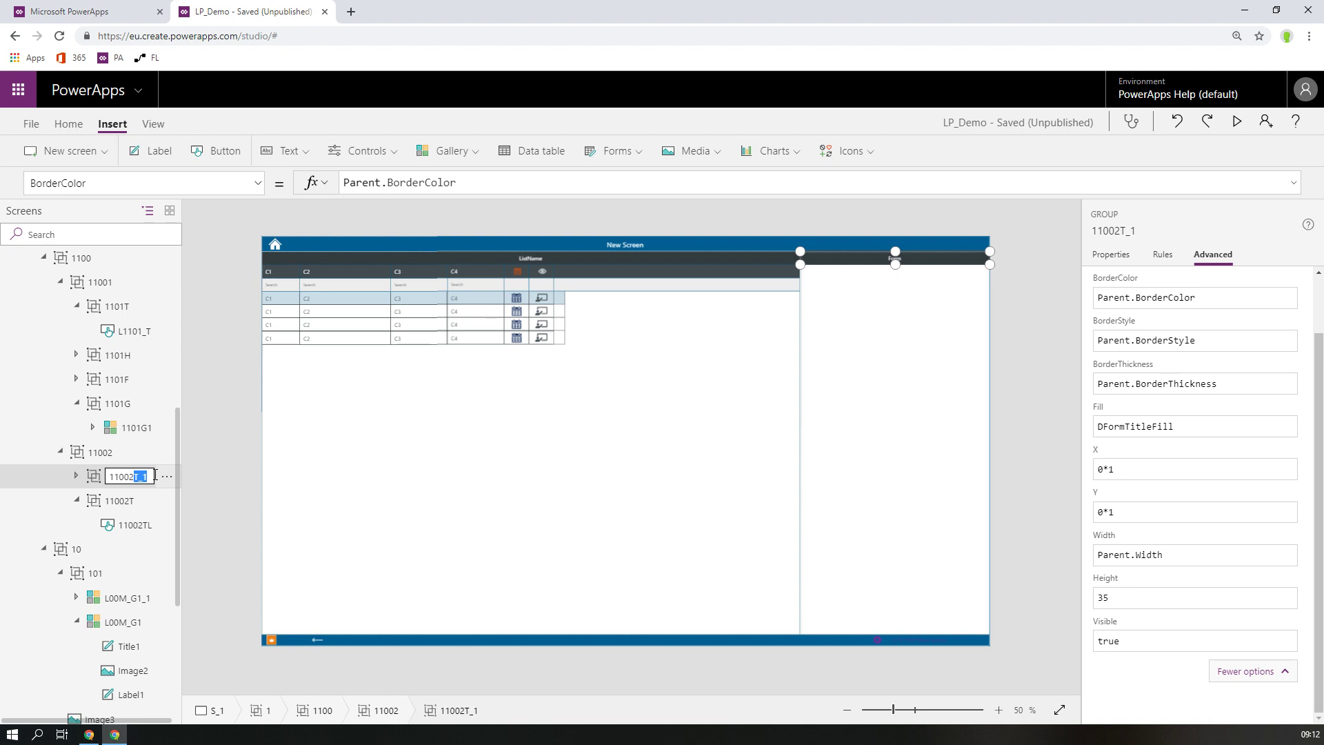
type("0")
key("Return")
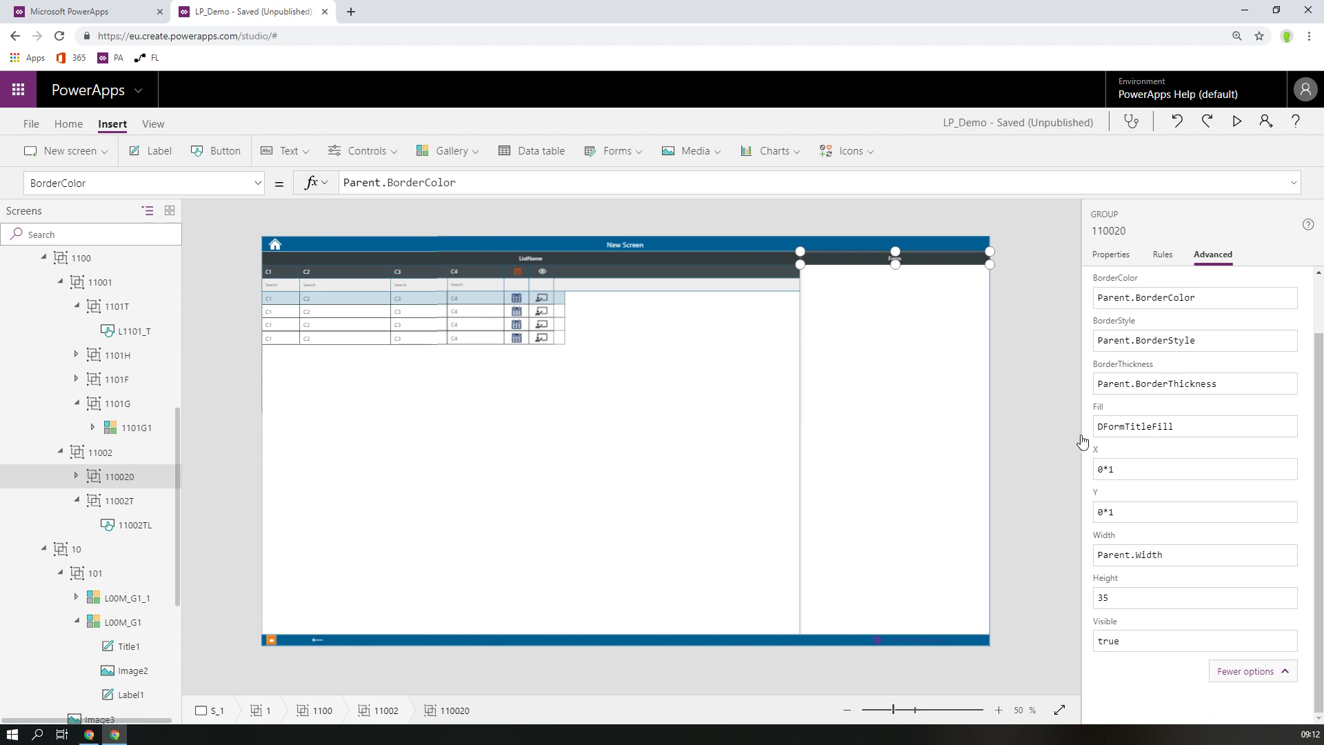
- Set the Fill of group 110020 to DFormButtonFill
left_click(1125, 427)
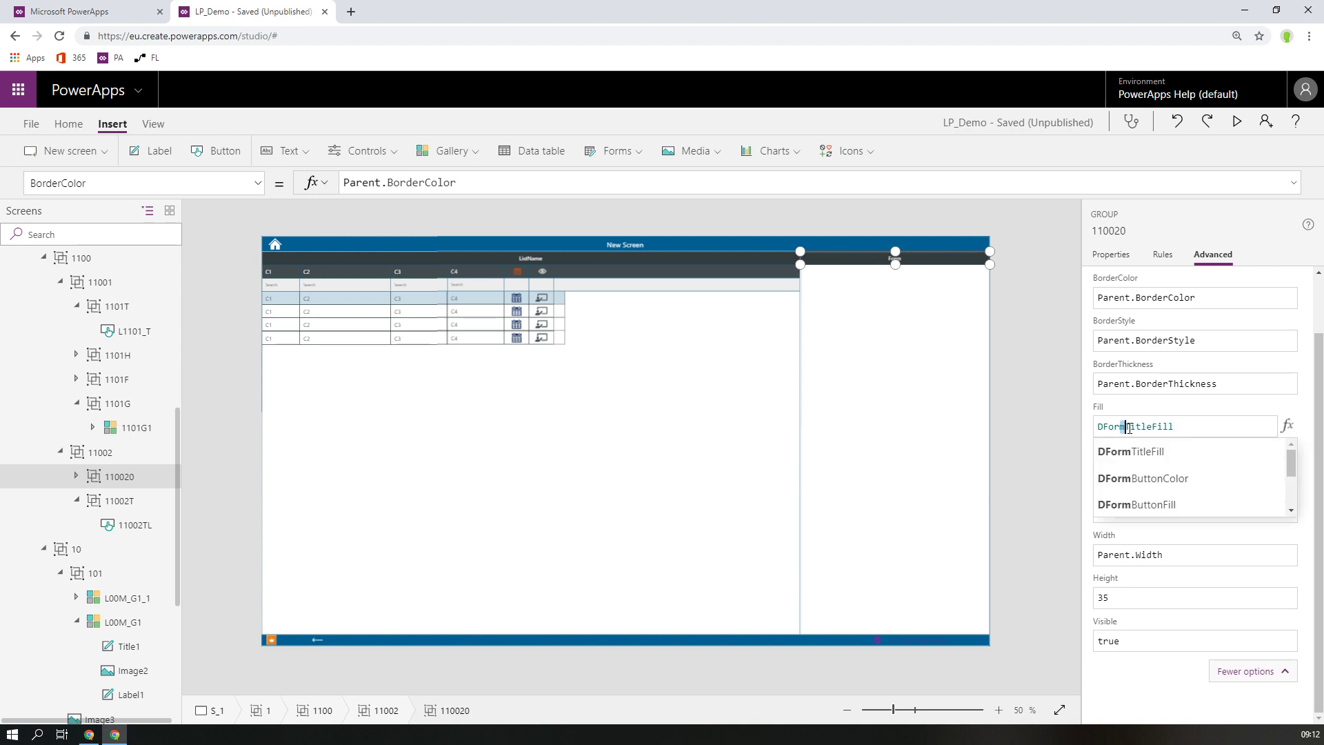
key("BackSpace")
key("BackSpace")
key("BackSpace")
key("BackSpace")
type("FormBu")
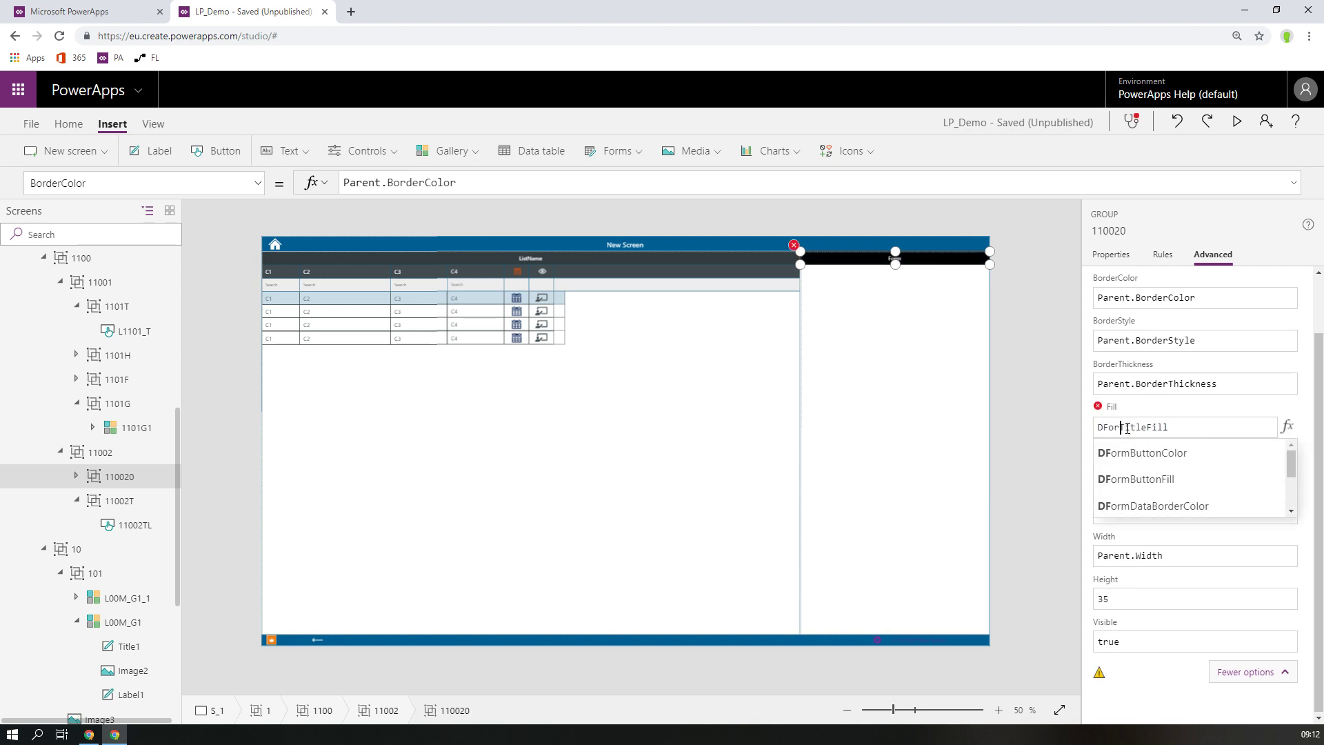
key("Down")
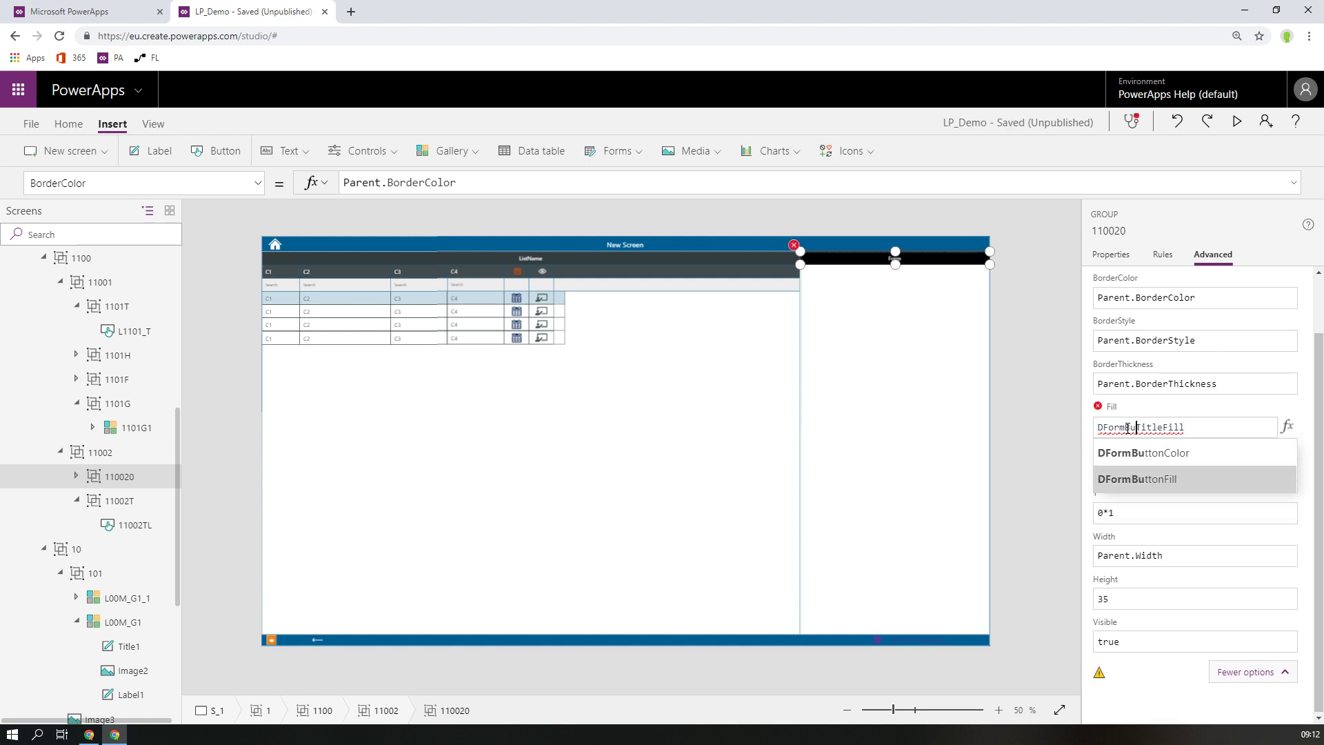
key("Return")
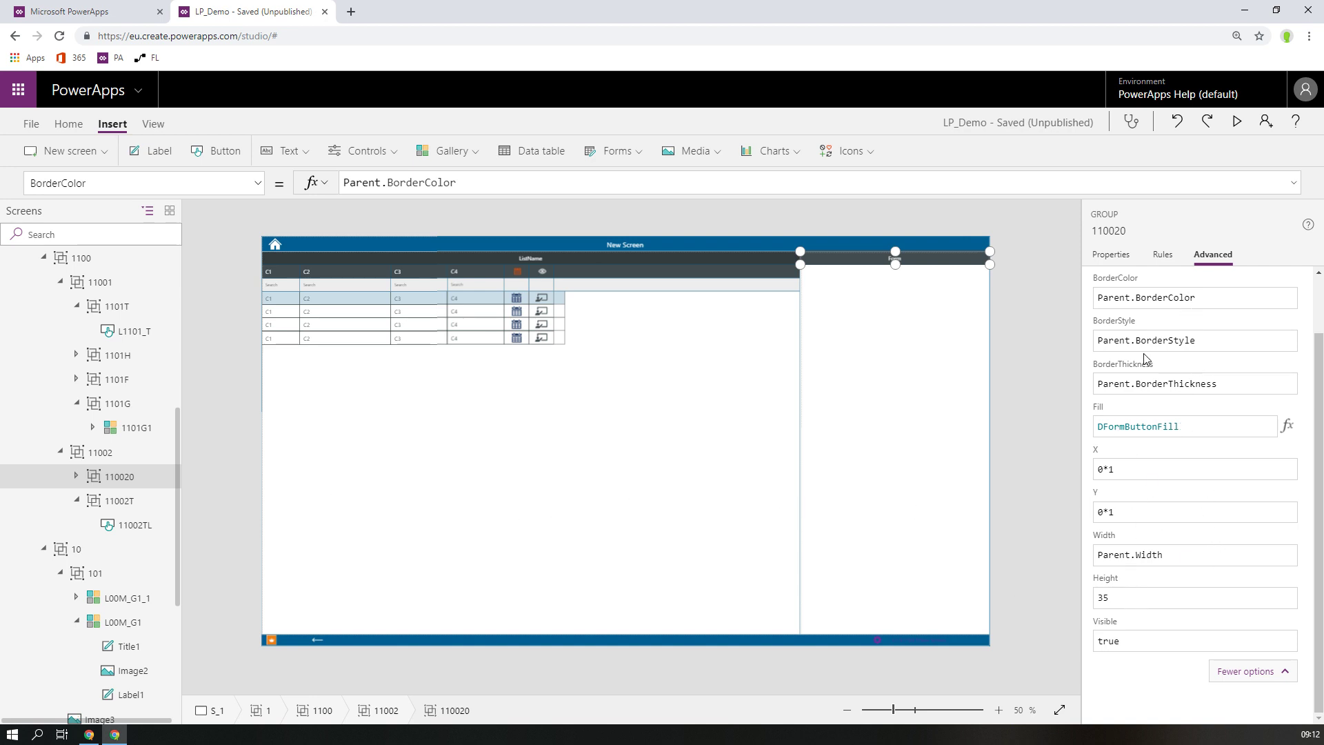
- Set the Y of group 110020 to Parent.Height - '110020'.Height, then preview the app and return to editing
double_click(1115, 514)
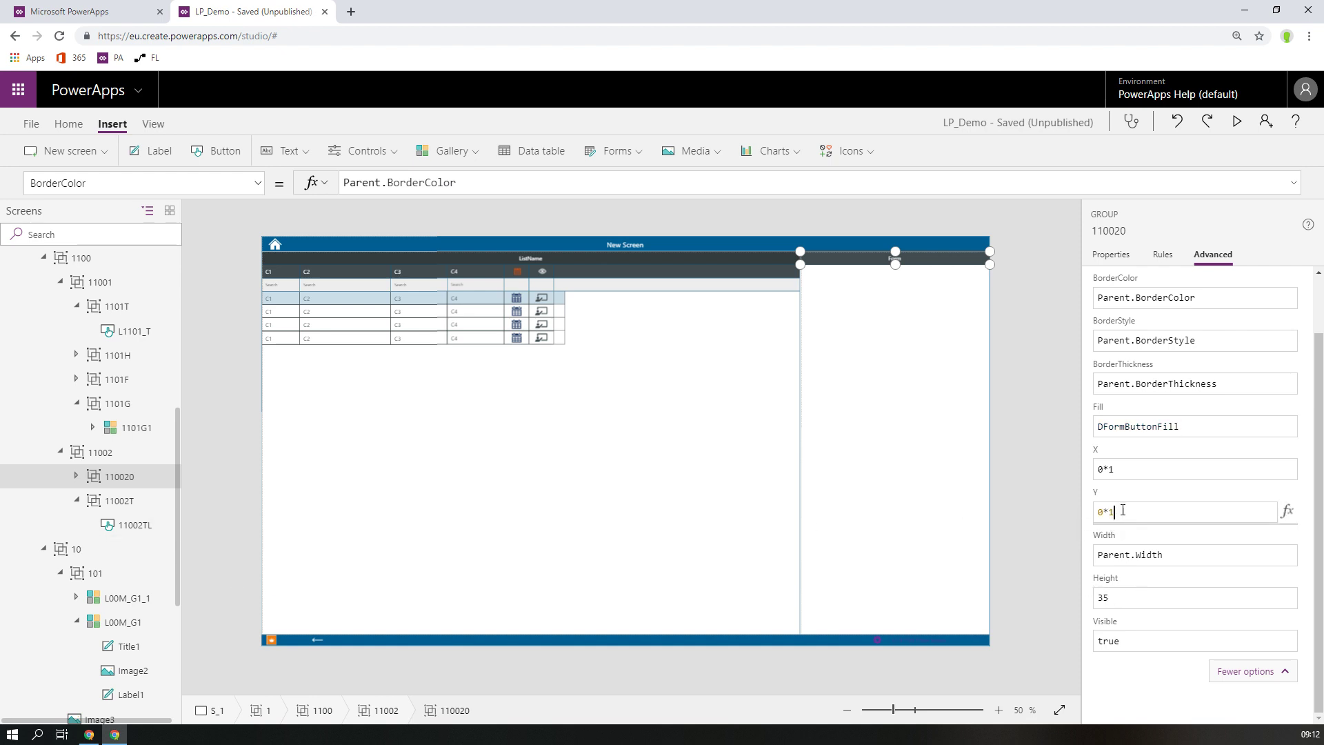
type("Pa")
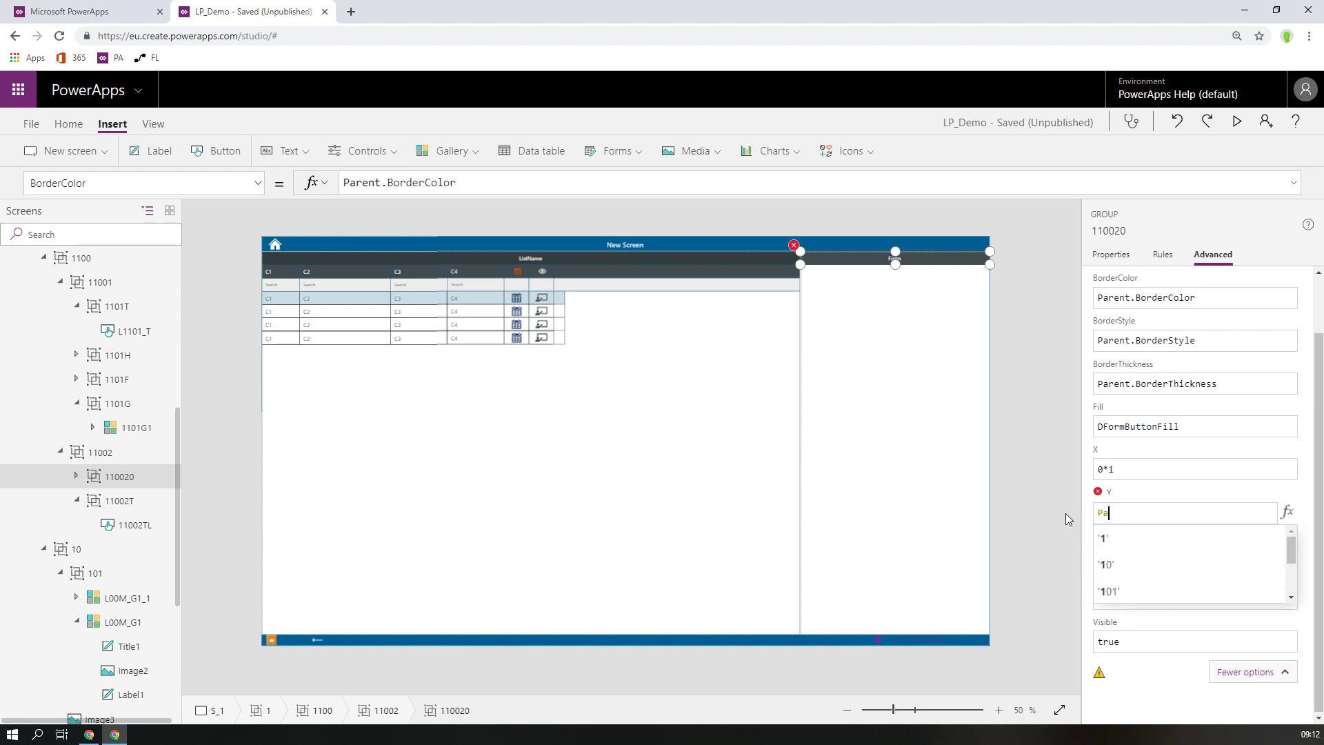
type("rent.Height ")
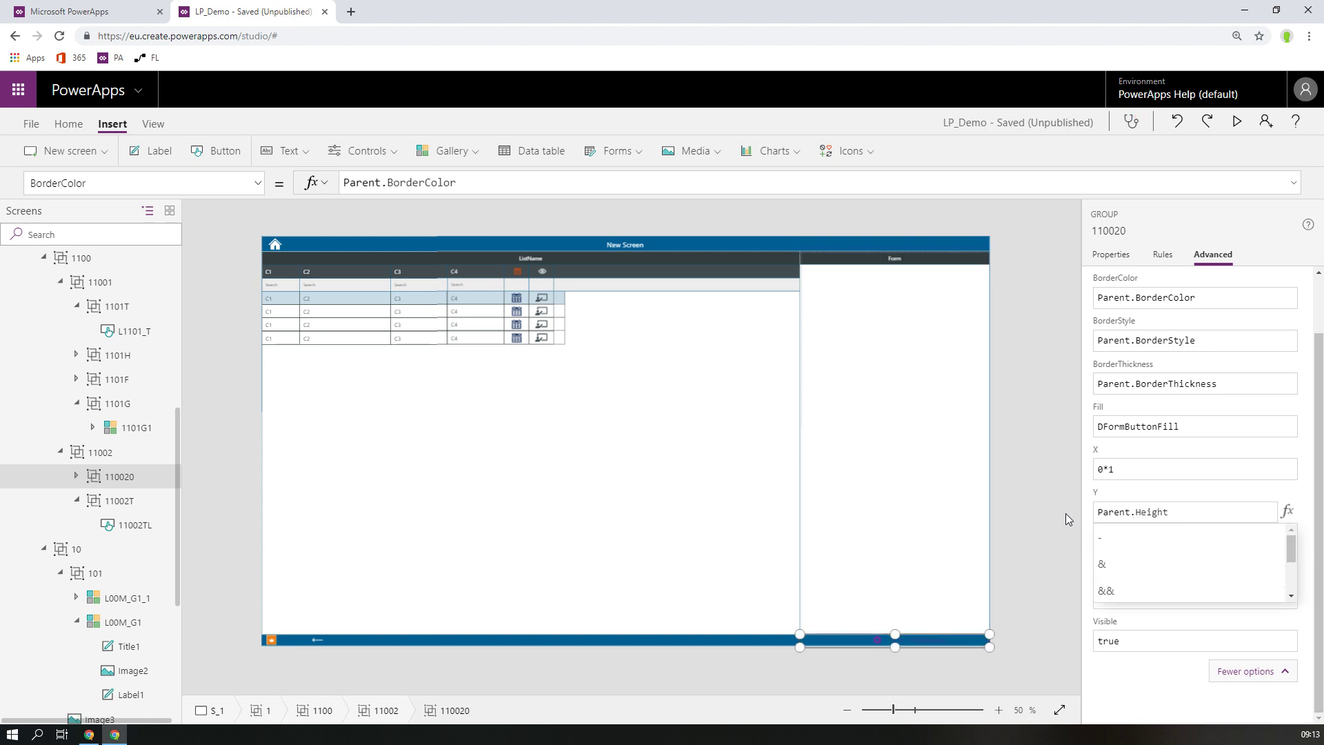
type("- '110")
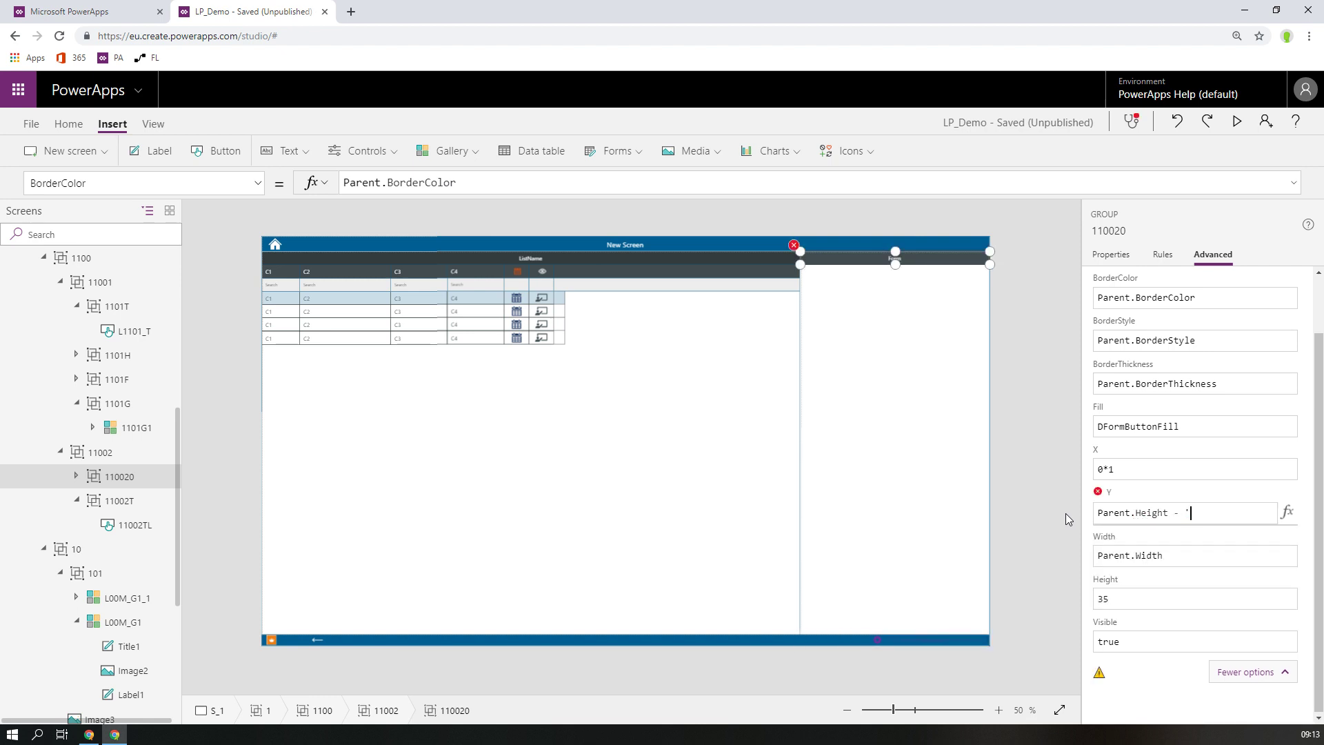
type("0")
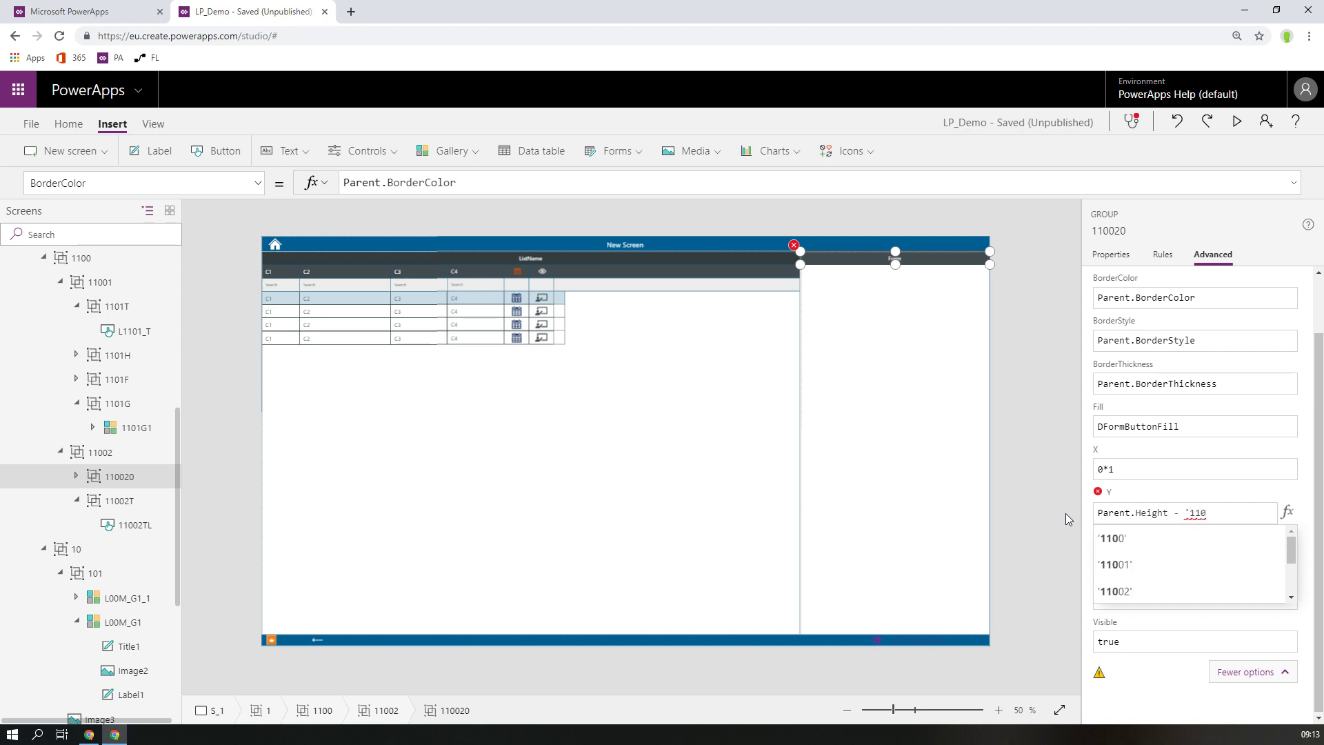
type("020'.")
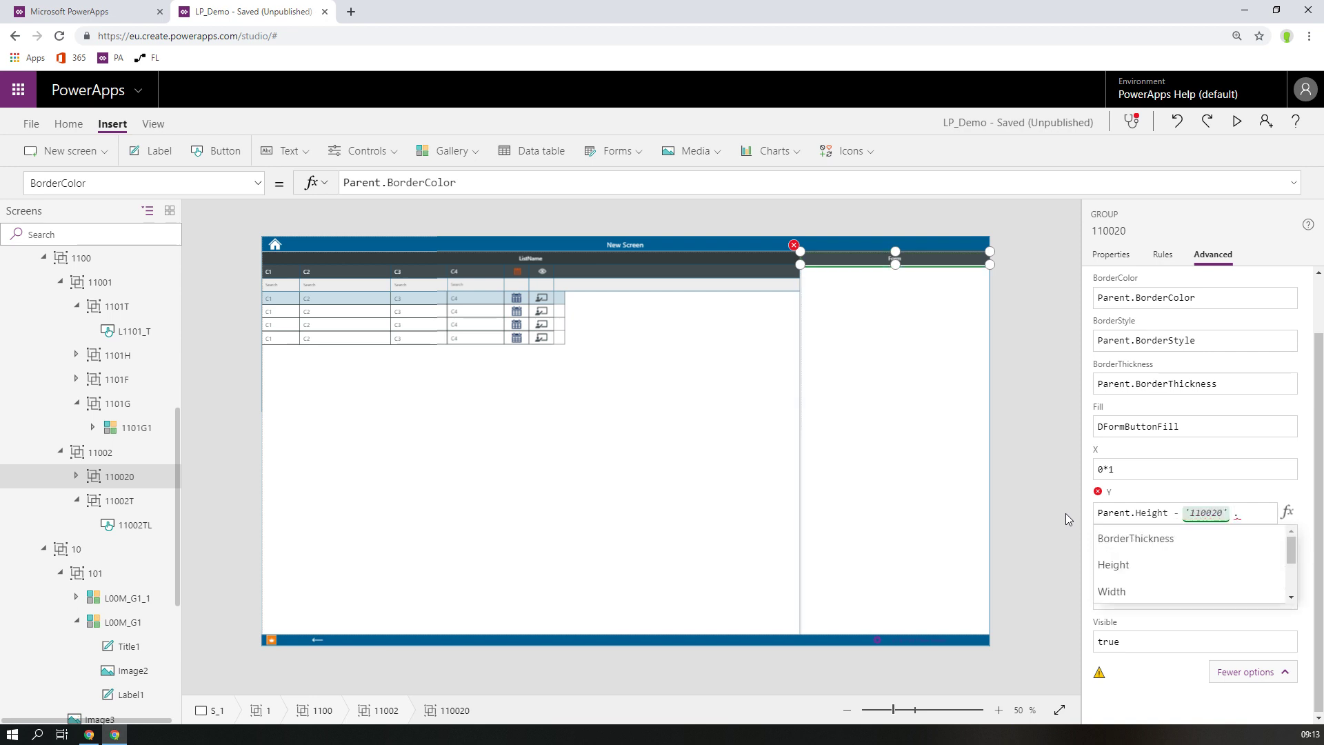
type("Hiehg")
key("BackSpace")
key("BackSpace")
key("BackSpace")
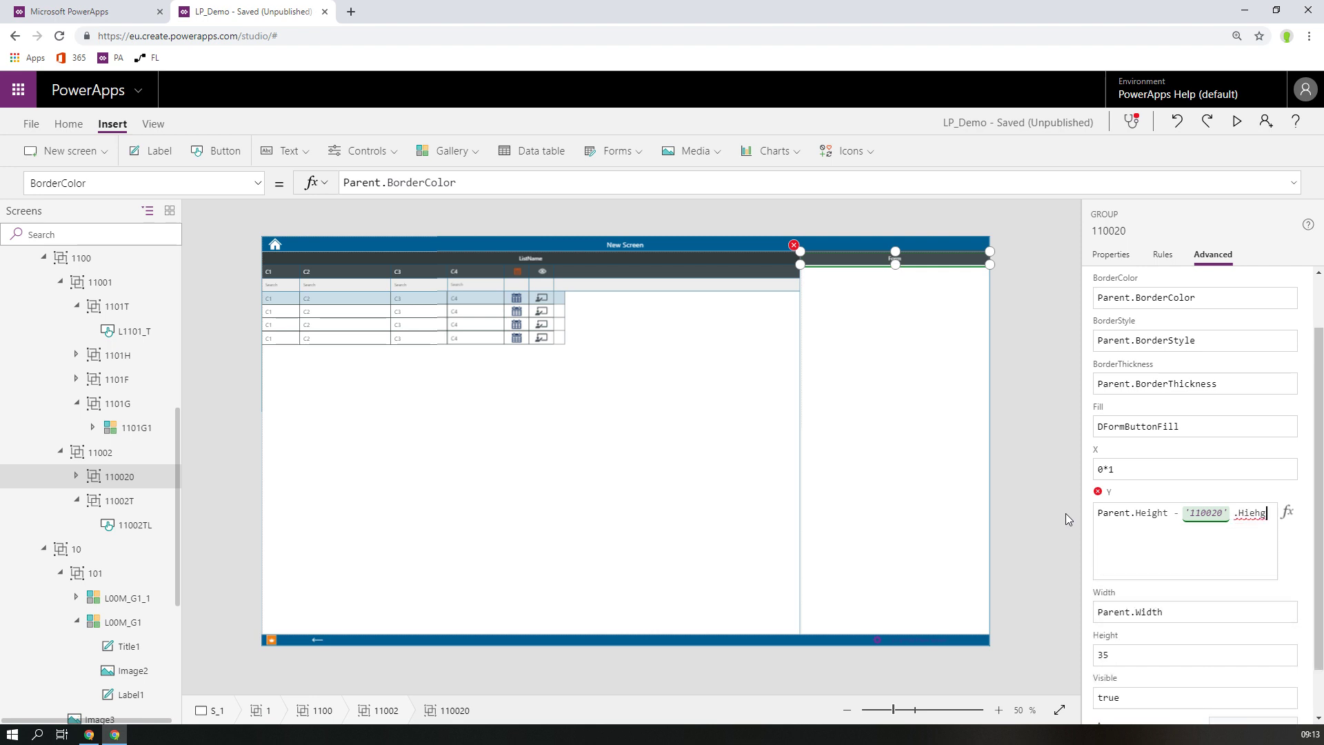
type("eg")
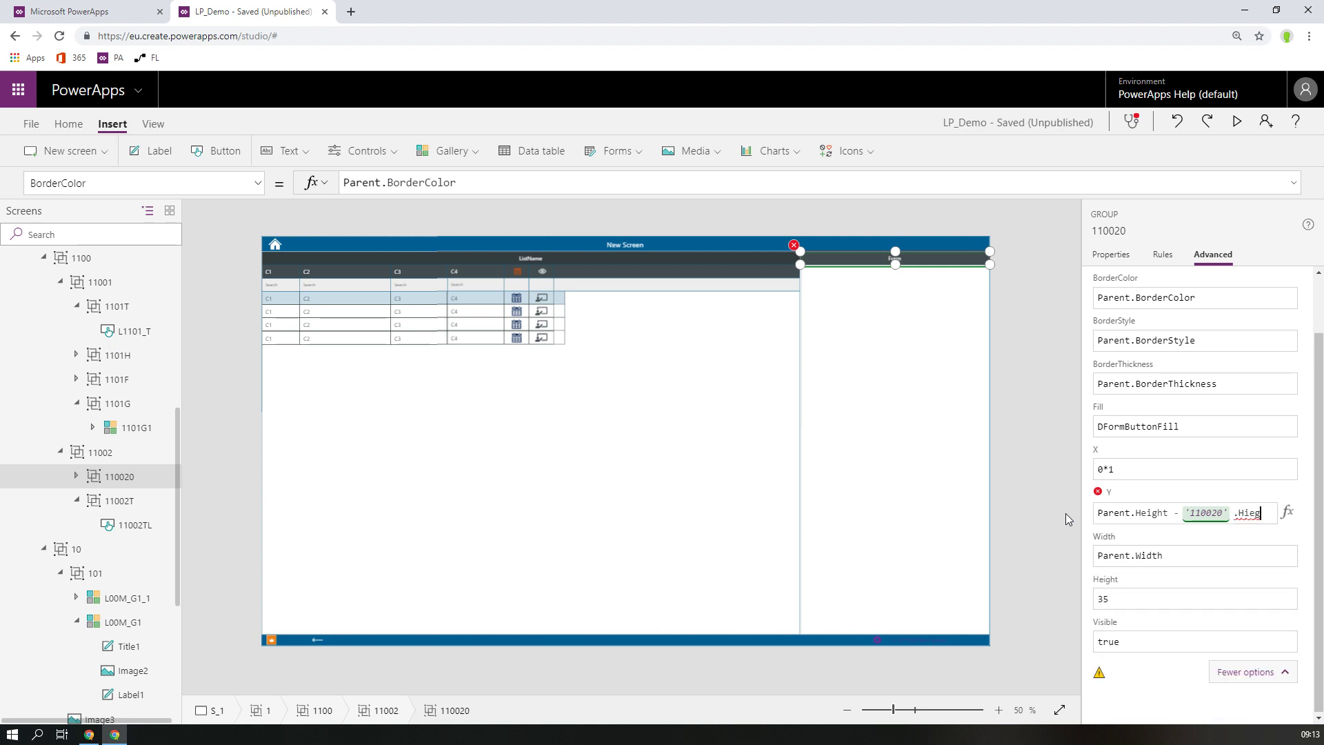
key("BackSpace")
key("BackSpace")
key("BackSpace")
type("eight")
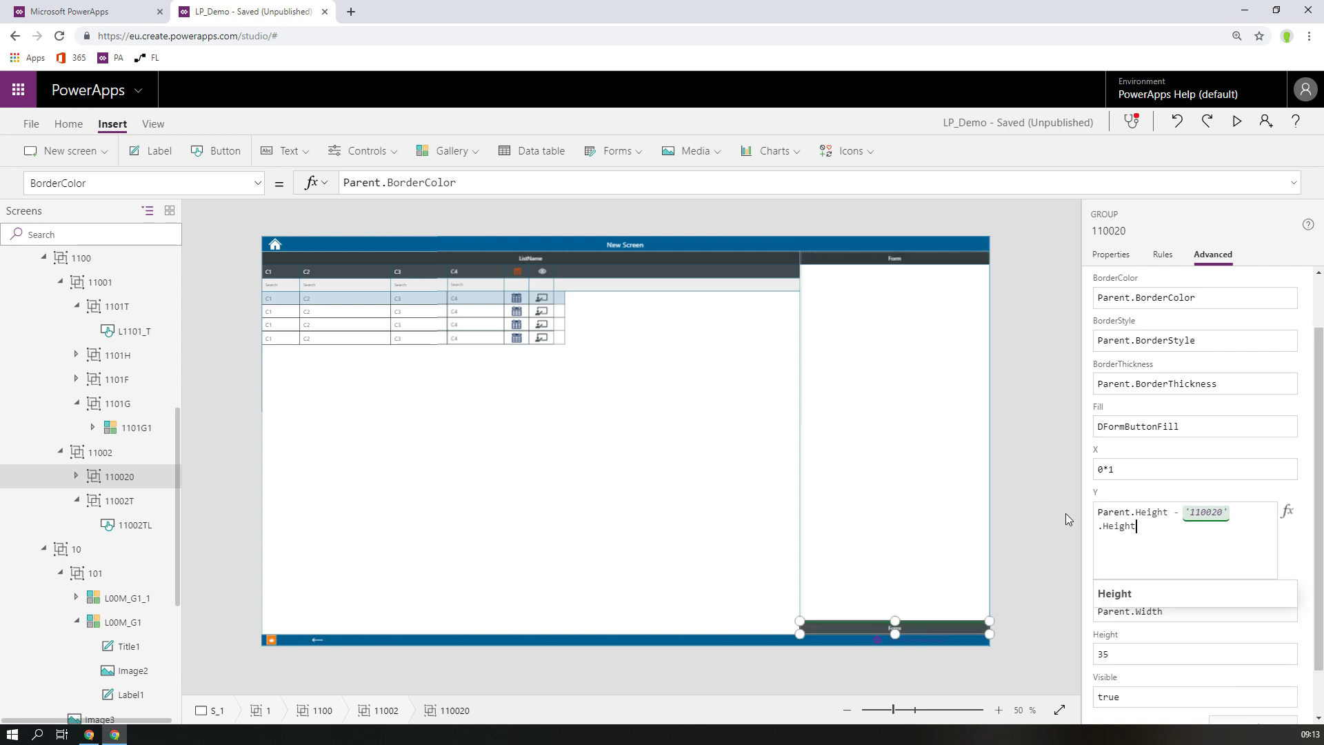
key("F5")
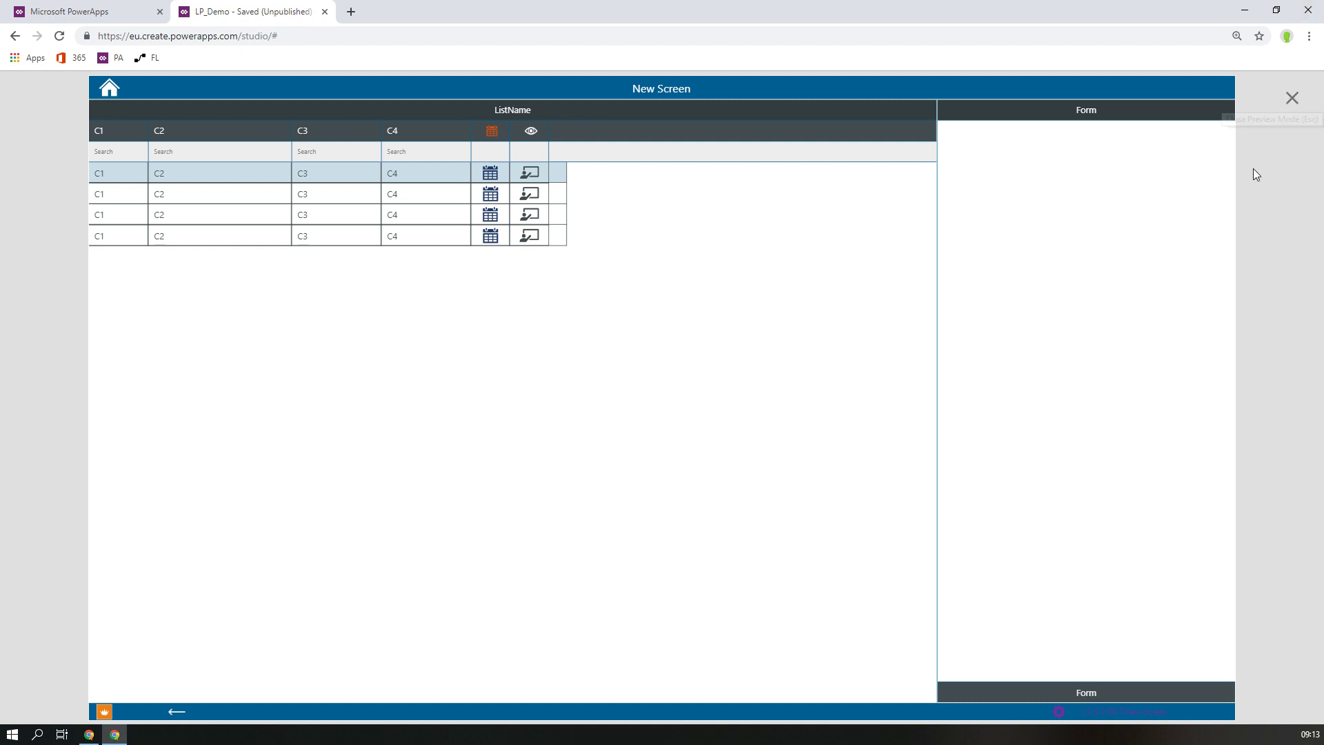
left_click(1292, 98)
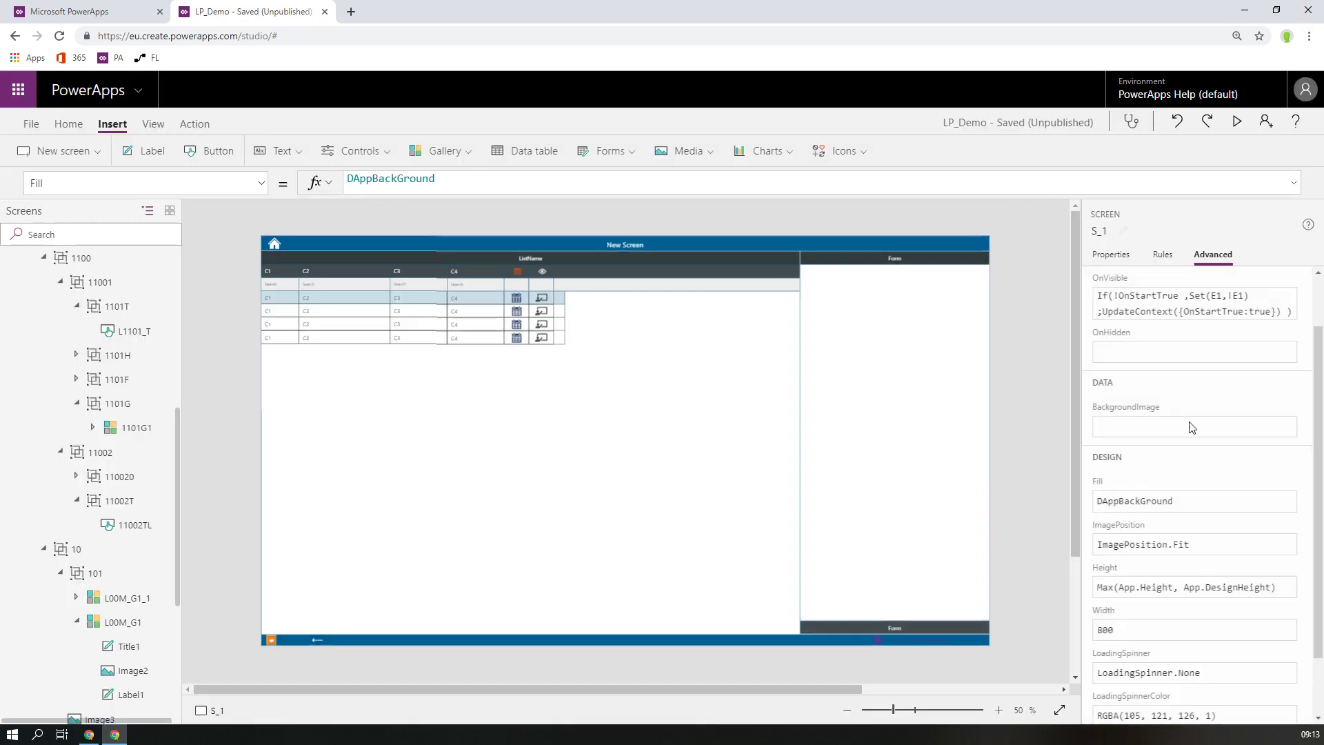
- Set the text of the button inside group 110020 to "Submit"
left_click(892, 631)
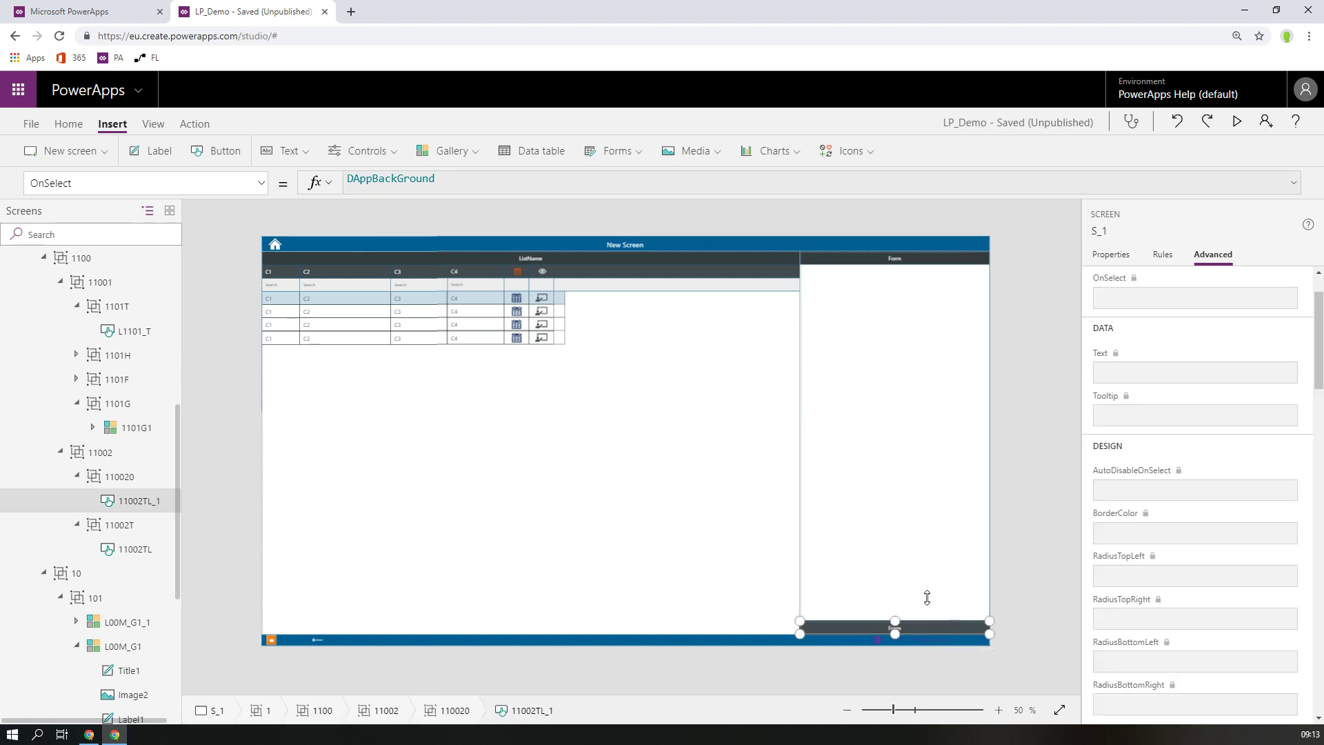
left_click(1114, 257)
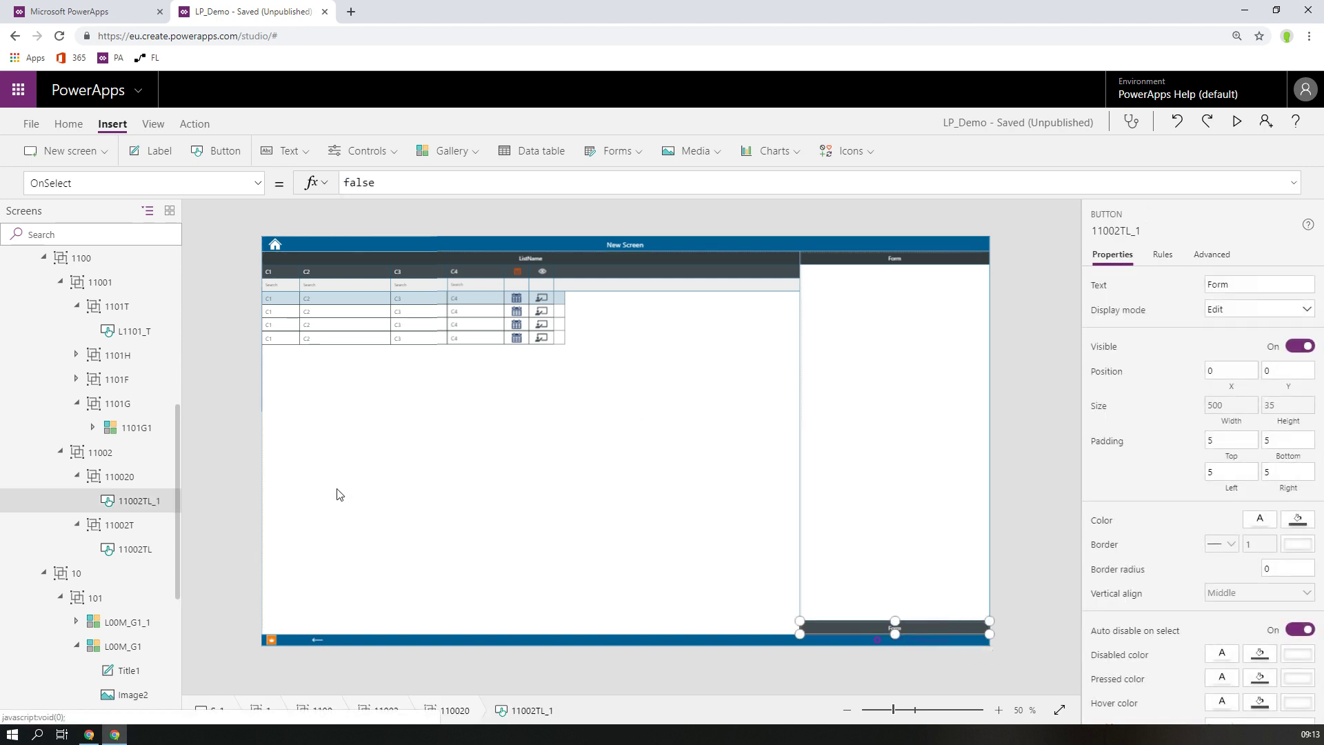
left_click(1220, 284)
type("Su")
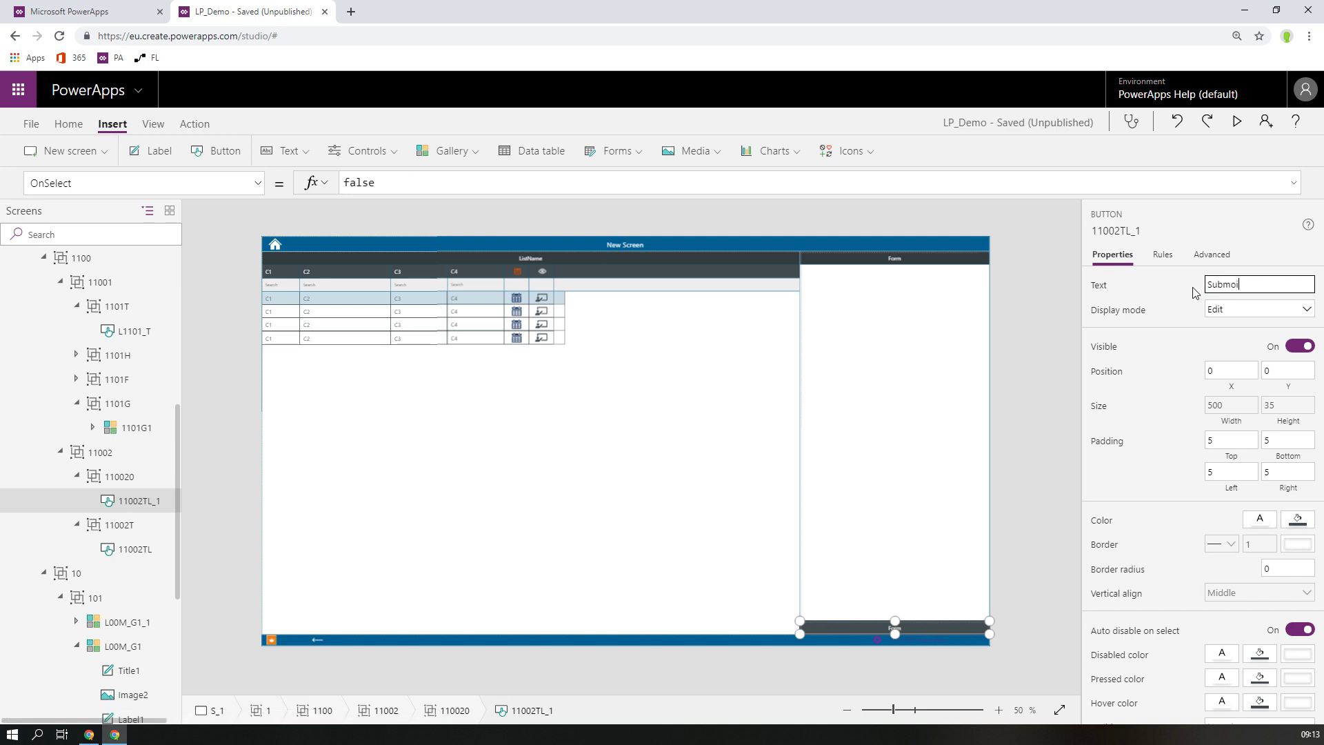
type("bmit")
- Set the Color of the Submit button in group 110020 to DFormButtonColor and copy the variable name
left_click(1200, 256)
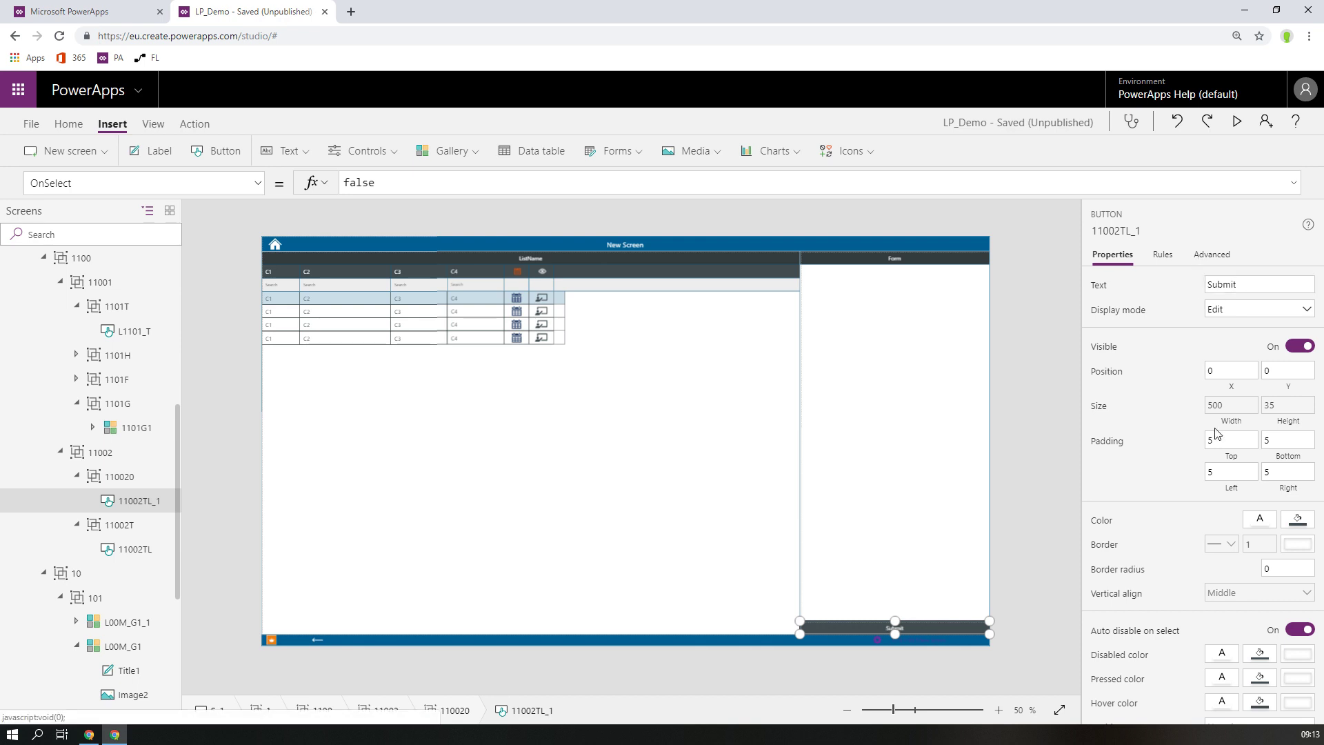
scroll(1200, 512, "down", 10)
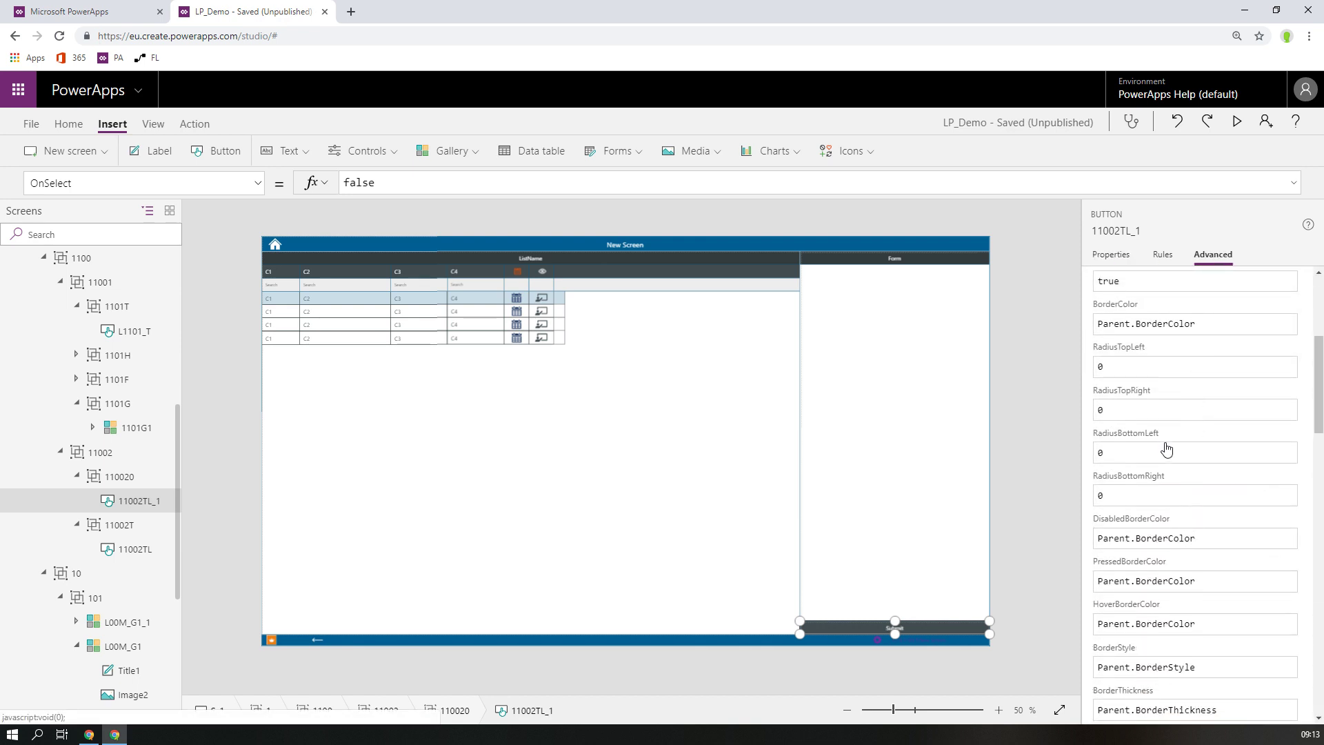
scroll(1168, 515, "down", 2)
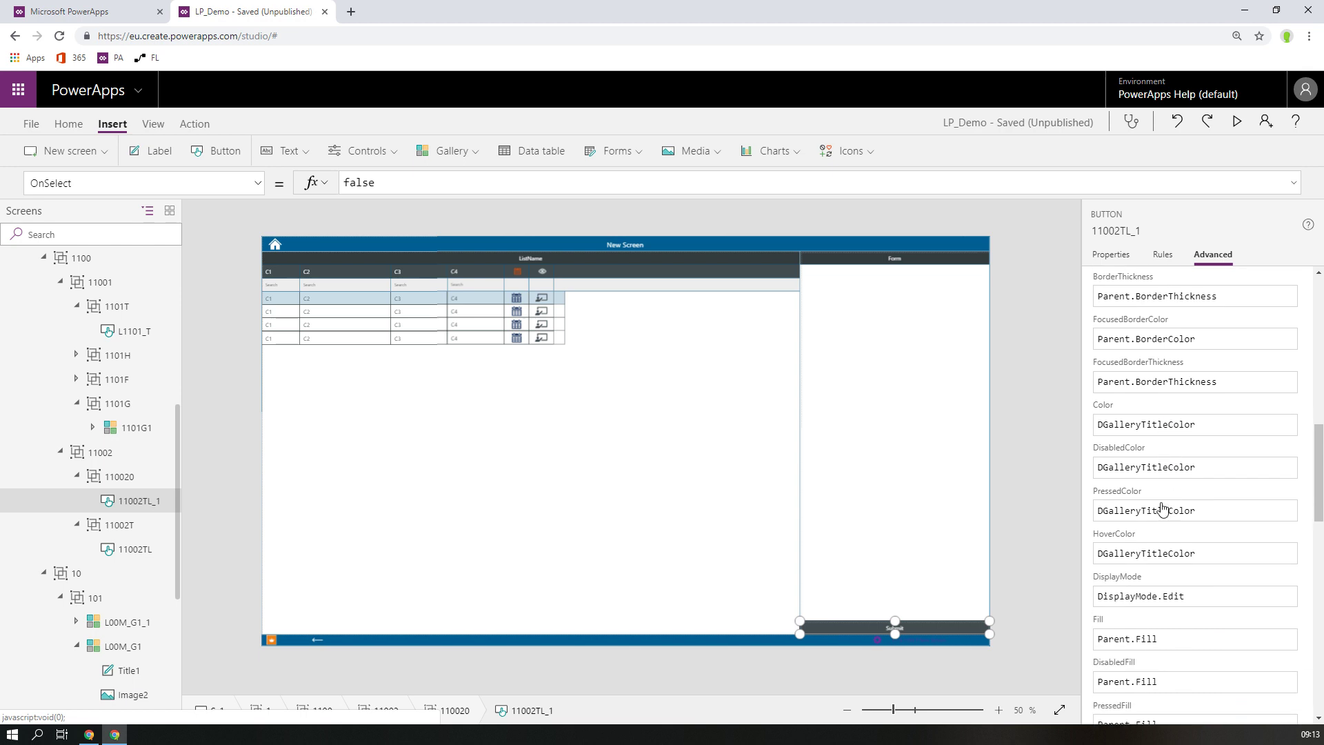
left_click(1146, 426)
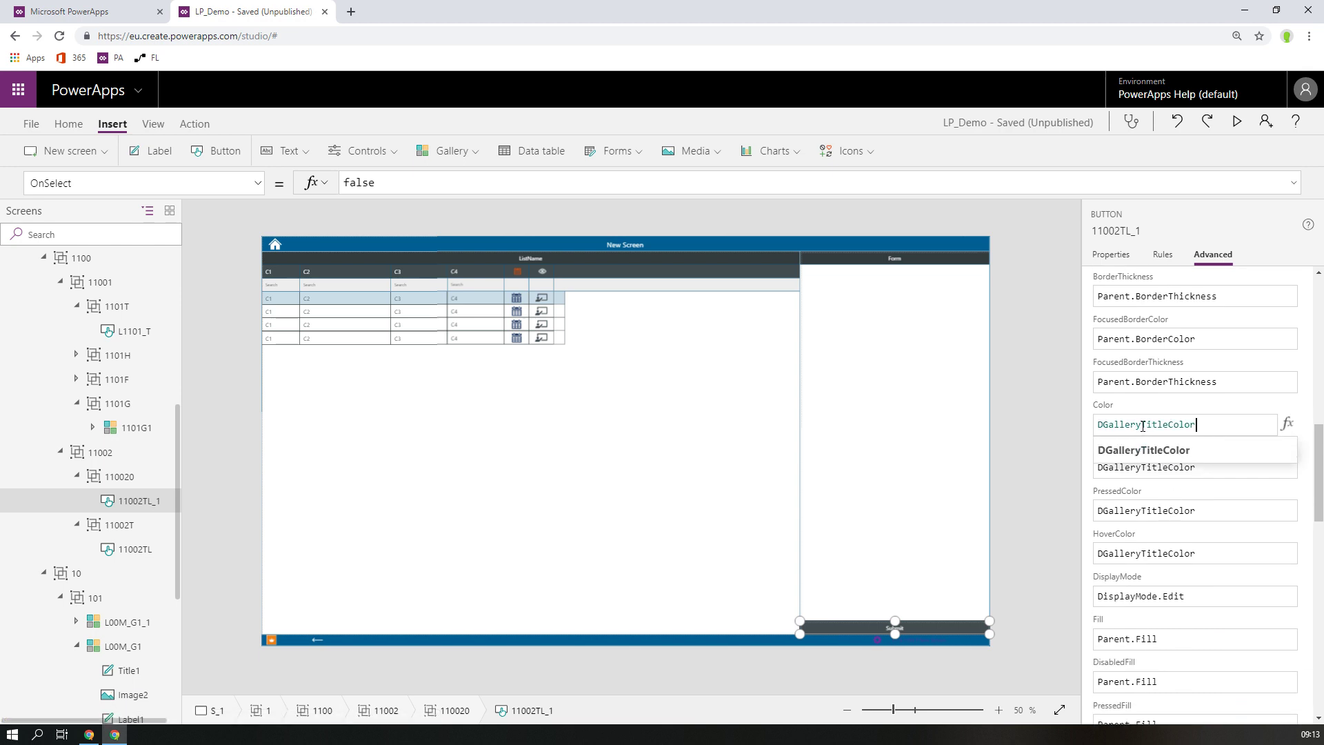
left_click_drag(1143, 424, 1202, 425)
type("Button")
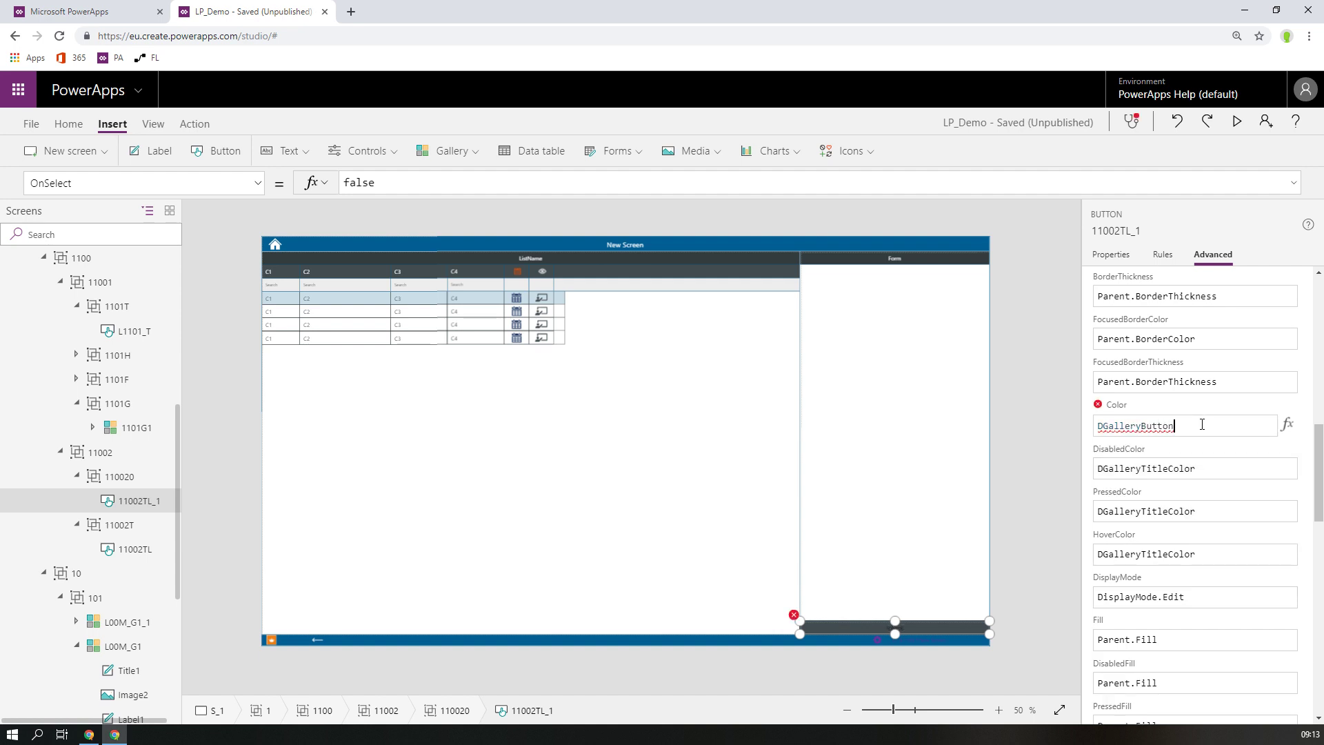
type("Color")
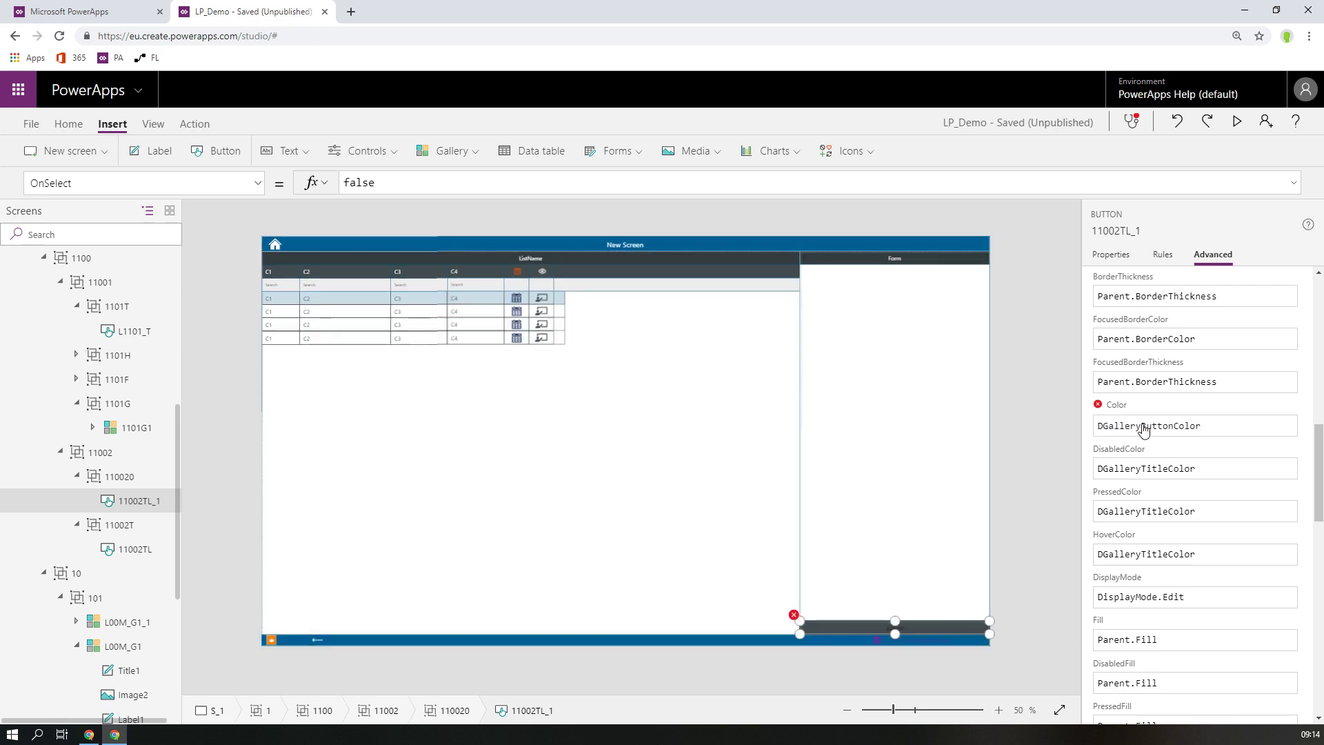
left_click(1102, 427)
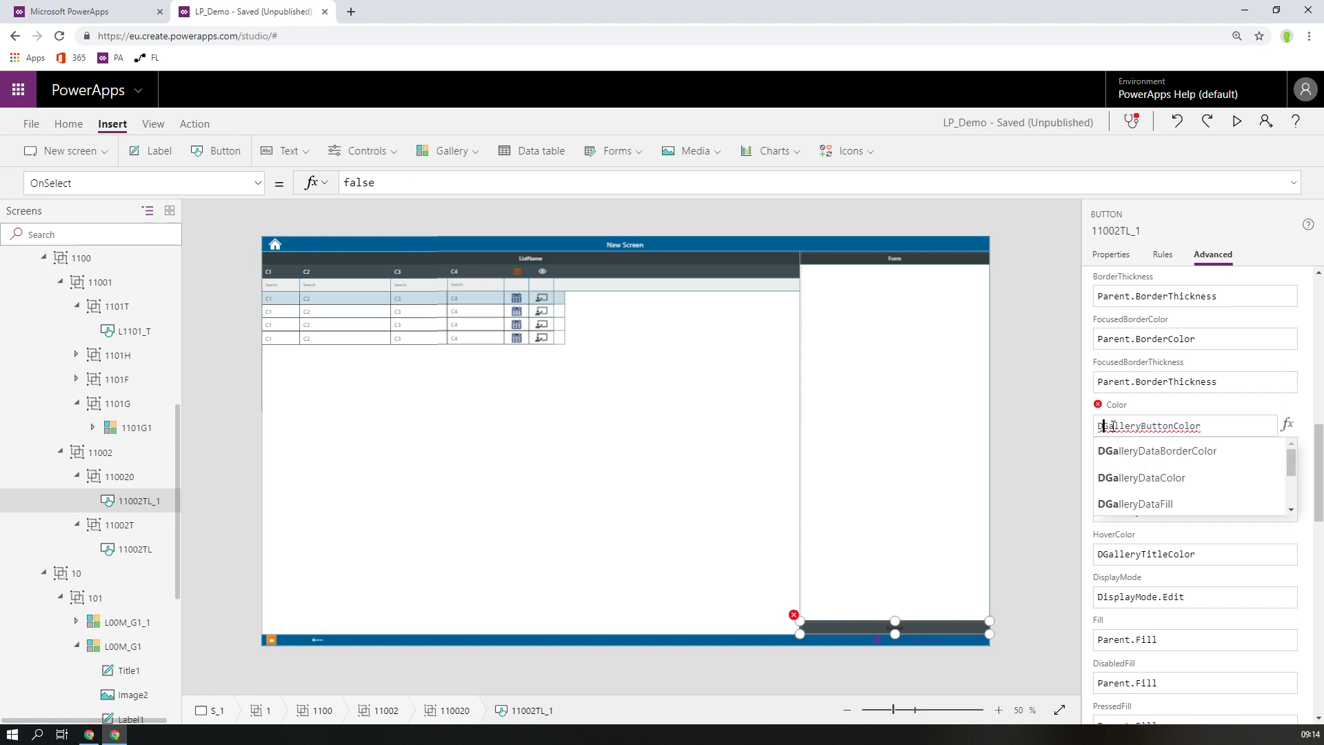
left_click_drag(1102, 426, 1141, 426)
type("Form")
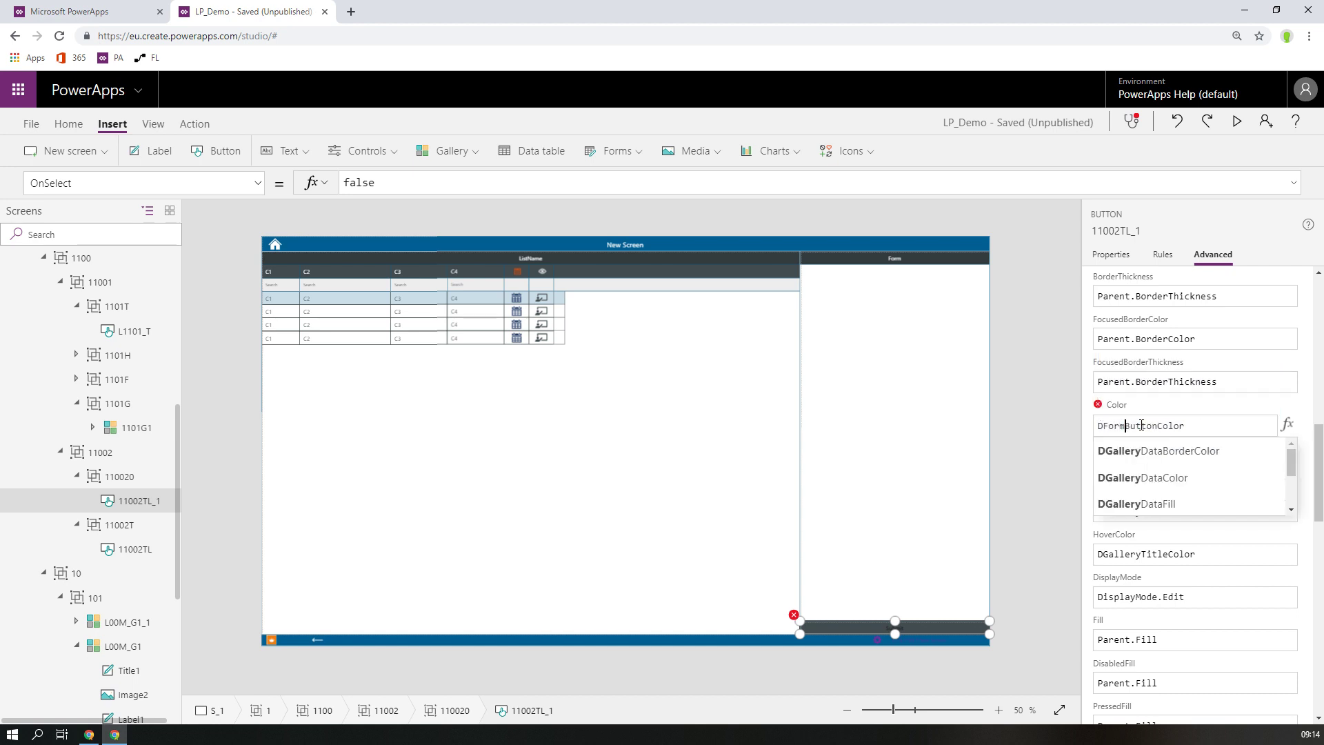
left_click(1158, 450)
key("ctrl+c")
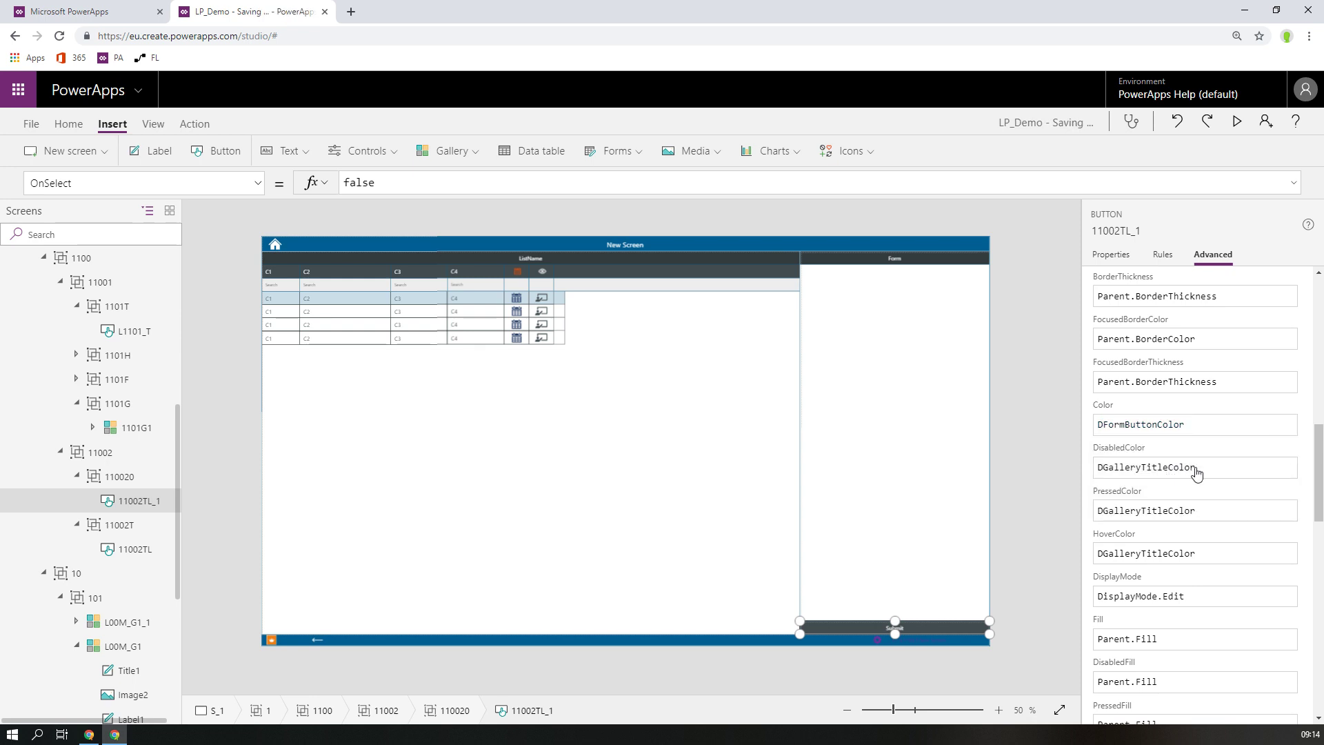
- Apply DFormButtonColor to the Submit button's DisabledColor, PressedColor and HoverColor
left_click_drag(1198, 468, 1089, 476)
key("ctrl+v")
left_click(1103, 511)
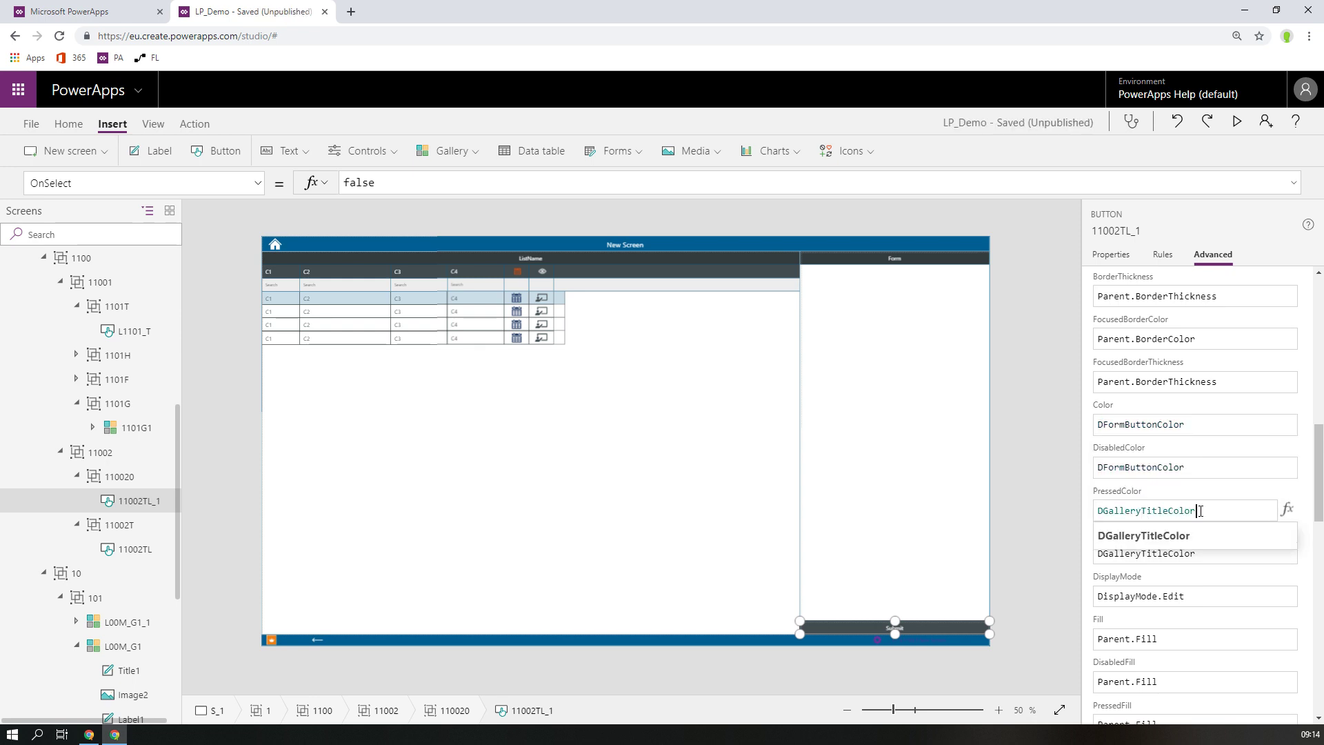
left_click_drag(1197, 511, 1035, 512)
key("ctrl+v")
left_click(1166, 555)
left_click_drag(1203, 553, 1054, 553)
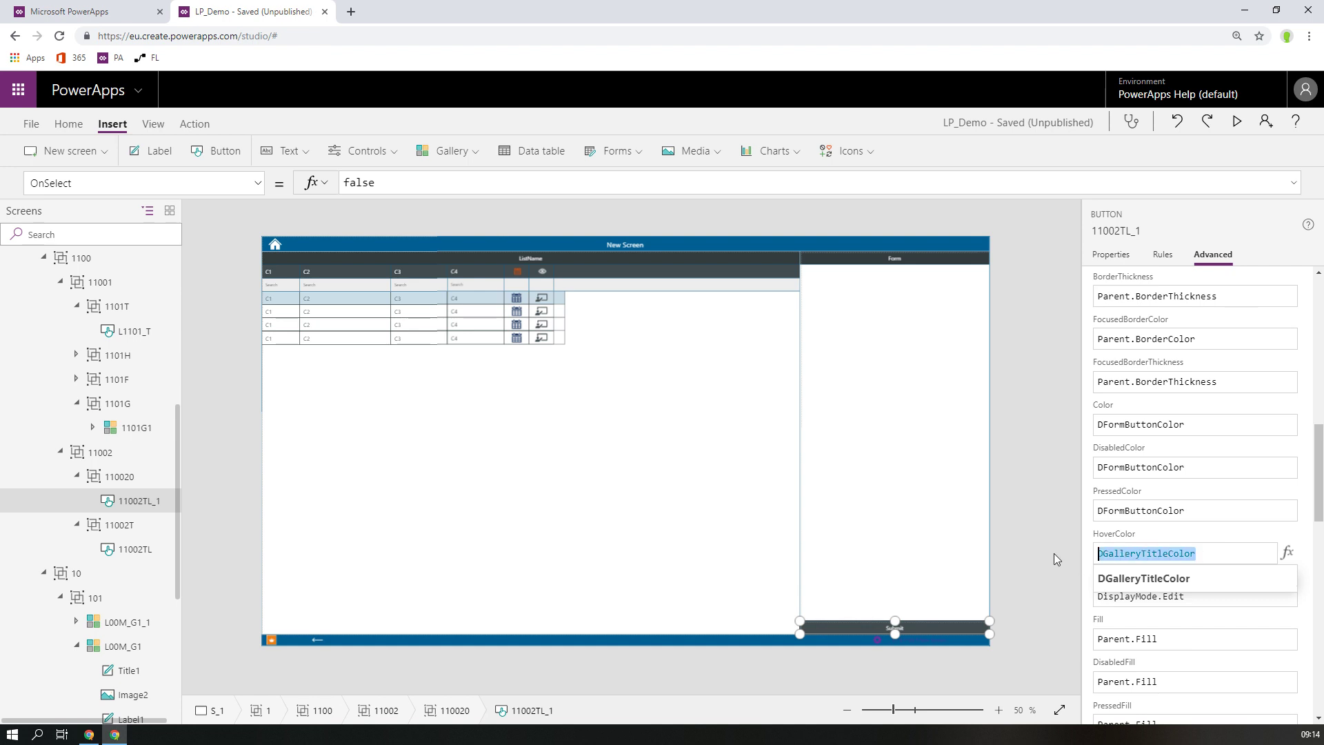
key("ctrl+v")
- Replace the Submit button's Size formula with the partial variable name DFormButtonS
scroll(1141, 607, "down", 3)
scroll(1141, 606, "down", 4)
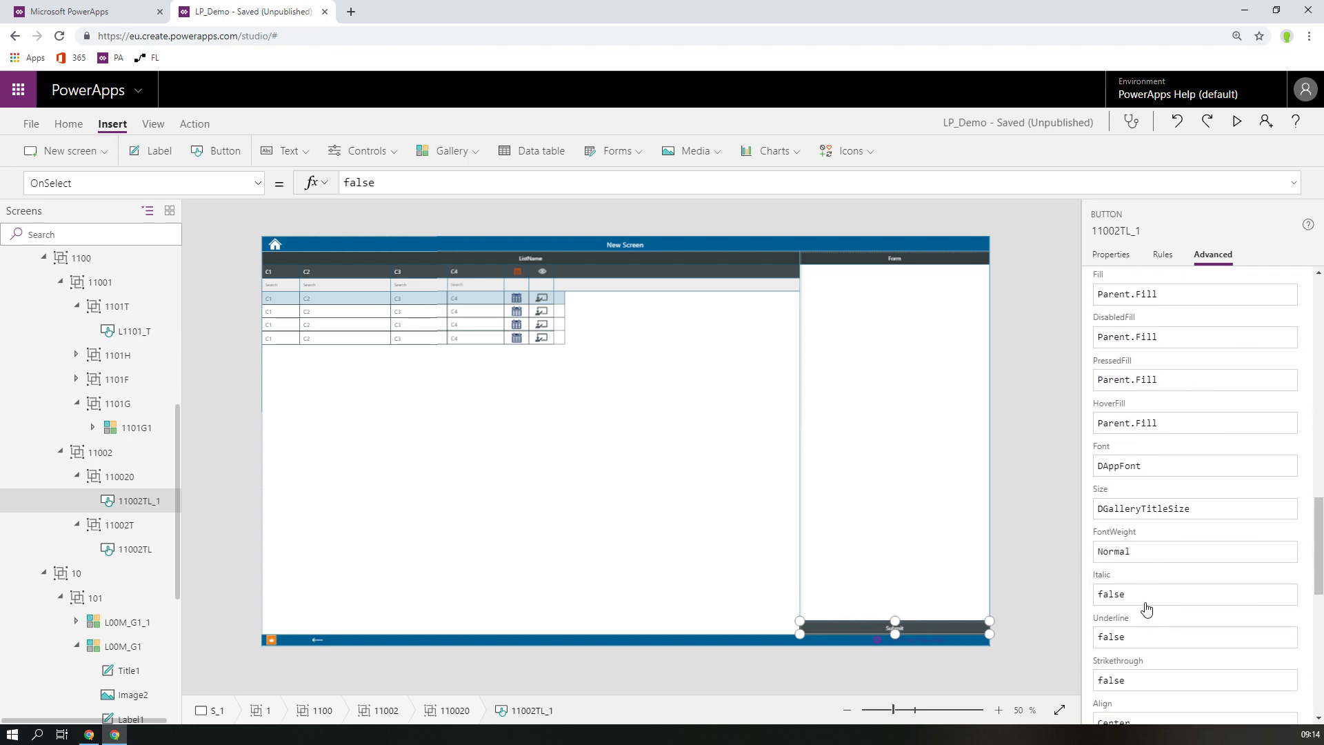
left_click(1166, 442)
left_click_drag(1200, 440, 1071, 445)
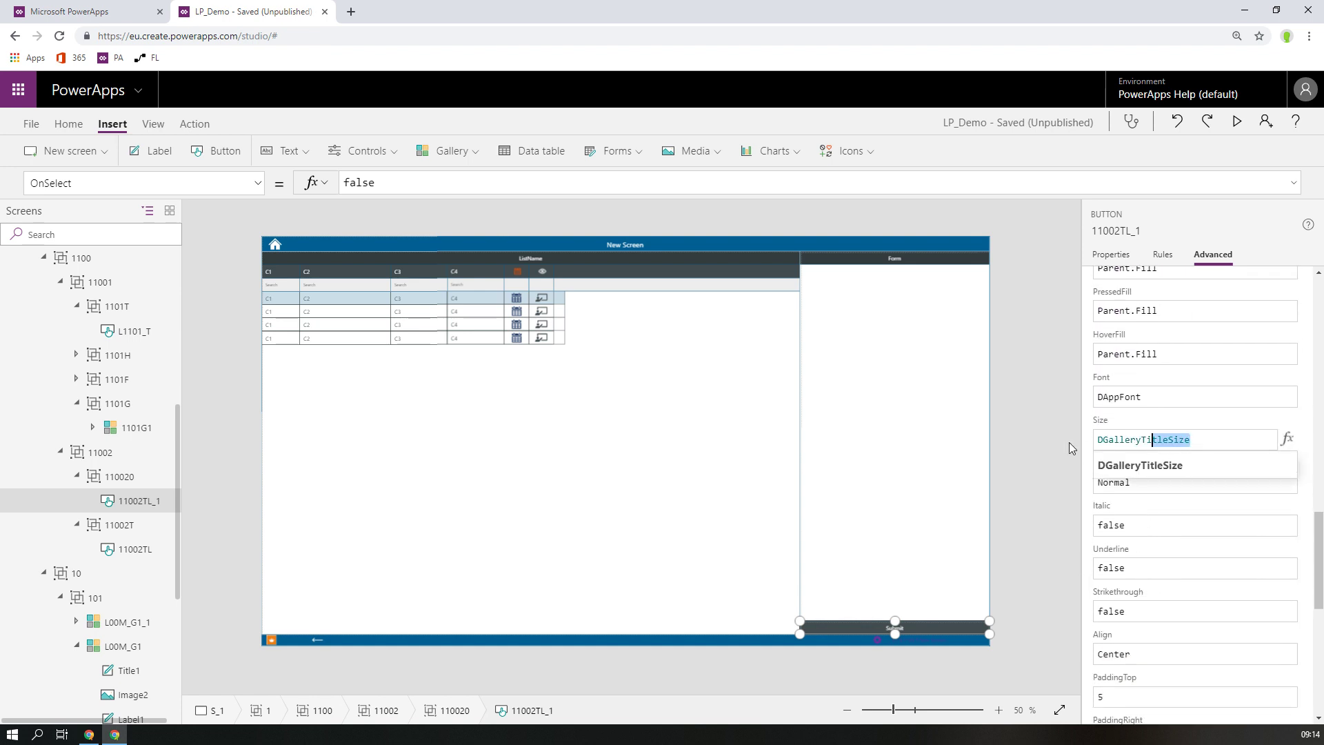
key("ctrl+v")
left_click_drag(1162, 442, 1186, 442)
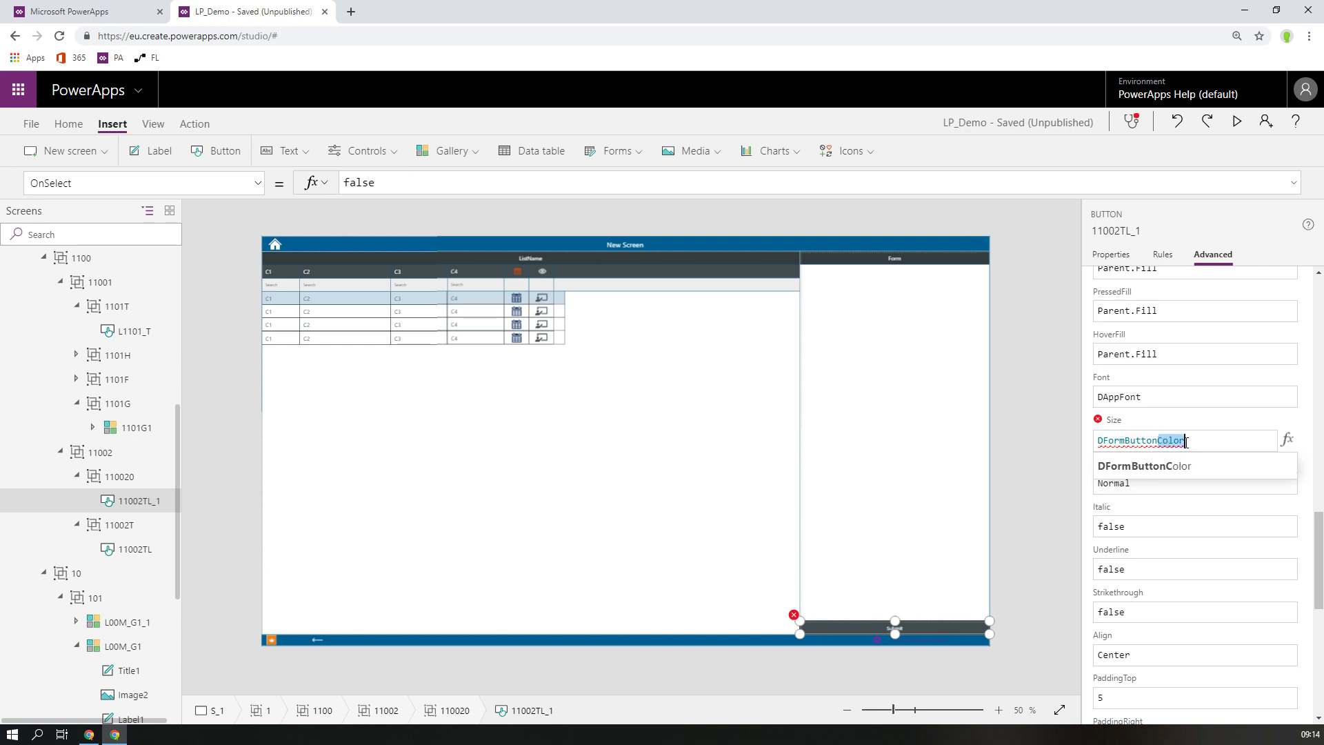
type("S")
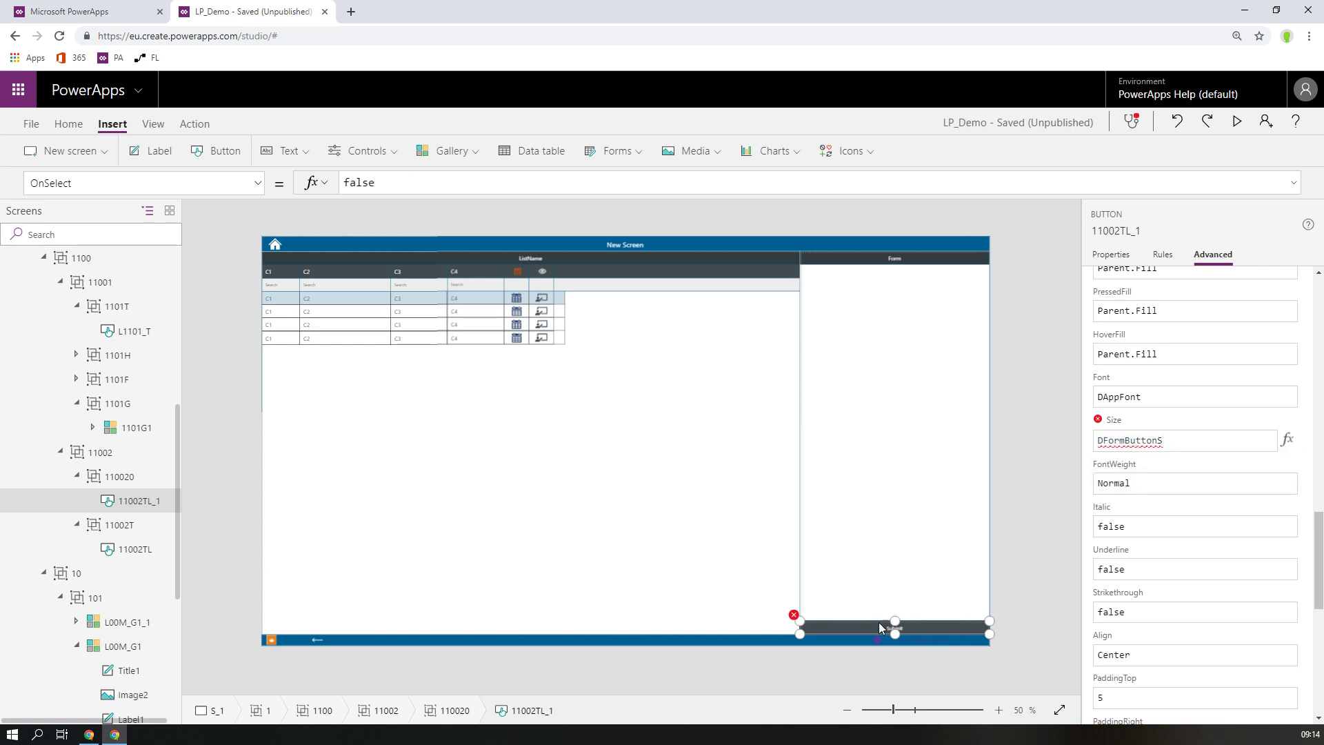
- Open the OnChange formula of the ColorSchema toggle in the app's Settings overlay and copy its ;Set(DAppFooterSize,12) line
left_click(884, 645)
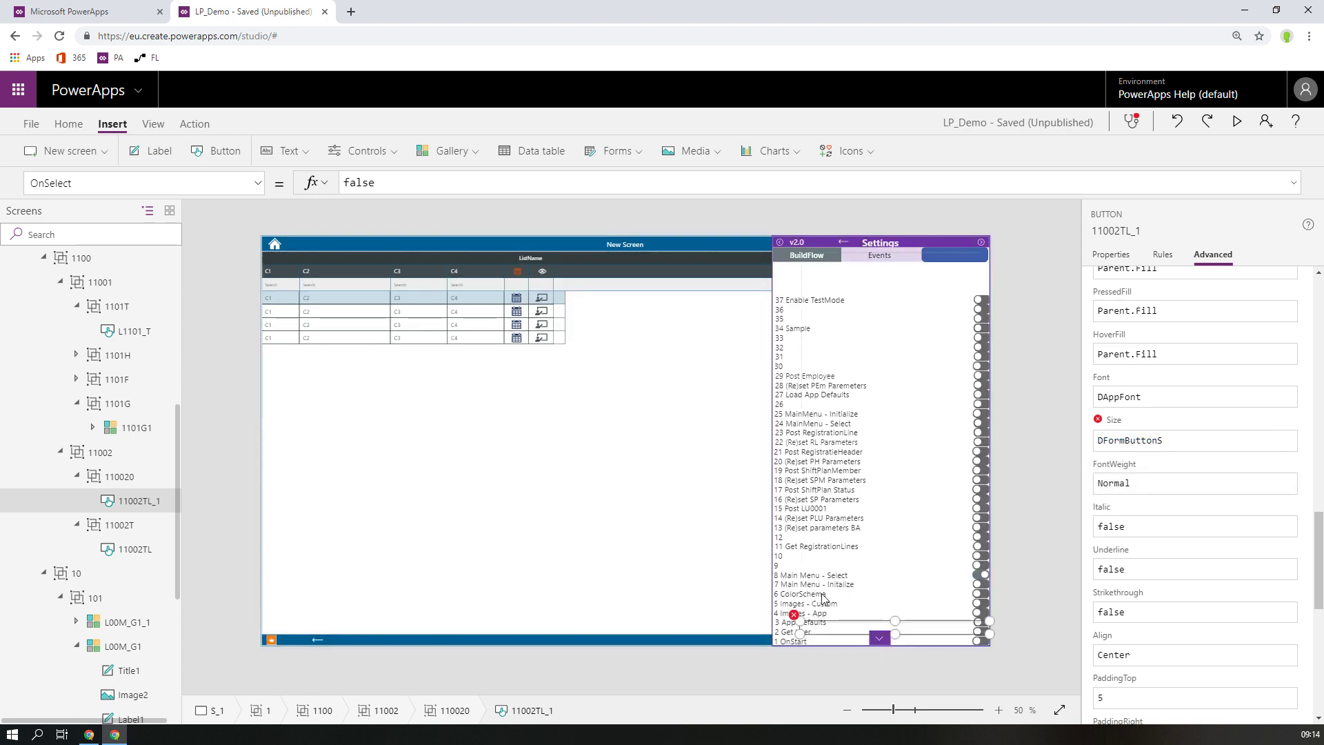
left_click(815, 598)
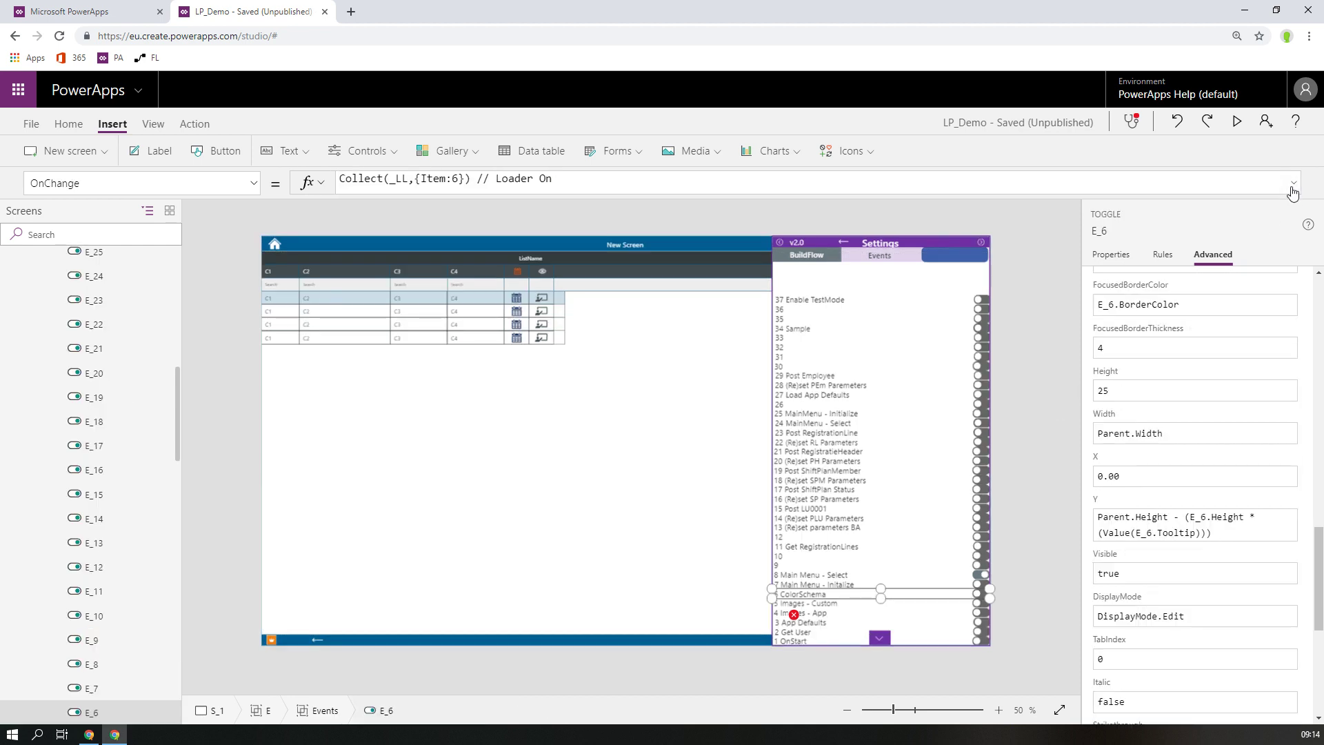
left_click(1291, 183)
left_click_drag(620, 330, 581, 656)
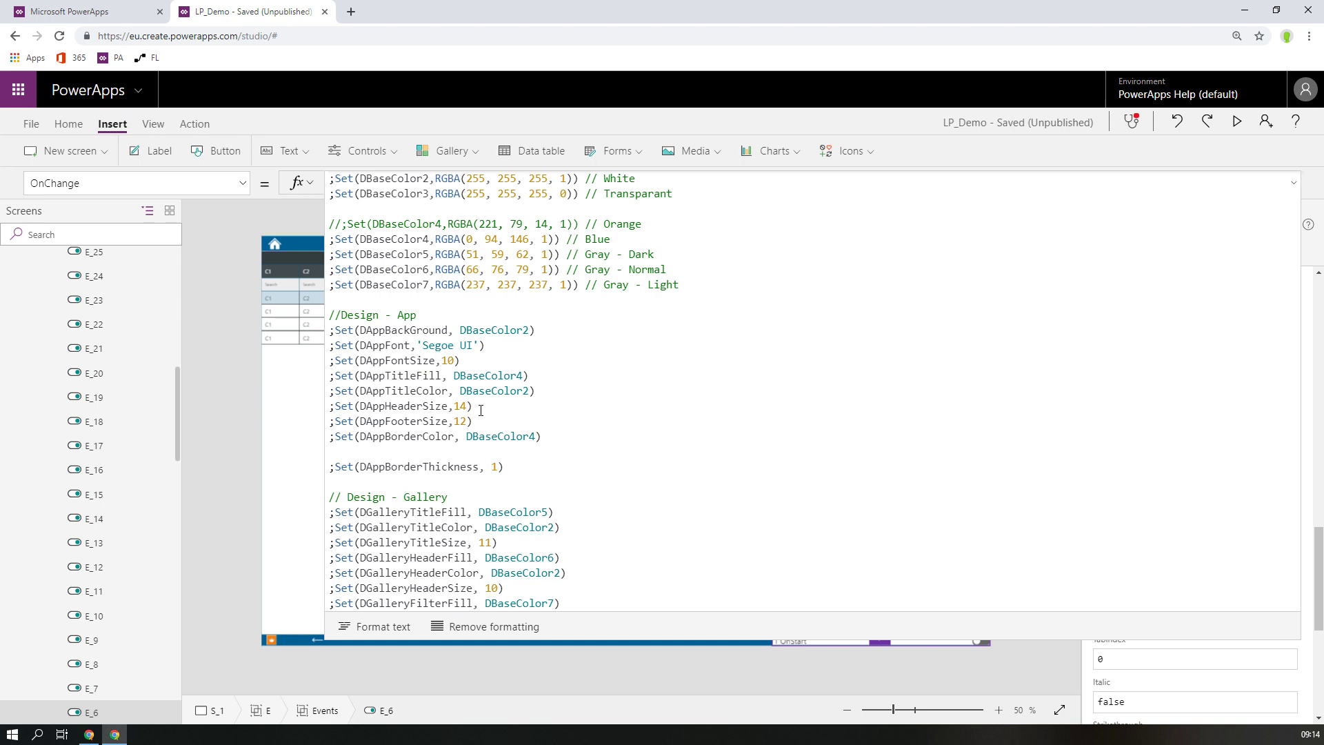
left_click(324, 422, "shift")
key("ctrl+c")
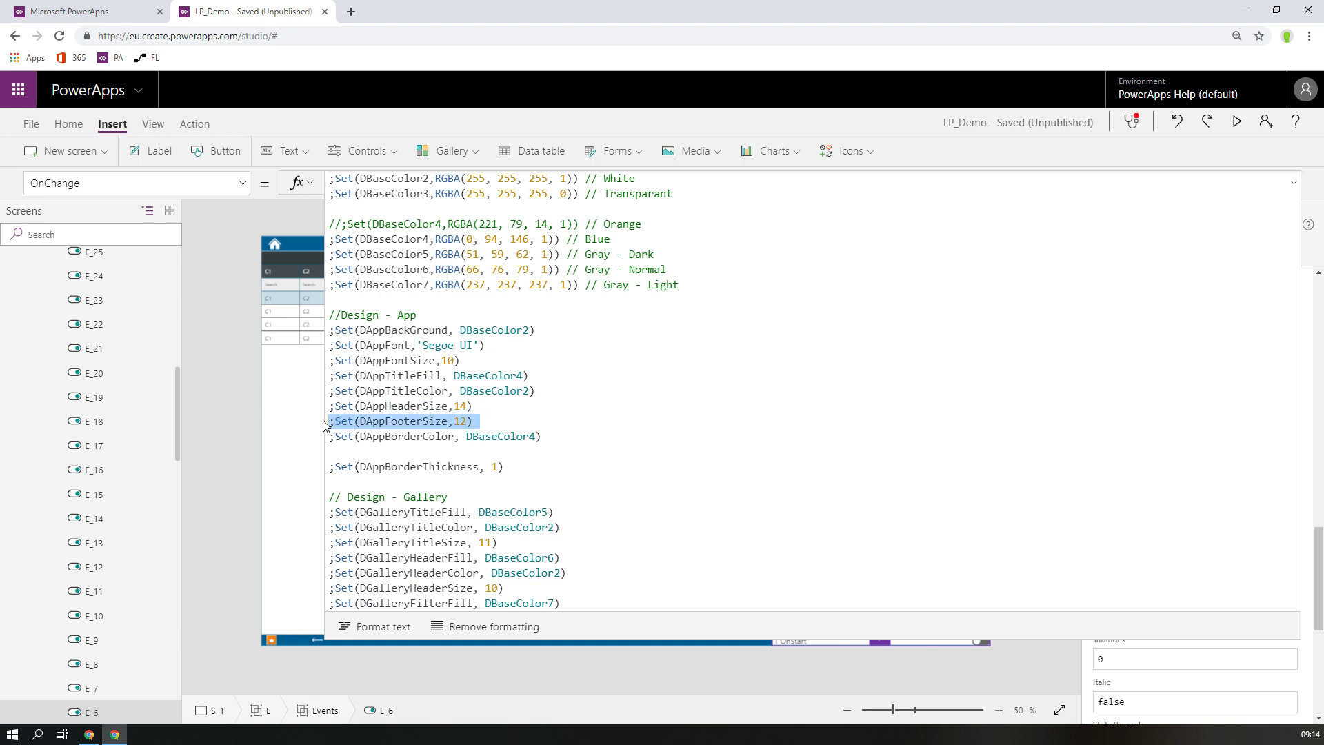
- Paste the copied line below DFormButtonColor in the Design - Form section and rename its variable to DFormButtonSize, keeping 12
scroll(469, 469, "down", 5)
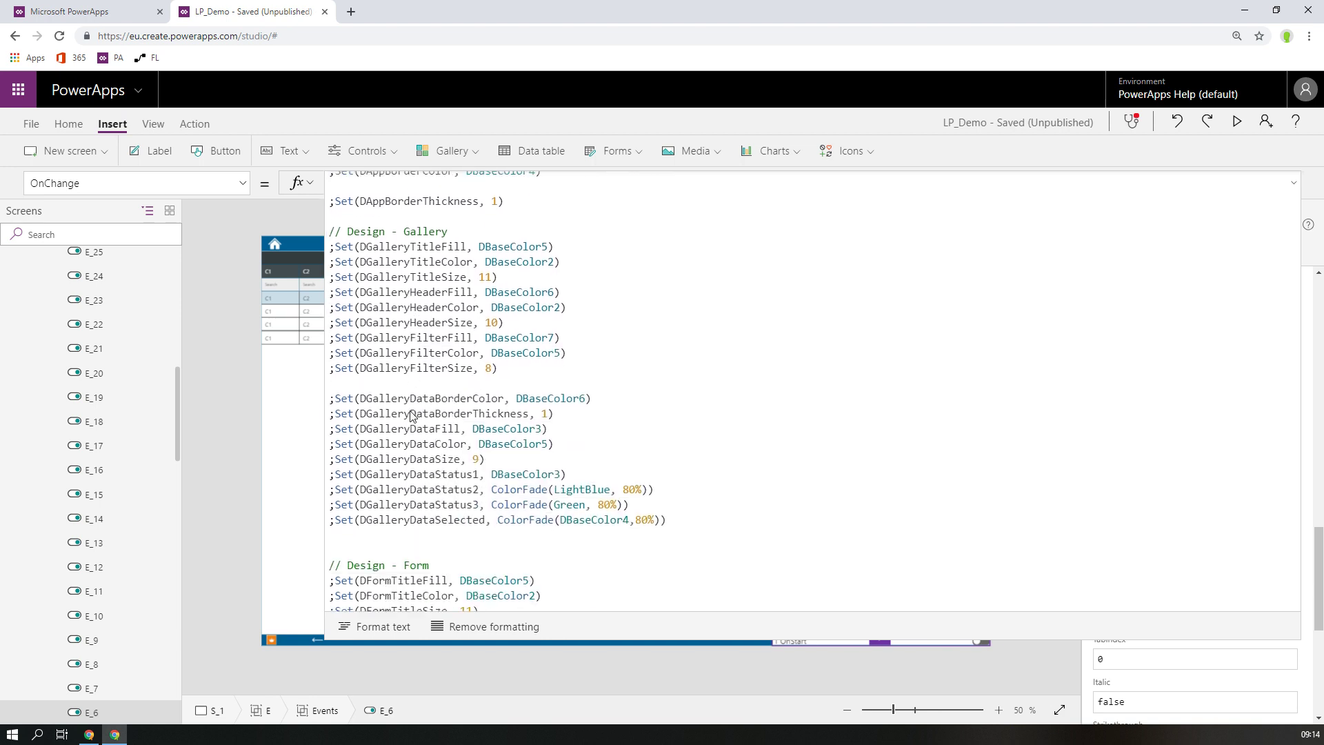
scroll(469, 469, "down", 3)
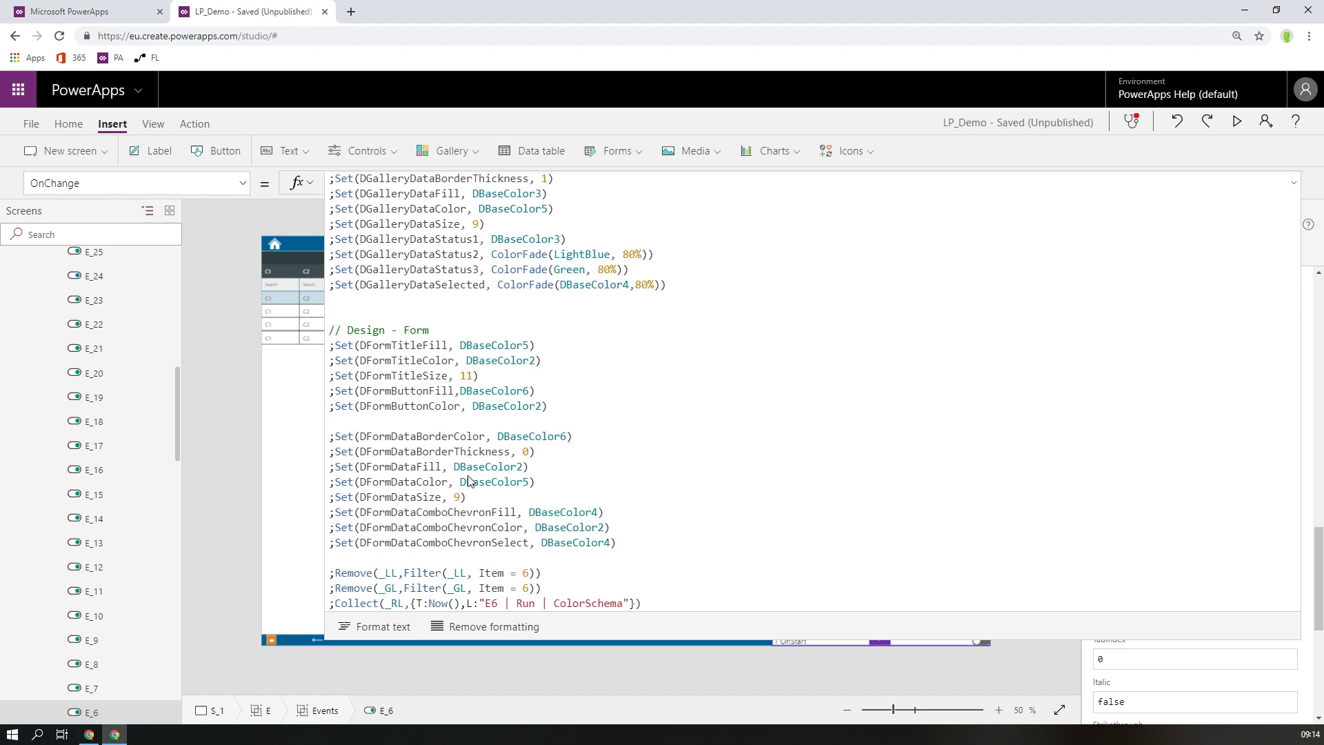
left_click(568, 403)
key("Return")
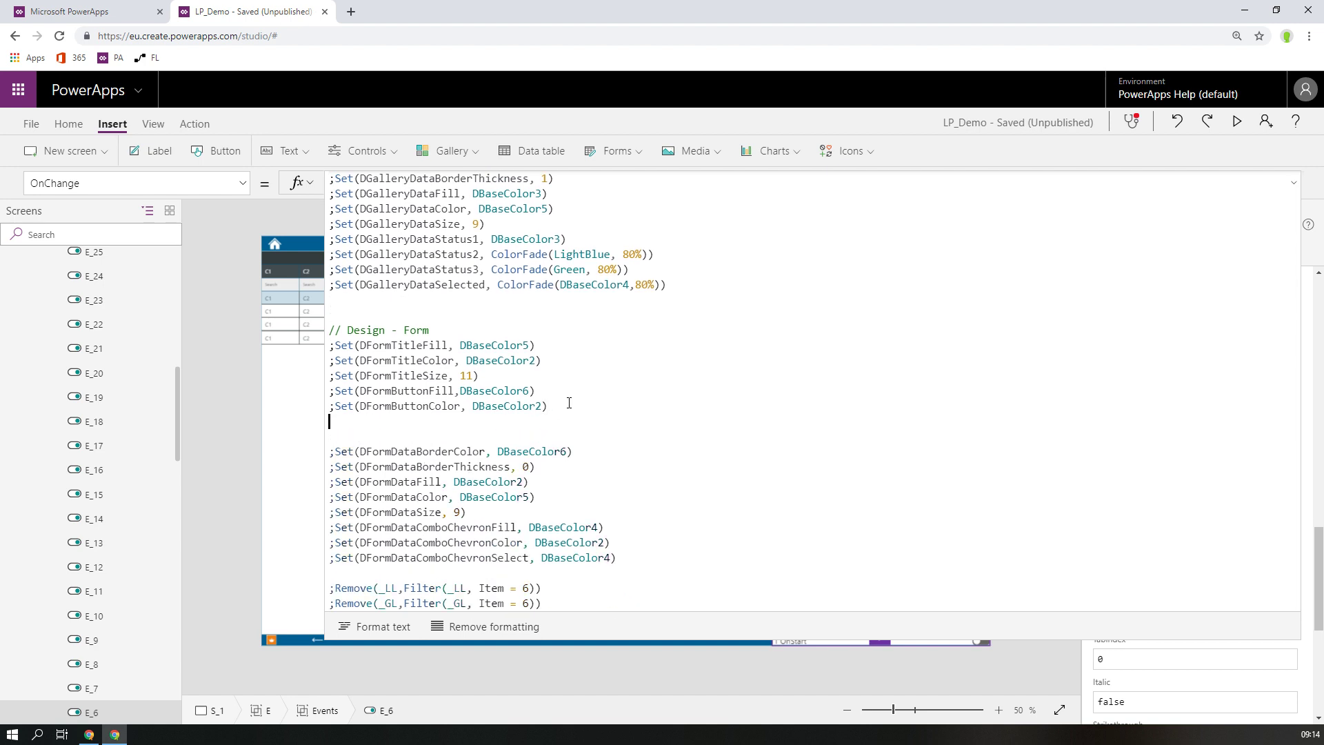
key("ctrl+v")
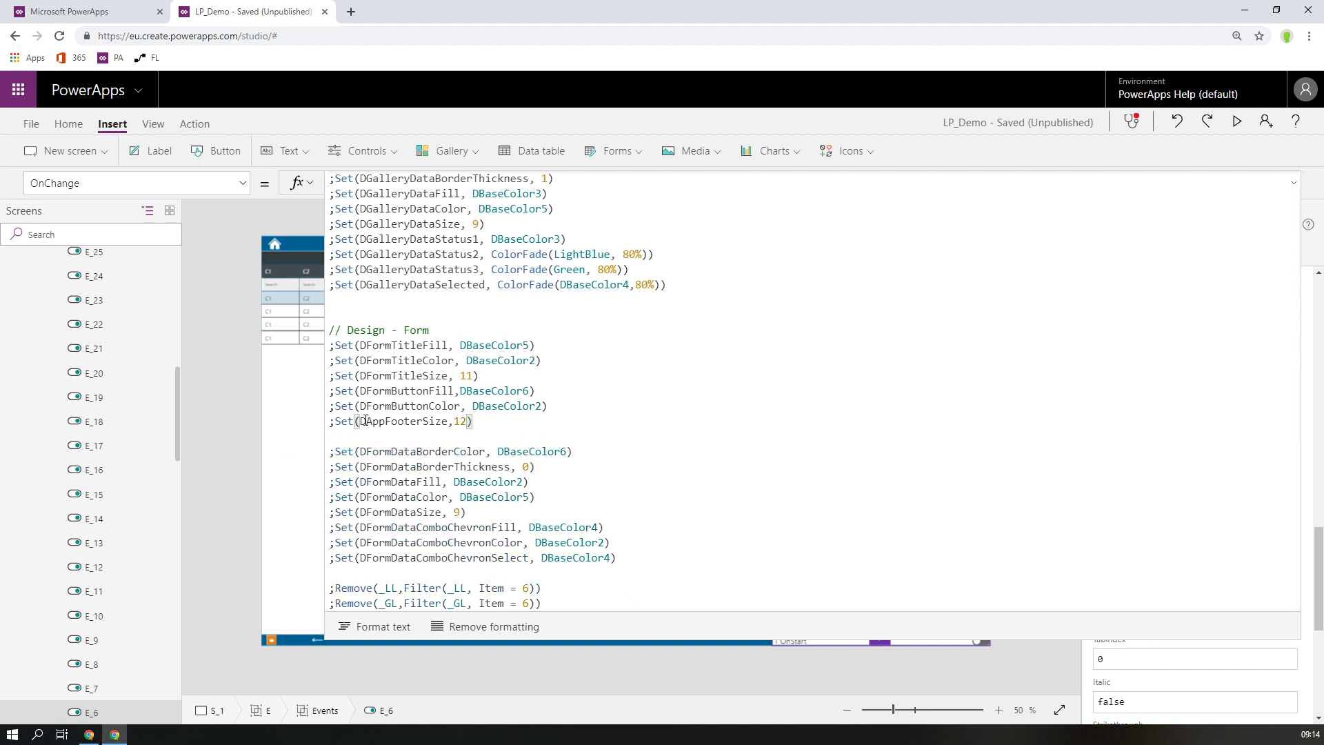
left_click(428, 405)
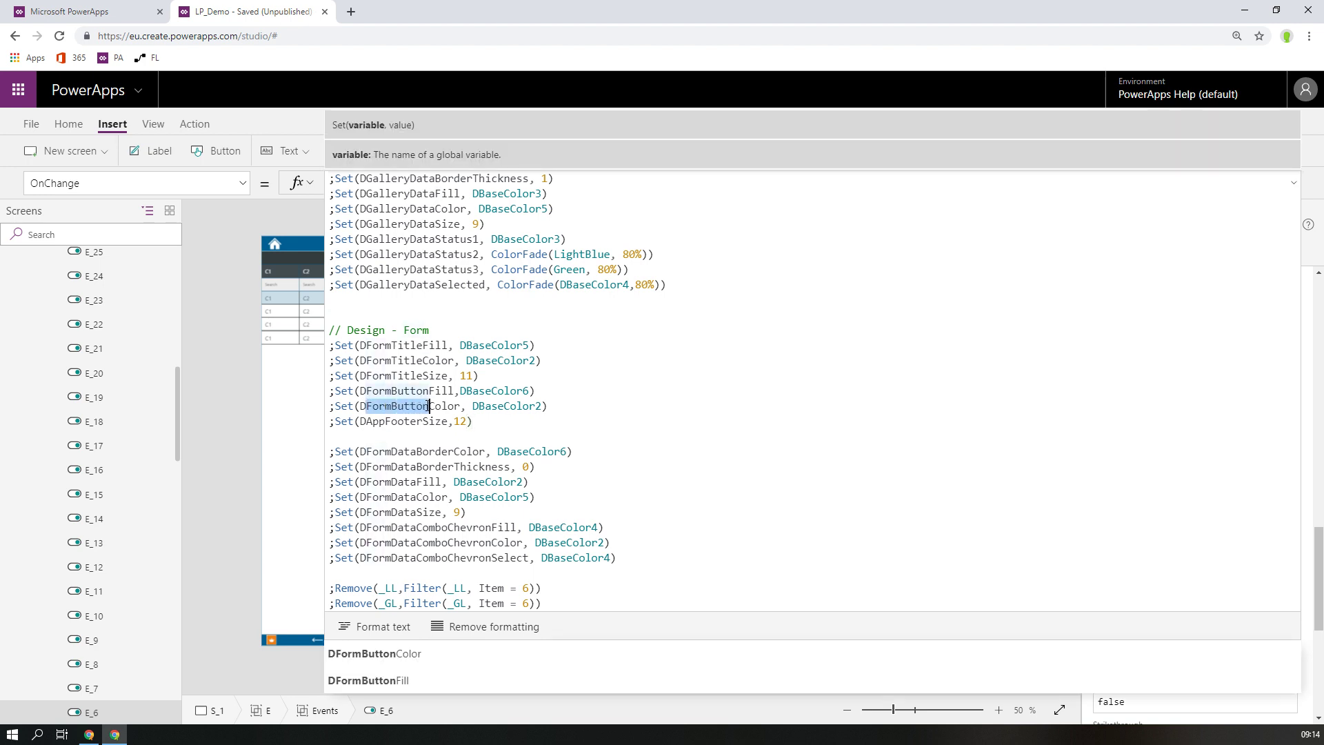
left_click_drag(425, 420, 359, 421)
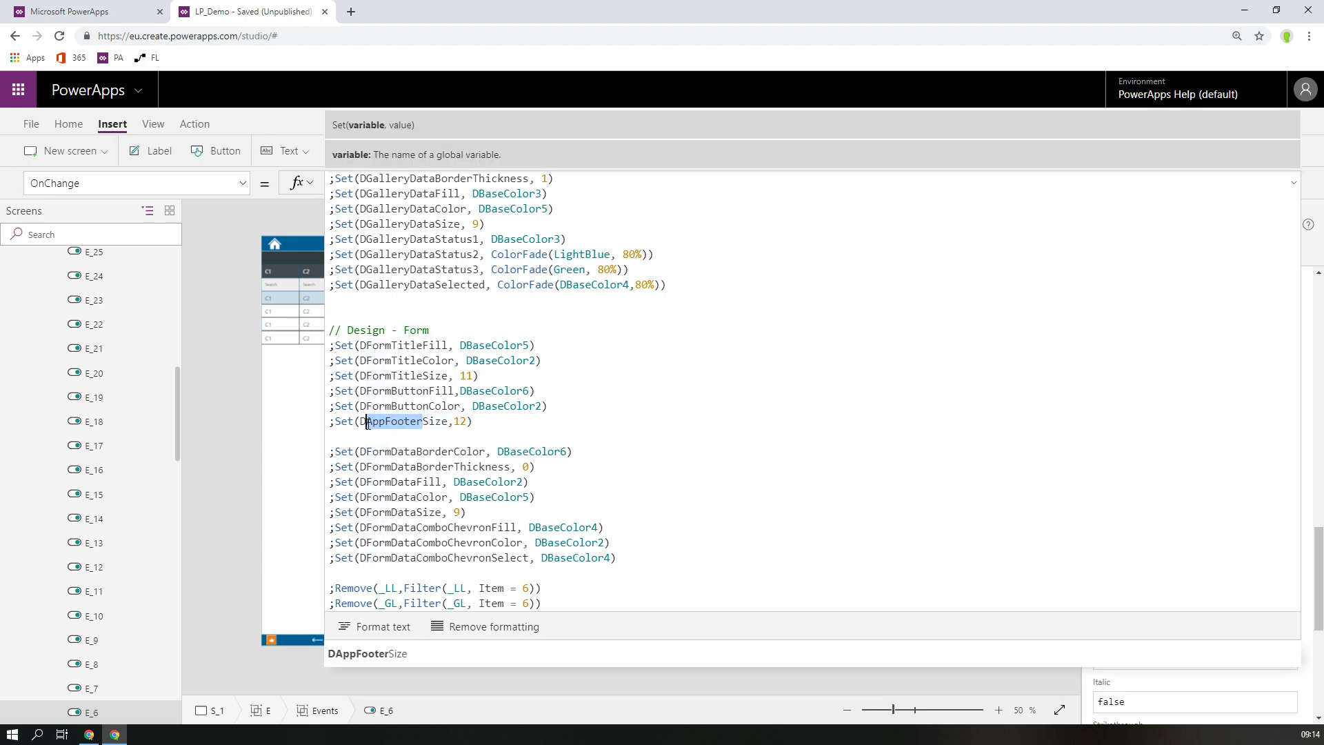
type("DFormButton")
- Collapse the formula, run the ColorSchema event by switching its toggle, and close the Settings overlay
left_click(1294, 183)
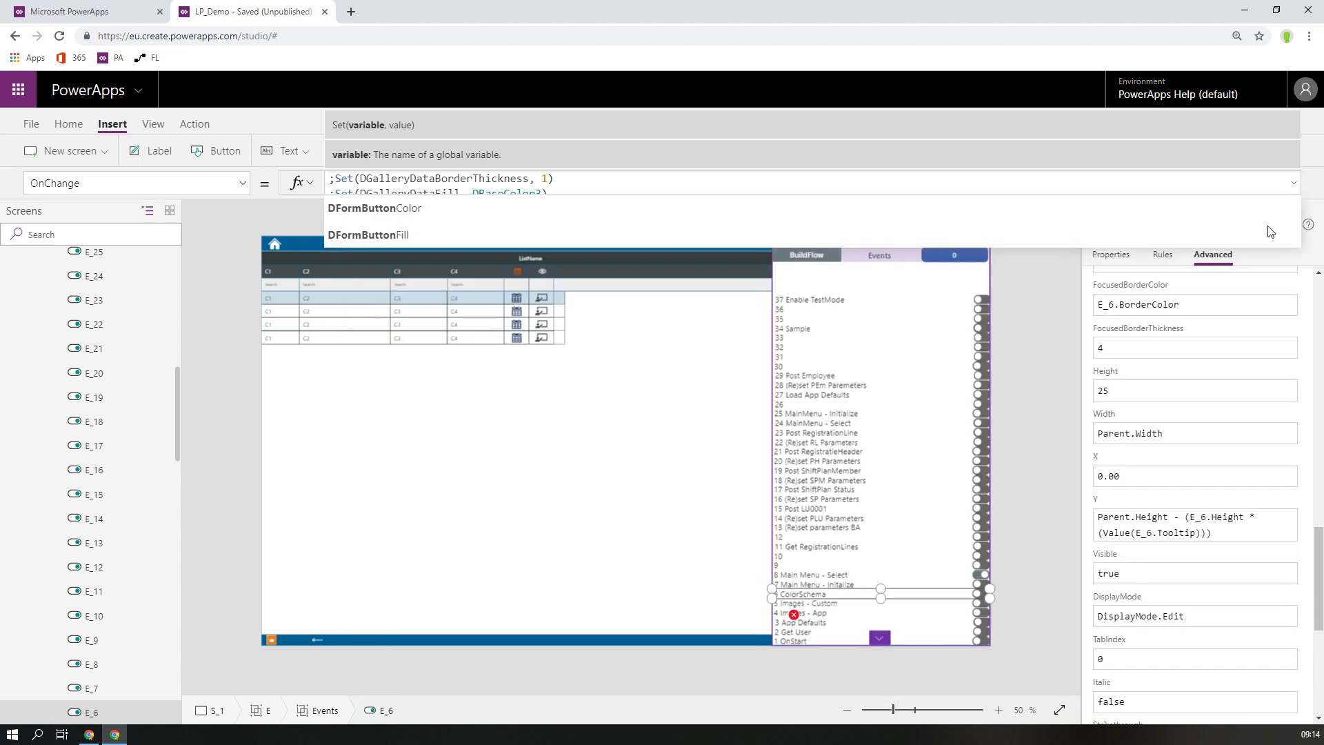
left_click(983, 595)
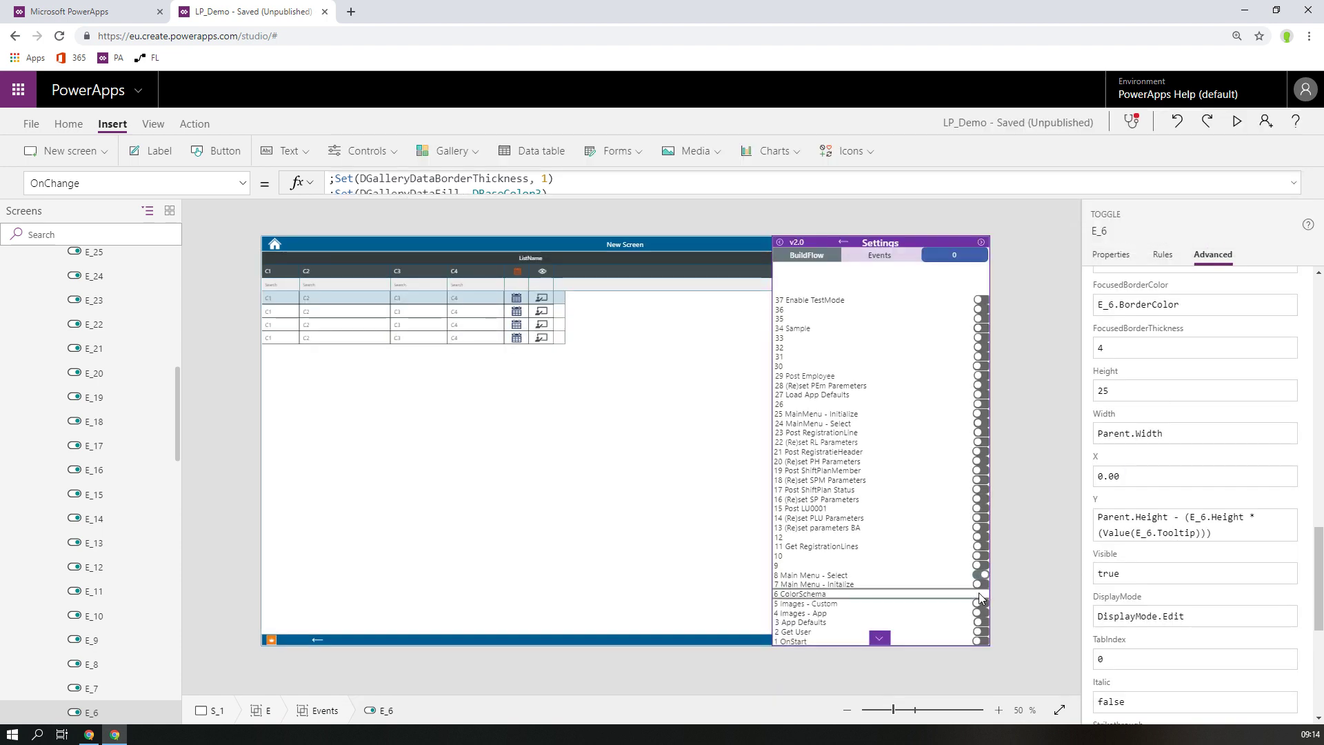
left_click(879, 638, "alt")
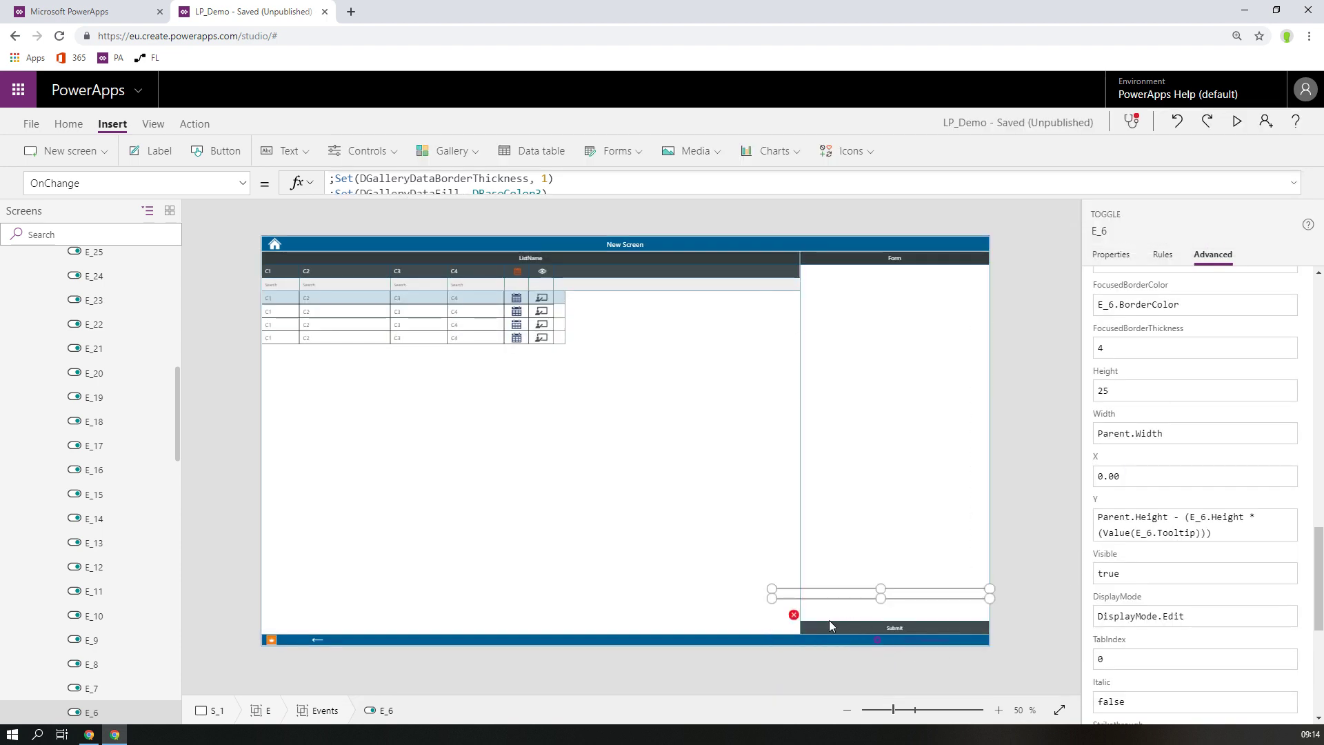
- Set the Size of the Submit button to DFormButtonSize and review its remaining design properties
left_click(827, 627)
left_click(1173, 440)
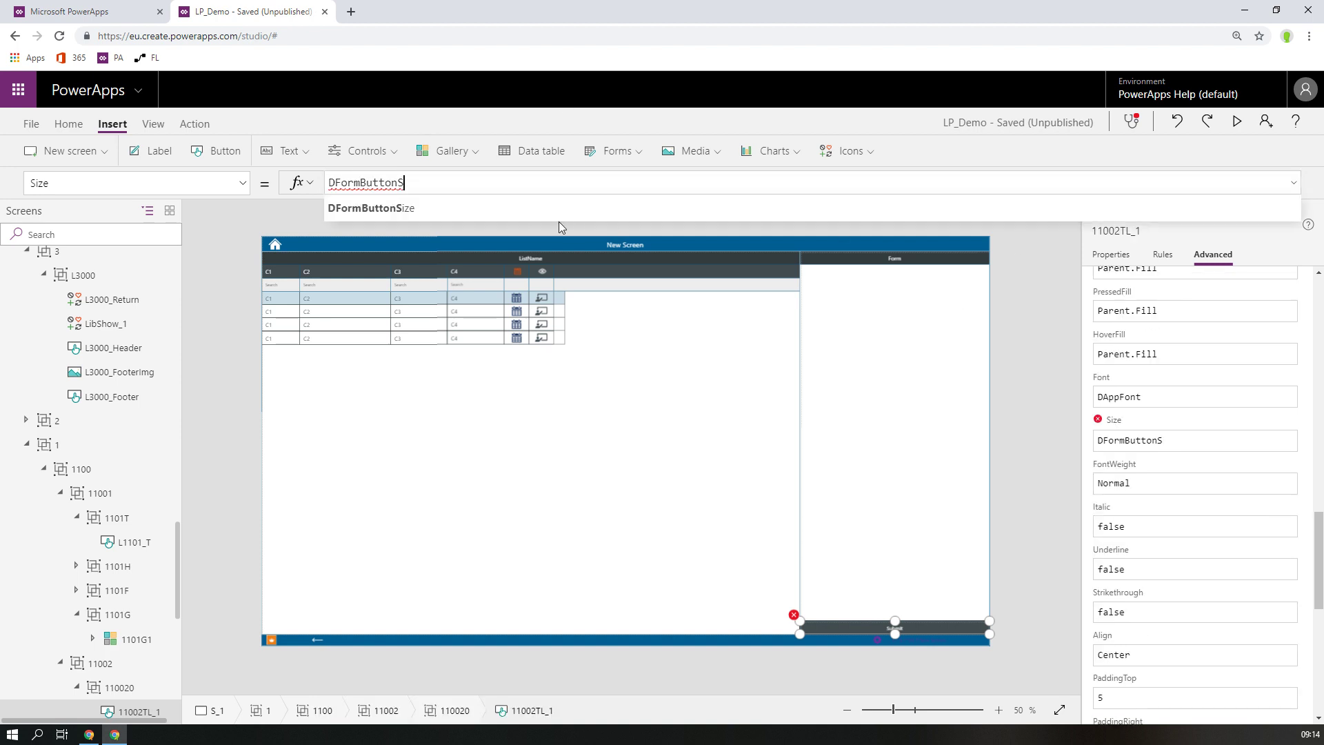
left_click(413, 208)
scroll(1212, 447, "down", 2)
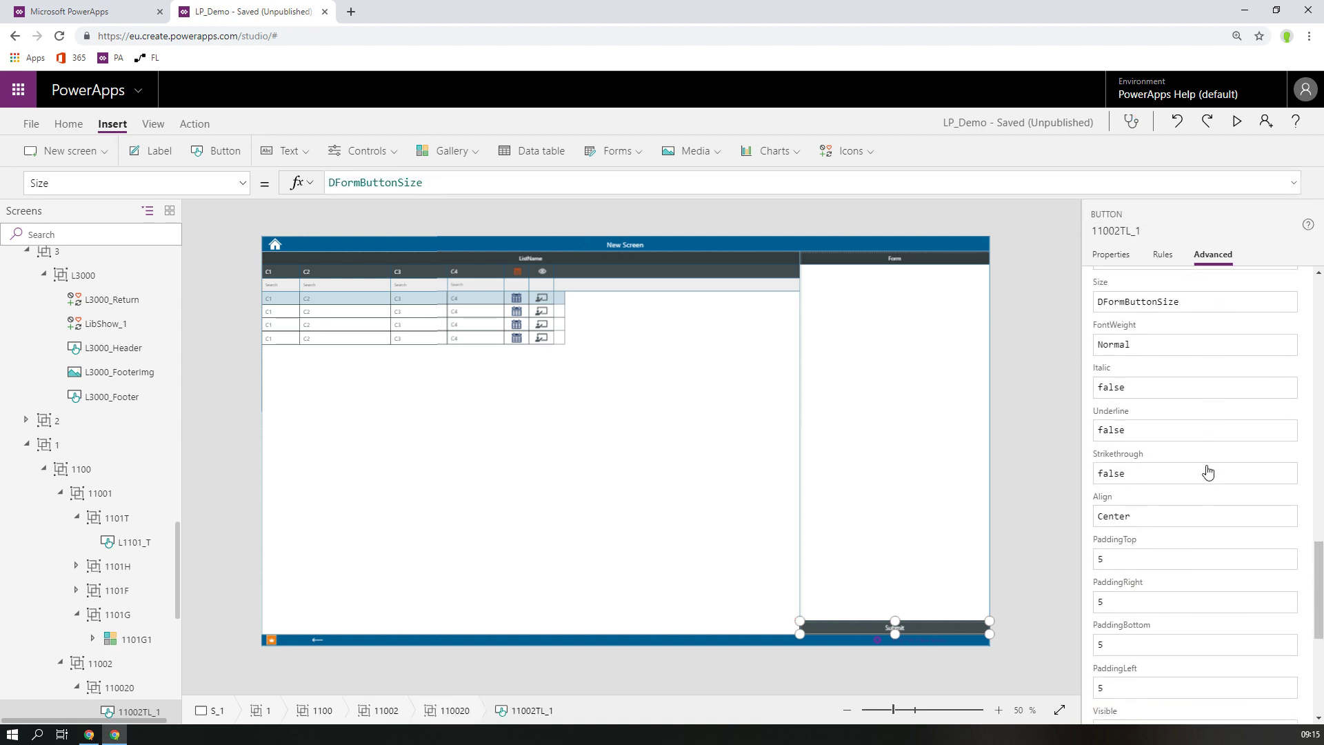
scroll(1172, 379, "down", 5)
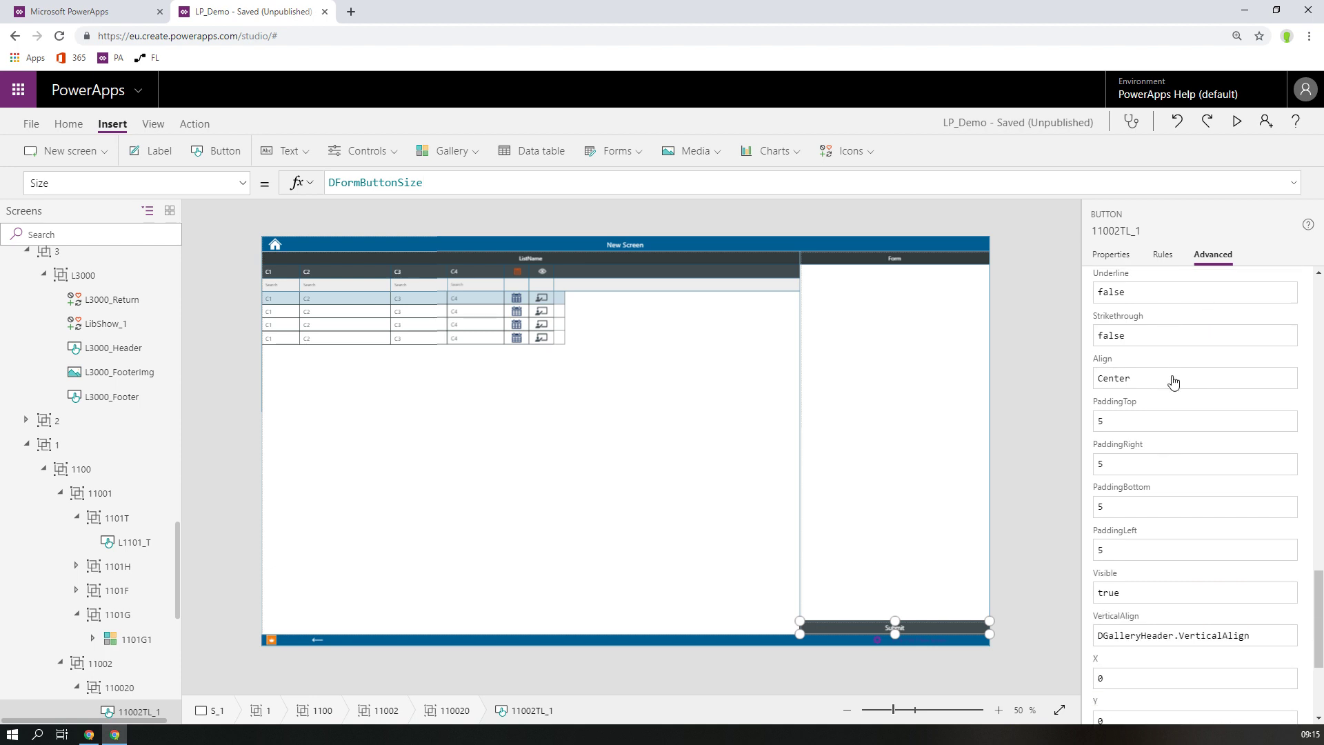
scroll(1173, 383, "up", 10)
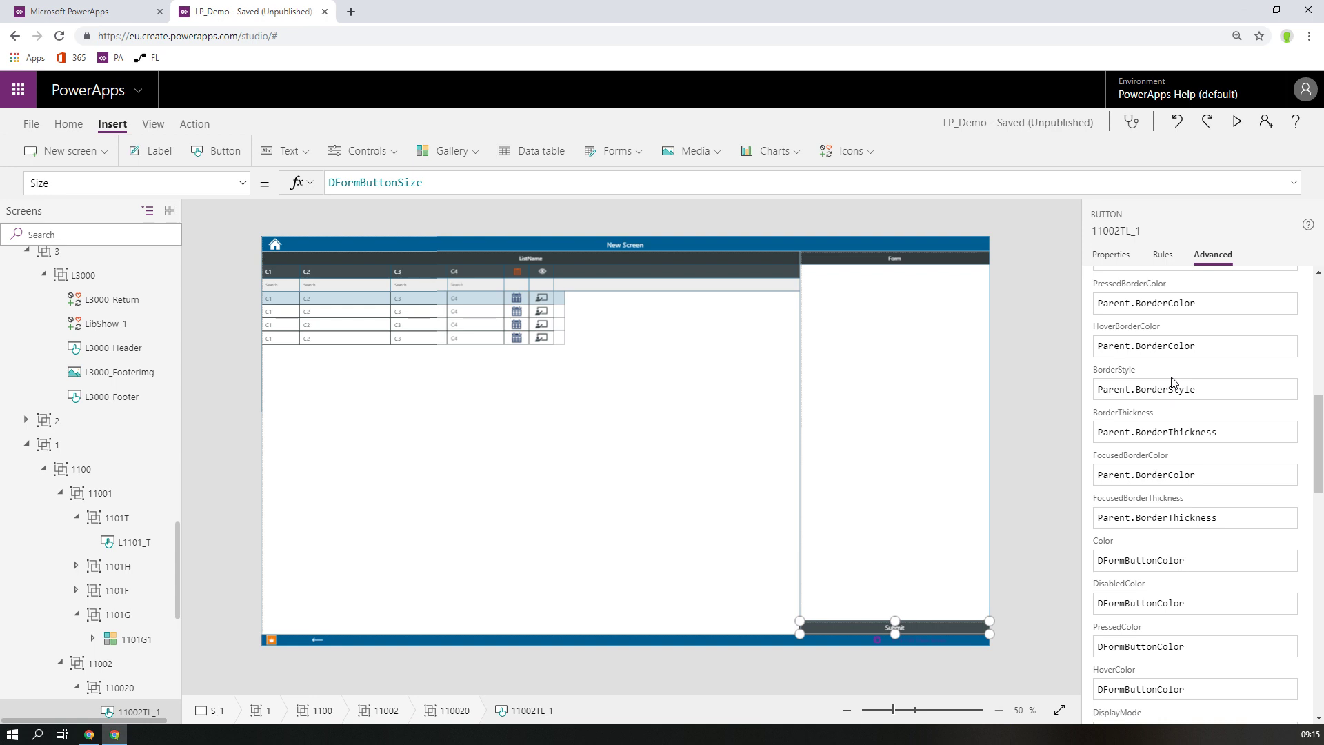
scroll(1173, 383, "up", 8)
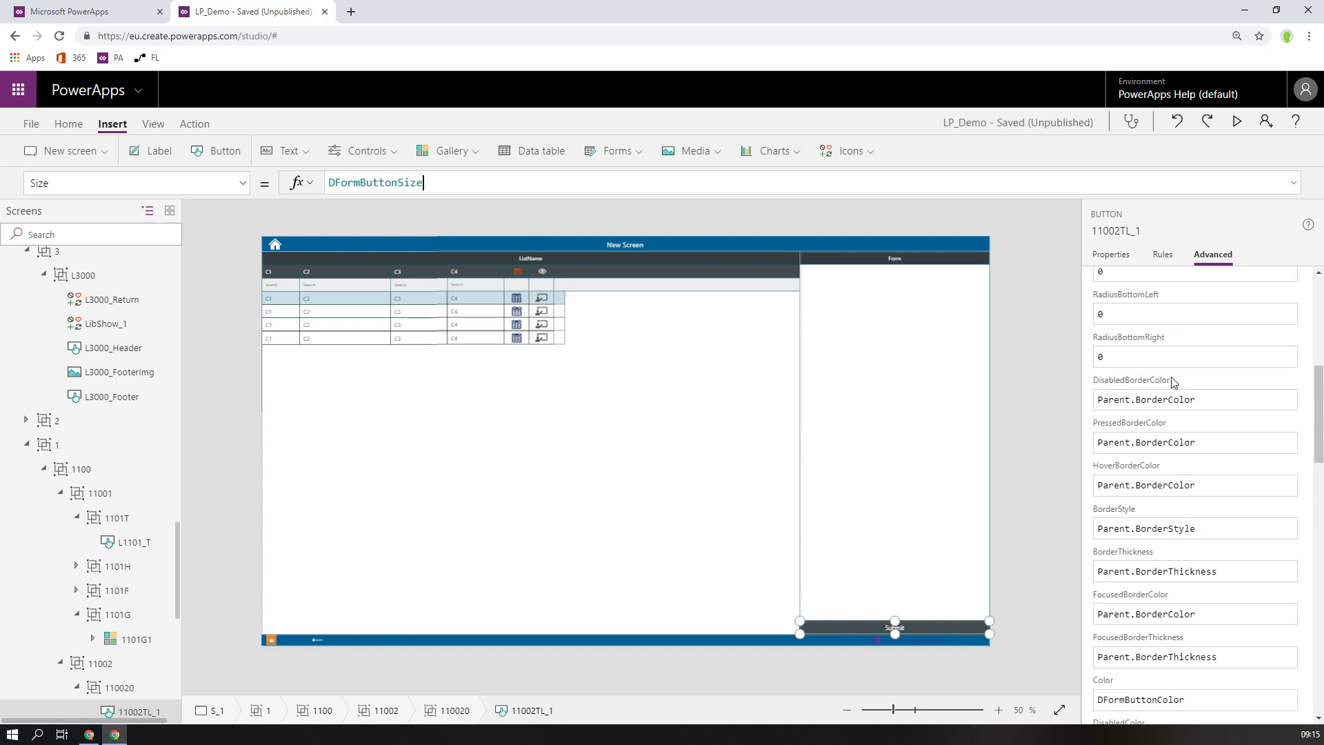
- Select the Form title button 11002TL and review the group structure under 11002 in the screen tree
left_click(939, 261)
left_click(940, 259)
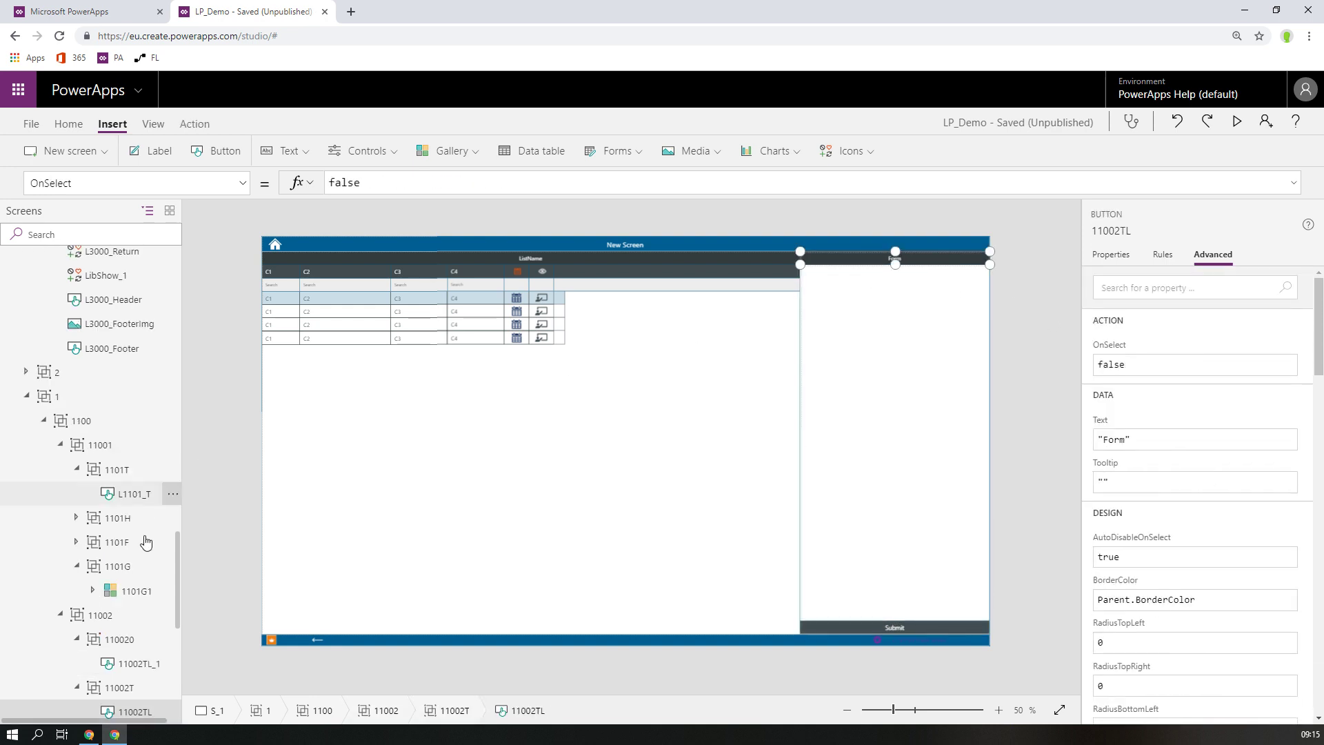
scroll(131, 681, "down", 1)
scroll(131, 681, "down", 3)
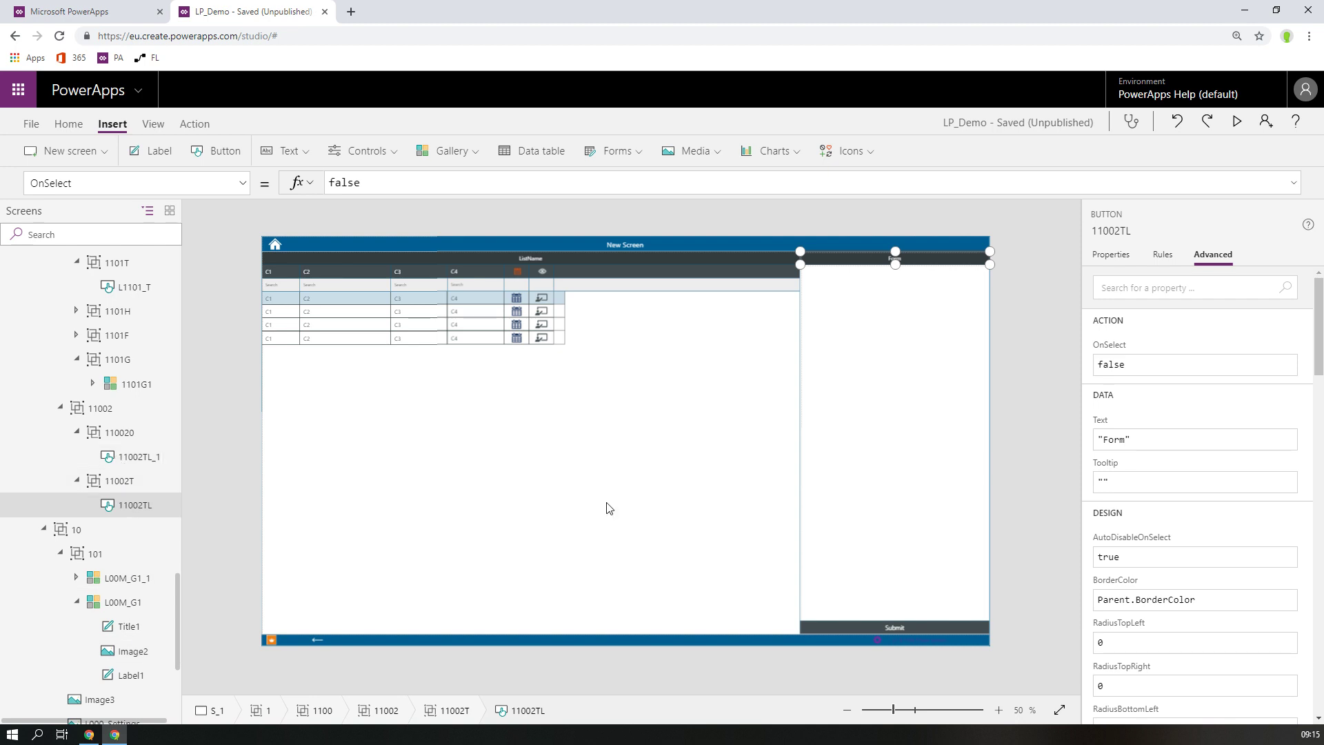
- Set the Color and DisabledColor of the Form title button 11002TL to DFormButtonColor
scroll(1240, 539, "down", 3)
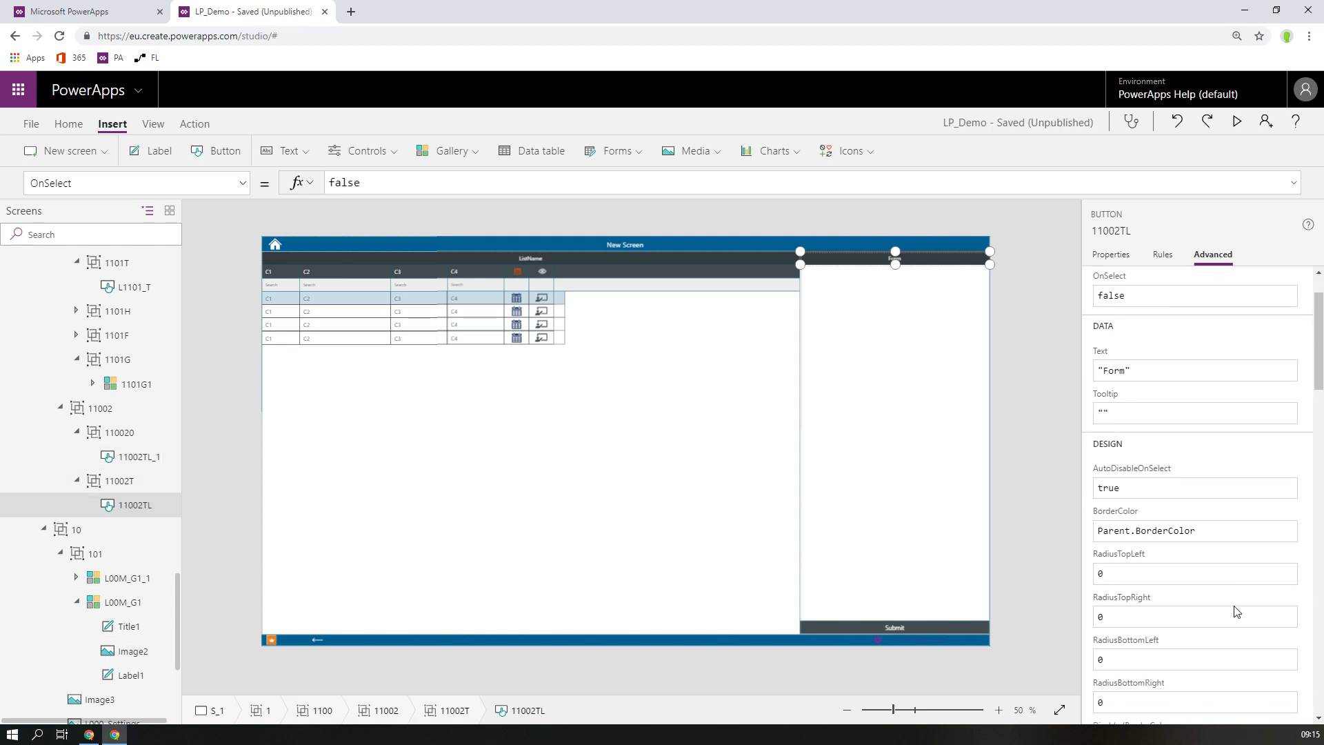
scroll(1199, 559, "down", 6)
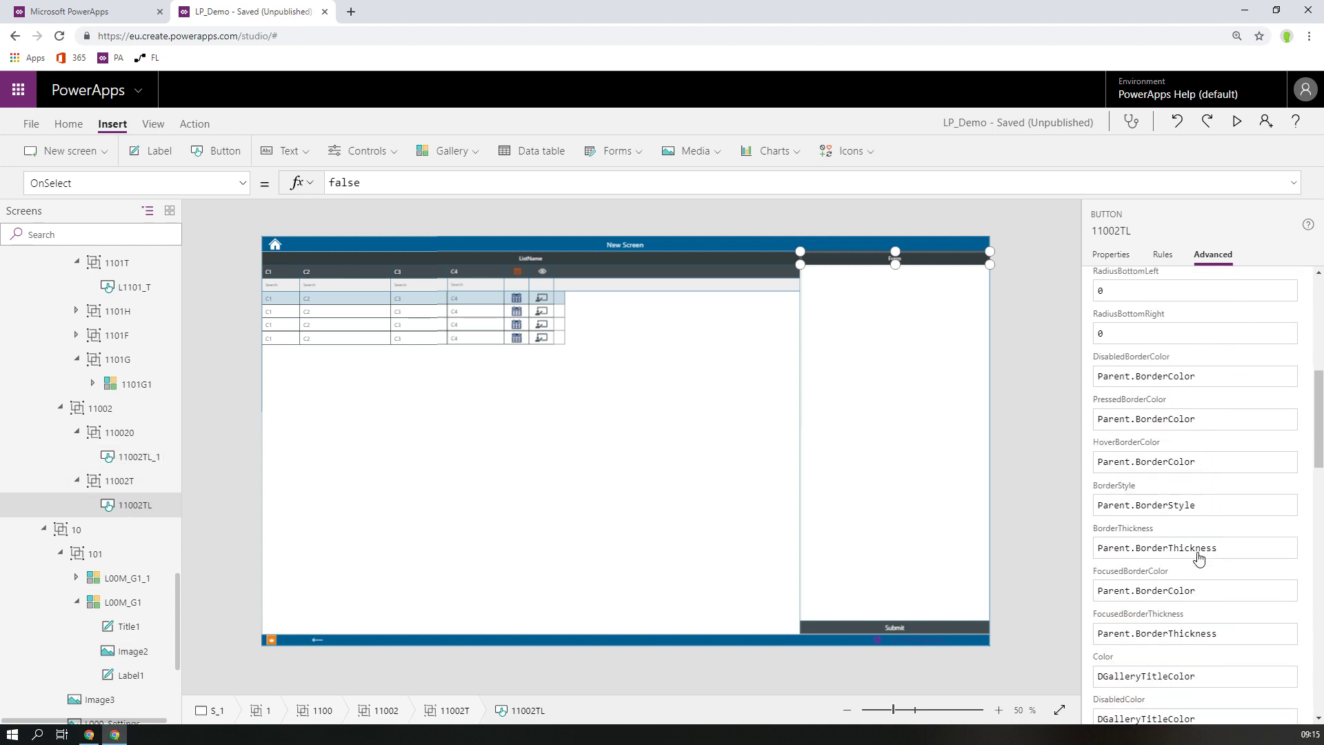
scroll(1199, 559, "down", 1)
left_click(1142, 493)
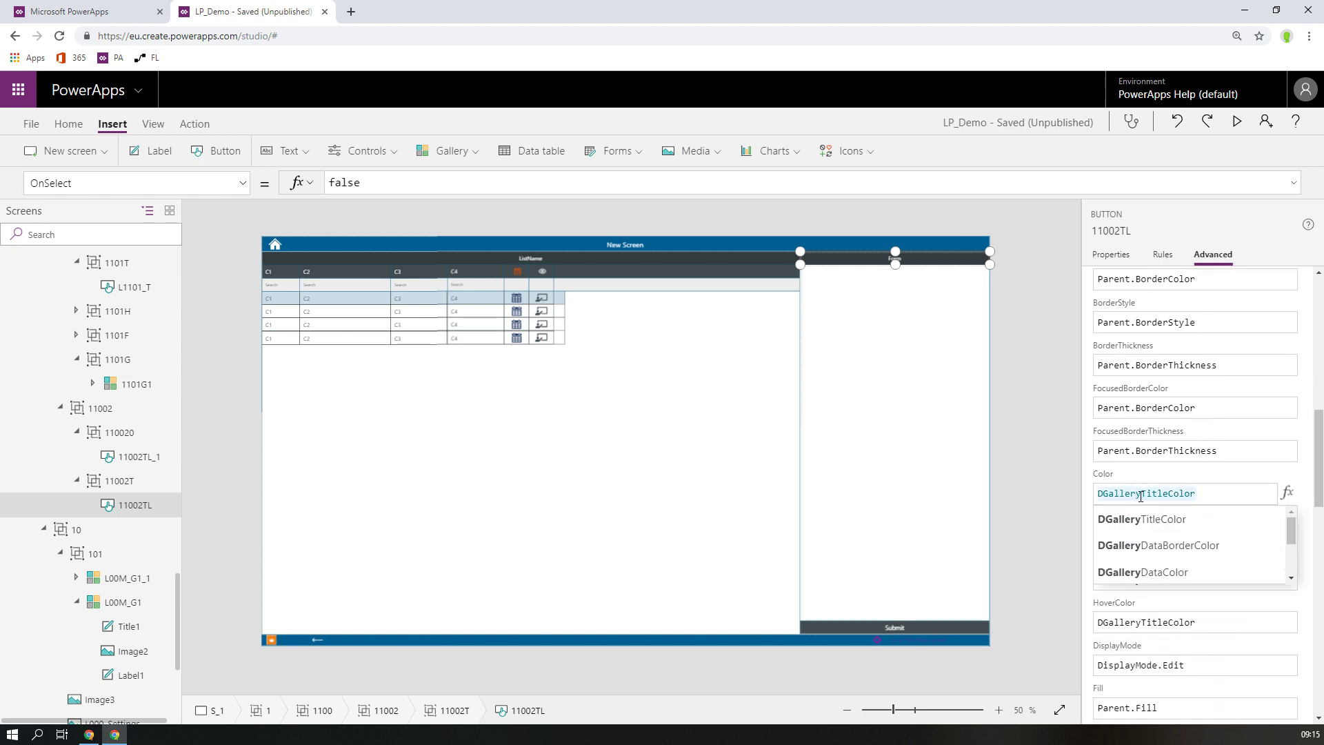
left_click_drag(1145, 494, 1104, 495)
type("Form")
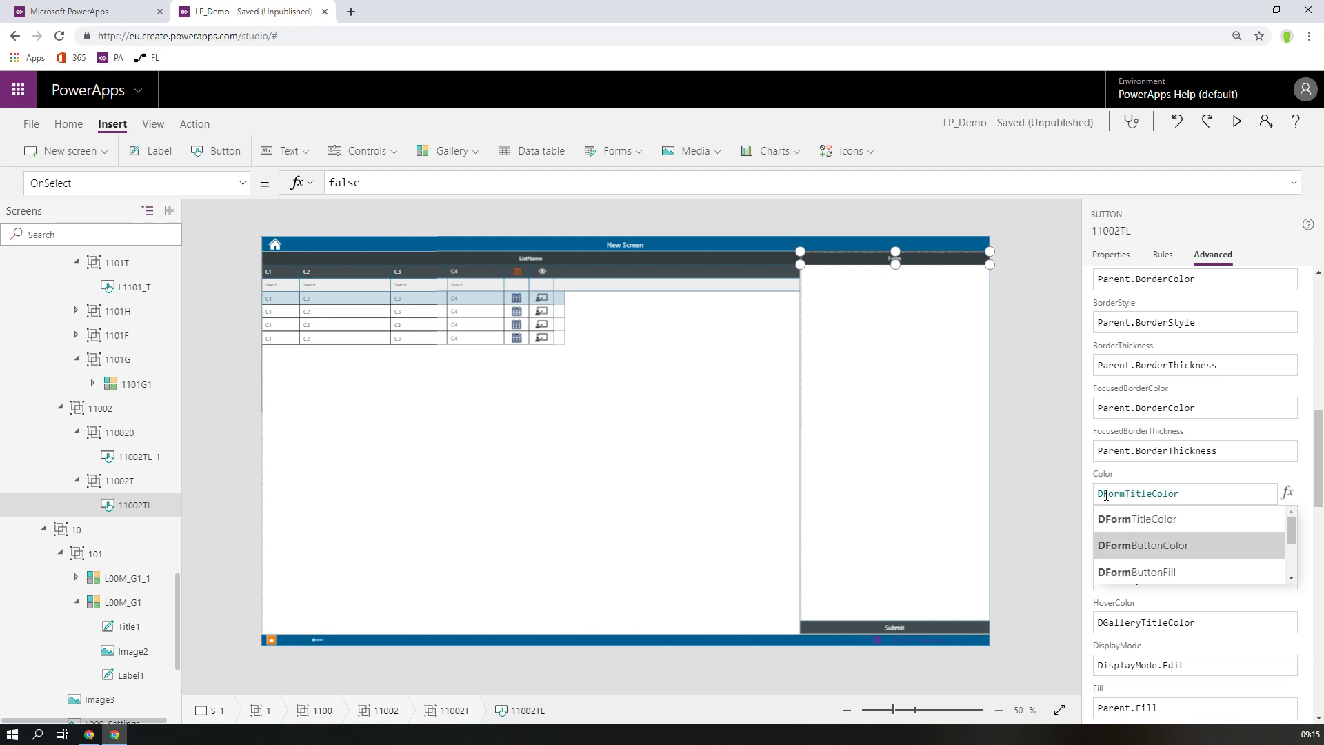
left_click(1171, 545)
left_click(1187, 537)
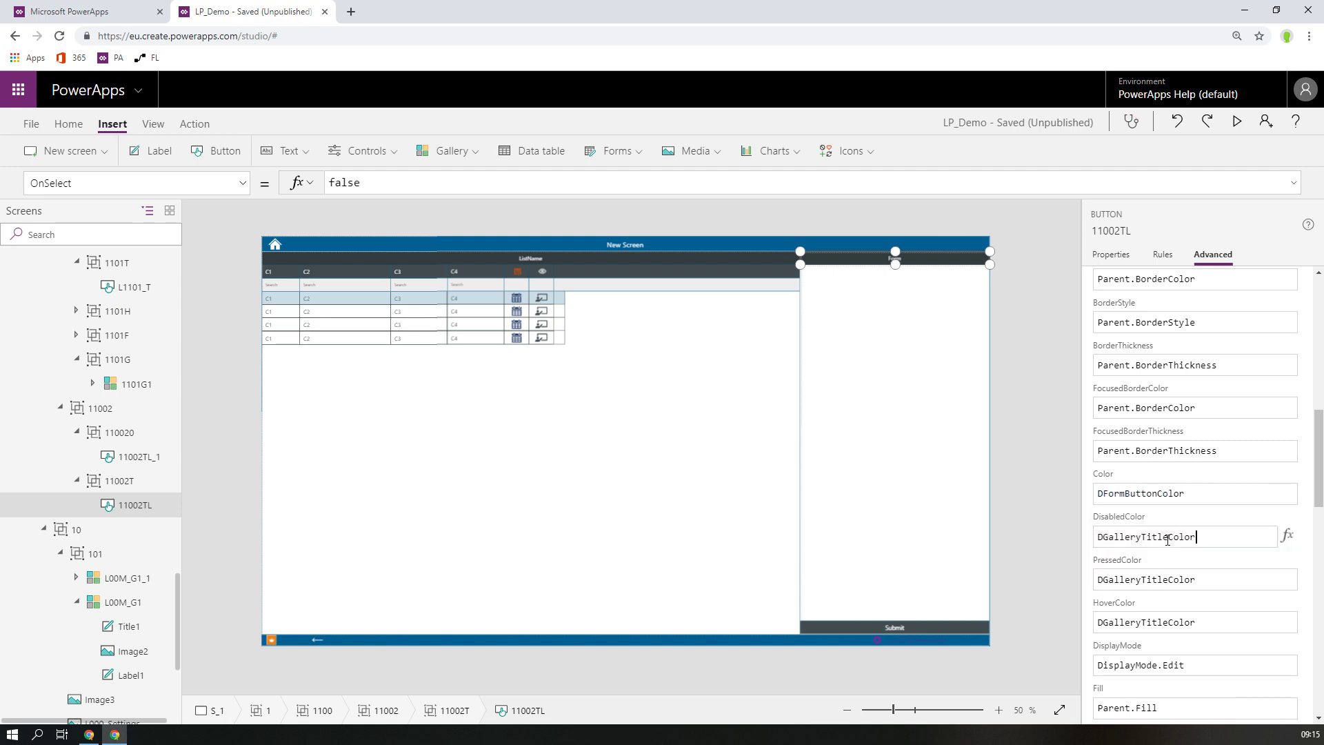
key("ctrl+a")
type("DFormButtonColor")
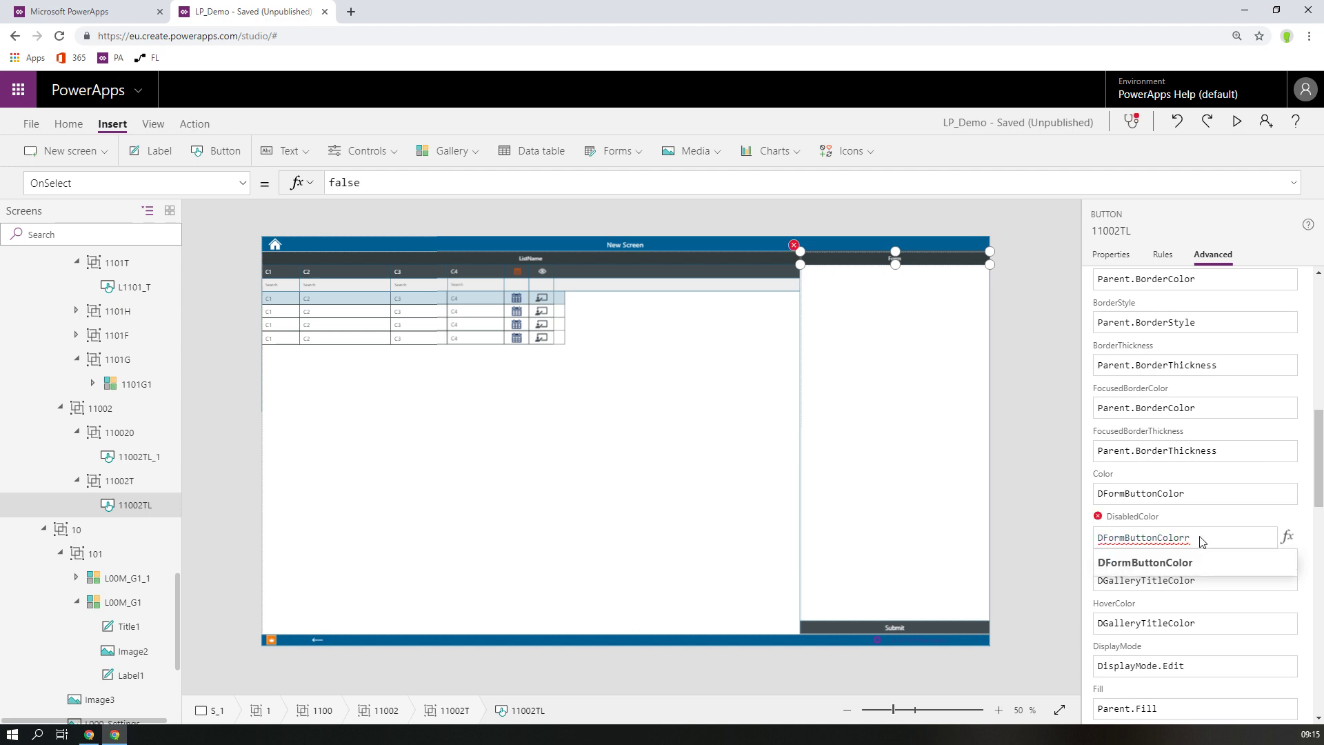
- Set the DisabledColor and Color of the Form title button 11002TL to DFormTitleColor
left_click(1126, 537)
left_click_drag(1126, 537, 1195, 539)
type("Titl")
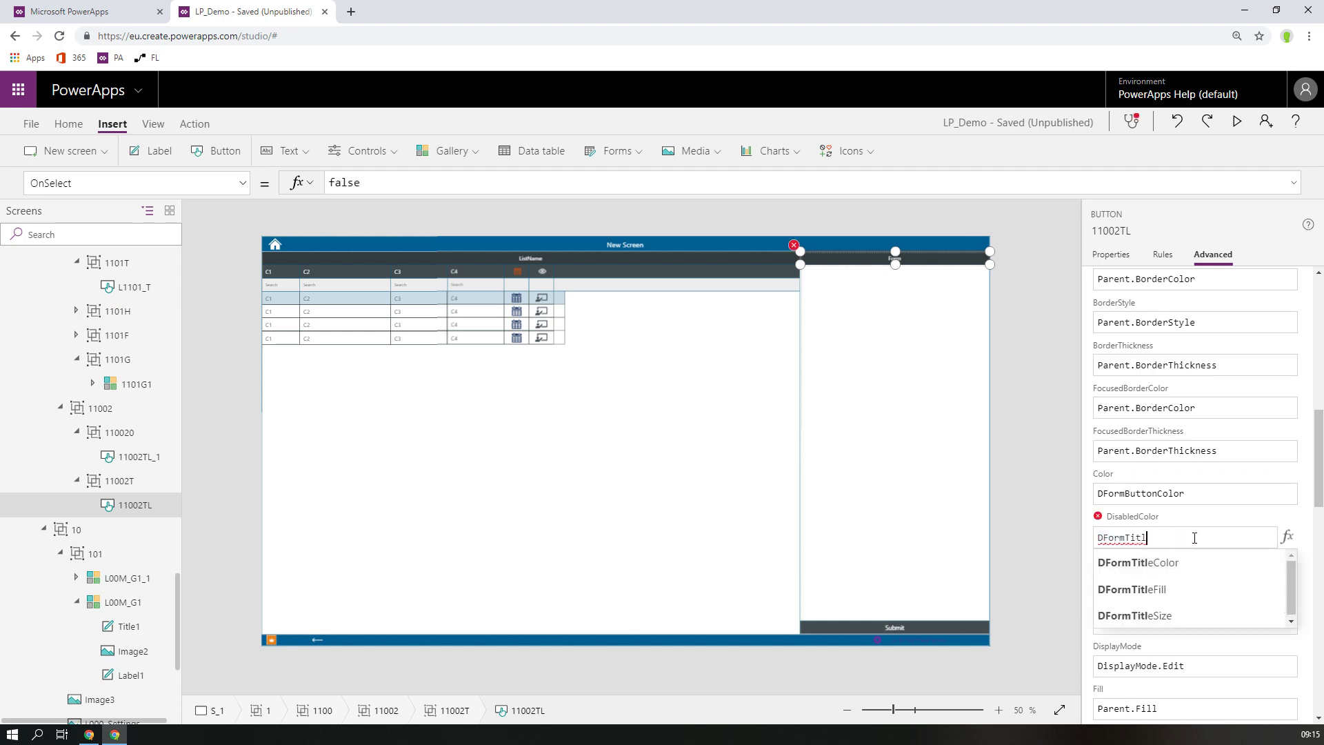
left_click(1172, 562)
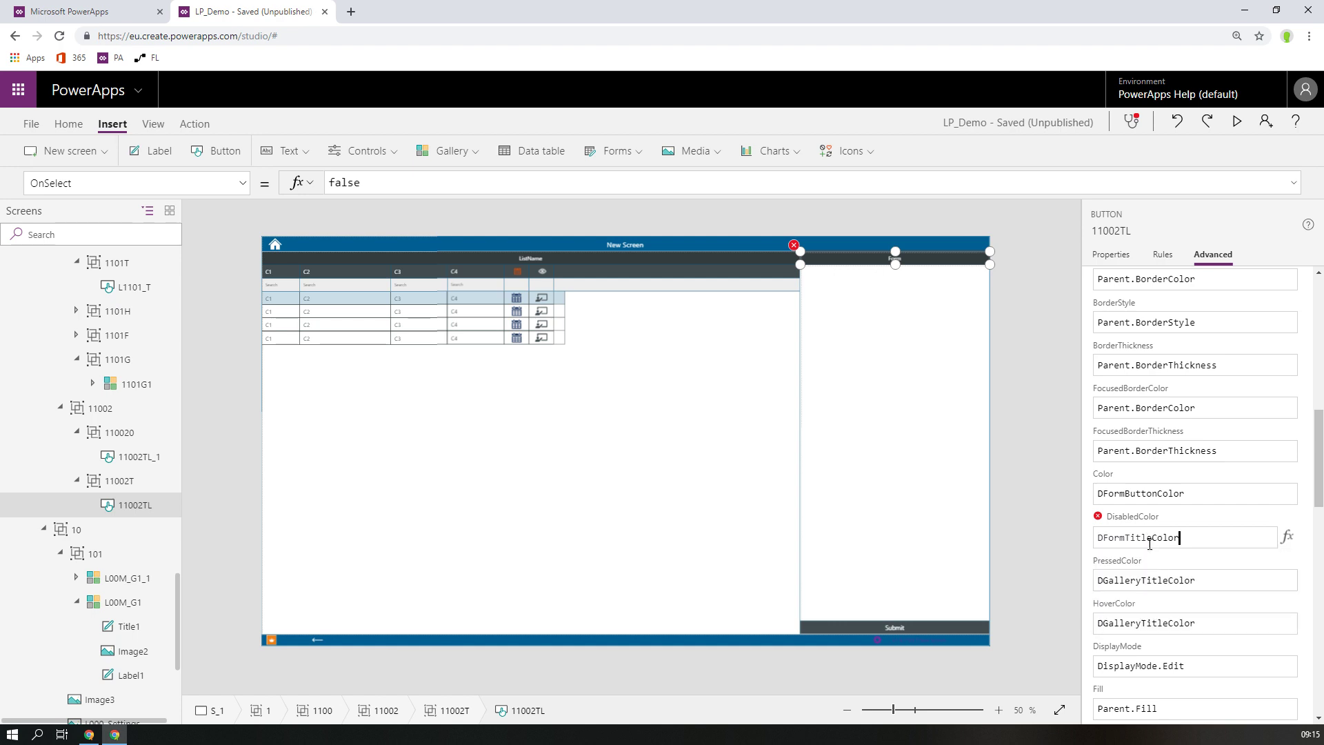
left_click(1182, 493)
left_click_drag(1181, 493, 1061, 491)
type("DFormTitleColor")
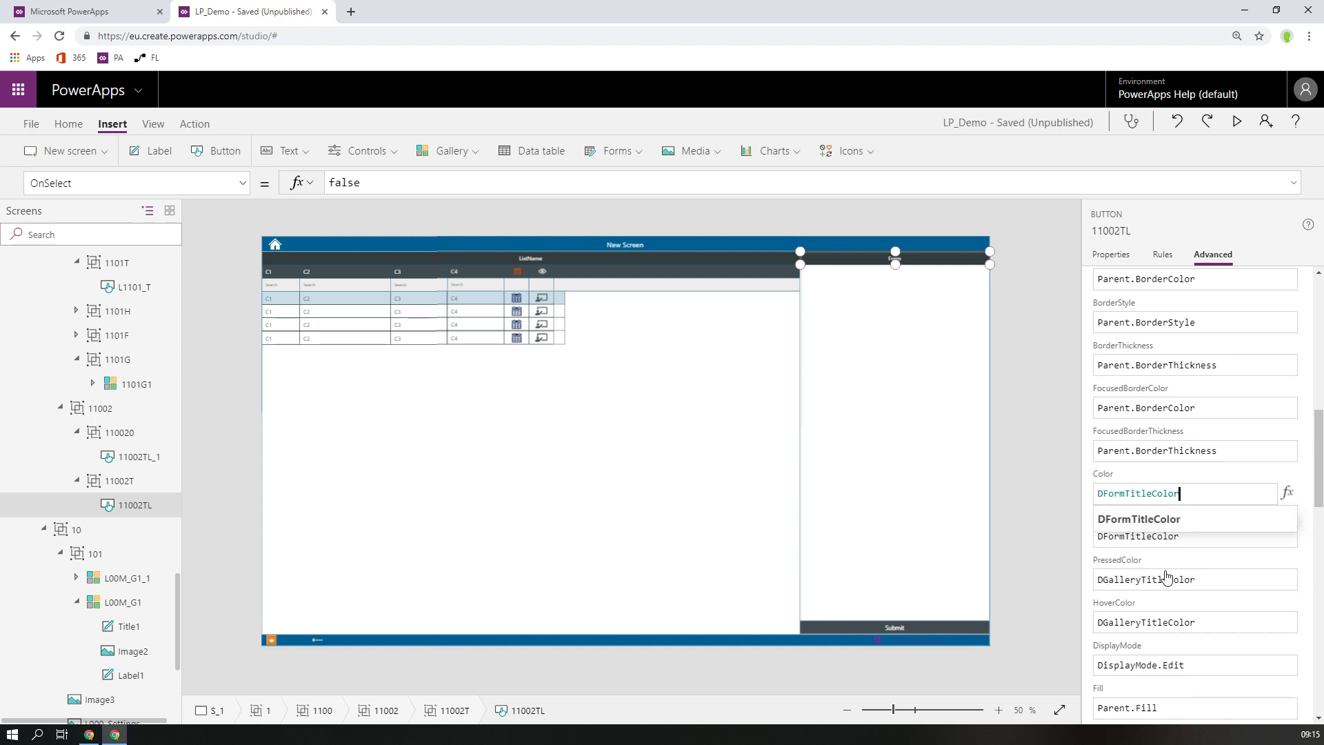
- Set the PressedColor and HoverColor of the Form title button 11002TL to DFormTitleColor
left_click(1187, 579)
left_click_drag(1188, 580, 1081, 573)
type("DFormTitleColor")
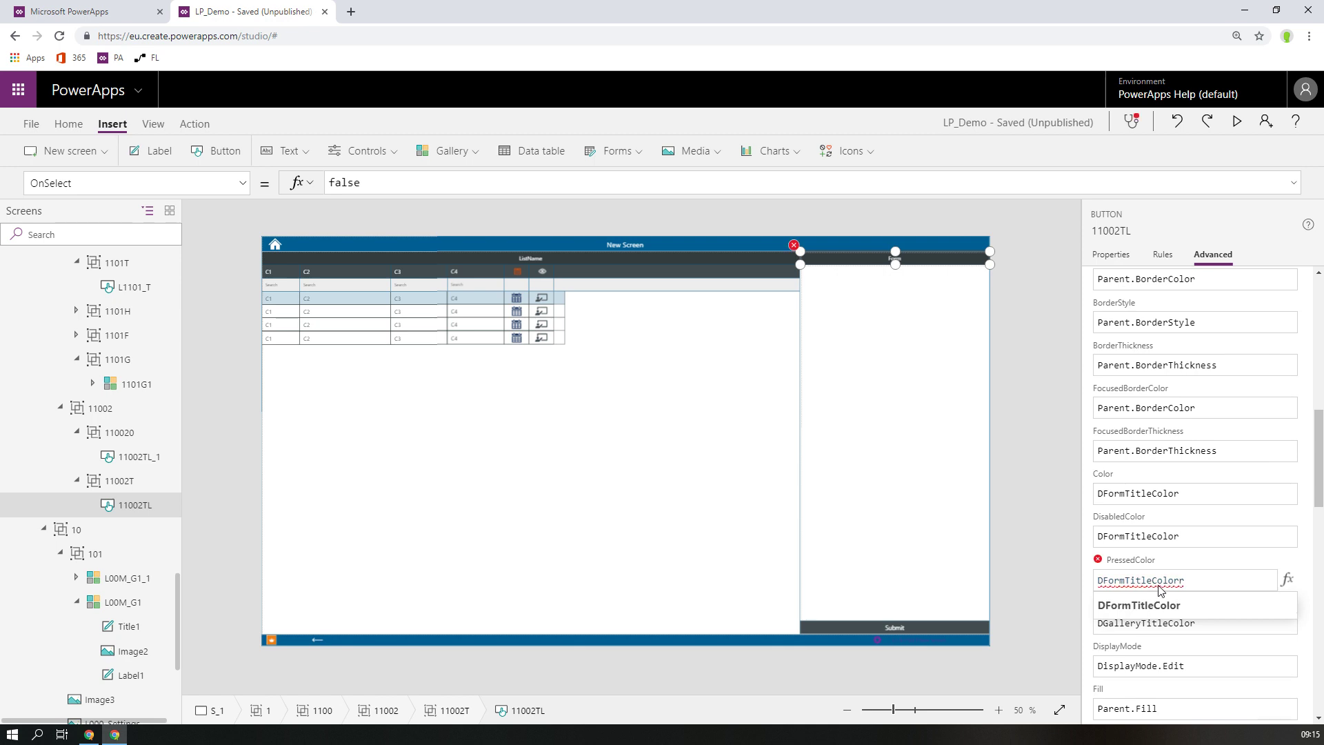
left_click(1164, 622)
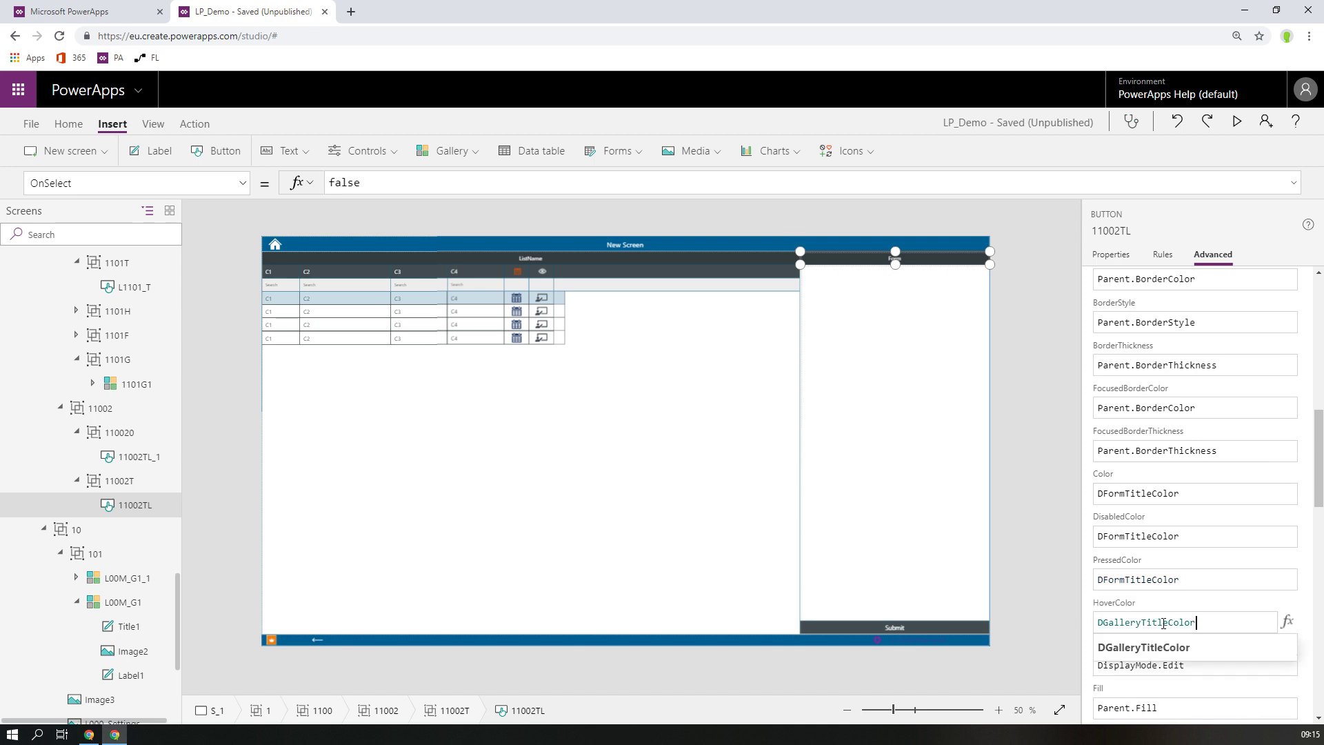
double_click(1164, 623)
type("DFormTitleColor")
- Review the Form title button's design properties and set its Size to DFormTitleSize
scroll(1185, 539, "up", 2)
scroll(1182, 353, "up", 7)
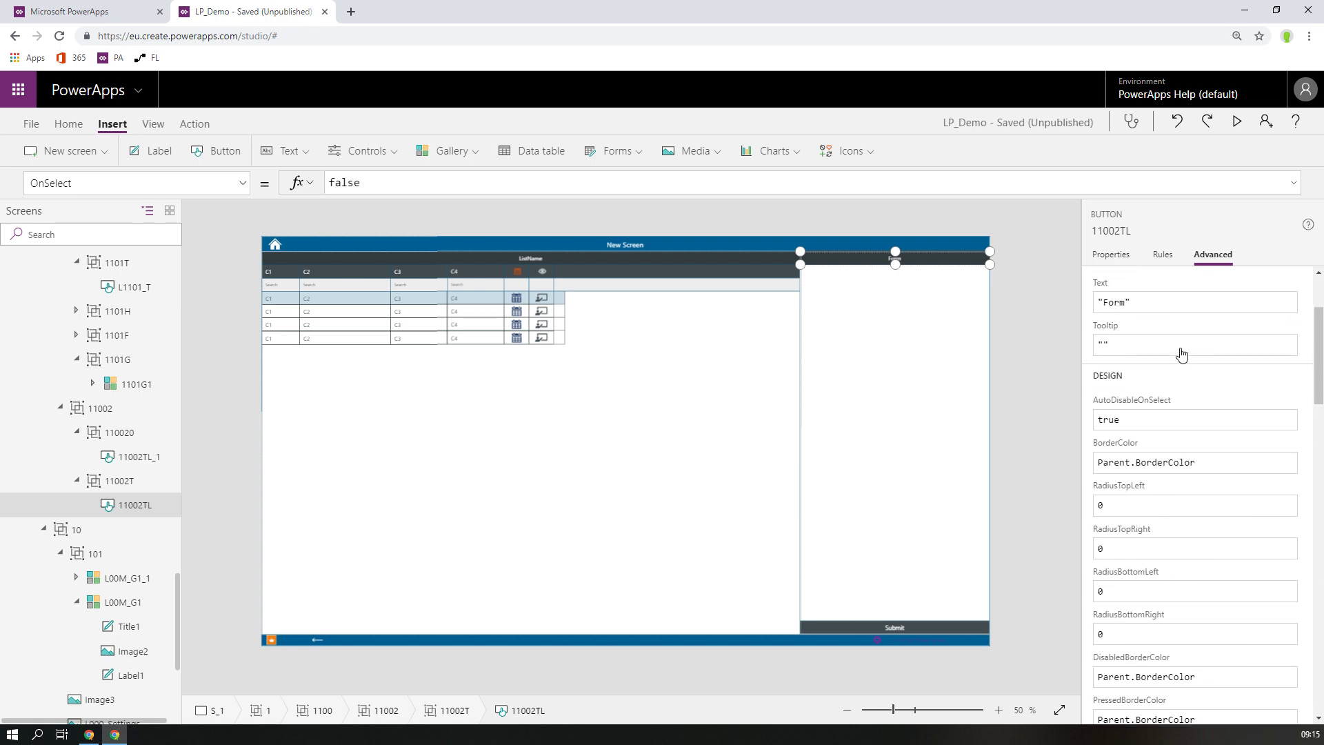
scroll(1182, 353, "down", 13)
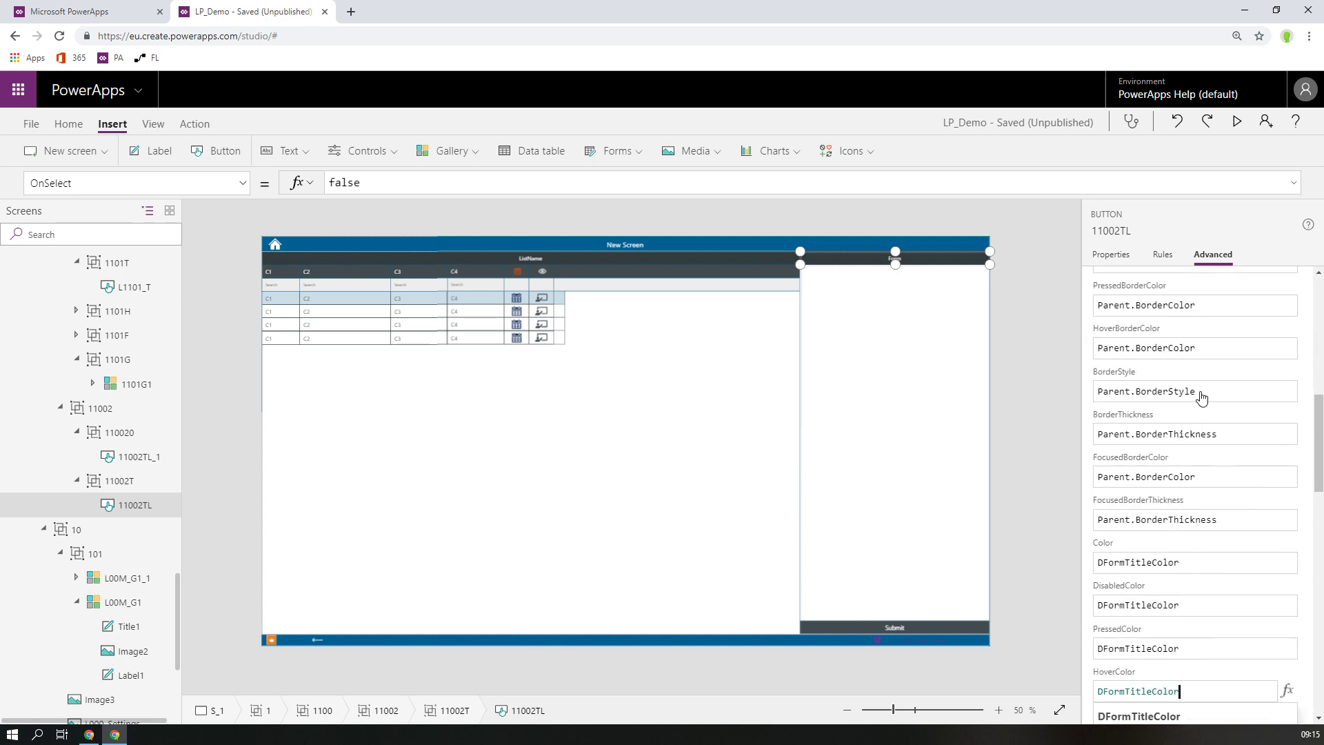
scroll(1201, 398, "down", 6)
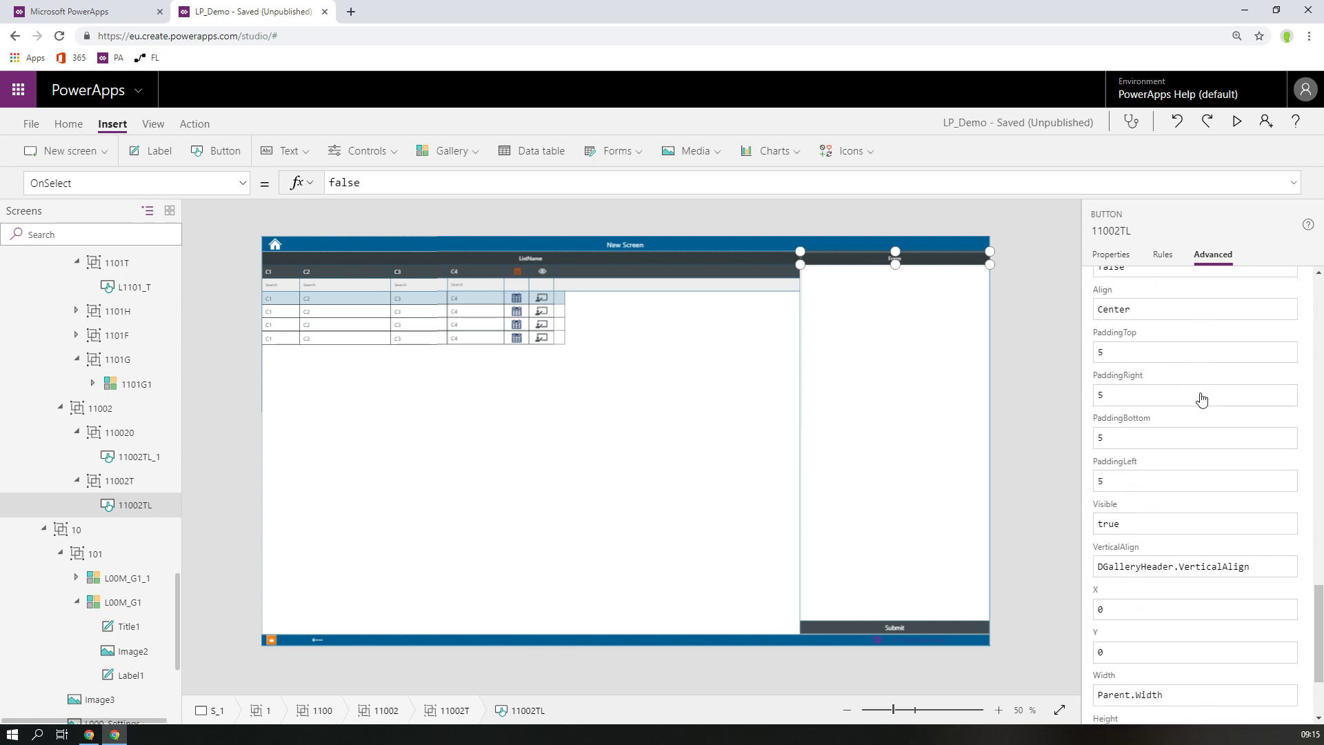
scroll(1200, 398, "up", 2)
left_click_drag(1143, 371, 1110, 374)
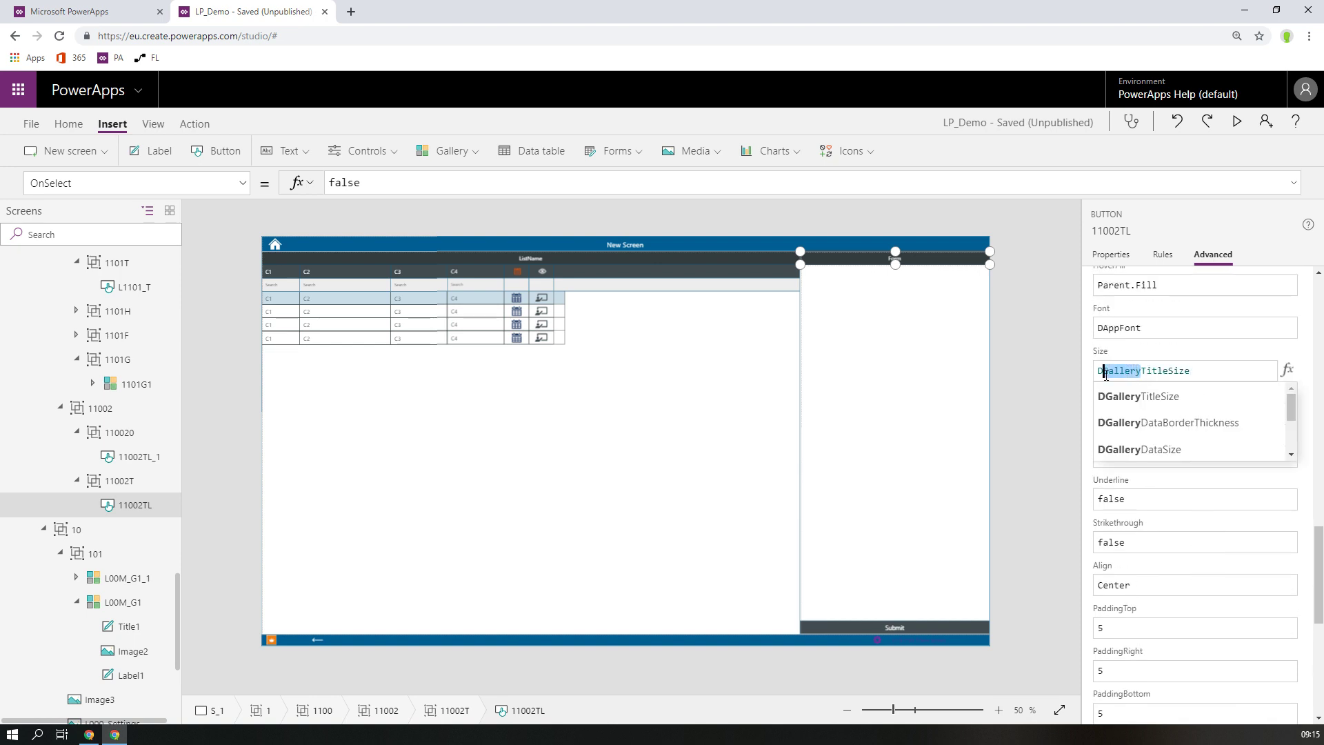
type("Form")
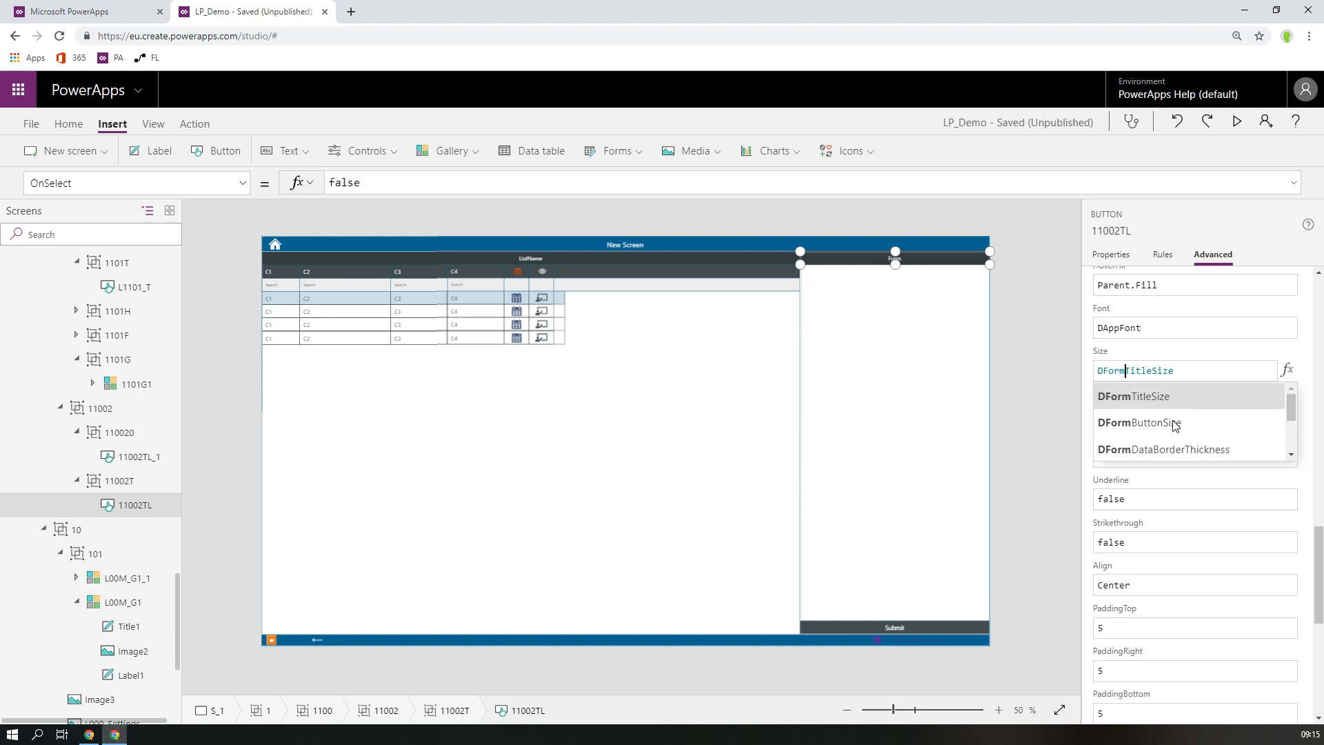
- Preview the screen with the list and form areas, and return to editing
scroll(1165, 551, "down", 6)
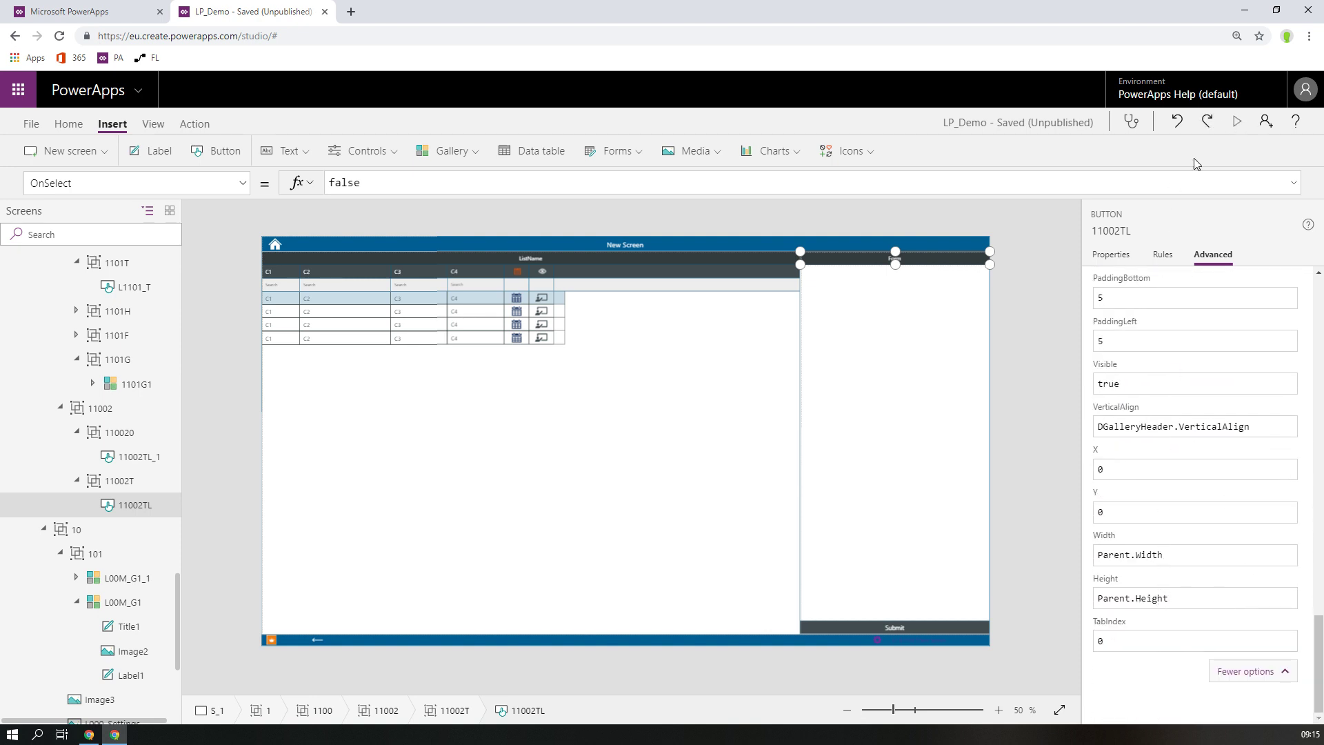
key("F5")
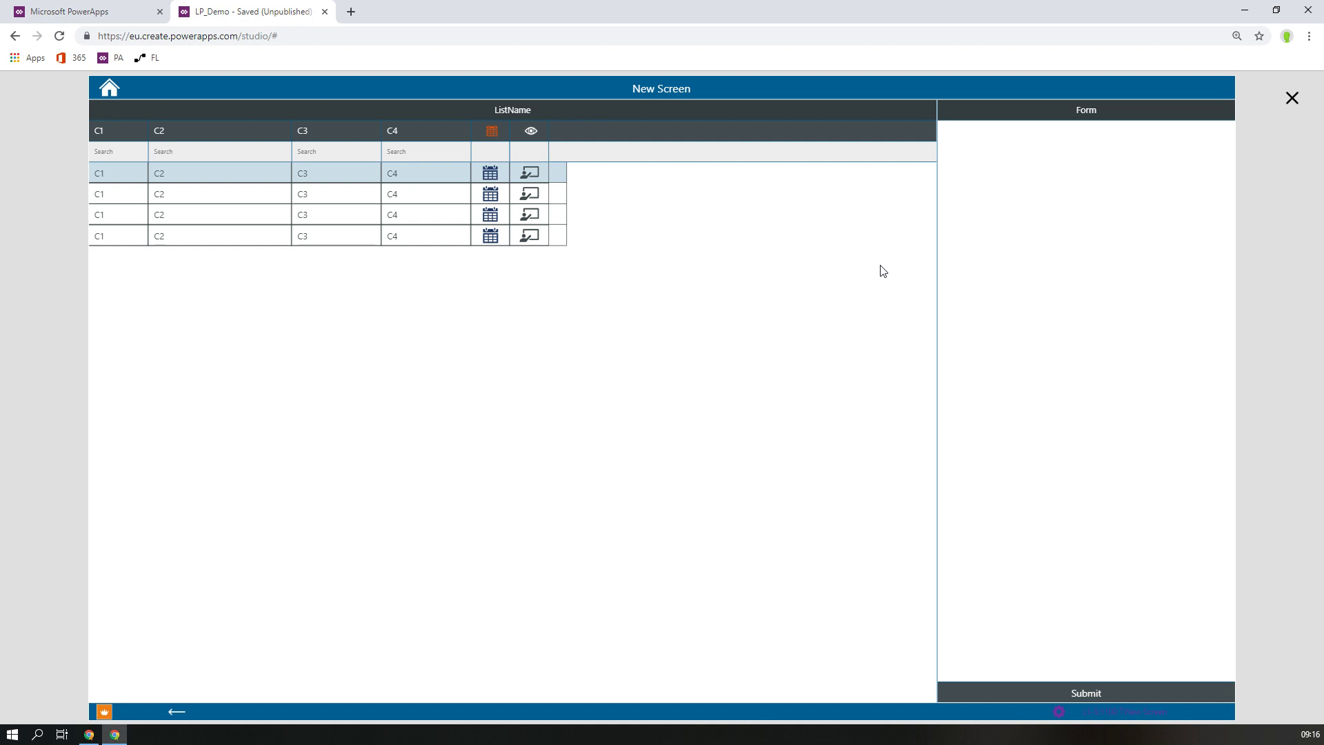
left_click(1291, 98)
- Expand gallery 1101G1 and examine the design properties of its row label 1101G10, including the Width formula
left_click(543, 310)
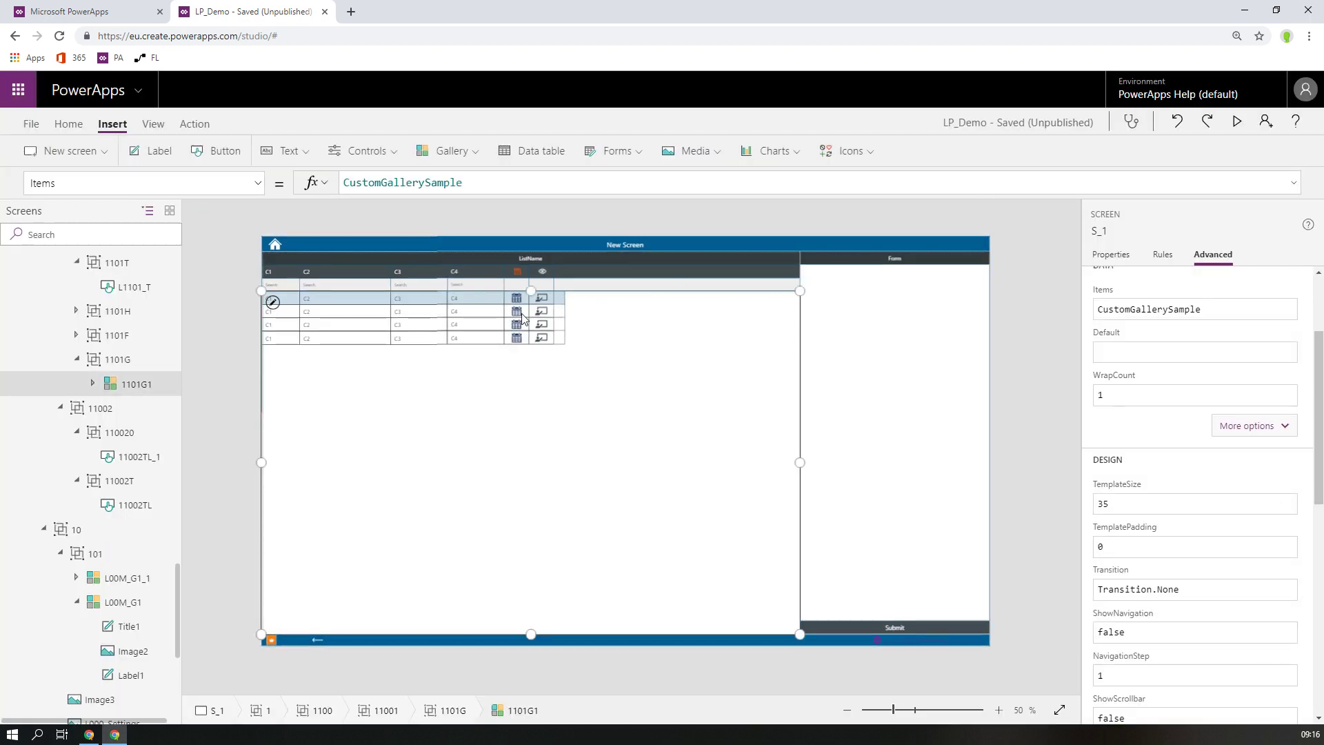
left_click(92, 384)
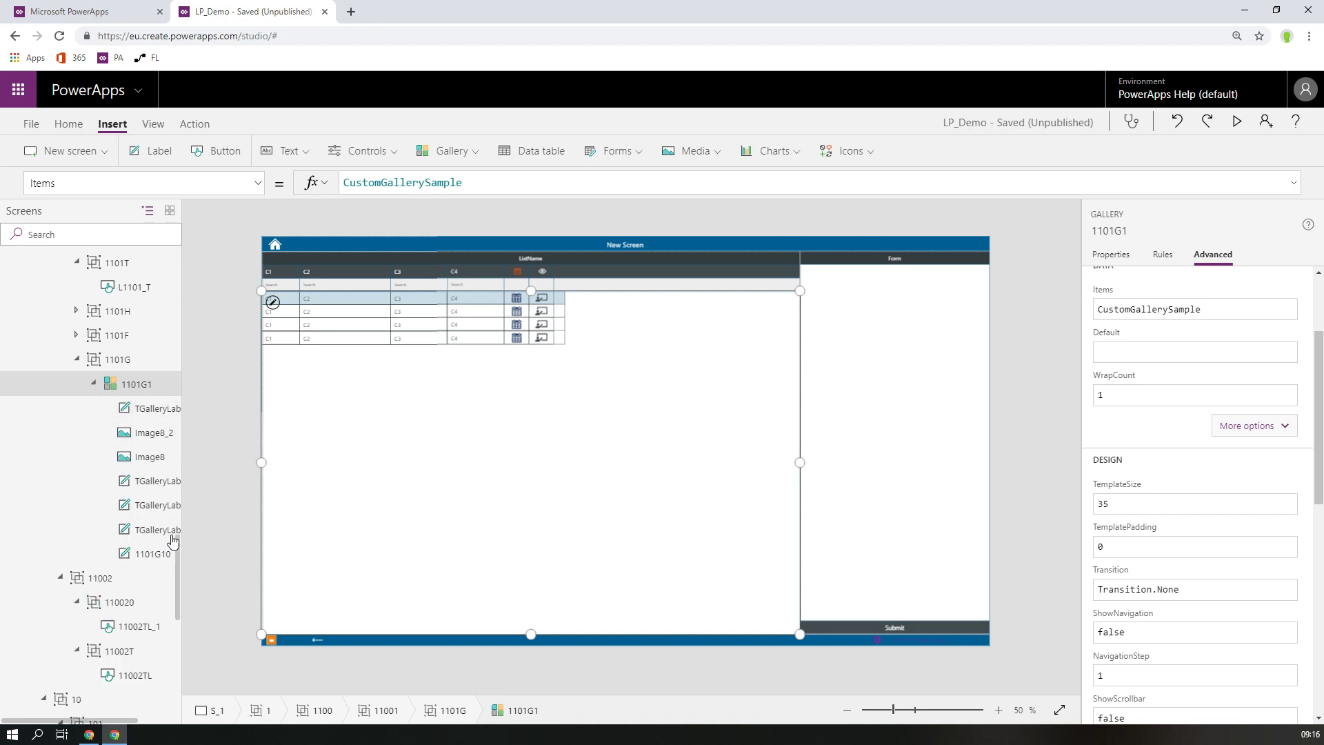
left_click(157, 553)
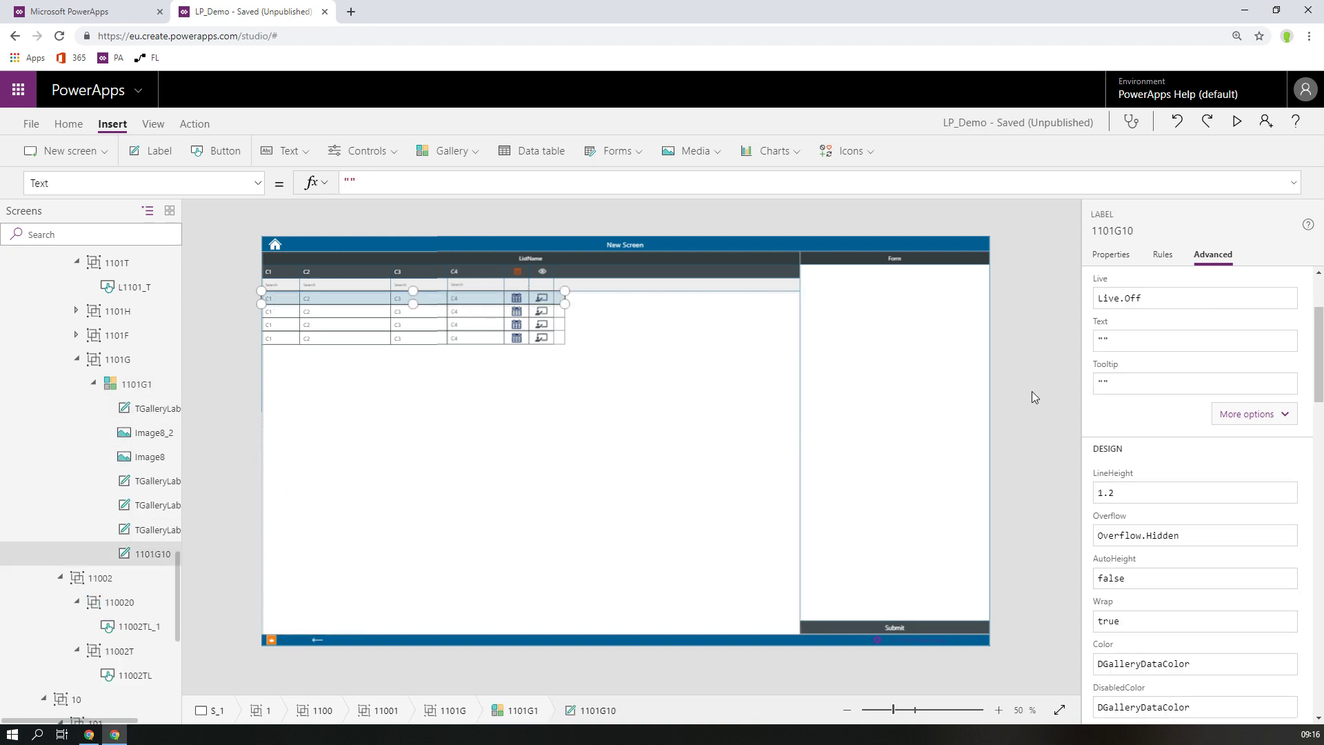
scroll(1173, 606, "down", 8)
scroll(1175, 613, "down", 5)
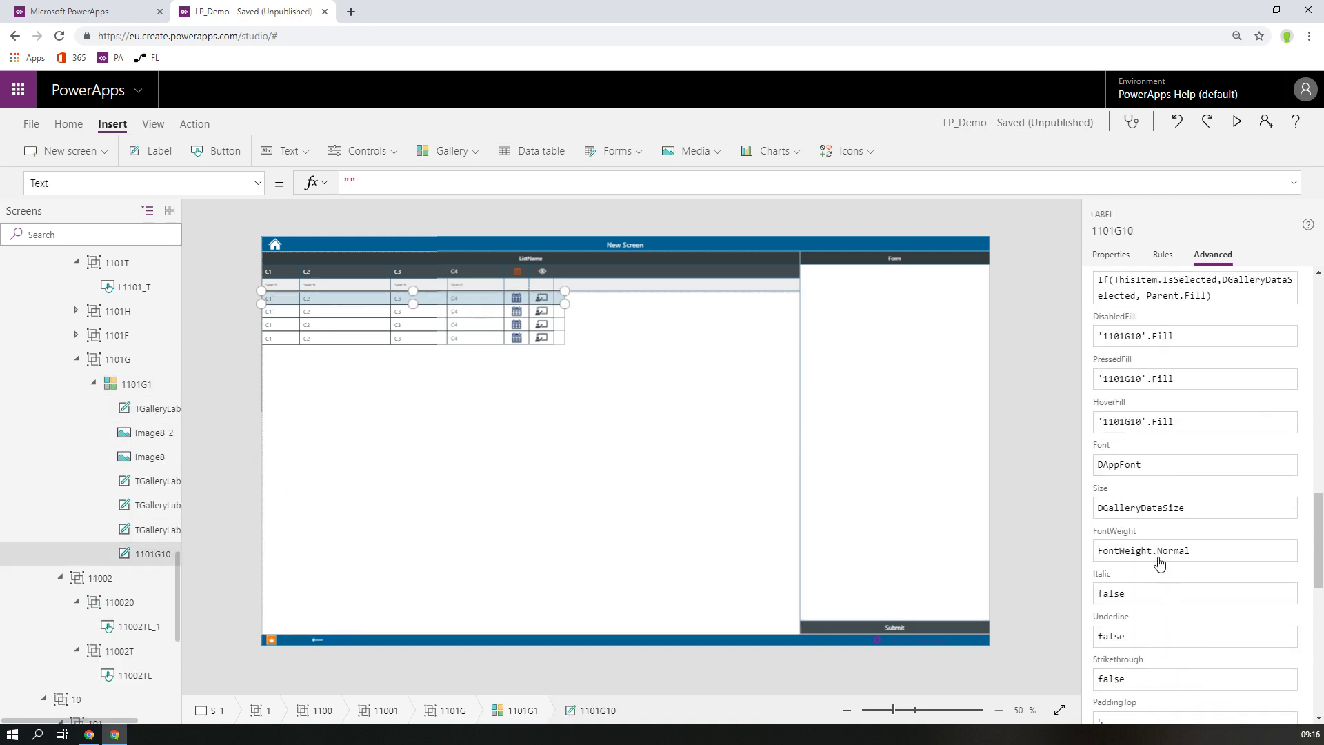
scroll(1142, 574, "down", 4)
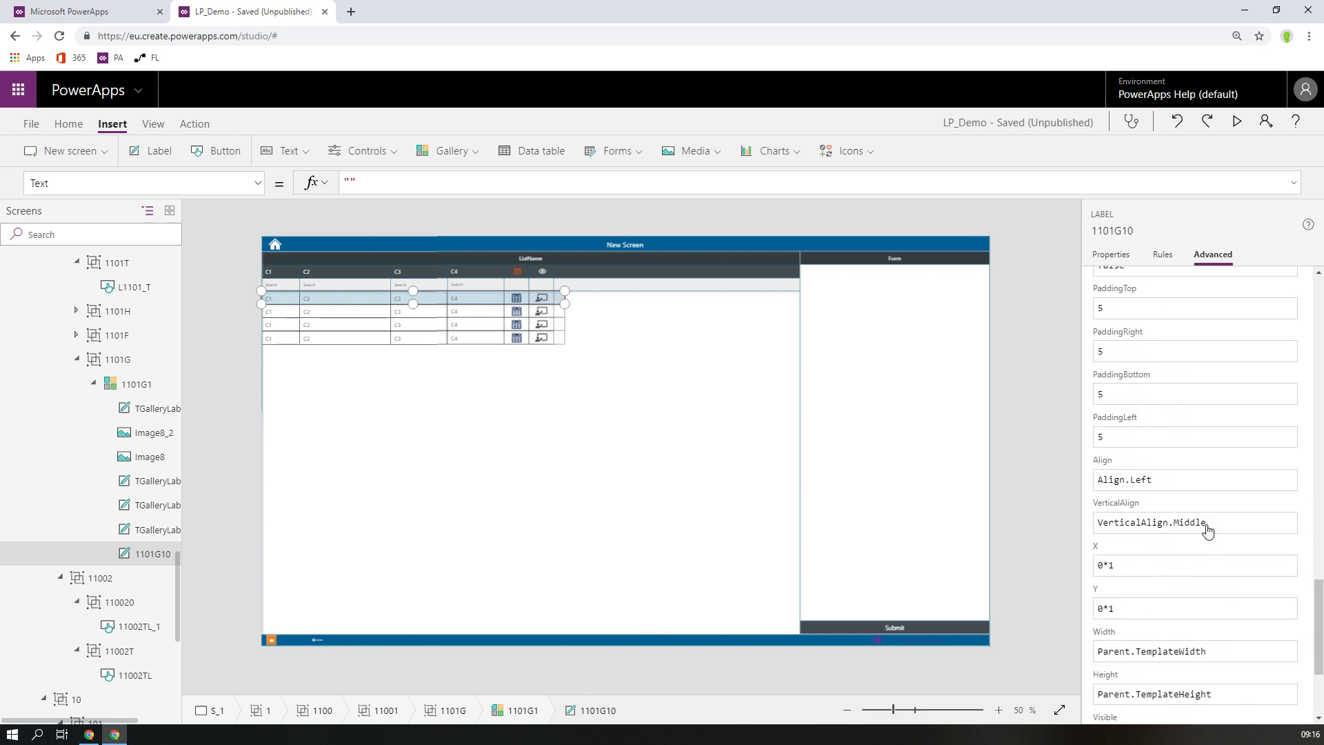
scroll(1176, 614, "down", 3)
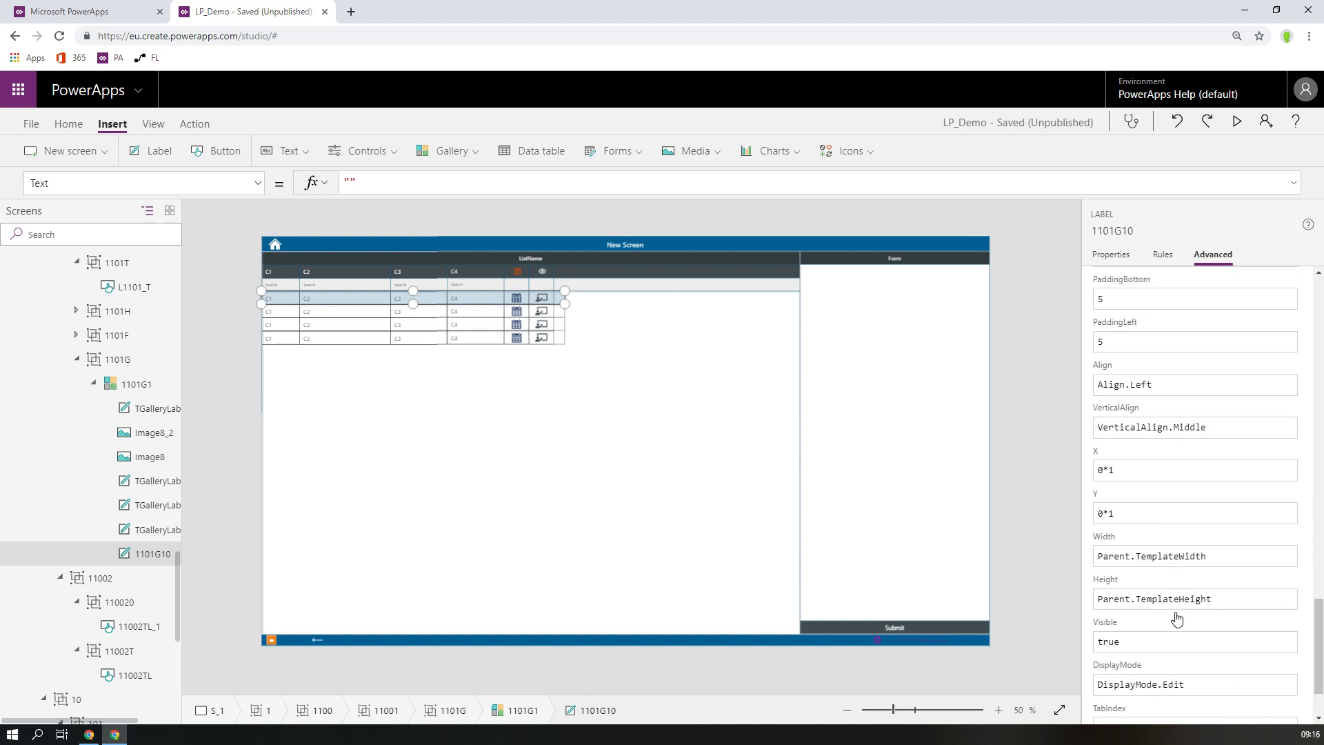
left_click(1219, 516)
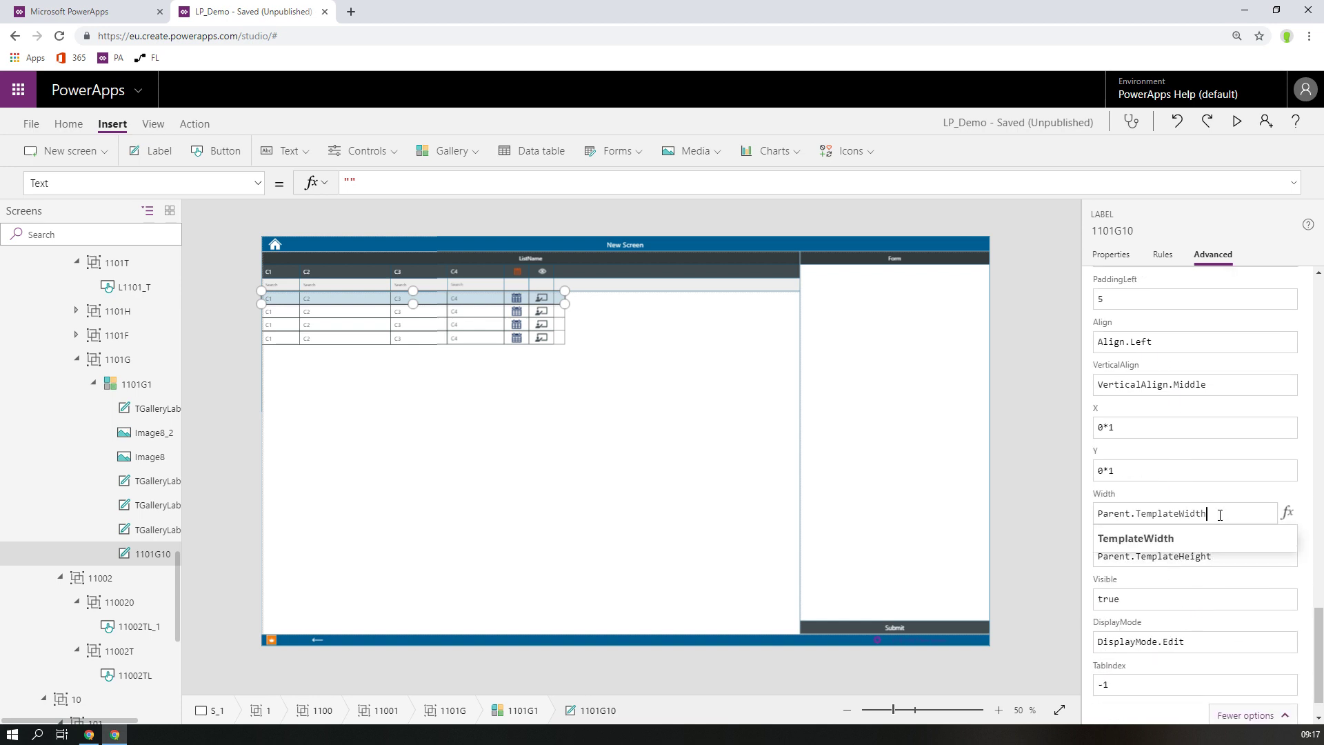
- Examine the size, position and template size settings of gallery 1101G1 against its row label 1101G10
left_click(149, 385)
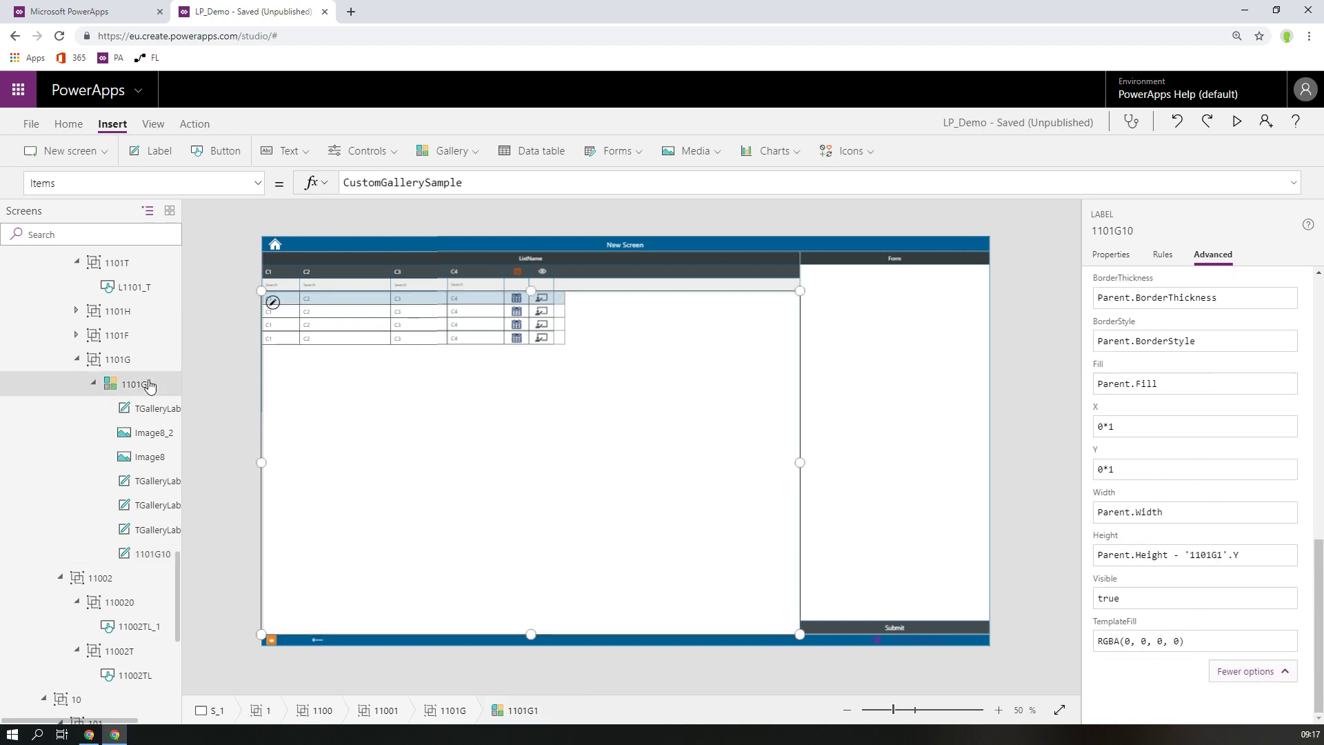
left_click(142, 554)
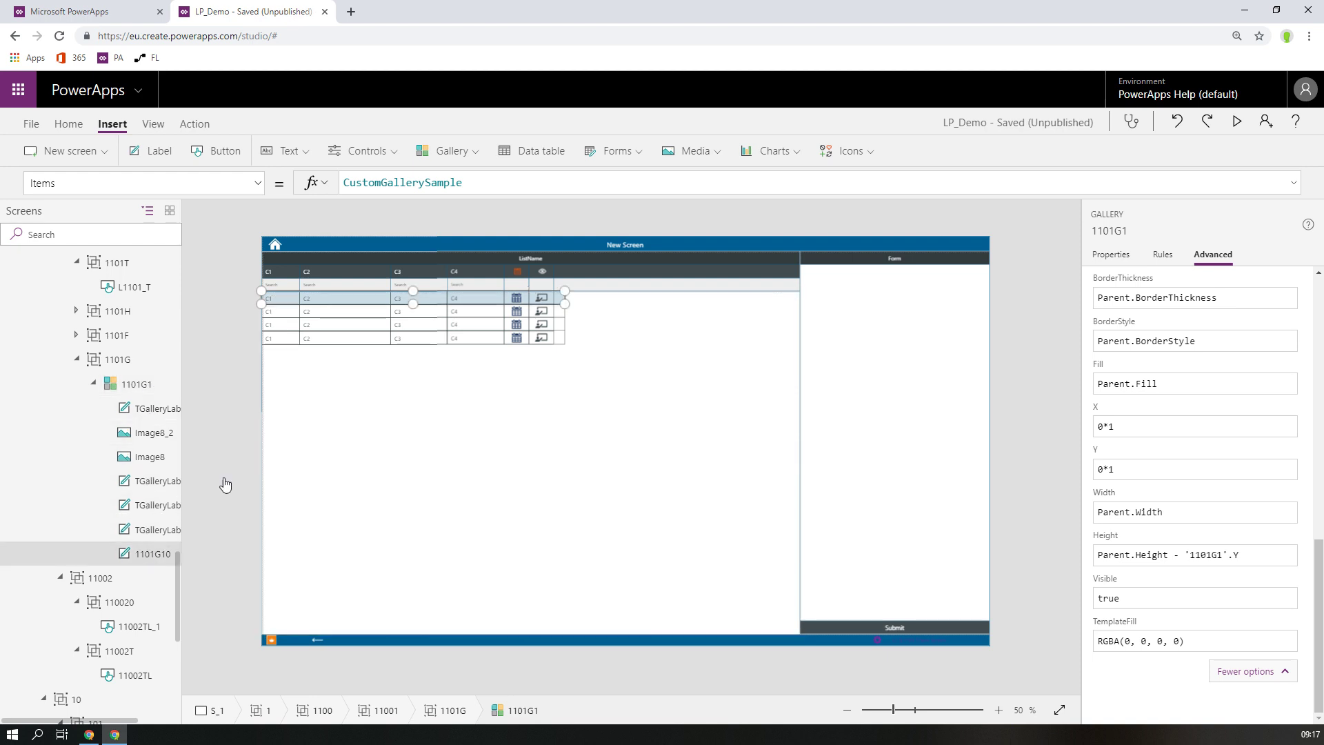
left_click(552, 358)
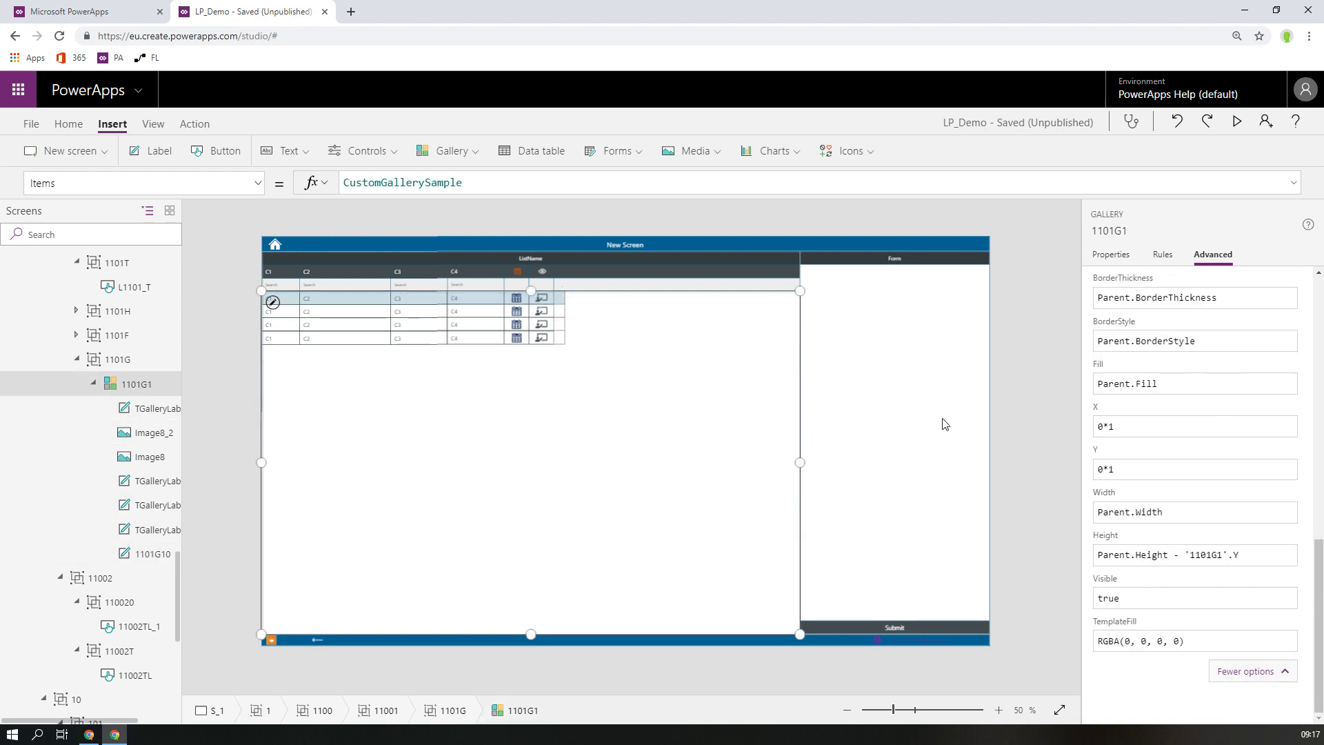
scroll(1217, 467, "up", 7)
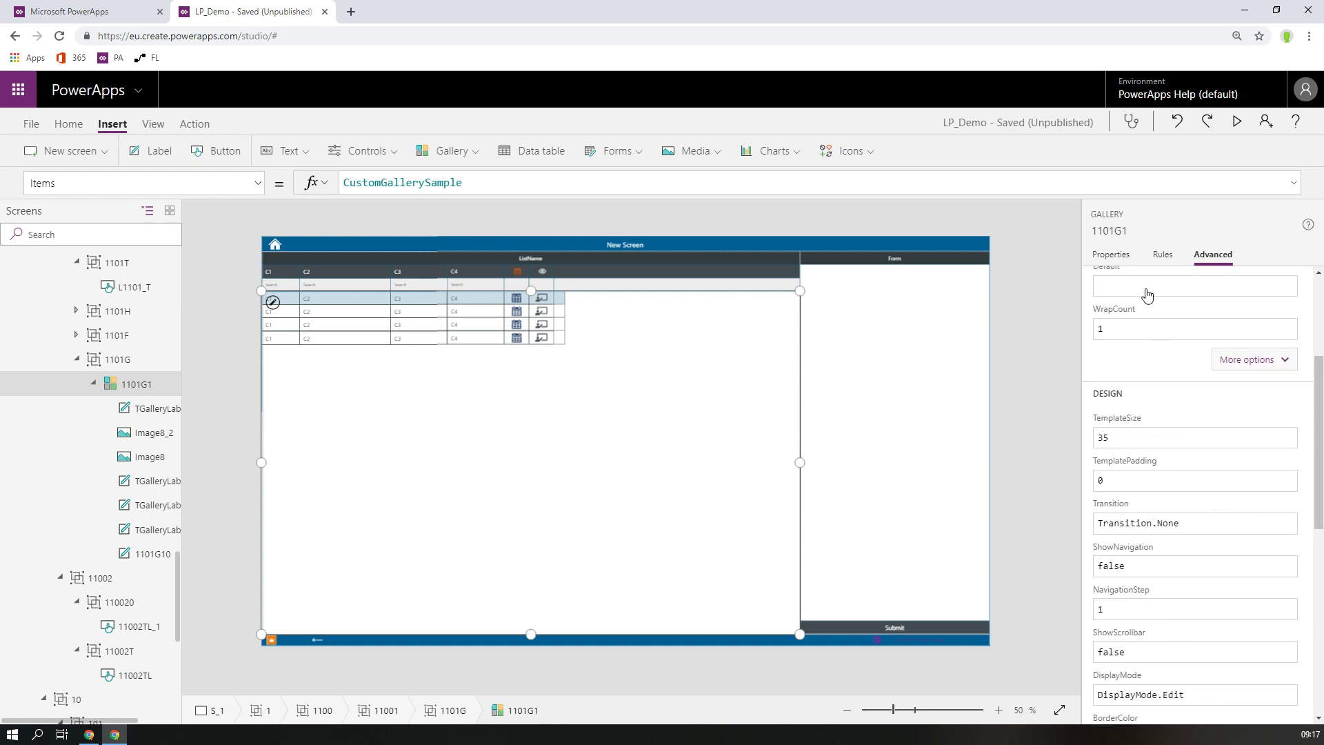
left_click(1126, 255)
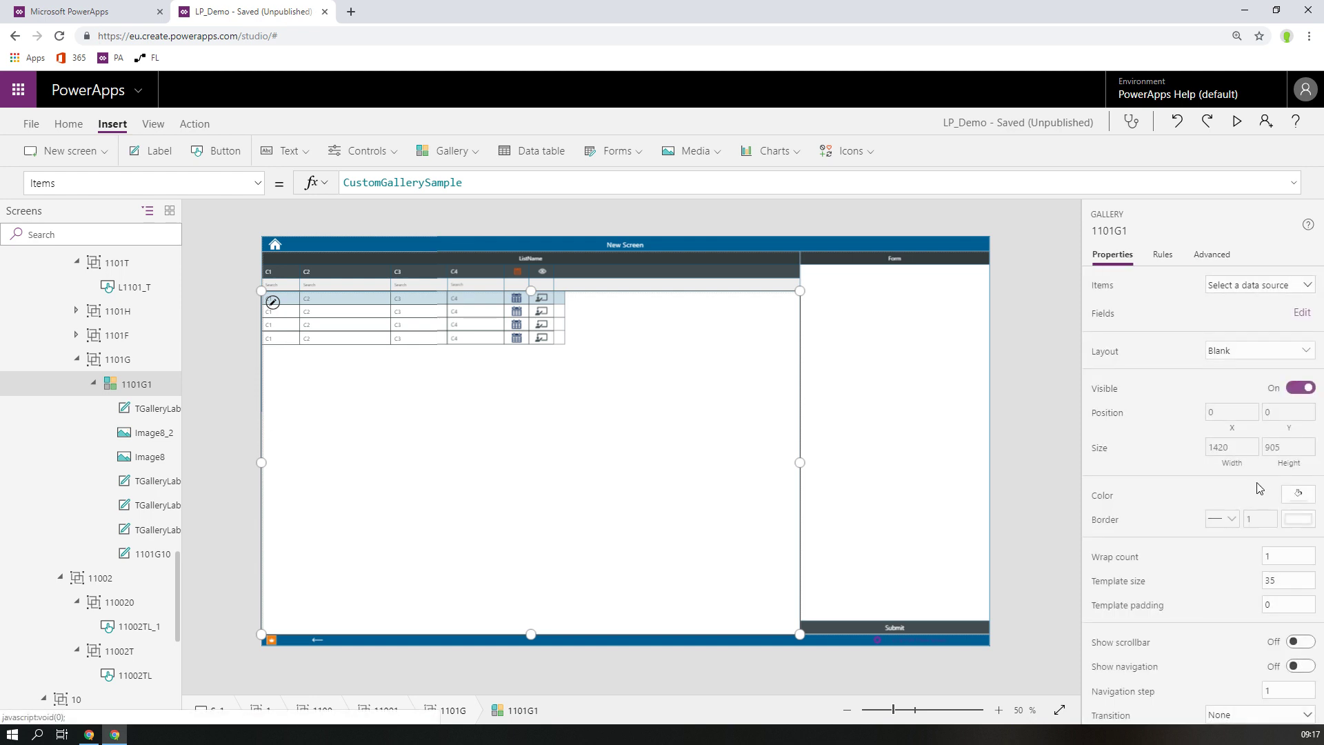
left_click(1293, 581)
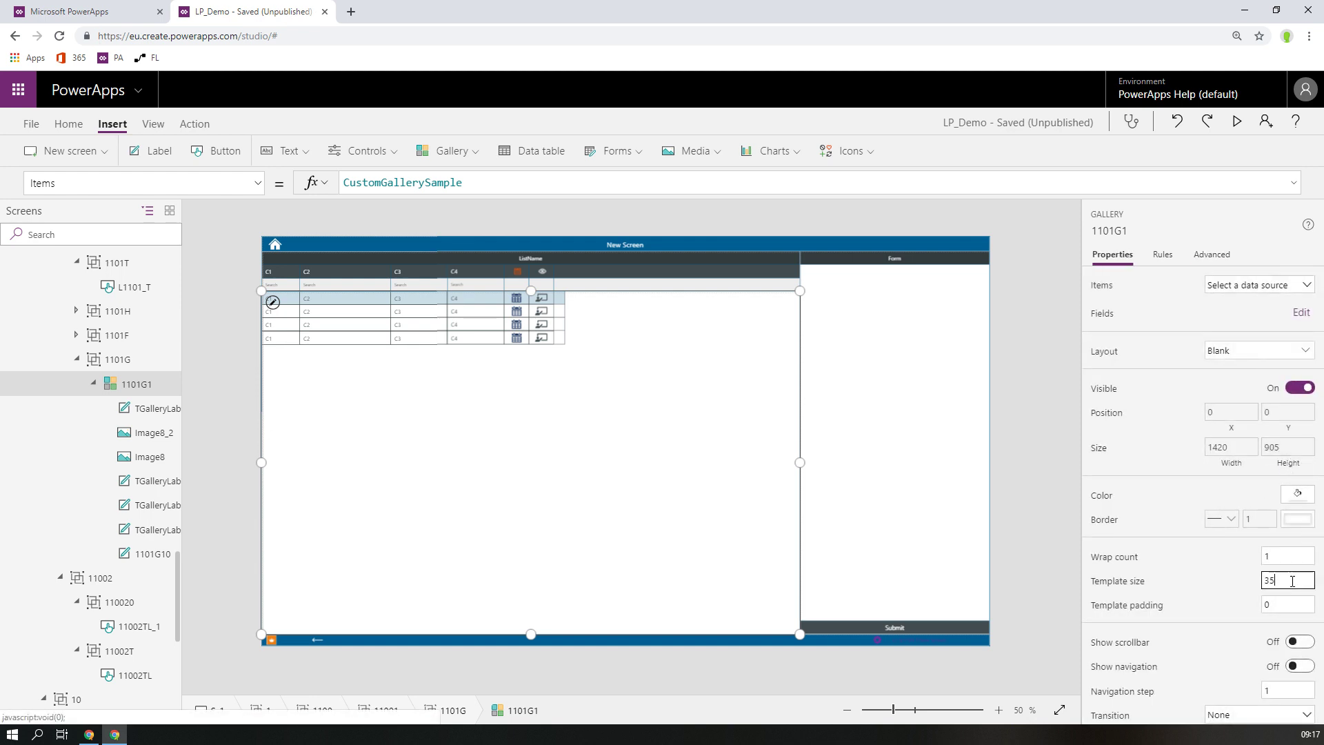
- Inspect the size and position of the C4 label and the row label 1101G10 inside gallery 1101G1
left_click(544, 300)
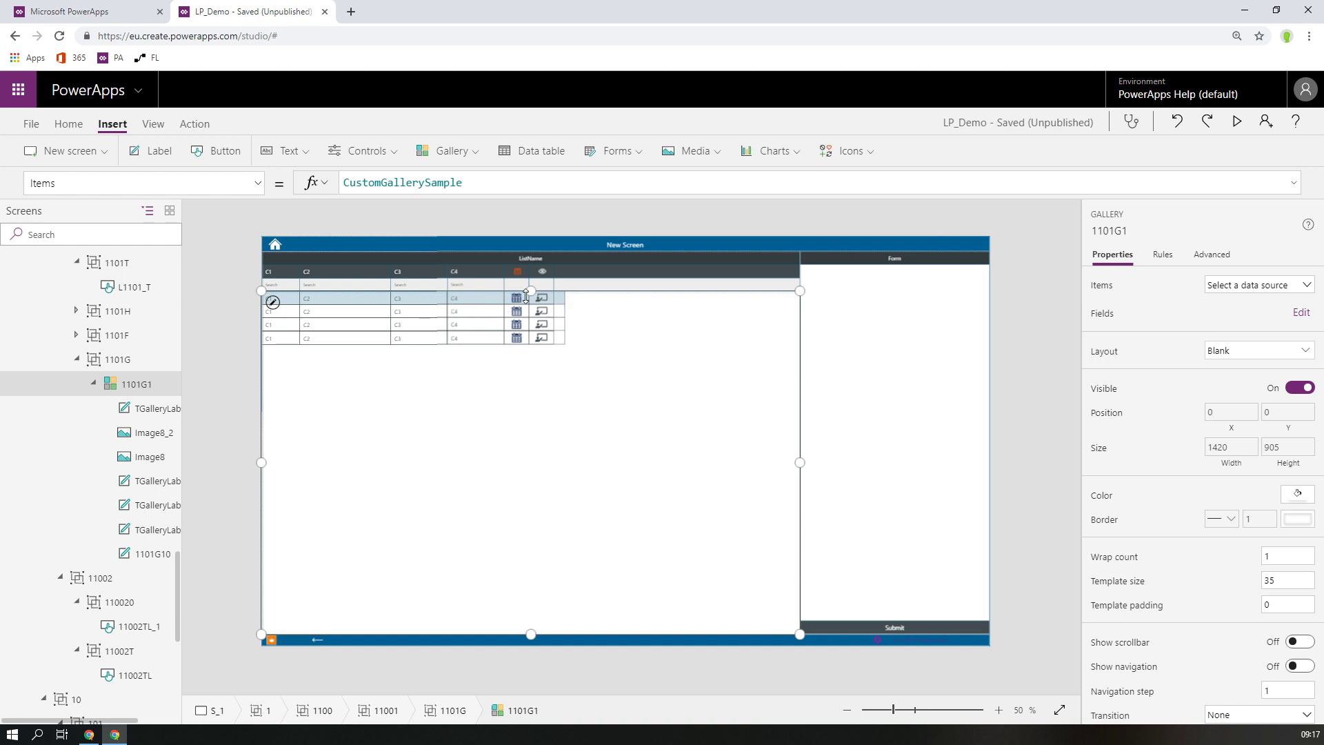
left_click(560, 304)
left_click(155, 408)
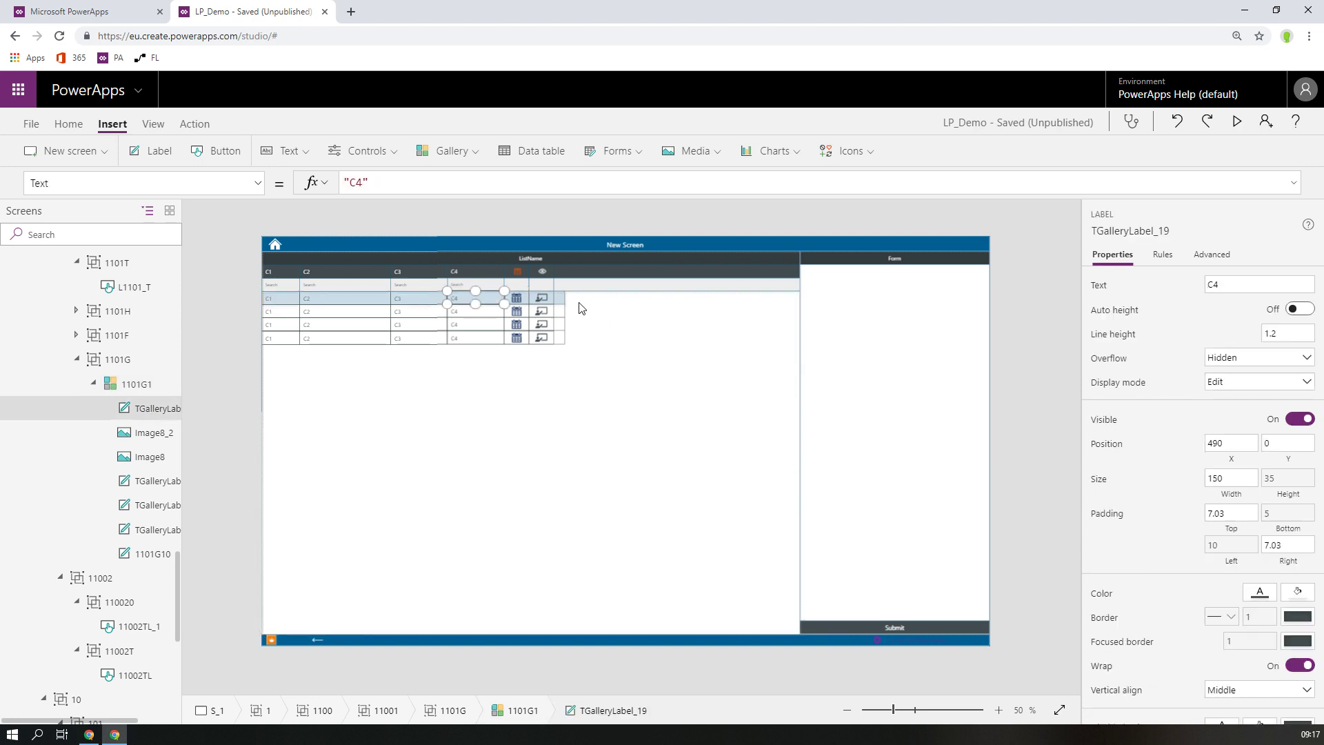
left_click(578, 306)
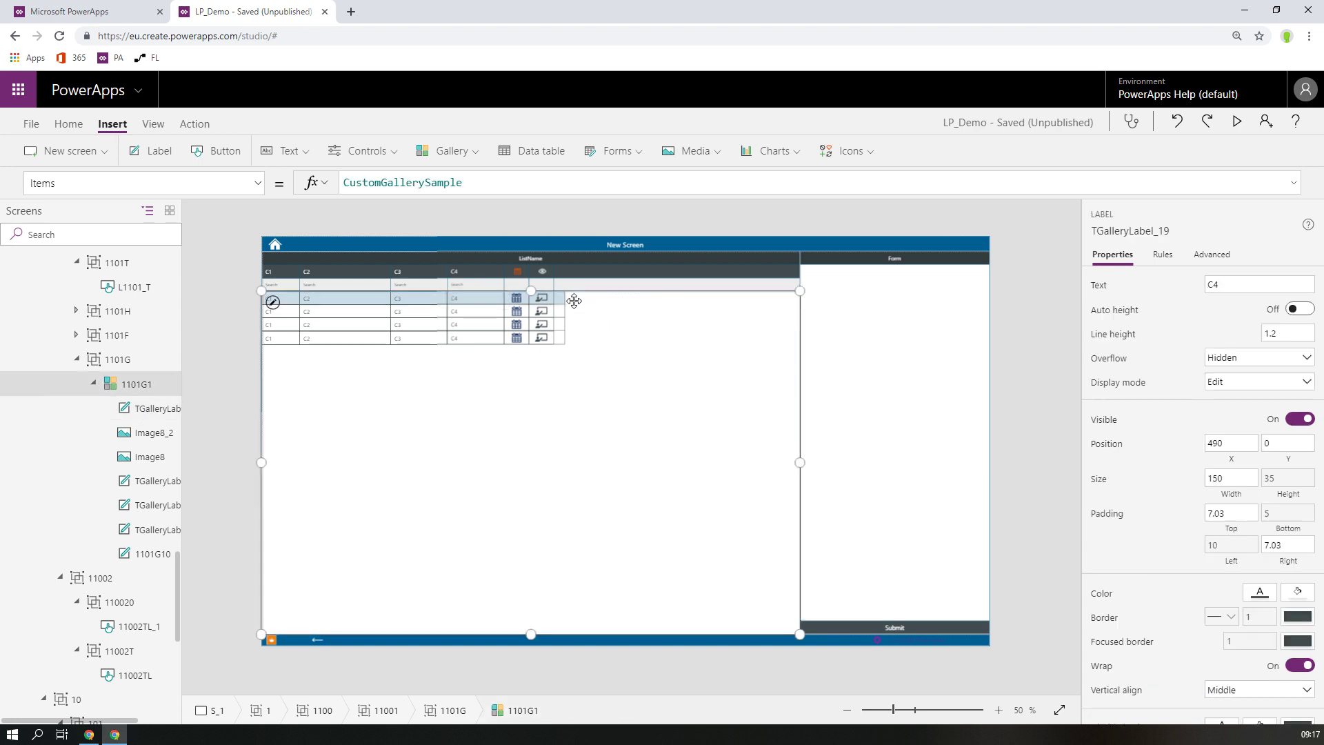
left_click(177, 552)
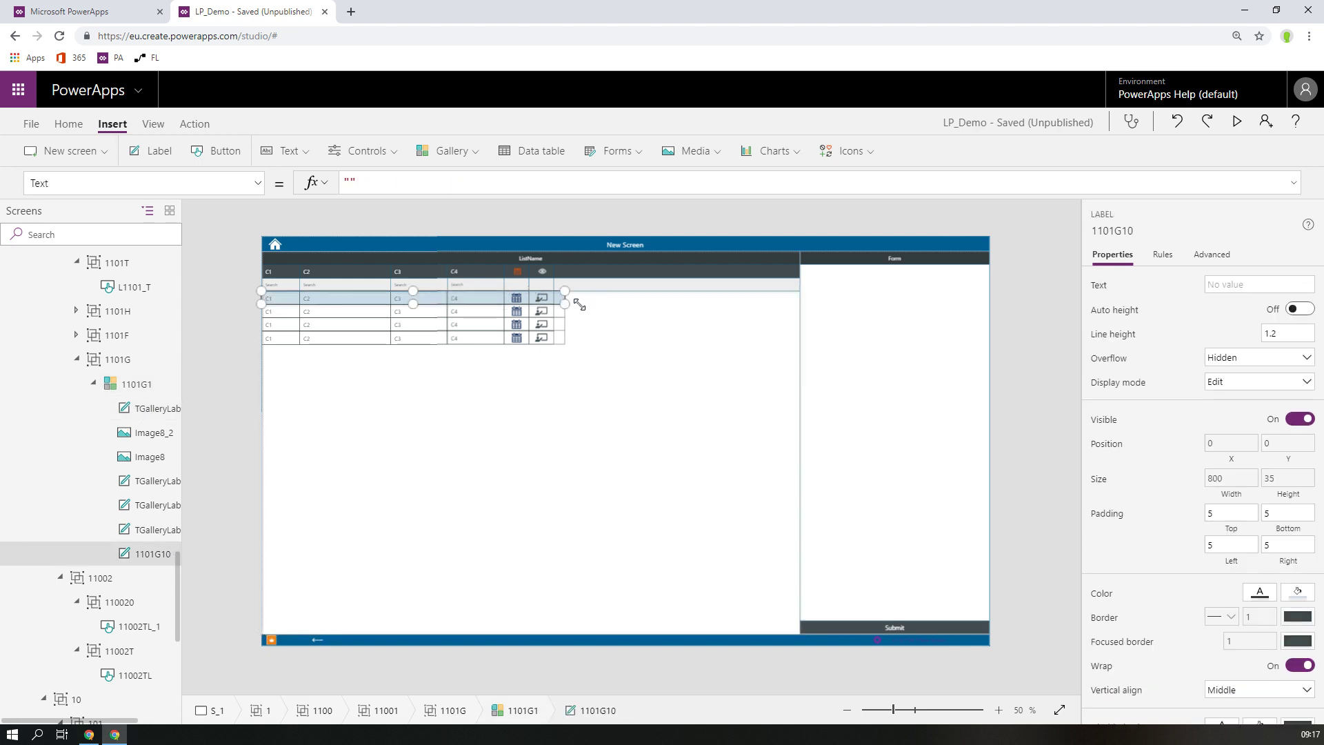
- Compare the size and position settings of gallery 1101G1, its row label 1101G10 and form group 11002
left_click(524, 418)
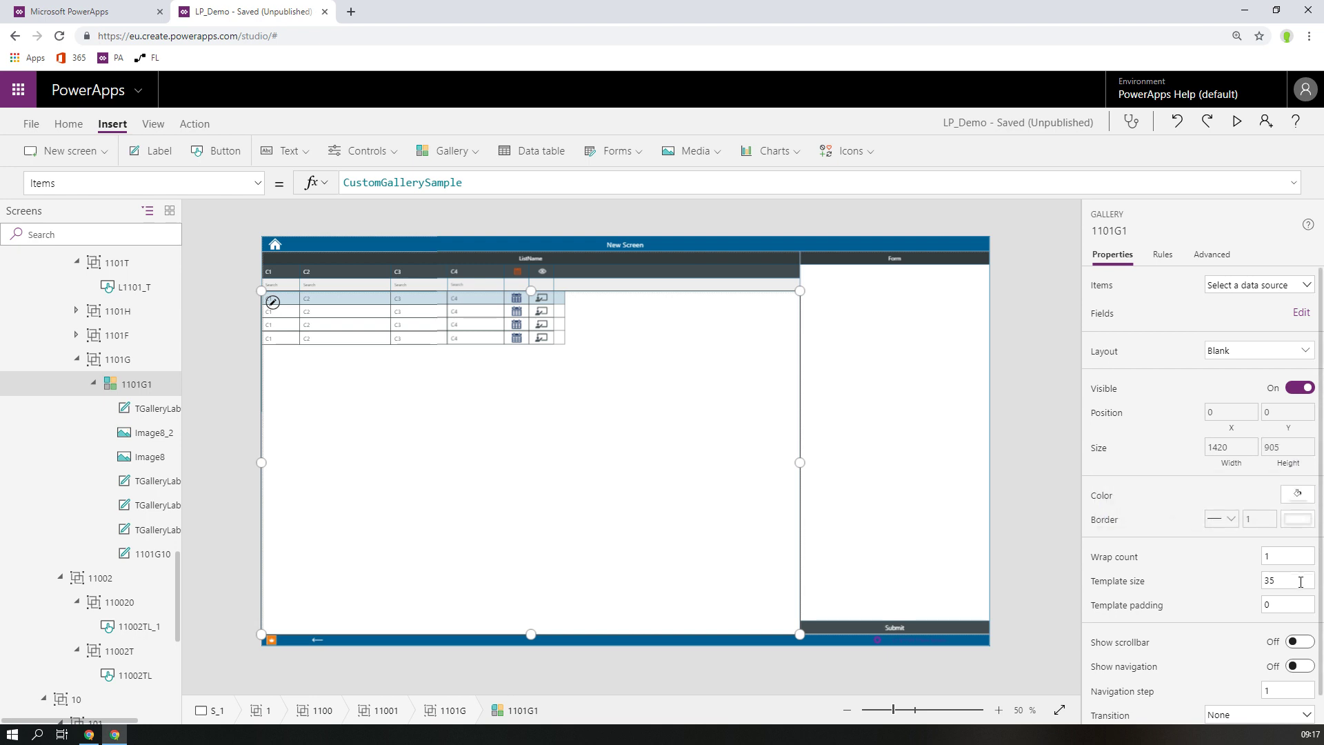
scroll(1284, 620, "down", 1)
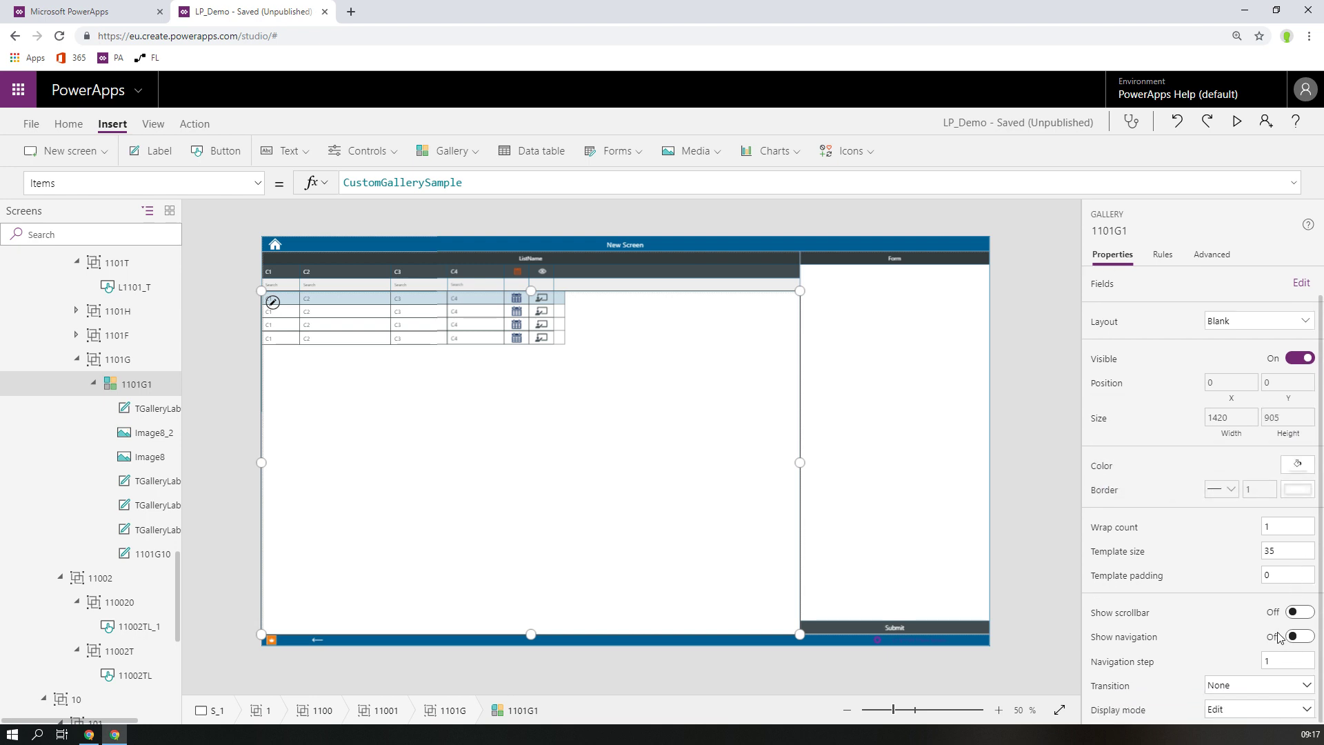
scroll(1279, 634, "up", 1)
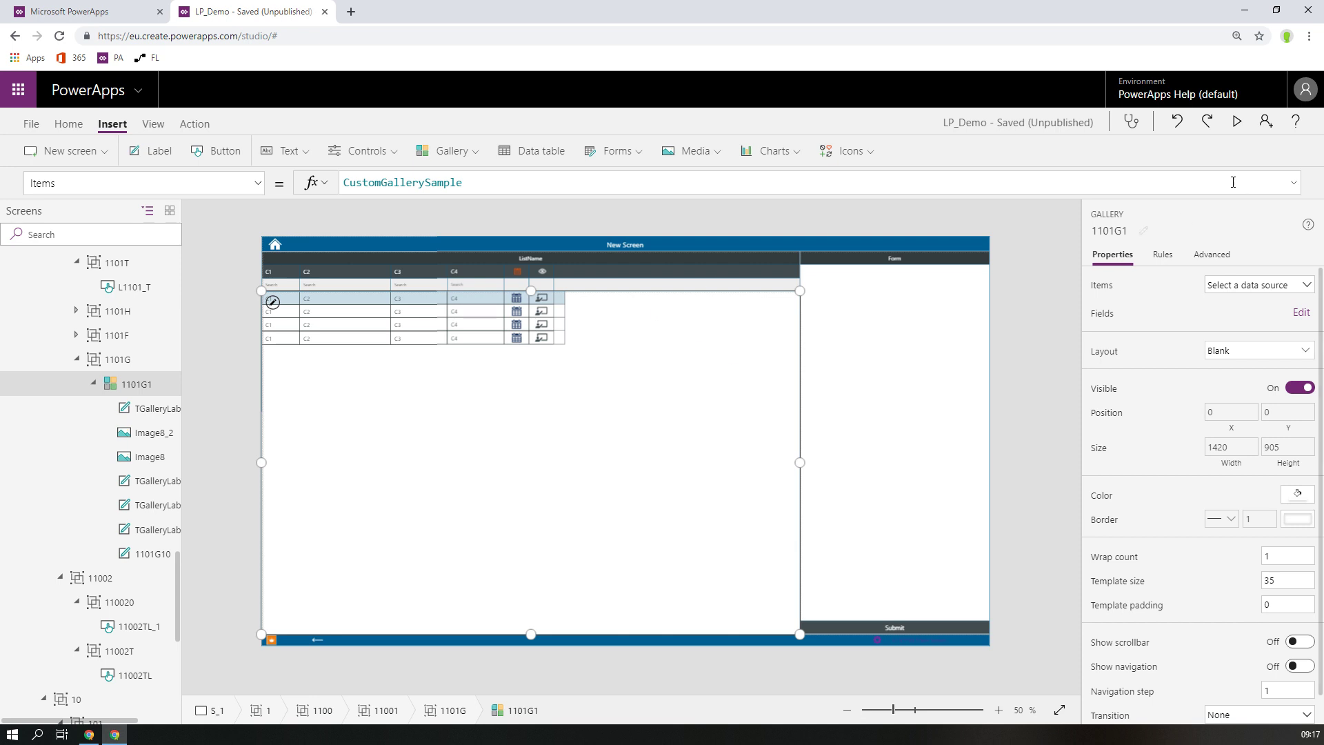
left_click(908, 390)
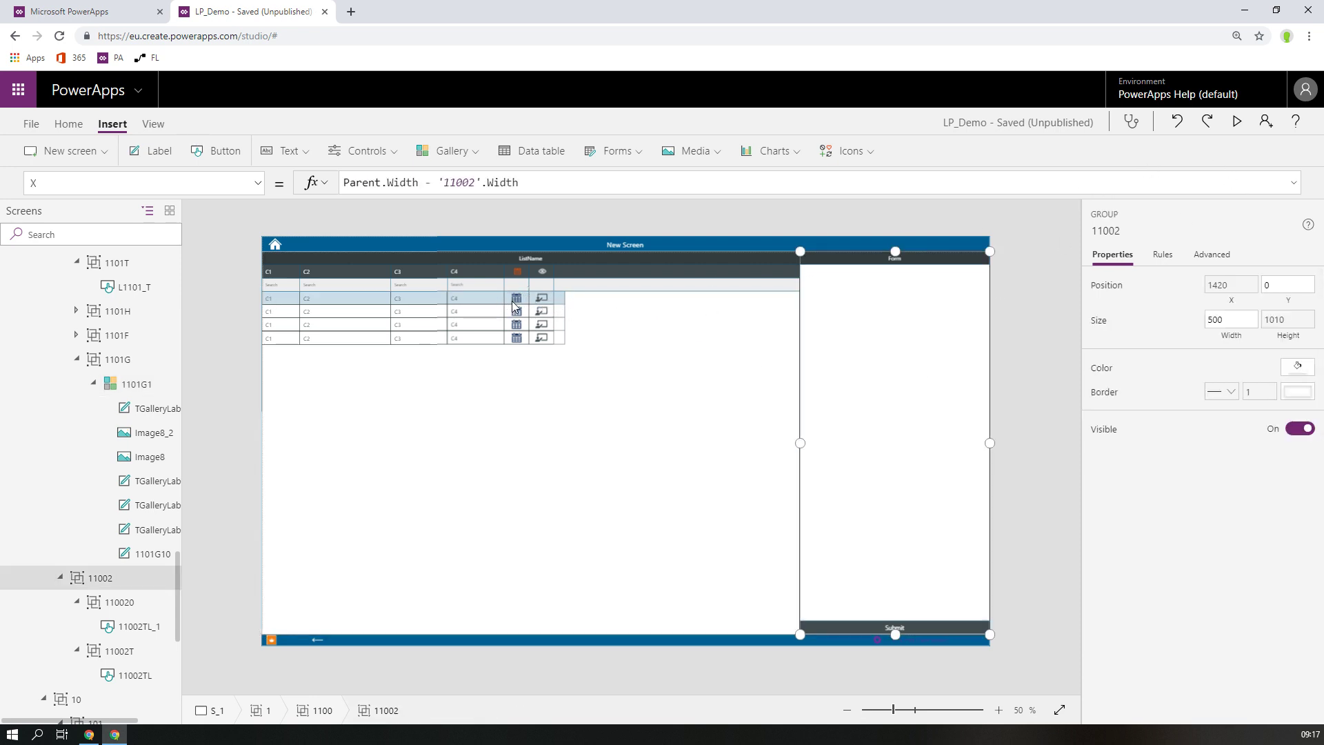
left_click(563, 301)
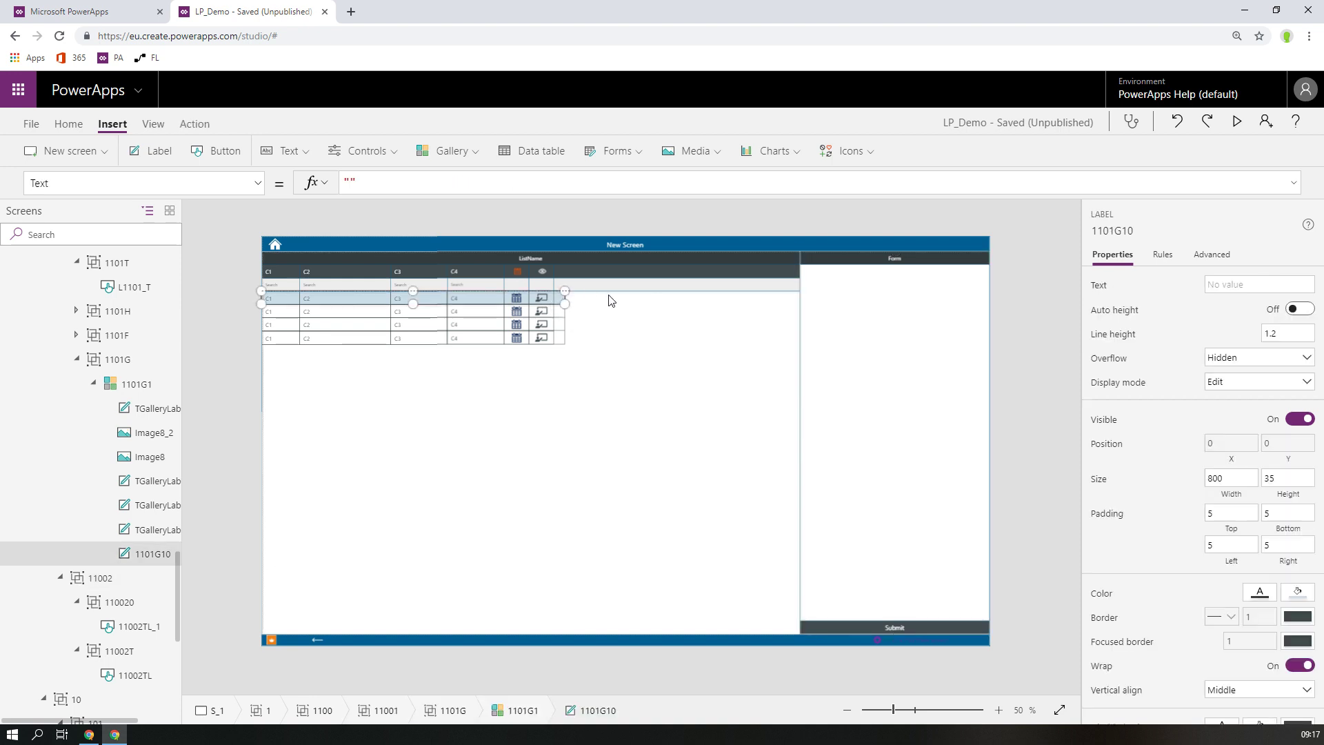
left_click(714, 325)
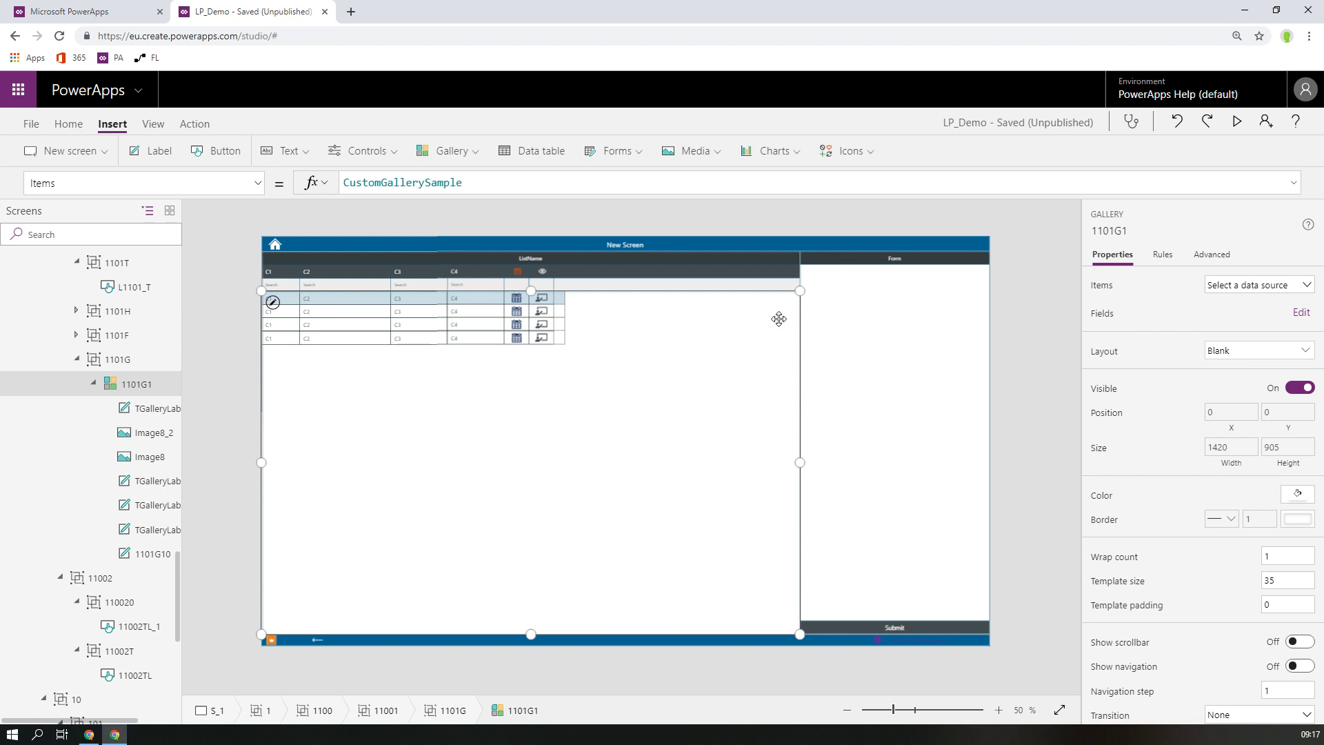
left_click(558, 304)
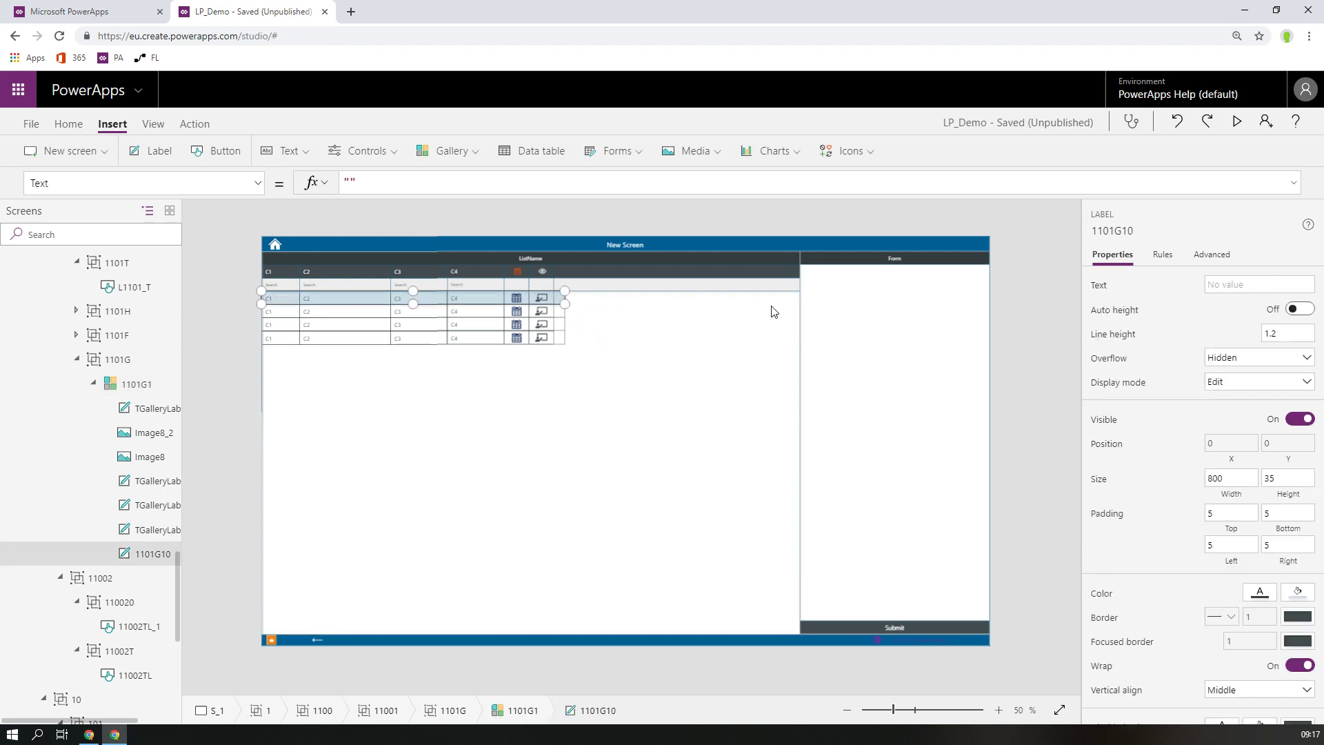
- Try a TemplateSize of 45 on gallery 1101G1 and set it back to 35
left_click(617, 363)
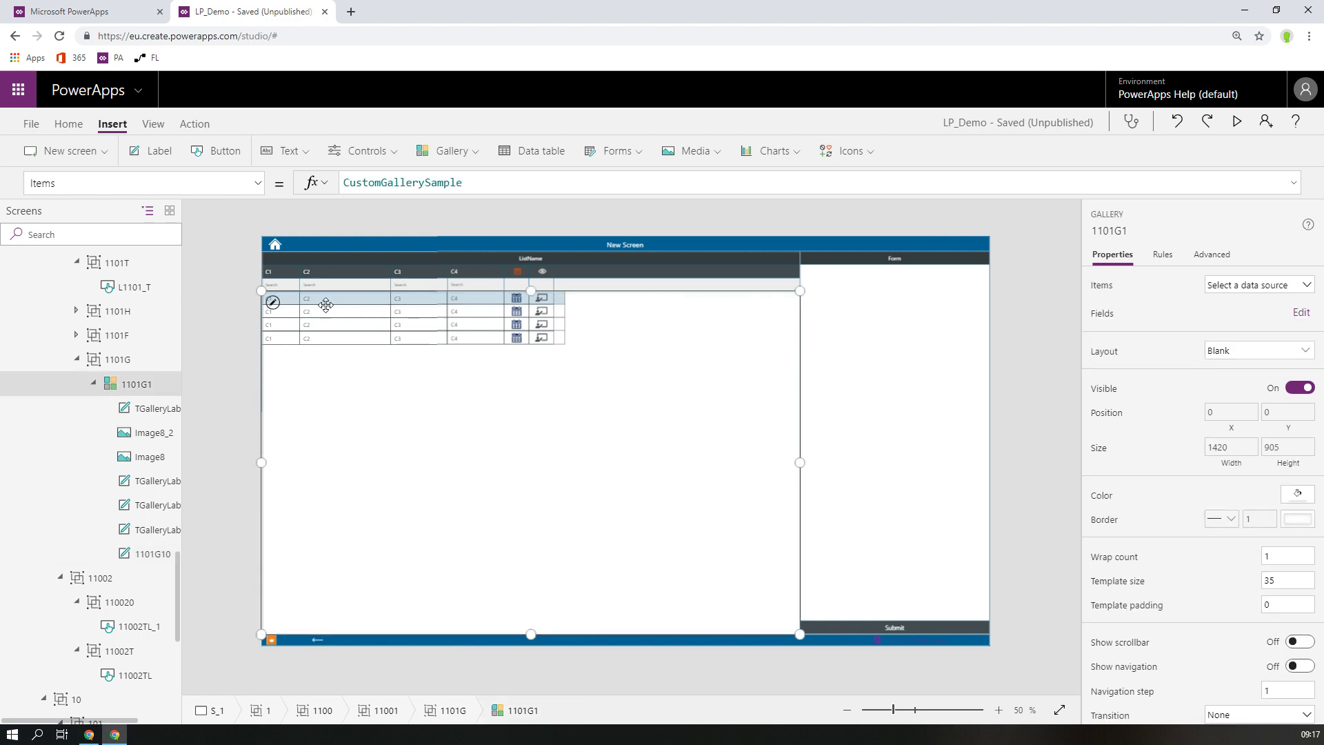
scroll(188, 329, "down", 7)
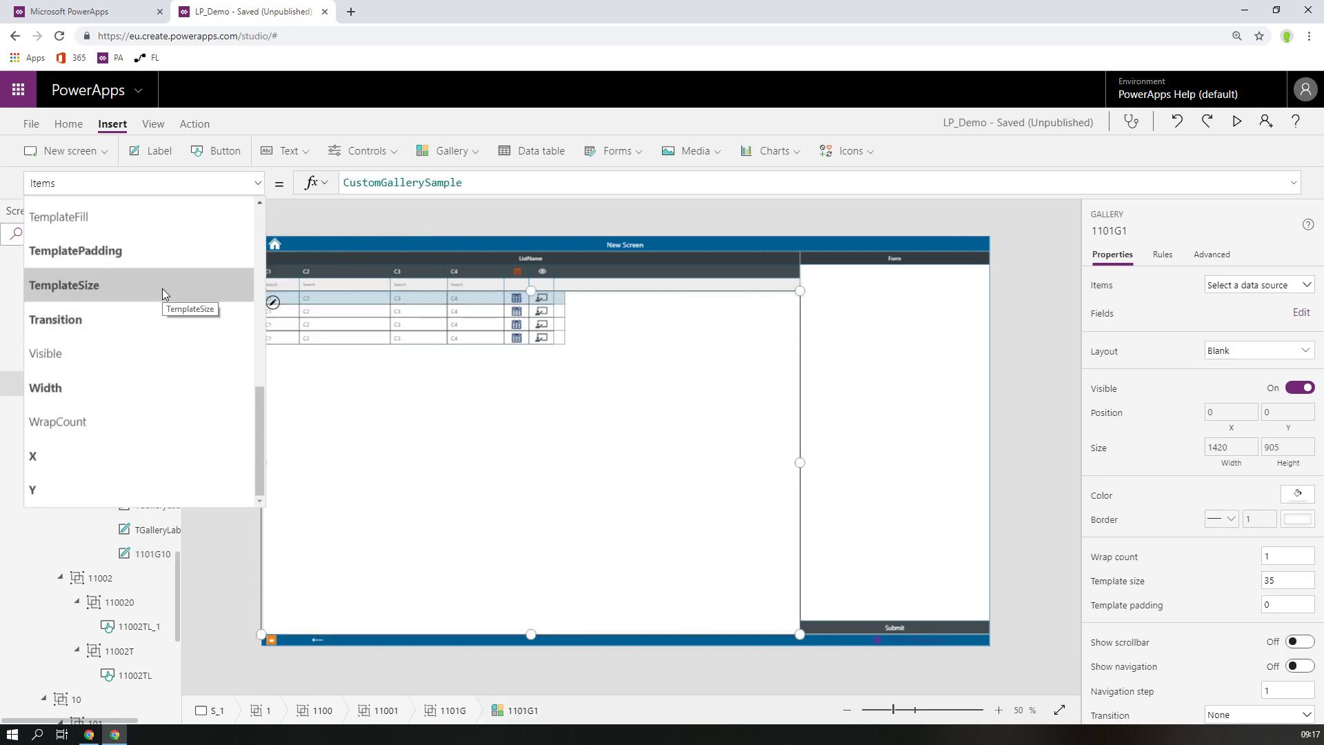
left_click(163, 288)
left_click_drag(369, 182, 337, 185)
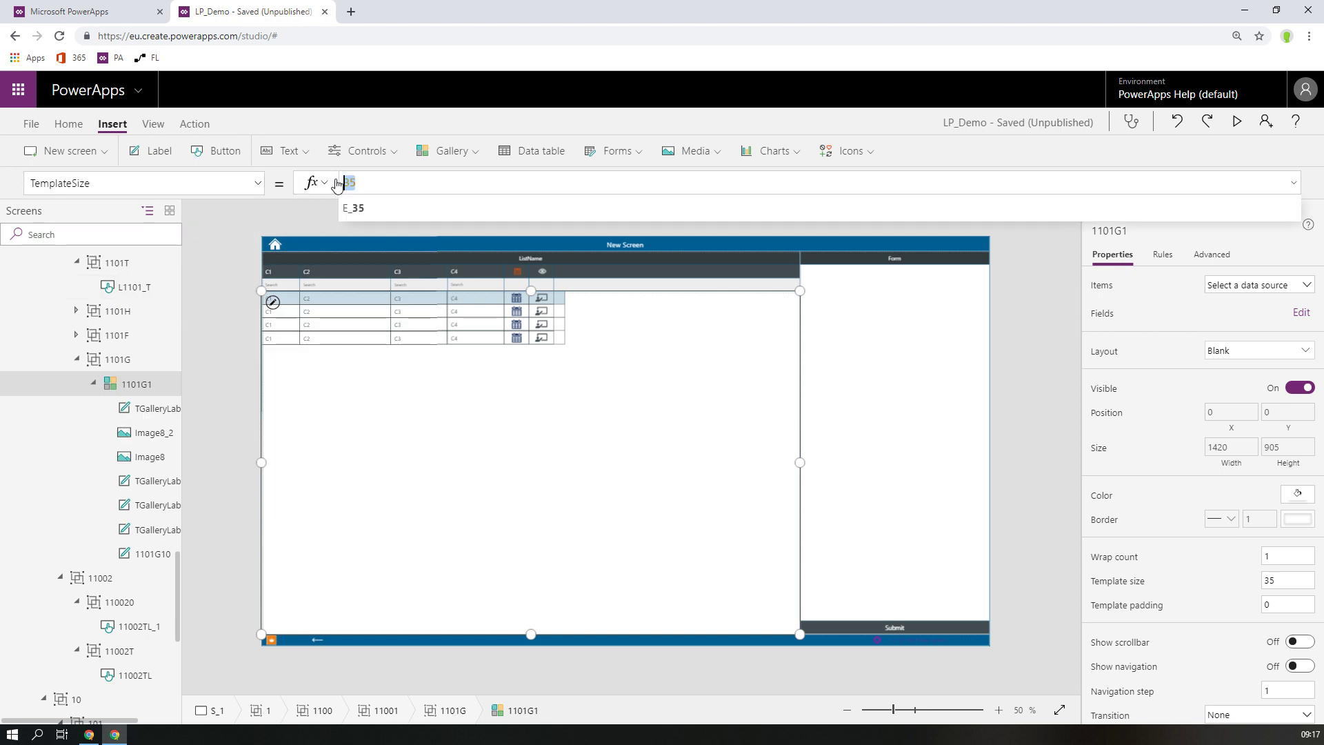
type("45")
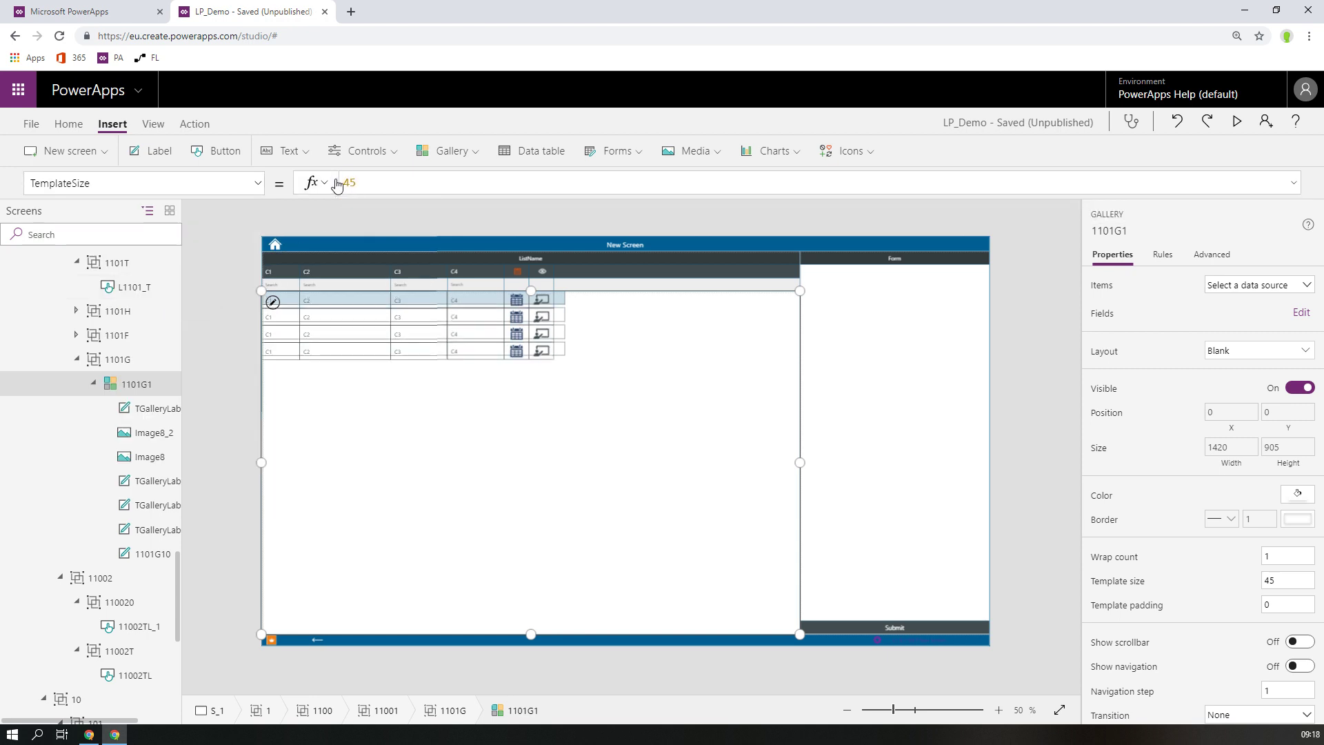
key("BackSpace")
type("3")
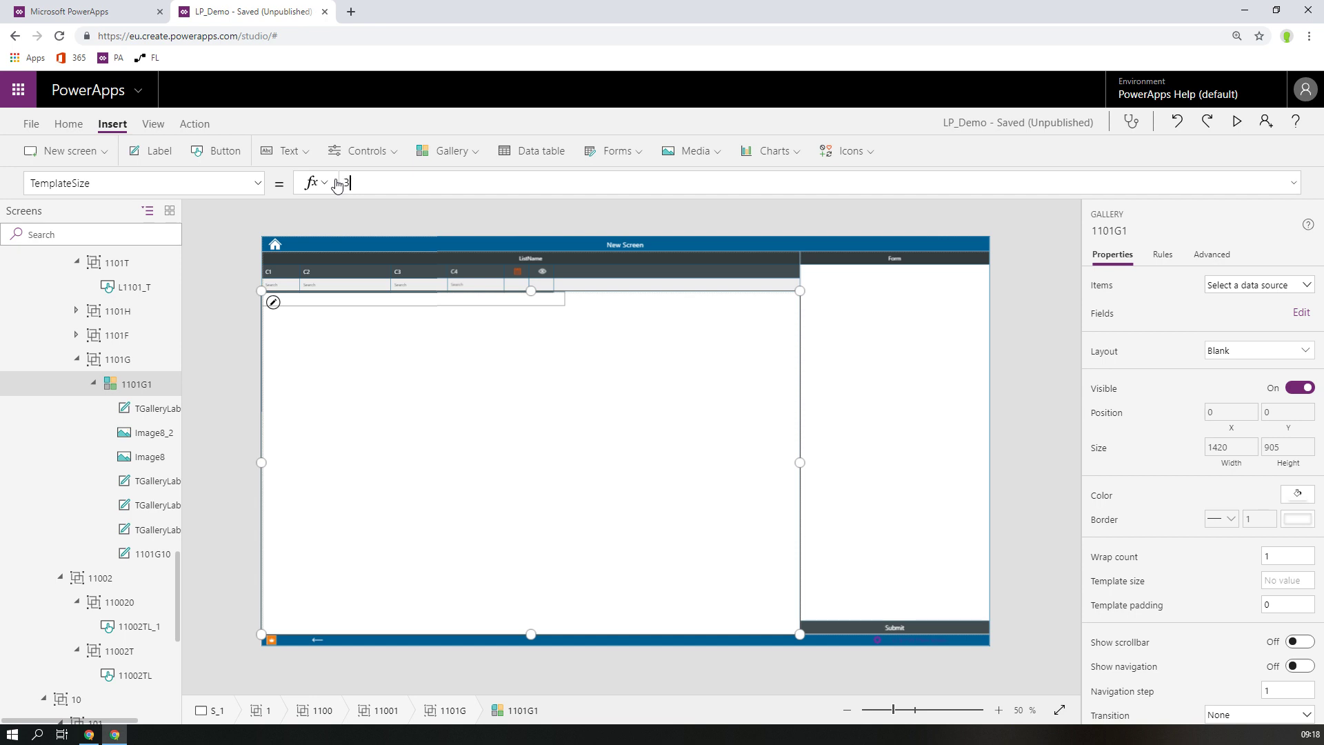
type("5")
left_click(649, 373)
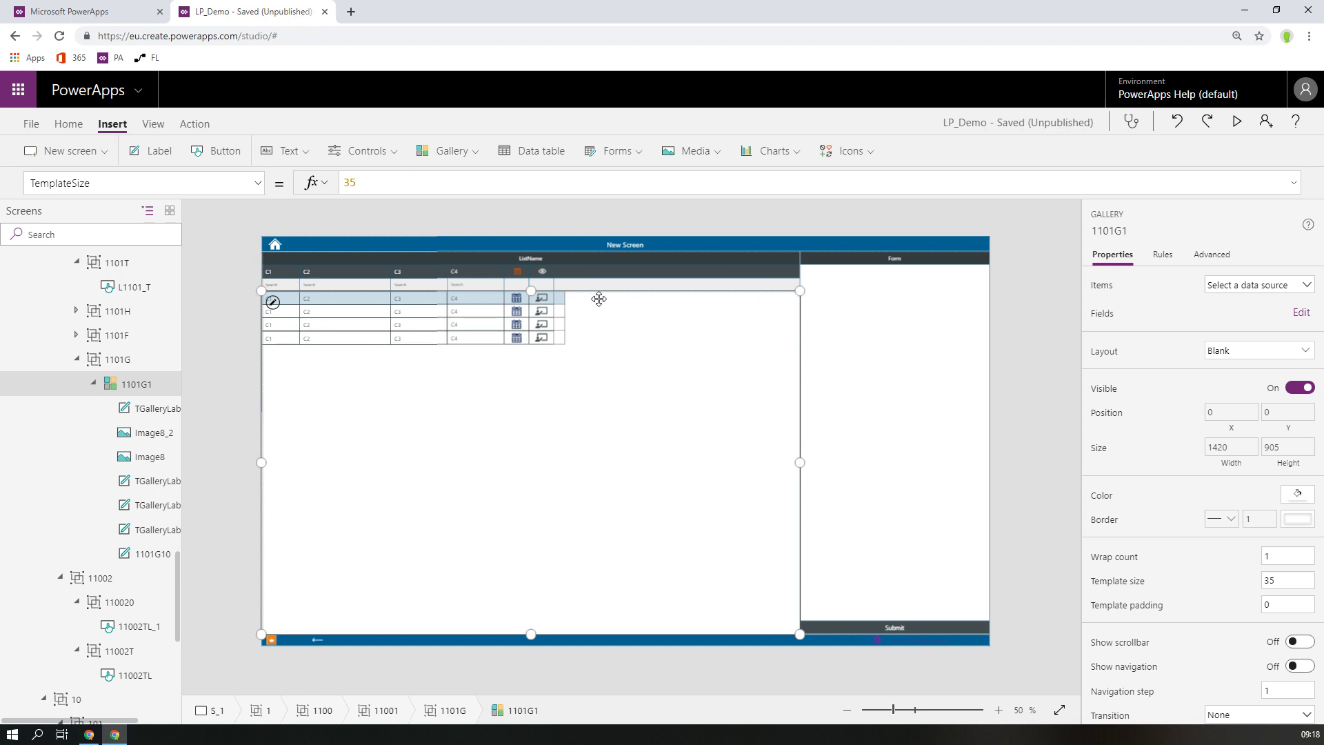
- Examine the Submit button 11002TL_1 in form group 11002, including its advanced size and position formulas
left_click(848, 293)
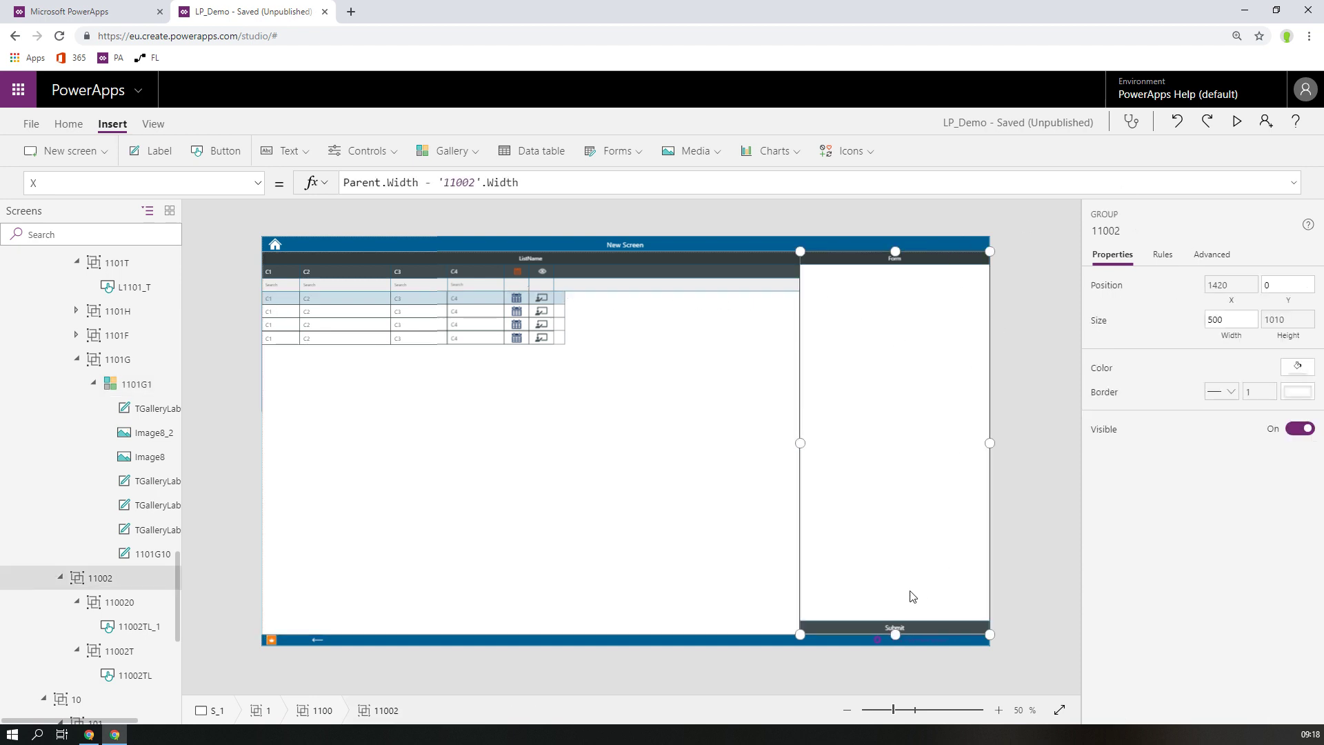
left_click(910, 626)
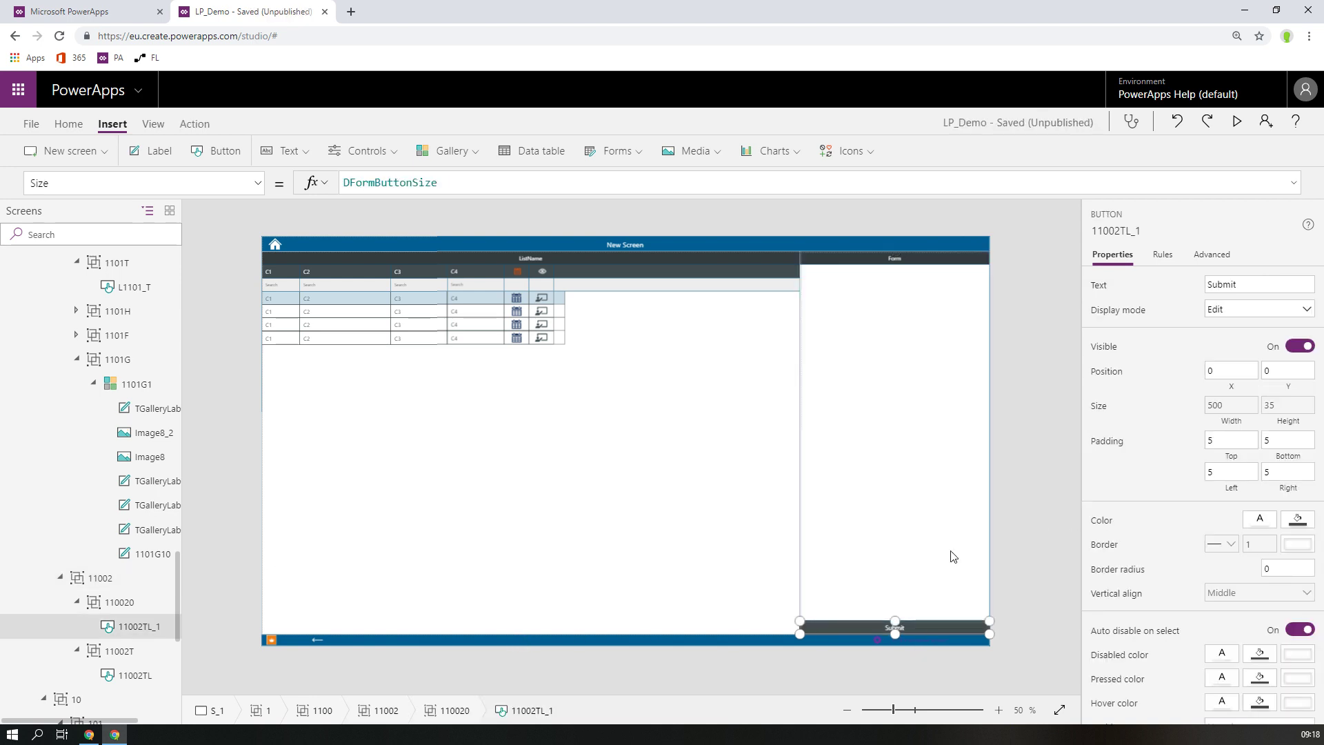
scroll(1291, 633, "down", 1)
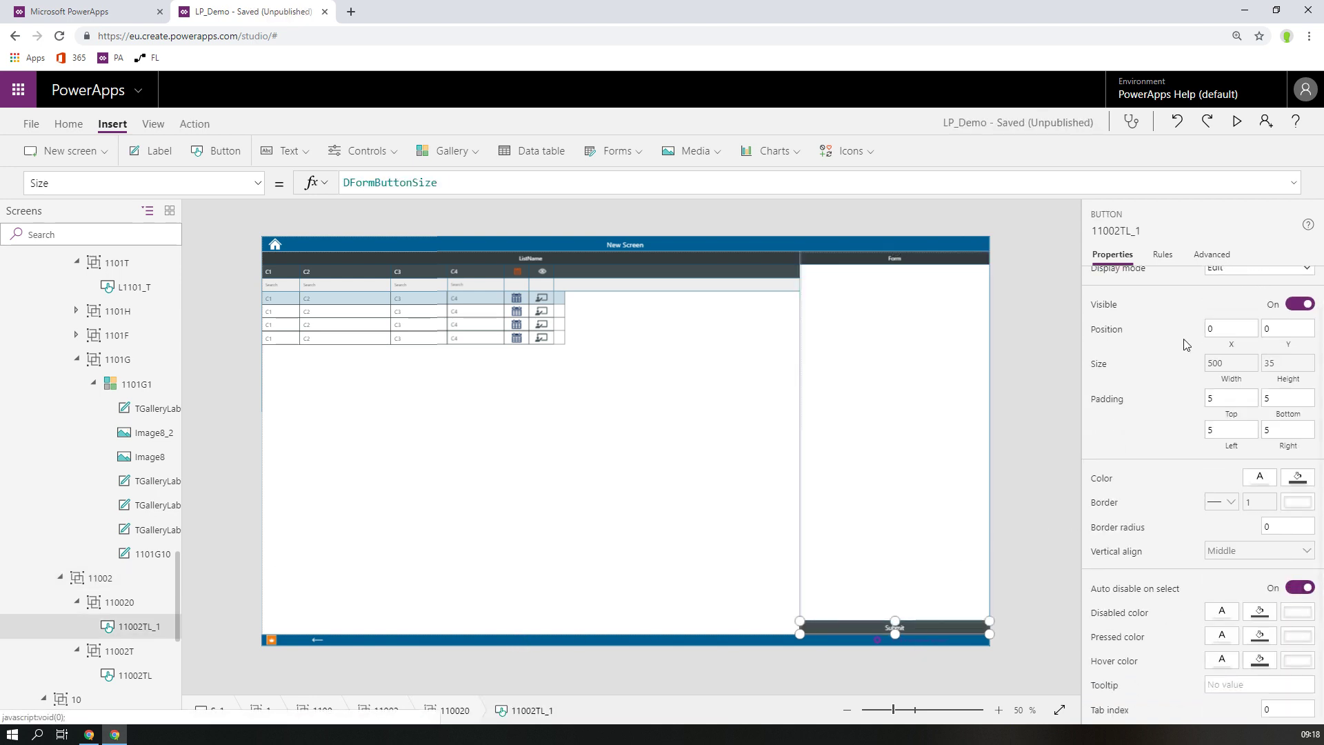
left_click(1212, 254)
scroll(1241, 693, "down", 8)
scroll(1242, 693, "down", 10)
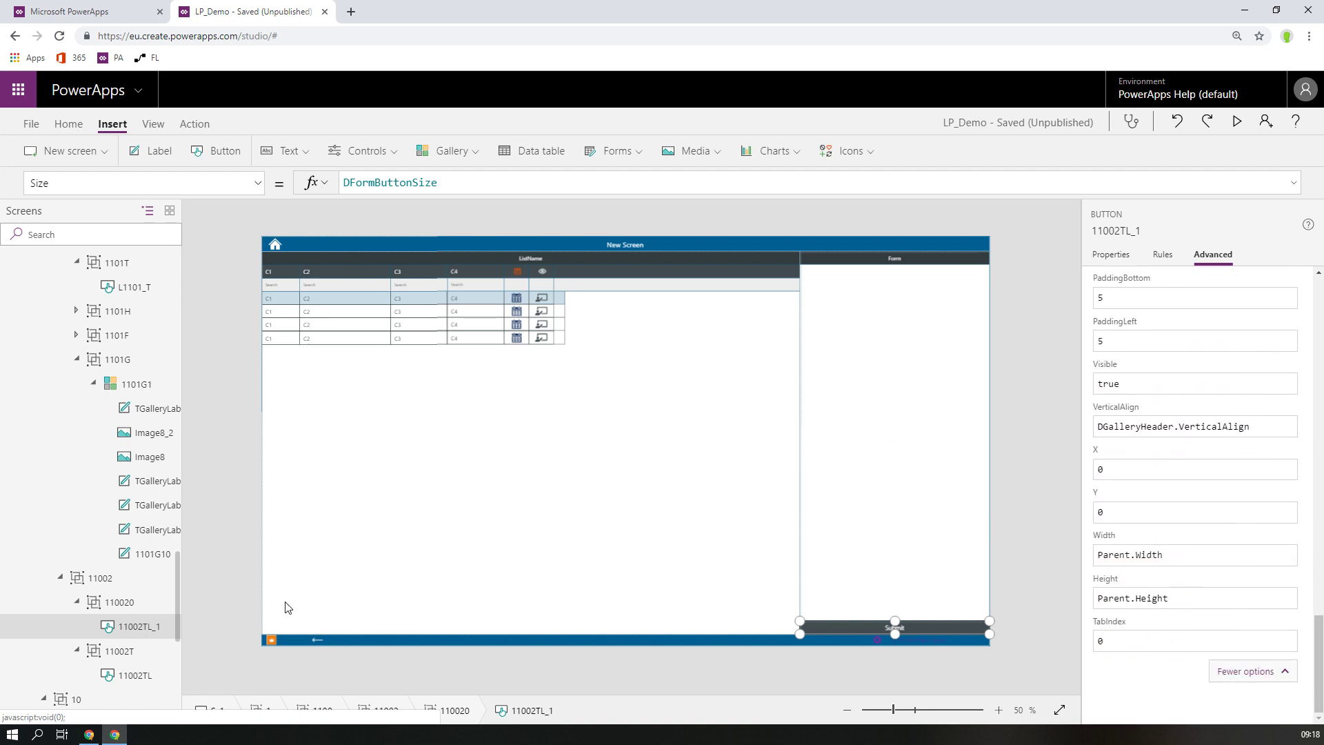
- Send the Submit button's group 110020 to the back within form group 11002 and preview the screen
right_click(119, 602)
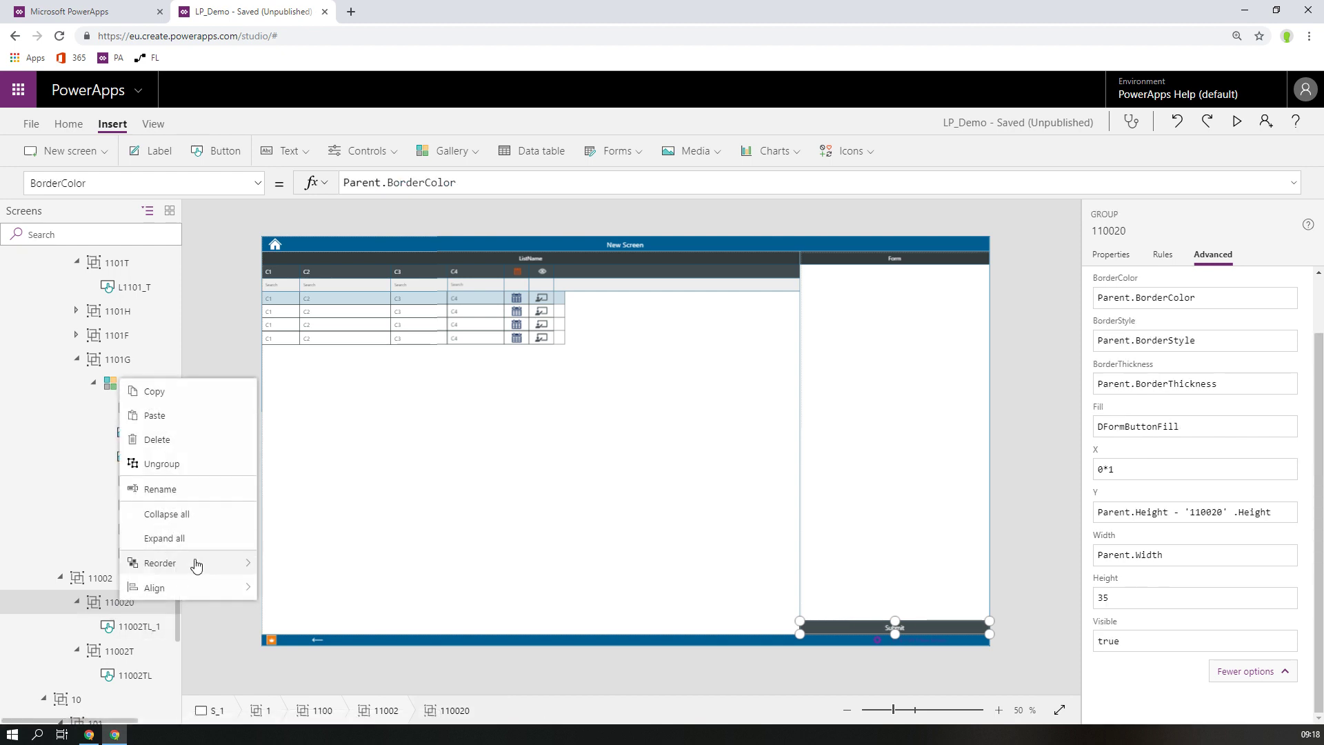
mouse_move(200, 563)
left_click(349, 589)
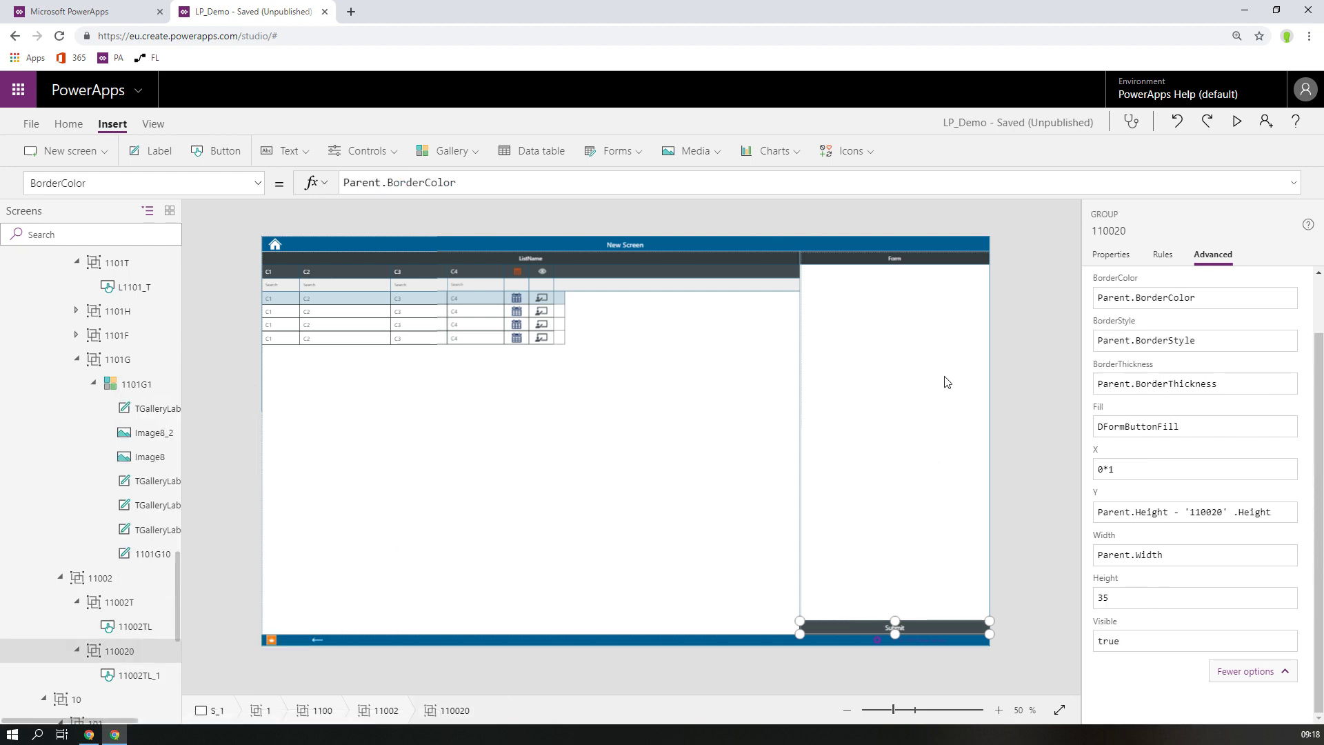
left_click(1236, 121)
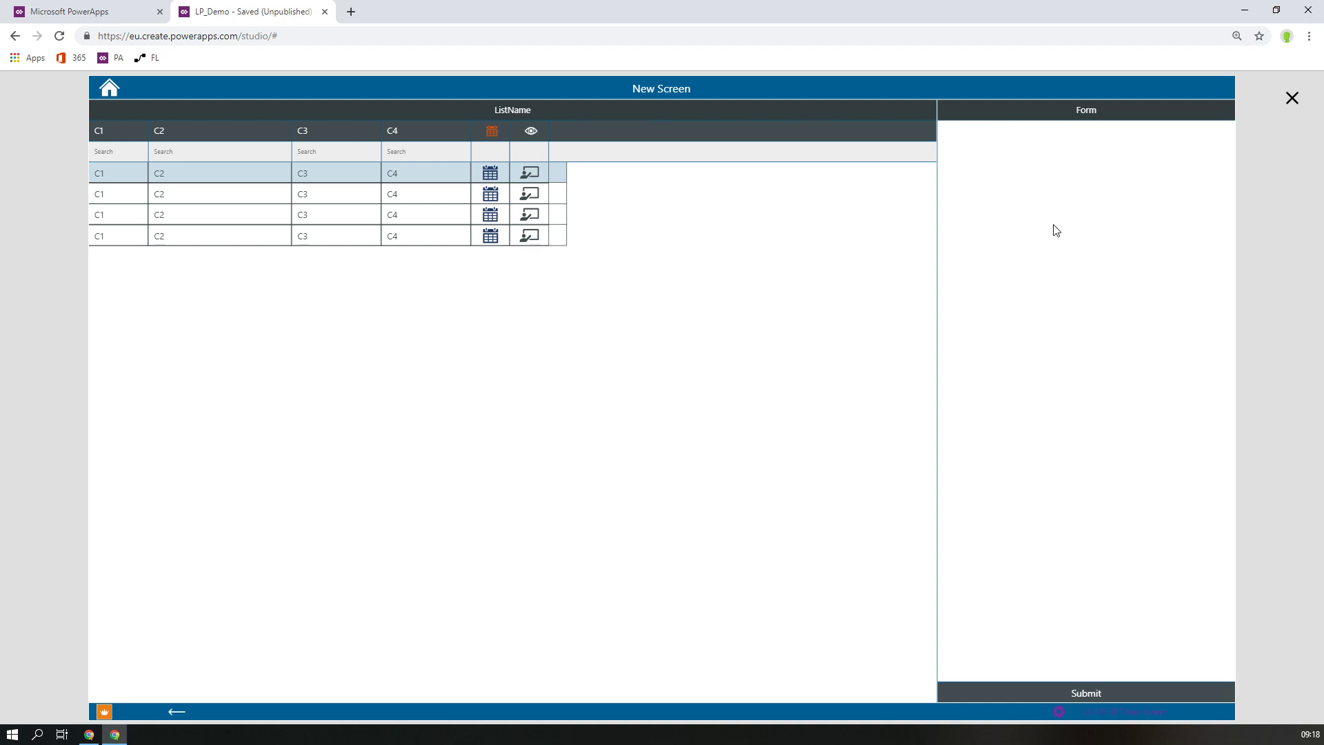
left_click(1291, 98)
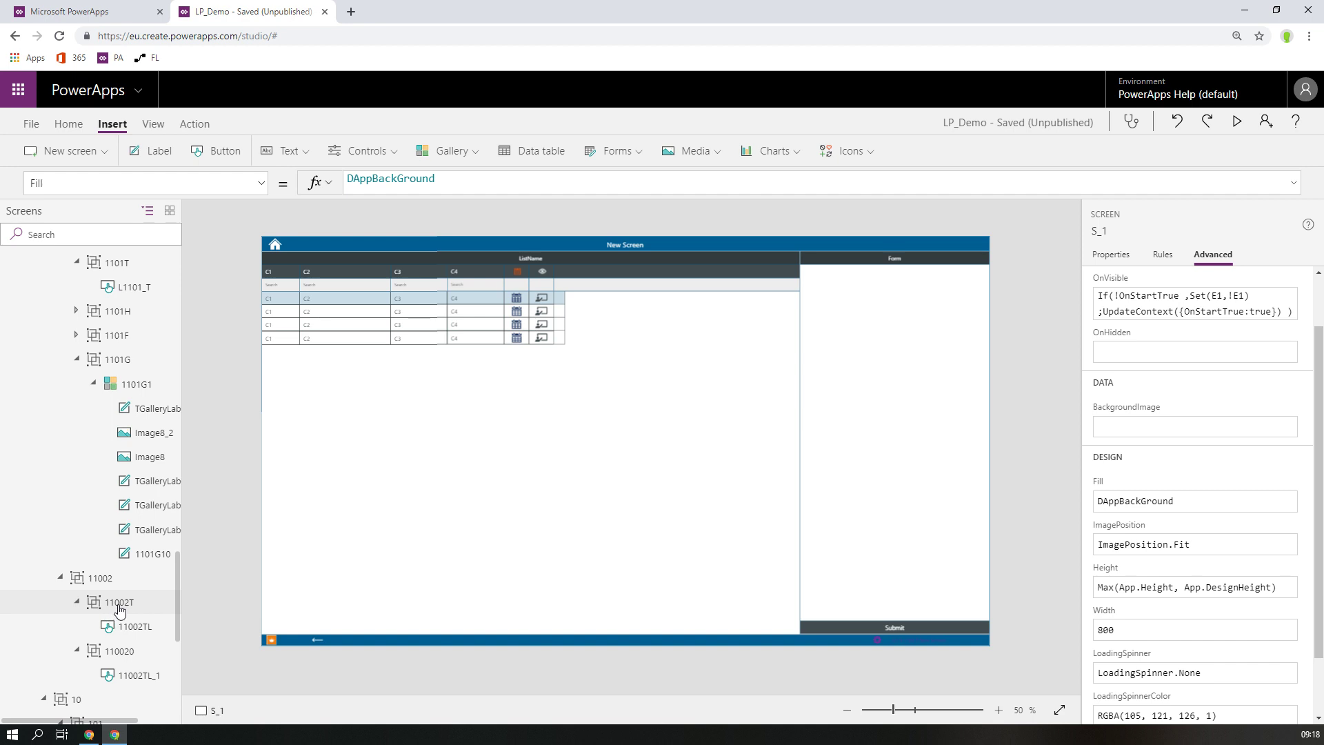
- Duplicate group 110020 inside form group 11002 and send the copy backward one level, behind group 11002T
left_click(114, 652)
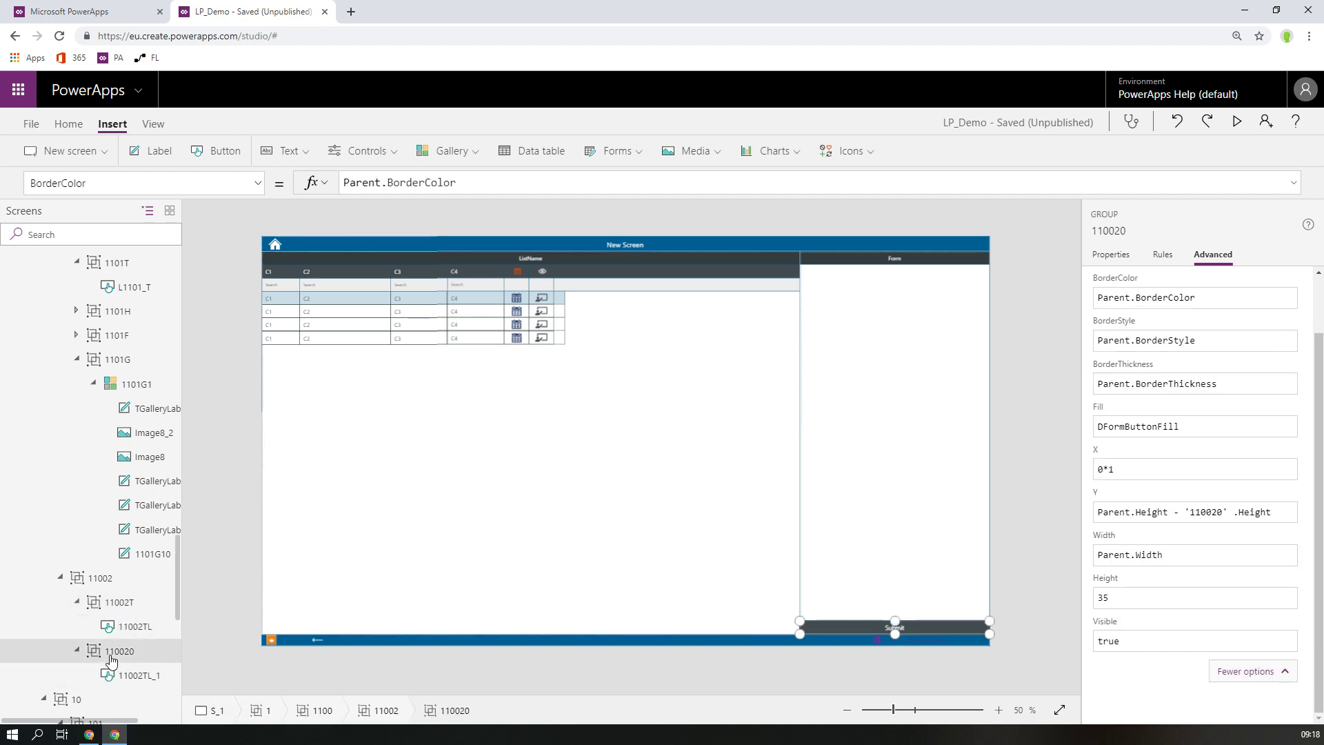
left_click(105, 589)
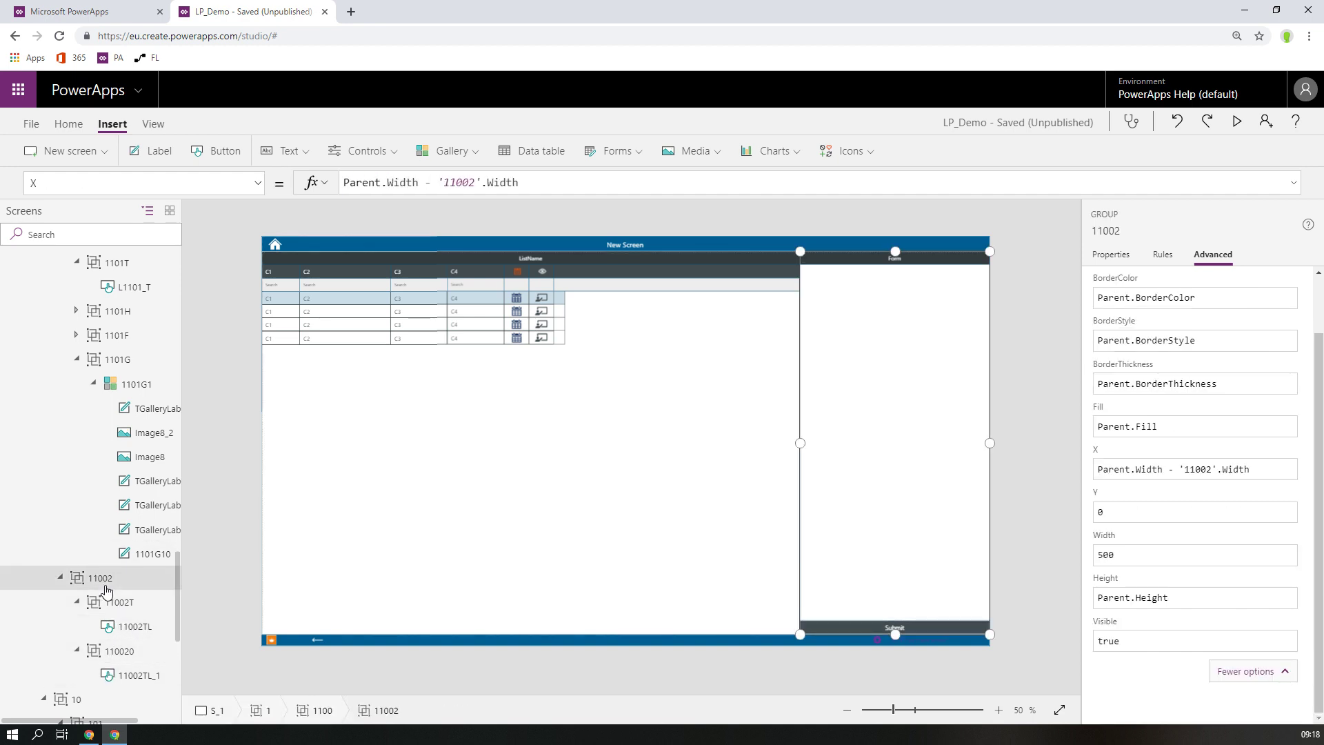
key("ctrl+v")
right_click(129, 603)
mouse_move(202, 568)
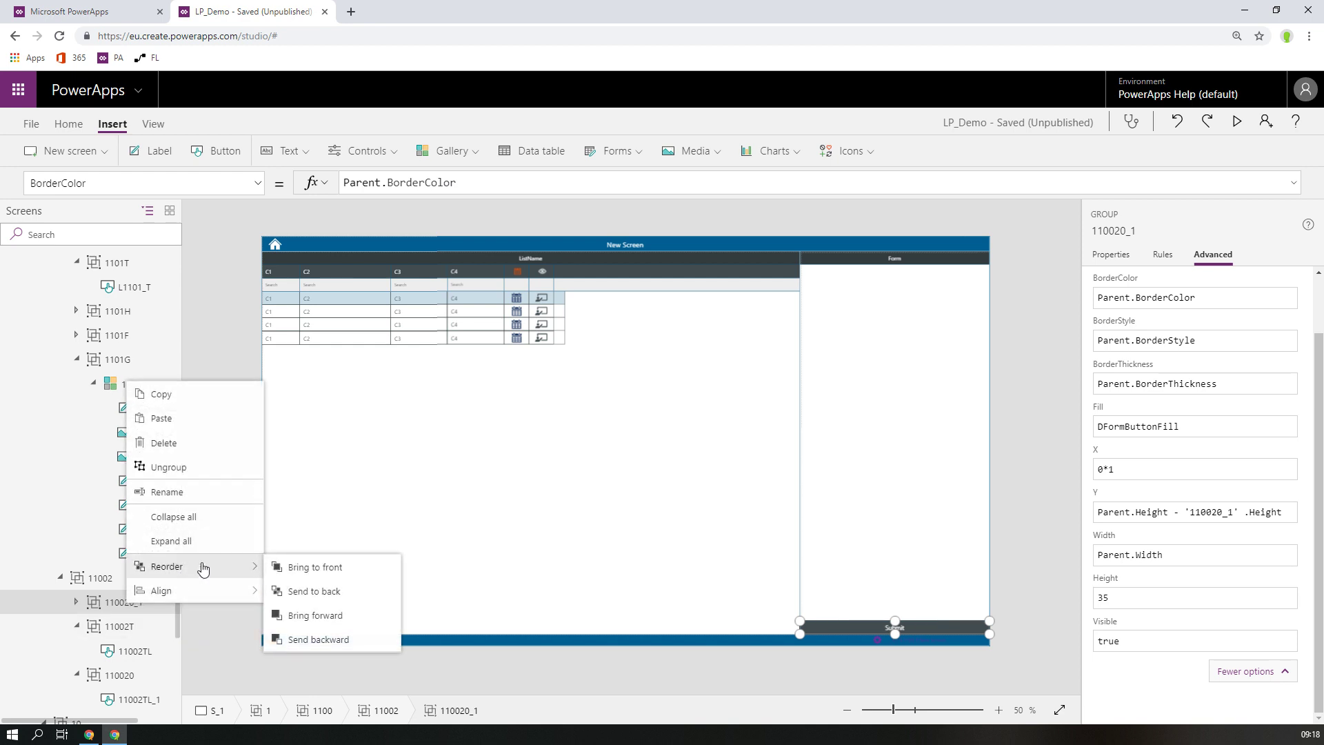
left_click(333, 639)
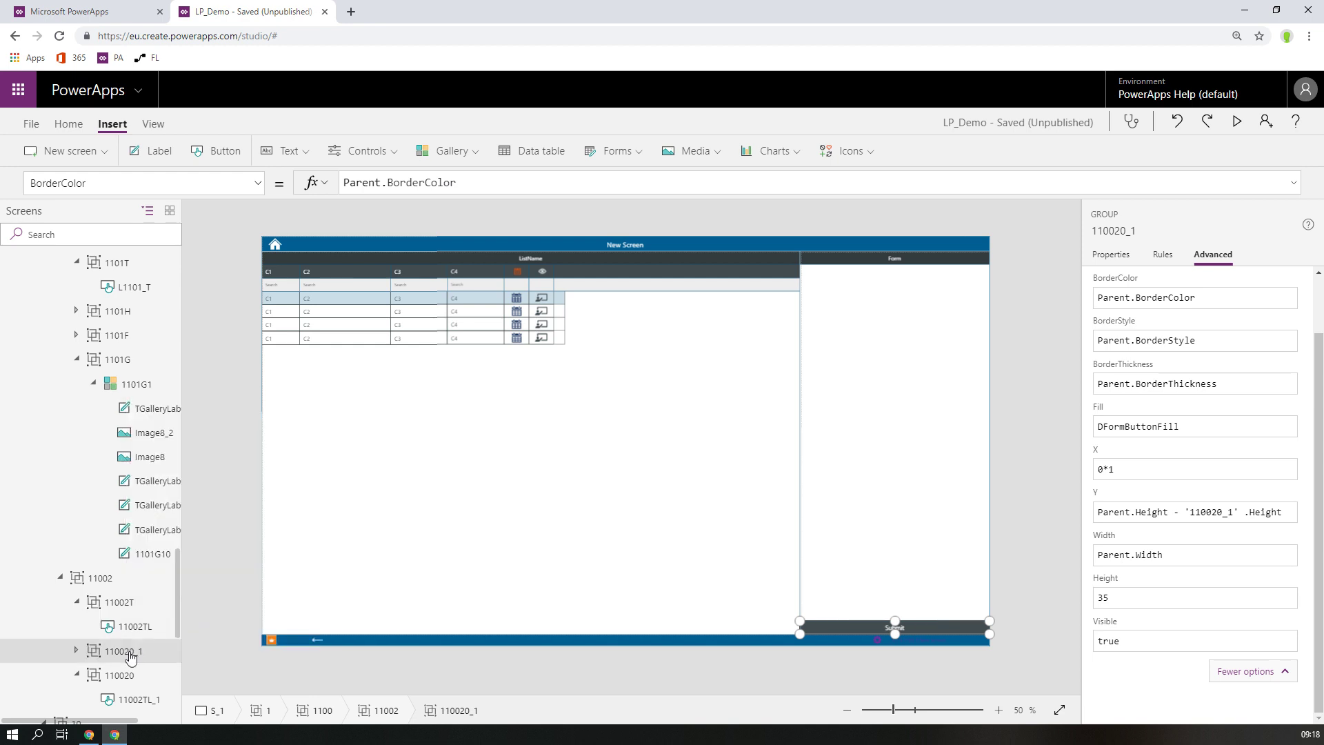
- Rename the copied button group as 110021
double_click(131, 652)
key("End")
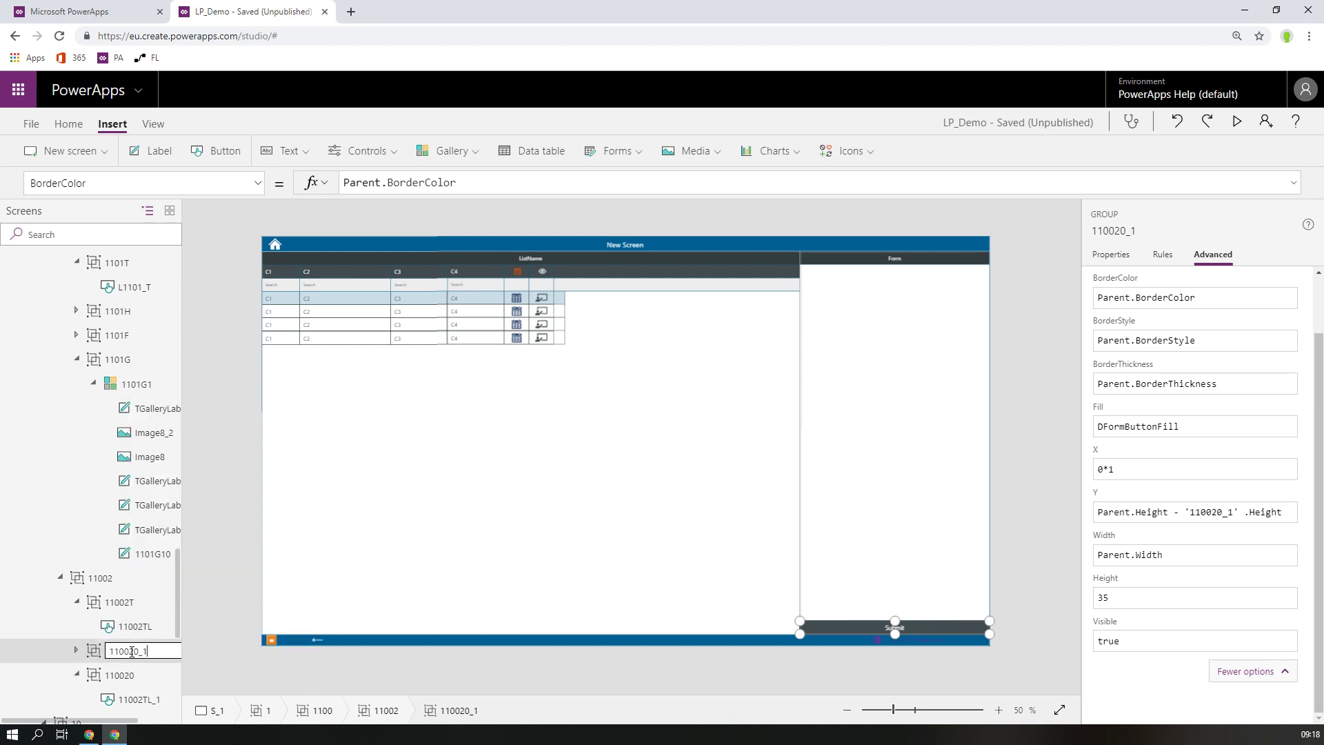
key("BackSpace")
key("BackSpace")
- Move group 110021 directly beneath the Form title and set its Y to '110021'.Height * 1
left_click_drag(907, 624, 929, 274)
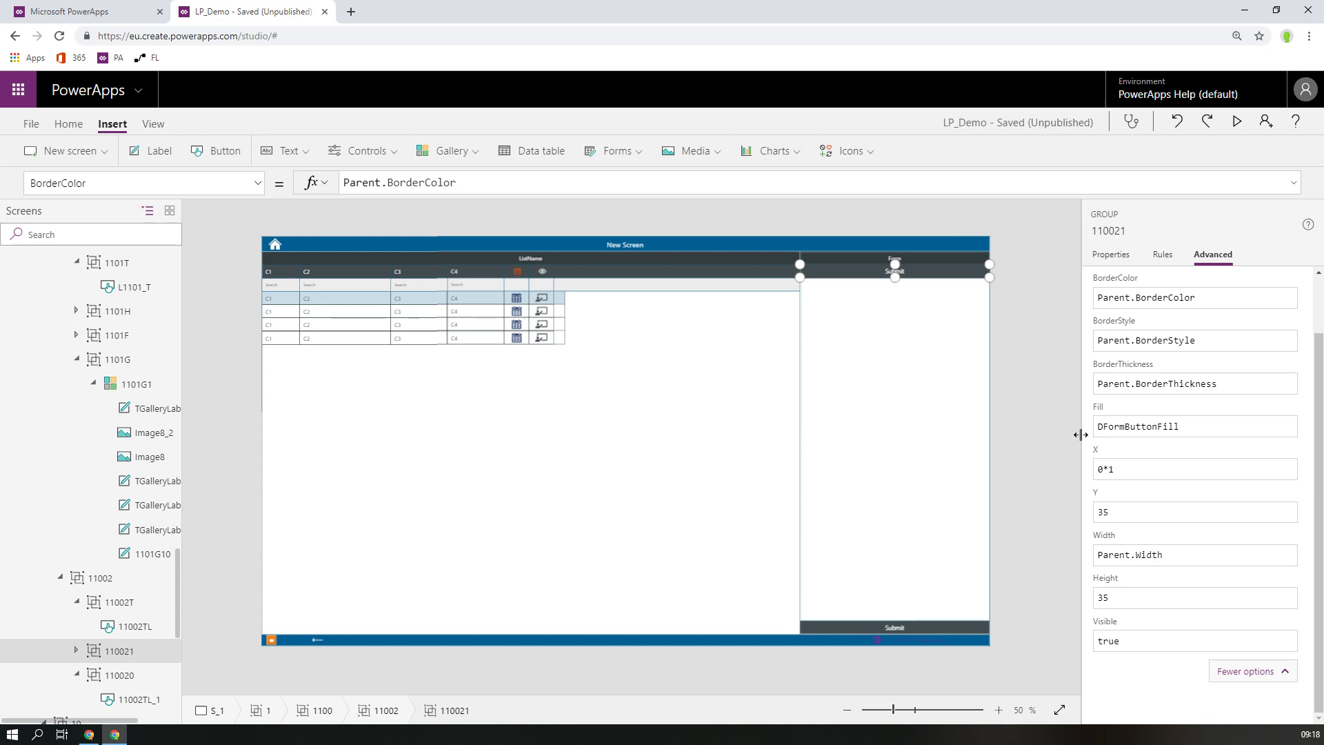
left_click(1117, 511)
left_click_drag(1117, 510, 1099, 512)
key("BackSpace")
type("'1100")
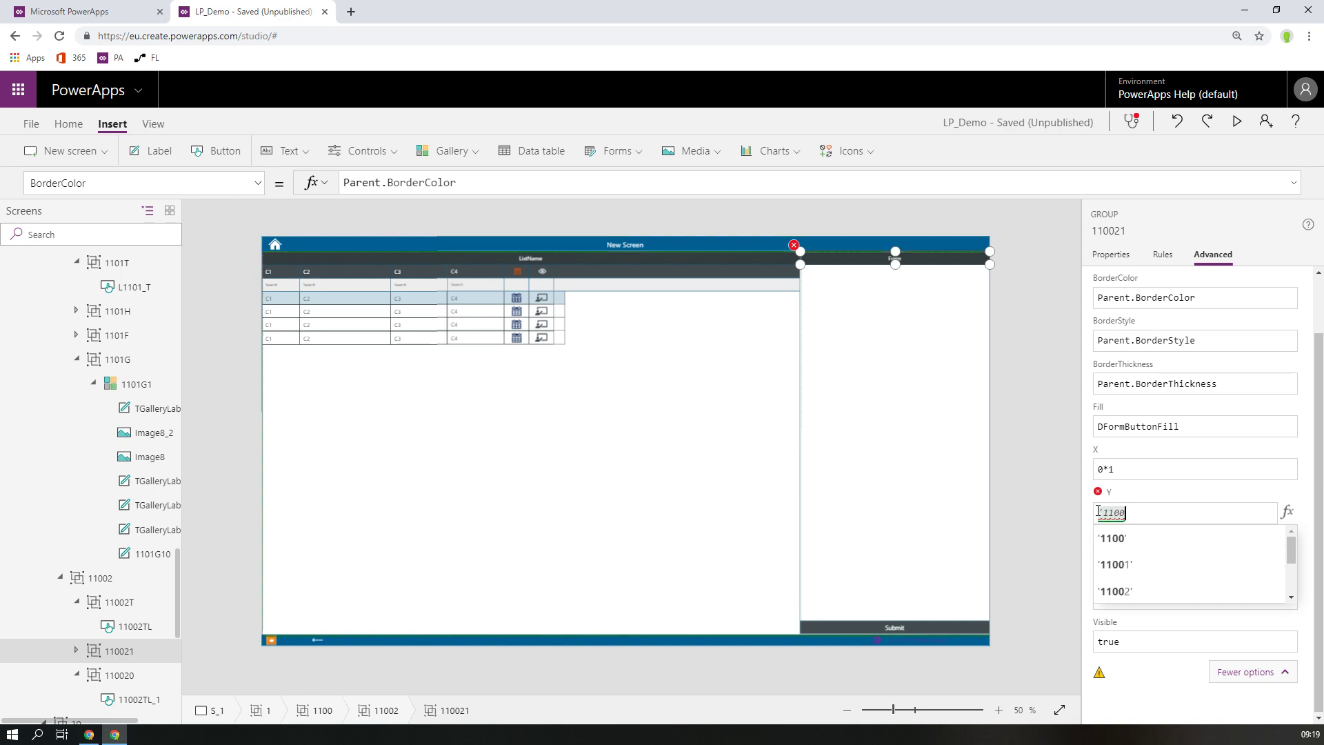
type("21'.Hei")
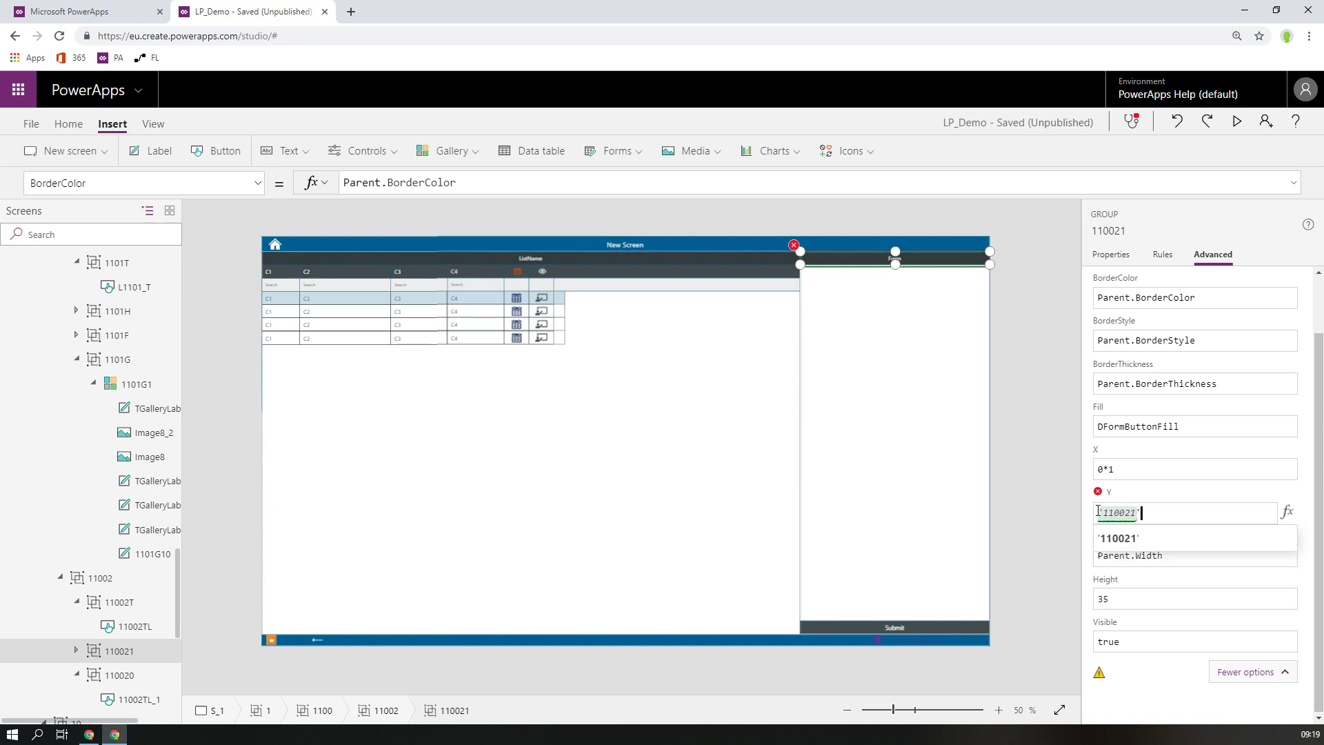
type("ght ")
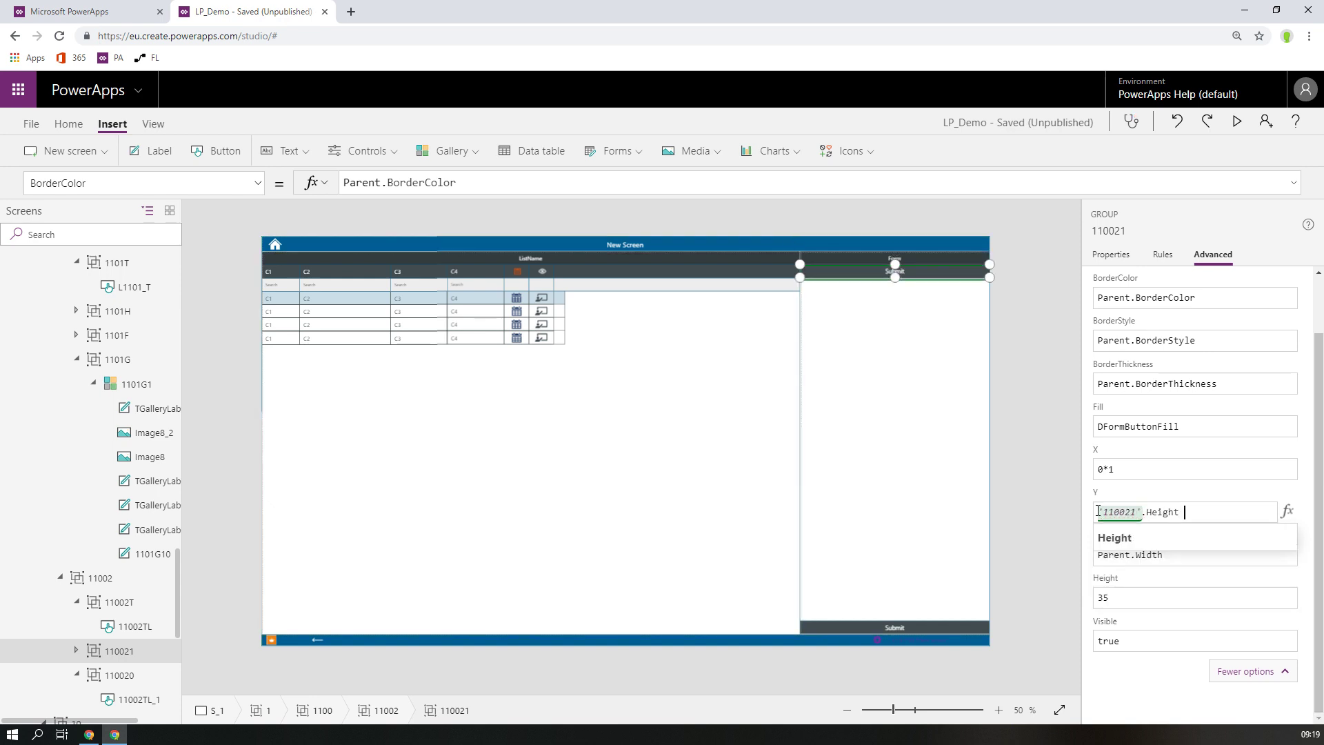
type("* ")
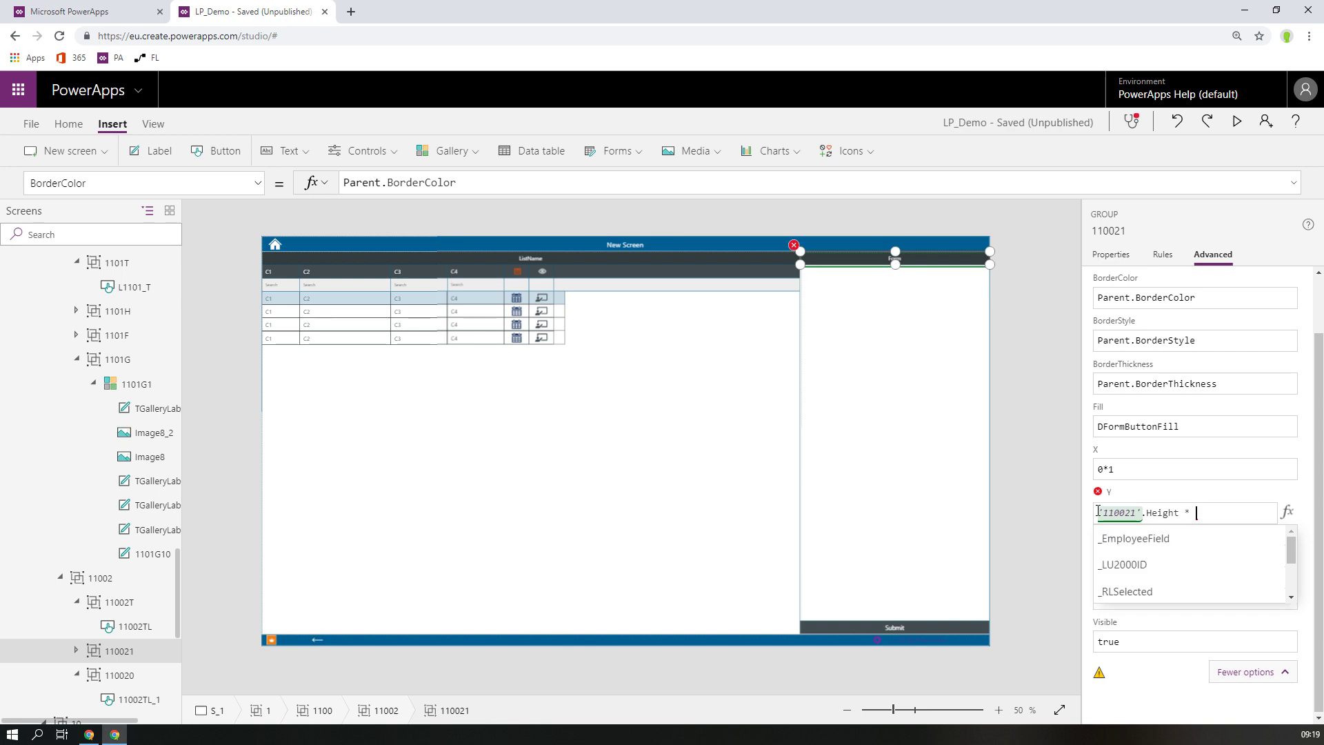
type("_2")
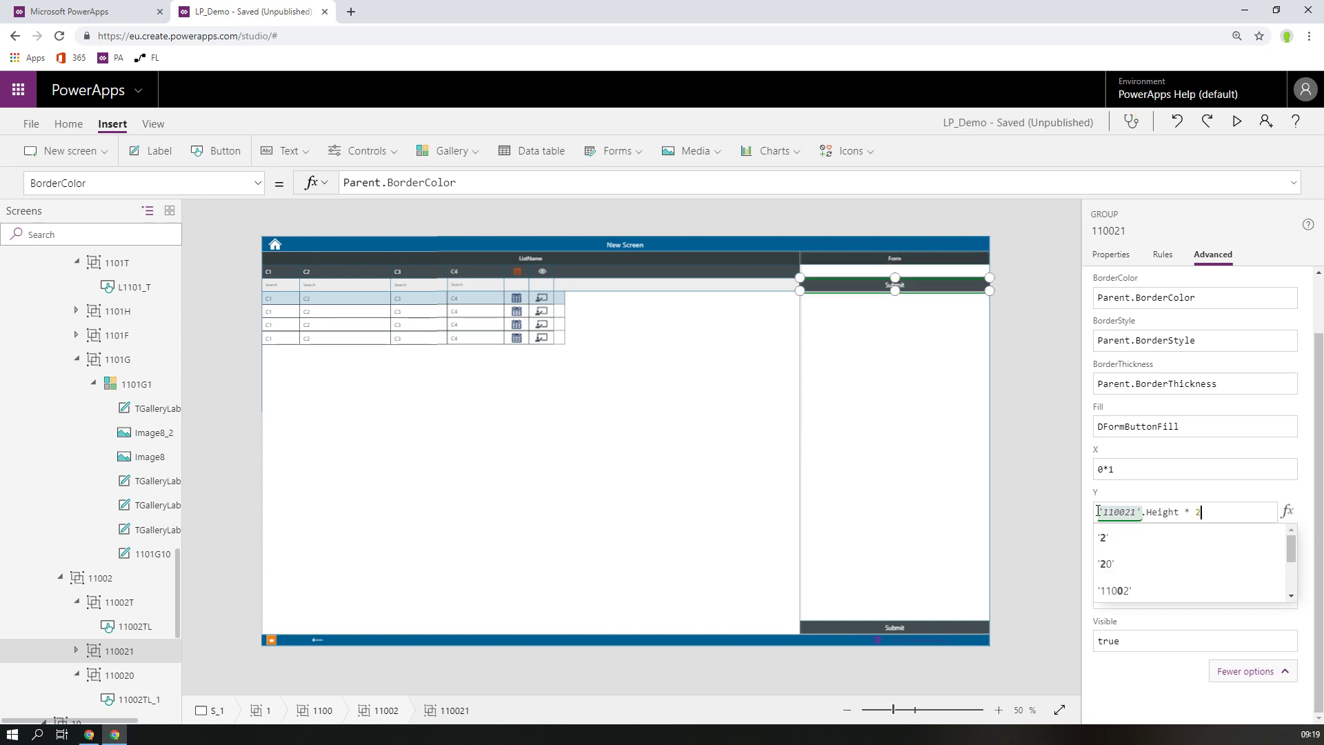
key("BackSpace")
type("1")
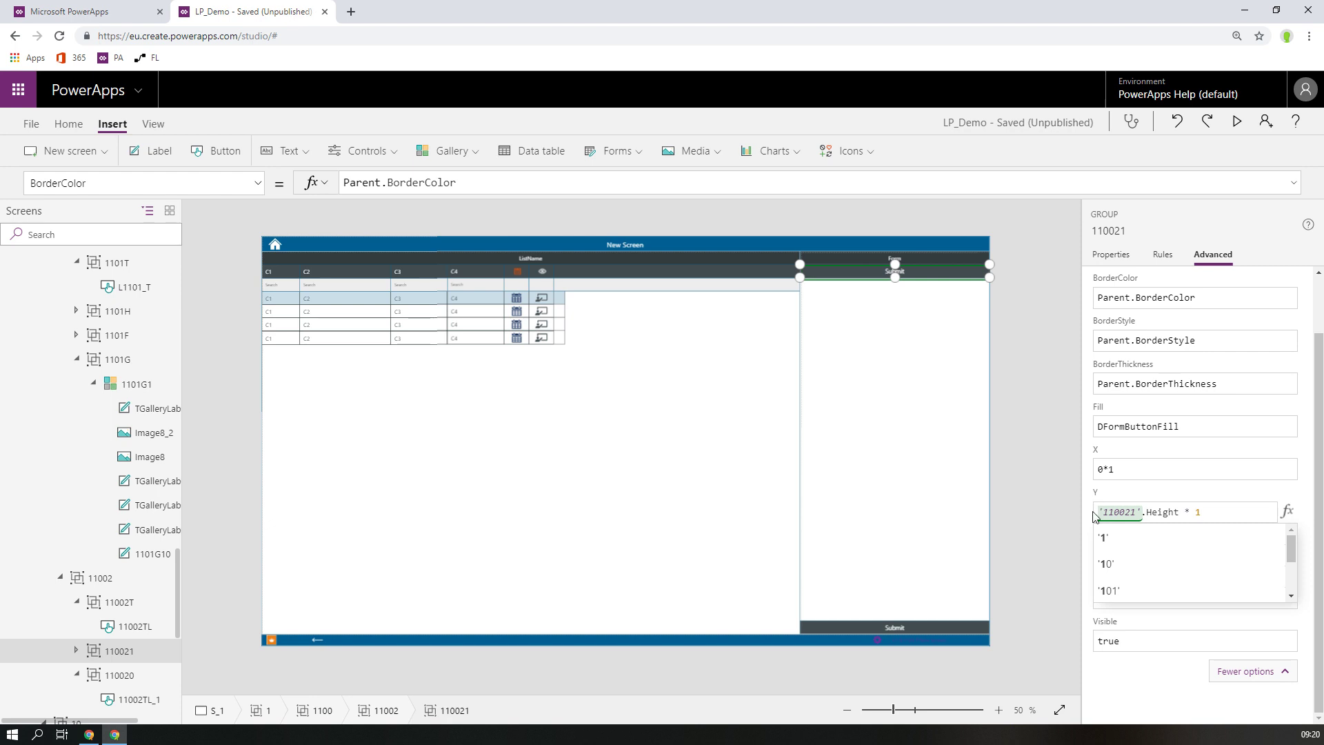
- Set the Fill of group 110021 to Parent.Fill
left_click(1228, 426)
left_click_drag(1208, 426, 1085, 433)
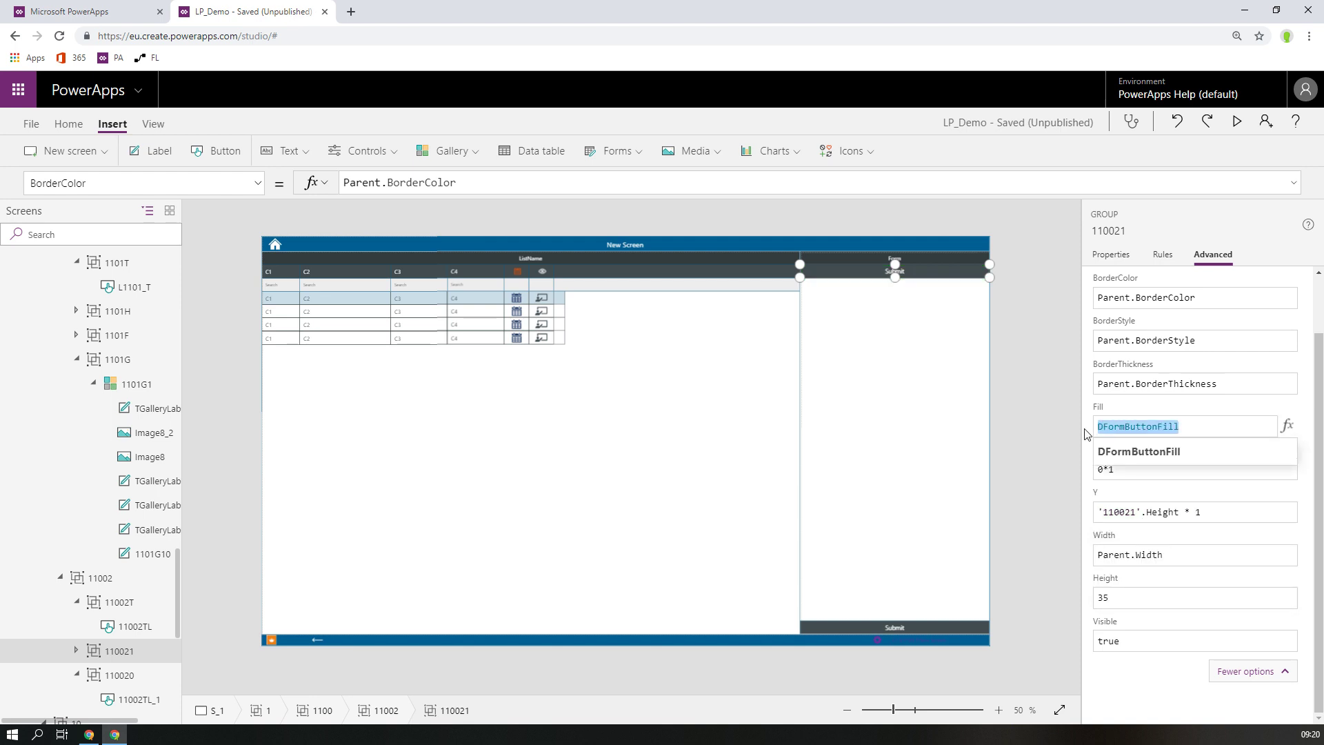
type("Parent.Fill")
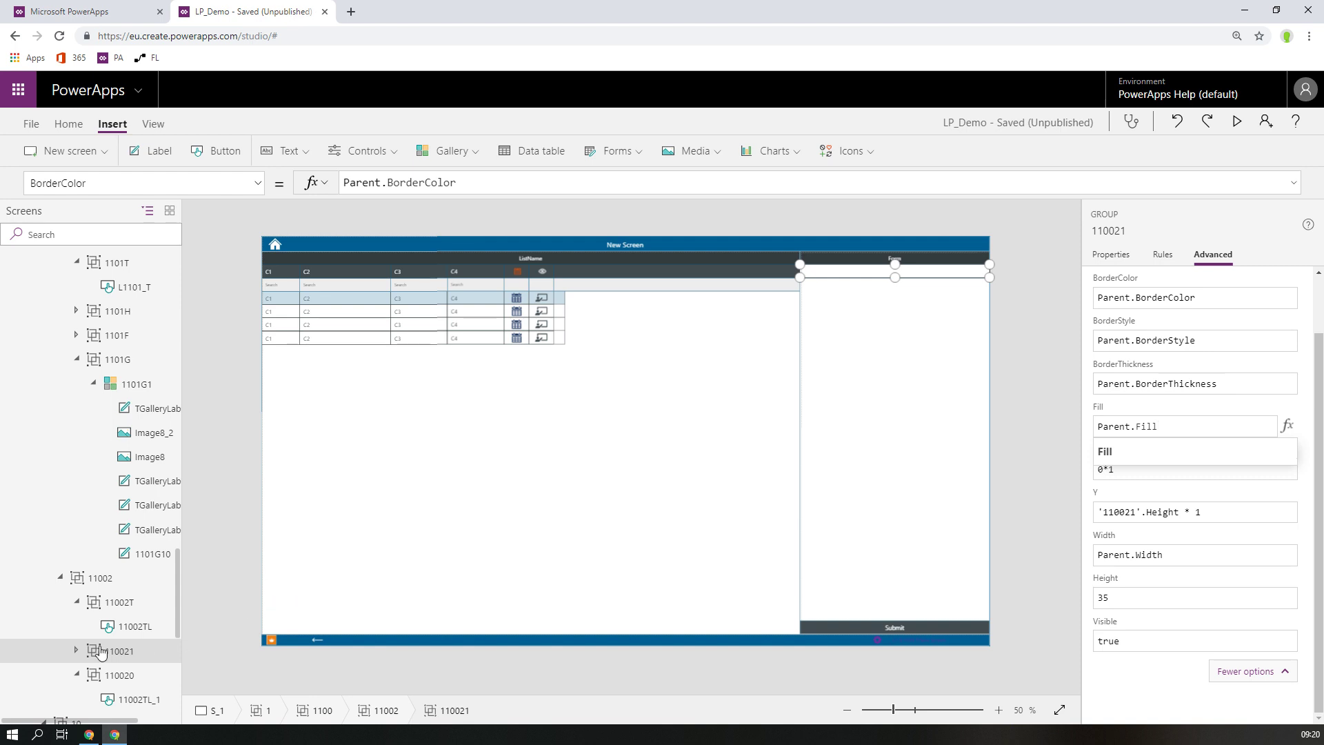
- Set the width of the button inside group 110021 to 180
left_click(76, 650)
left_click(126, 672)
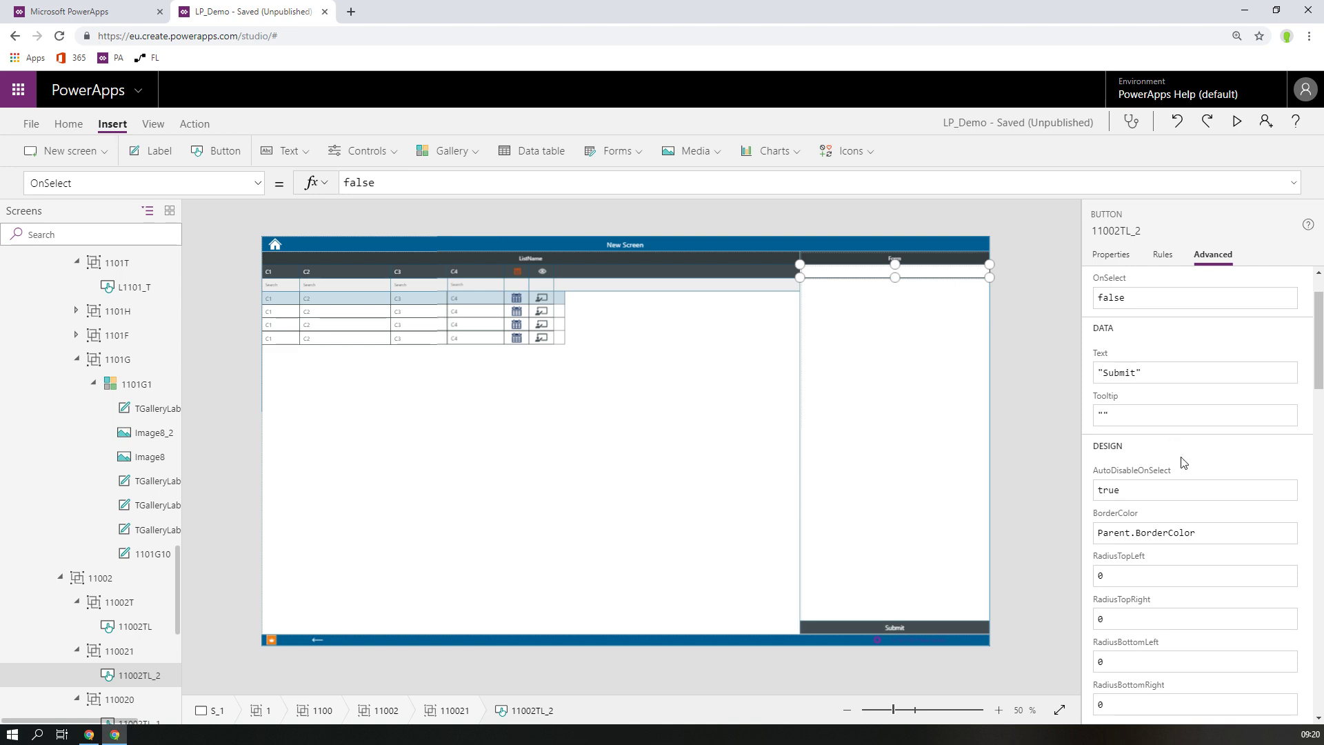
left_click(1111, 255)
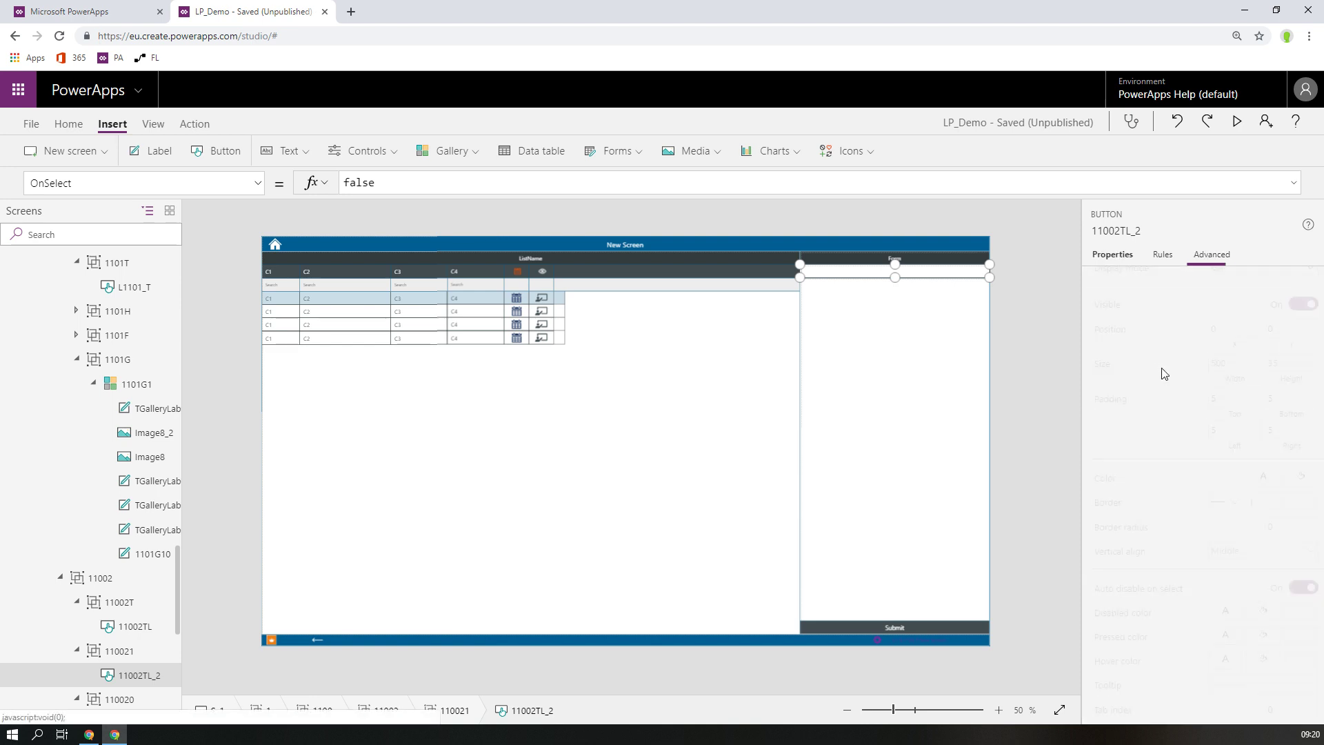
left_click(1231, 365)
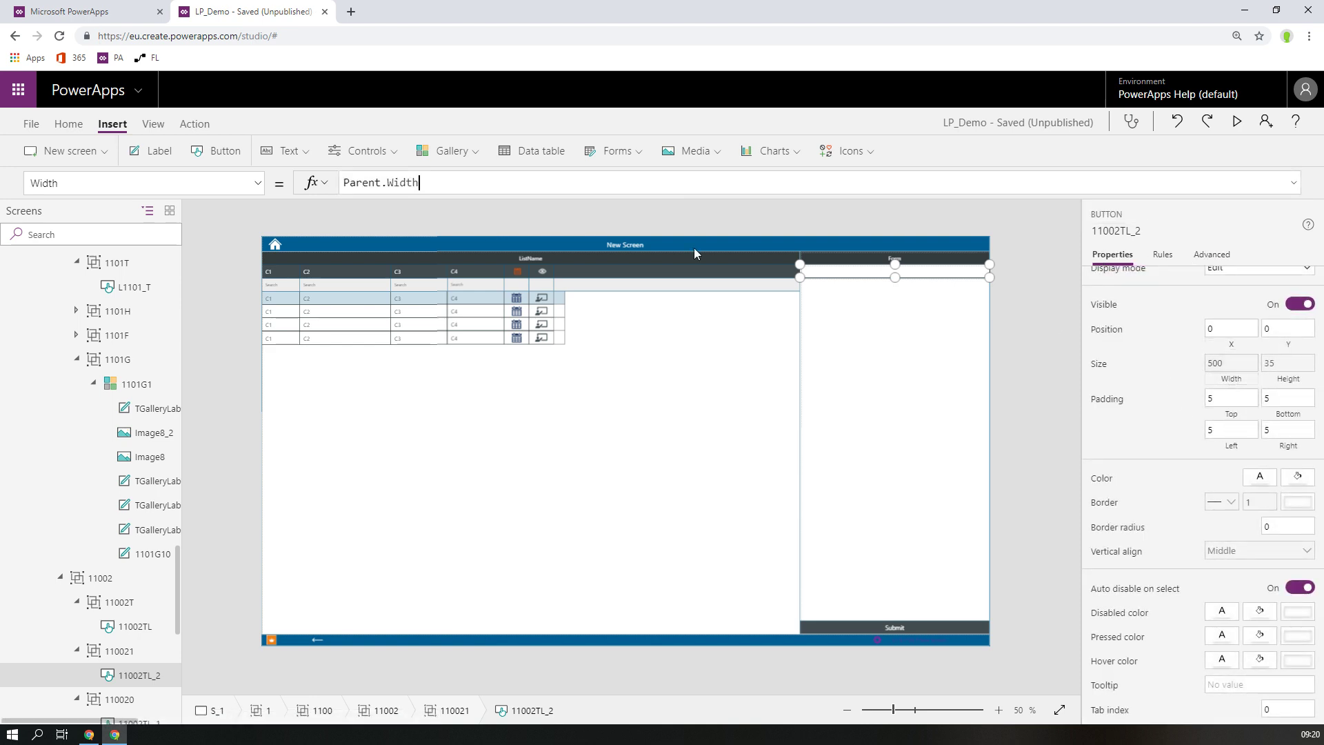
left_click_drag(432, 184, 284, 186)
type("180")
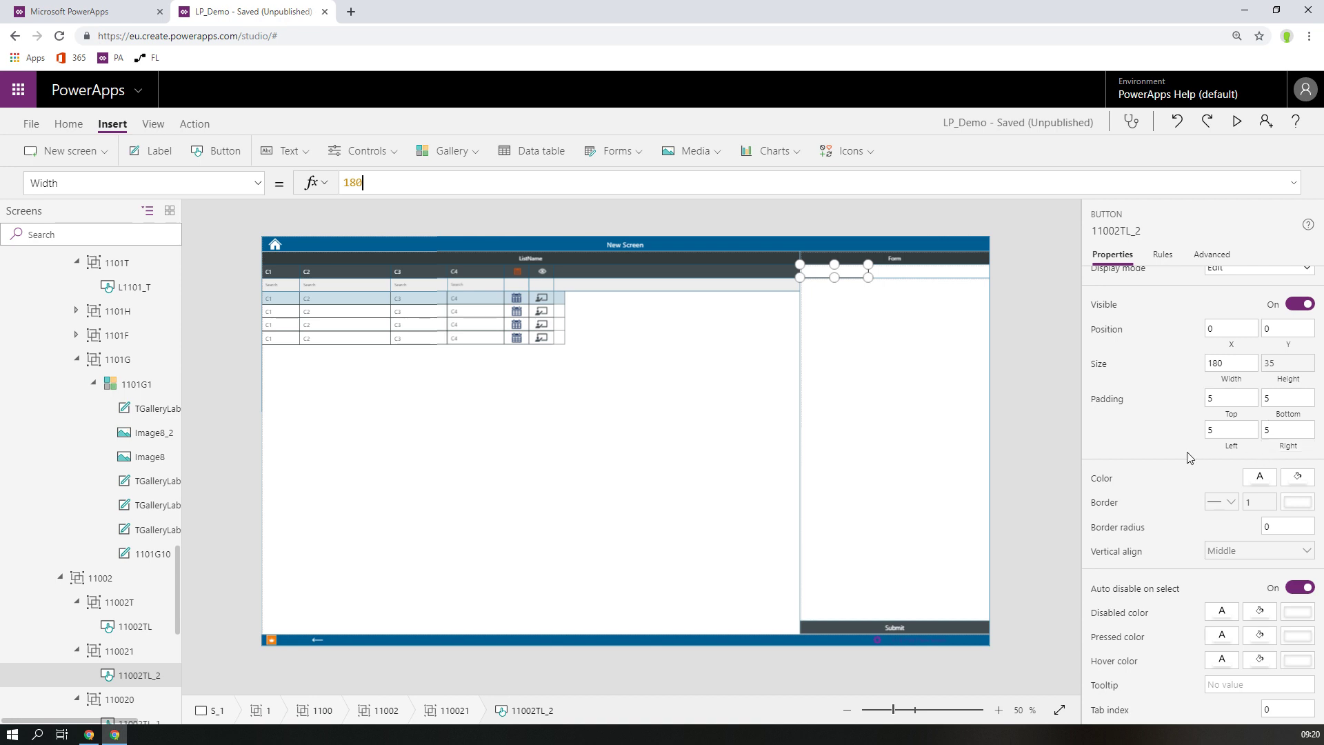
- Set the left padding of the button in group 110021 to 10 and its display mode to Disabled
left_click(1228, 432)
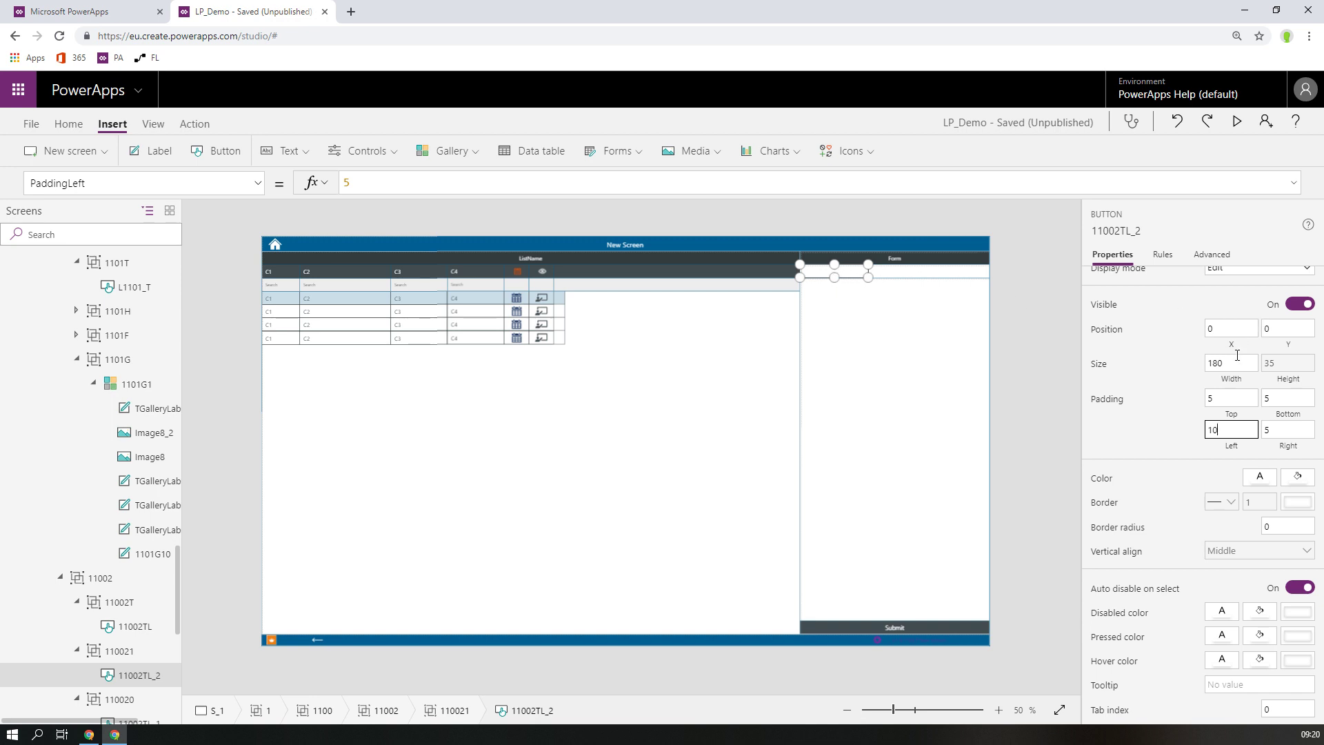
scroll(1245, 376, "up", 1)
left_click(1264, 311)
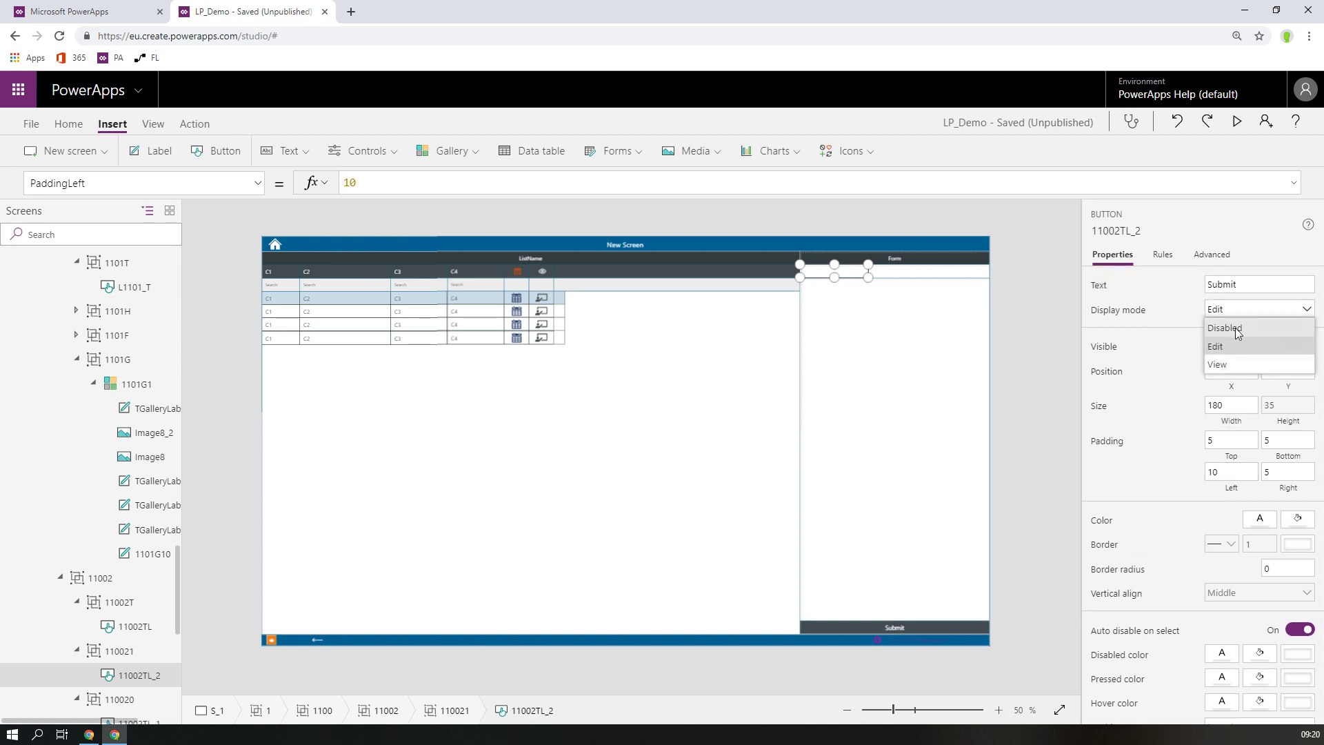
left_click(1235, 328)
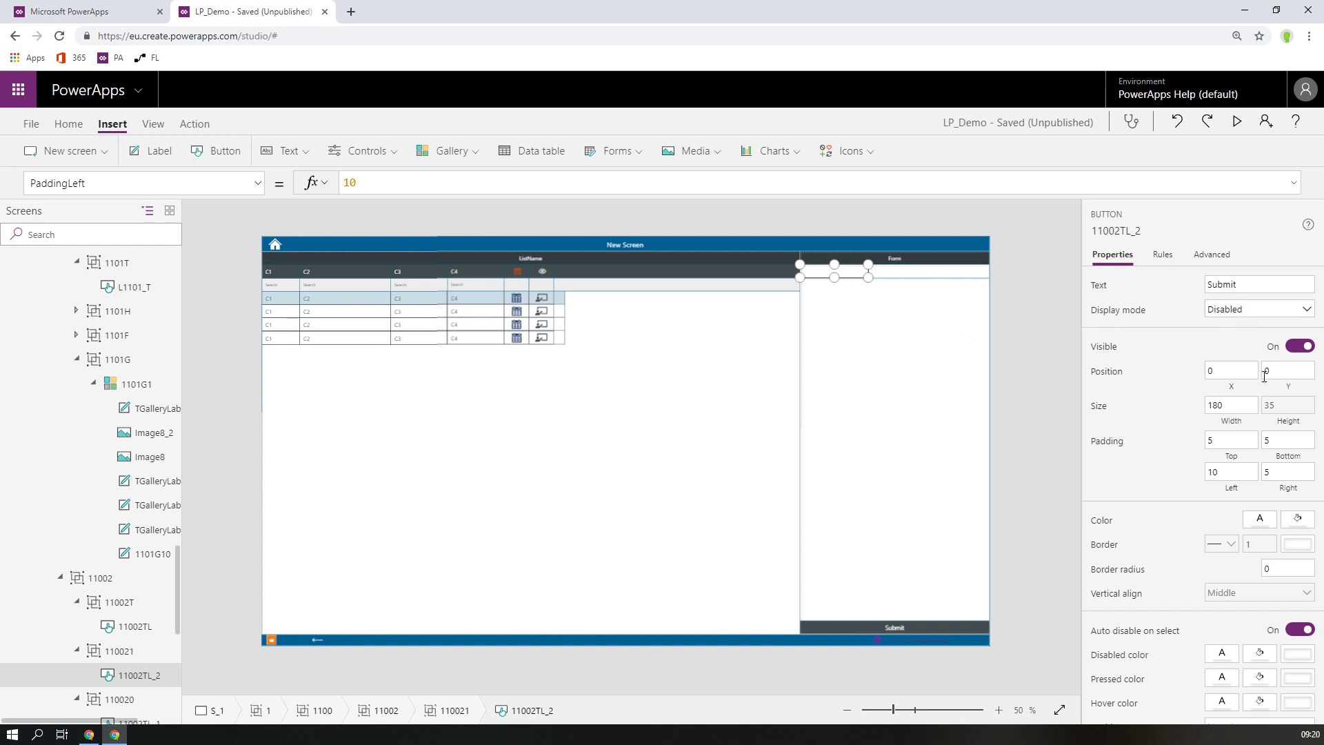
- Change the text of the button in group 110021 to 'Field 1'
scroll(1252, 359, "down", 1)
scroll(1259, 331, "up", 1)
left_click_drag(1257, 288, 1181, 285)
type("Field 1")
scroll(1249, 524, "down", 1)
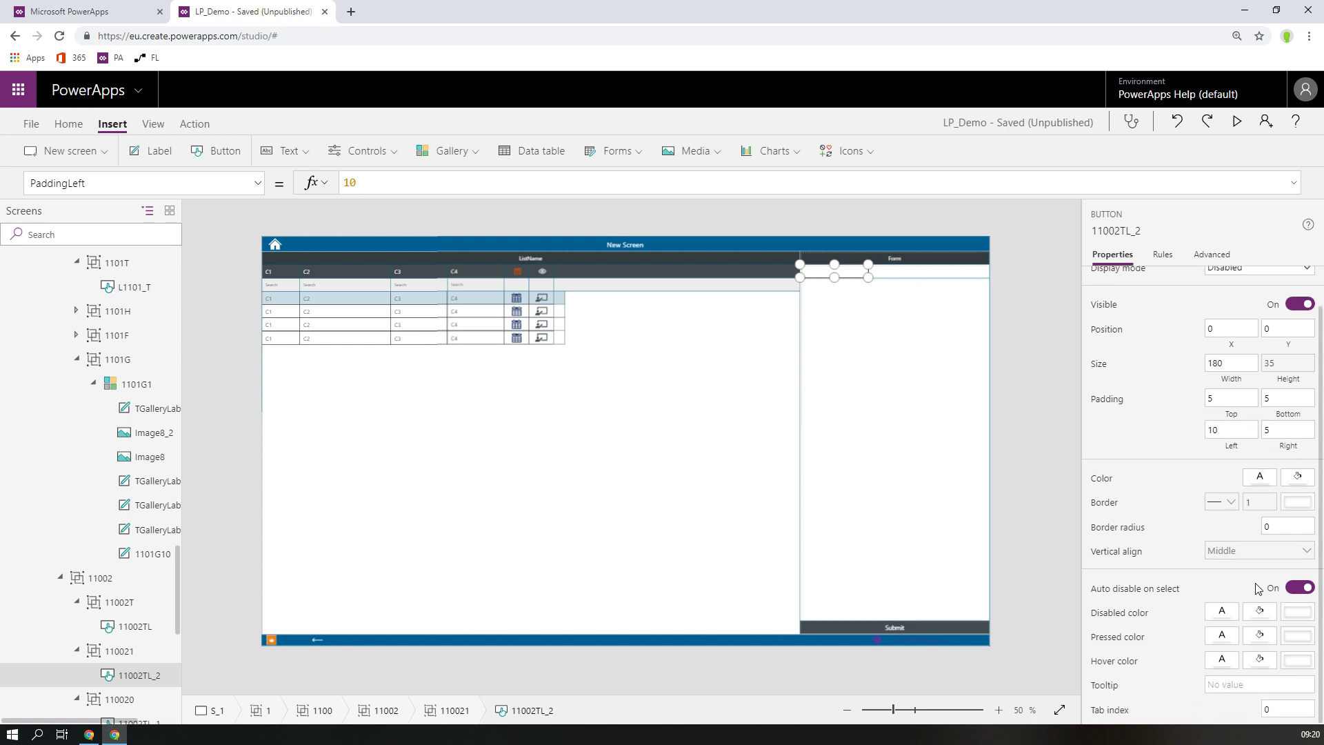
type("d 1")
scroll(1252, 610, "up", 1)
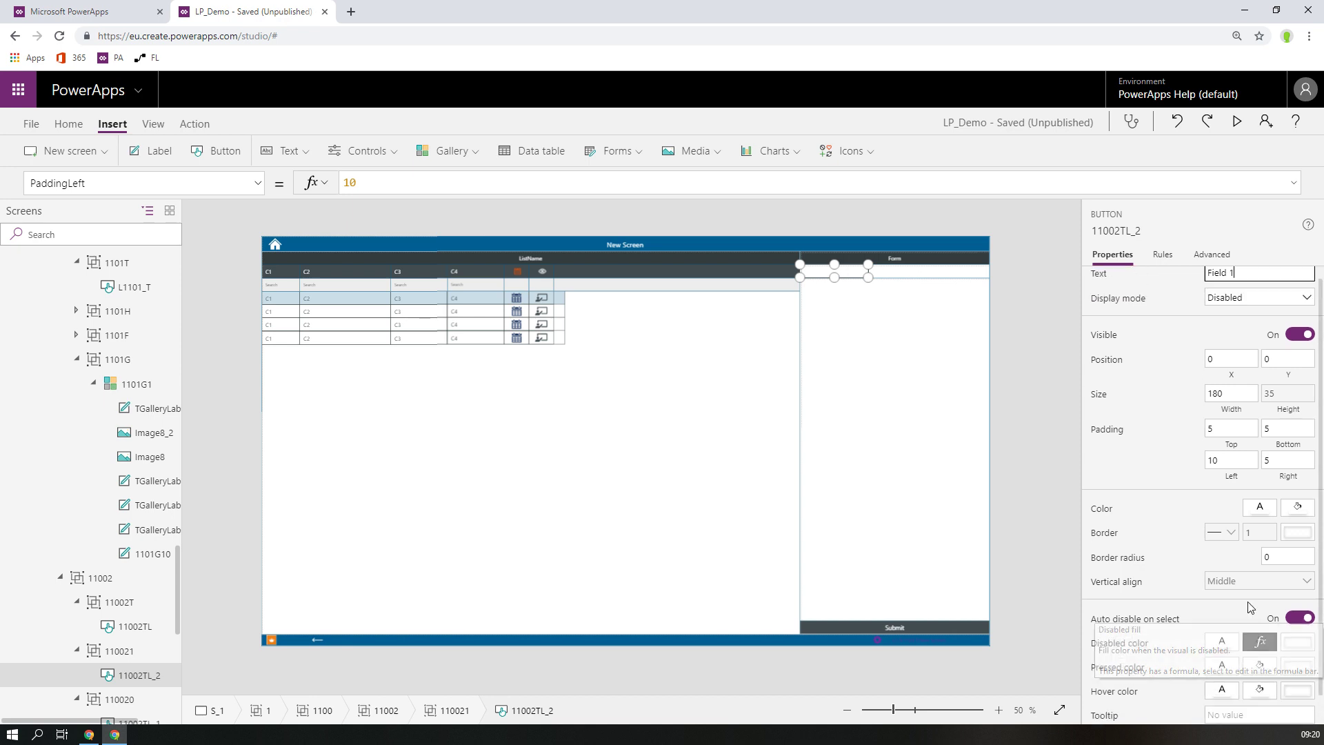
- Show the text color formulas among the advanced properties of the Field 1 button
left_click(1211, 255)
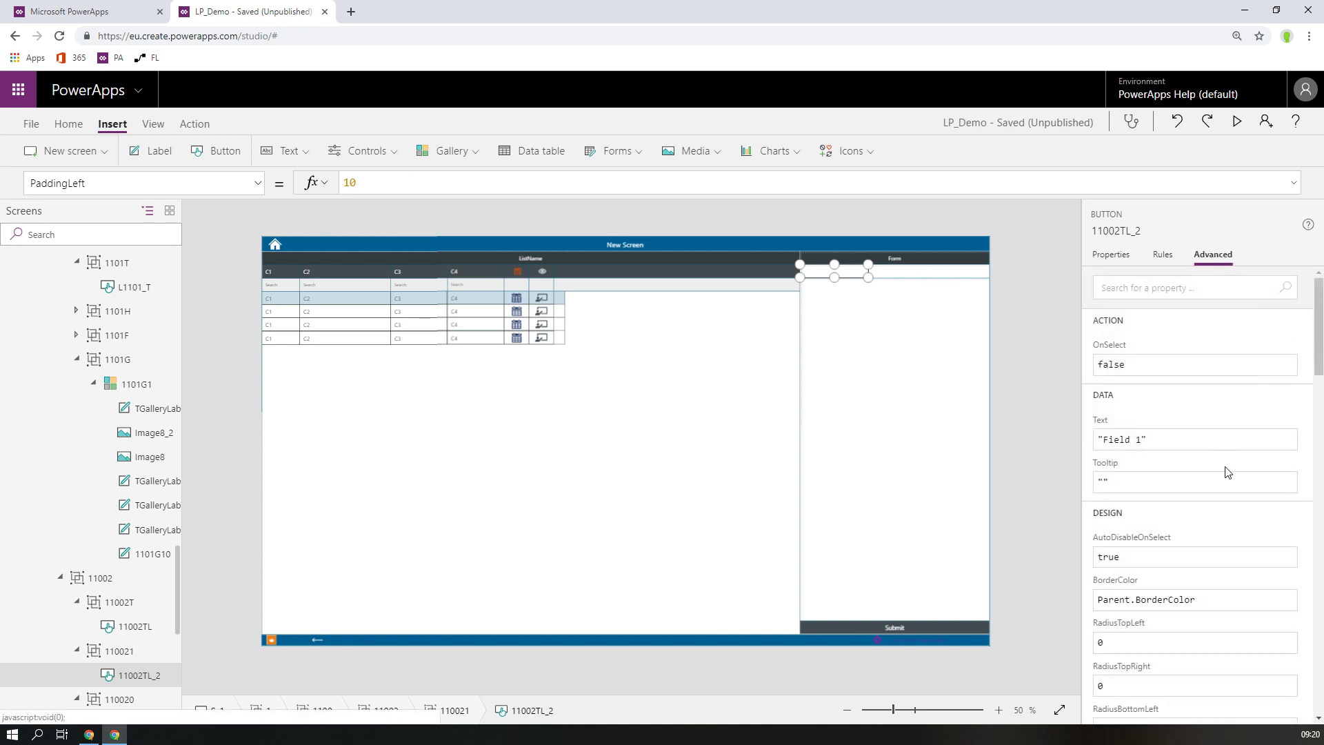
scroll(1224, 483, "down", 3)
scroll(1206, 593, "down", 5)
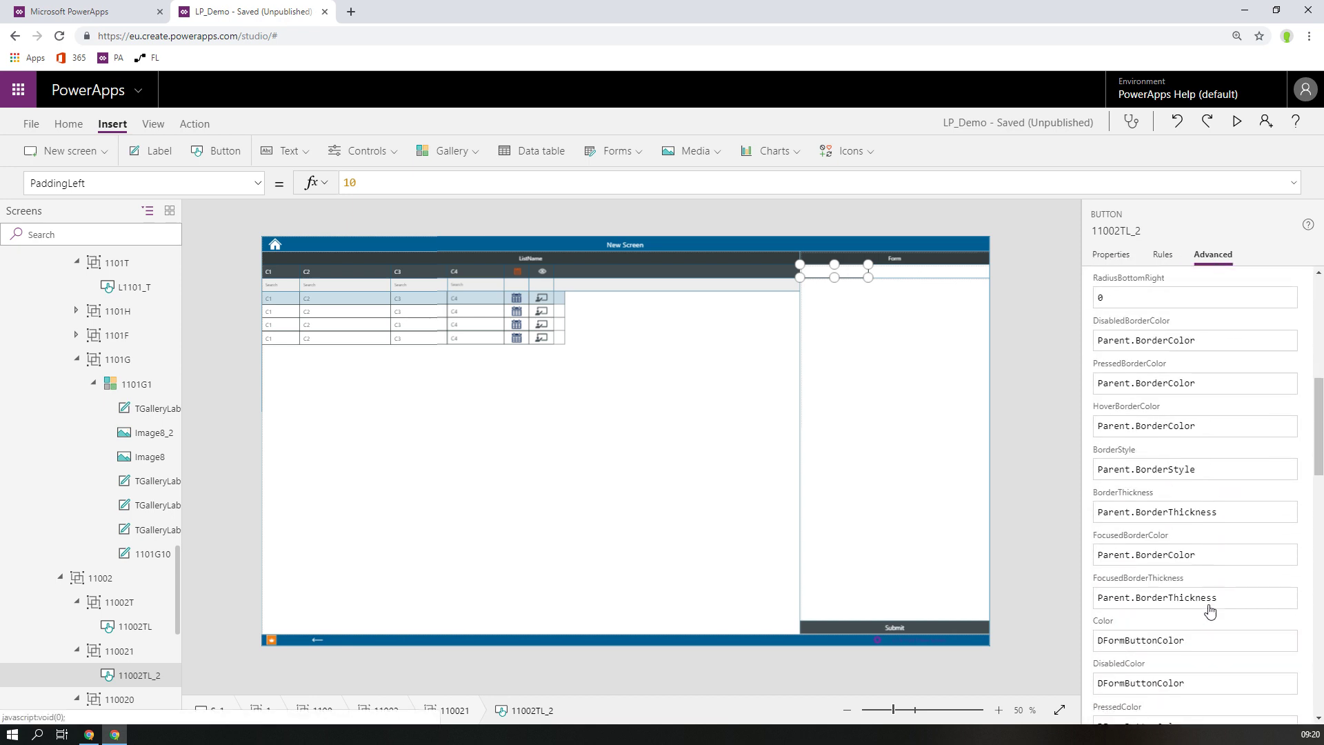
scroll(1227, 561, "down", 1)
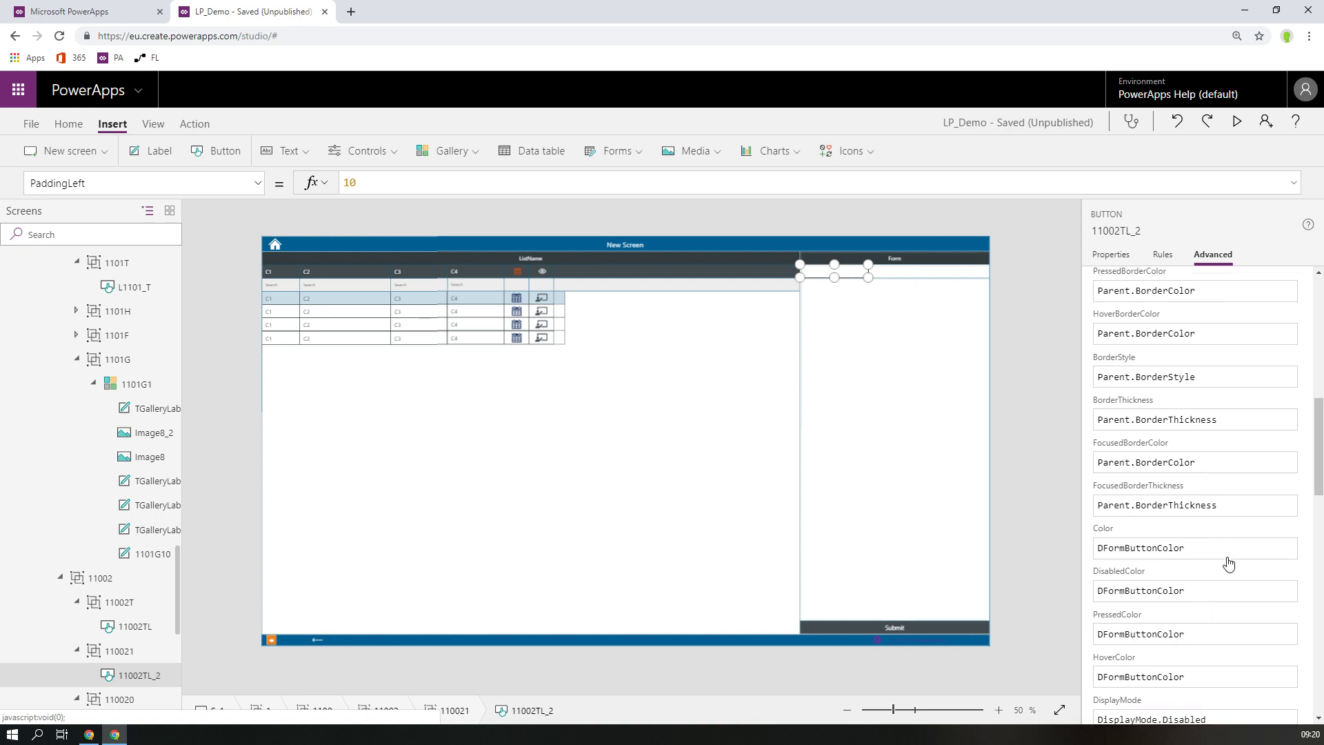
- Set the Color property of the form's field button 11002TL_2 to DFormDataColor
left_click(1205, 496)
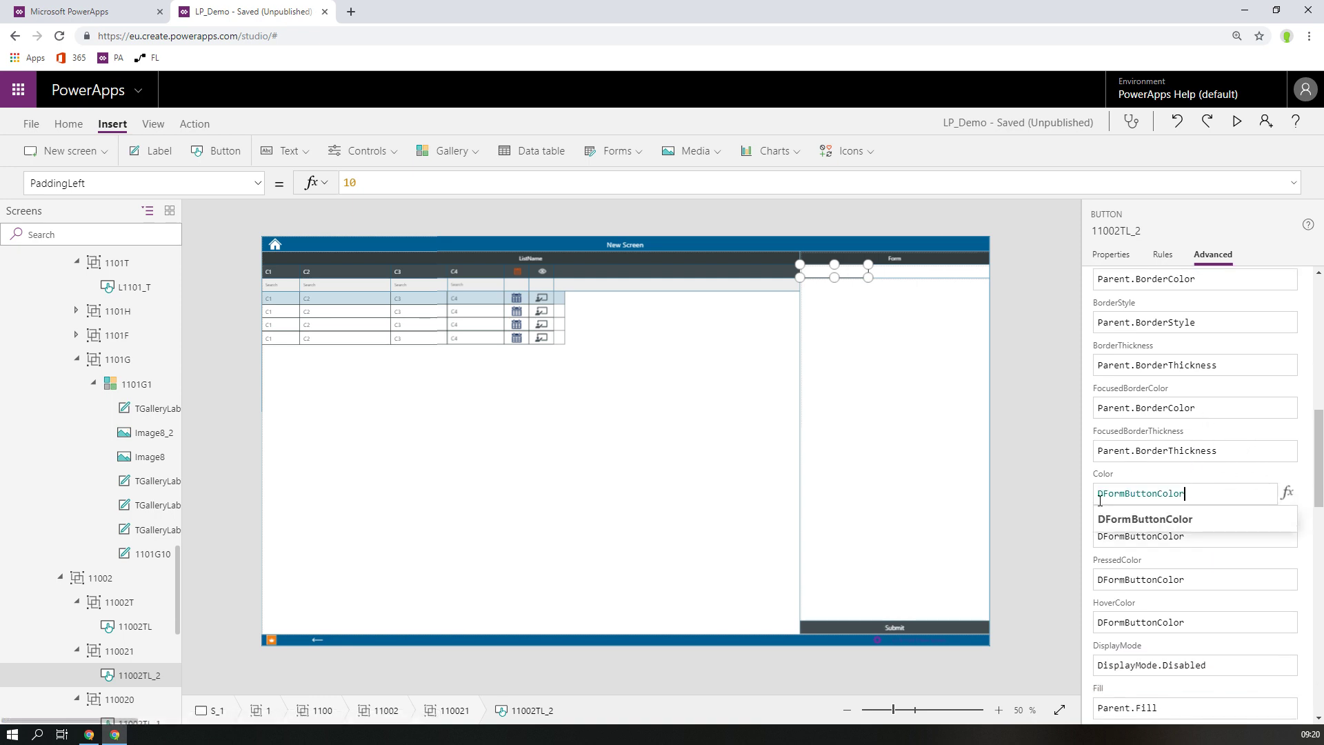
left_click_drag(1100, 501, 1124, 495)
type("Da")
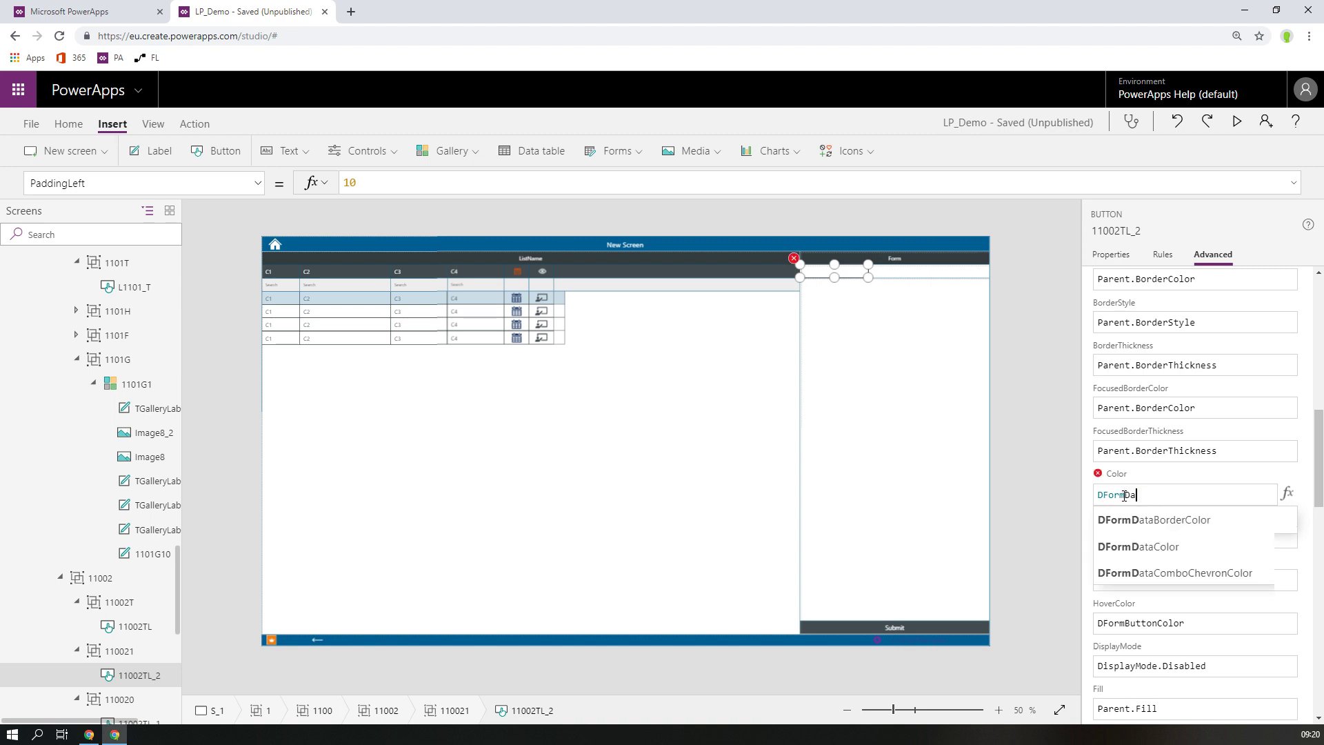
left_click(1148, 546)
- Copy DFormDataColor into the DisabledColor, PressedColor and HoverColor properties of button 11002TL_2
double_click(1158, 494)
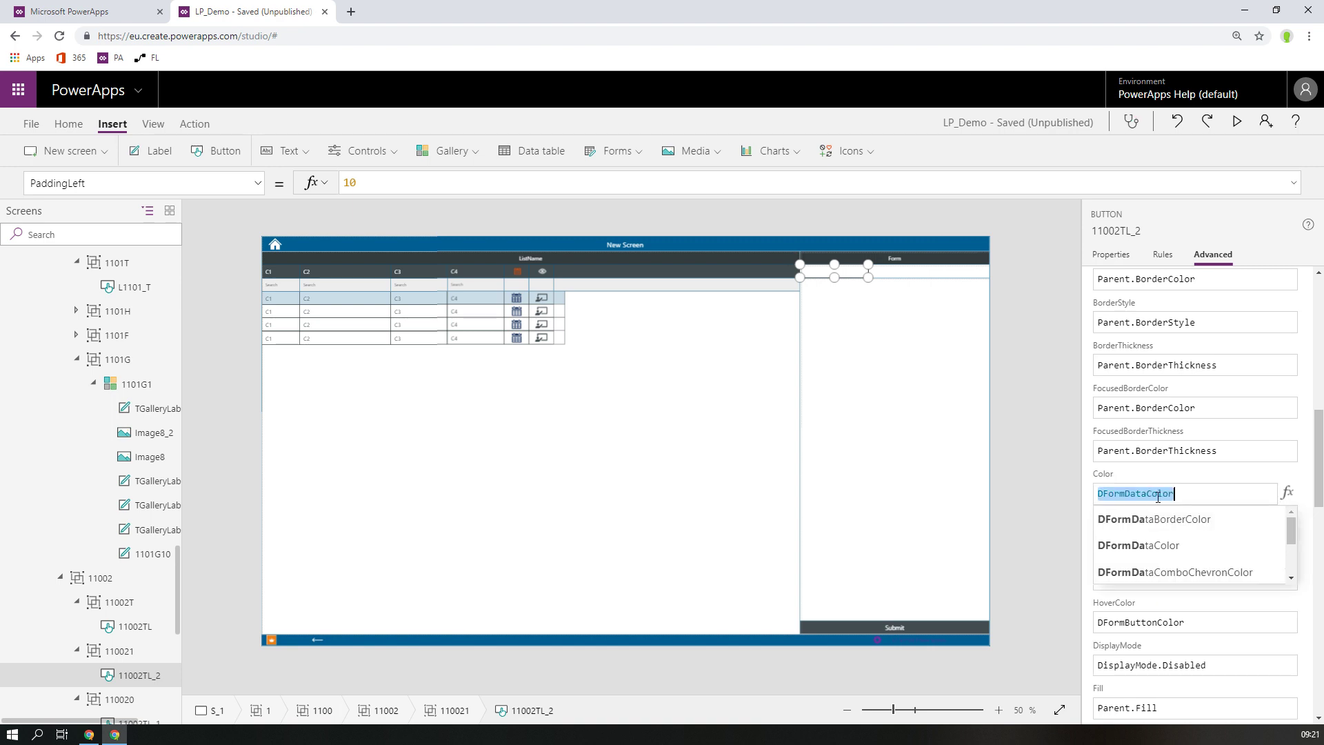
key("ctrl+c")
double_click(1131, 537)
key("ctrl+v")
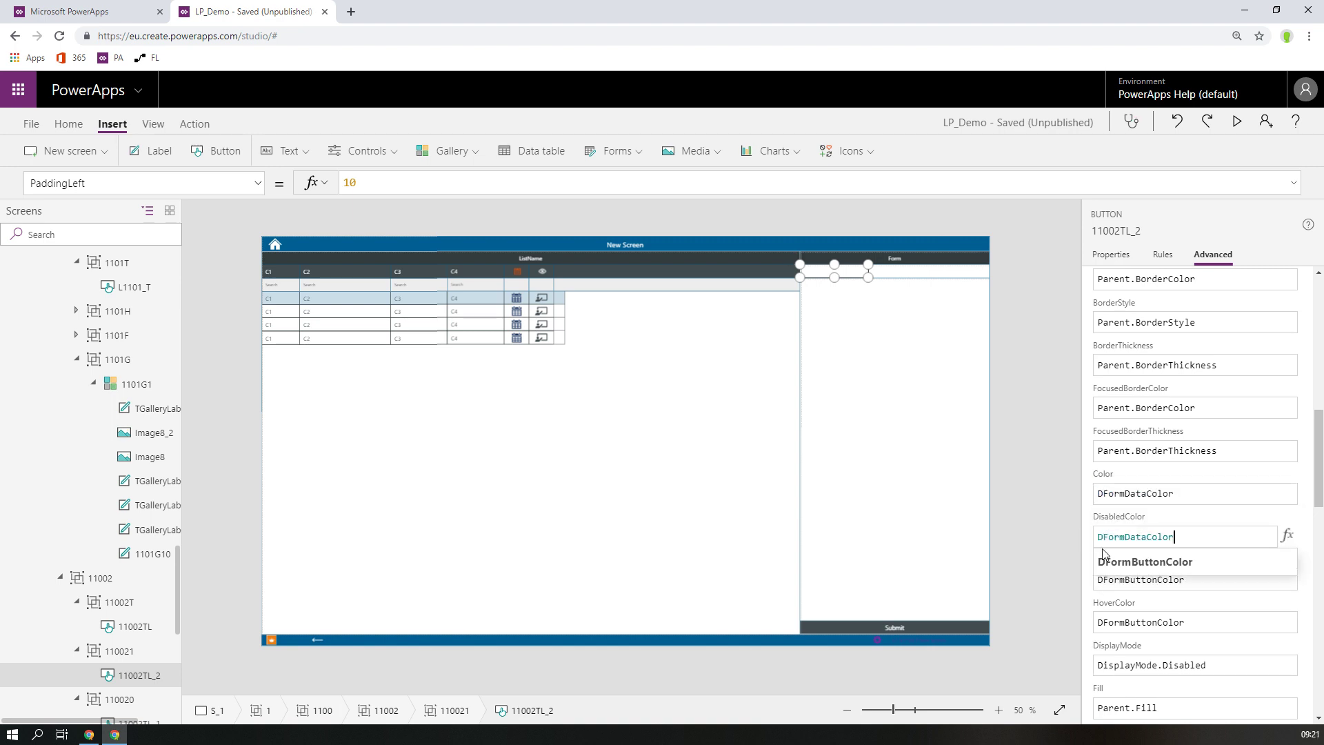
left_click(1183, 579)
left_click_drag(1183, 579, 1074, 586)
key("ctrl+v")
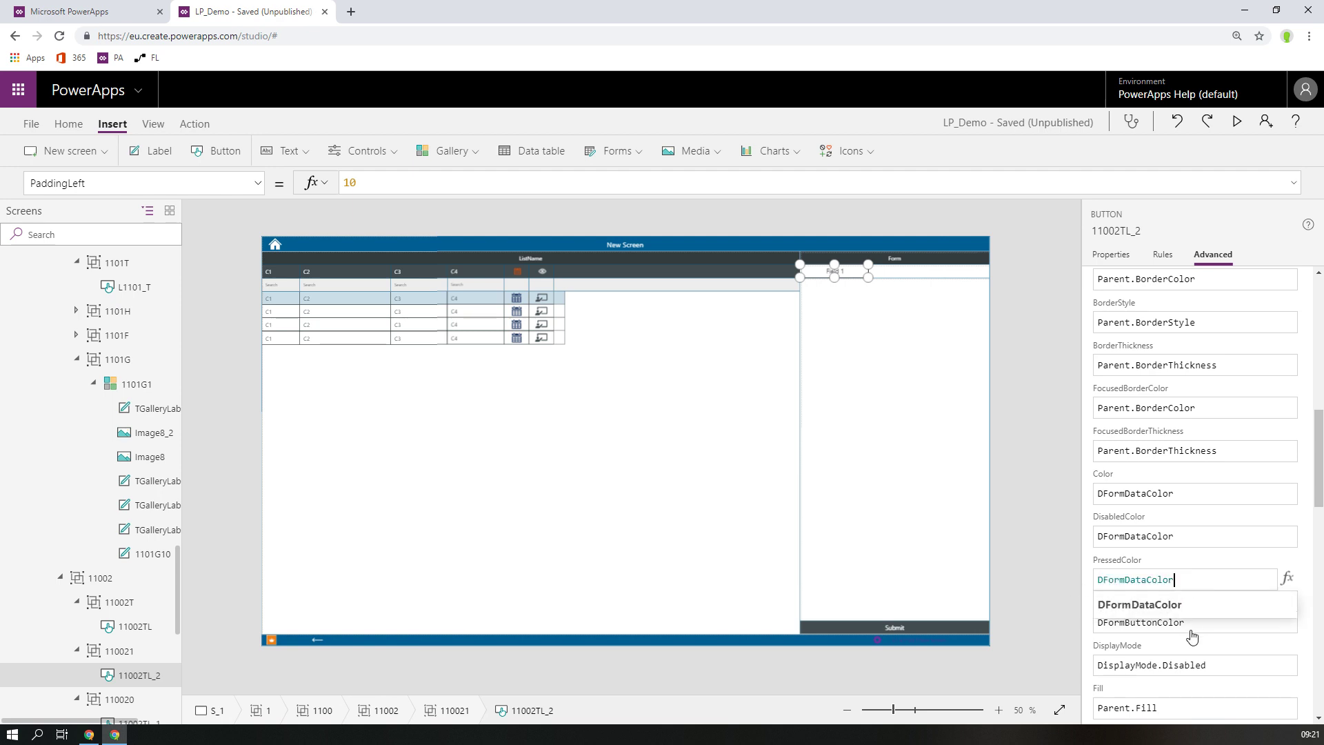
left_click(1187, 622)
left_click_drag(1188, 622, 1041, 625)
key("ctrl+v")
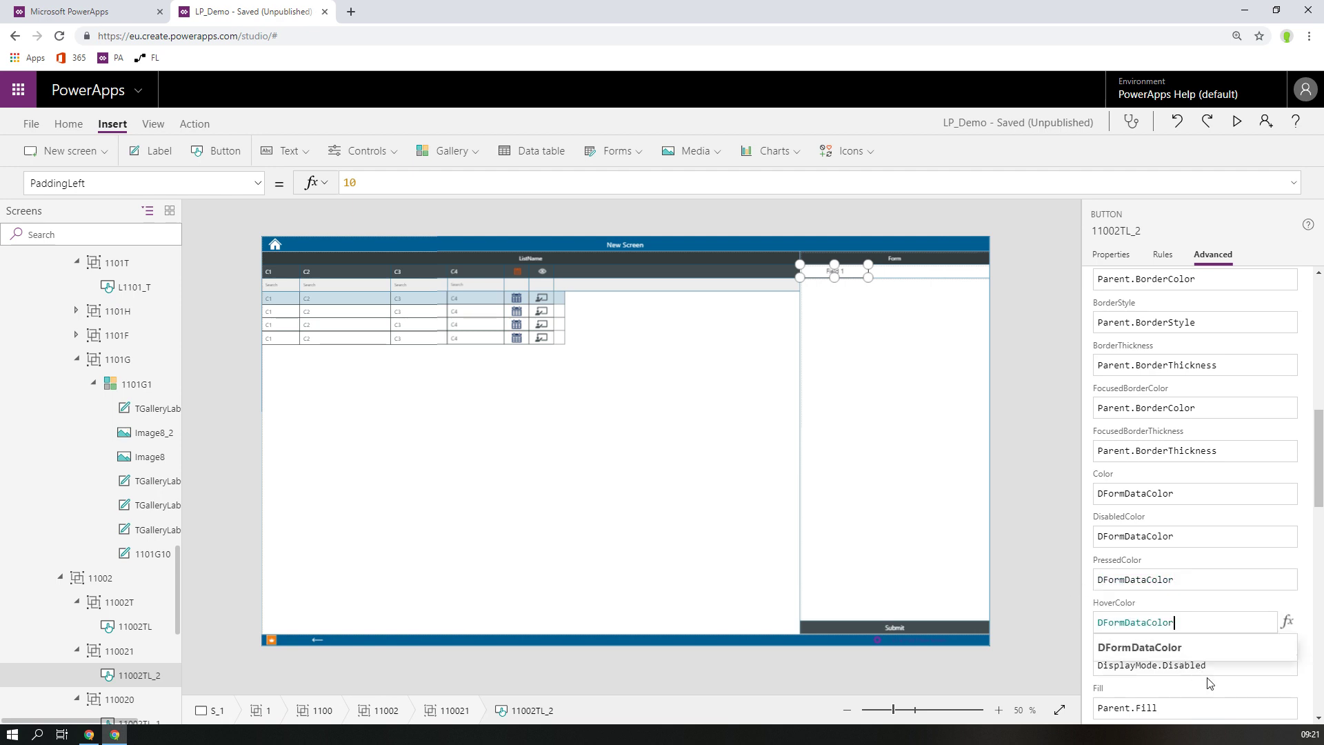
- Set the Size property of button 11002TL_2 to DFormDataSize
scroll(1263, 630, "down", 3)
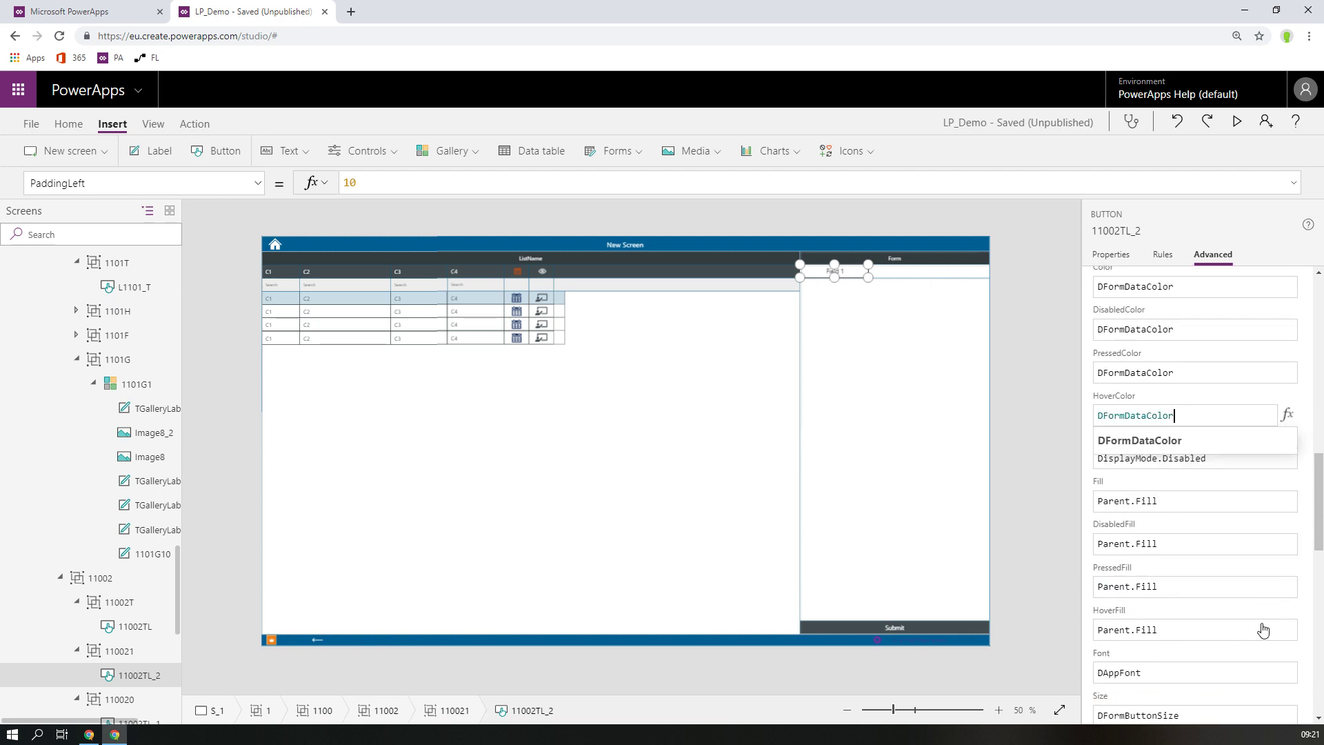
scroll(1262, 629, "down", 2)
left_click(1179, 577)
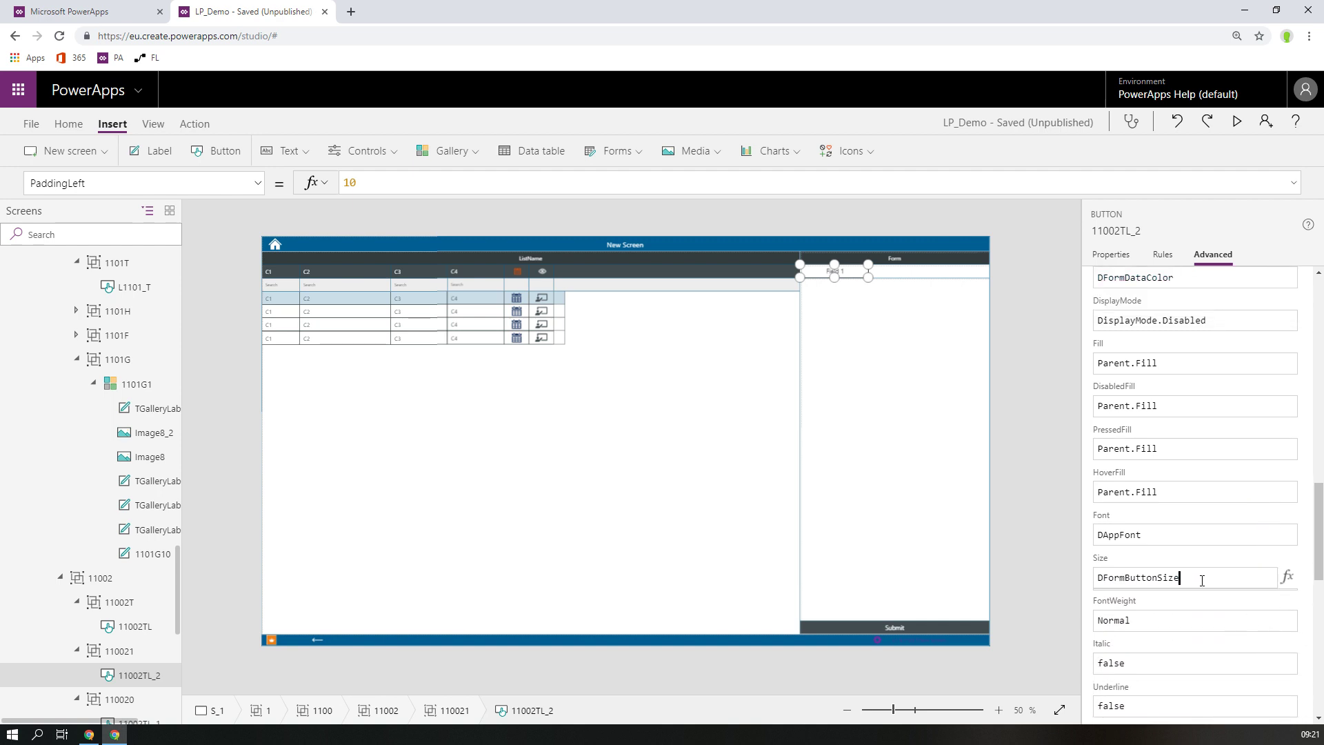
left_click_drag(1188, 579, 1127, 579)
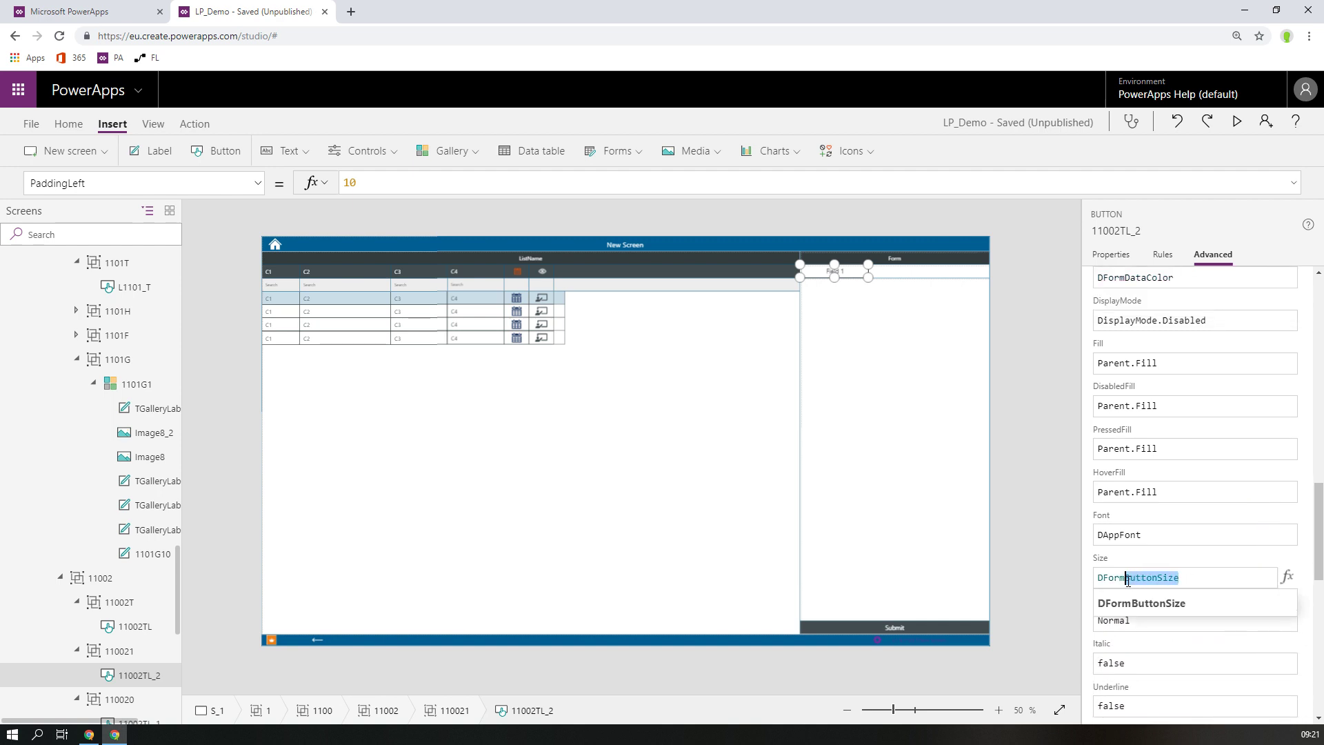
type("Data")
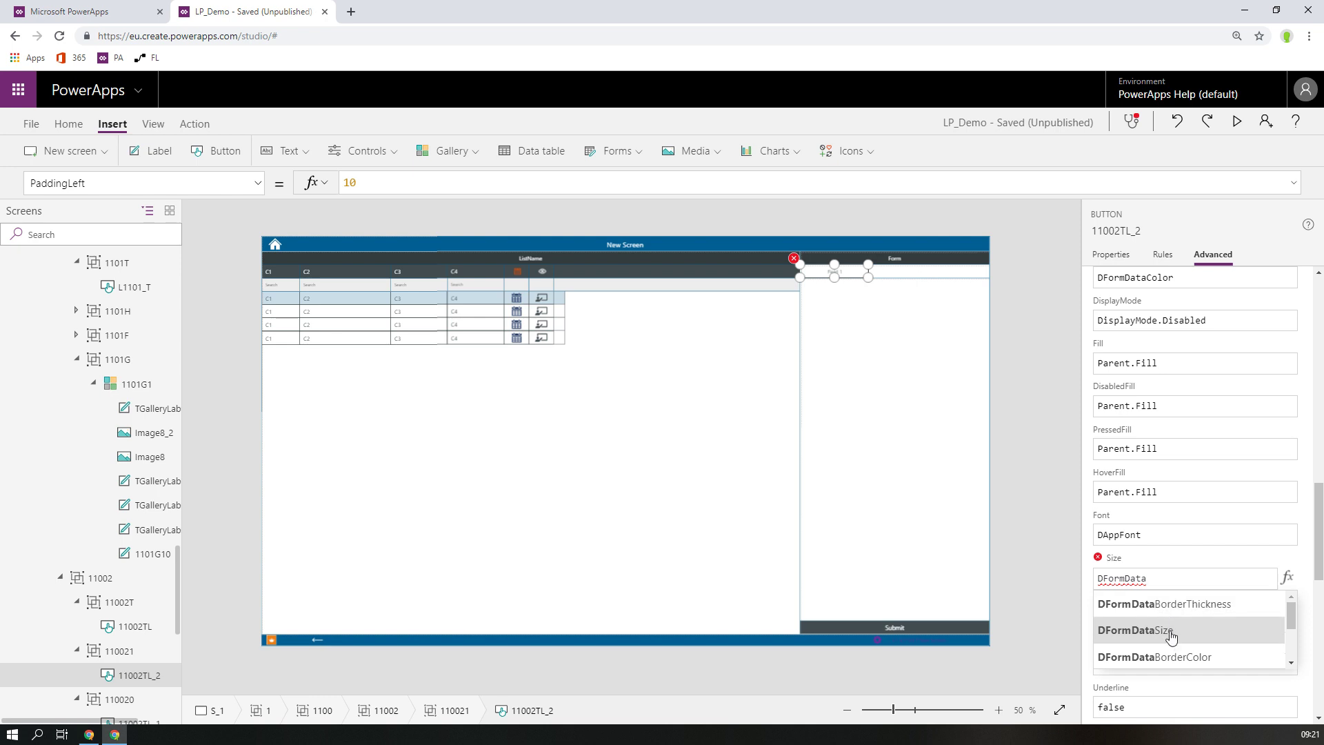
left_click(1166, 629)
- Replace the VerticalAlign formula of button 11002TL_2 with Align.Left
scroll(1212, 633, "down", 3)
scroll(1212, 633, "down", 2)
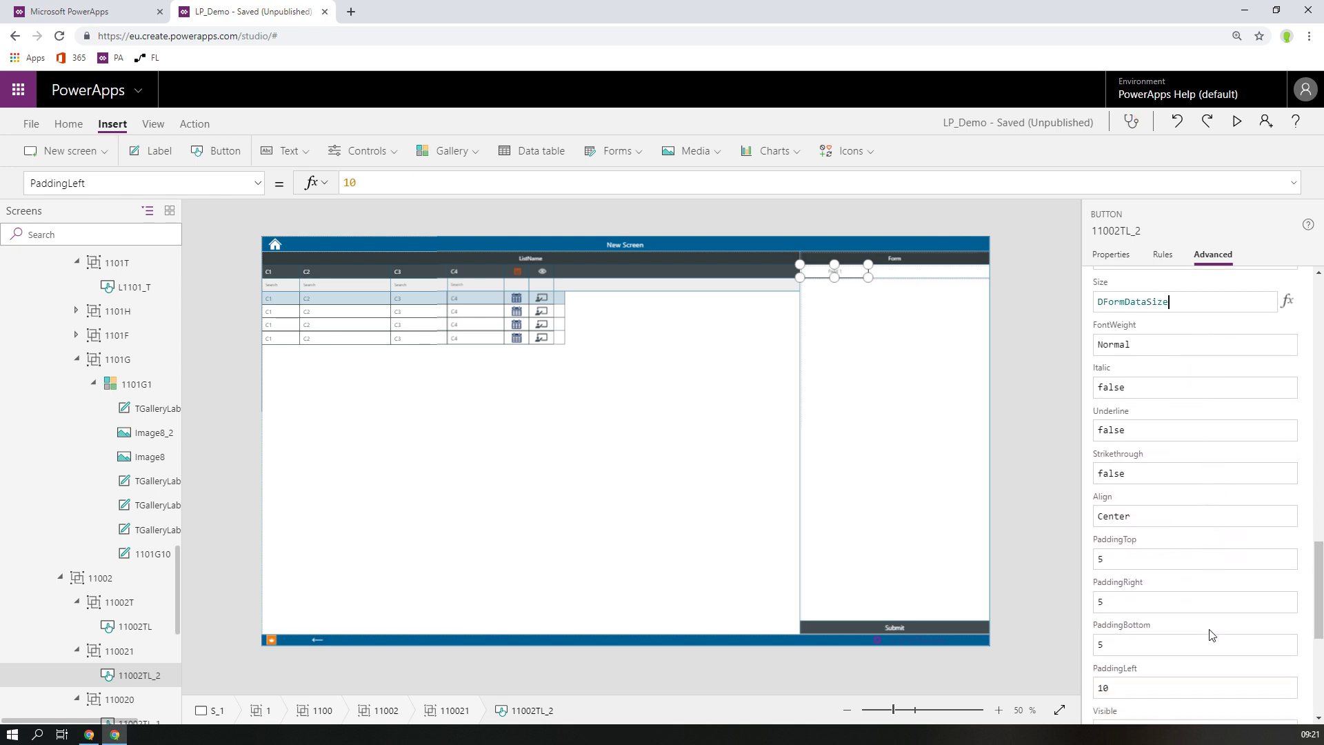
scroll(1212, 634, "down", 3)
scroll(1212, 633, "up", 3)
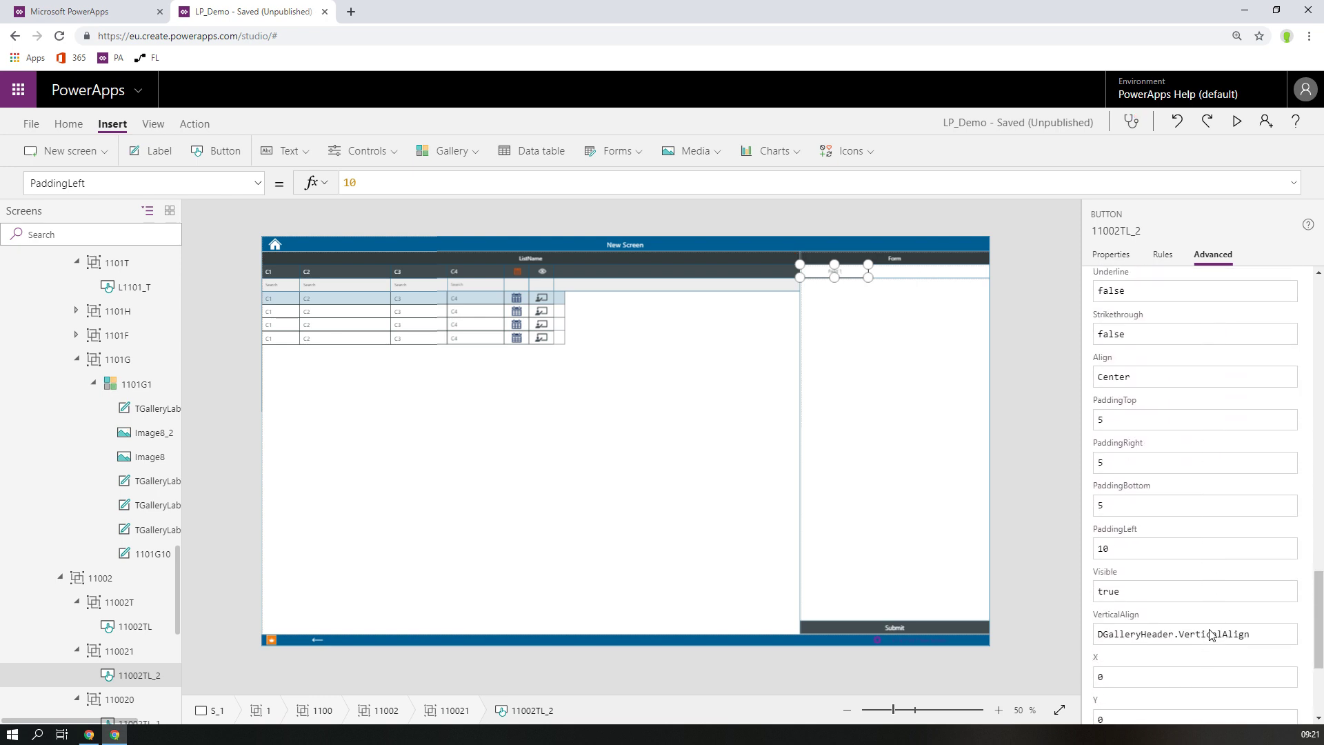
scroll(1133, 395, "up", 1)
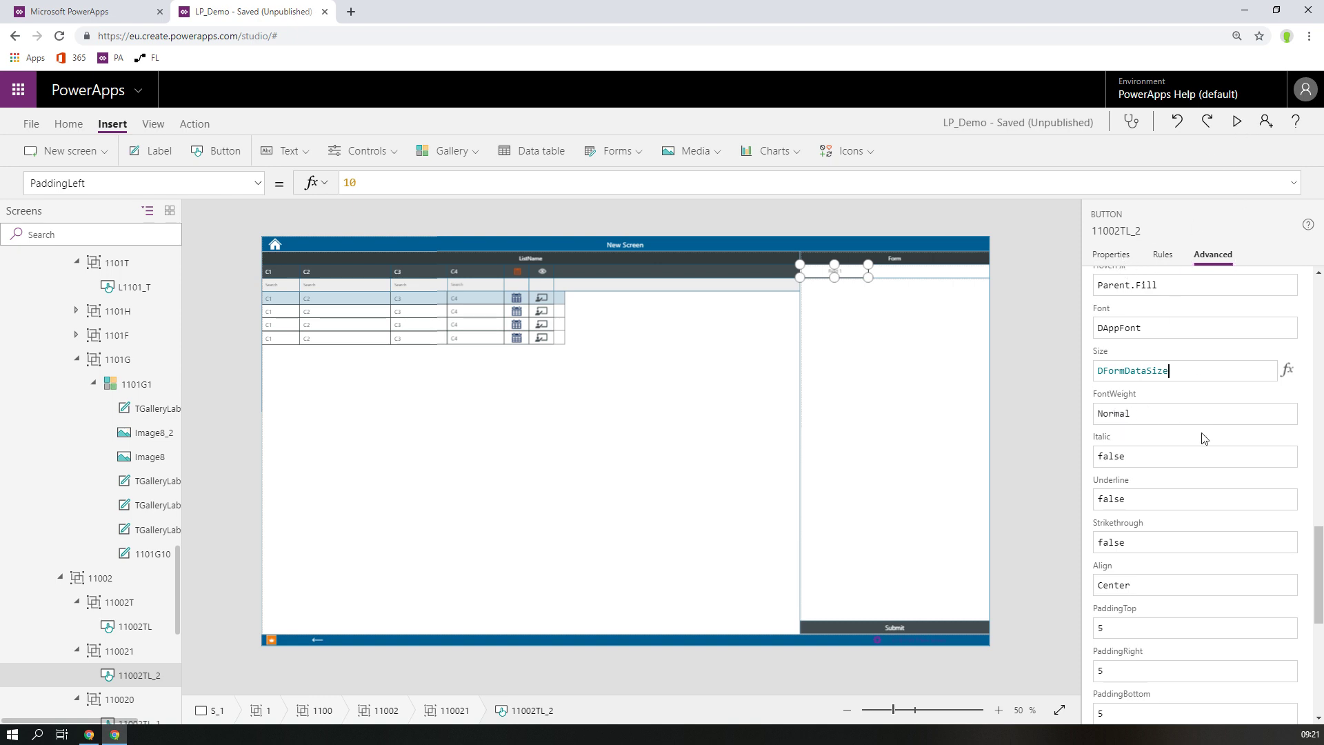
scroll(1203, 438, "down", 5)
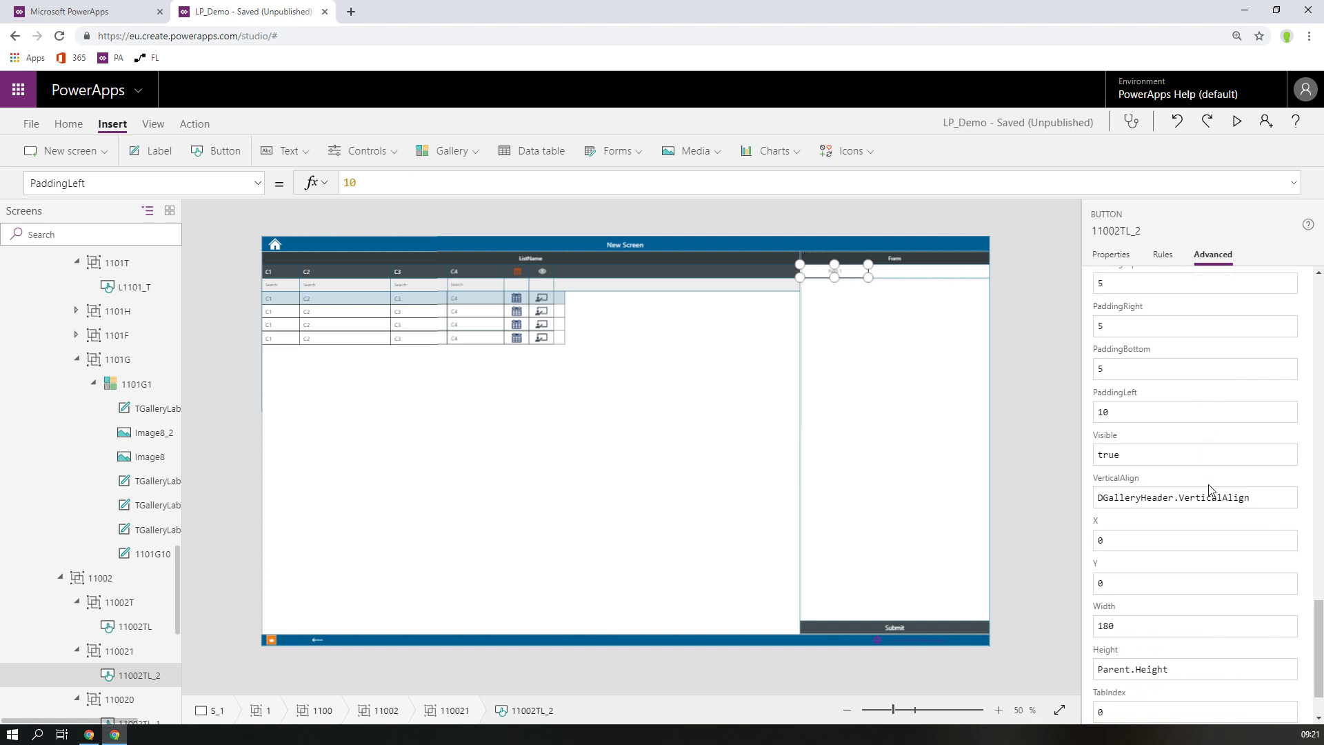
left_click(1208, 496)
left_click_drag(1181, 495, 1060, 498)
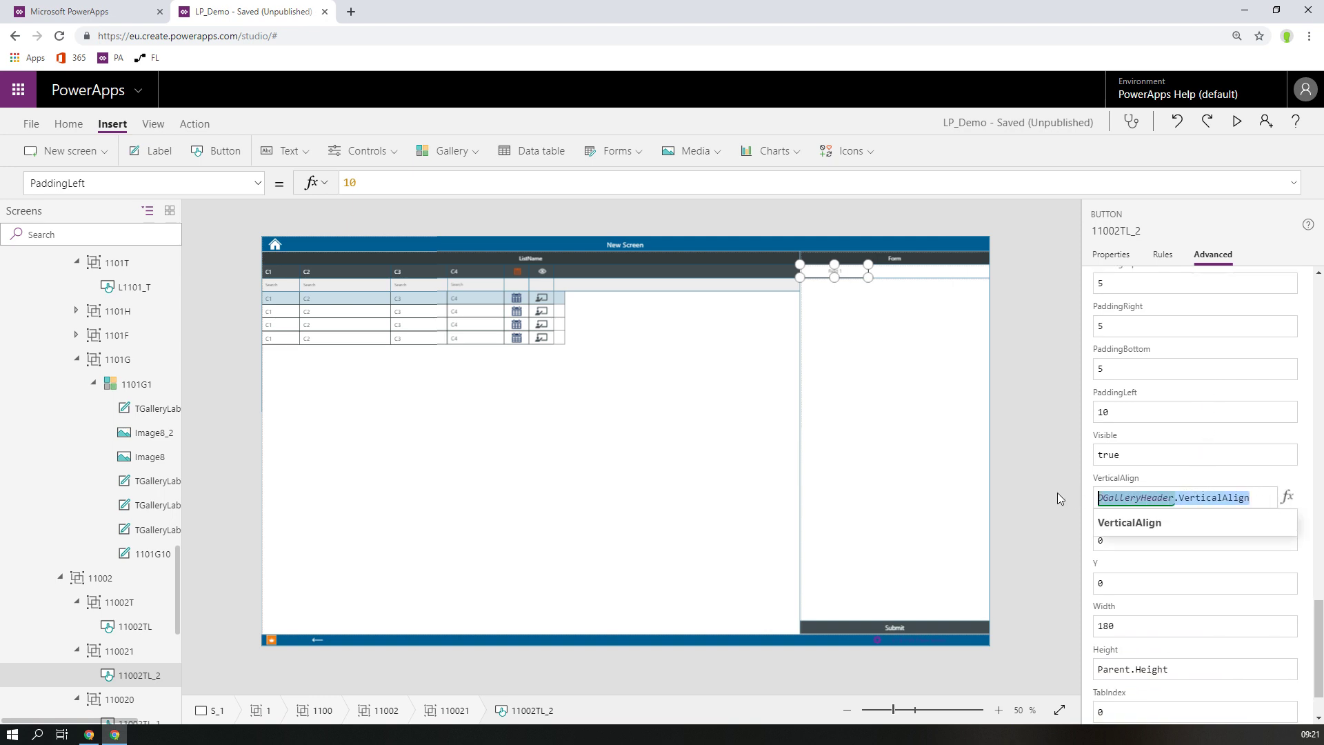
type("Alig")
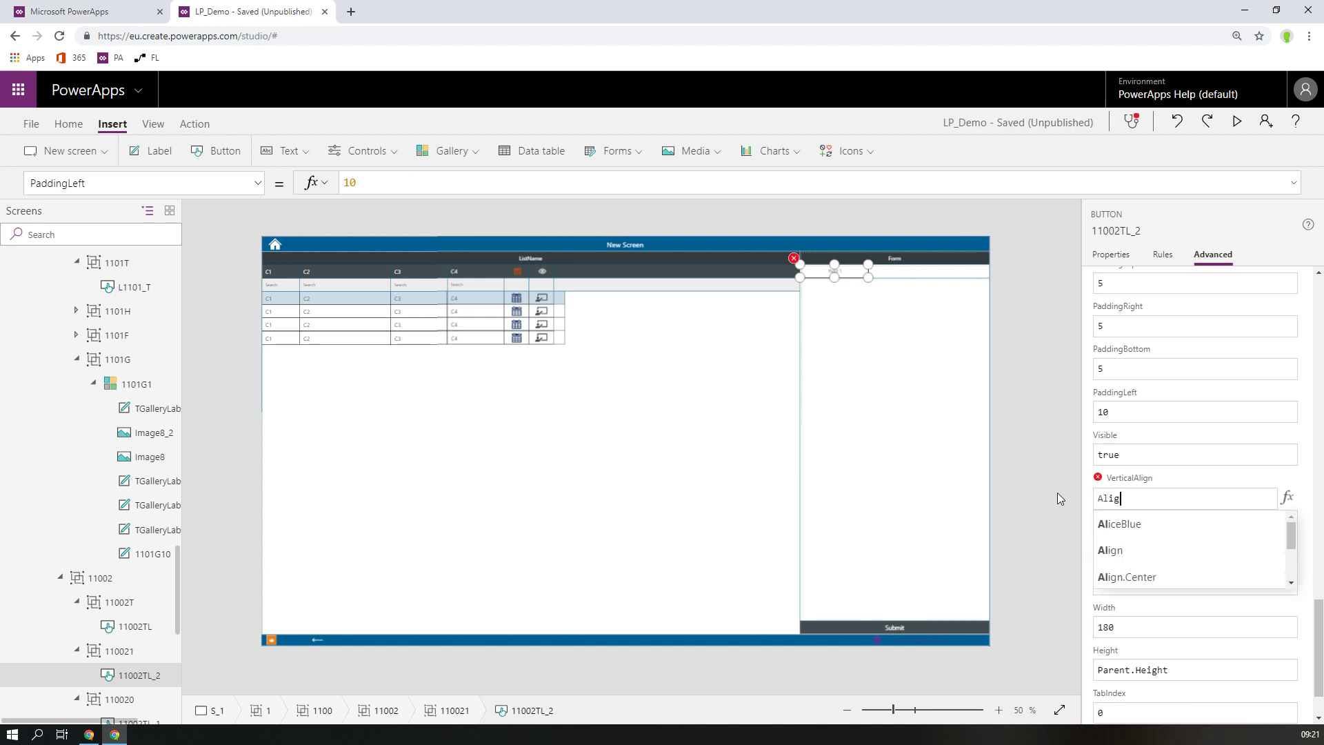
type("n.Left")
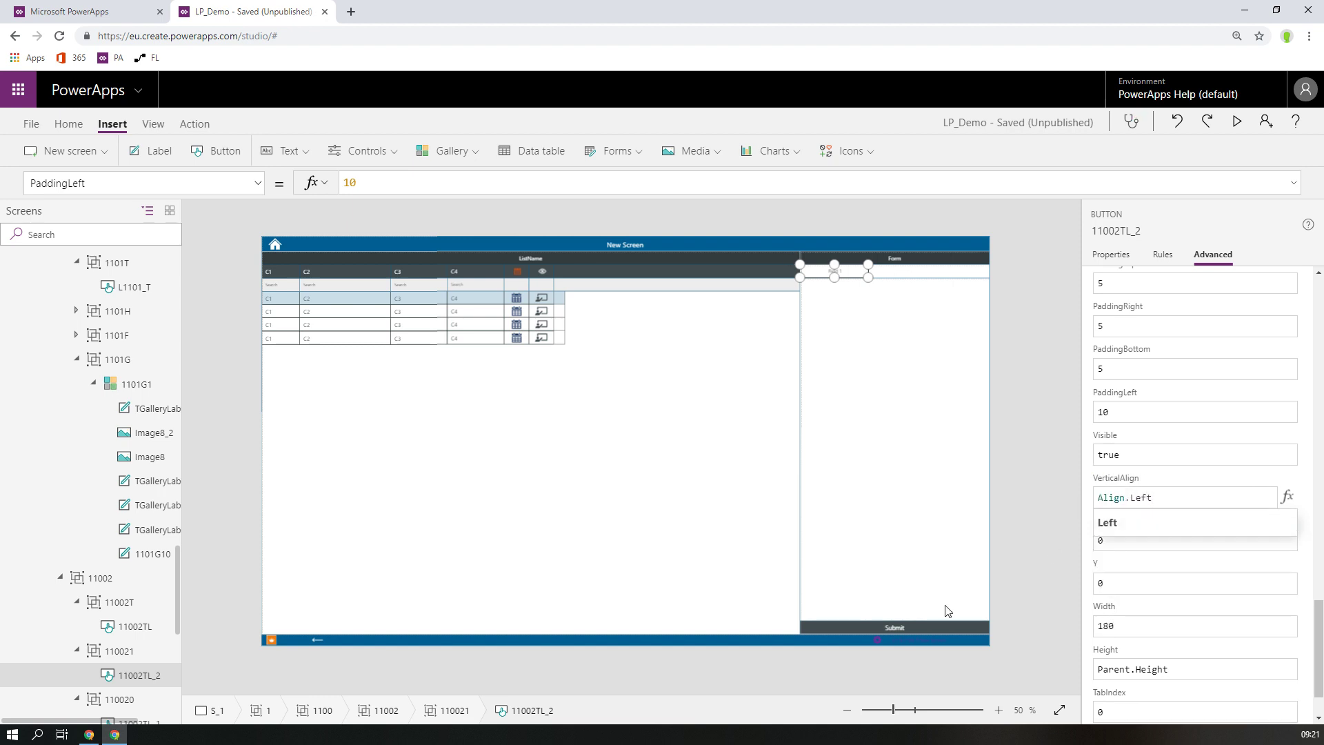
- Set the VerticalAlign property of the form's Submit button to Align.Center
left_click(931, 629)
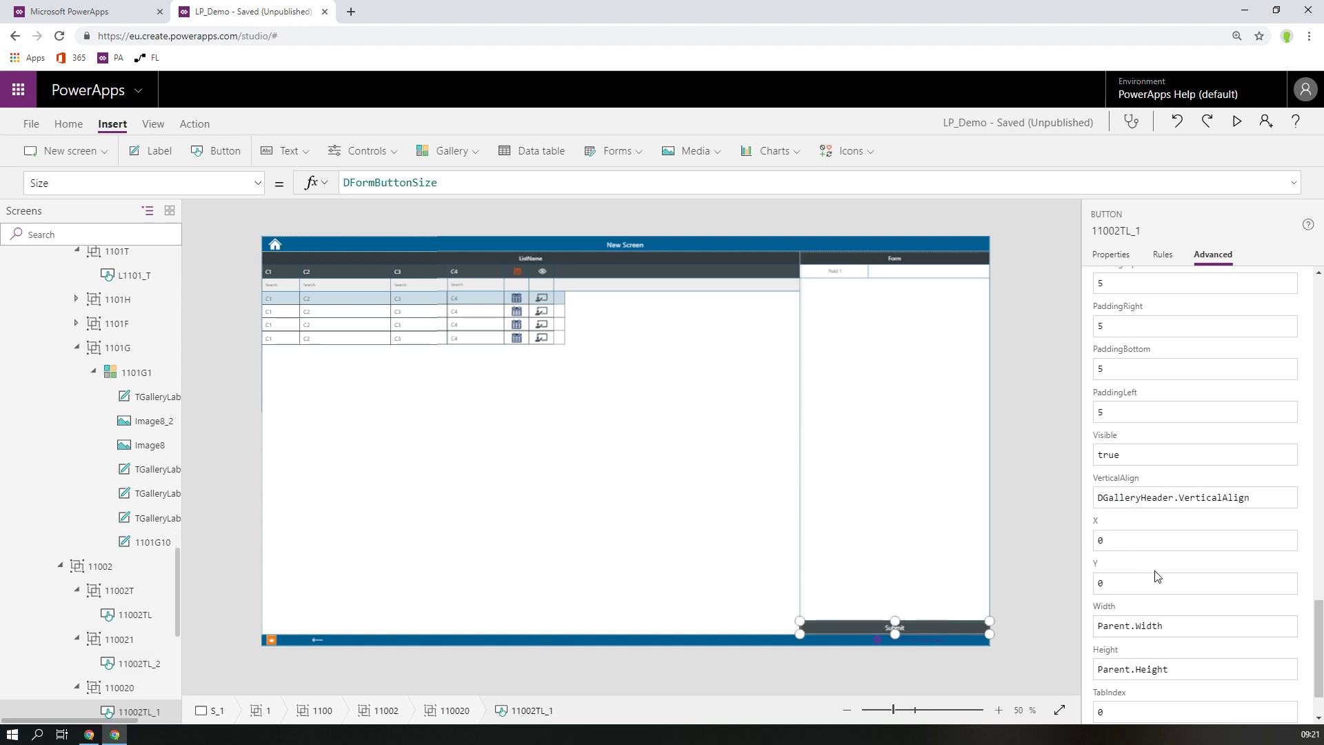
left_click(1187, 507)
key("ctrl+a")
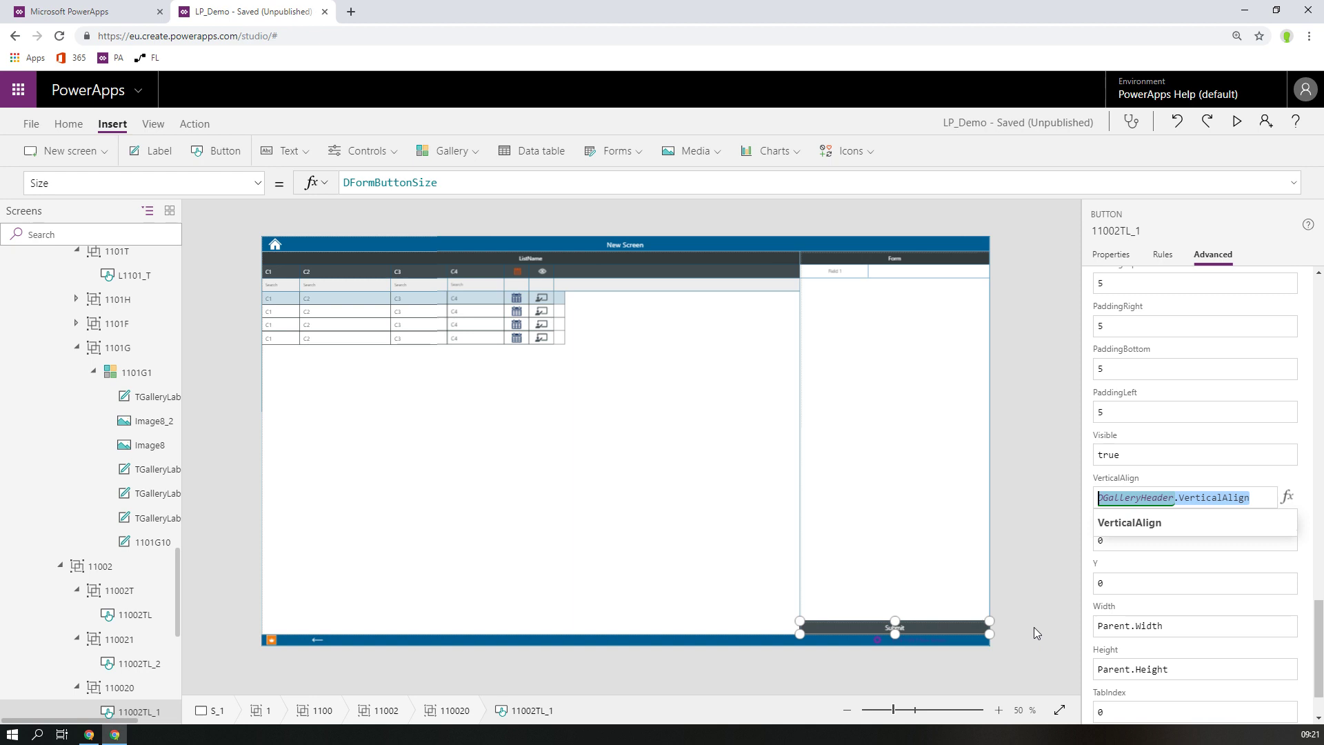
type("Align")
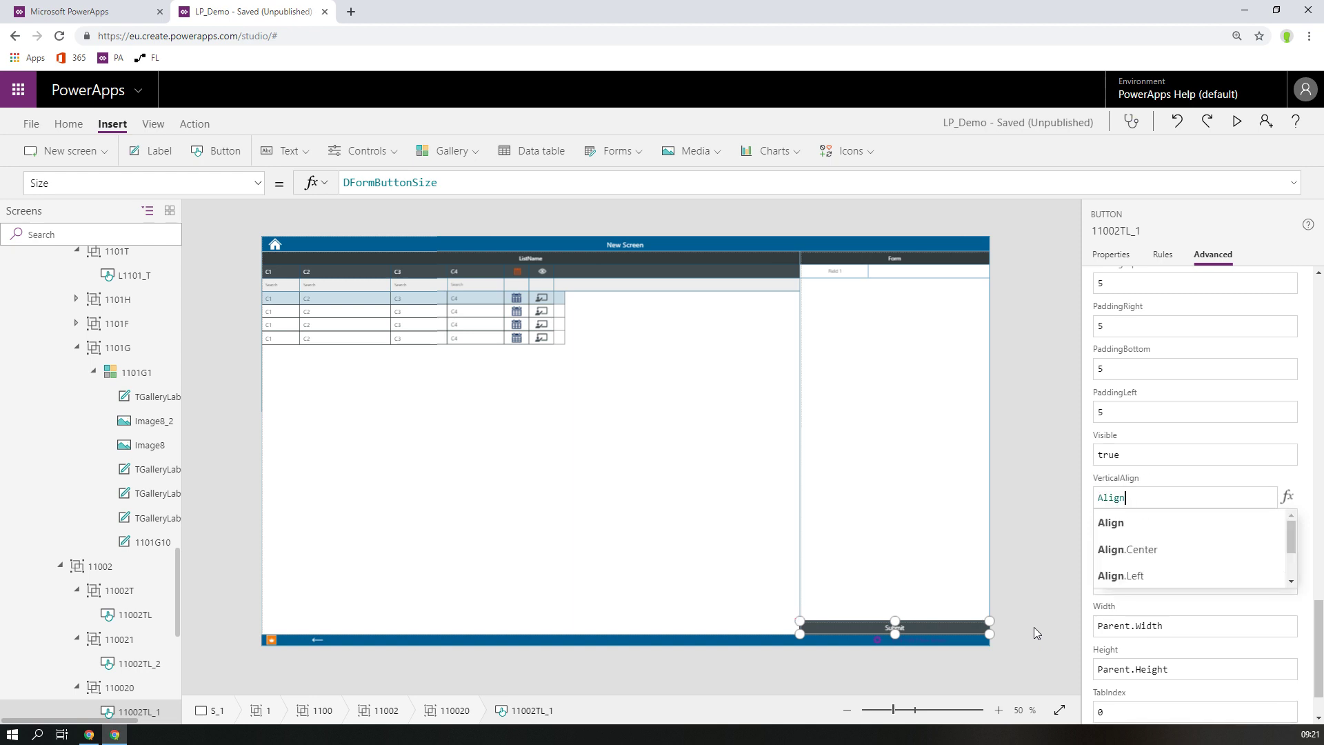
key("Down")
key("Return")
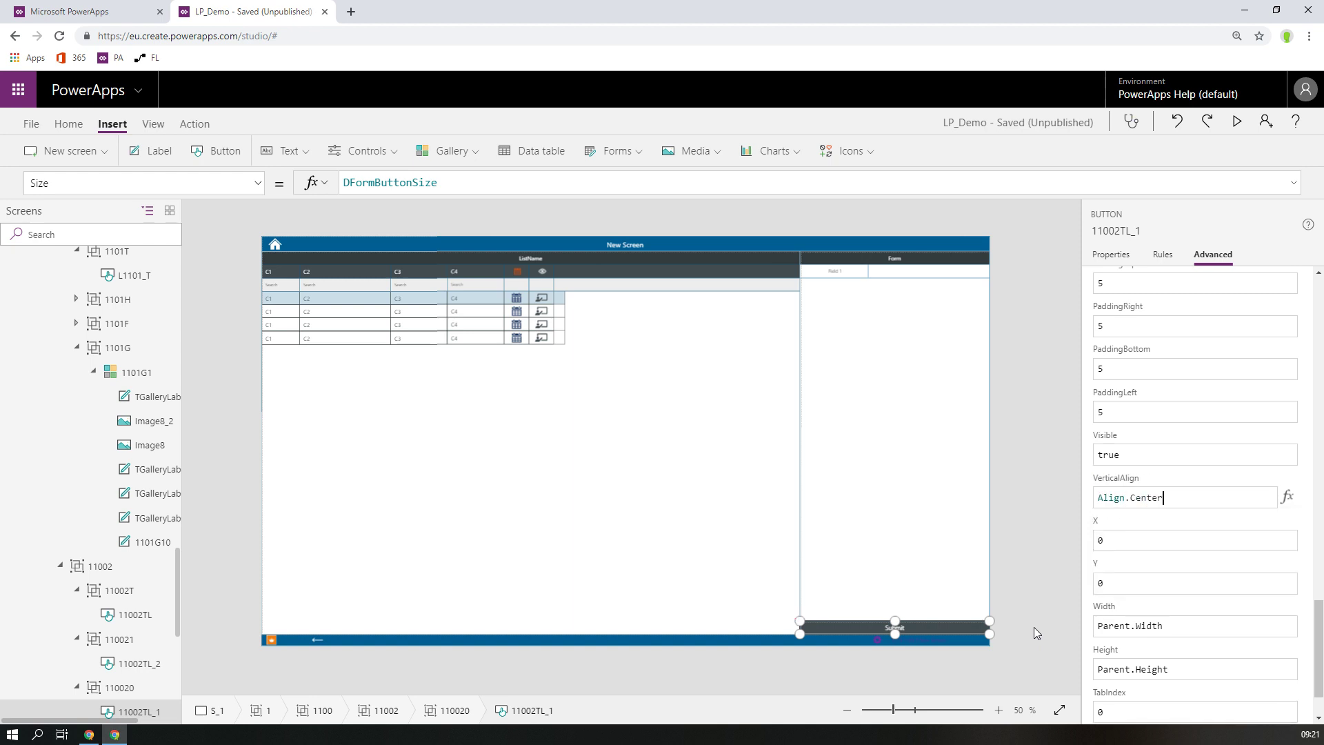
triple_click(1093, 497)
- Set the VerticalAlign property of the Form title button to Align.Center
left_click(911, 258)
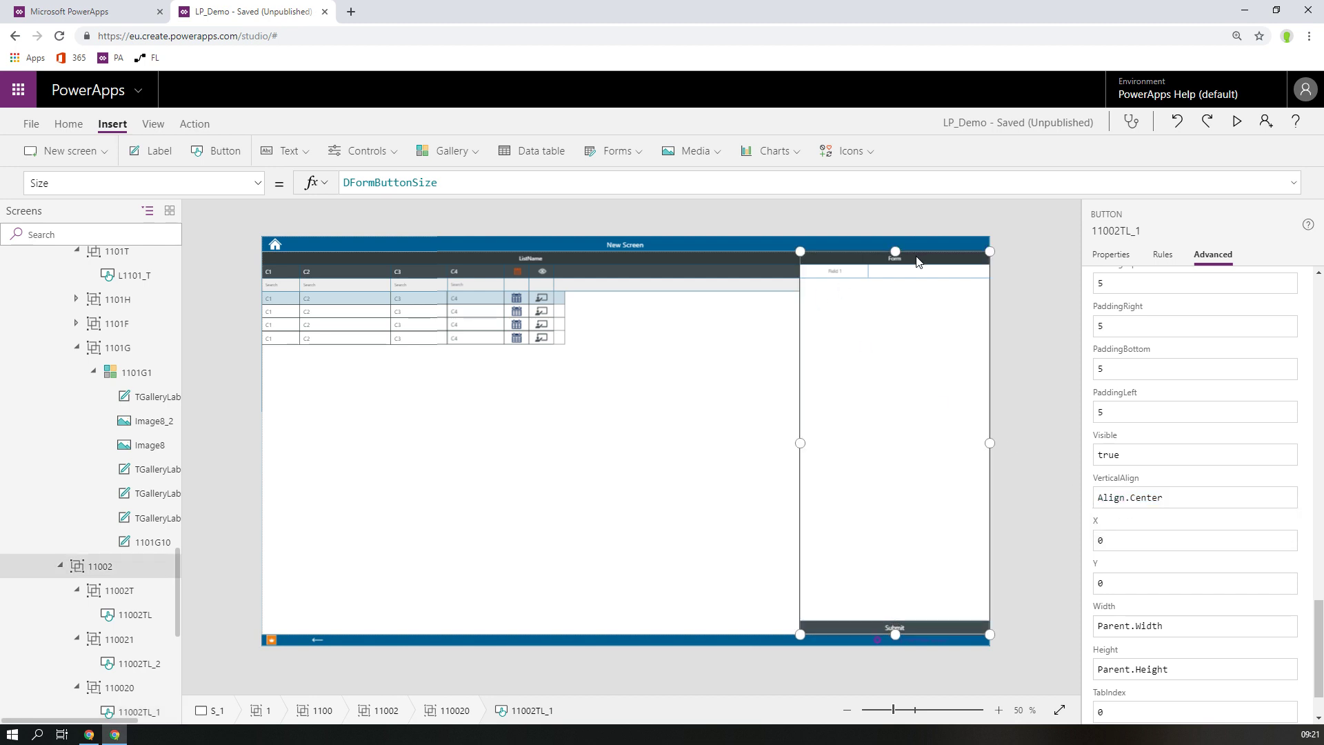
left_click(916, 260)
left_click(1252, 496)
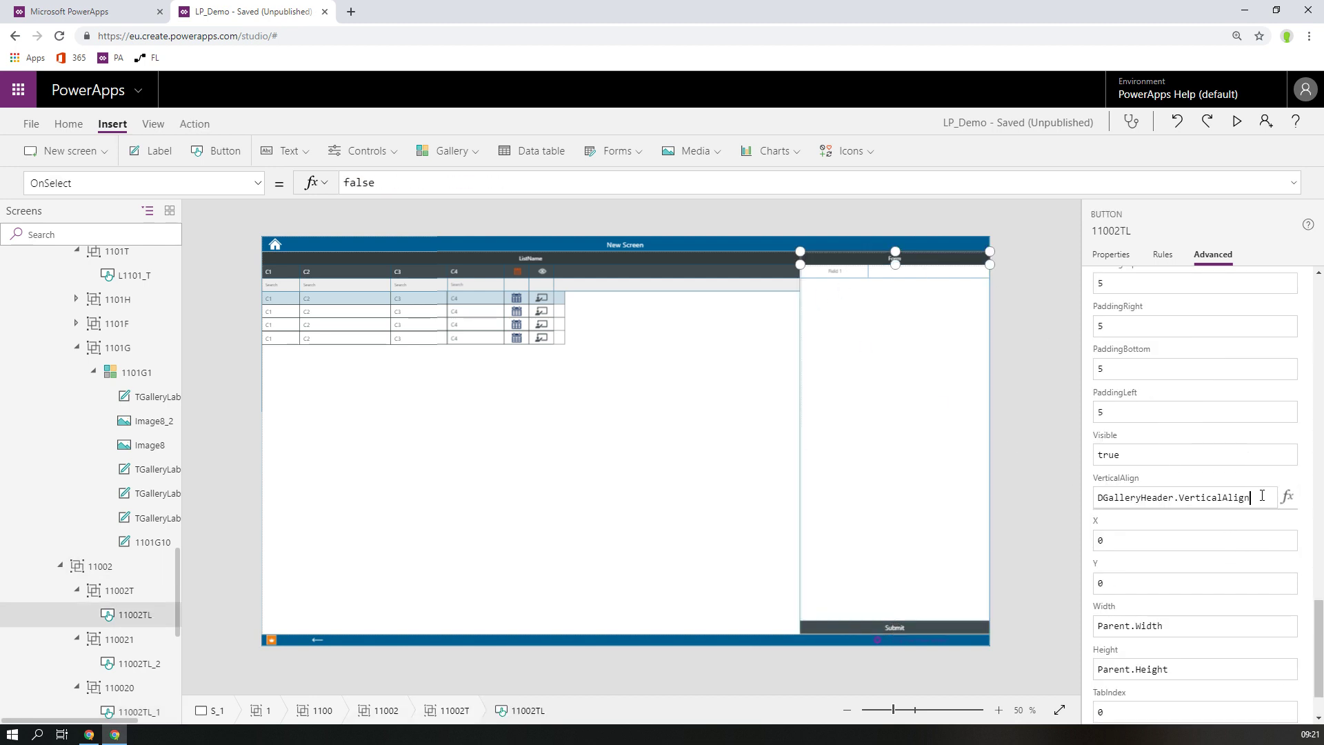
left_click_drag(1252, 497, 1104, 497)
type("Align.Center")
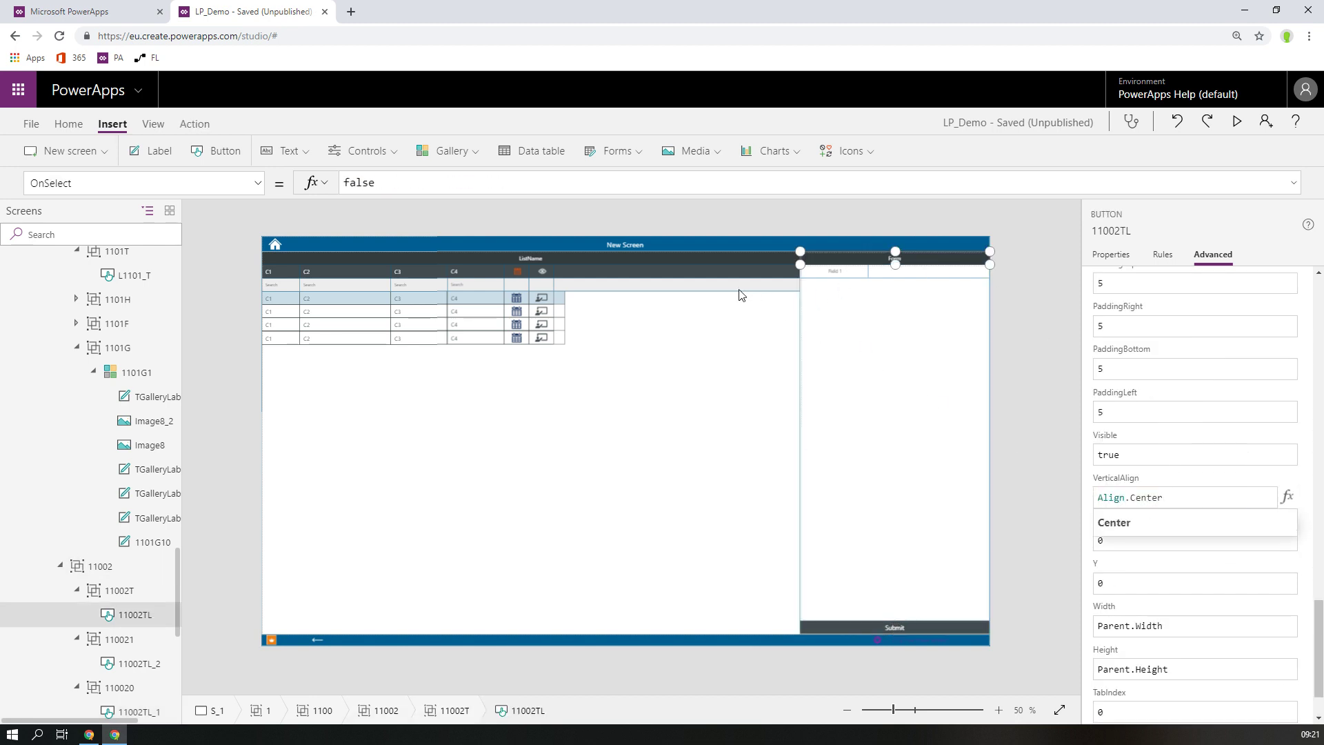
- Set the VerticalAlign property of the ListName title button to Align.Center and review its other properties
left_click(680, 262)
left_click(1251, 497)
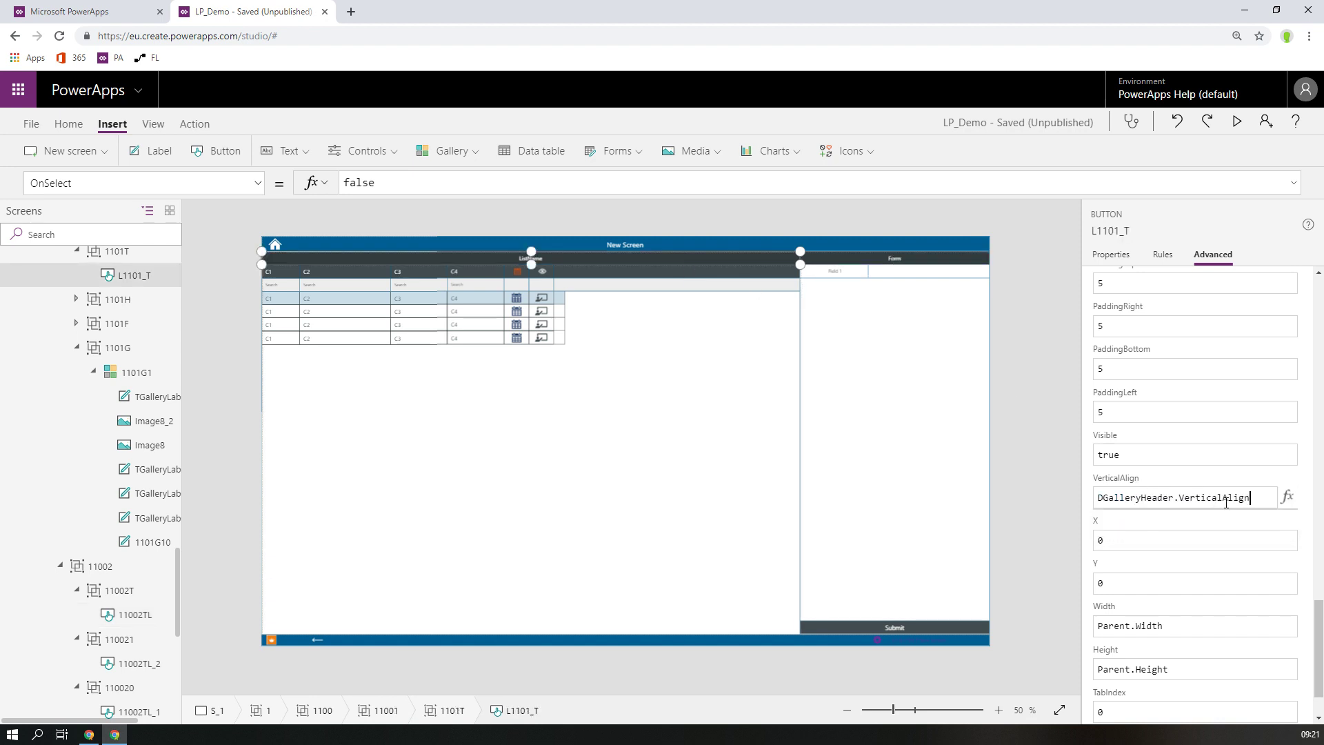
left_click_drag(1252, 497, 1099, 496)
type("Align.Center")
scroll(1203, 569, "up", 10)
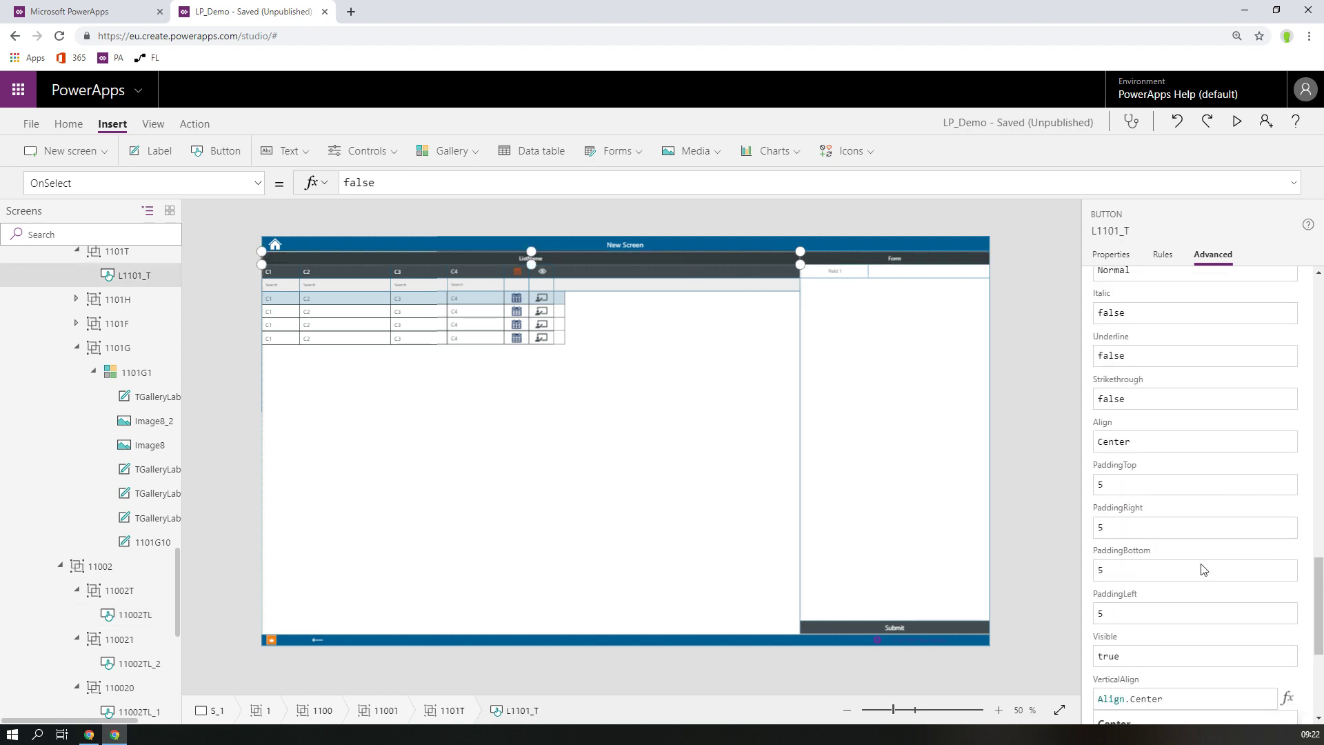
scroll(1202, 568, "up", 4)
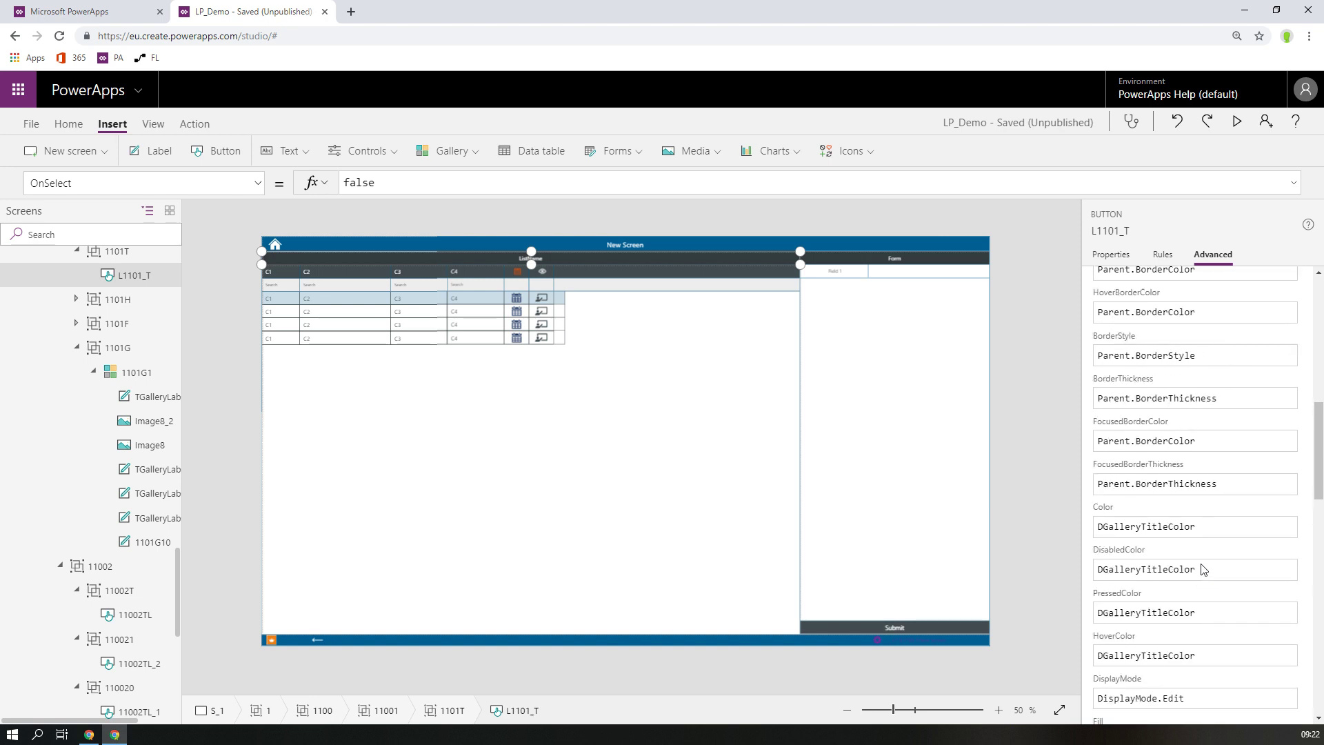
scroll(1201, 569, "down", 14)
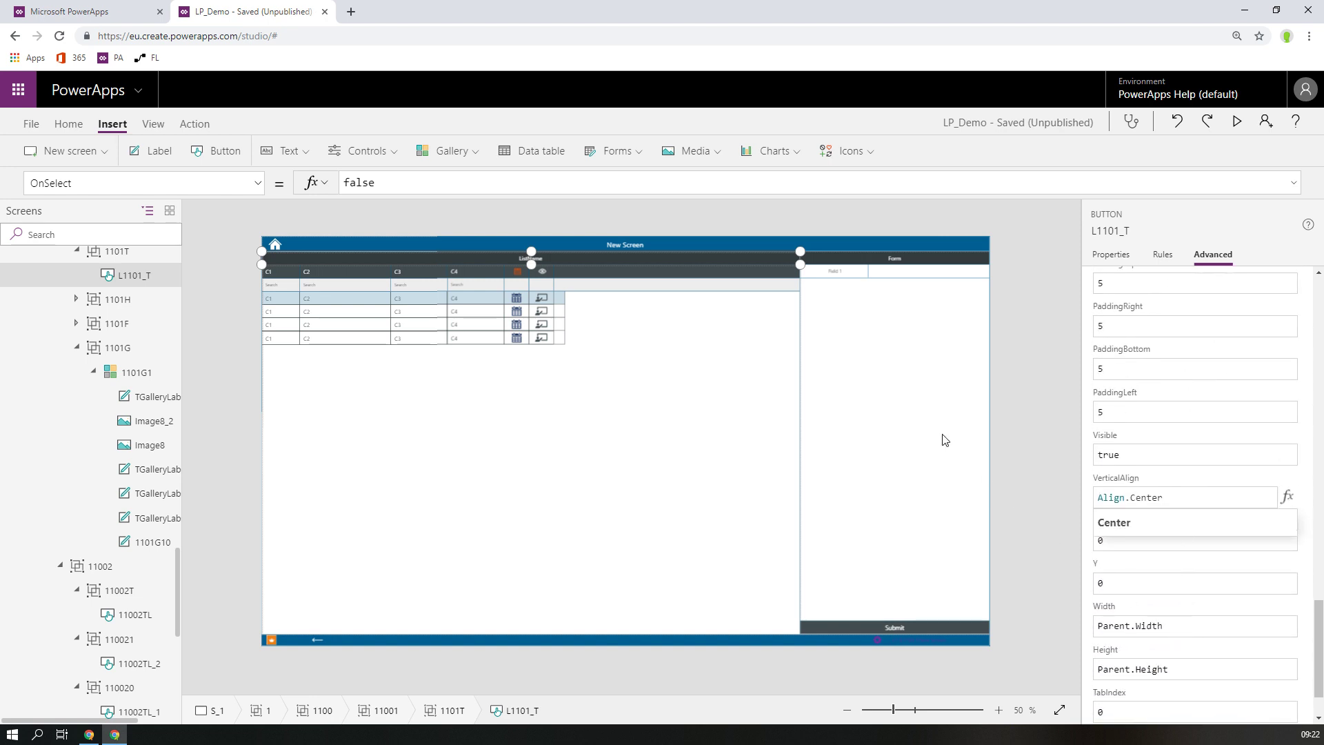
- Show the app's Design settings pane and delete the DGalleryInputFilter and TGalleryInputFilter text inputs
left_click(880, 639)
left_click(980, 244)
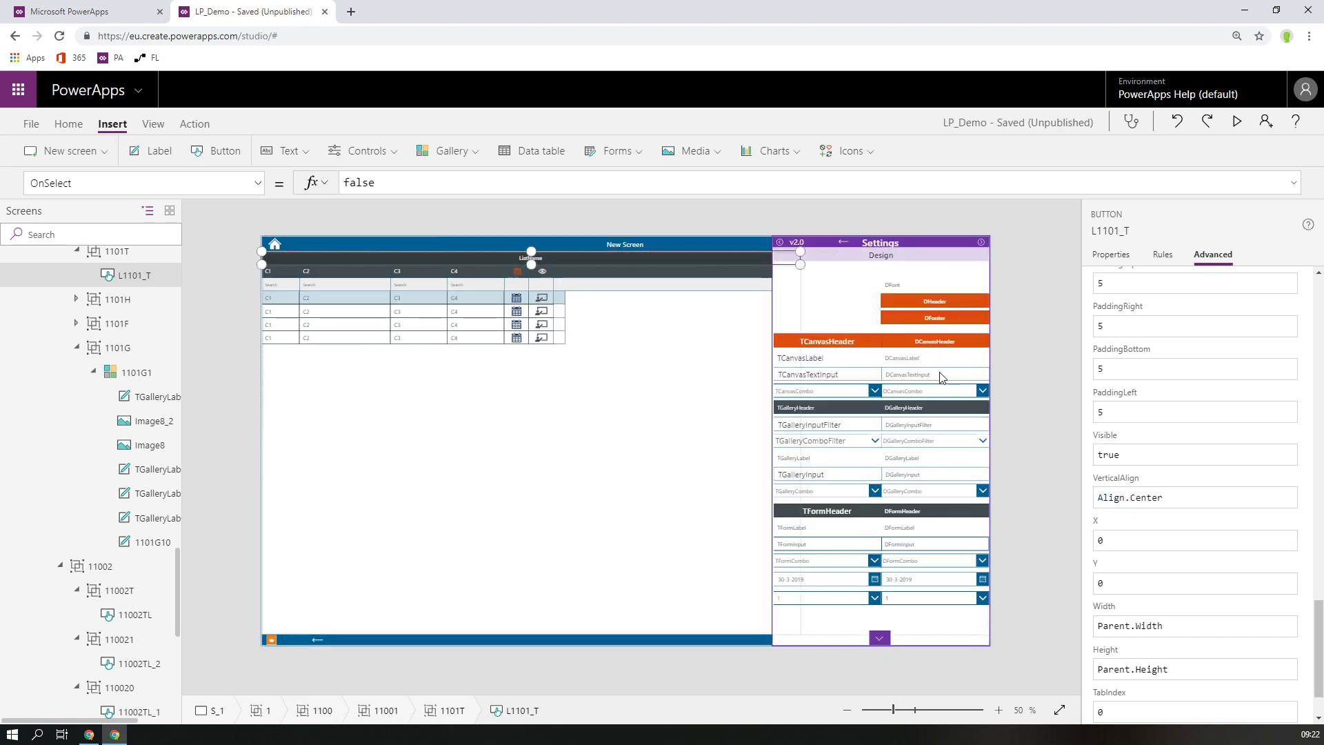
left_click(940, 426)
key("Delete")
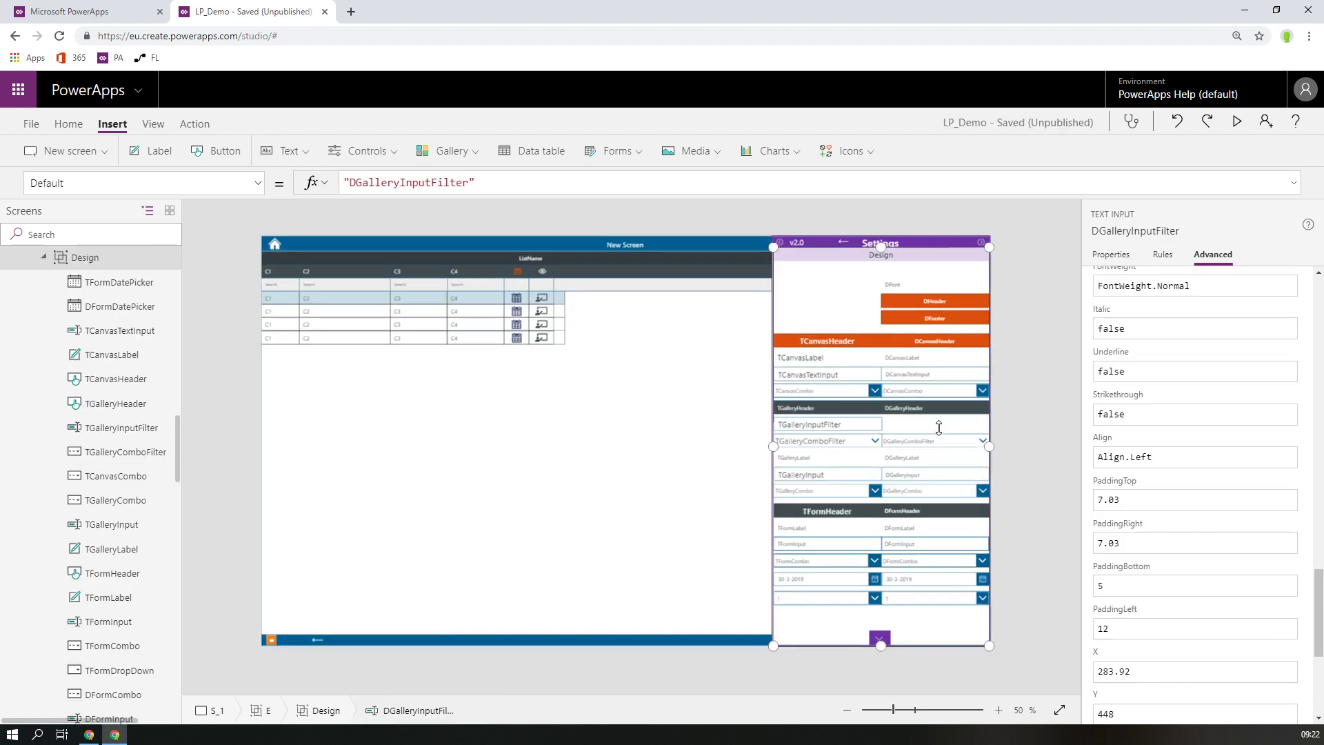
left_click(775, 420)
key("Delete")
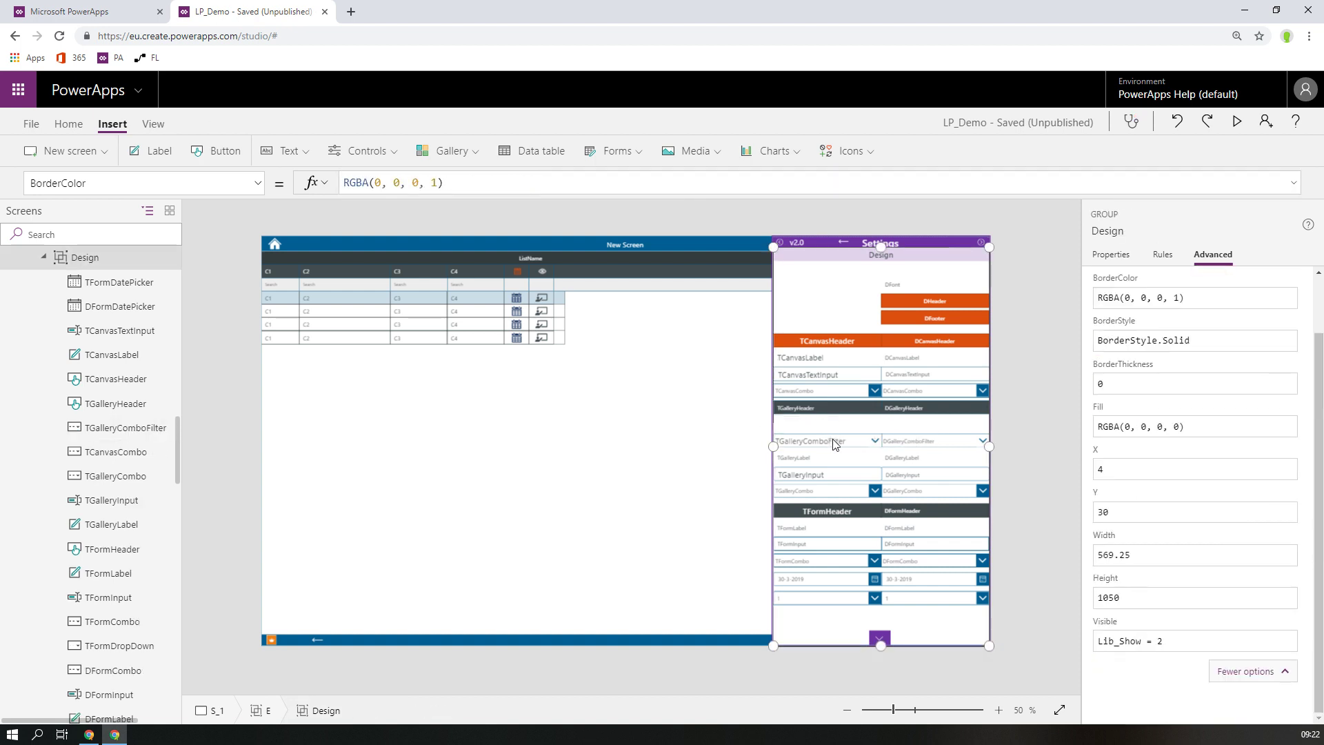
- Delete the TGalleryComboFilter, TGalleryLabel and DGalleryLabel controls from the Design group
left_click(833, 444)
key("Delete")
left_click(833, 455)
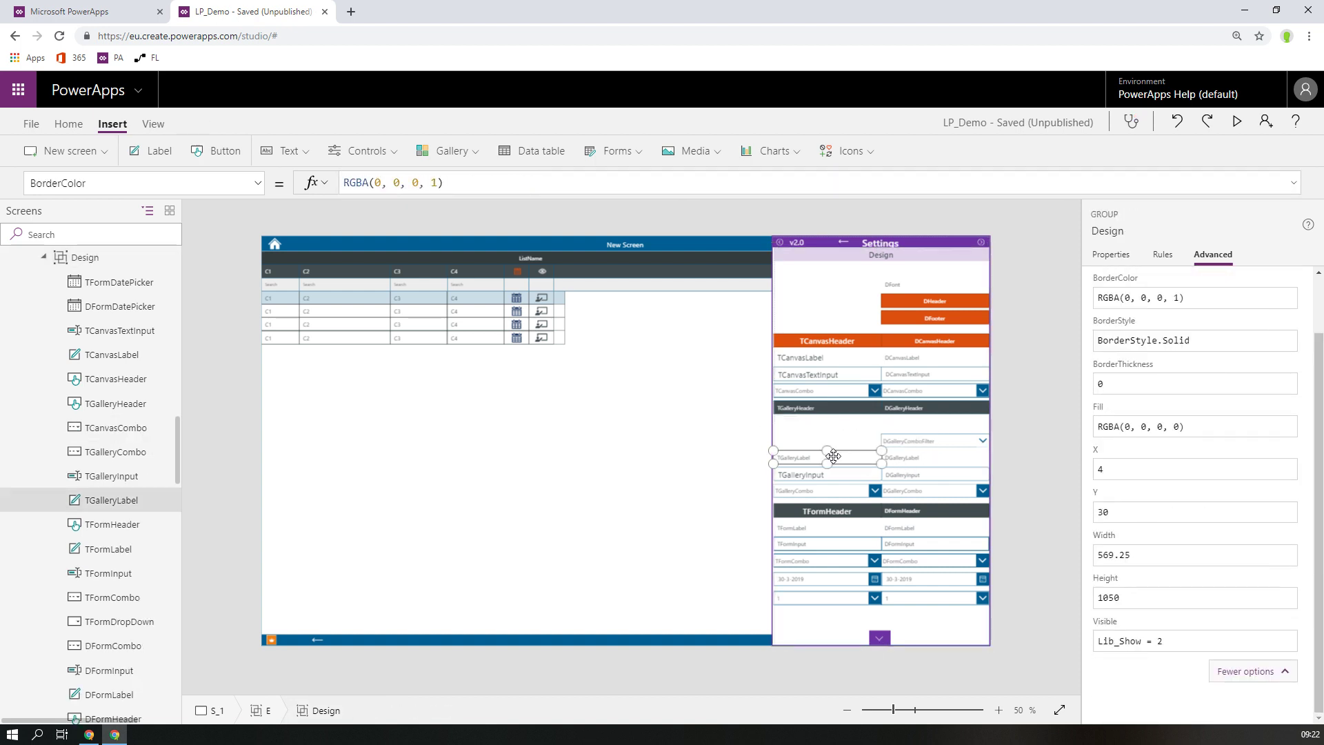
key("Delete")
left_click(909, 457)
key("Delete")
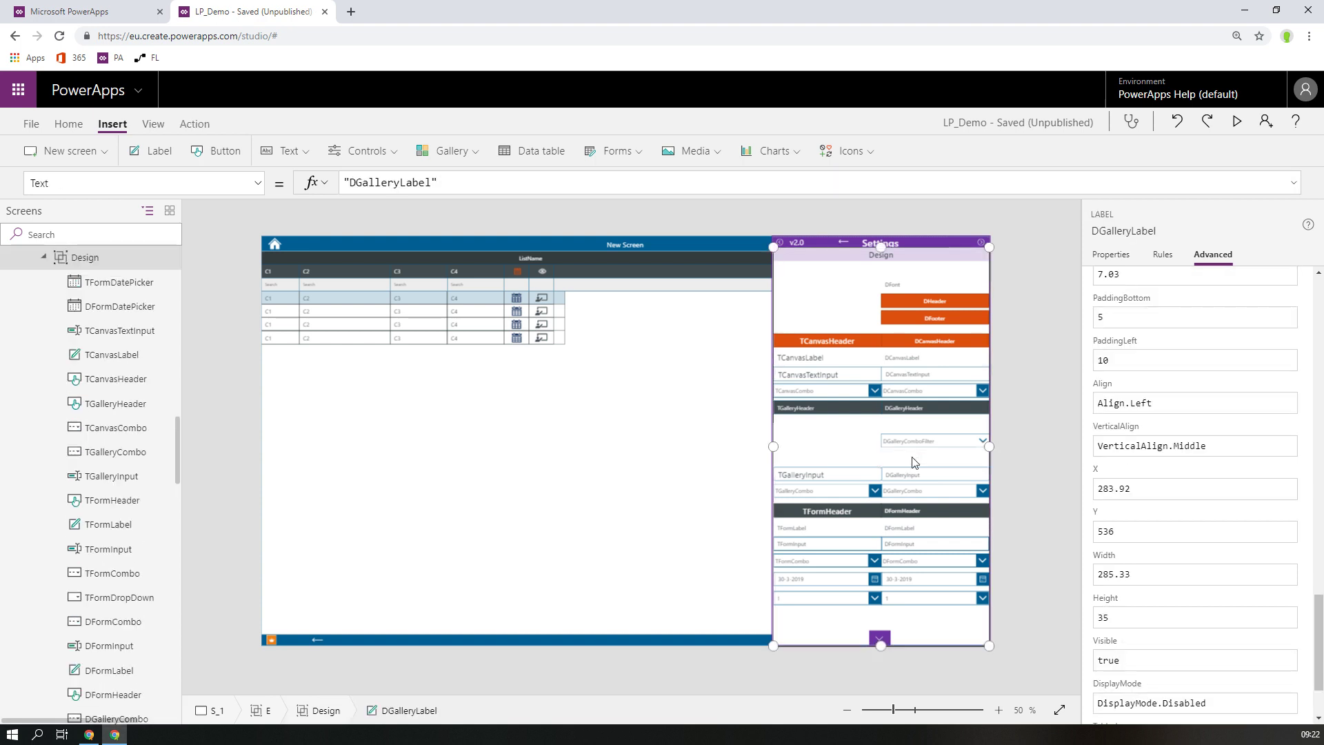
- Delete the TFormLabel and DFormLabel controls from the Design group
left_click(817, 529)
key("Delete")
left_click(896, 528)
key("Delete")
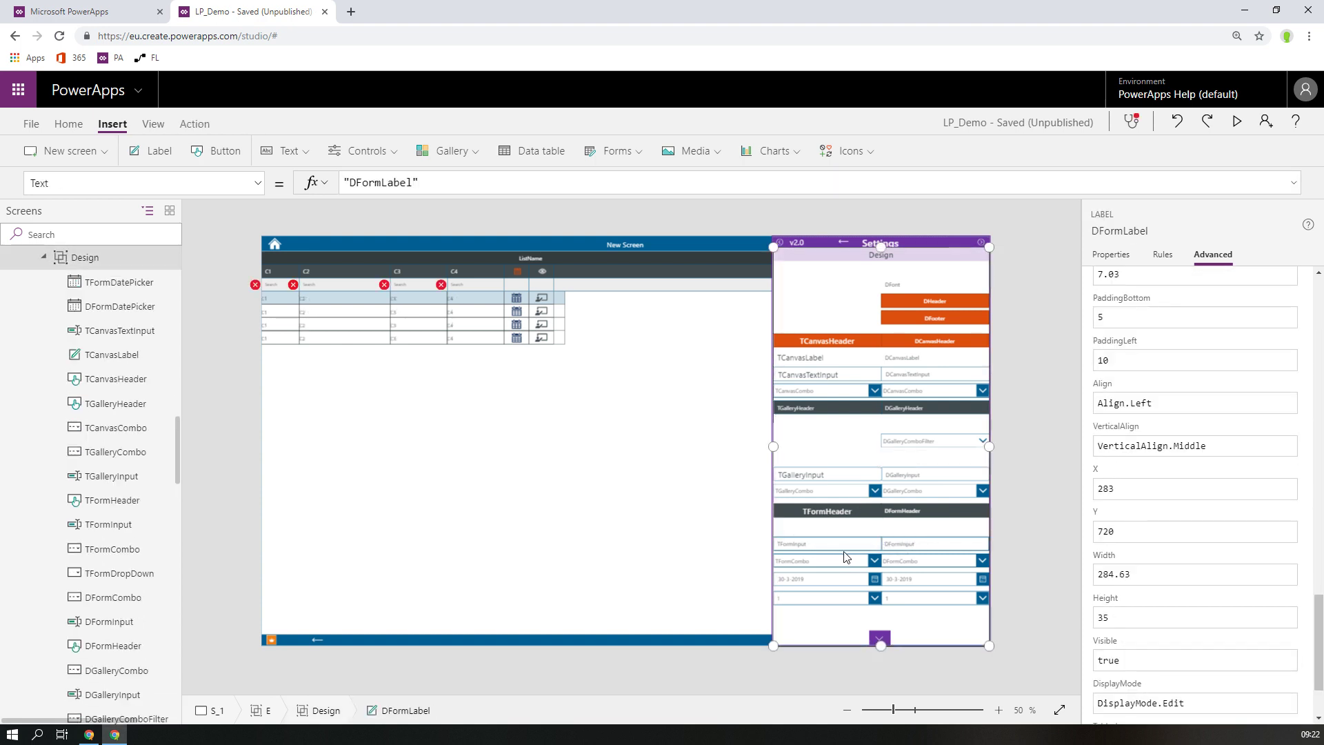
- Set the Color property of the four C1 to C4 labels in the list gallery's first row to DGalleryDataColor
left_click(254, 285)
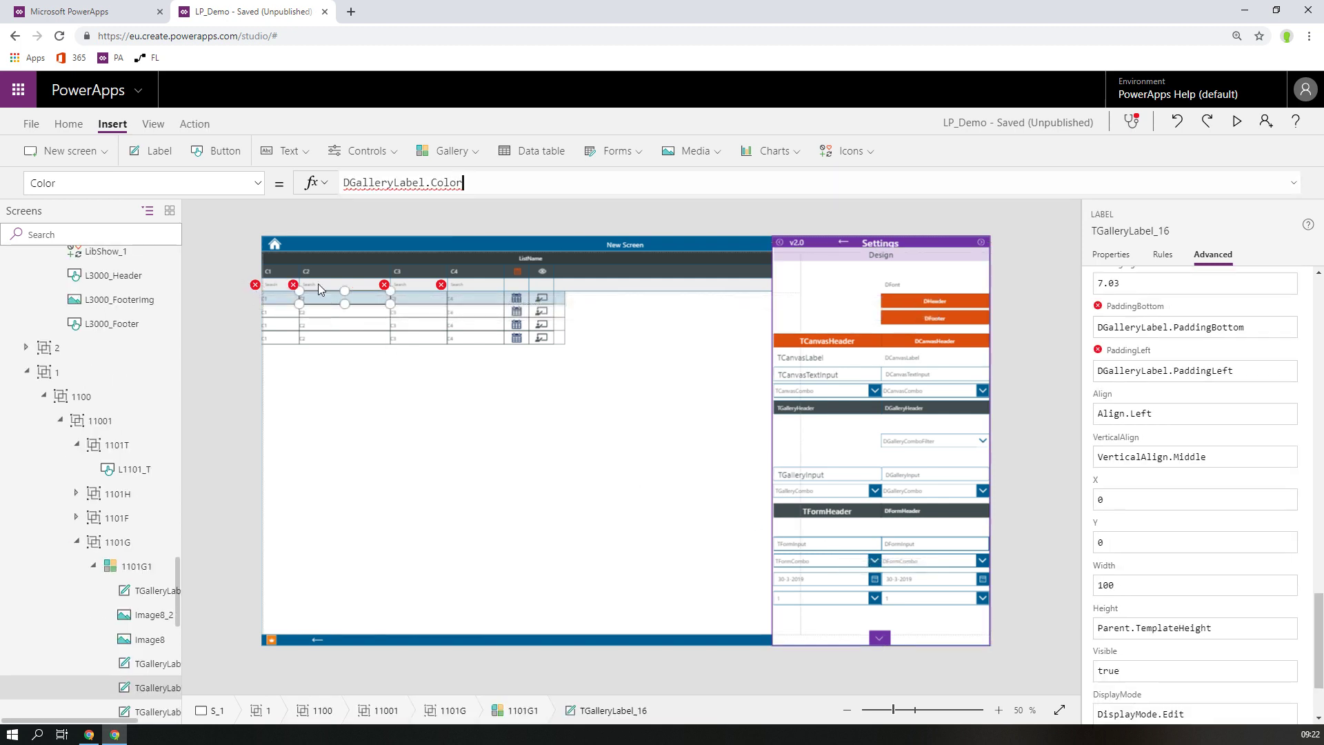
left_click(407, 295)
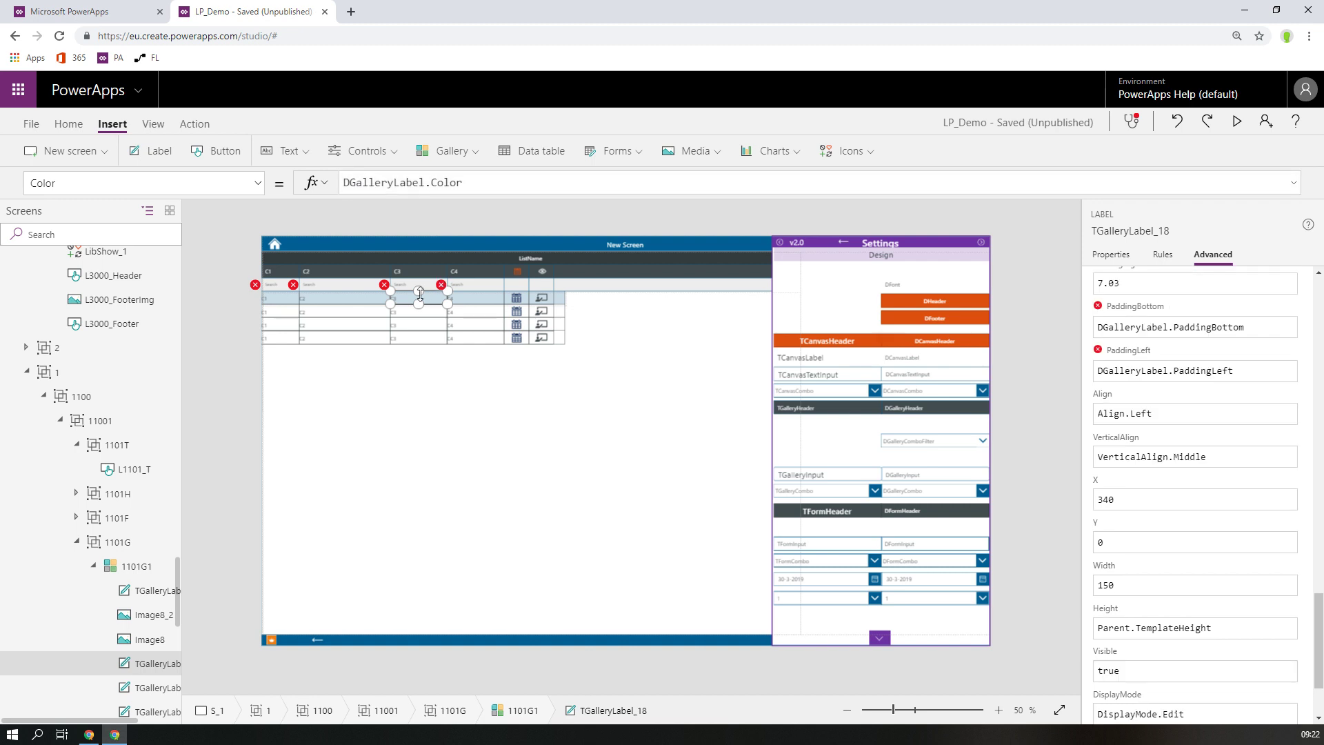
left_click(290, 306)
left_click(365, 304)
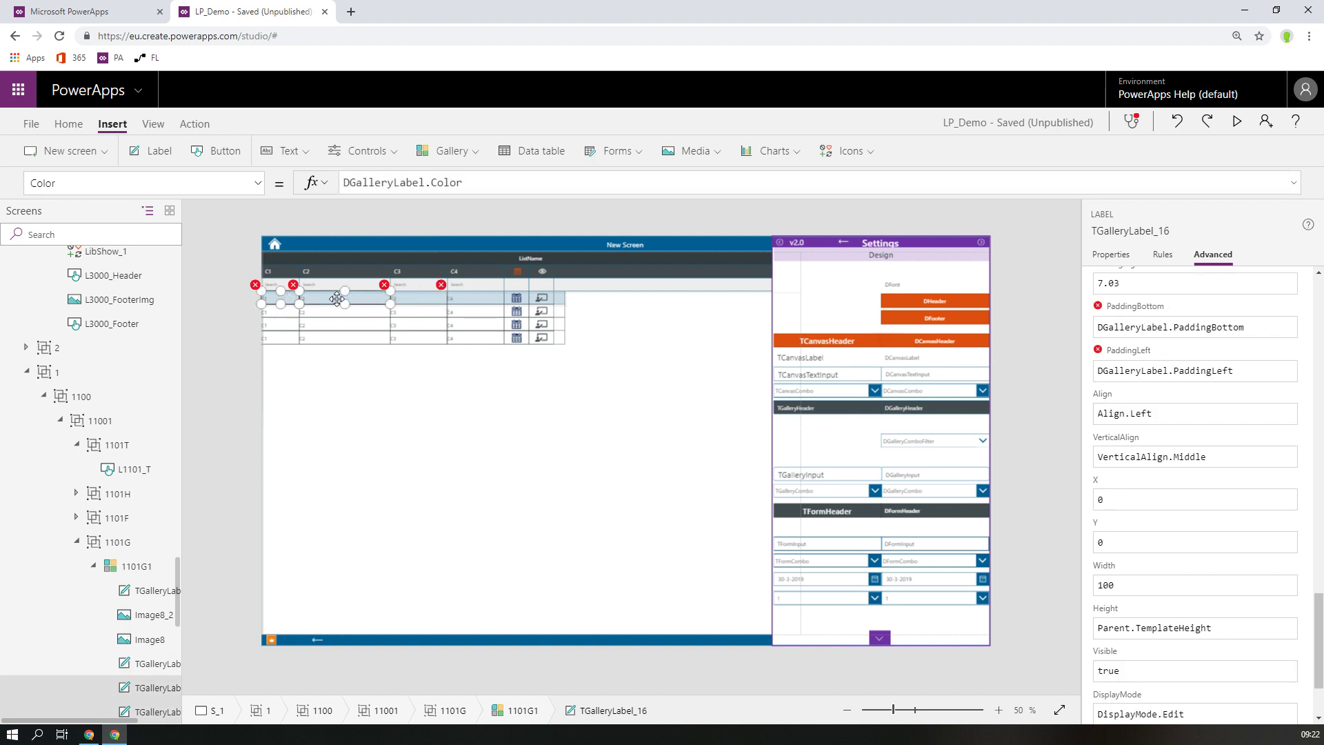
left_click(400, 307, "shift")
left_click(472, 305, "shift")
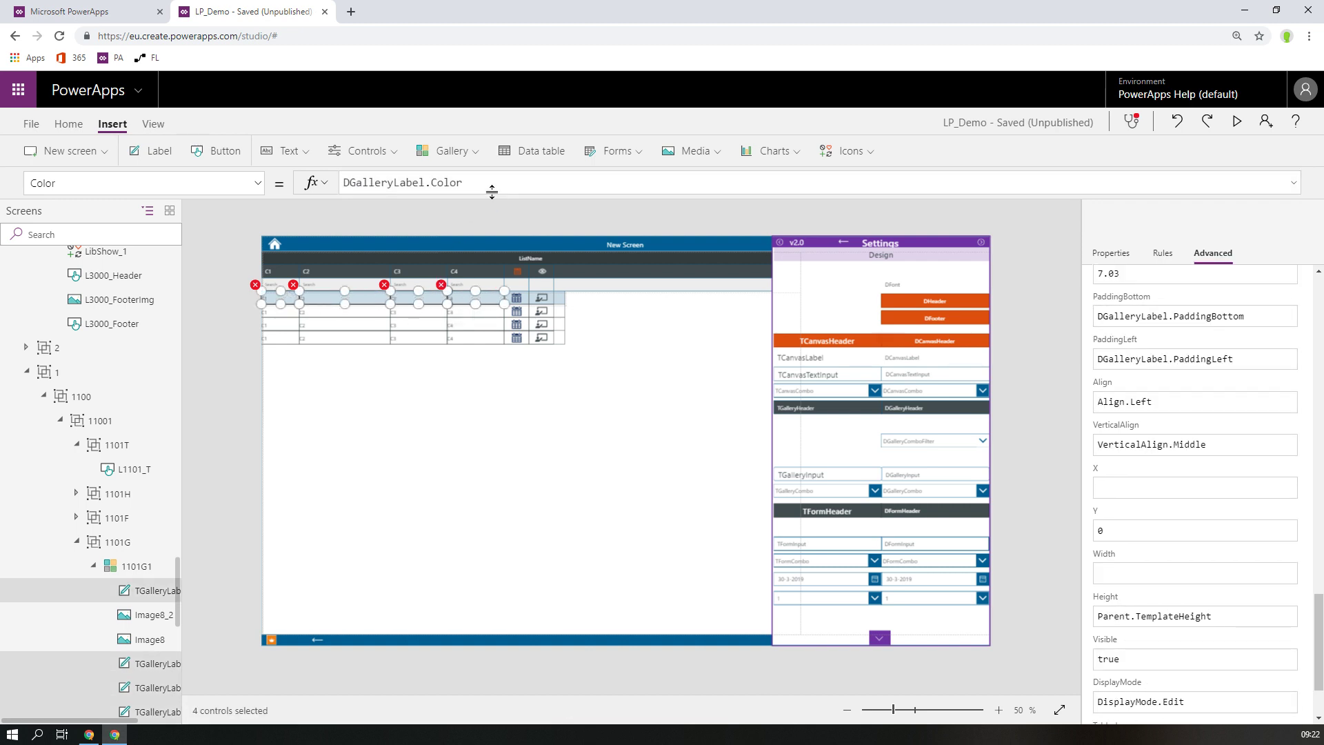
left_click_drag(488, 188, 290, 189)
type("DGasll")
key("BackSpace")
type("ller")
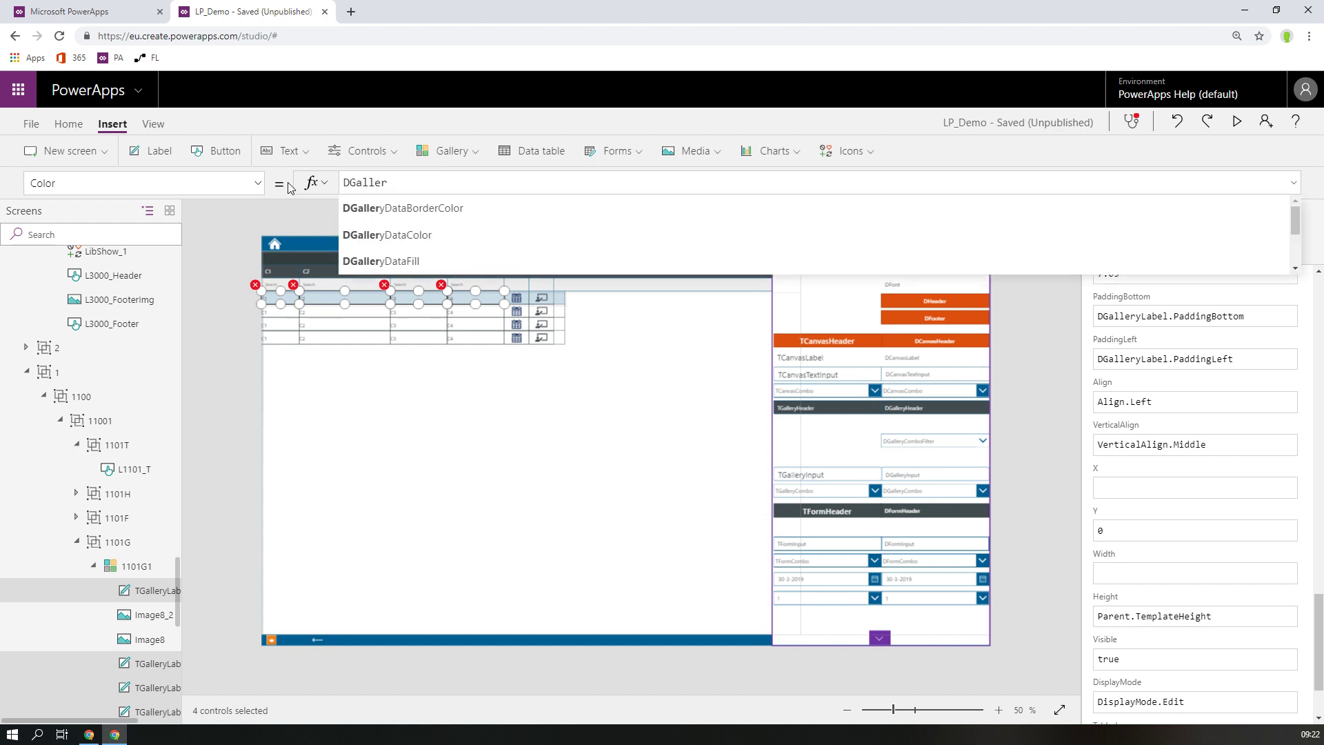
key("Down")
key("Tab")
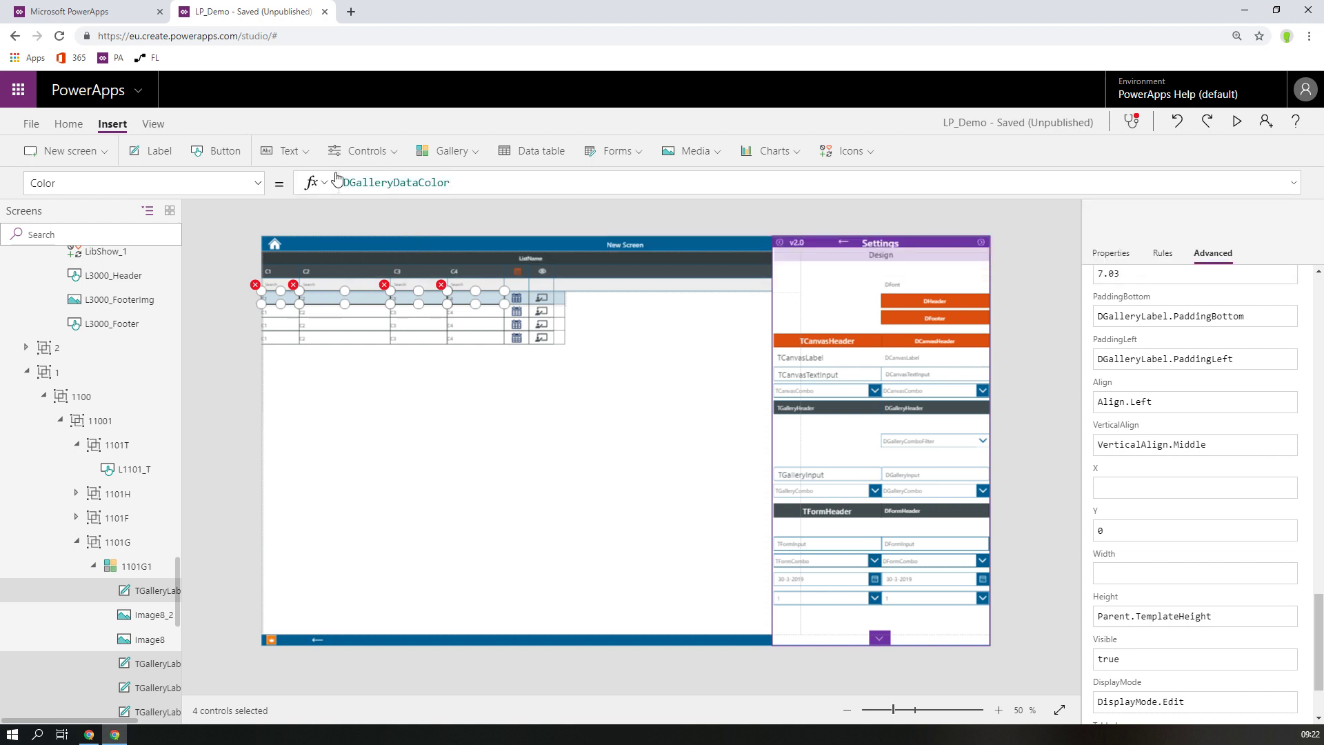
- Reuse DGalleryDataColor for the HoverColor, PressedColor and BorderColor properties of the four selected gallery labels
double_click(372, 182)
key("ctrl+c")
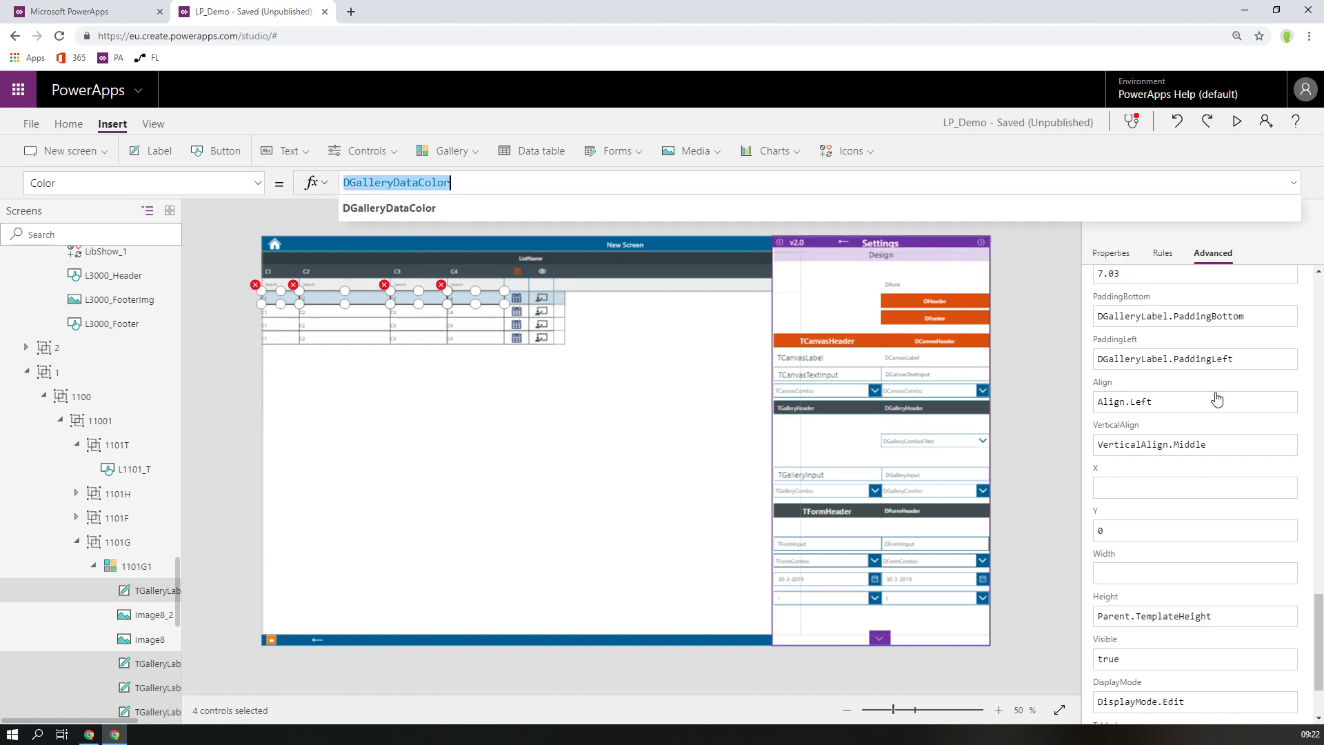
scroll(1203, 445, "down", 3)
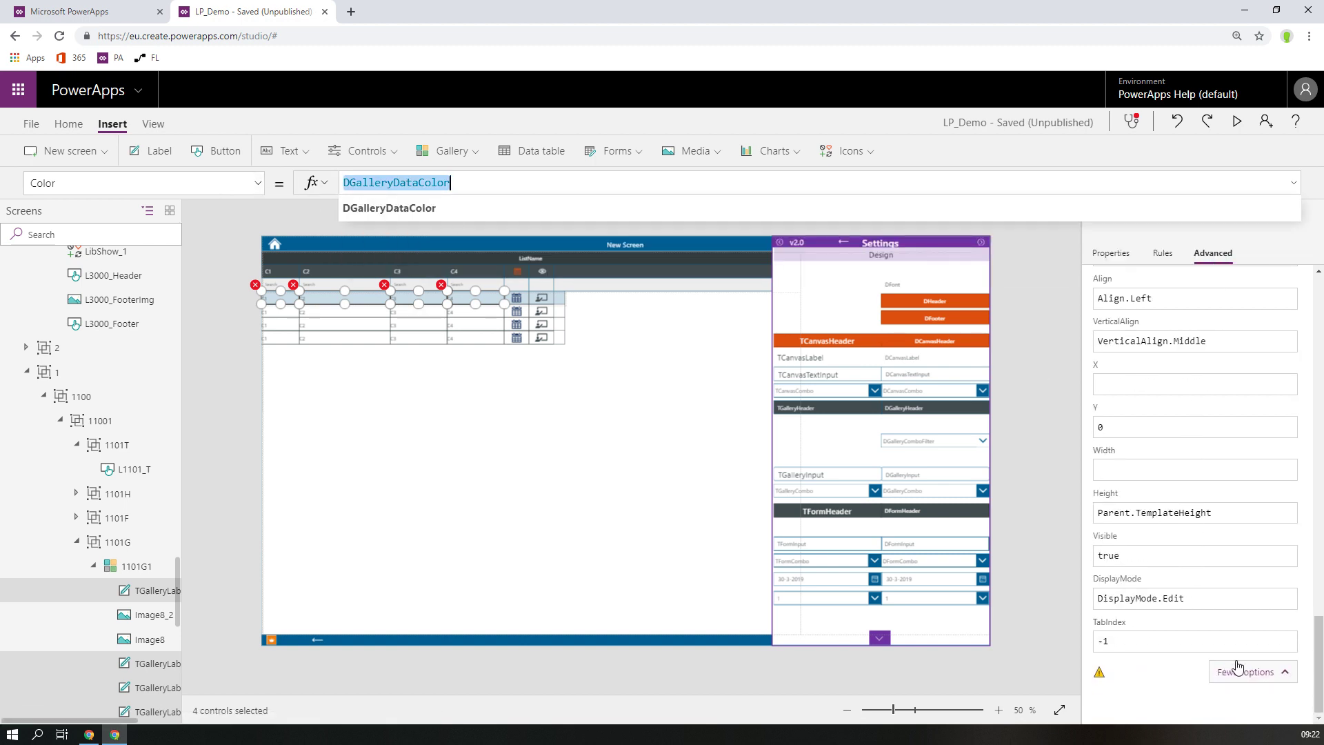
left_click(1240, 669)
left_click(1255, 673)
scroll(1211, 572, "up", 6)
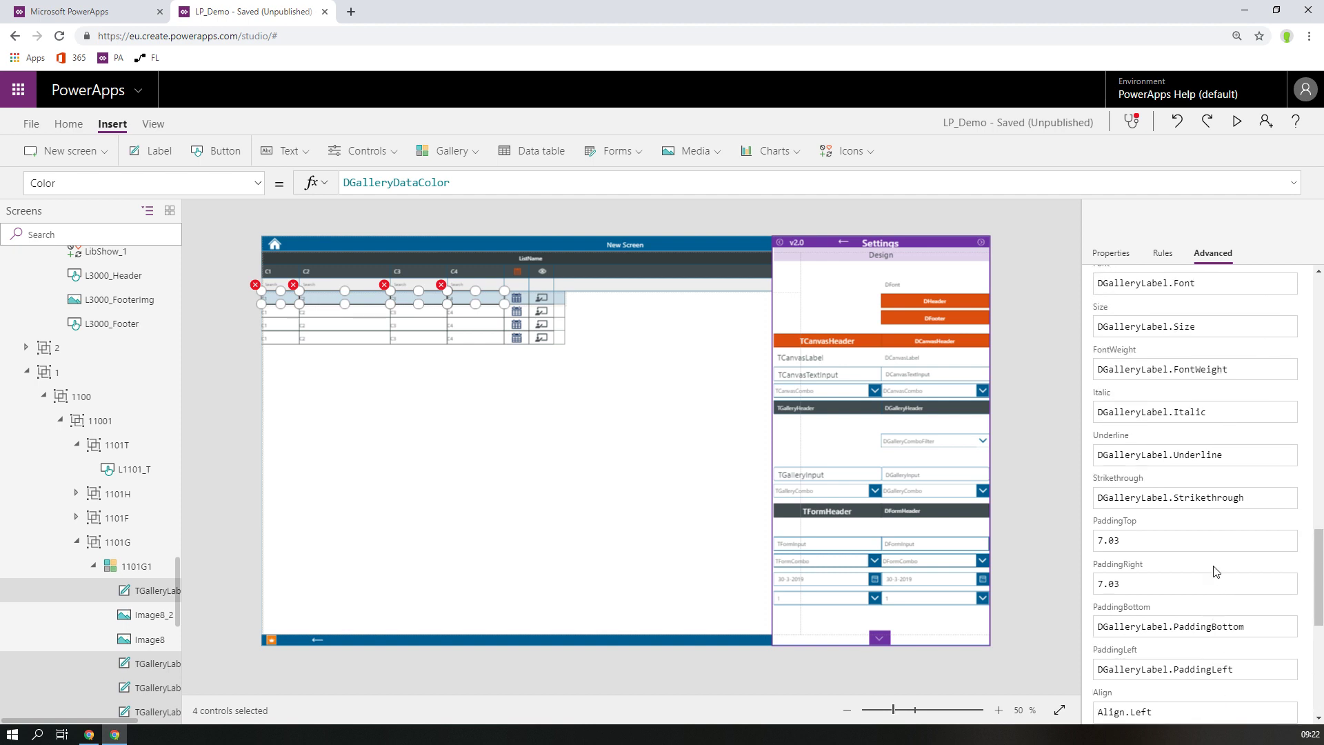
scroll(1213, 564, "up", 6)
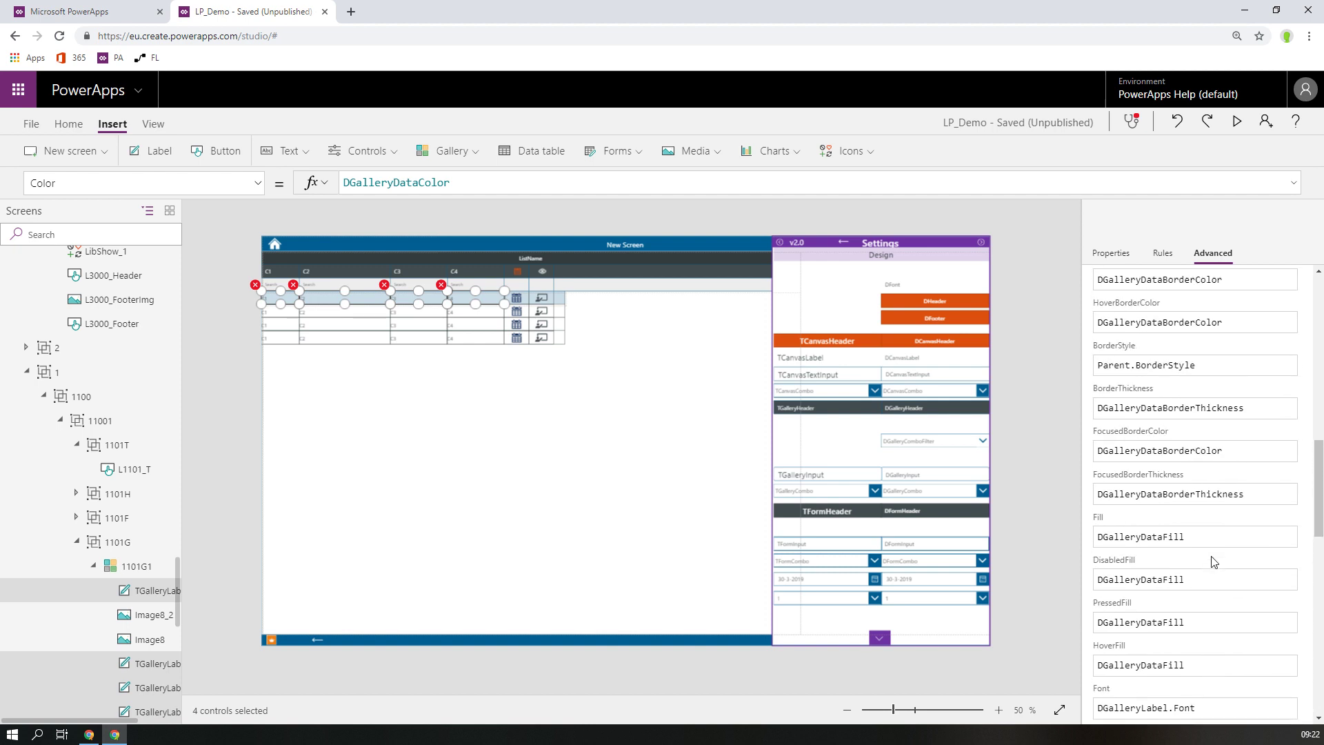
scroll(1208, 559, "up", 1)
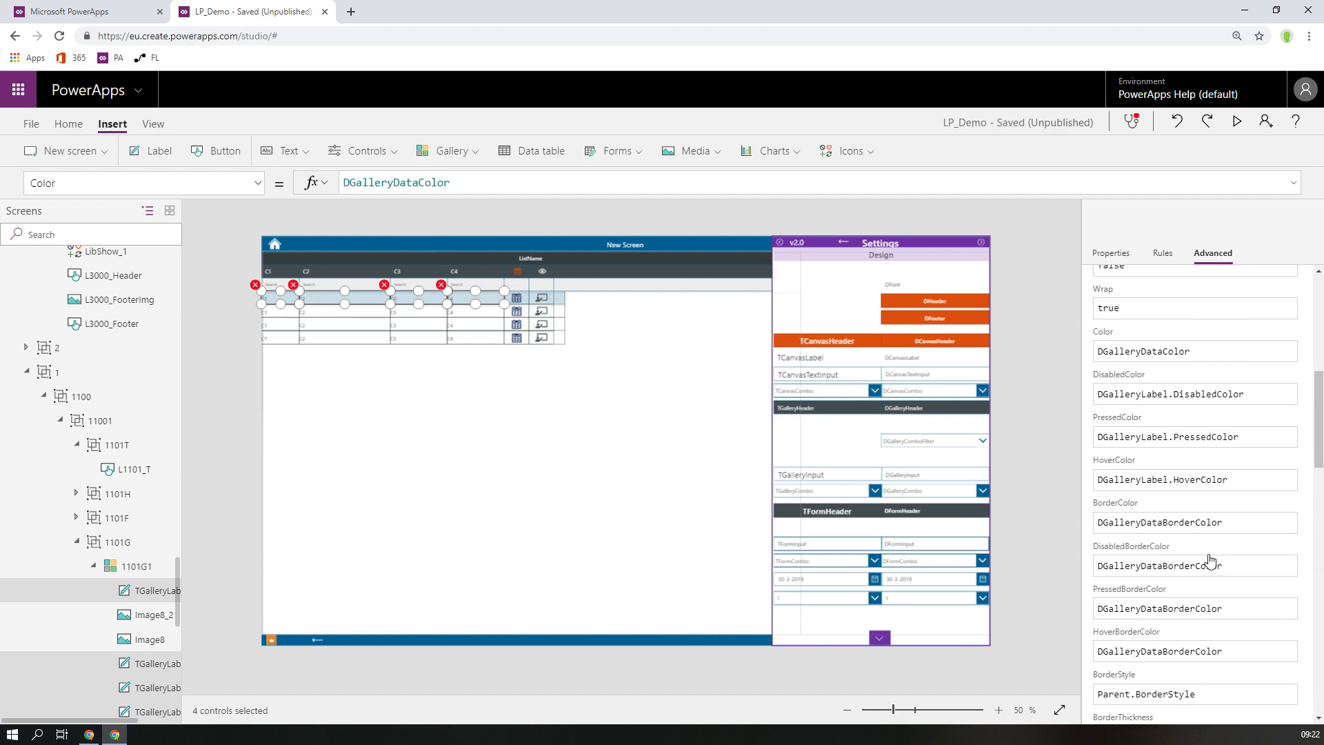
left_click(1173, 485)
key("ctrl+v")
left_click(1212, 446)
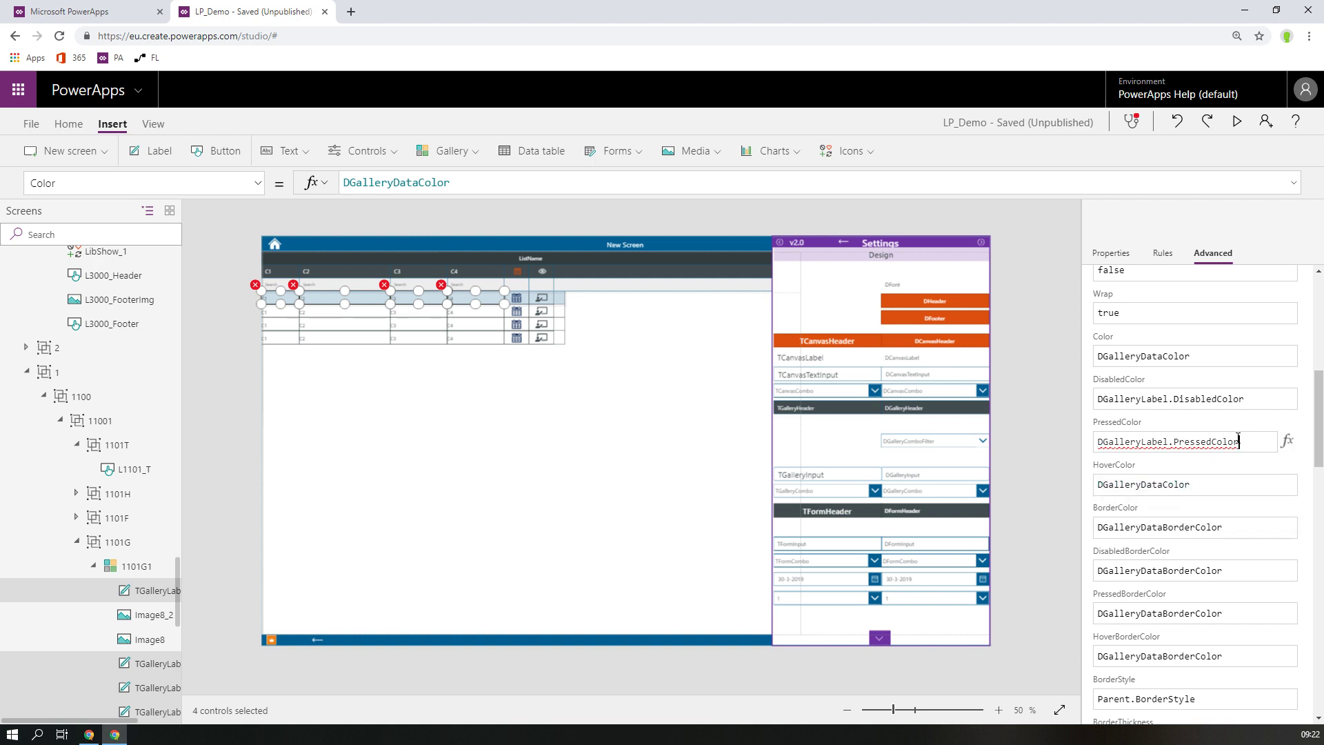
key("ctrl+v")
left_click_drag(1225, 527, 1024, 519)
key("ctrl+v")
- Set the DisabledBorderColor property of the selected gallery labels to DGalleryDataColor
left_click(1197, 557)
left_click(1220, 571)
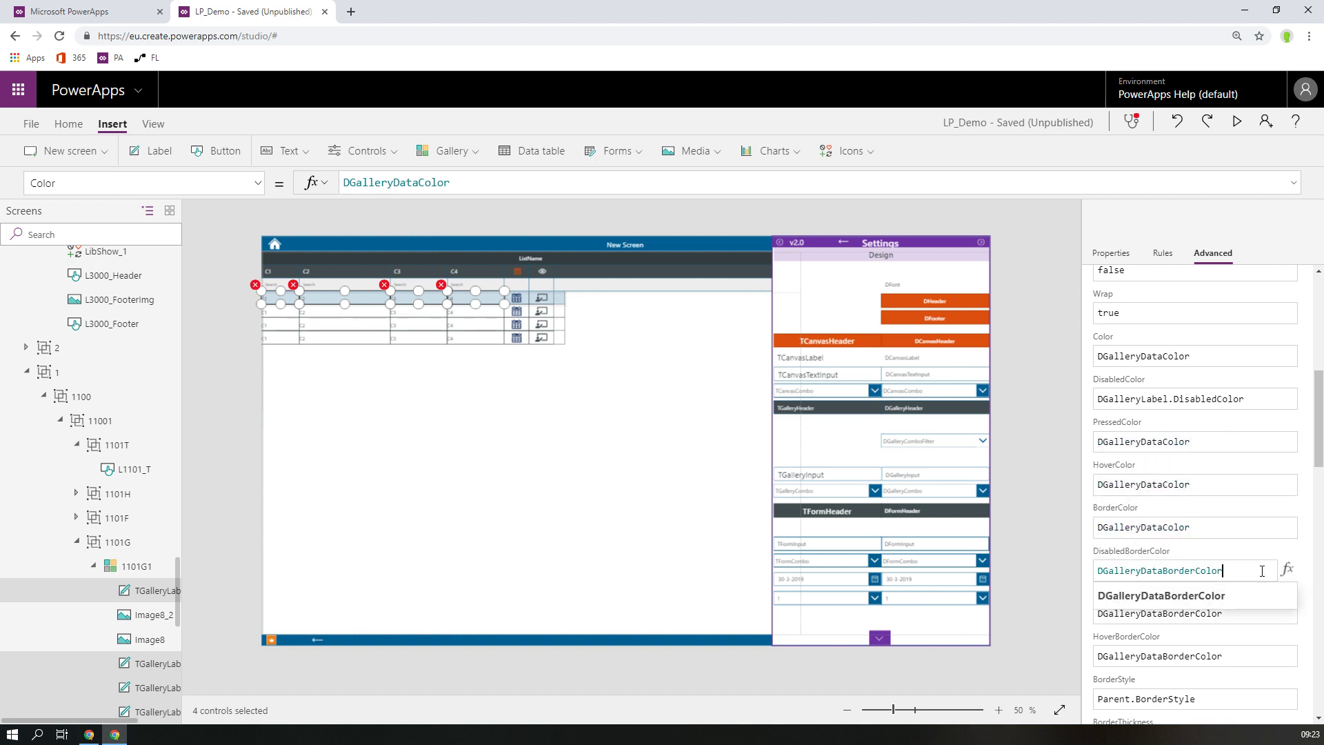
left_click_drag(1221, 570, 1097, 570)
key("ctrl+v")
left_click(1226, 613)
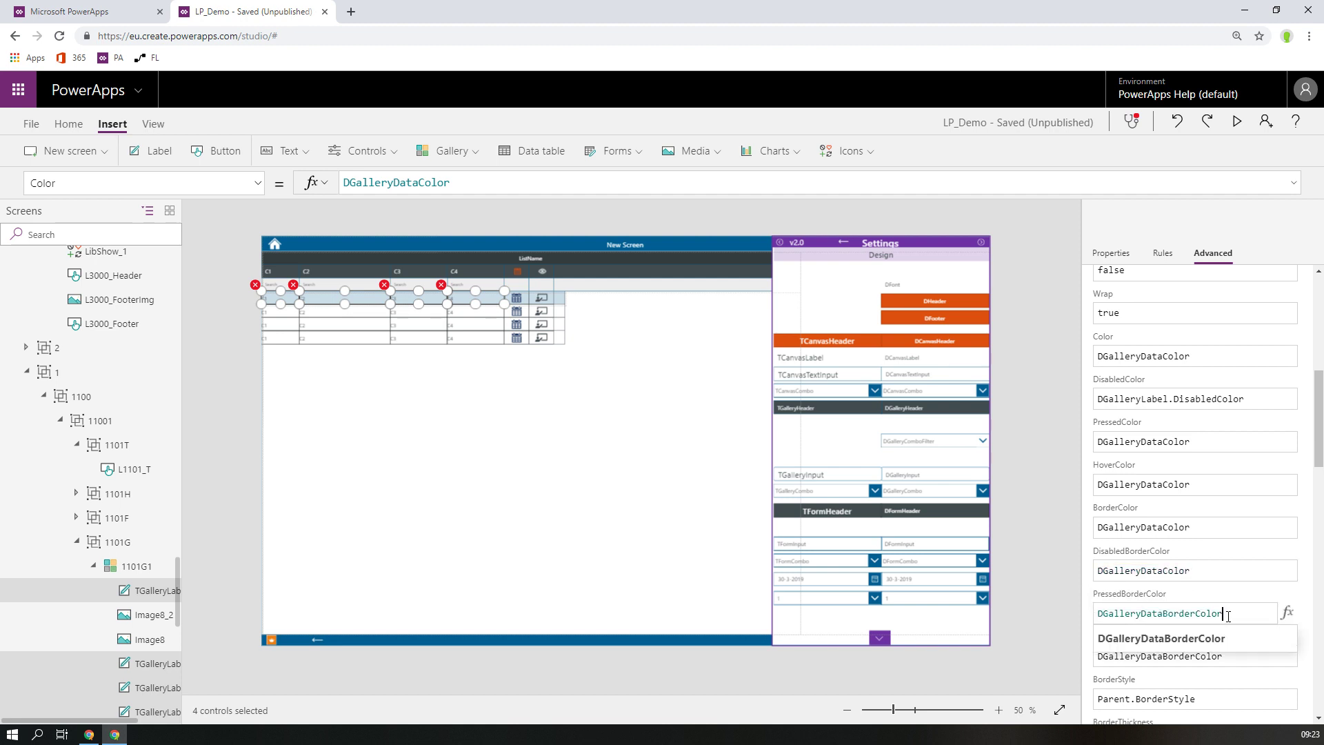
- Copy DGalleryDataBorderColor from the PressedBorderColor property into DisabledBorderColor for the selected gallery labels
left_click(1181, 576)
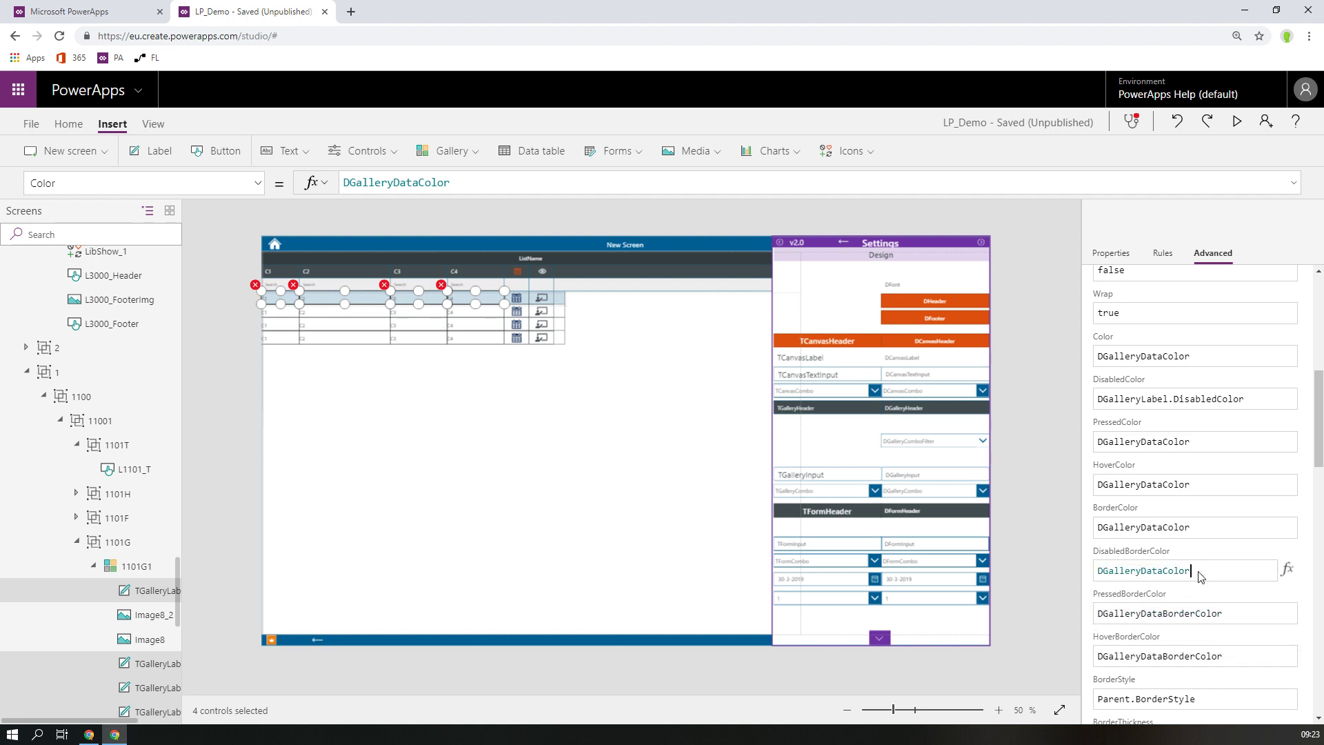
left_click(1214, 614)
double_click(1202, 613)
key("ctrl+c")
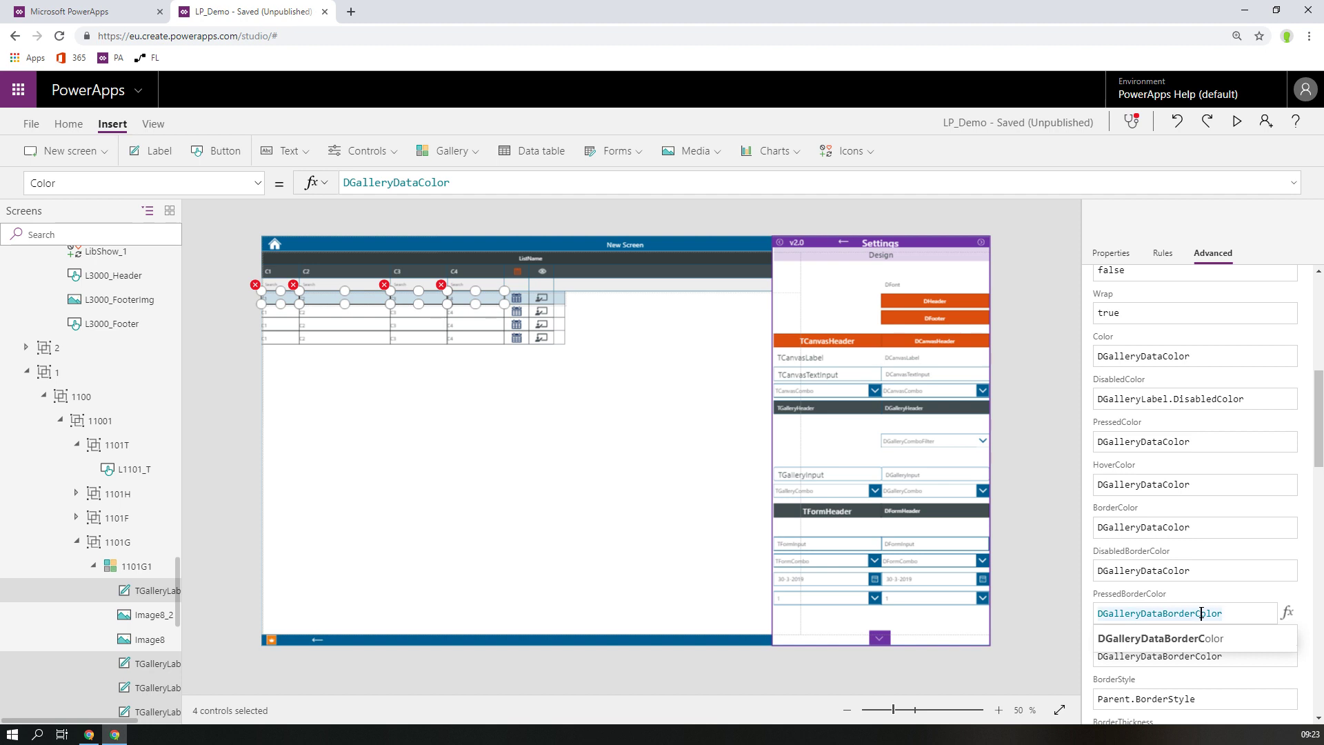
left_click(1196, 573)
double_click(1193, 571)
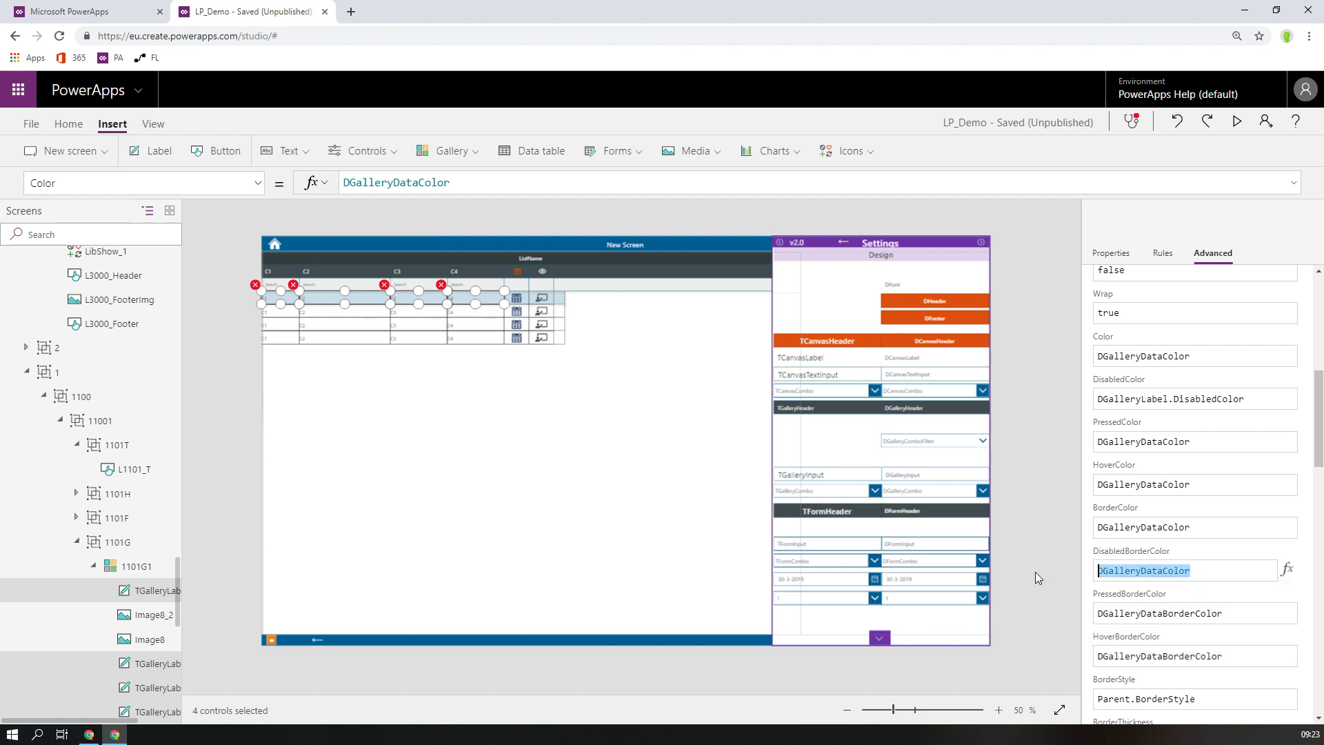
key("ctrl+v")
- Copy DGalleryDataColor from PressedColor into the DisabledColor property of the selected labels and check the neighbouring color properties
left_click(1108, 441)
double_click(1103, 445)
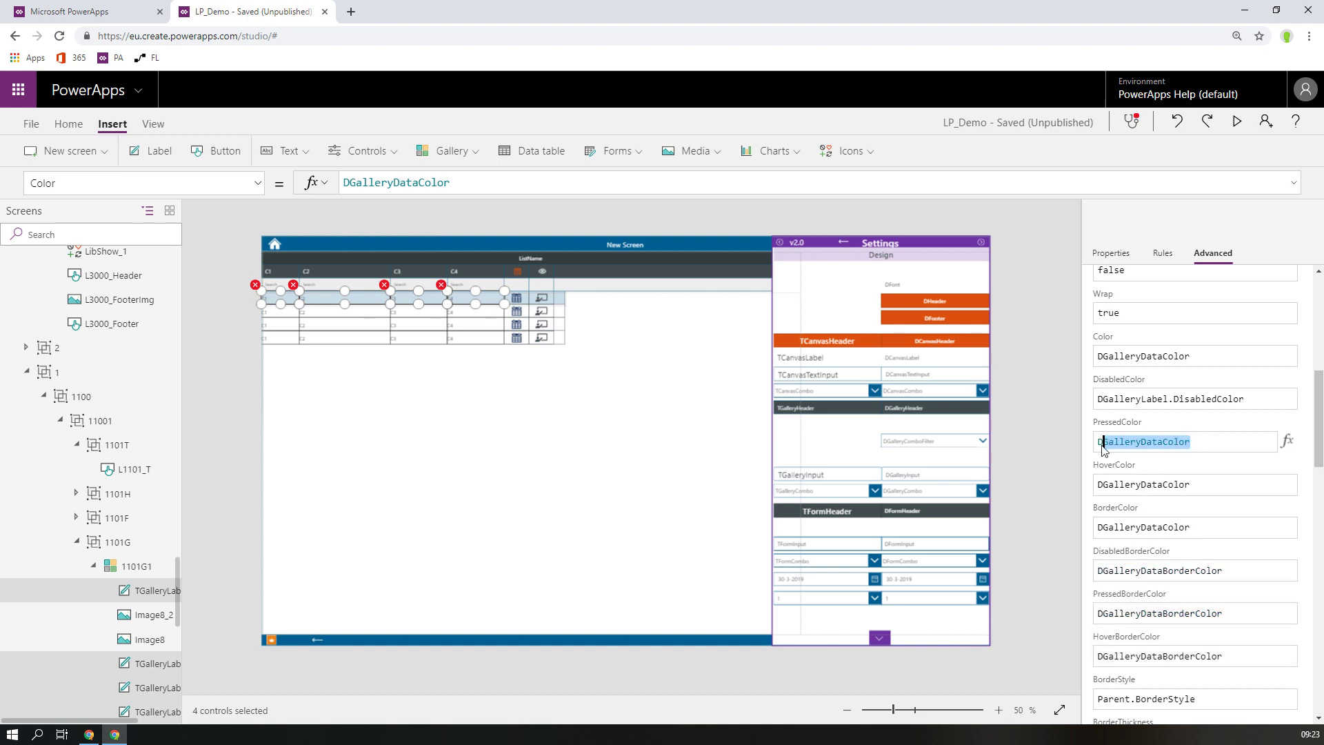
key("ctrl+c")
left_click(1186, 399)
double_click(1172, 399)
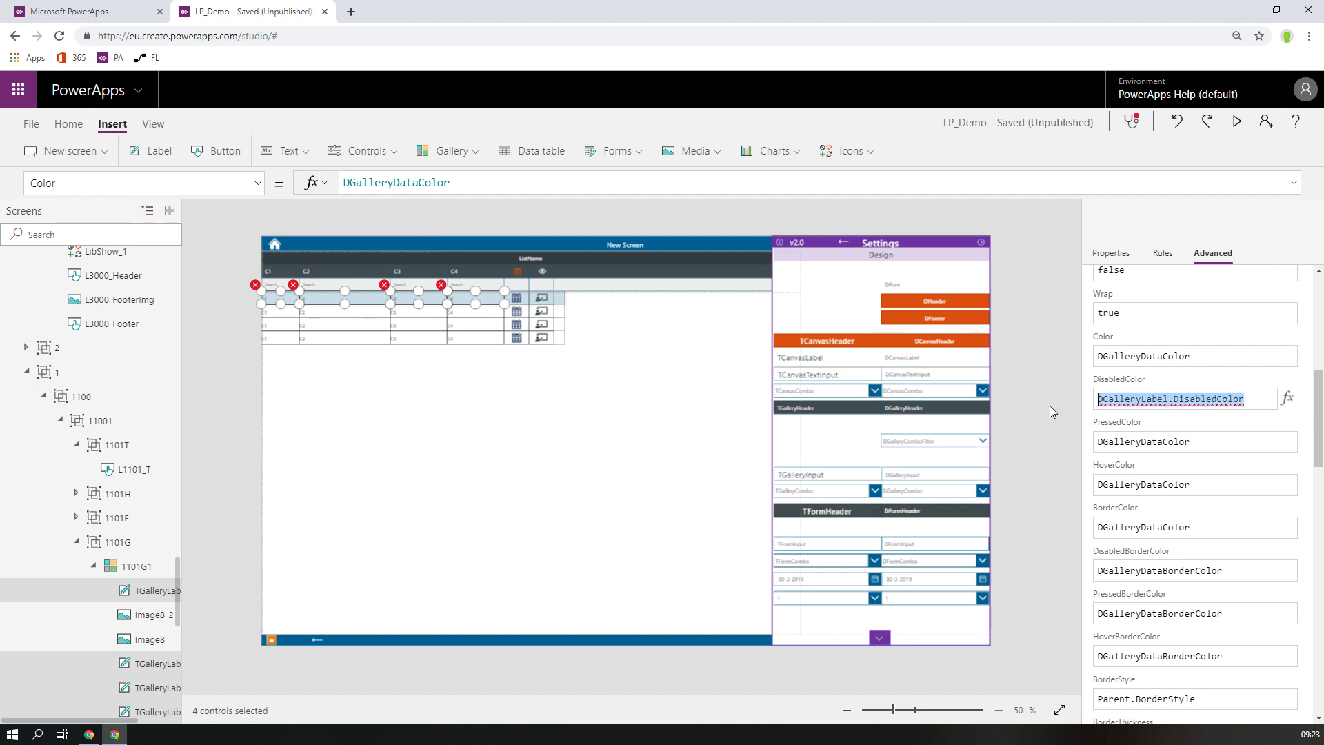
key("ctrl+v")
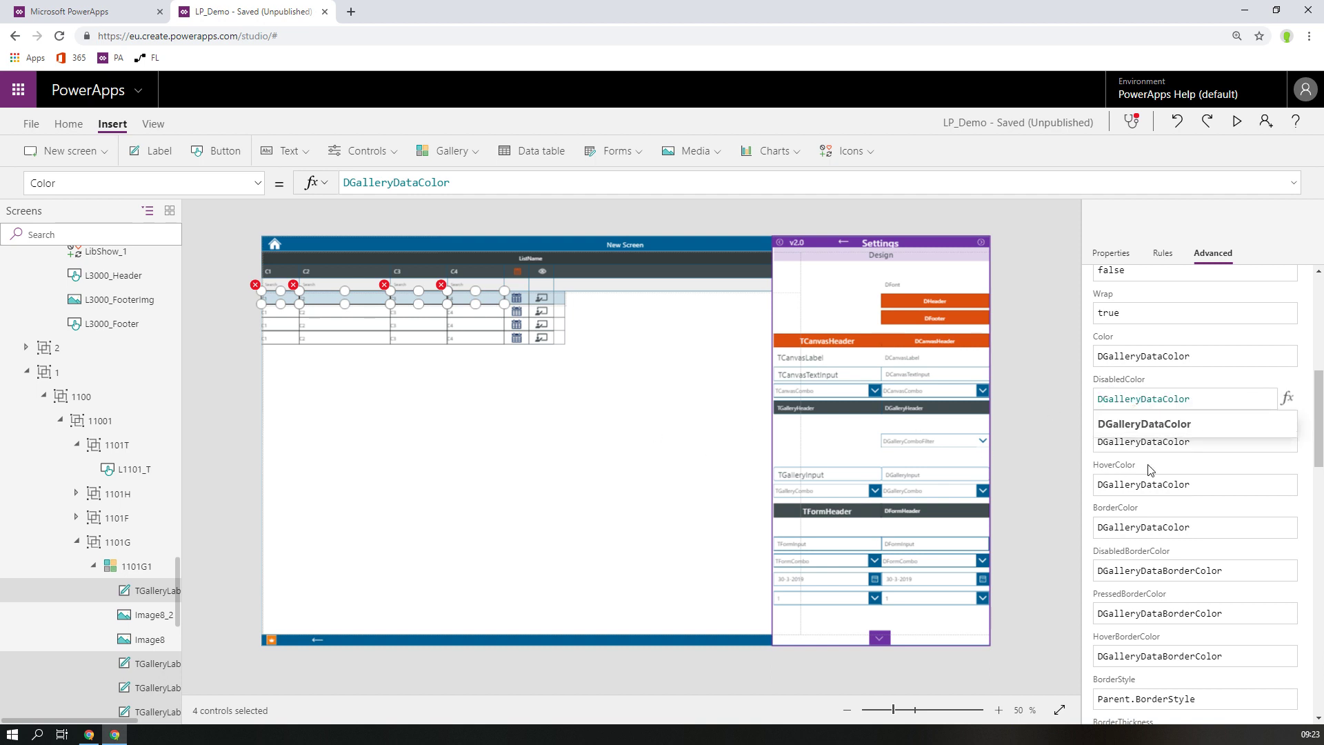
scroll(1170, 545, "down", 3)
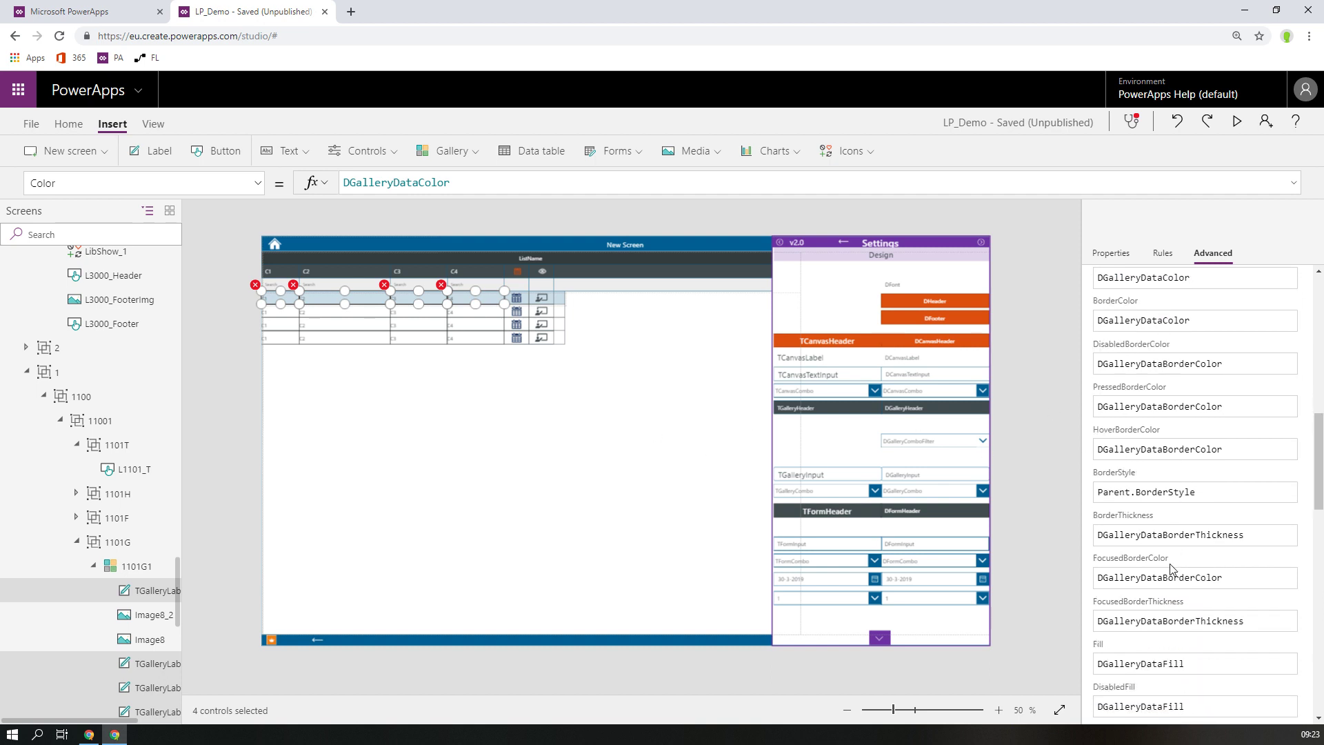
scroll(1184, 492, "up", 5)
left_click(1191, 503)
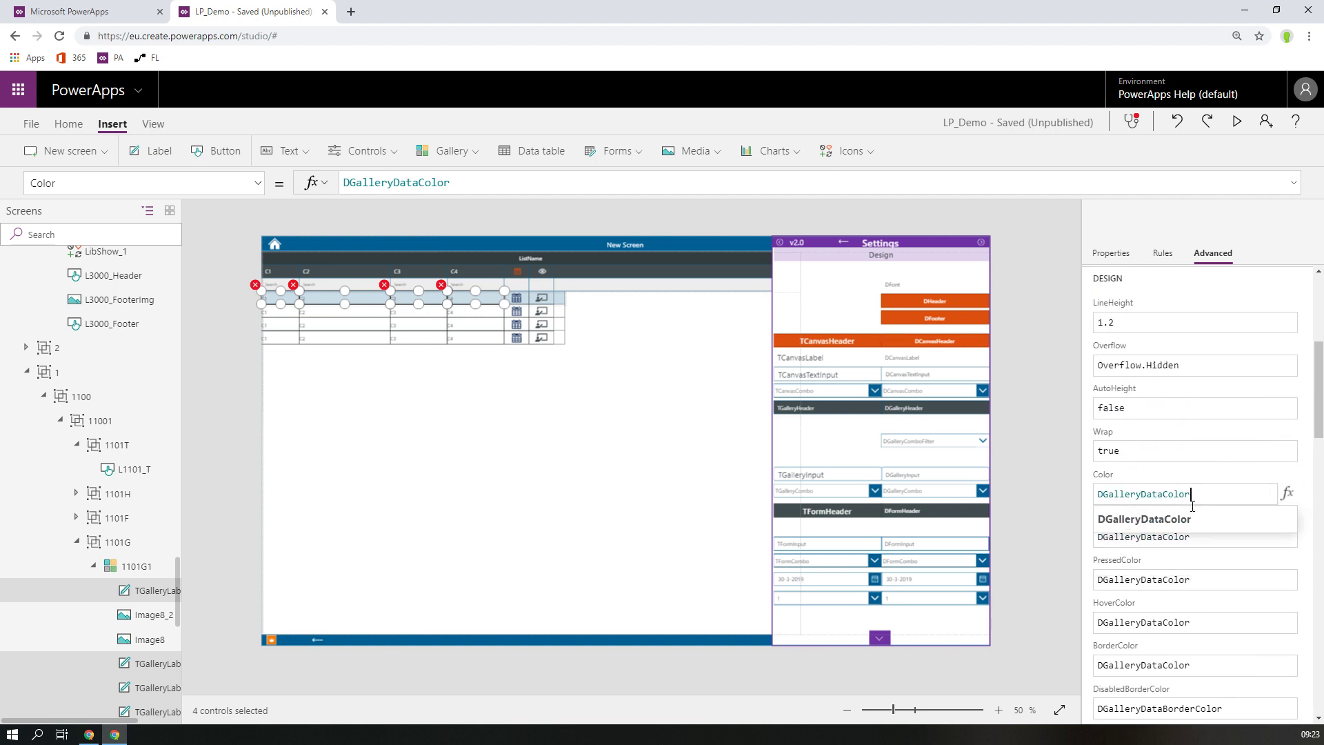
scroll(1186, 641, "down", 2)
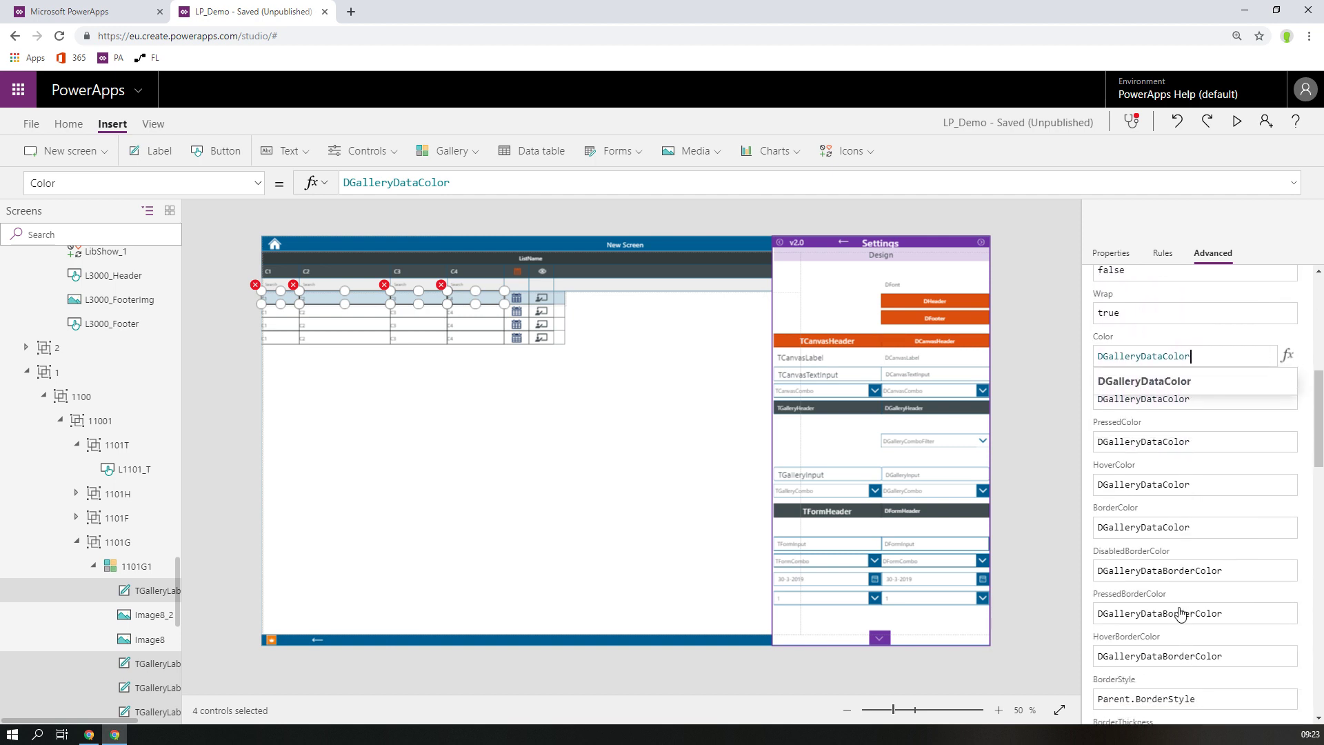
- Reselect the four C1 to C4 gallery labels together and set their Font property to DAppFont
scroll(1188, 553, "down", 10)
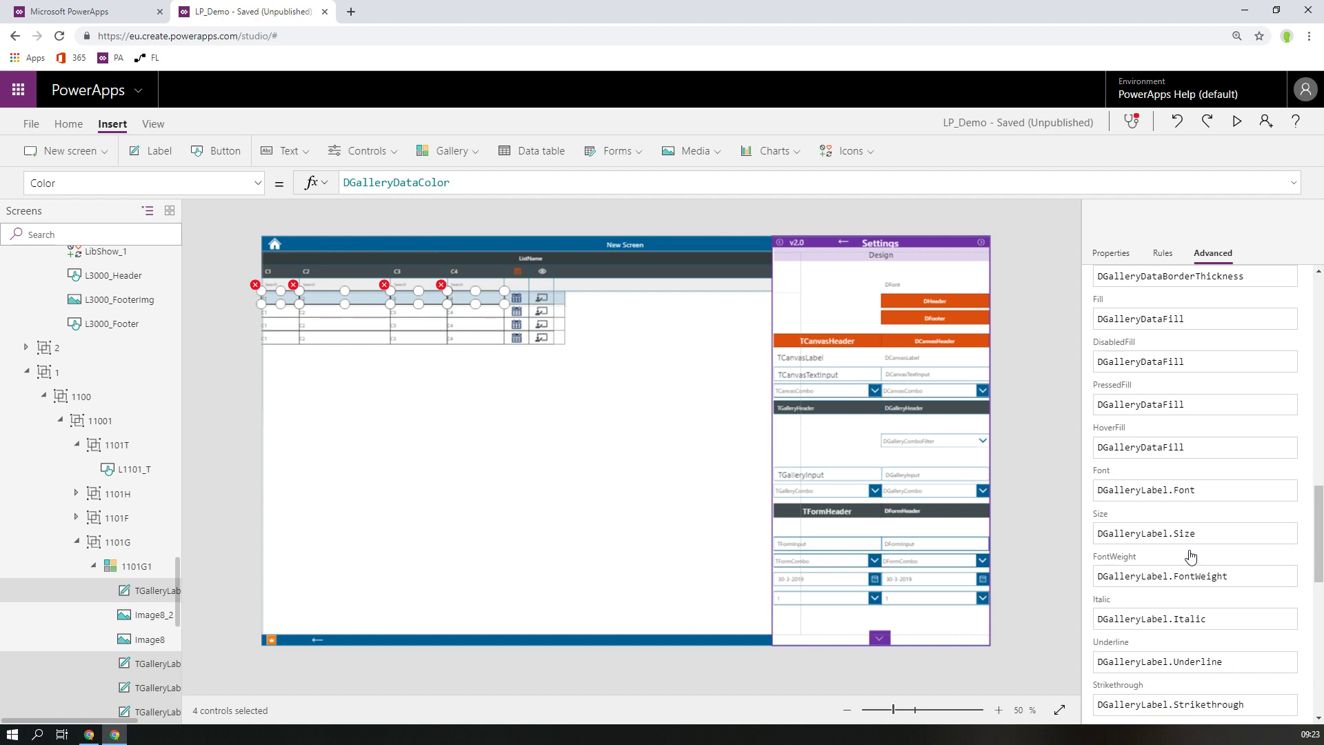
left_click(273, 298)
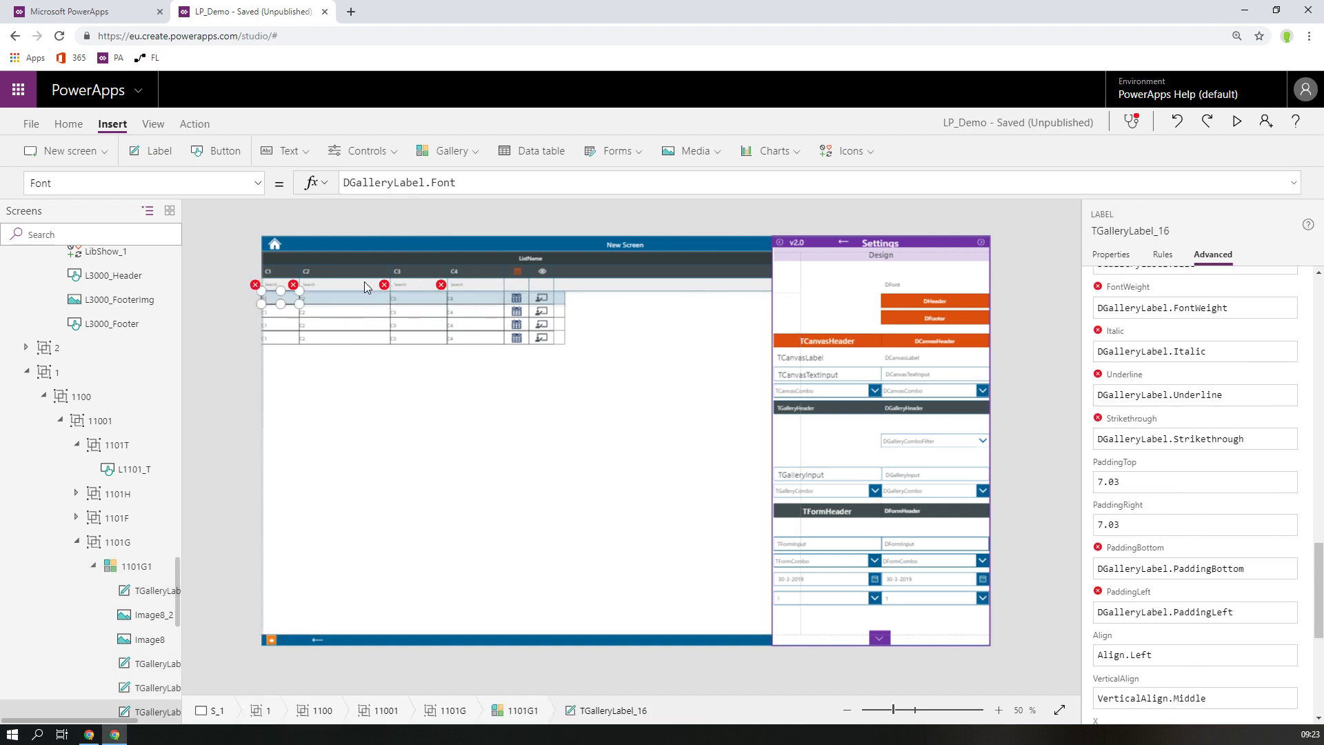
left_click(344, 298, "ctrl")
left_click(418, 298, "ctrl")
left_click(475, 298, "ctrl")
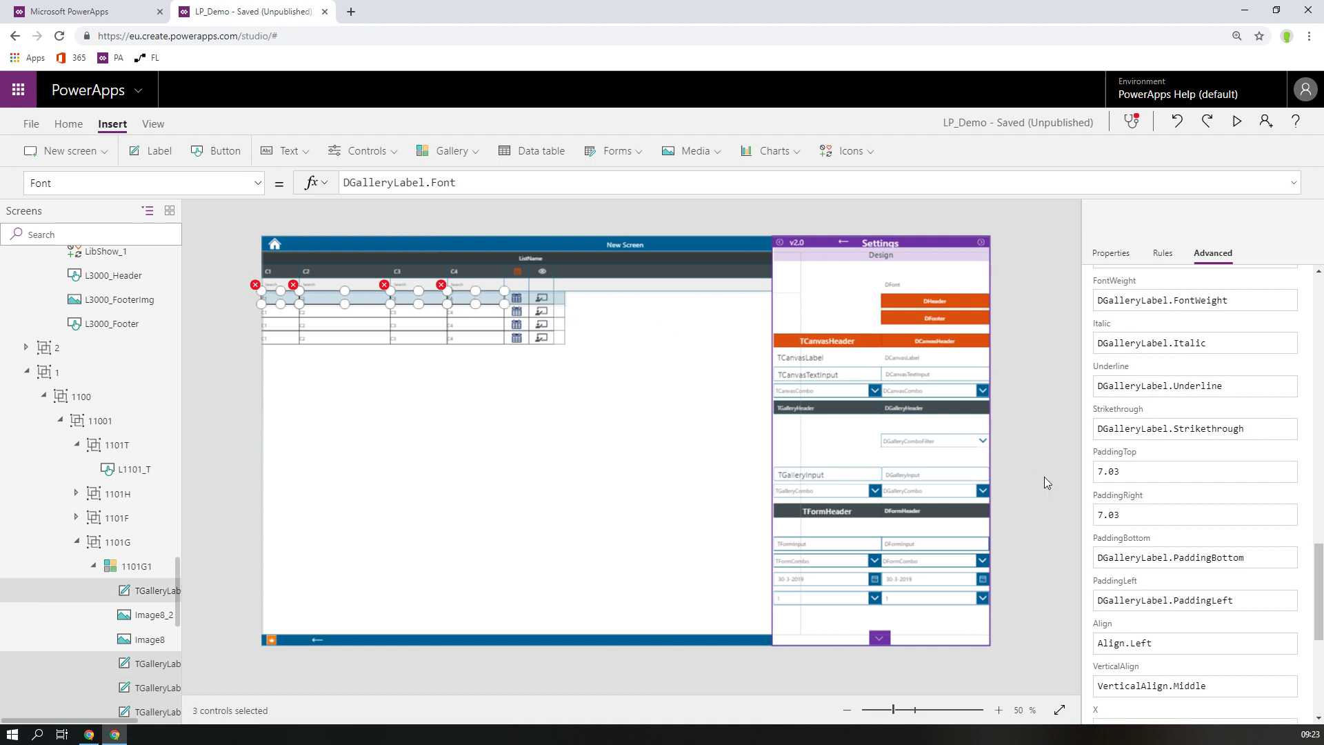
scroll(1111, 597, "down", 1)
scroll(1117, 603, "up", 6)
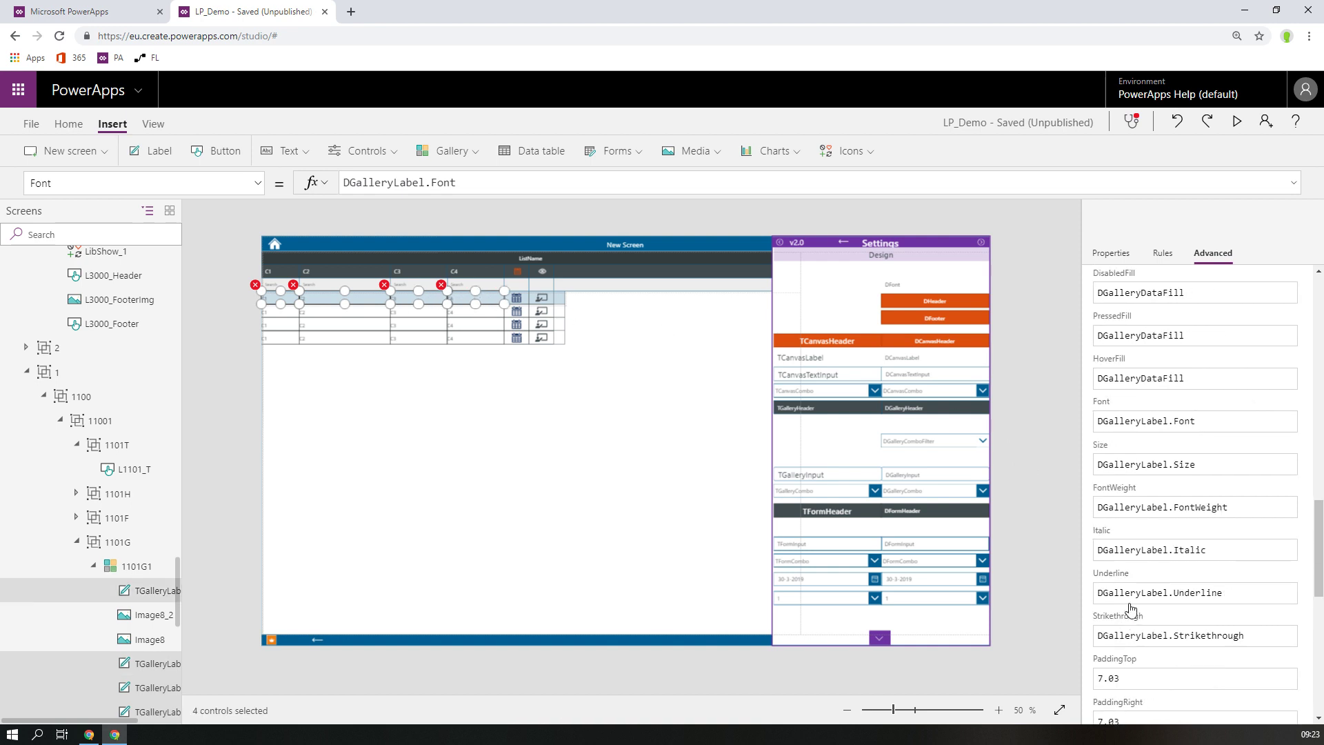
left_click(1186, 562)
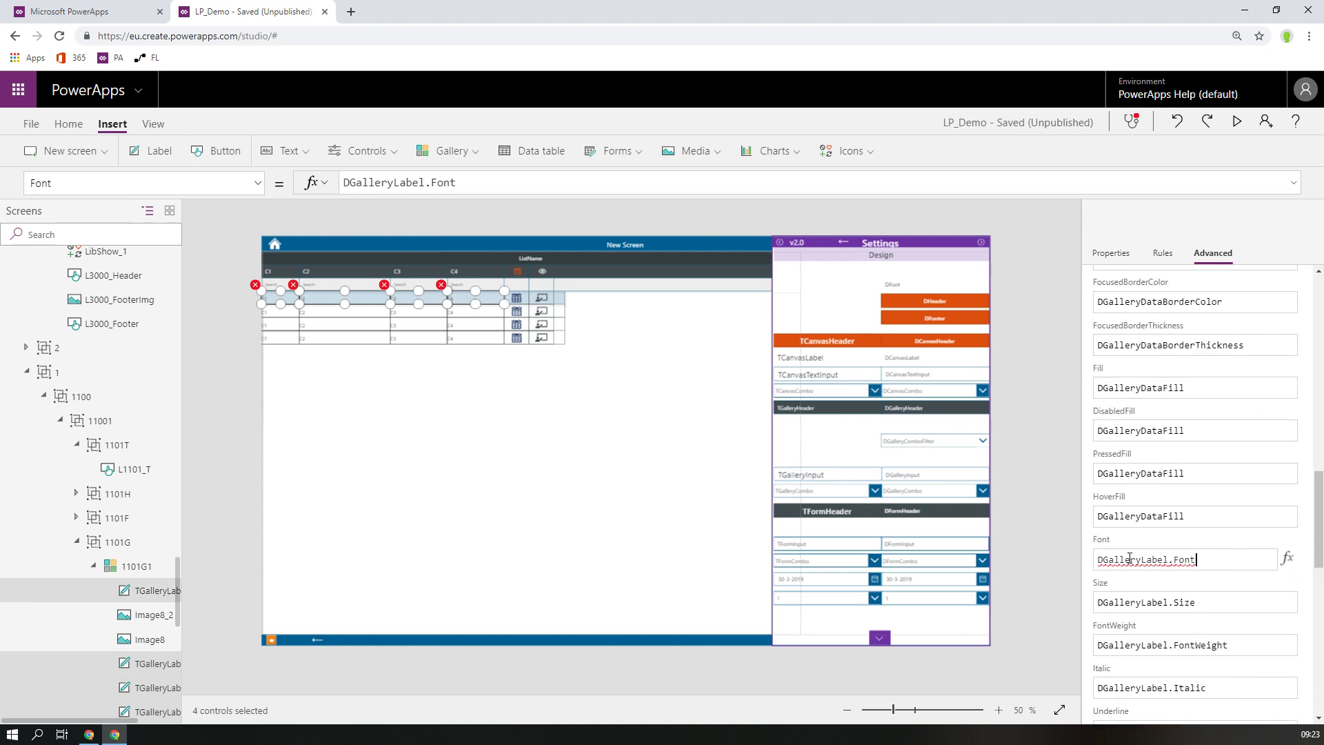
key("ctrl+a")
type("DAppFont")
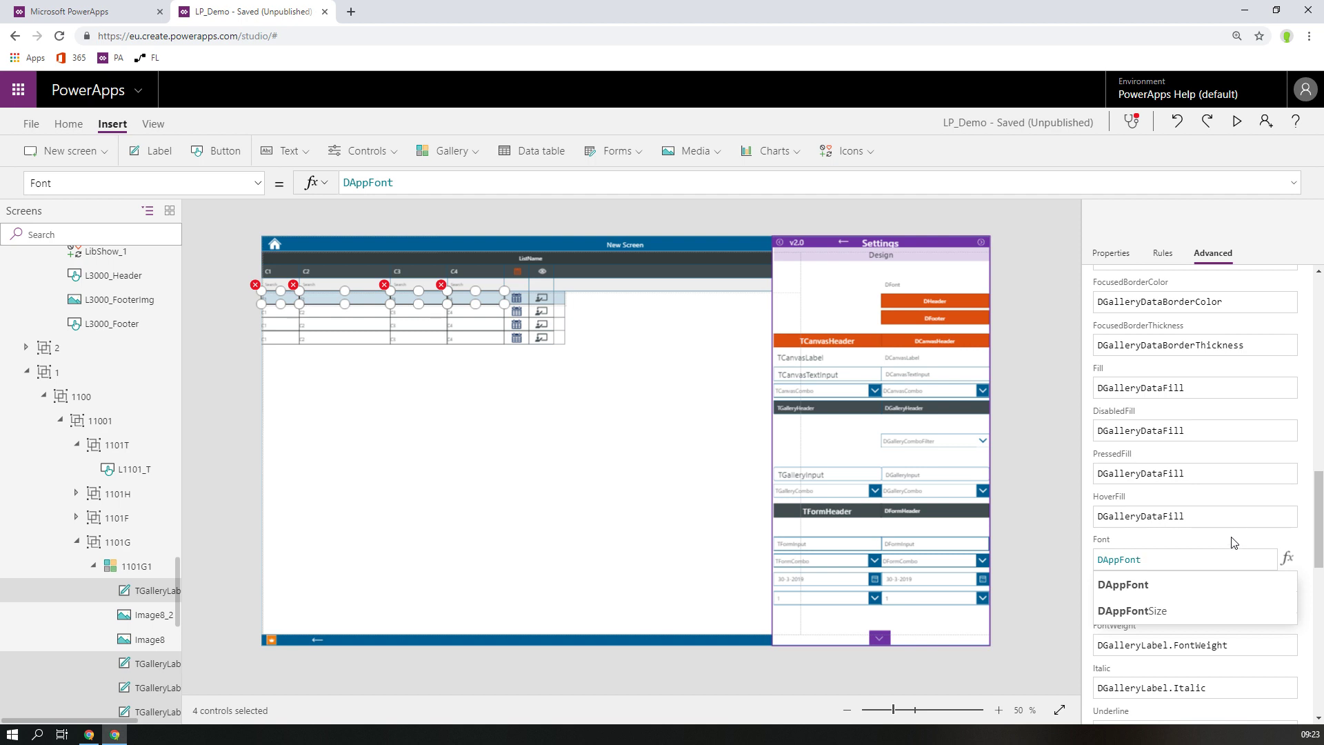
left_click(1106, 641)
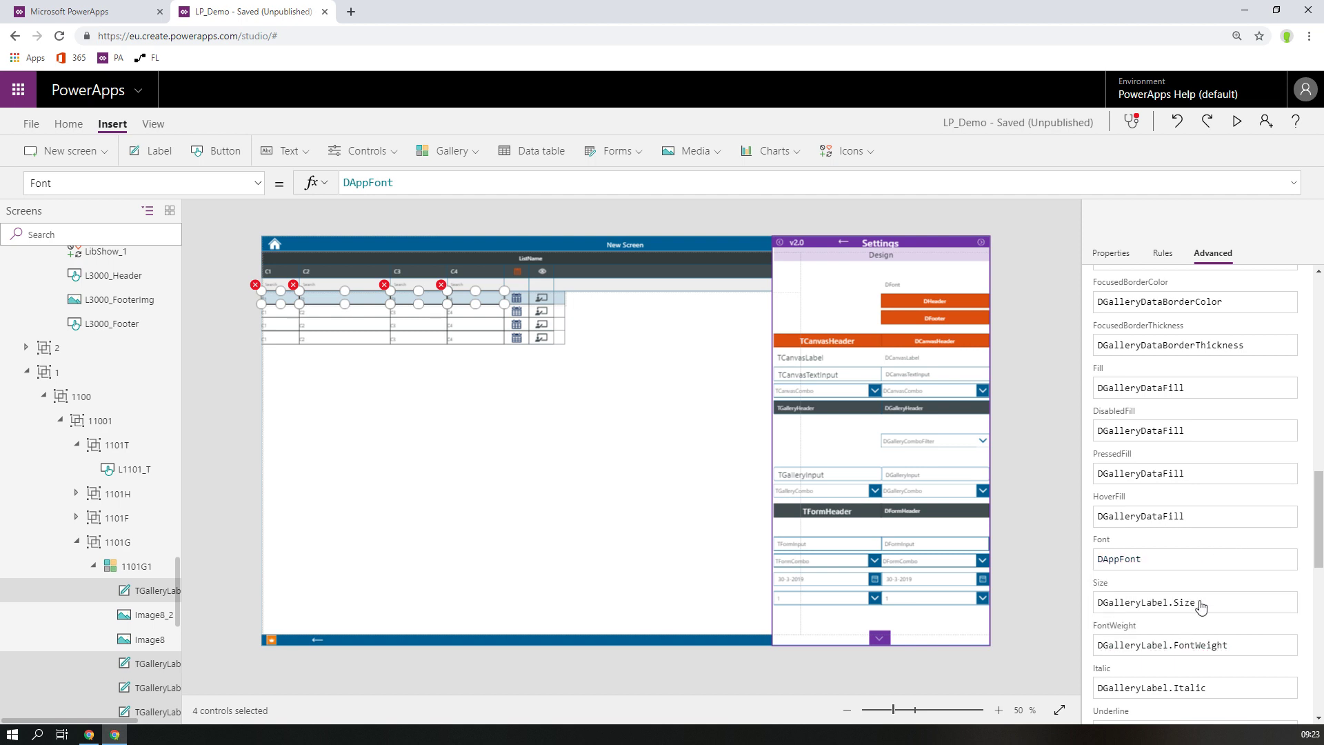
- Set the Size property of the four selected gallery labels to DGalleryDataSize
left_click(1115, 602)
key("ctrl+a")
type("DA")
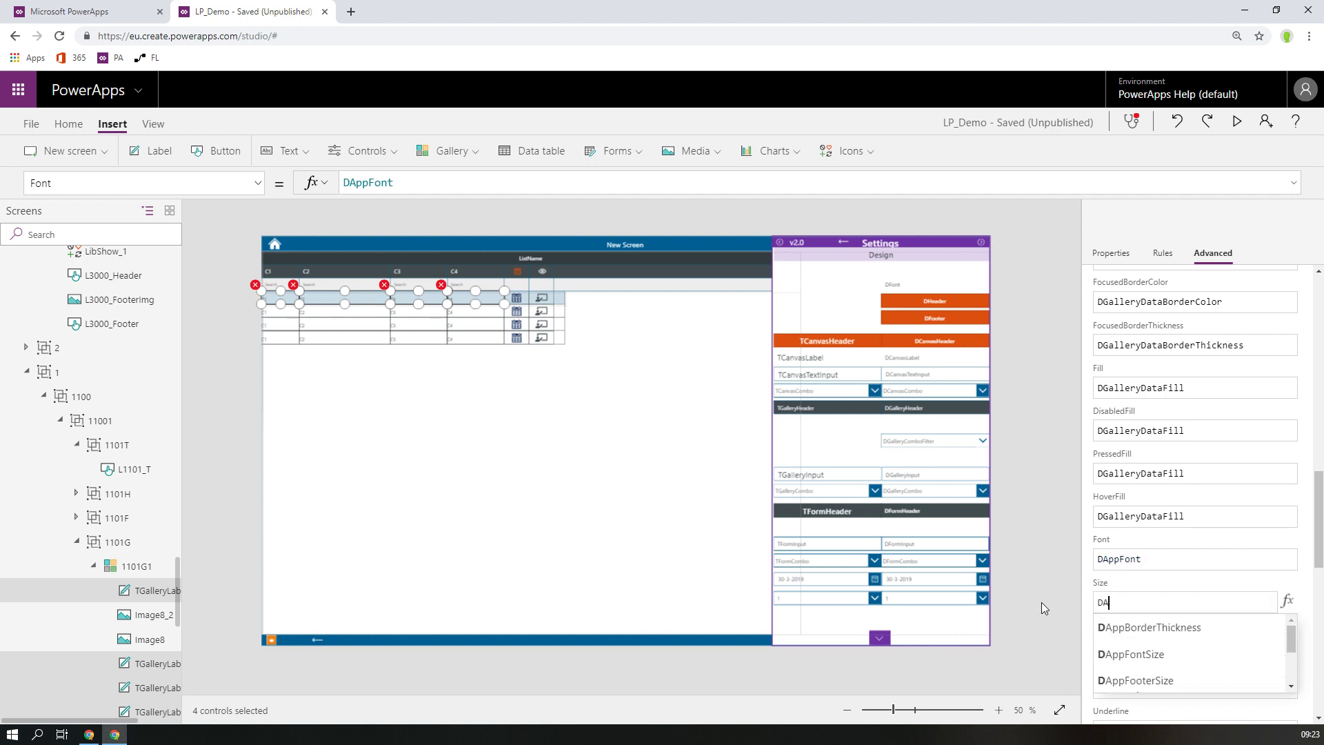
type("ppFontZie")
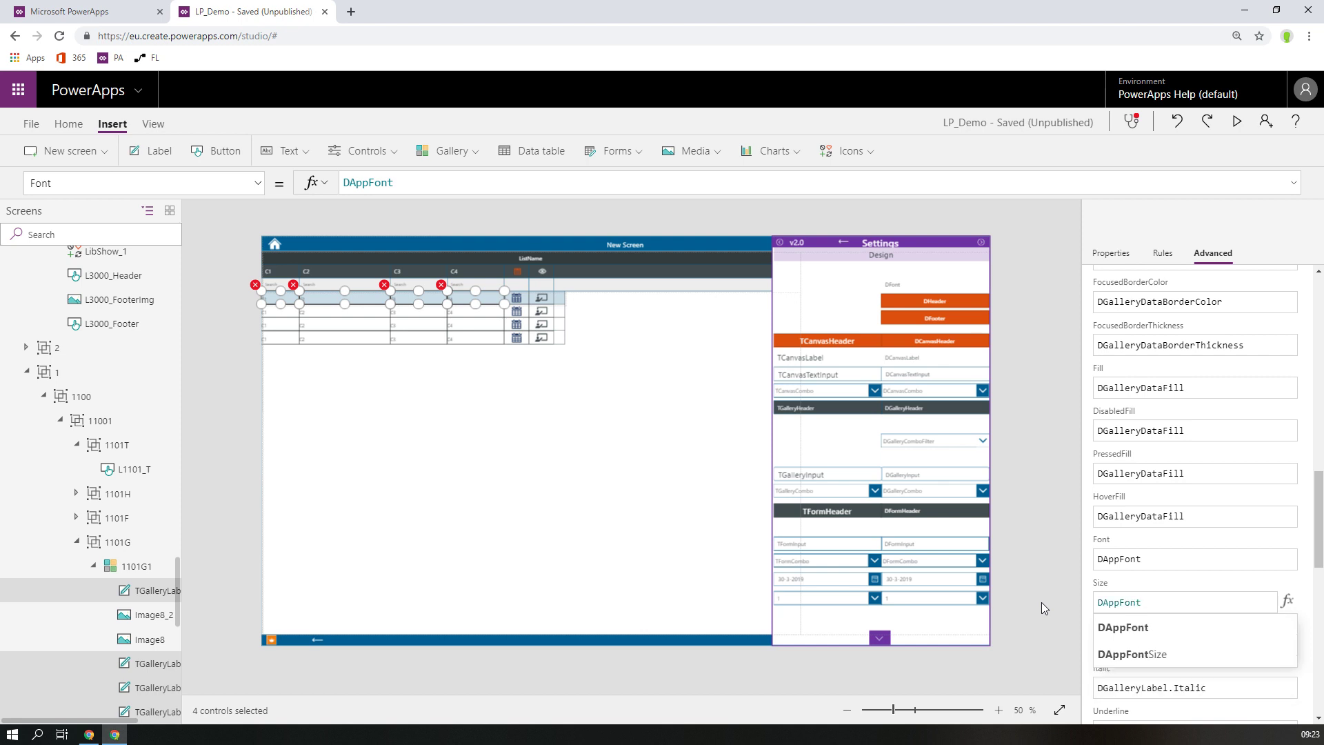
key("BackSpace")
key("BackSpace")
key("BackSpace")
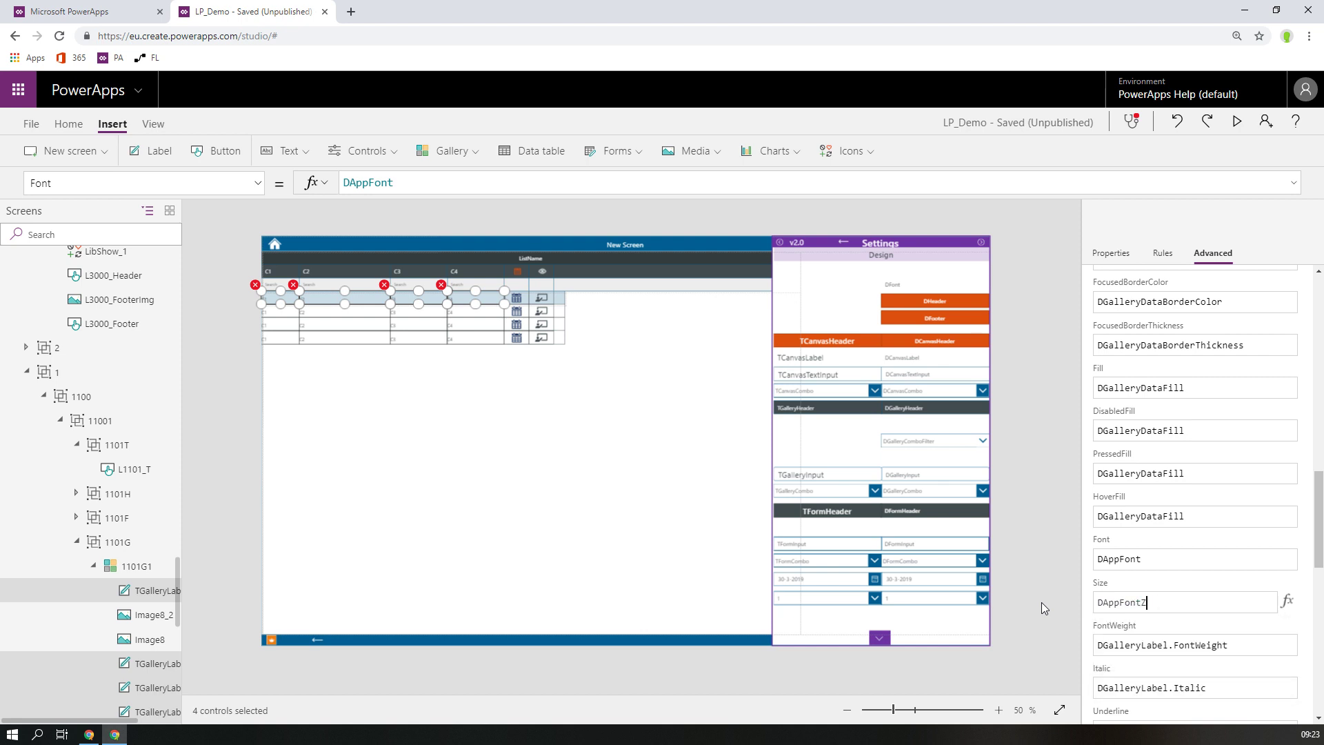
key("BackSpace")
key("BackSpace")
key("BackSpace")
key("BackSpace")
key("BackSpace")
key("BackSpace")
key("BackSpace")
type("Ga")
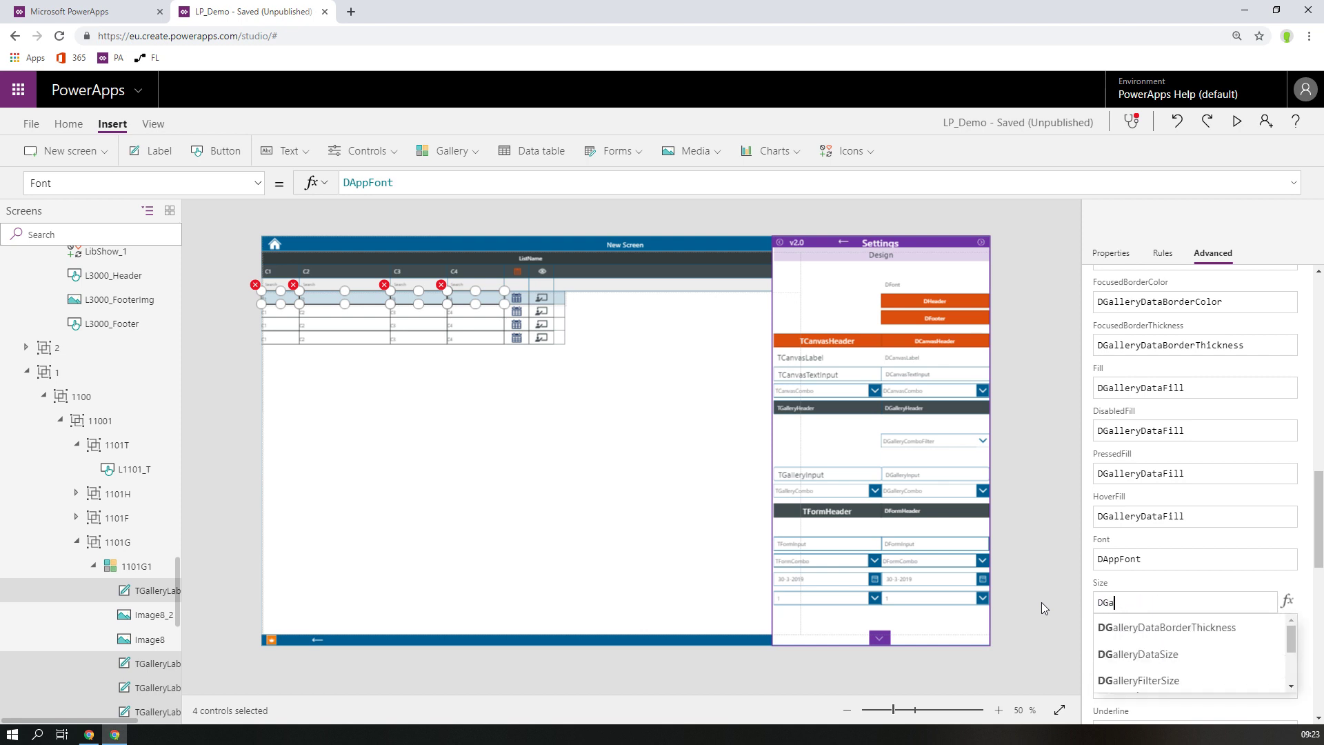
type("llerData")
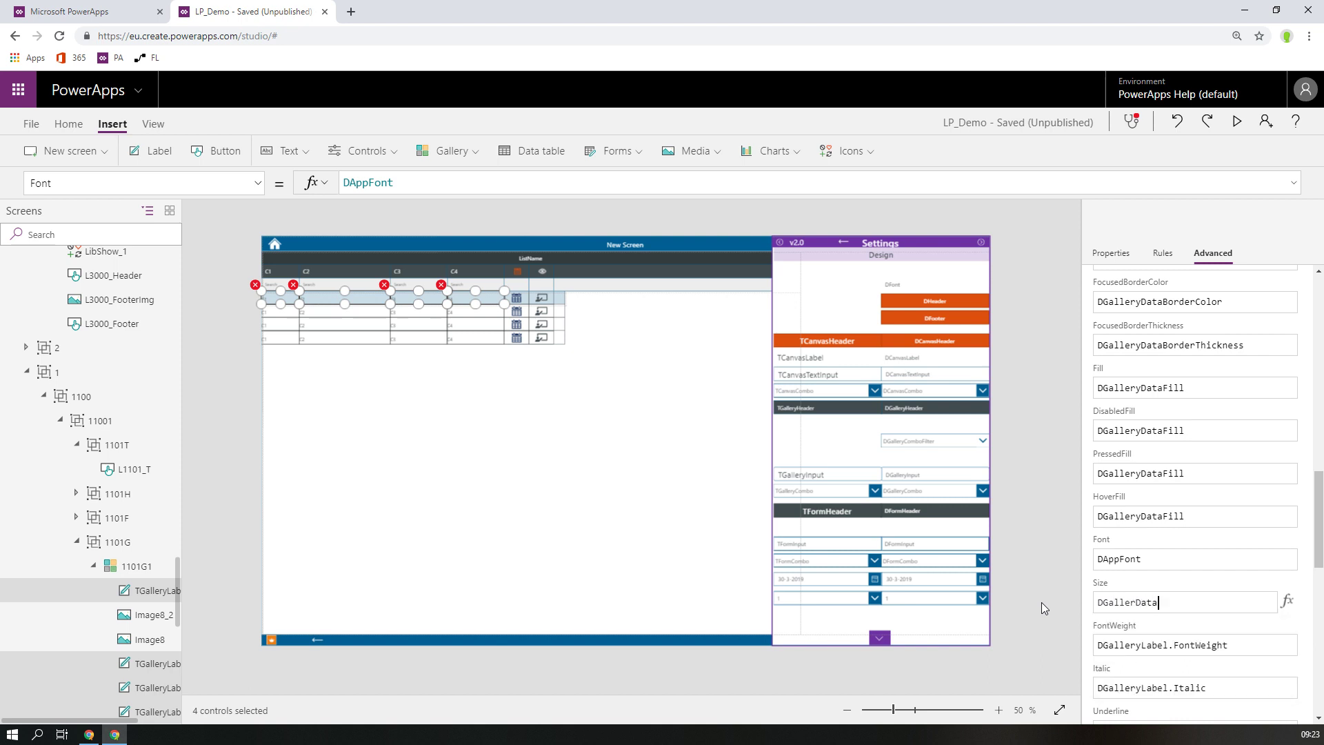
key("BackSpace")
key("BackSpace")
key("BackSpace")
key("BackSpace")
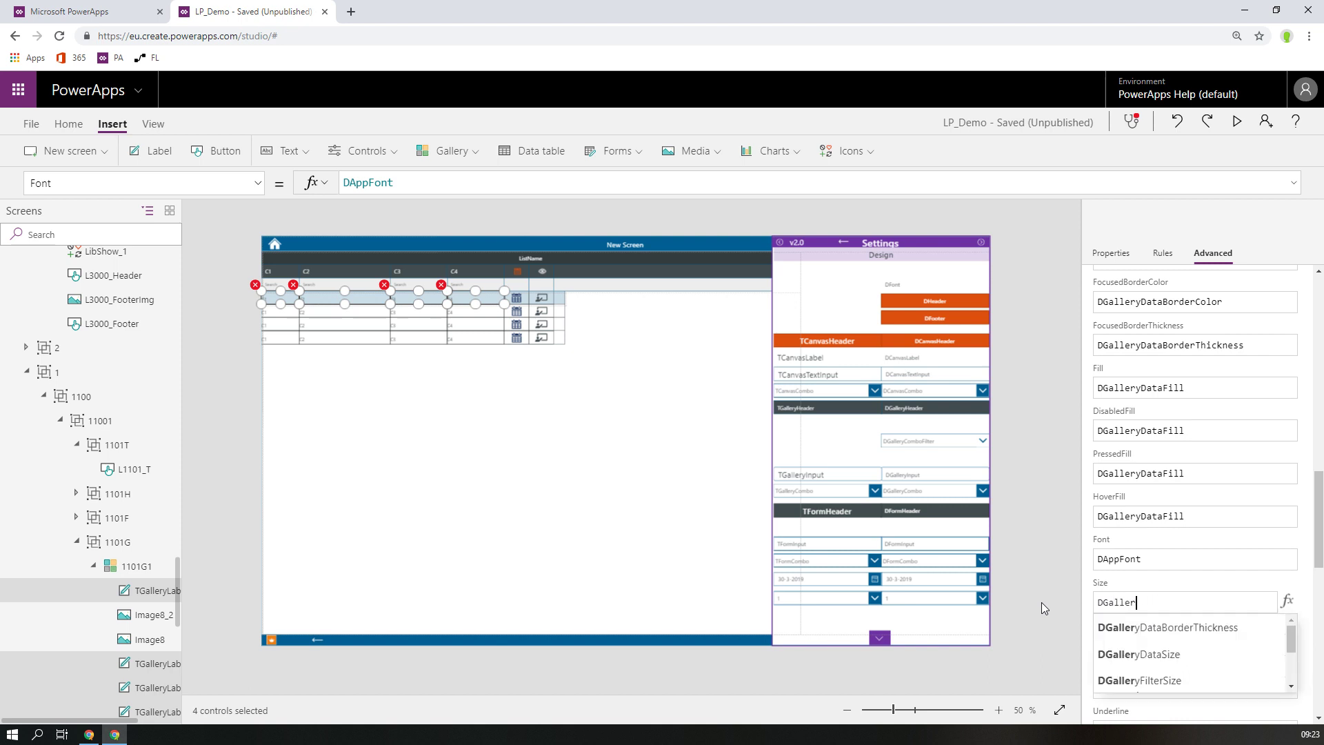
type("u")
key("BackSpace")
type("yData")
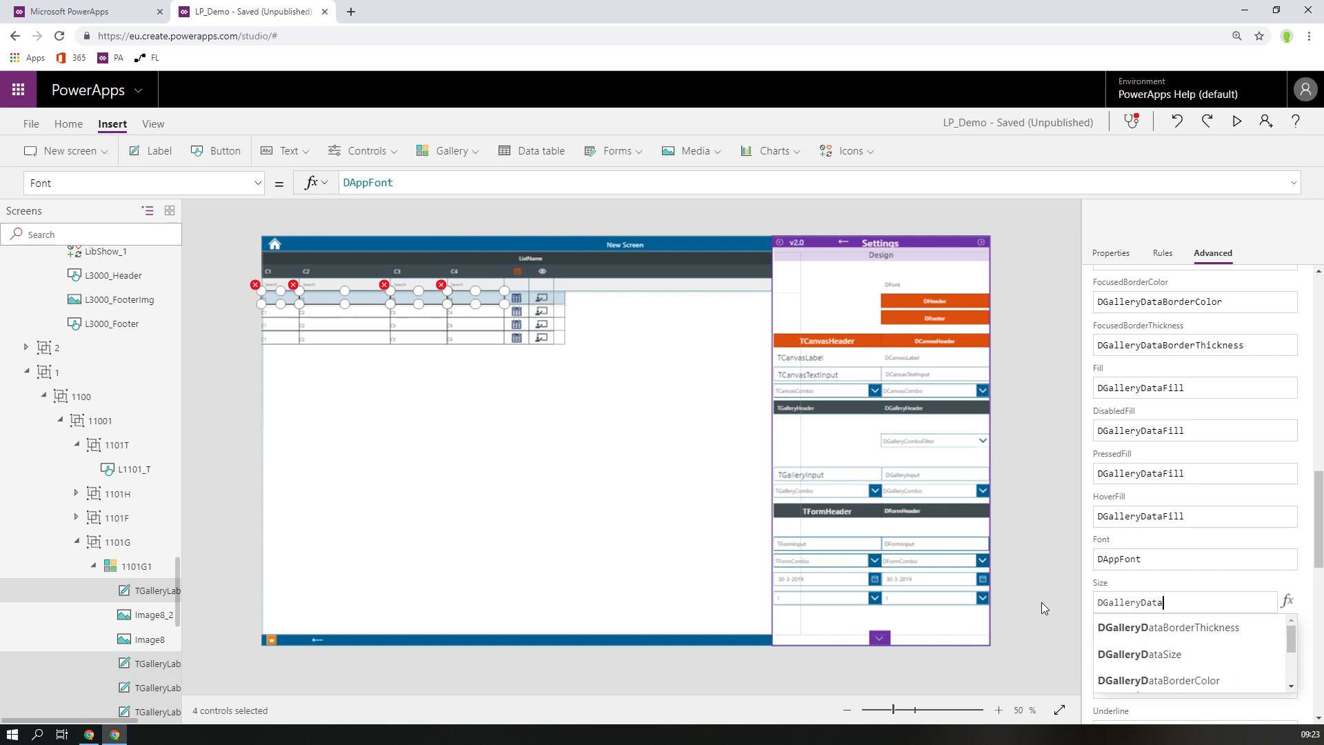
key("Down")
key("Down")
key("Return")
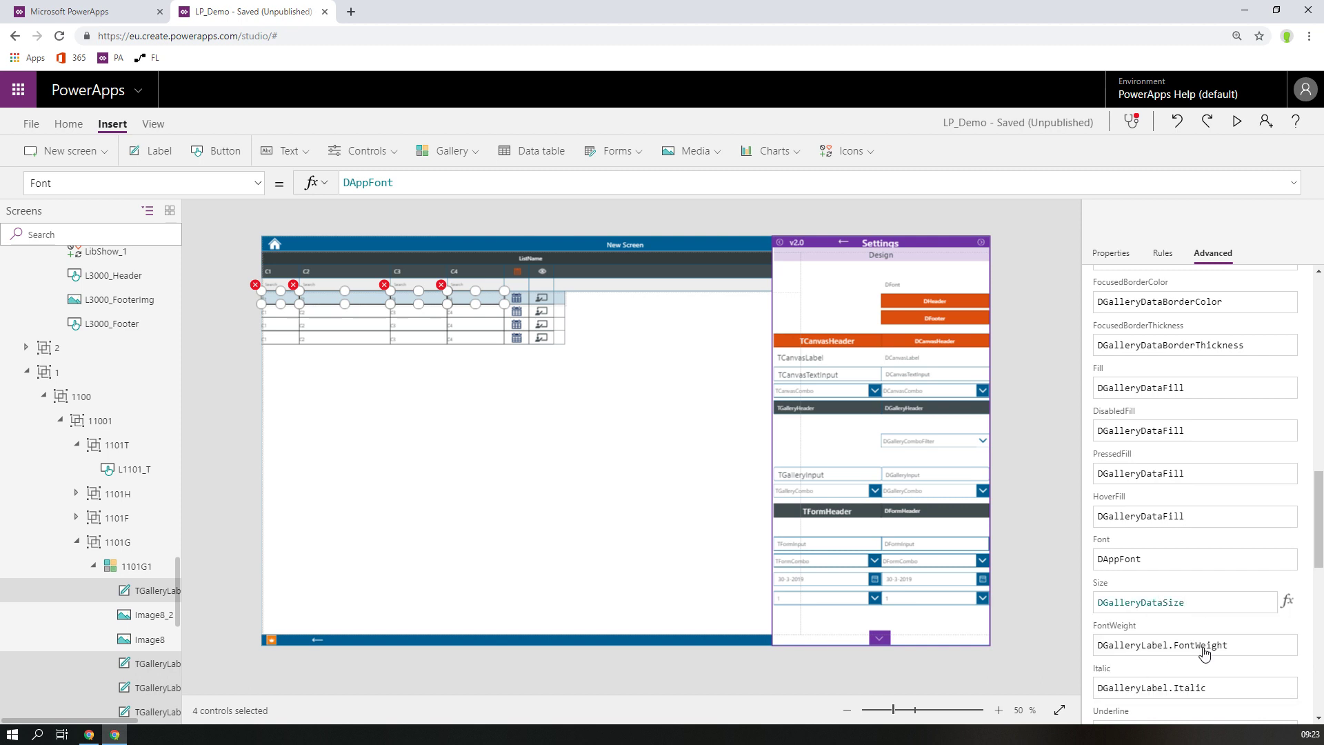
- Set the FontWeight property of the selected gallery labels to Normal
left_click(1246, 645)
key("ctrl+a")
type("Normal")
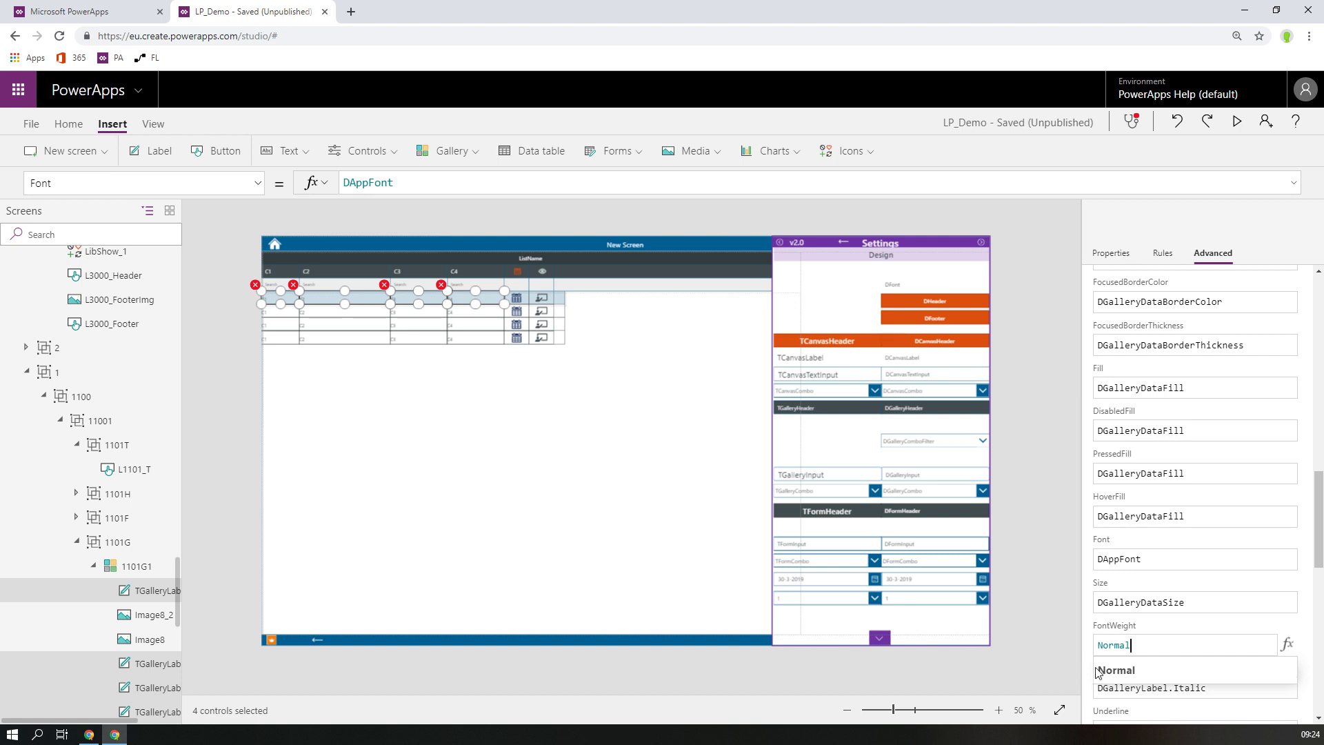
left_click(1100, 672)
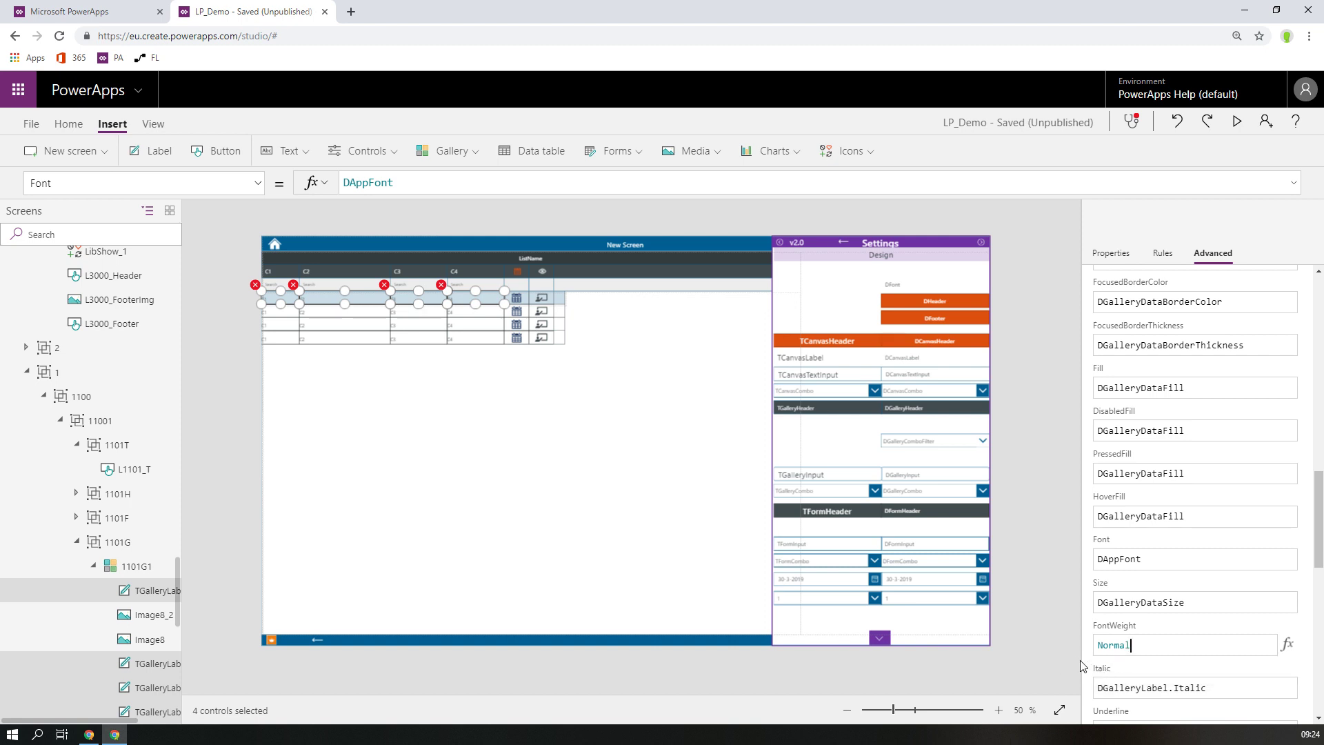
- Set the Italic, Underline and Strikethrough properties of the selected gallery labels to false
left_click(1187, 684)
key("ctrl+a")
type("fa")
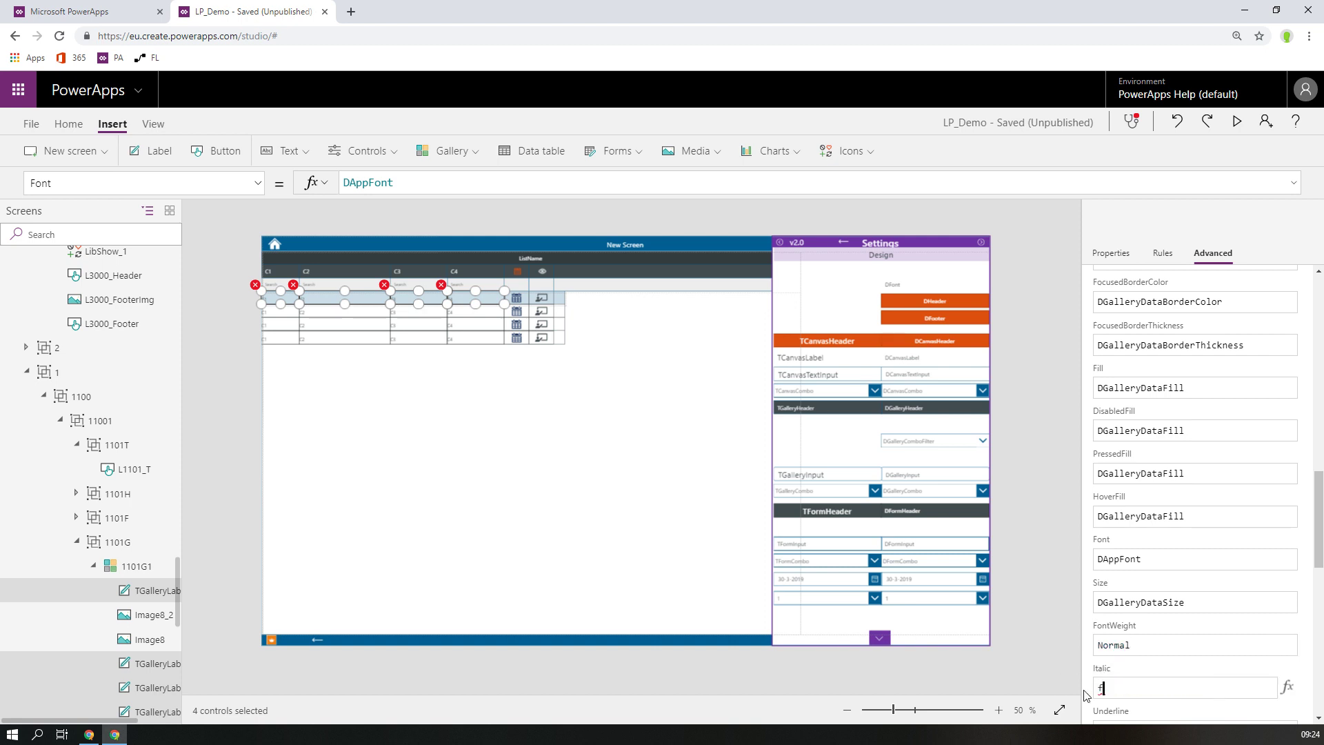
scroll(1128, 640, "down", 2)
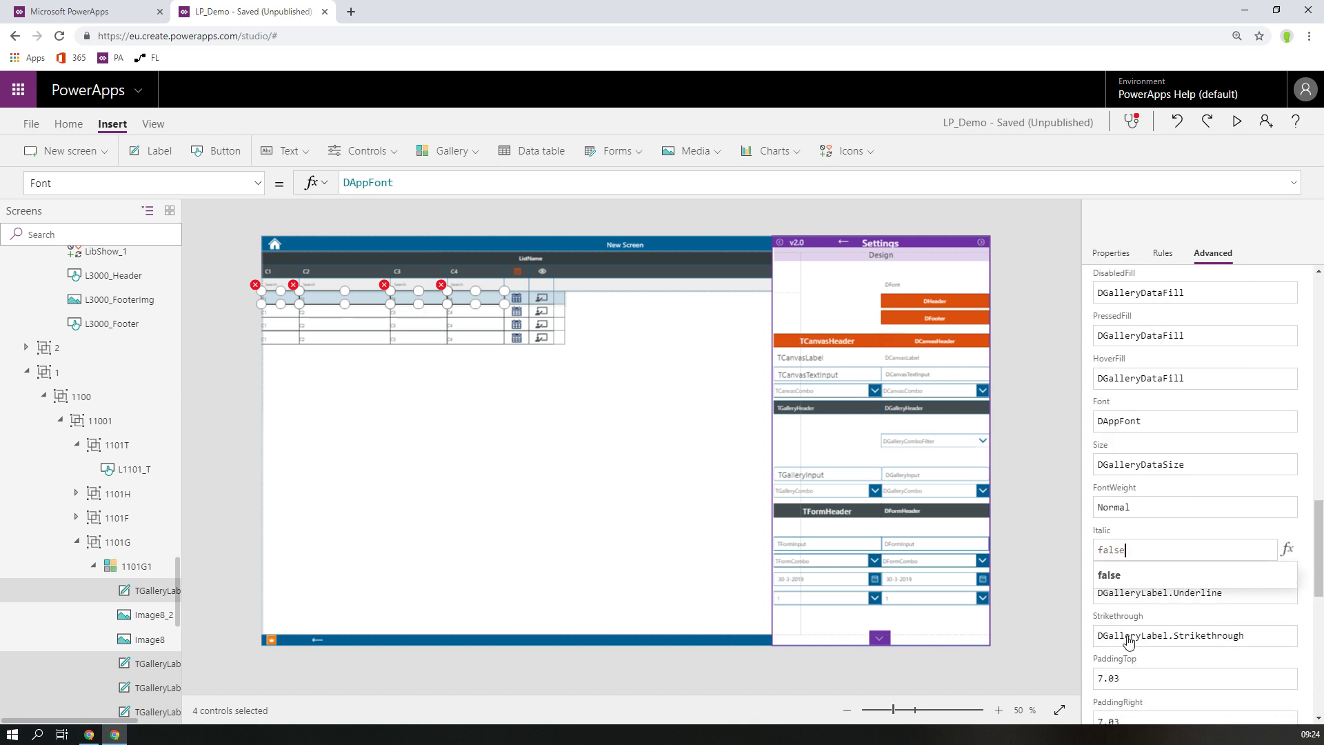
key("Tab")
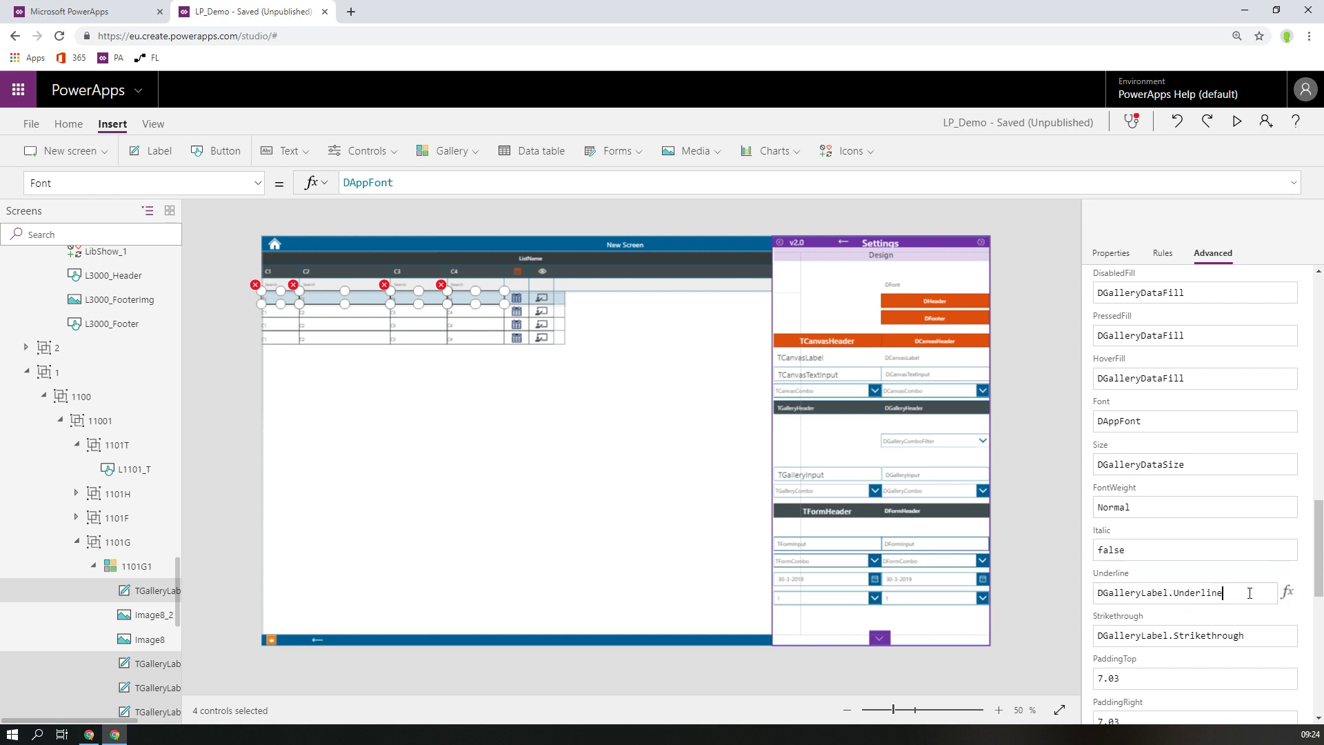
type("false")
key("Tab")
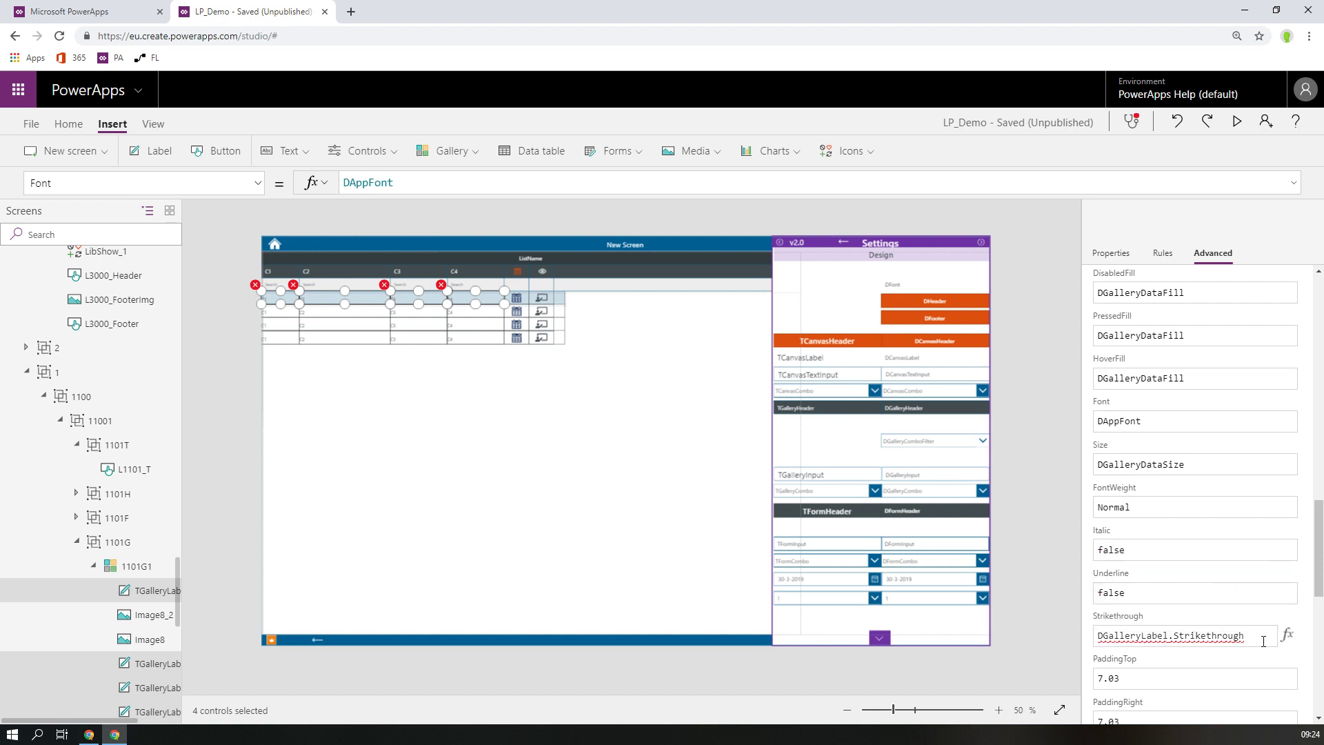
left_click_drag(1246, 635, 1069, 636)
type("false")
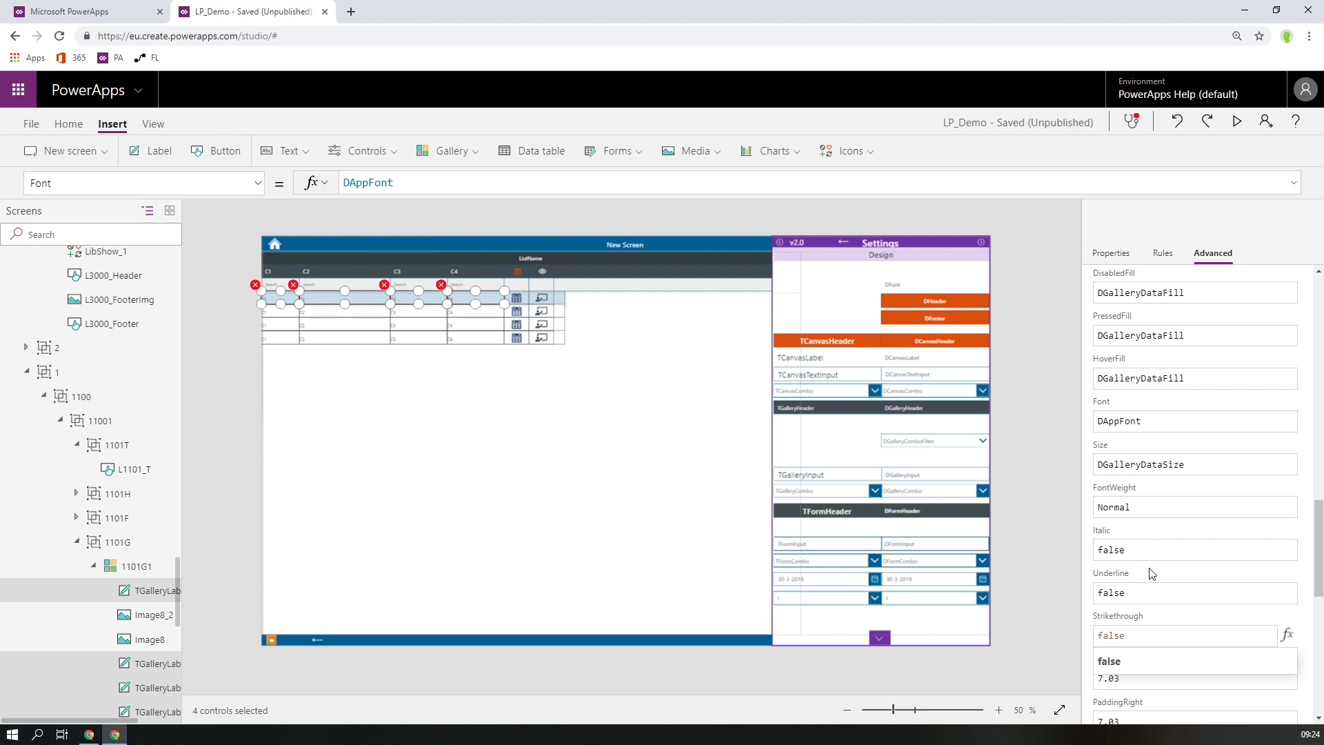
- Set PaddingBottom and PaddingRight of the selected gallery labels to 5
scroll(1163, 591, "down", 3)
scroll(1178, 676, "down", 1)
scroll(1177, 677, "up", 2)
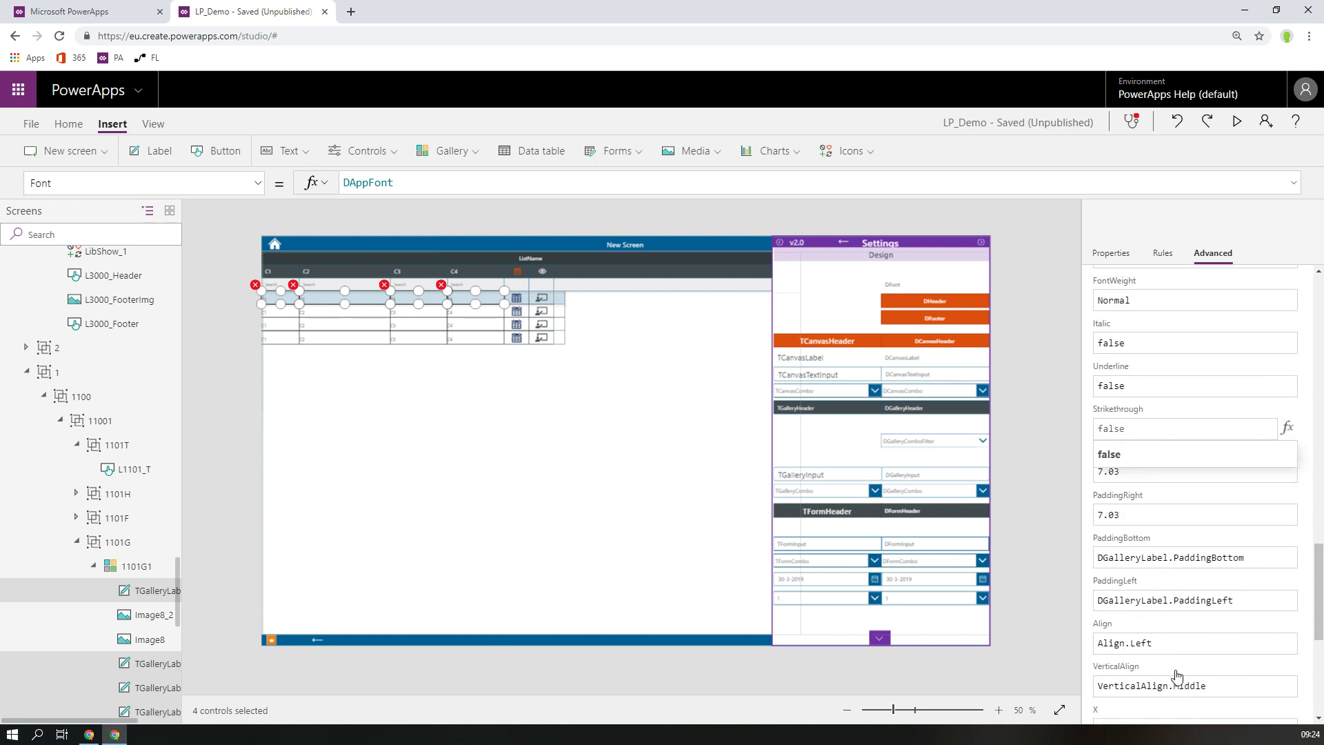
left_click(1225, 626)
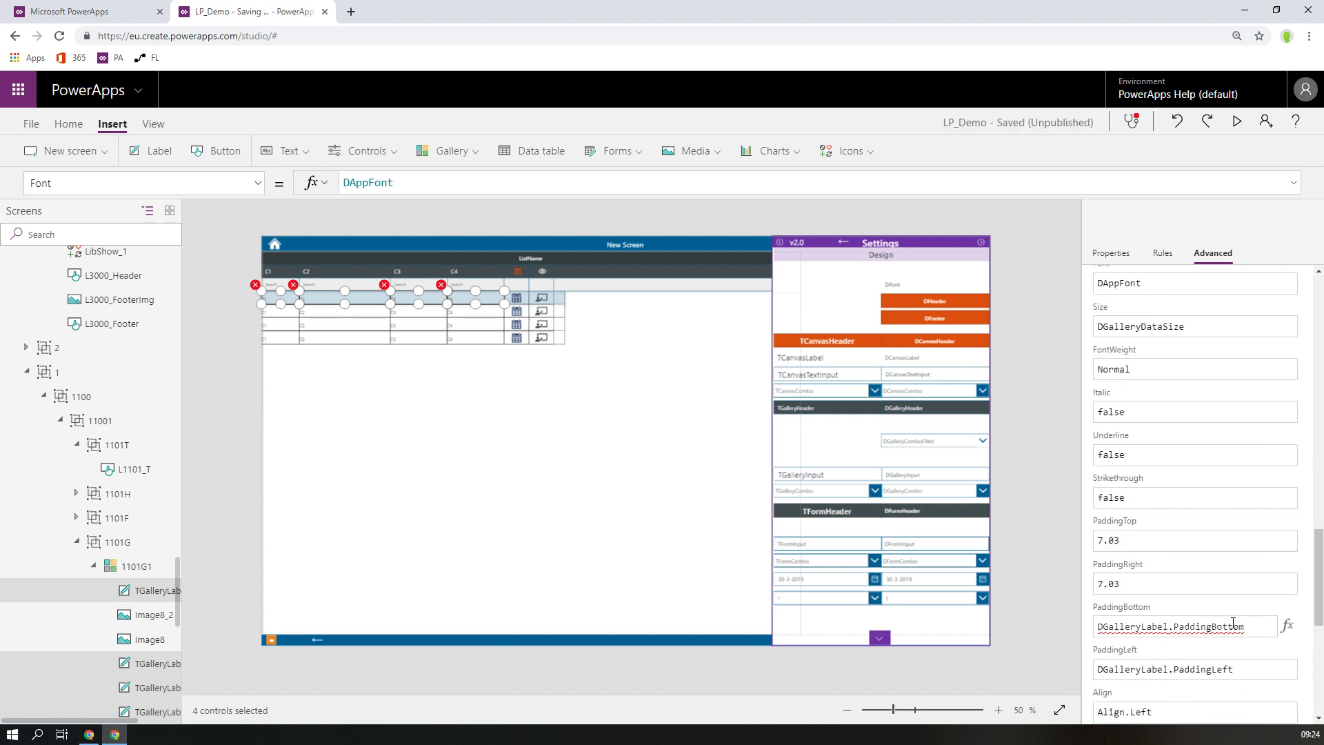
left_click_drag(1225, 623, 1058, 623)
type("5")
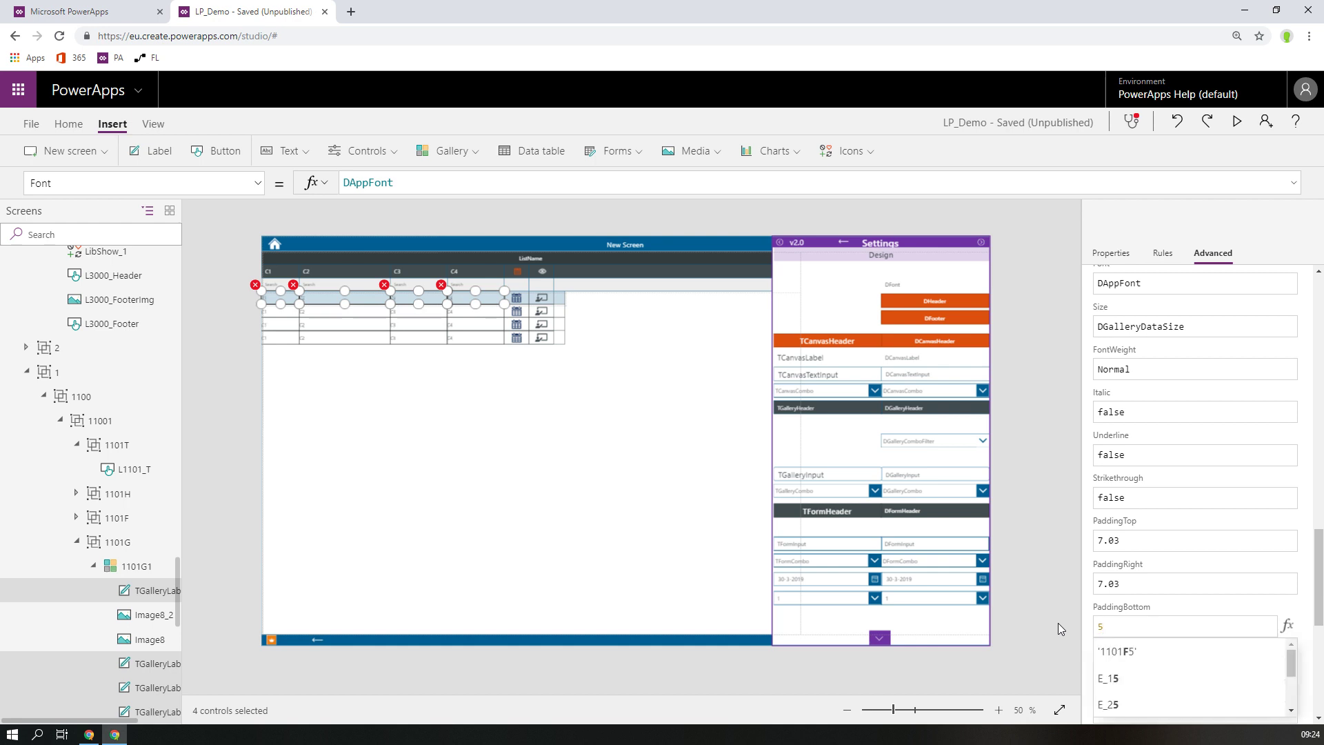
left_click_drag(1167, 579, 1095, 588)
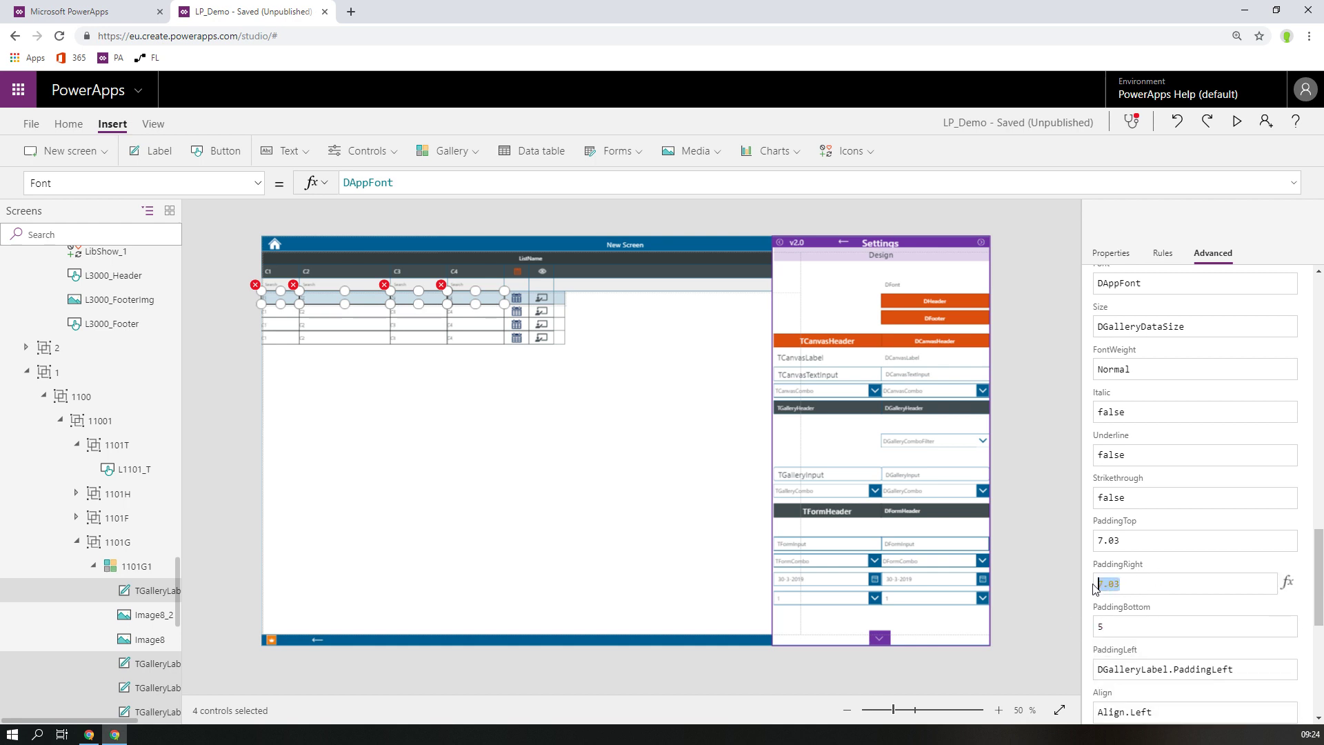
type("5")
- Set PaddingTop to 5 and PaddingLeft to 10 for the selected gallery labels
left_click_drag(1135, 542, 1074, 542)
left_click(1098, 541)
scroll(1097, 538, "down", 1)
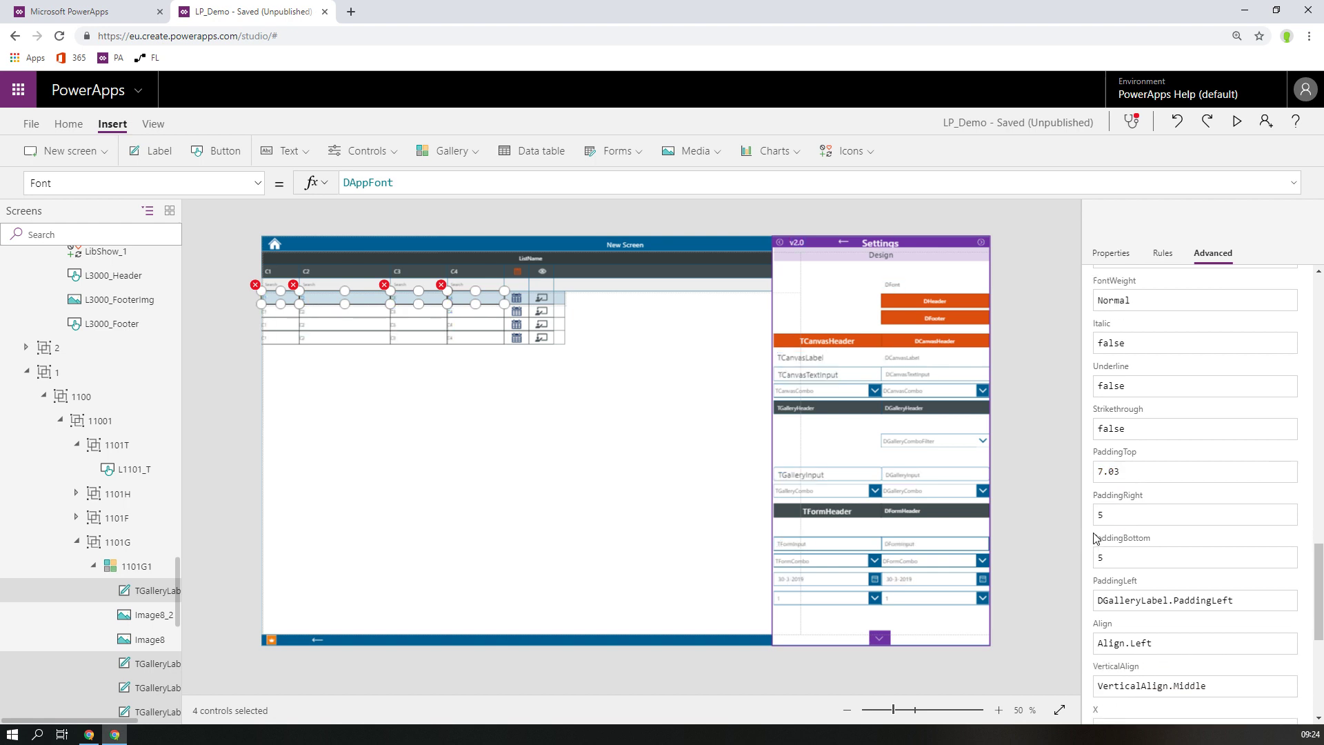
left_click_drag(1129, 479, 1068, 469)
type("5")
left_click_drag(1253, 606, 1080, 603)
type("10")
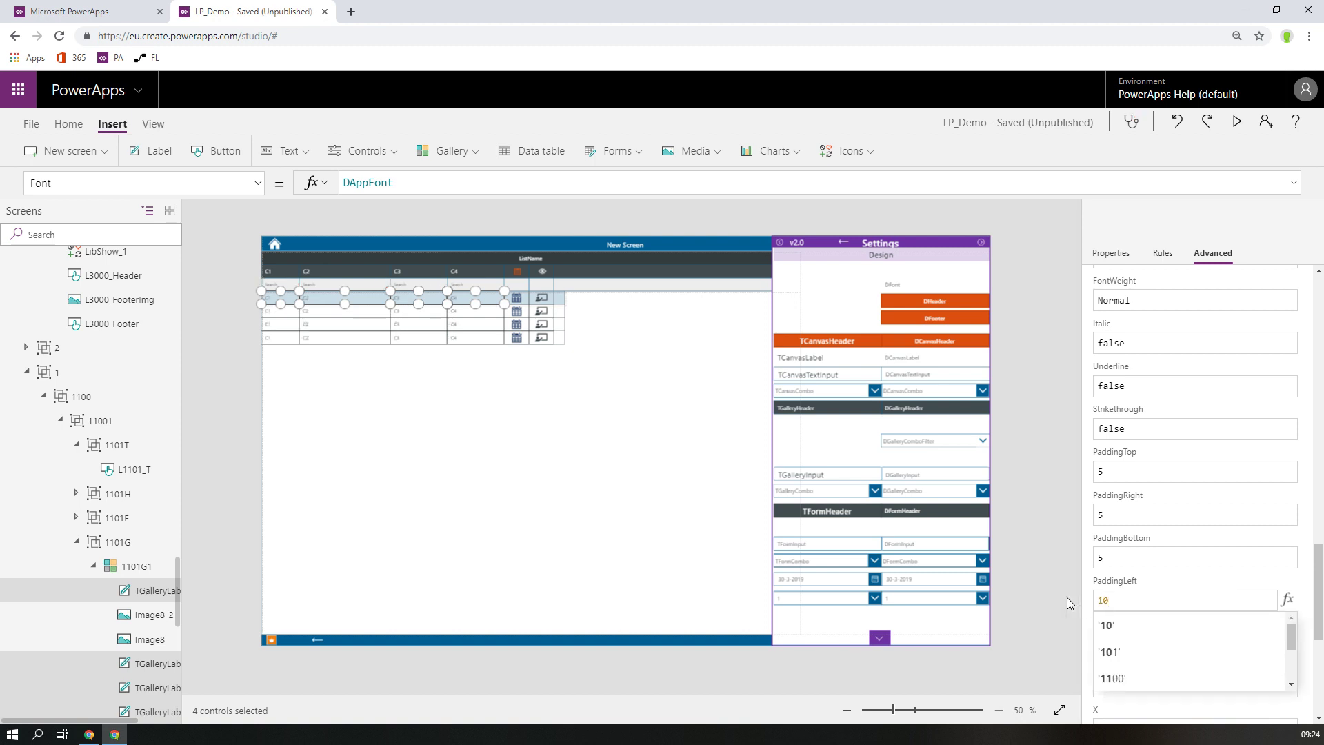
left_click(623, 542)
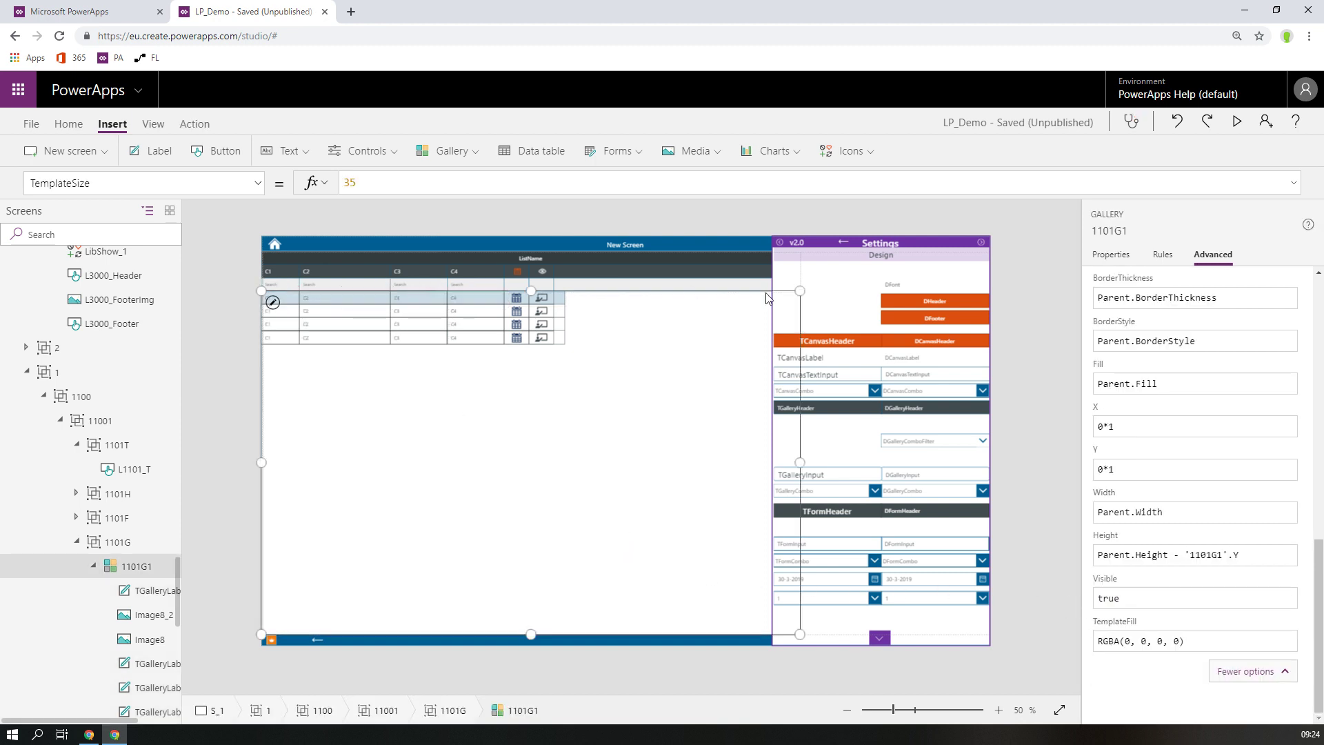
- Delete the TGalleryInput, DGalleryInput, TGalleryCombo, DGalleryCombo and DGalleryComboFilter template controls from the Design group
left_click(853, 476)
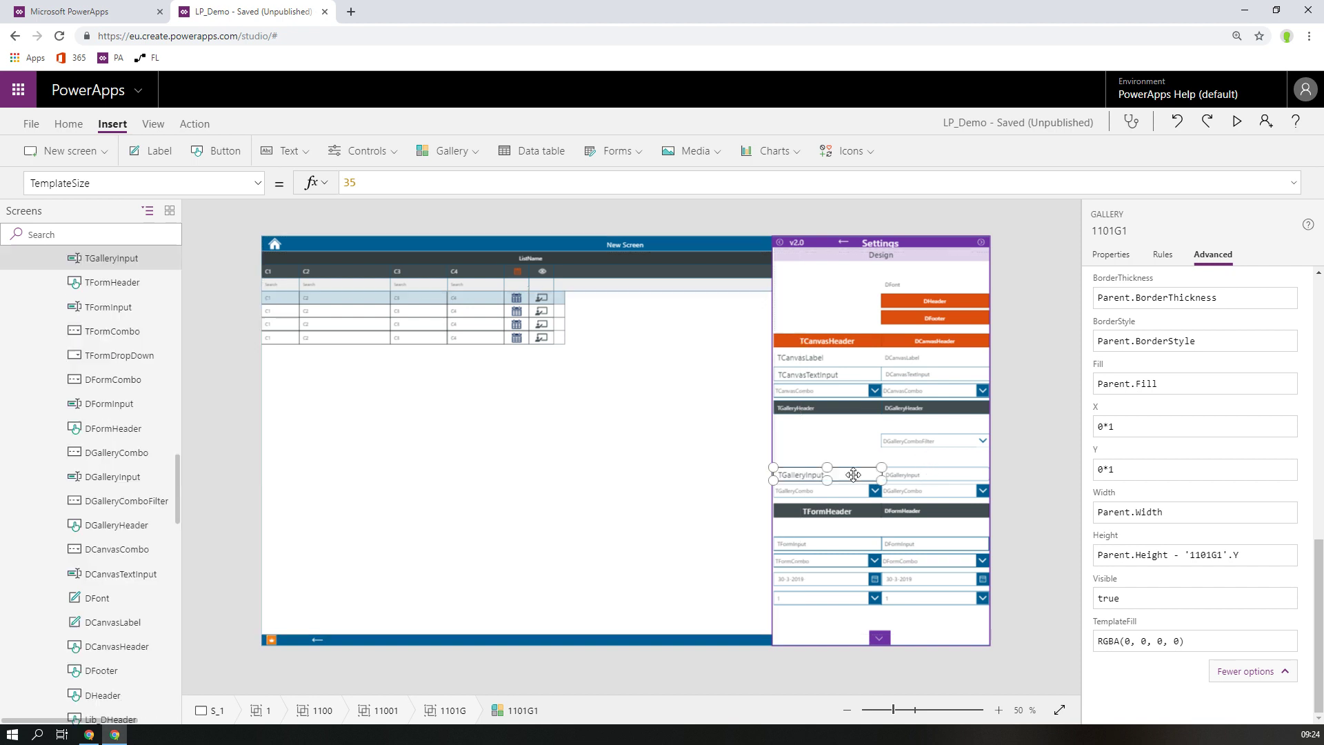
left_click(909, 480)
left_click(860, 495)
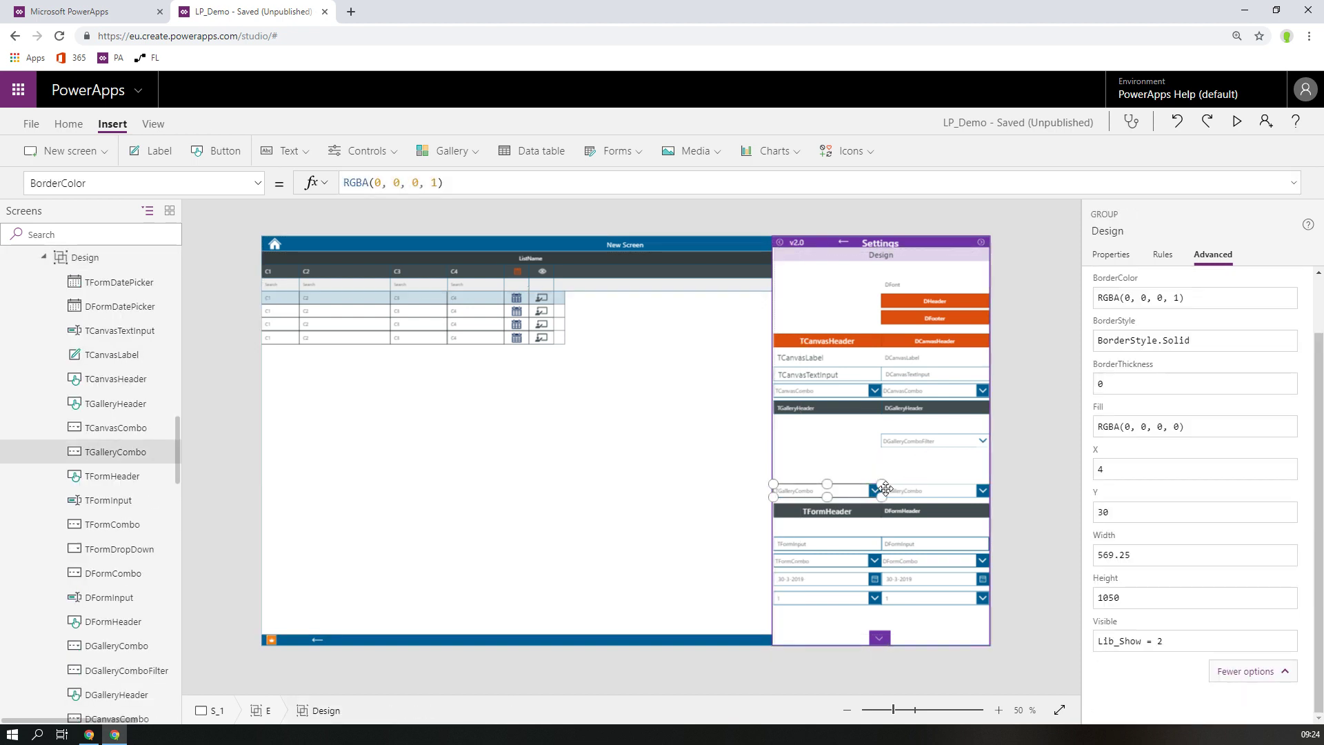
key("Delete")
left_click(928, 490)
key("Delete")
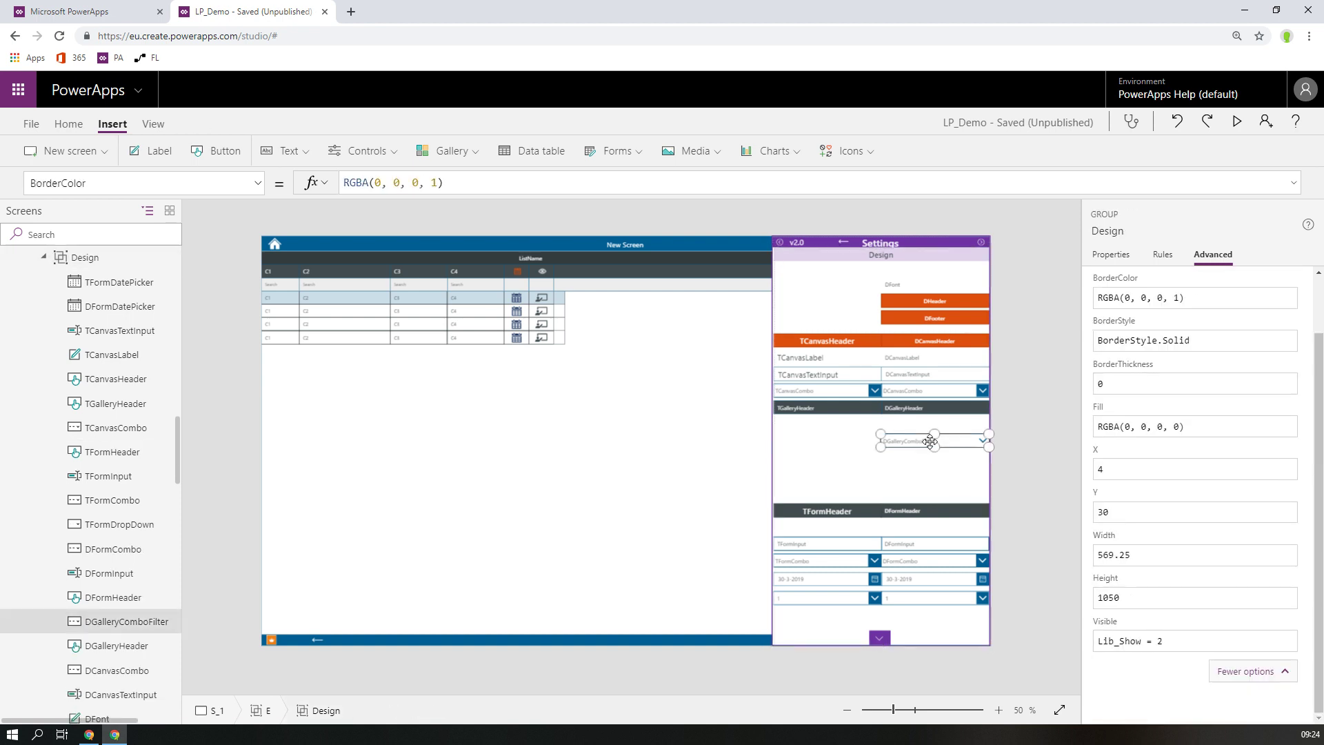
left_click(932, 440)
key("Delete")
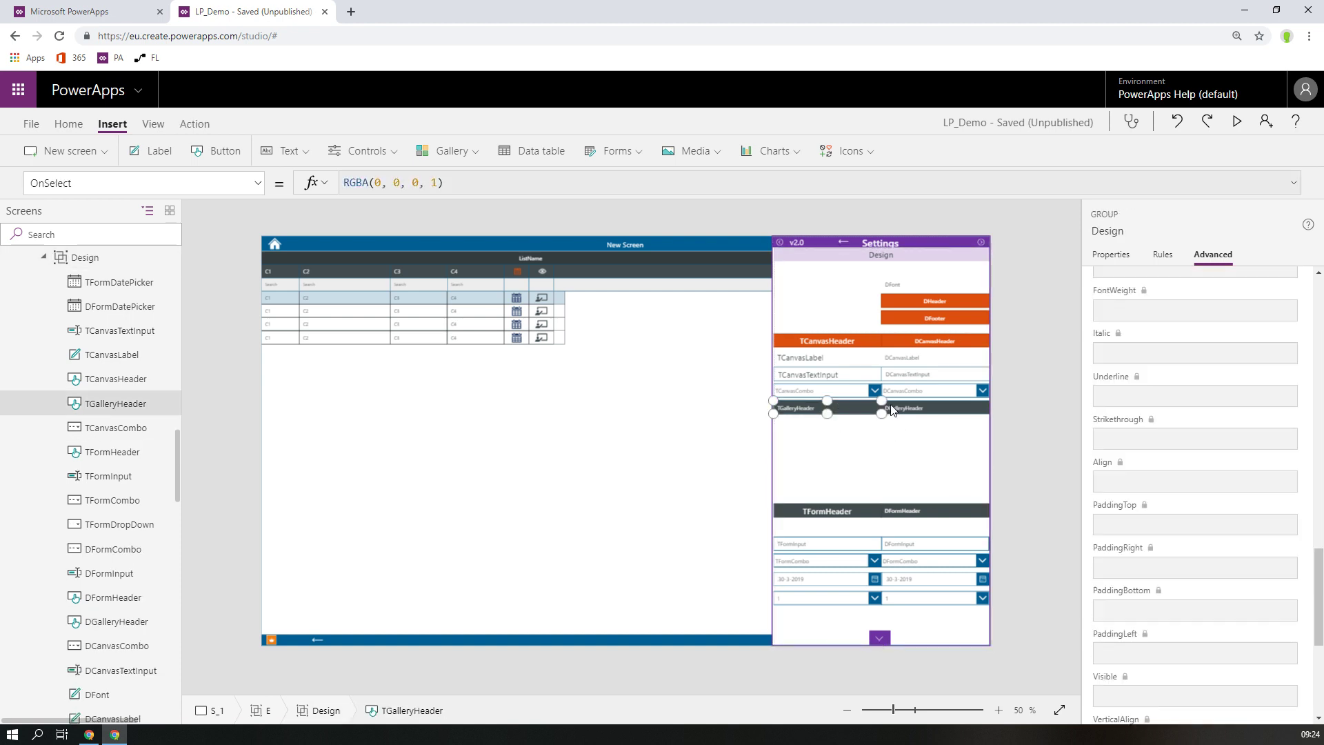
- Delete the TGalleryHeader, DGalleryHeader and TFormHeader template buttons from the Design group
left_click(895, 410)
key("Delete")
left_click(917, 411)
key("Delete")
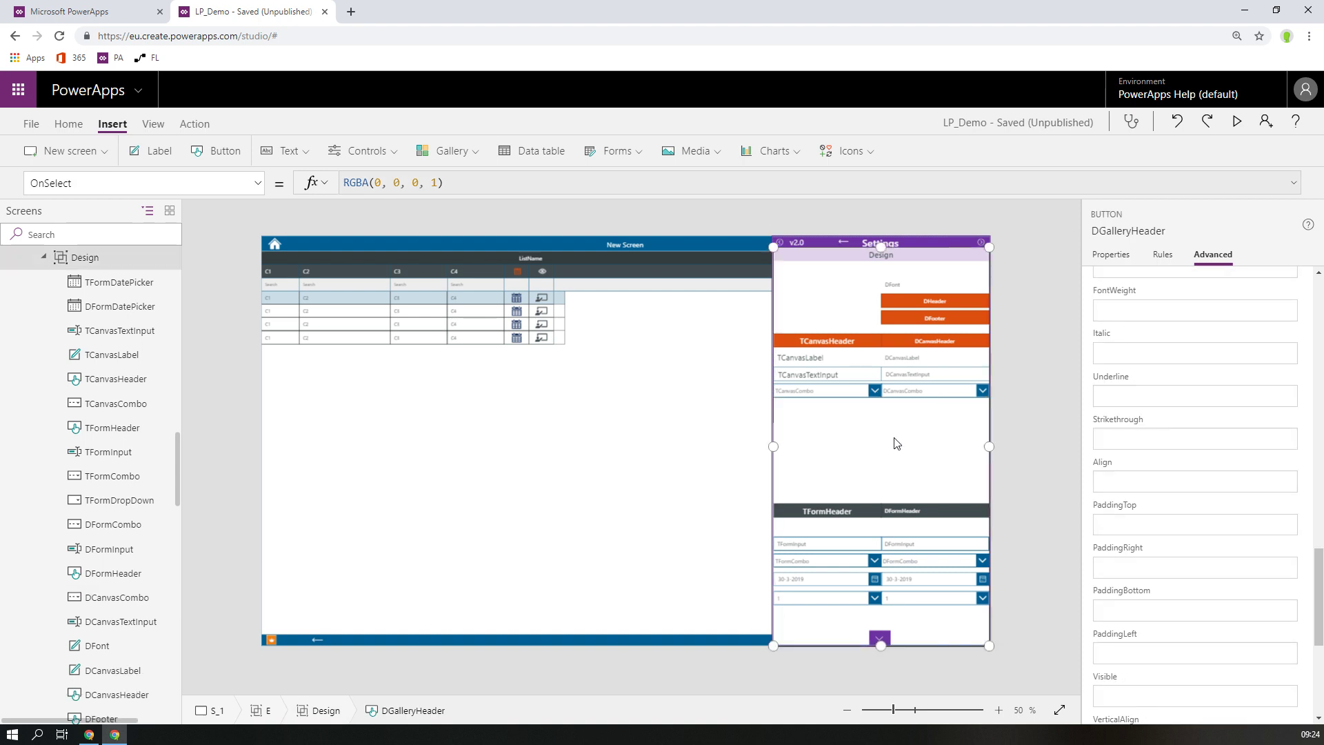
key("Delete")
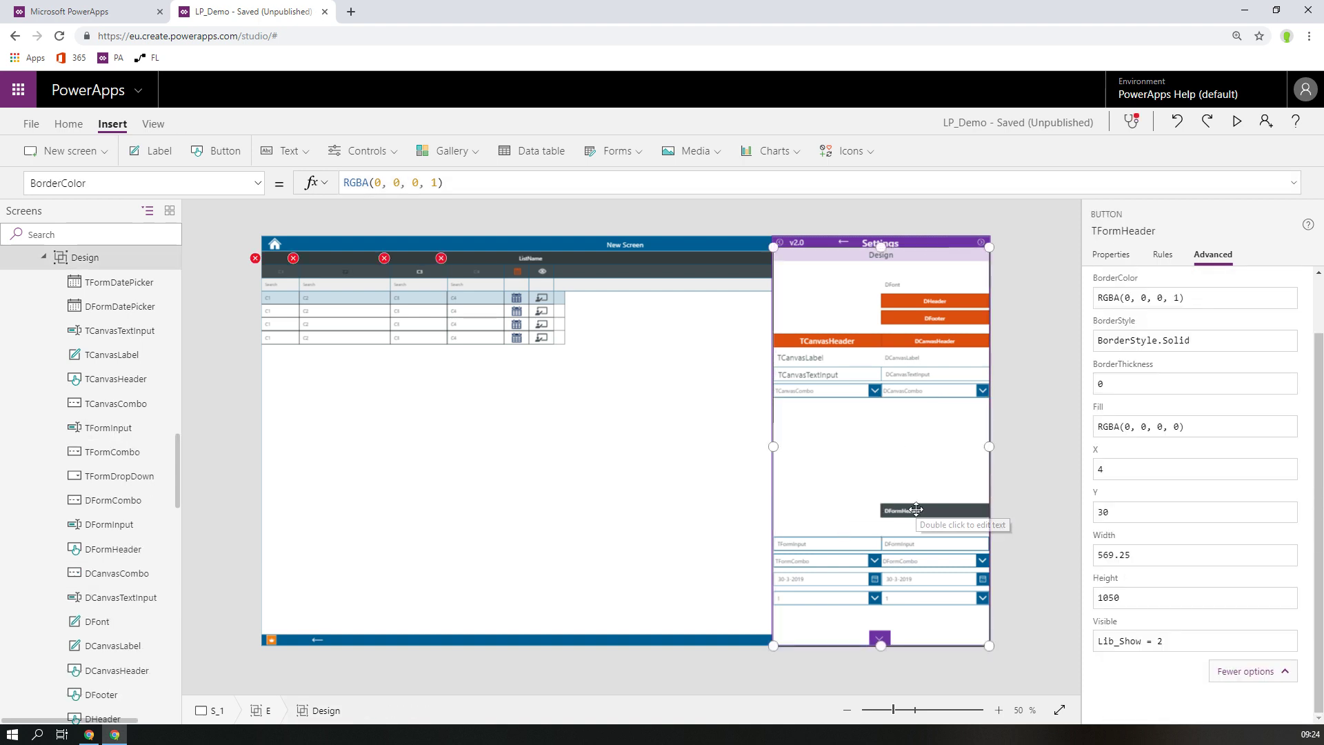
left_click(909, 512)
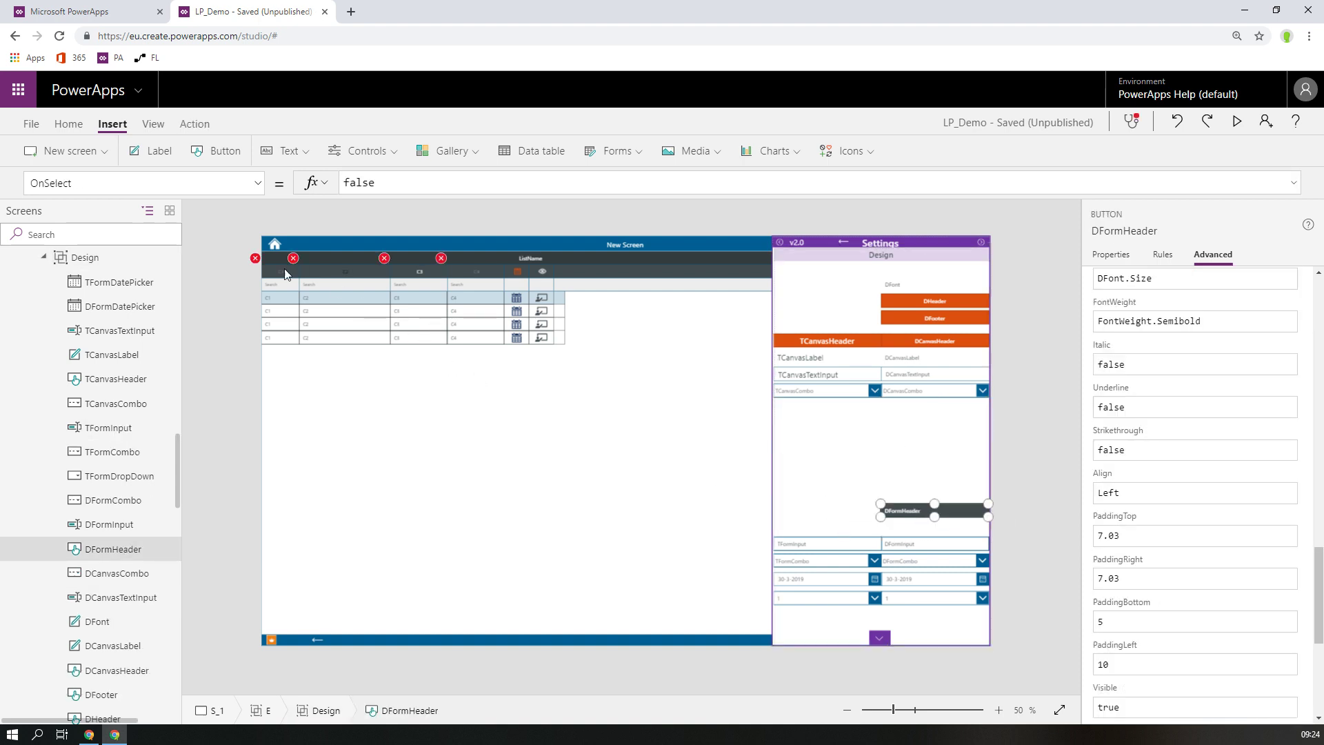
- Set the Size of the four TGalleryHeader buttons in the list's header row to DGalleryHeaderSize
left_click(256, 262)
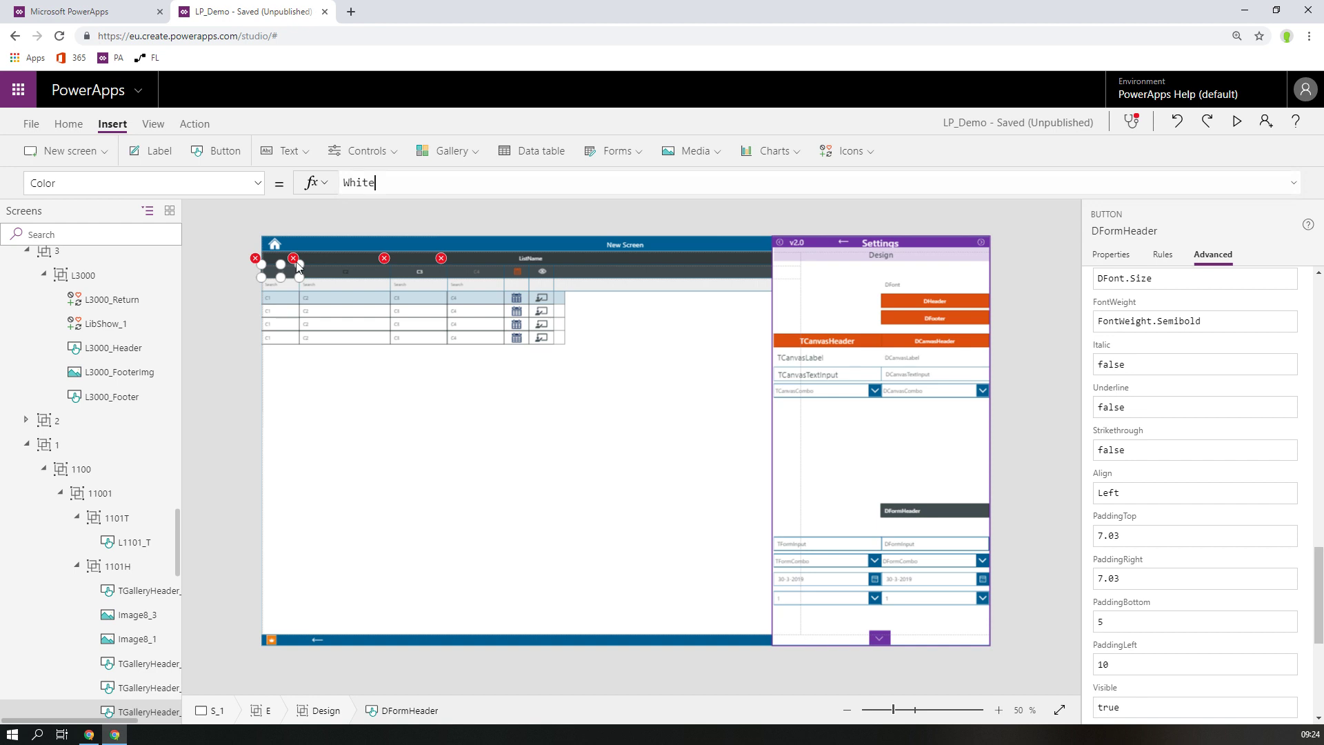
left_click(338, 275, "shift")
left_click(422, 279, "shift")
left_click(478, 276, "shift")
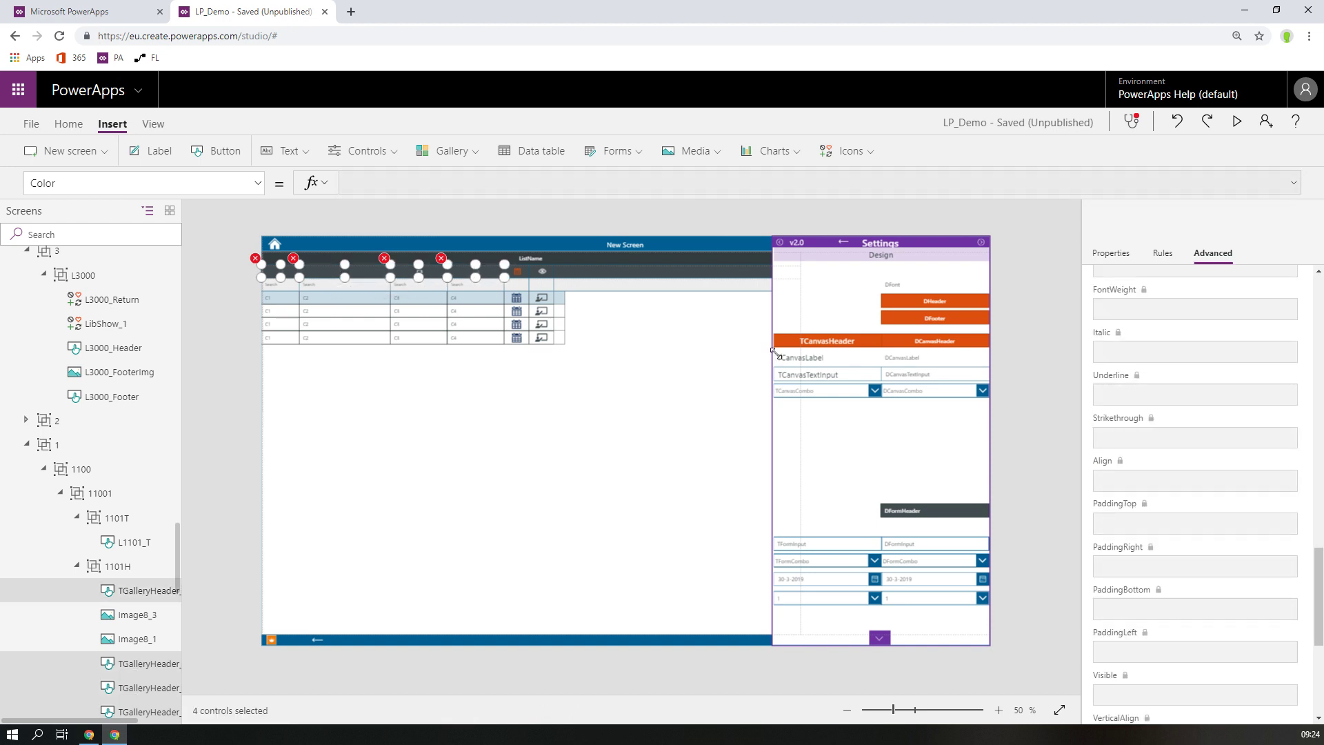
scroll(1165, 538, "down", 5)
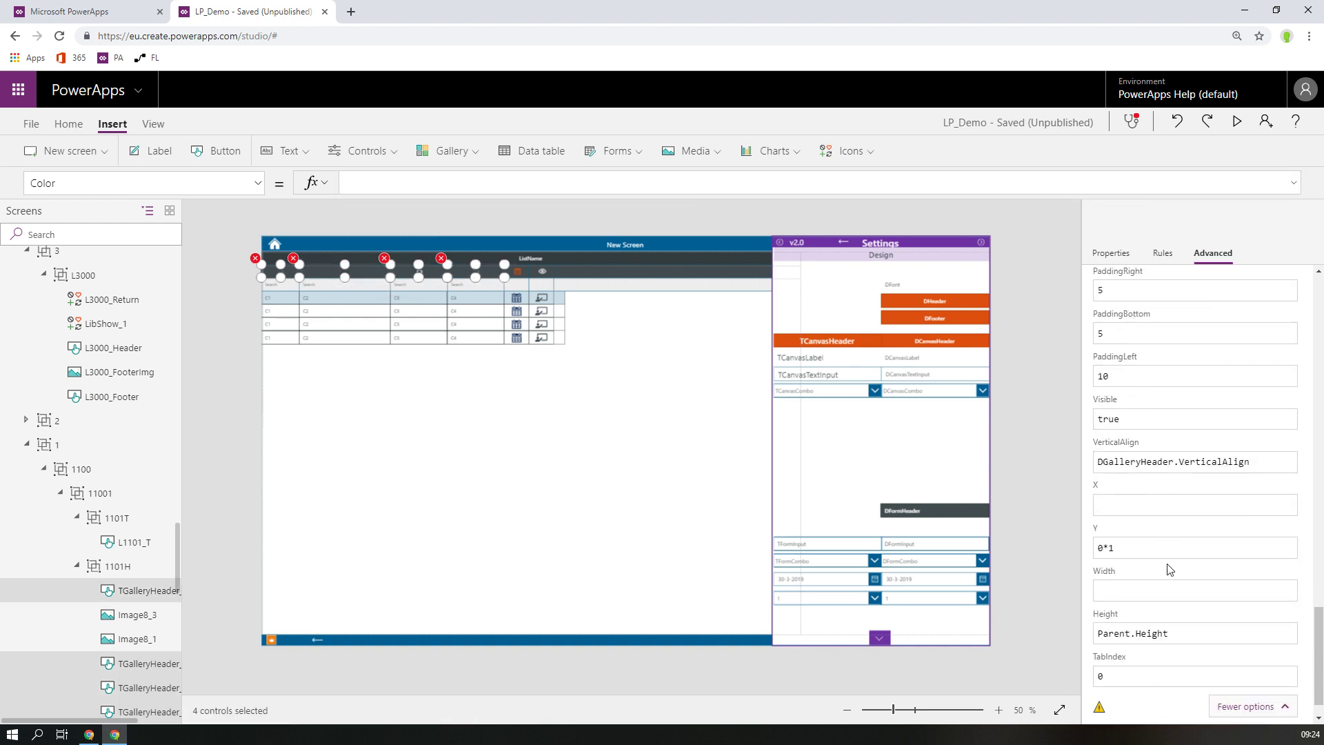
scroll(1167, 571, "up", 10)
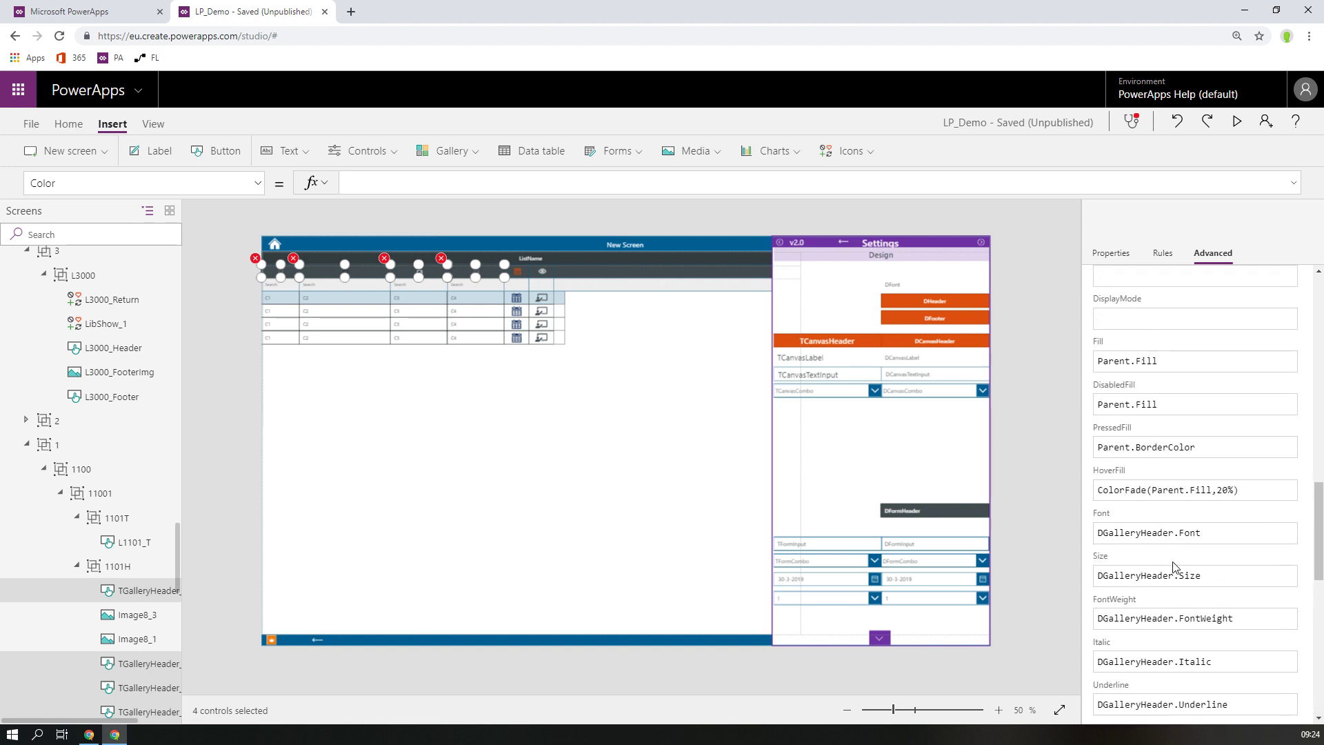
left_click(1220, 645)
left_click_drag(1204, 645, 1138, 645)
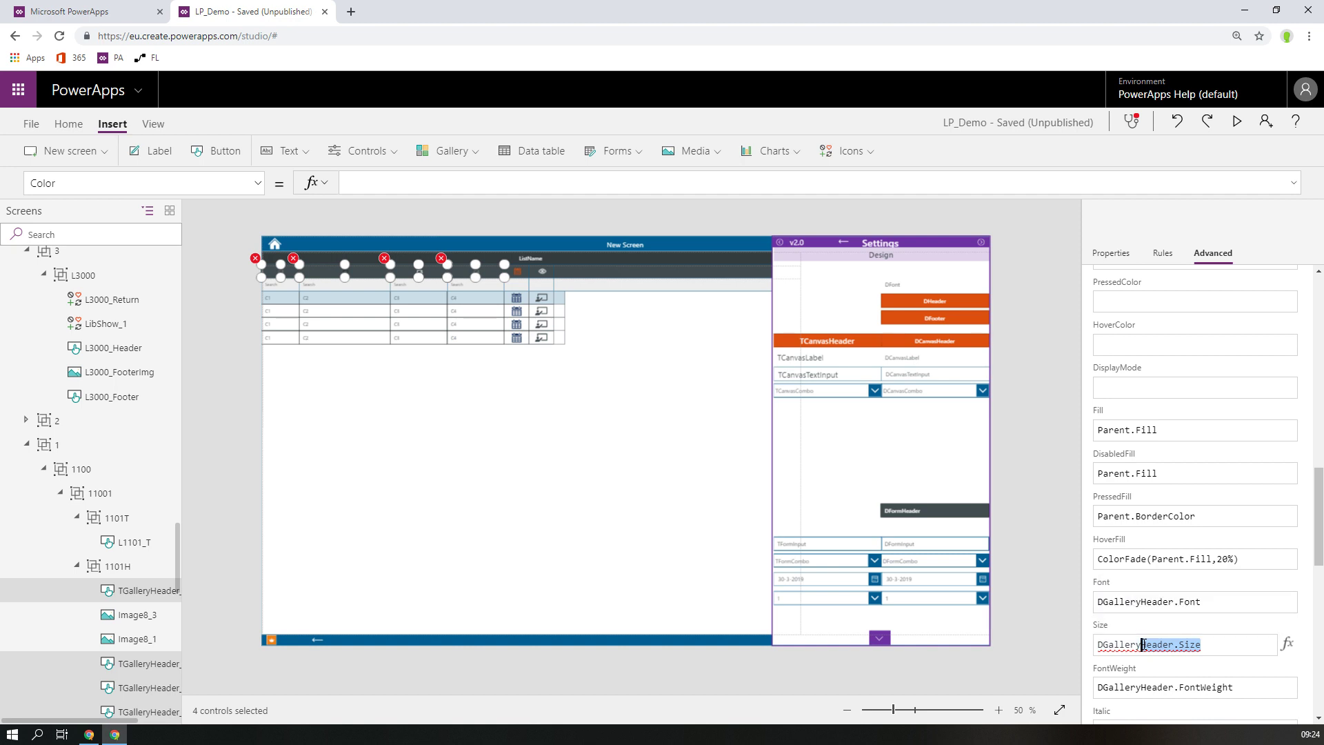
type("Fi")
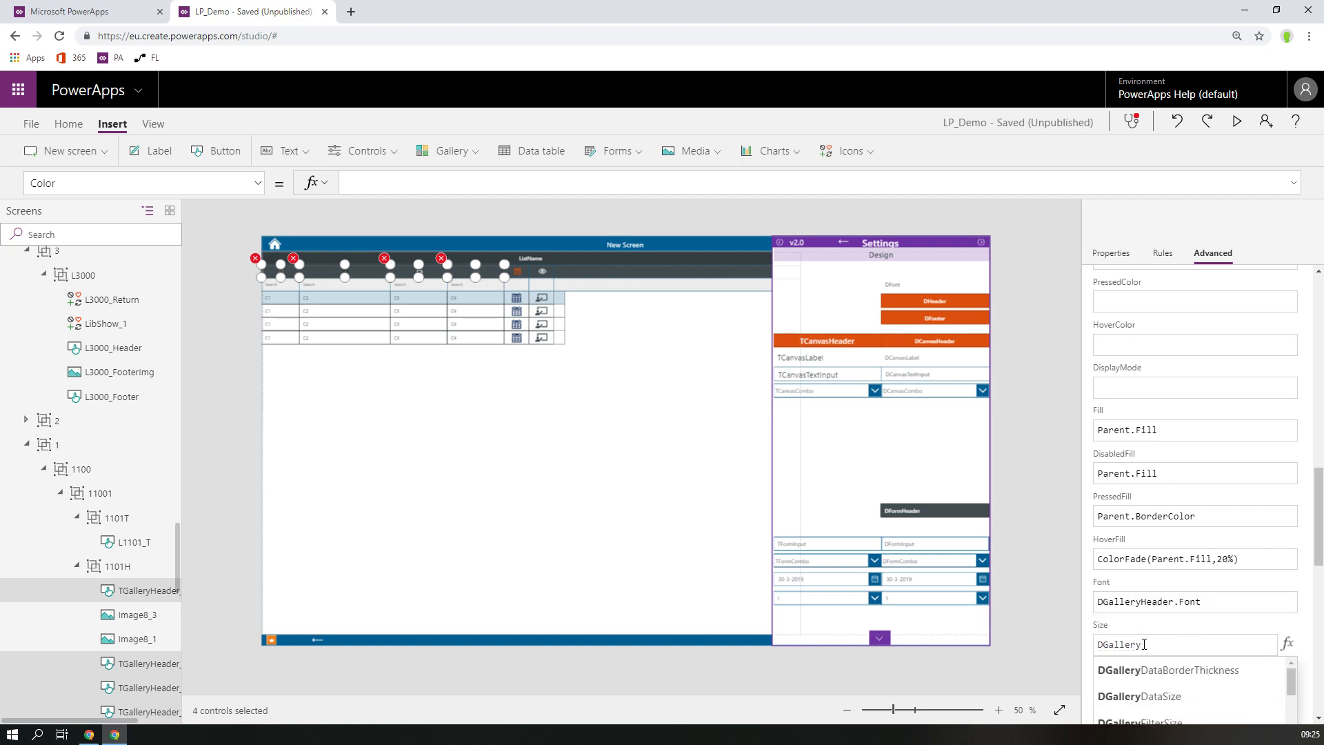
type("HeaderSize")
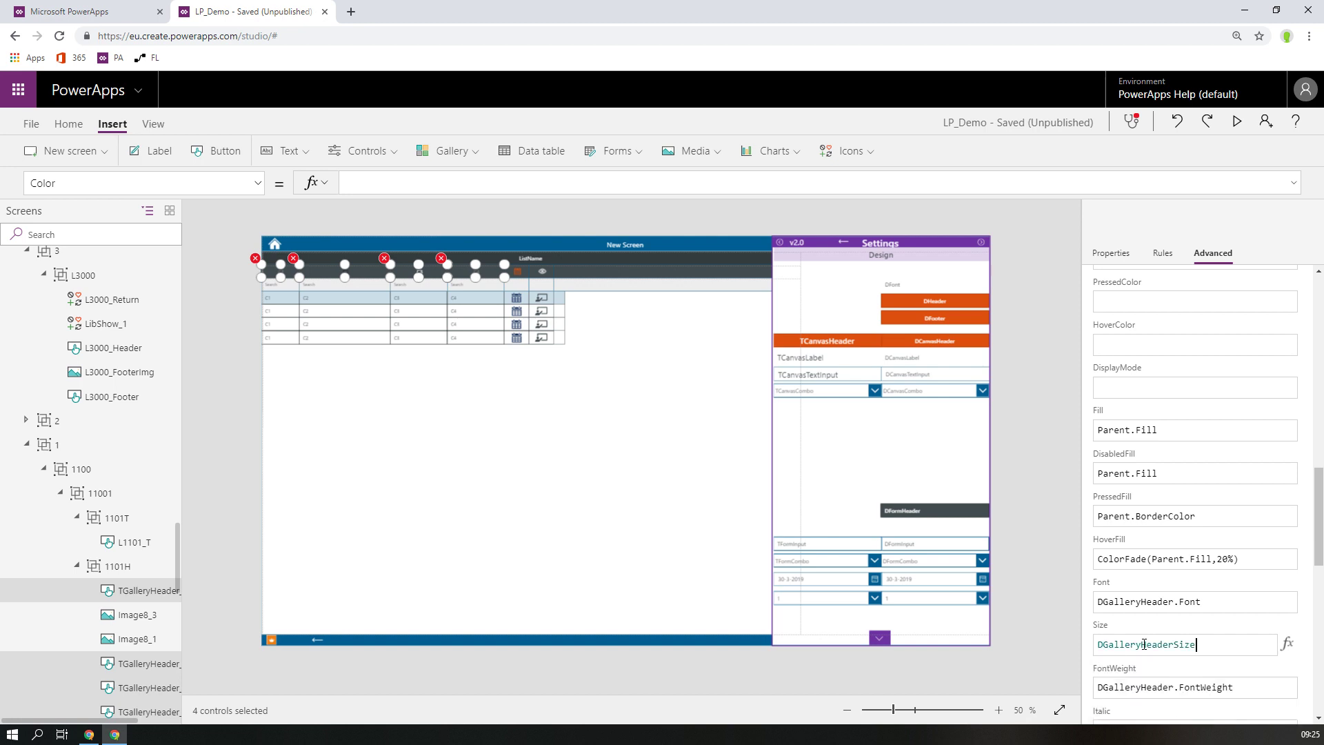
- Set the Font of the four selected gallery header buttons to DAppFont
left_click(1202, 602)
left_click_drag(1203, 602, 1103, 602)
type("DF[pp")
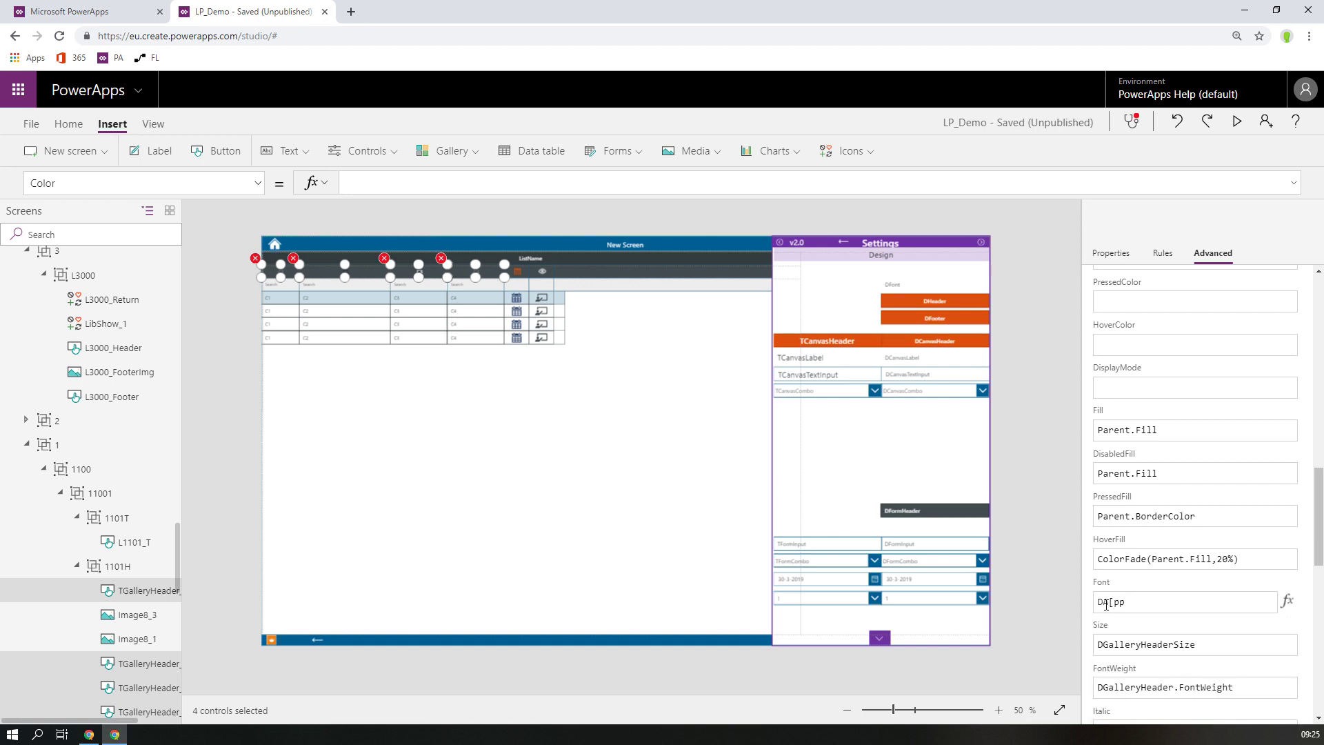
key("BackSpace")
key("BackSpace")
key("BackSpace")
key("BackSpace")
type("AppFont")
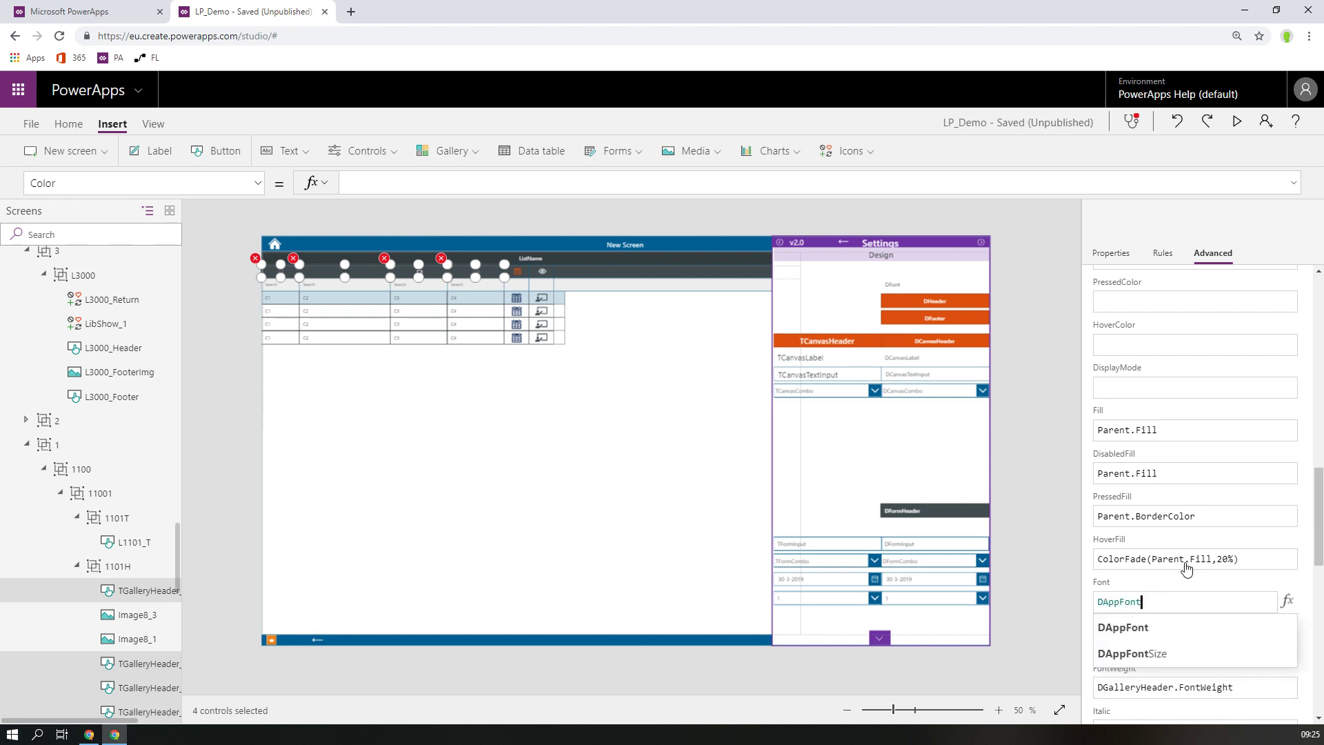
left_click(1253, 562)
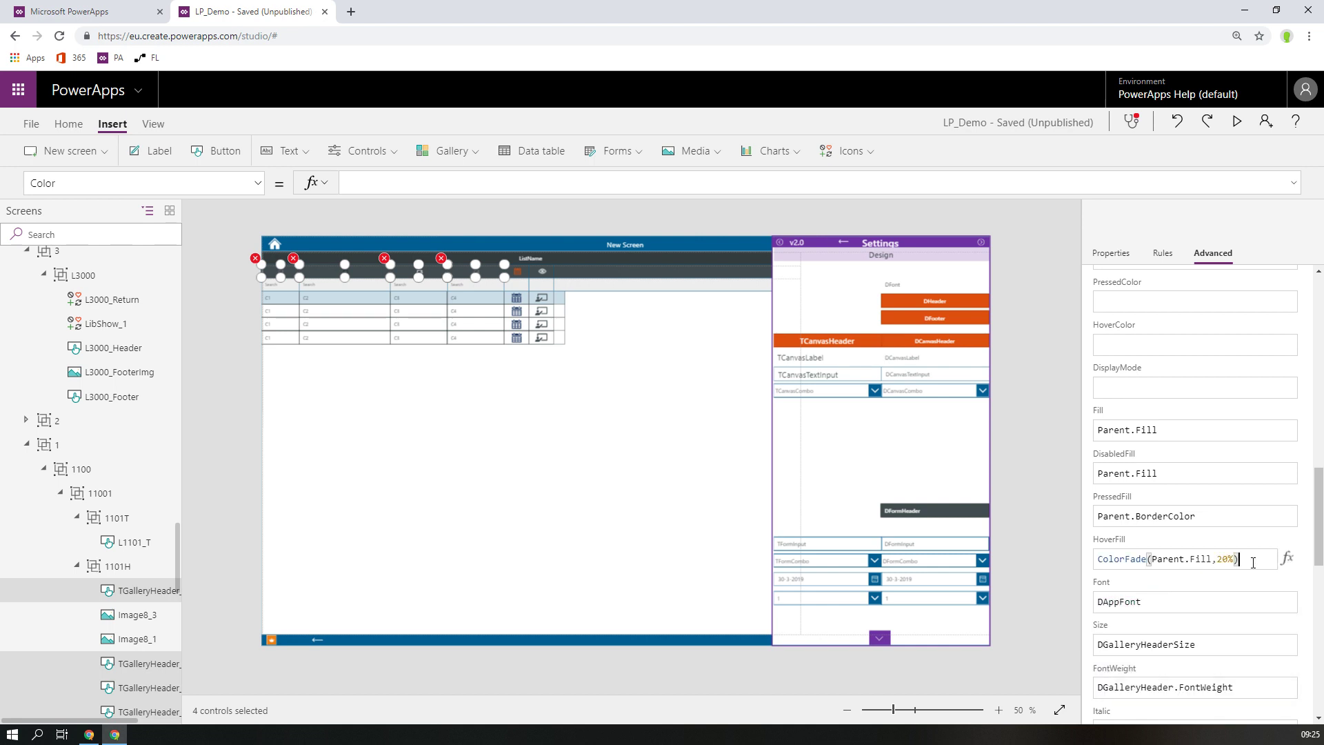
- Set the Color of the selected gallery header buttons to DGalleryHeaderColor
scroll(1207, 524, "up", 3)
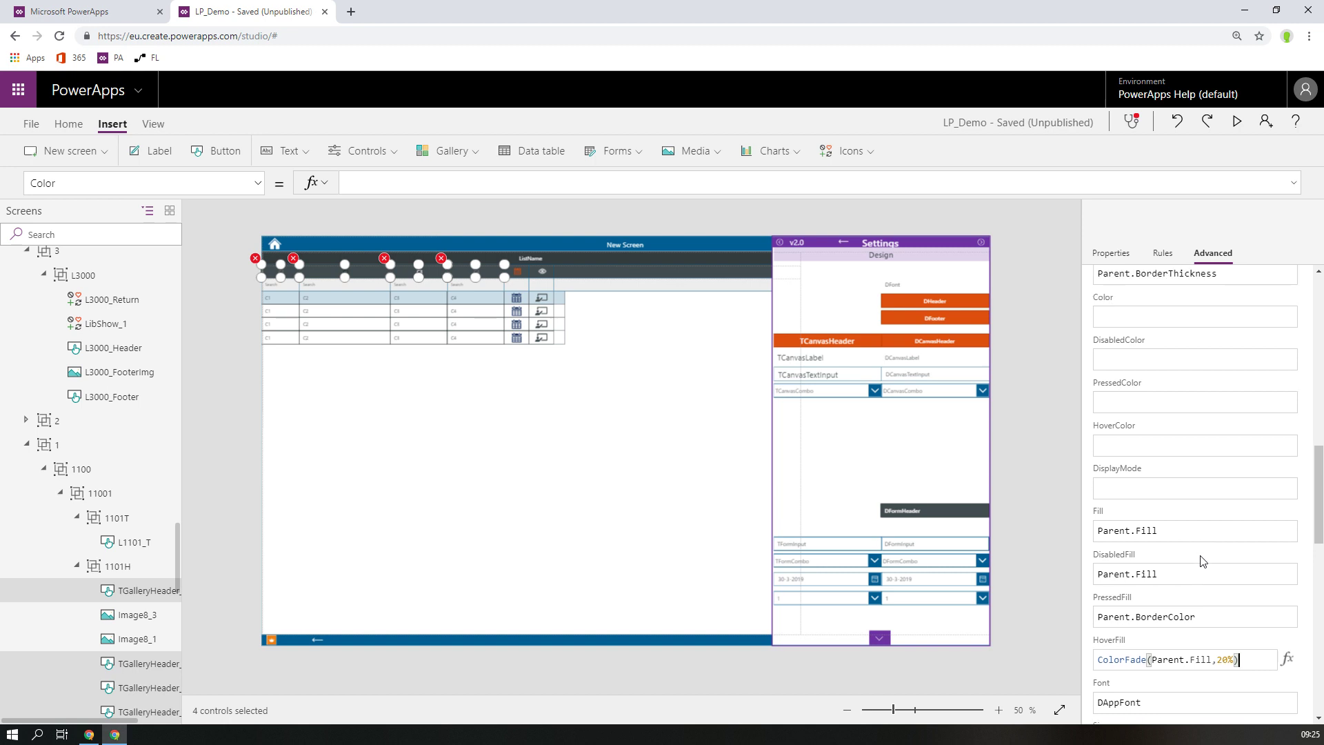
left_click(1154, 425)
type("D")
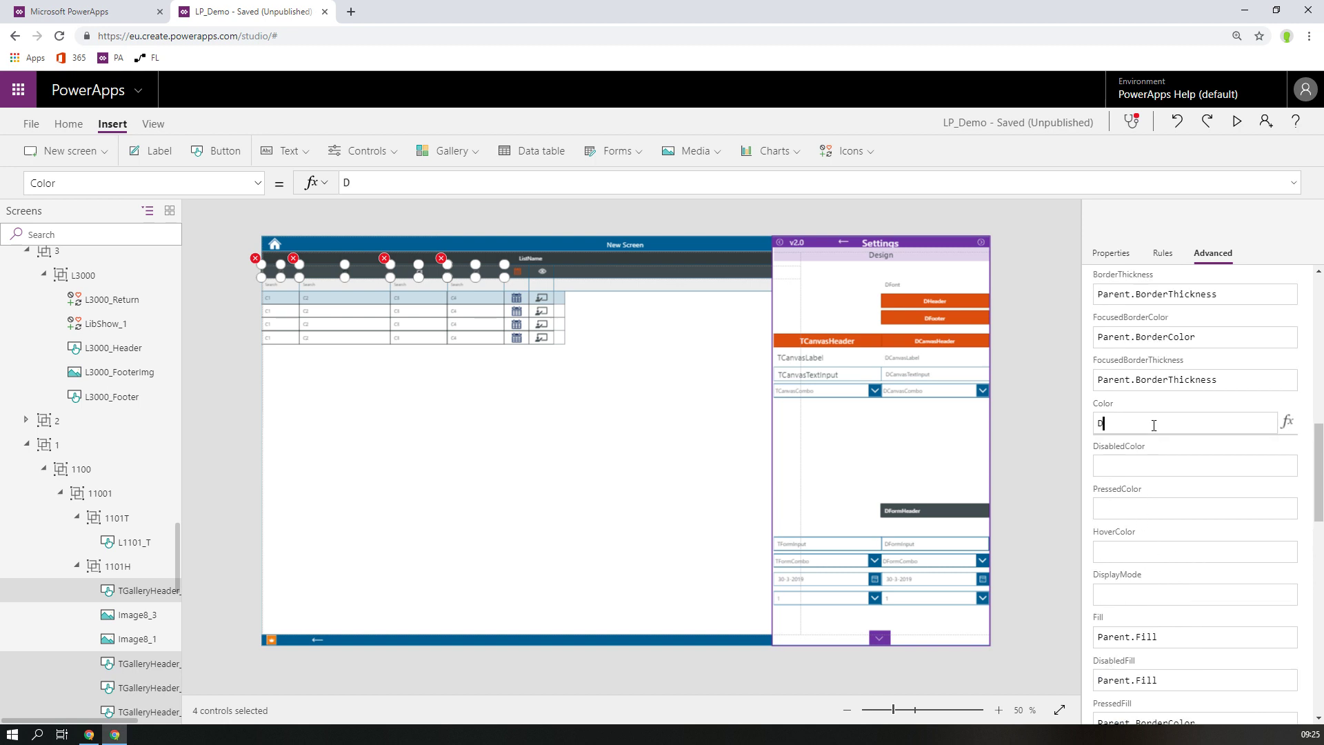
type("Galle")
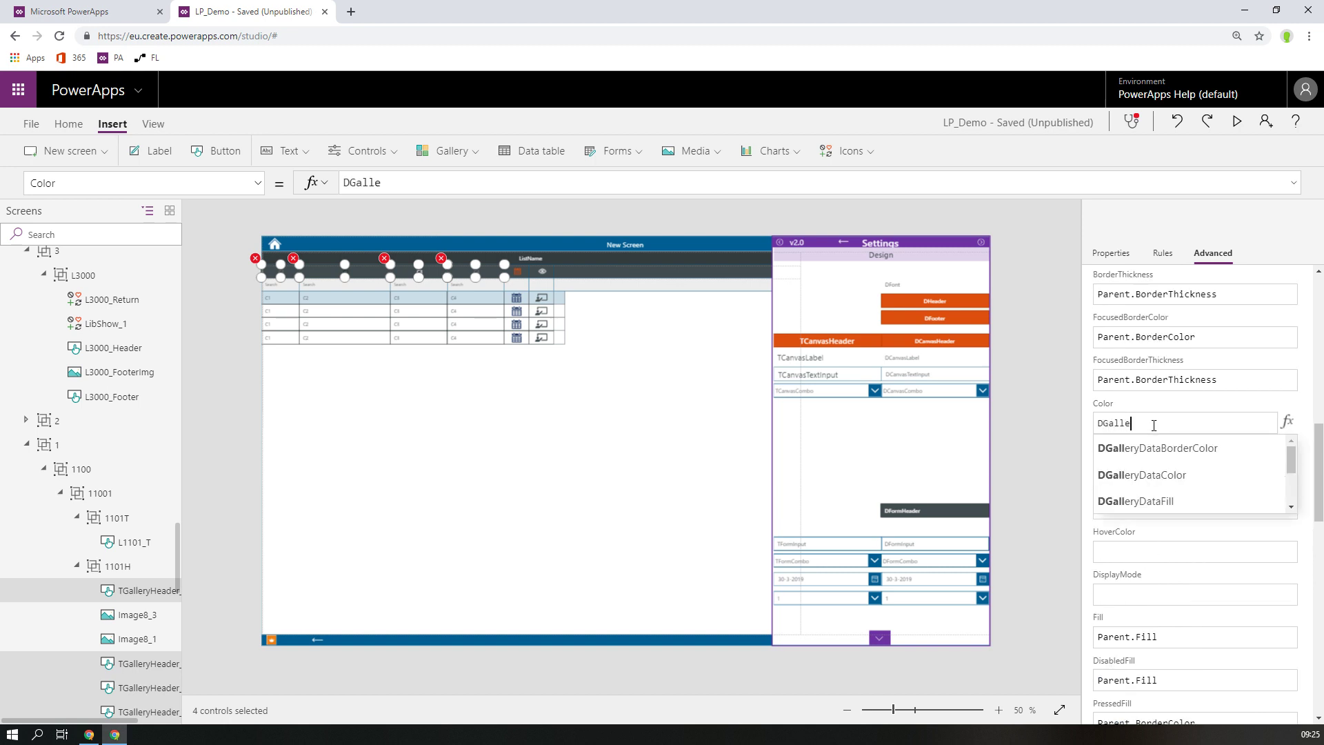
type("ryHeader")
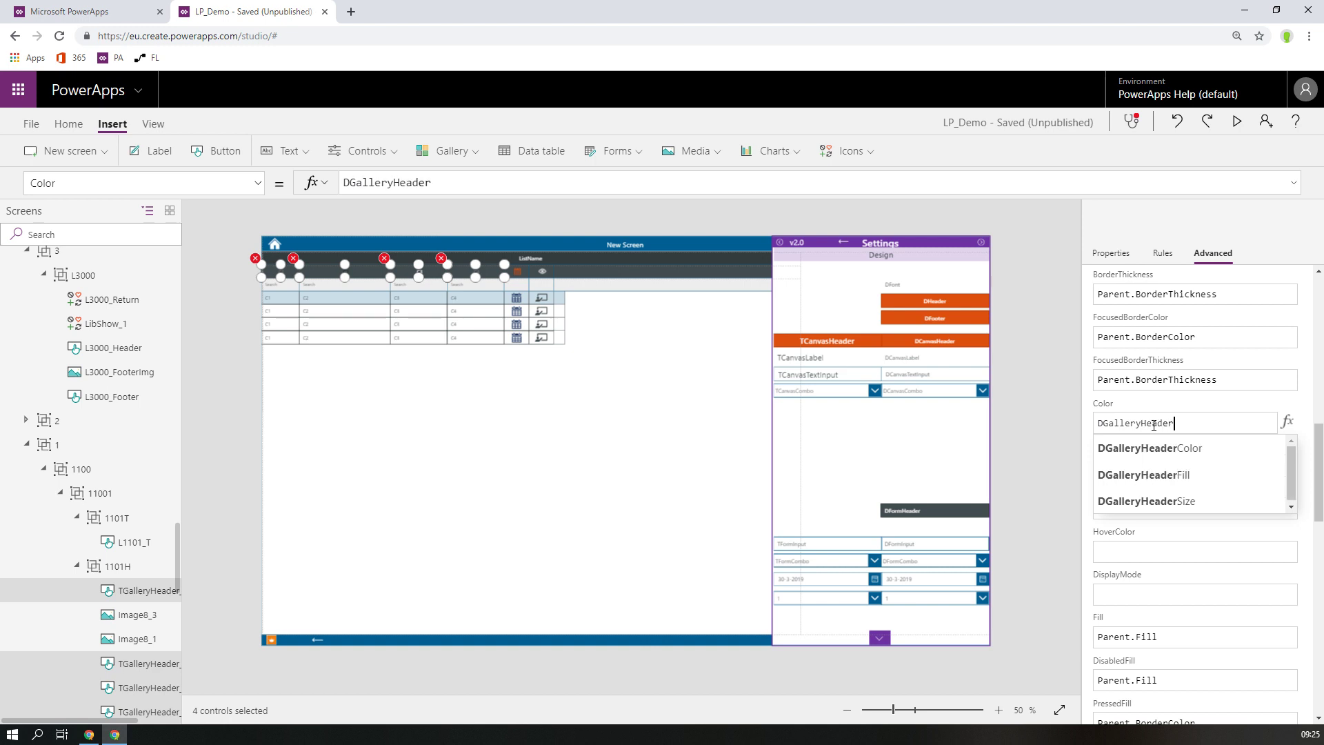
key("Down")
key("Up")
key("Return")
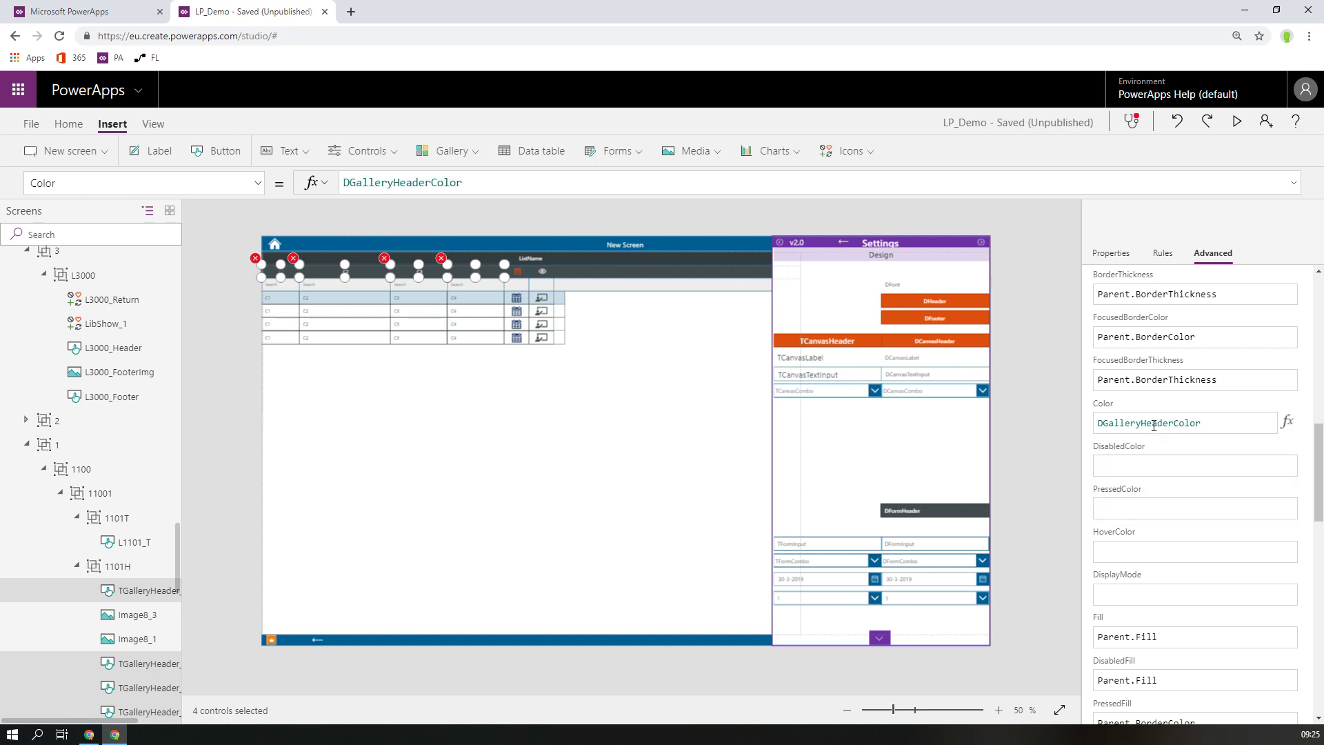
- Copy DGalleryHeaderColor into the DisabledColor, PressedColor and HoverColor of the selected gallery header buttons
double_click(1154, 423)
key("ctrl+c")
left_click(1185, 465)
key("ctrl+v")
left_click(1164, 512)
key("ctrl+v")
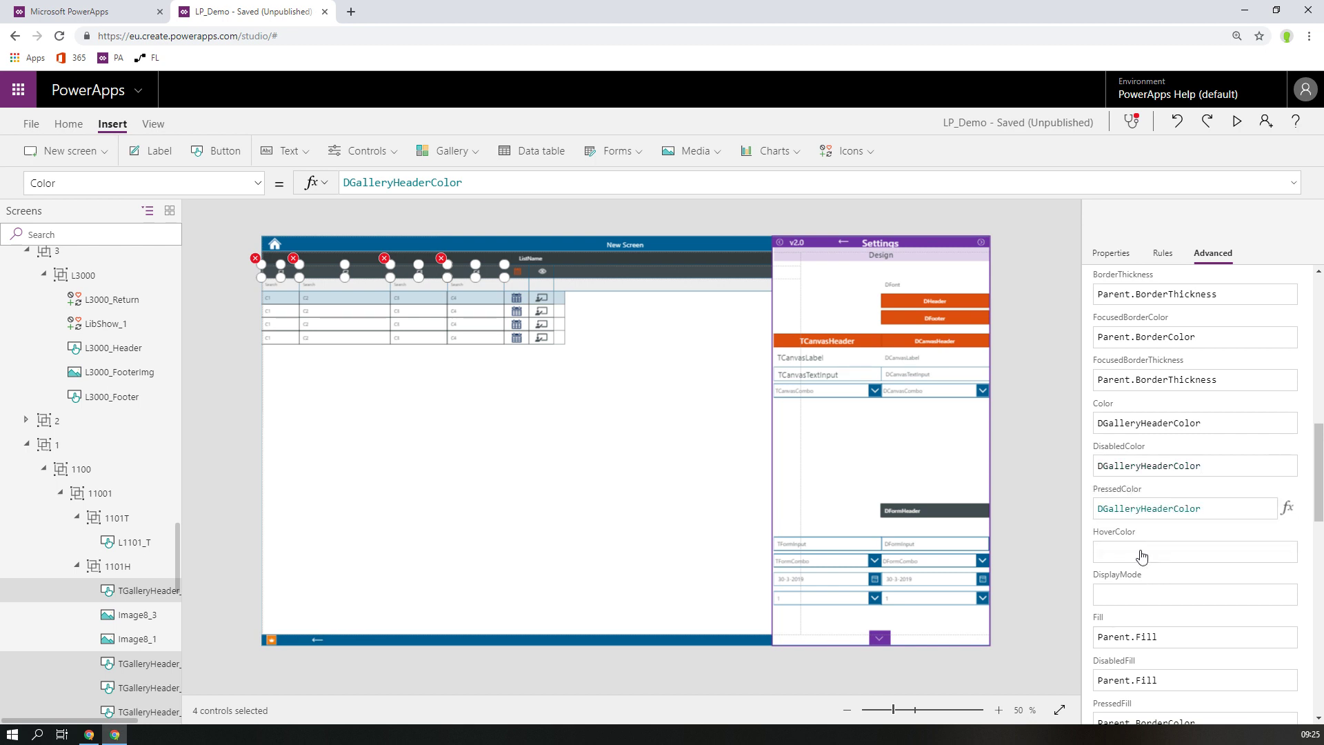
left_click(1141, 550)
key("ctrl+v")
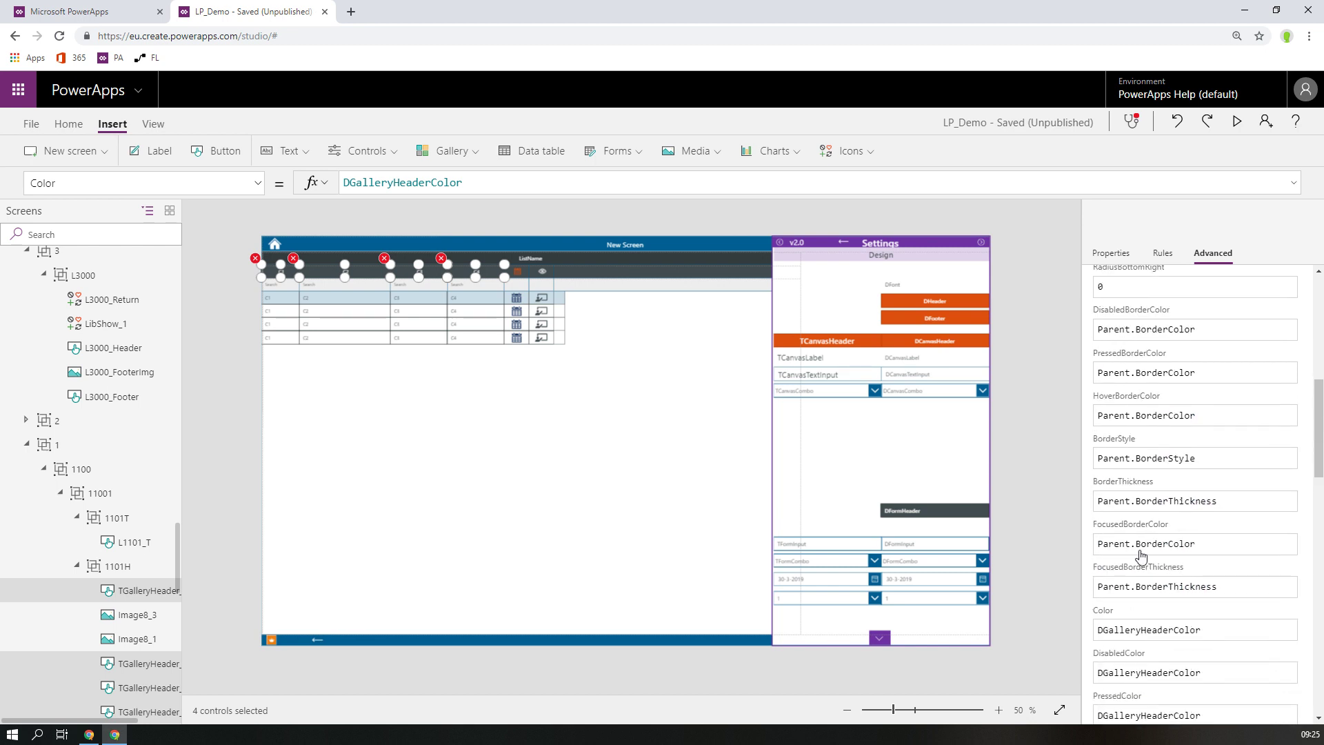
- Set the FontWeight of the selected gallery header buttons to Normal
scroll(1164, 620, "down", 5)
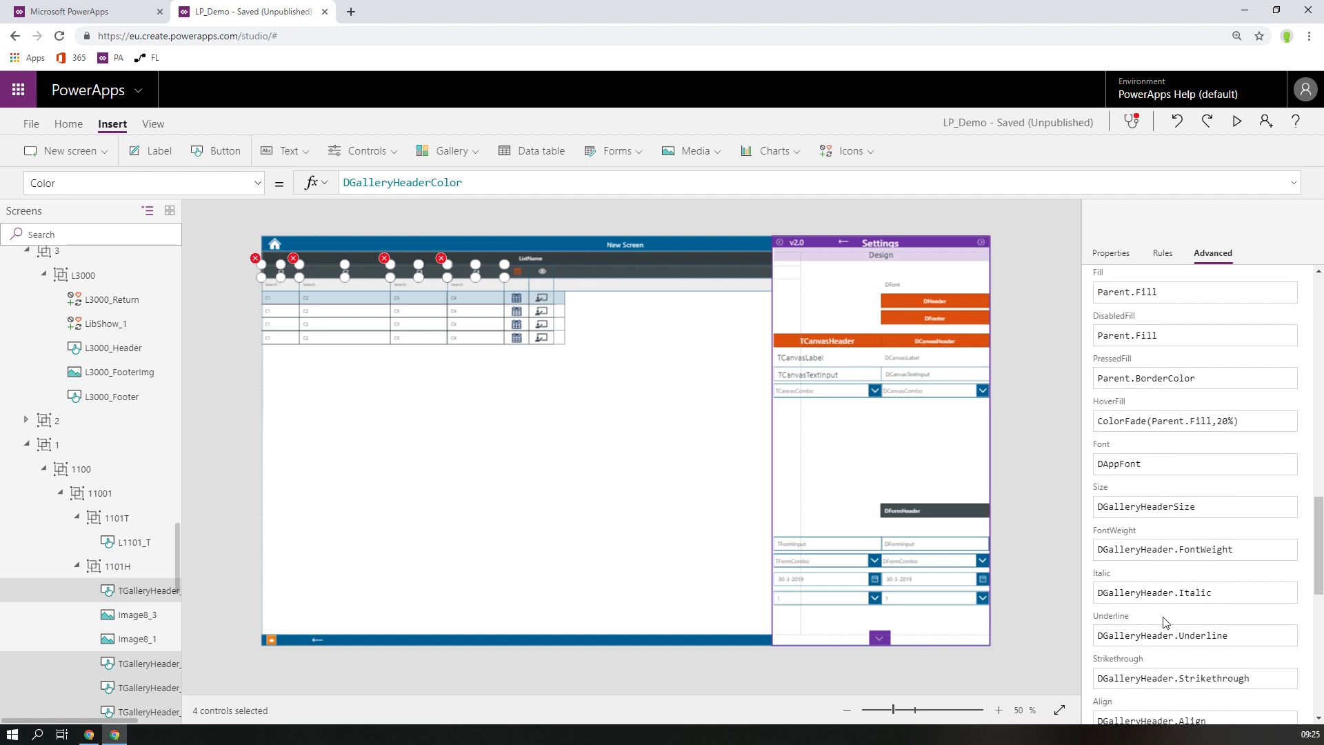
scroll(1150, 552, "down", 1)
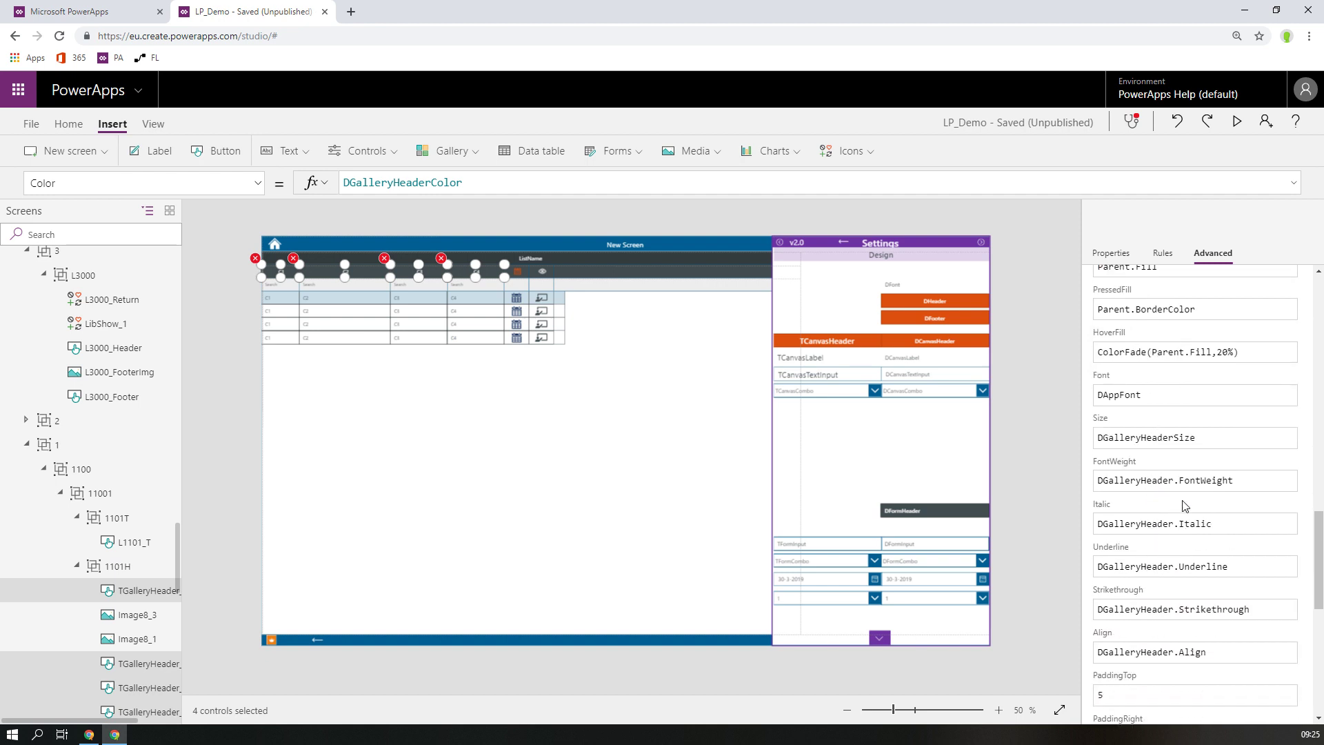
left_click(1218, 487)
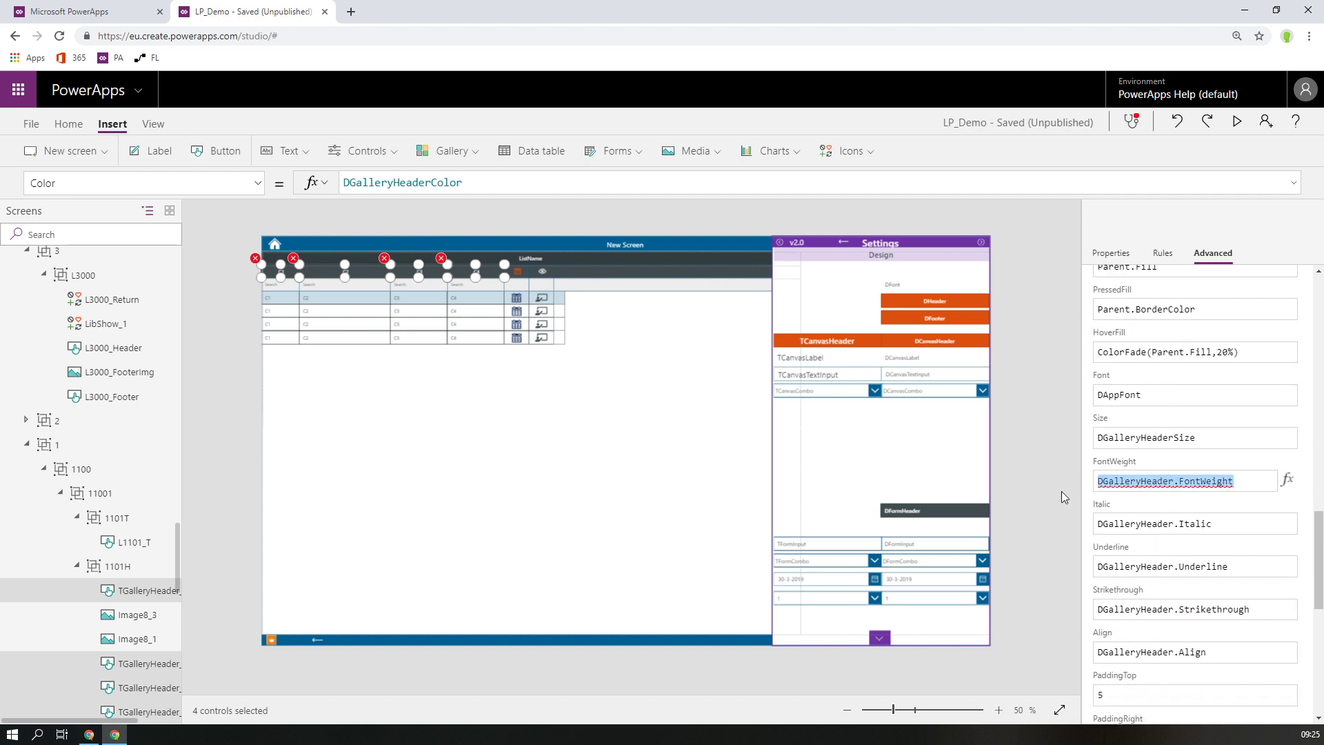
type("Normal")
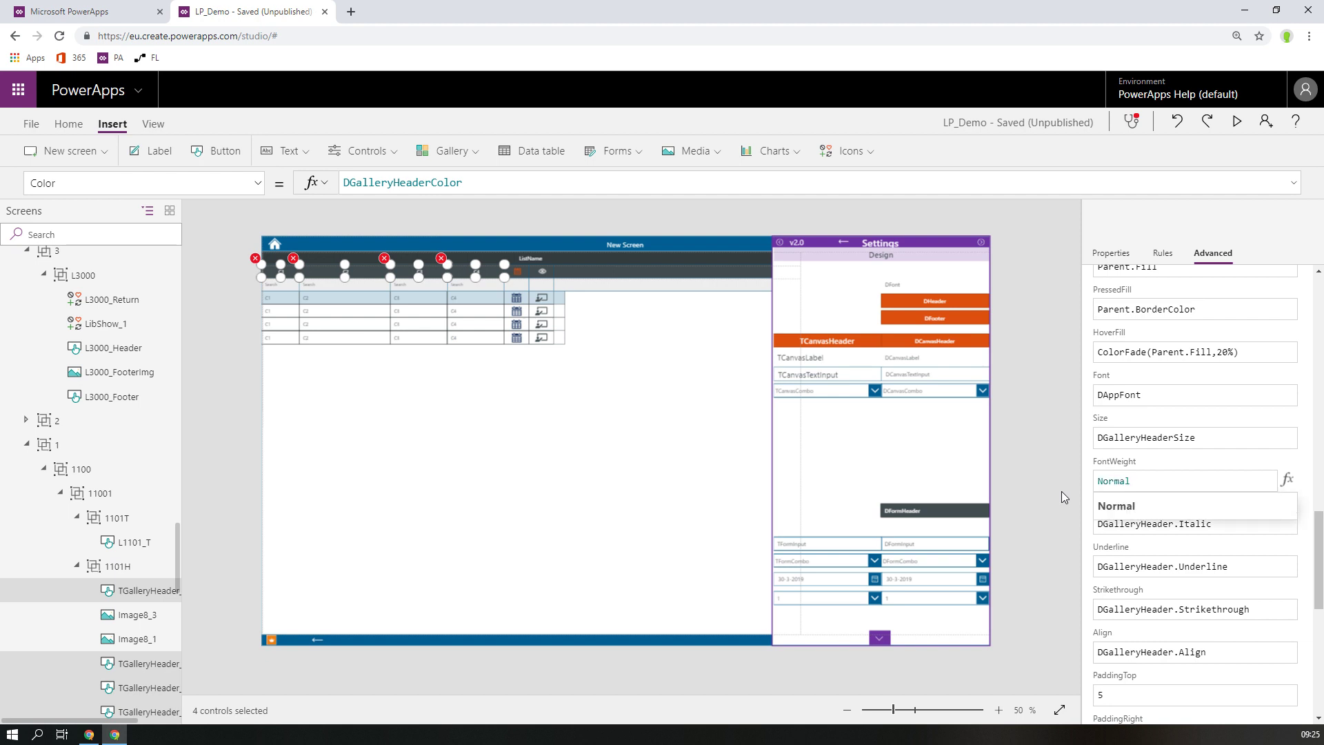
- Try a DGalleryHeader variable and SemiBold as the header buttons' FontWeight, and restore Normal
key("BackSpace")
key("BackSpace")
key("BackSpace")
key("BackSpace")
key("BackSpace")
key("BackSpace")
type("Da")
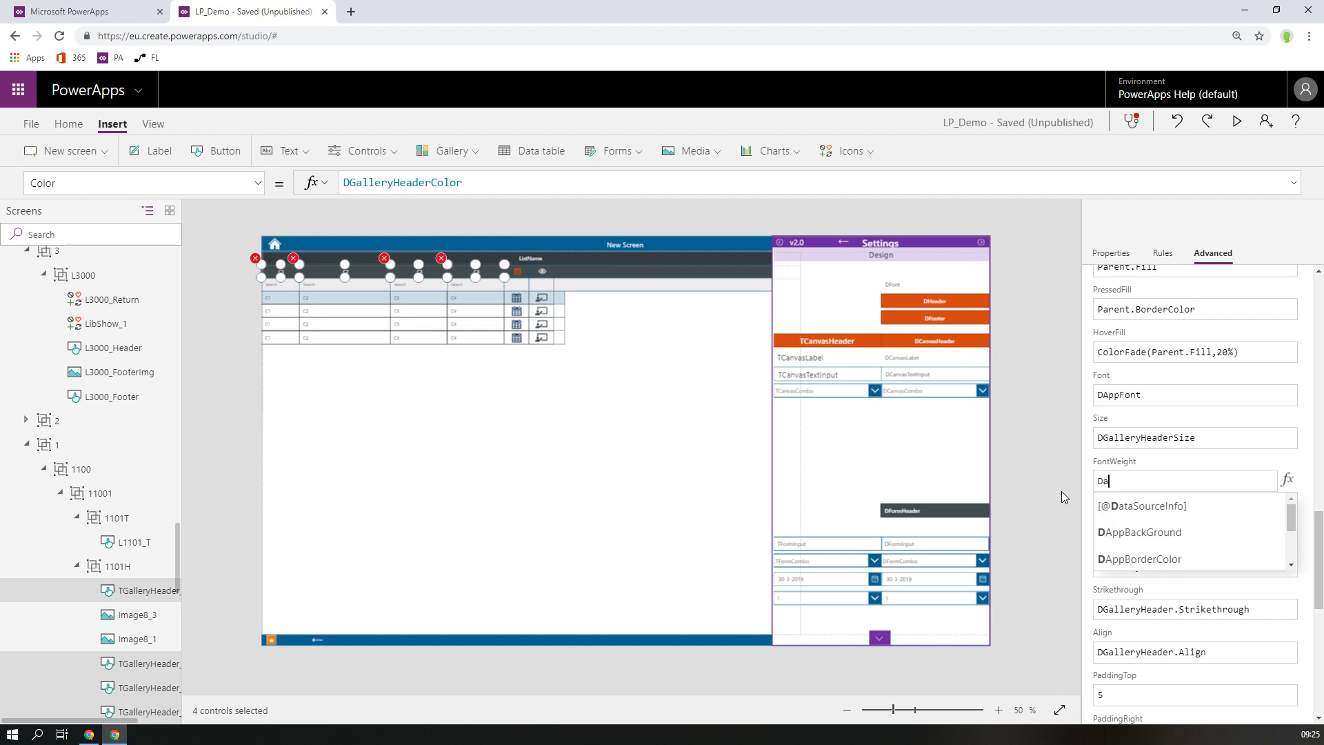
key("BackSpace")
type("Gallery")
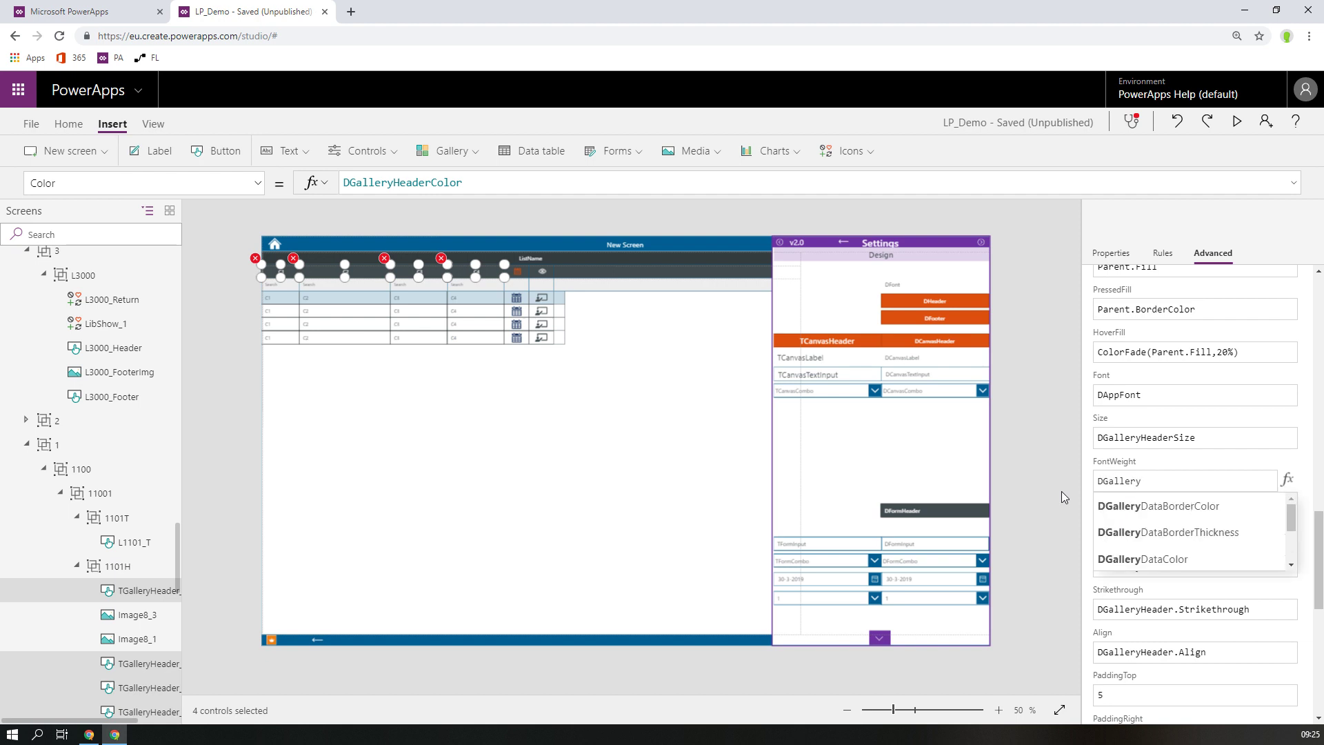
type("Header")
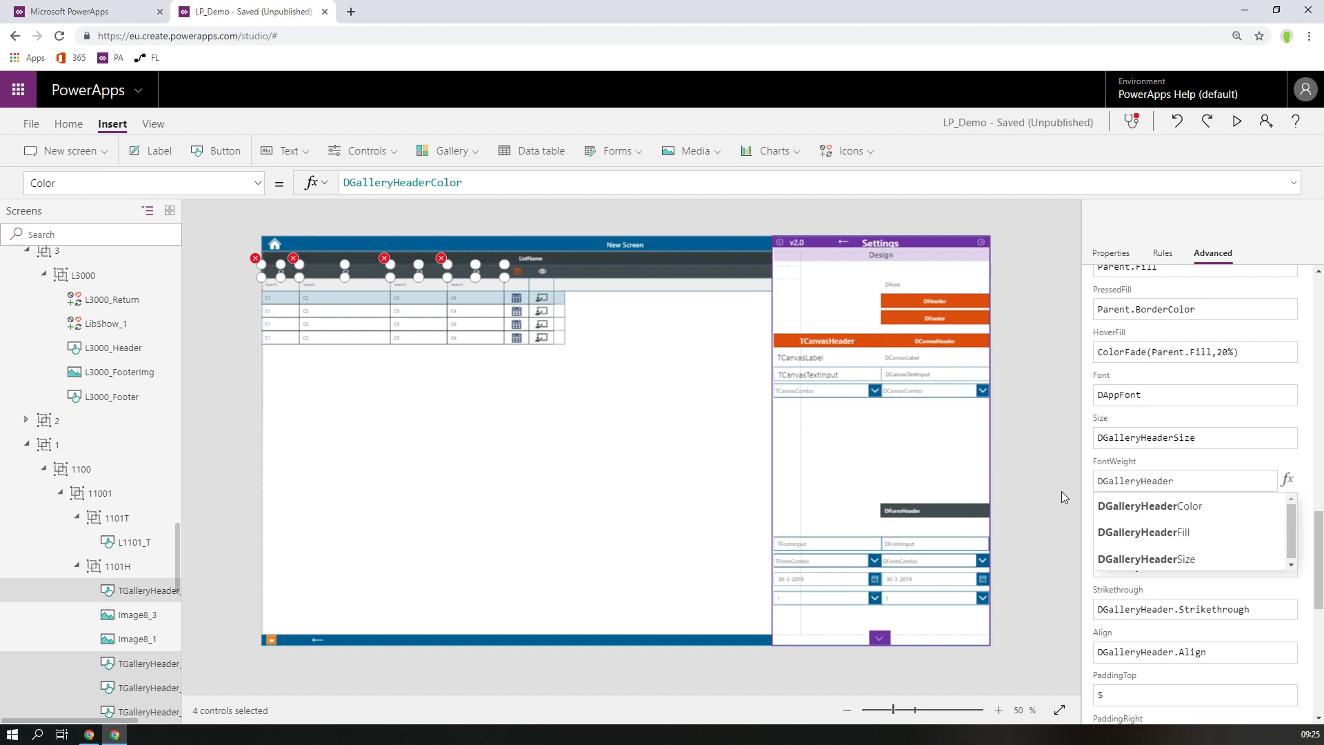
key("BackSpace")
key("BackSpace")
key("BackSpace")
key("BackSpace")
key("BackSpace")
key("BackSpace")
key("BackSpace")
key("BackSpace")
key("BackSpace")
key("BackSpace")
key("BackSpace")
key("BackSpace")
key("BackSpace")
key("BackSpace")
type("SemiBold")
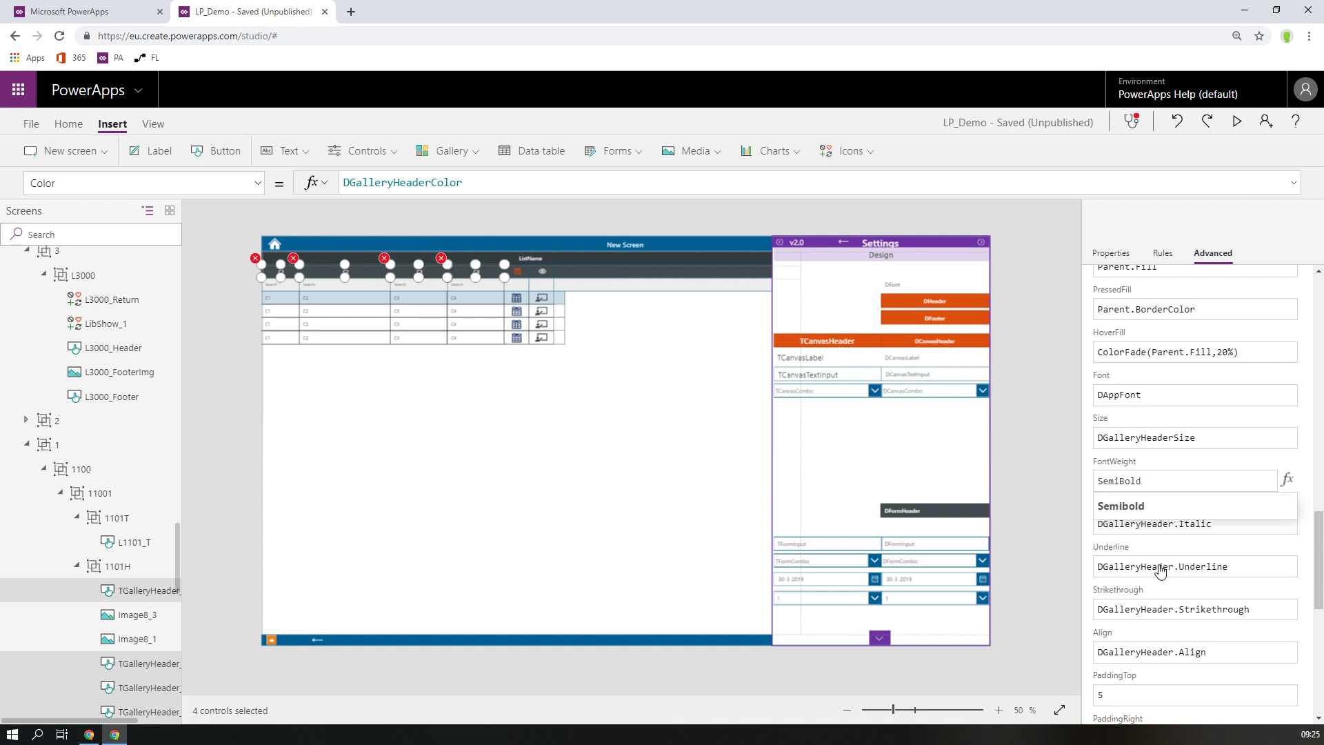
key("ctrl+a")
type("Normal")
left_click(1132, 514)
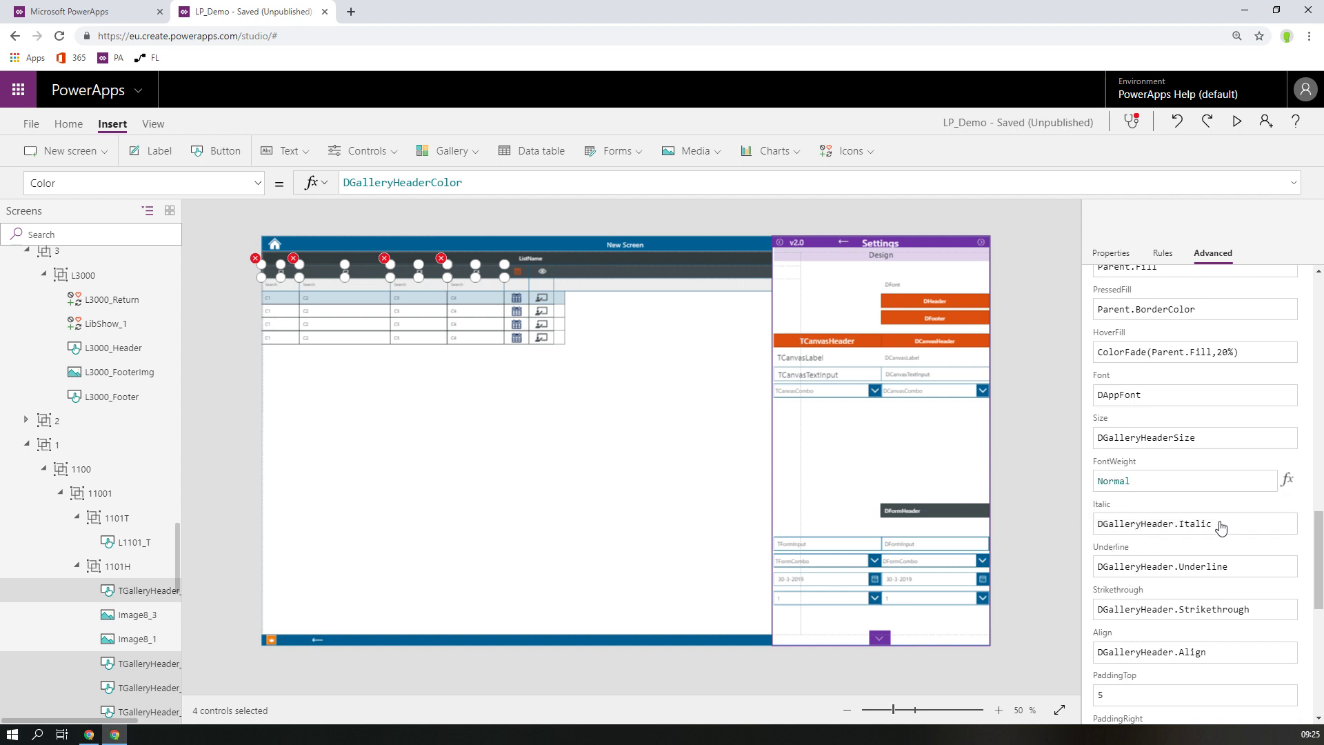
- Set Italic to false for the selected gallery header buttons
left_click(1189, 523)
key("ctrl+a")
type("flase")
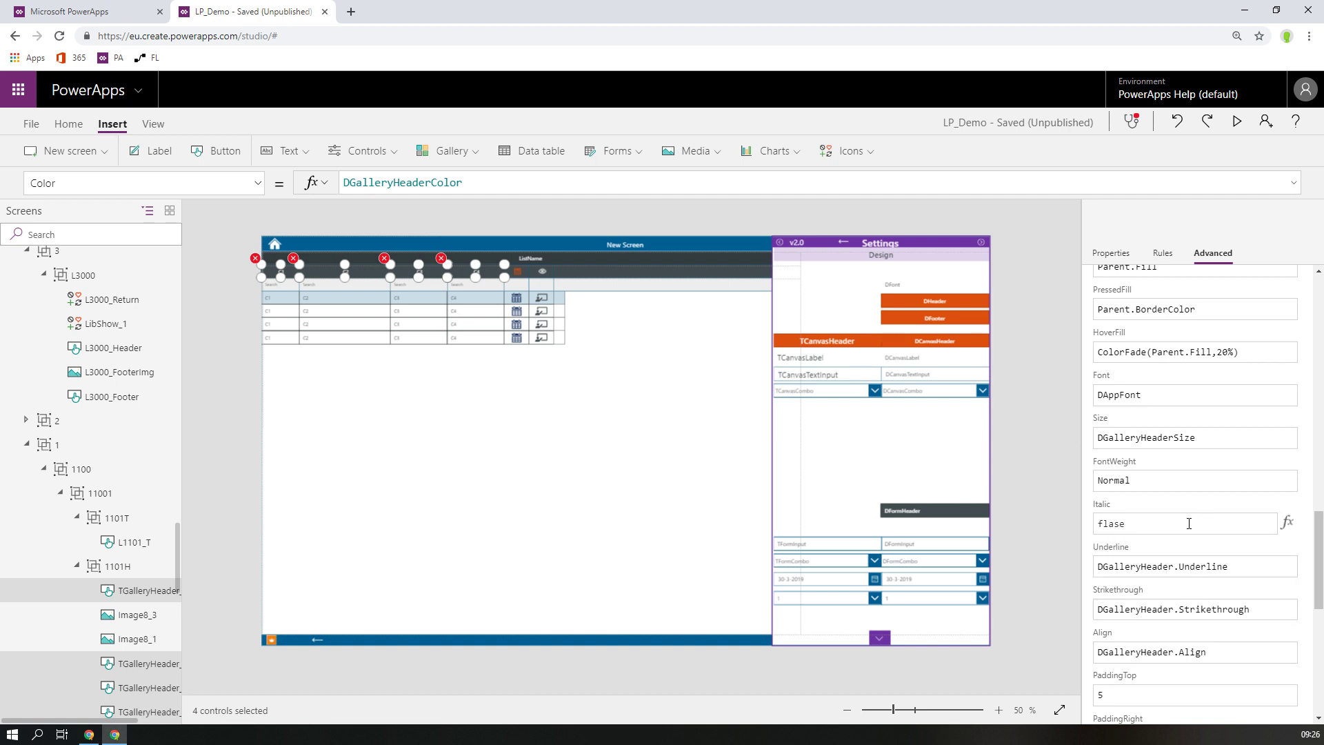
key("BackSpace")
key("BackSpace")
key("BackSpace")
key("BackSpace")
type("alse")
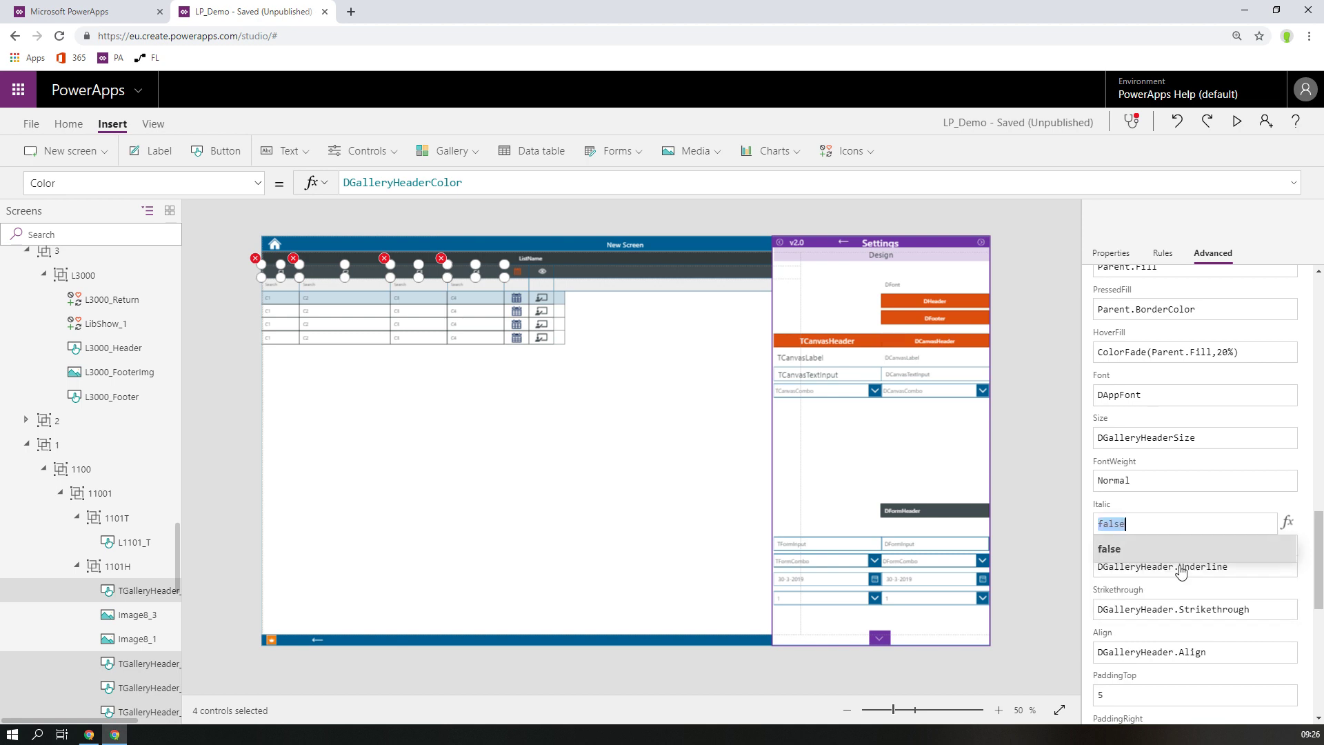
- Set Underline and Strikethrough to false for the selected gallery header buttons
left_click(1206, 570)
left_click_drag(1231, 567, 1091, 567)
type("false")
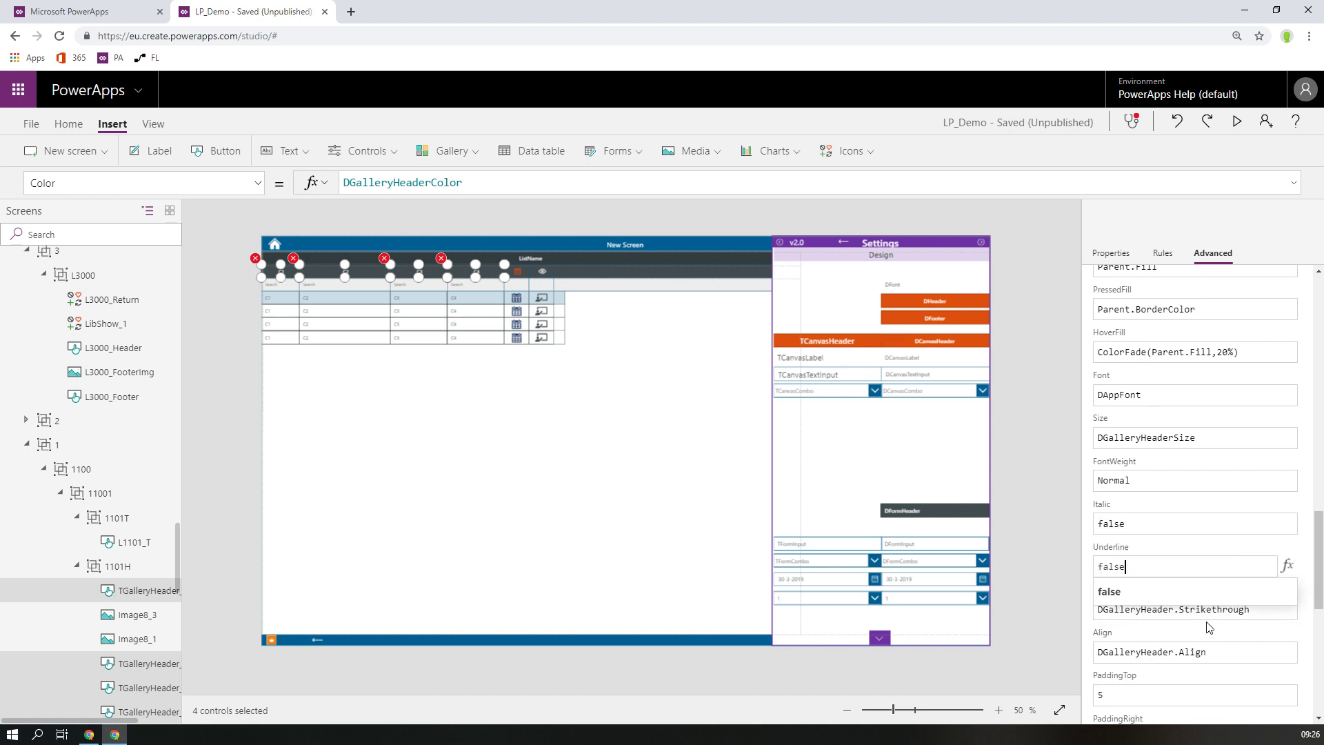
left_click(1205, 610)
left_click_drag(1252, 609, 1089, 610)
type("false")
- Set the VerticalAlign of the selected gallery header buttons to Align.Center
scroll(1167, 663, "down", 7)
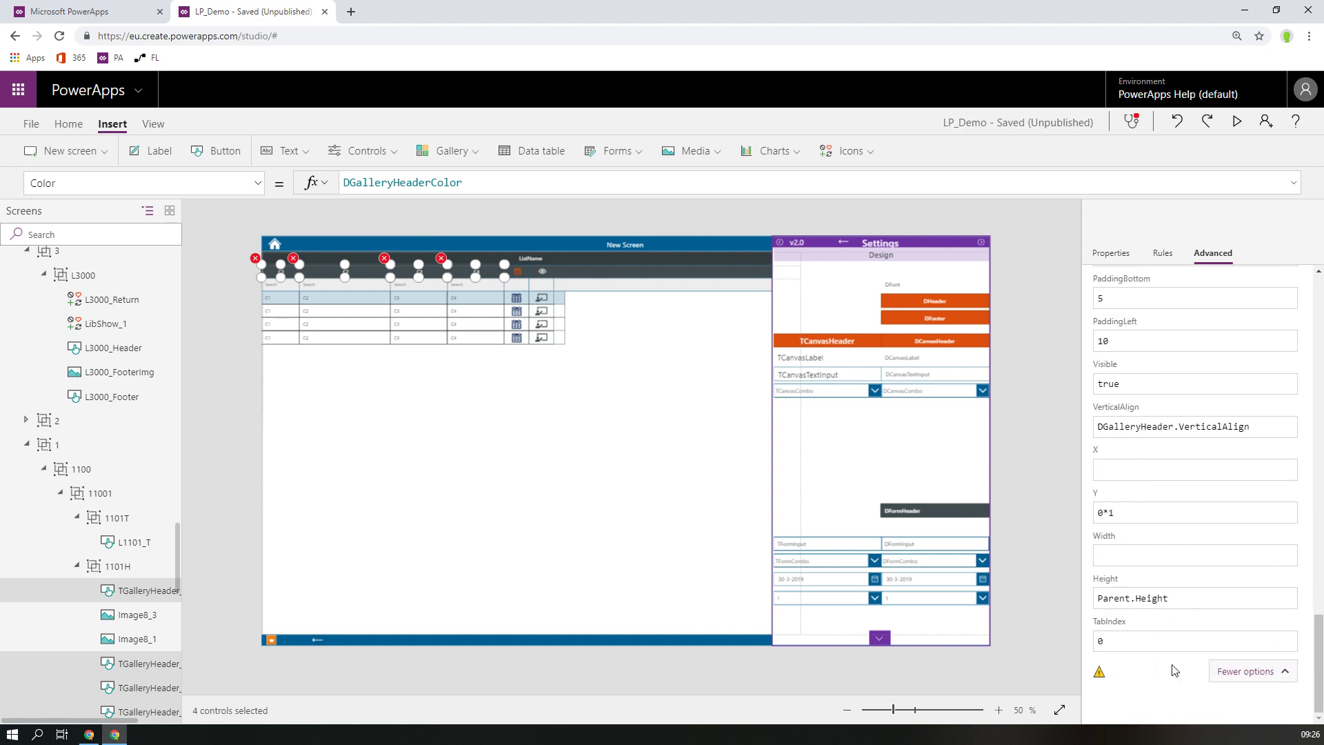
scroll(1174, 670, "up", 1)
left_click(1221, 496)
left_click_drag(1250, 496, 1223, 495)
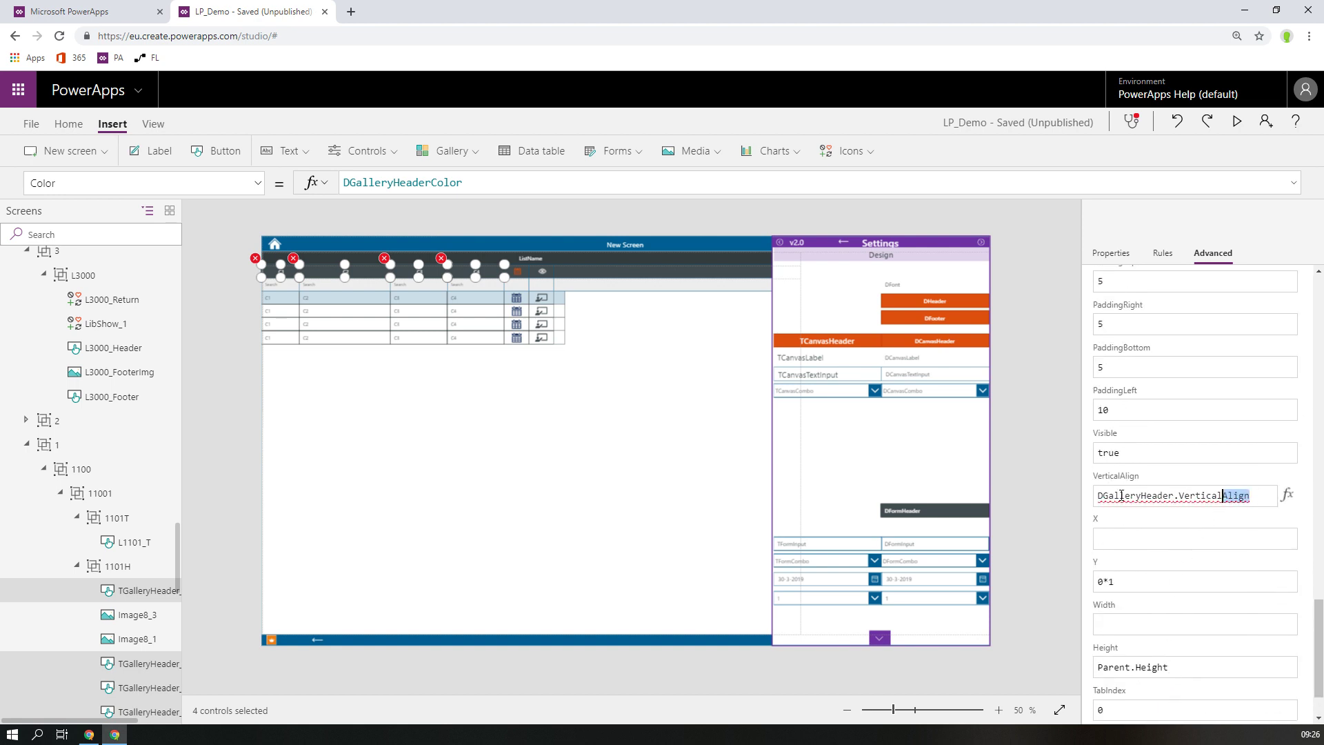
left_click_drag(1121, 496, 1085, 502)
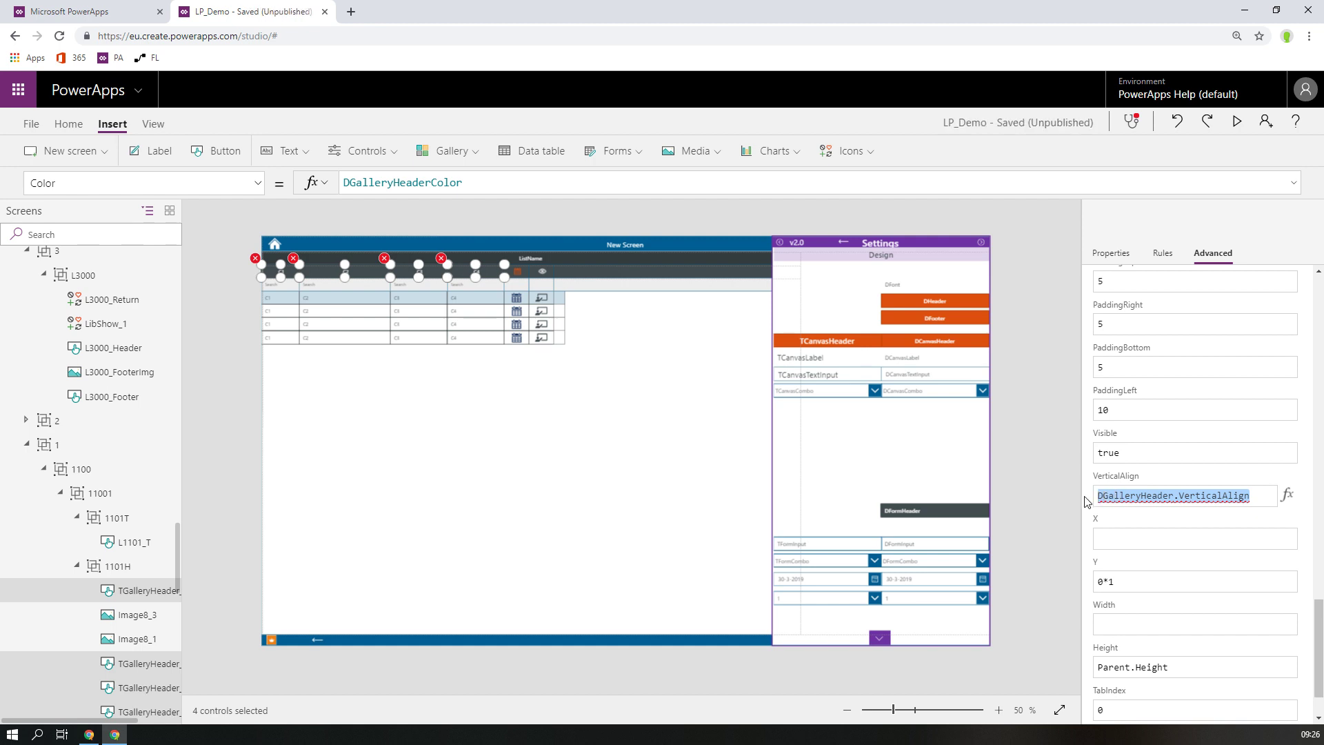
type("Algiin")
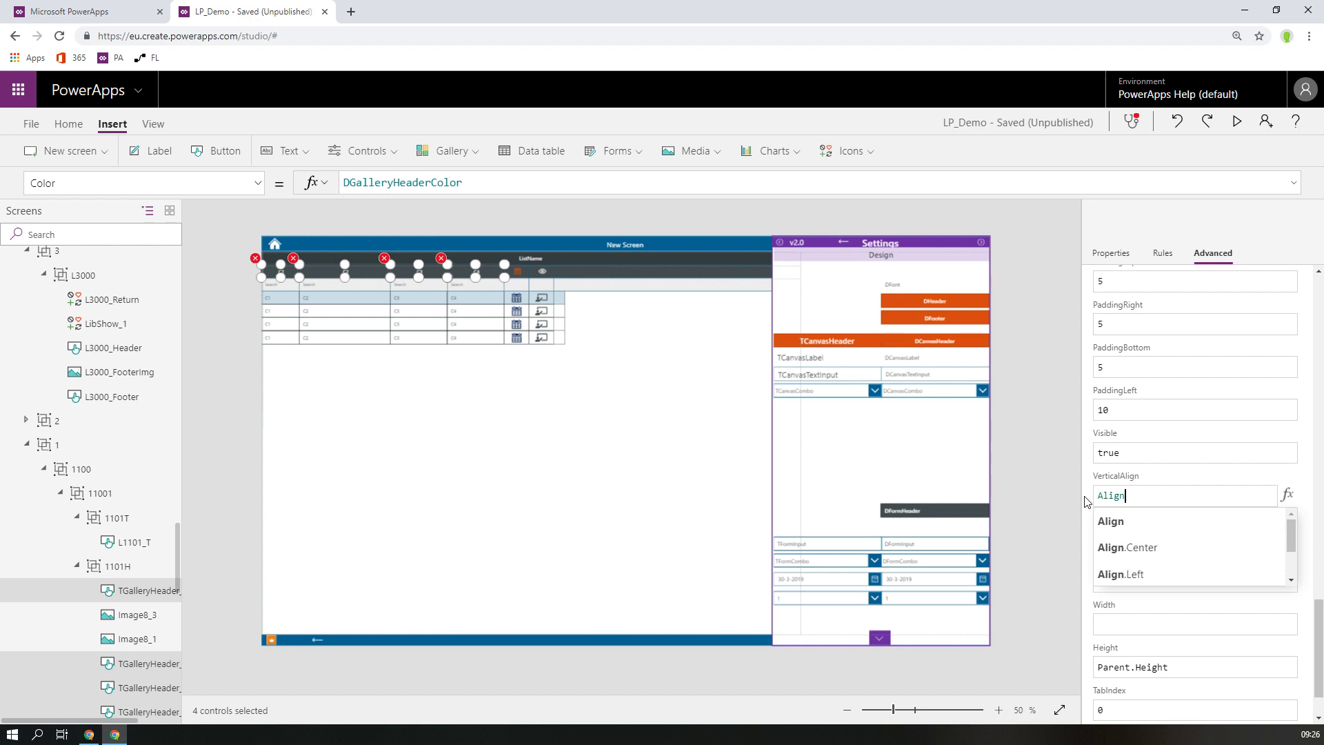
type(".Center")
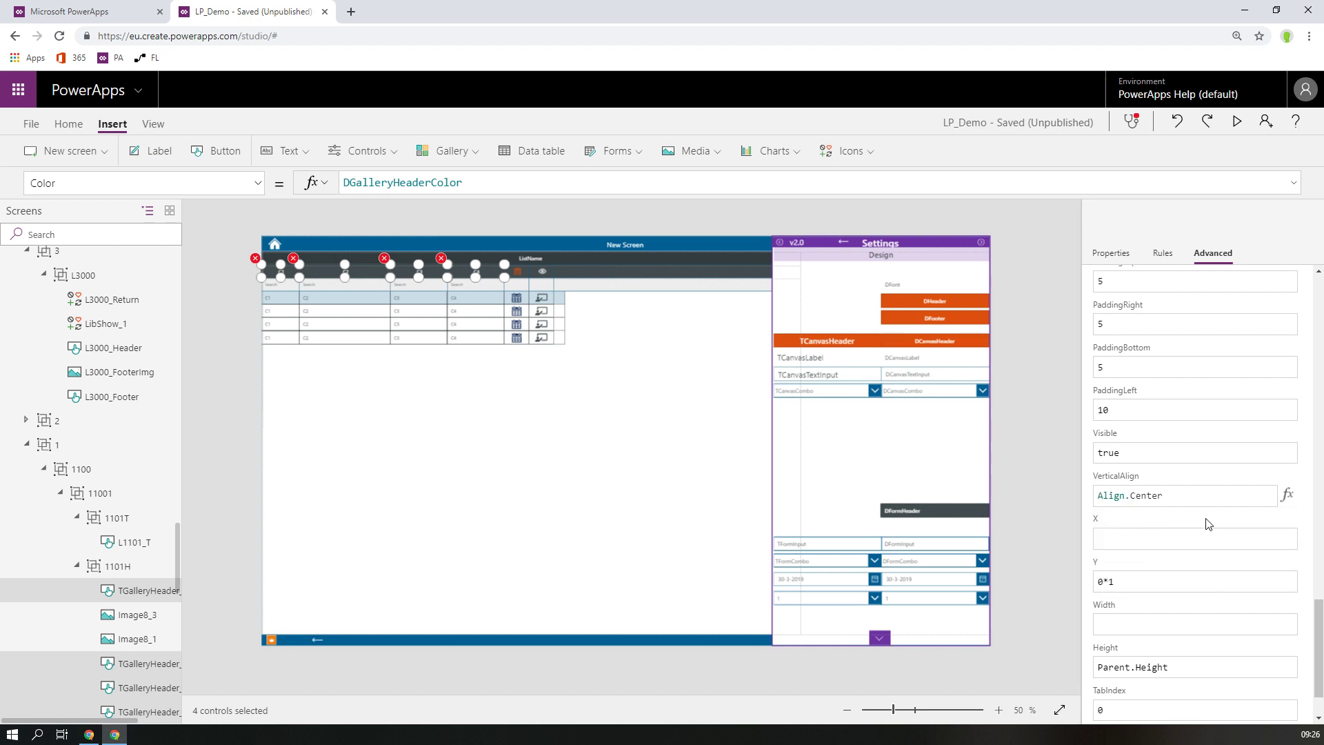
scroll(1207, 524, "up", 2)
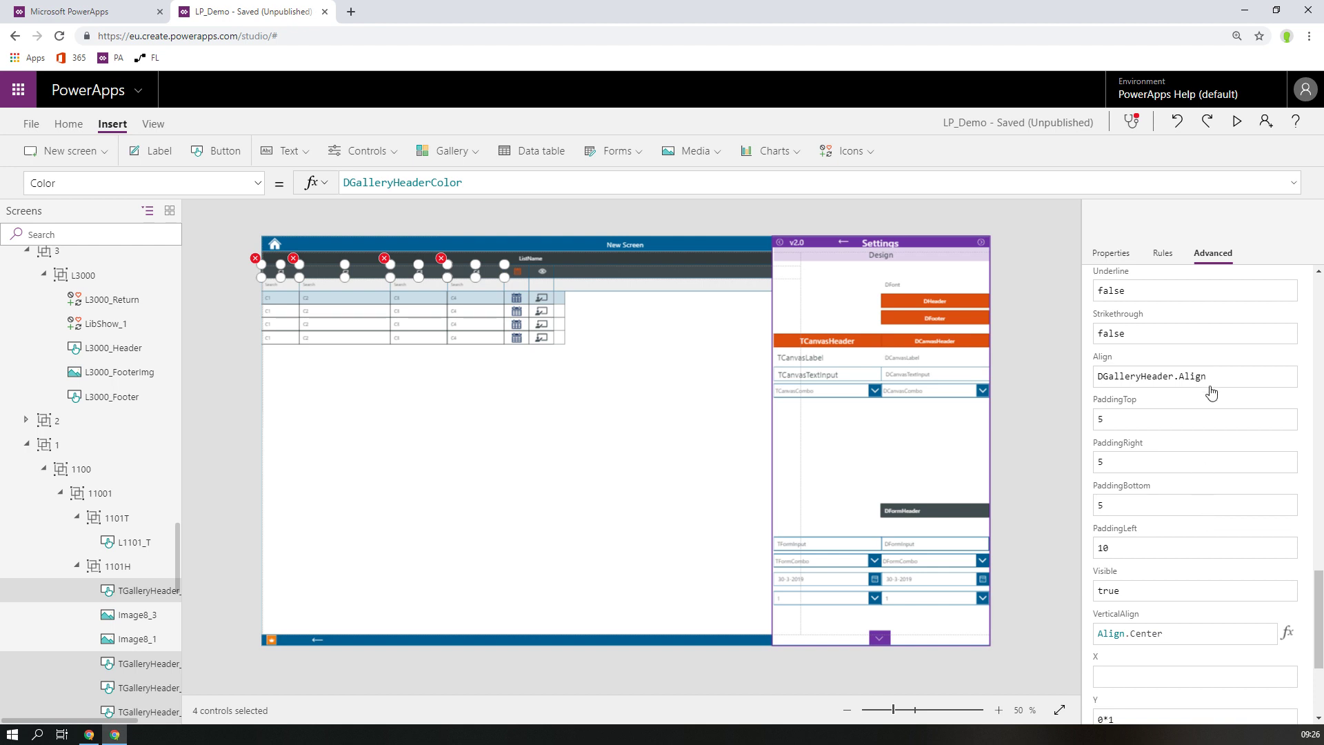
- Set the Align of the selected gallery header buttons to Align.Center
scroll(1212, 392, "down", 2)
scroll(1207, 483, "up", 3)
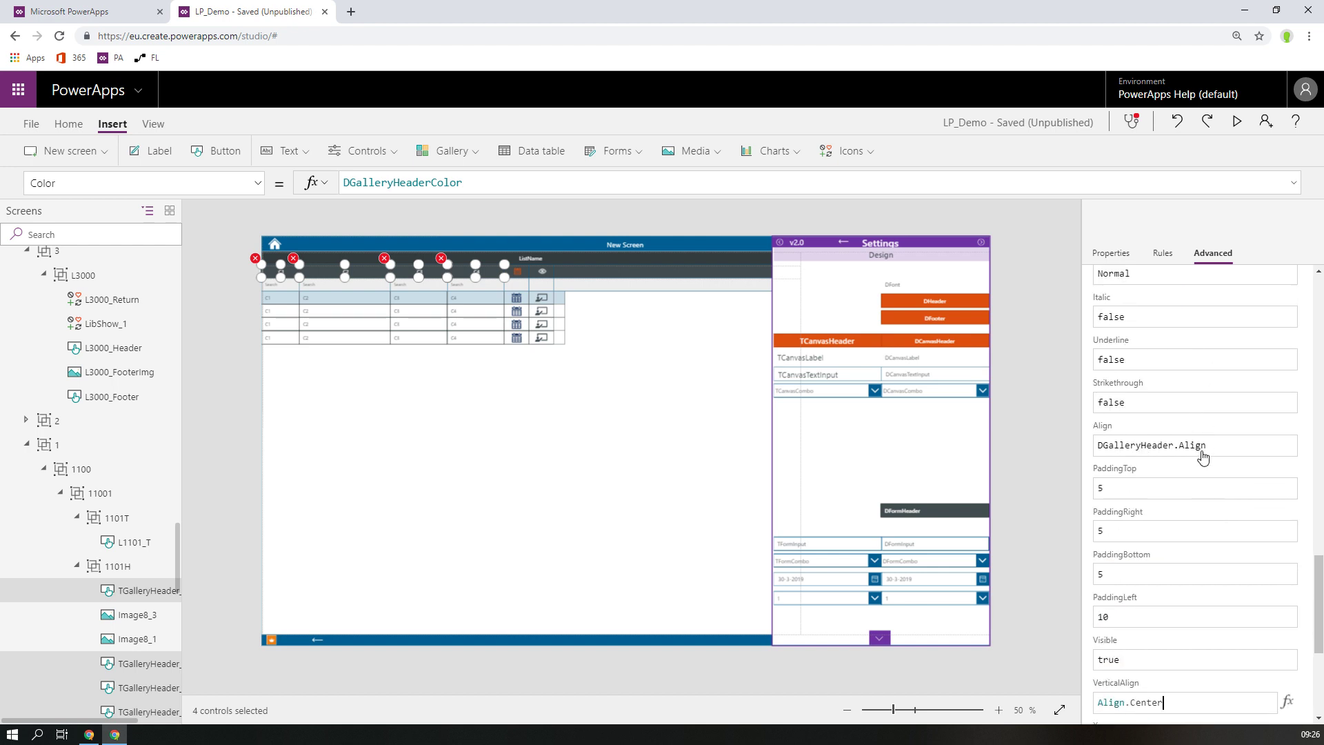
left_click_drag(1203, 457, 1033, 447)
type("A")
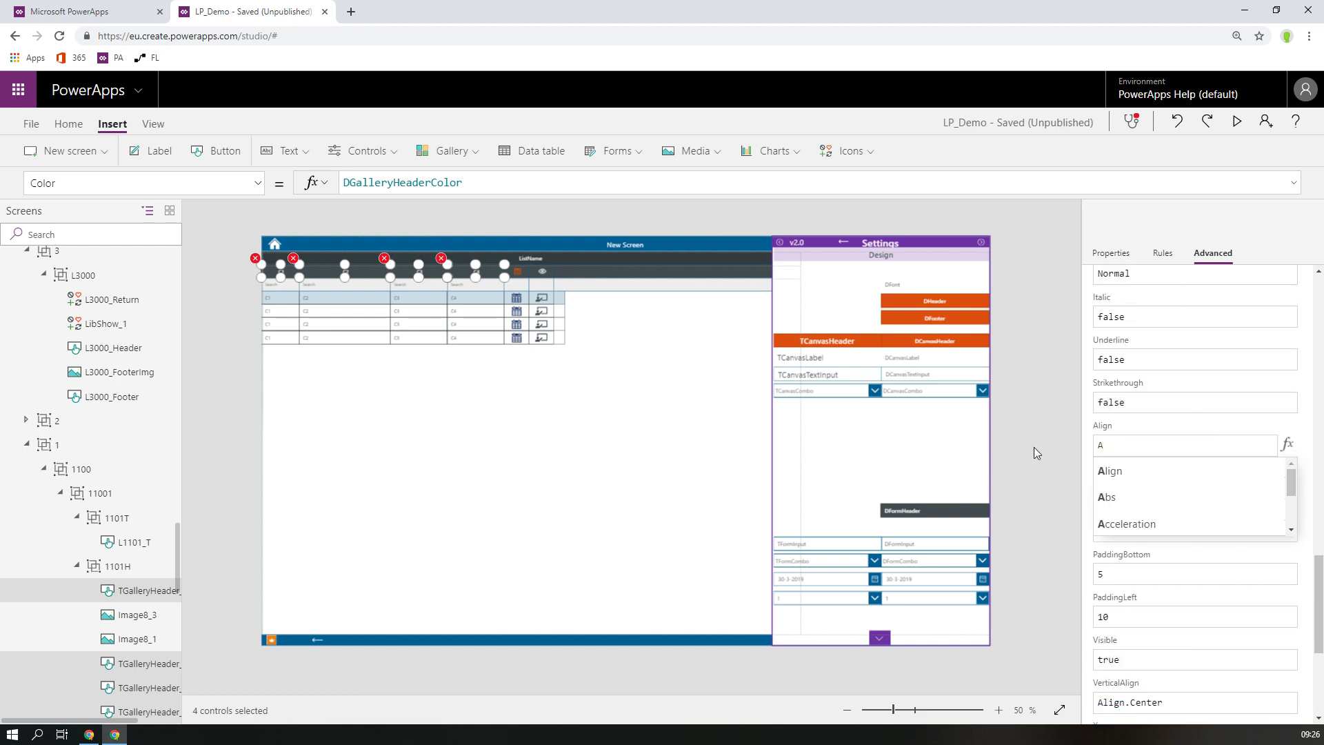
type("lign")
key("BackSpace")
key("BackSpace")
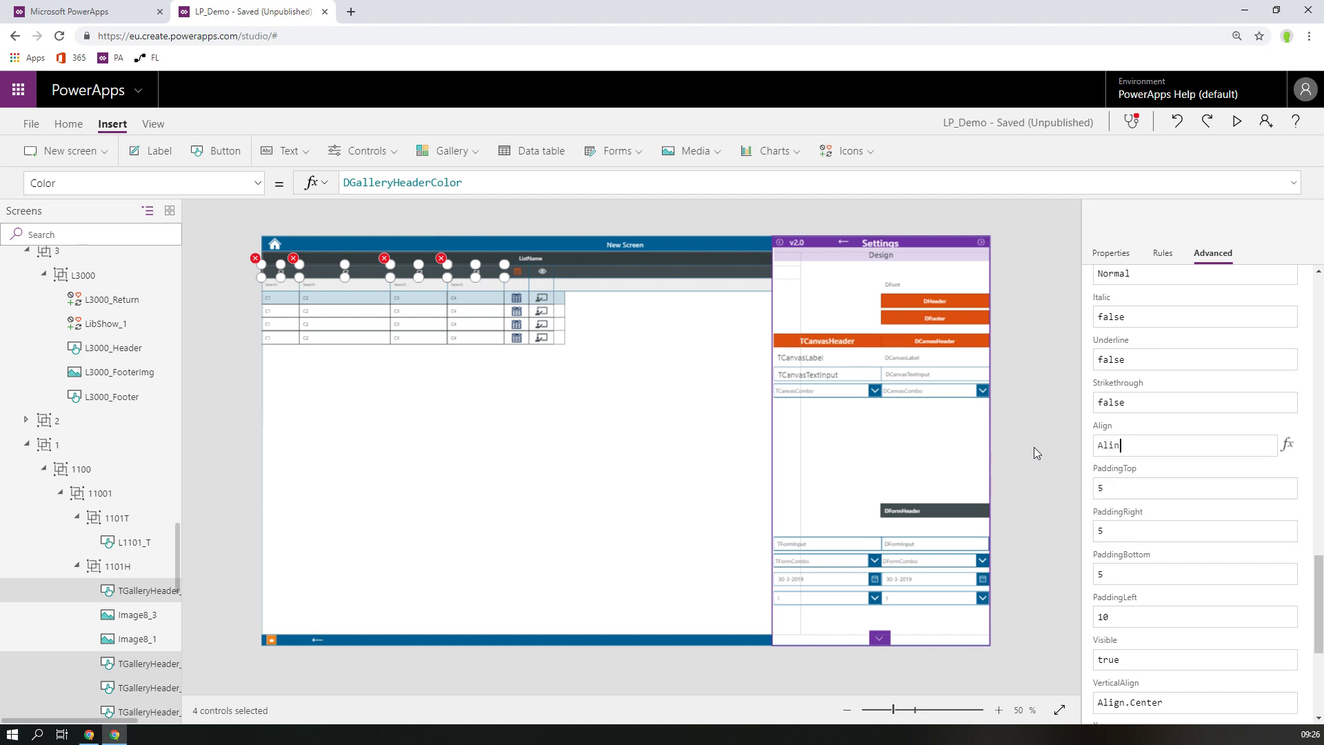
type("gn")
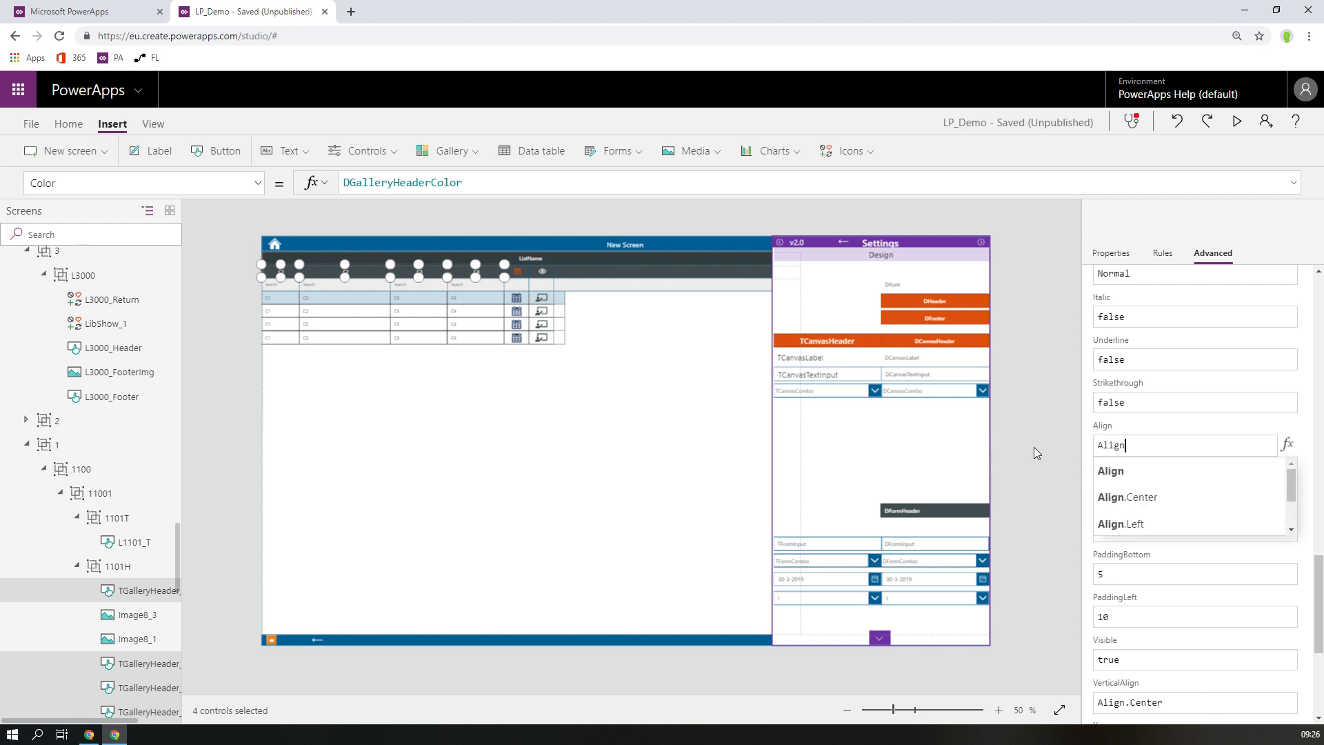
left_click(1133, 498)
- Reselect Center as the VerticalAlign value of the selected gallery header buttons
left_click(1154, 696)
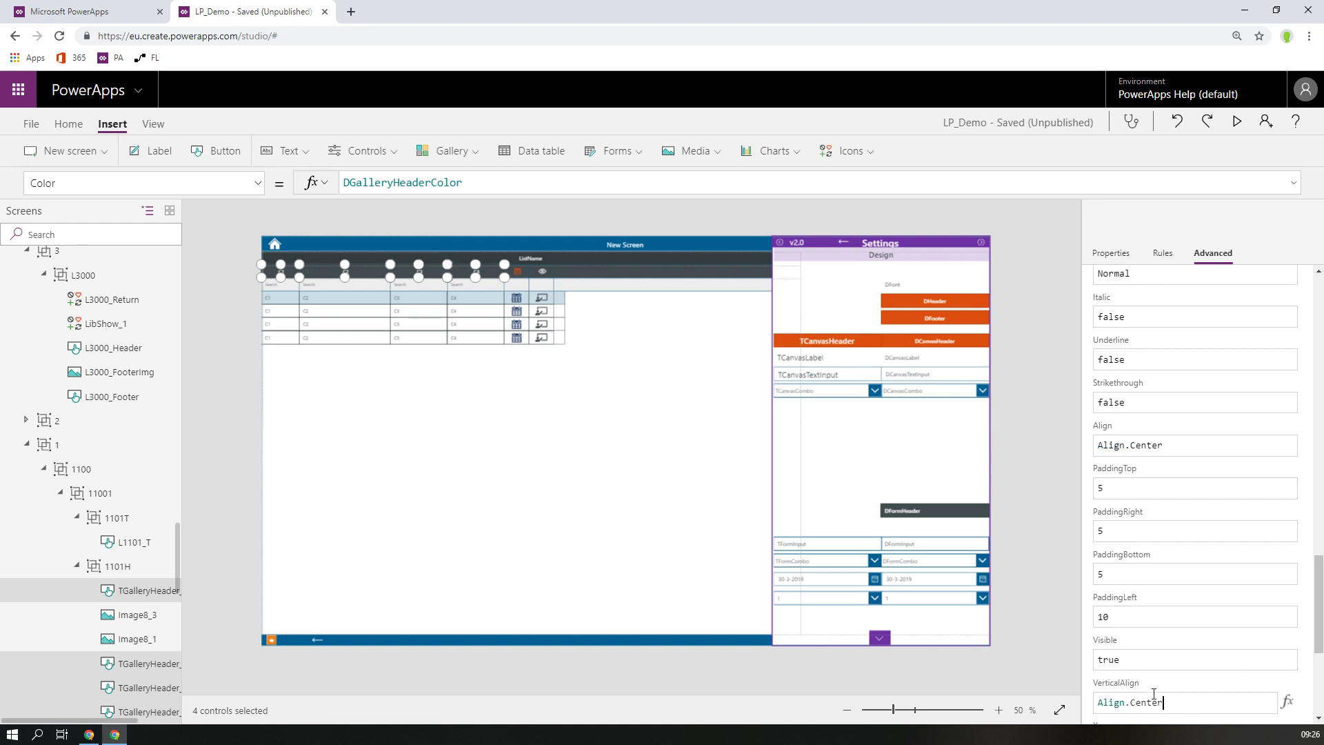
left_click_drag(1131, 702, 1163, 702)
scroll(1118, 643, "down", 3)
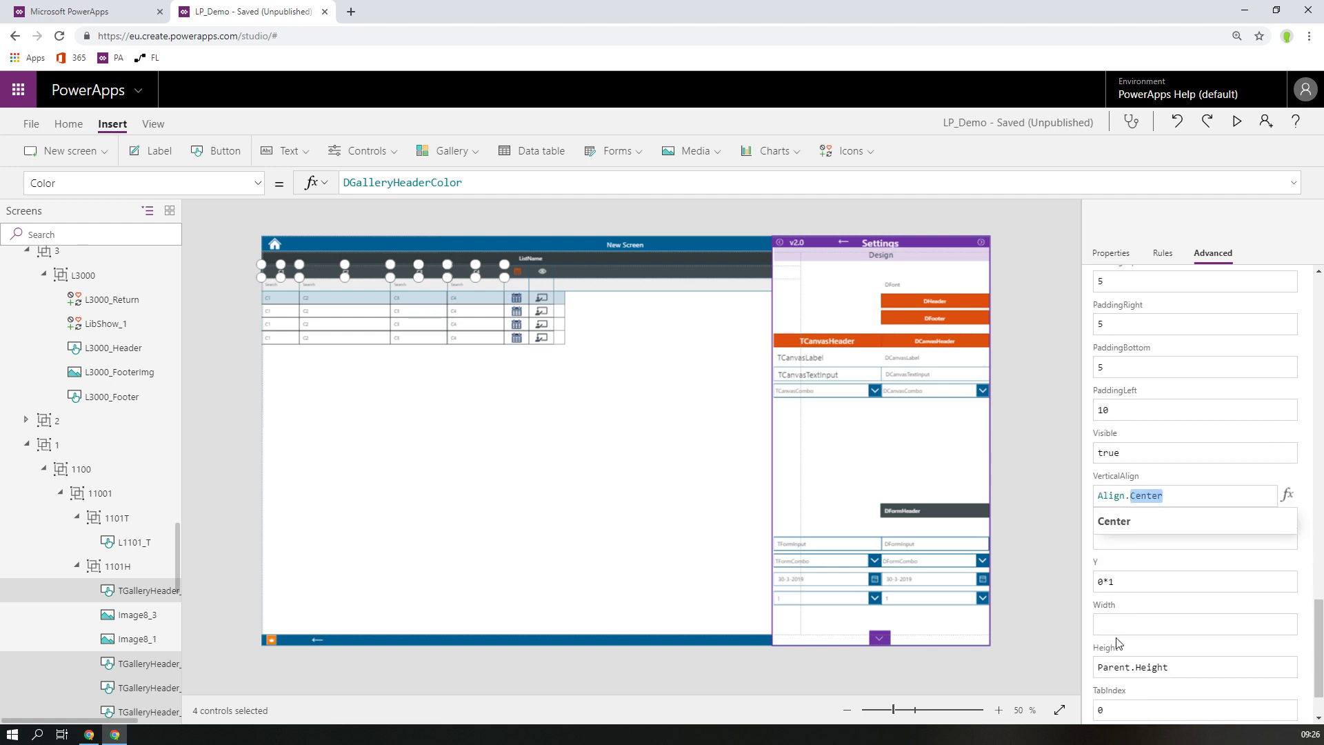
left_click(1135, 520)
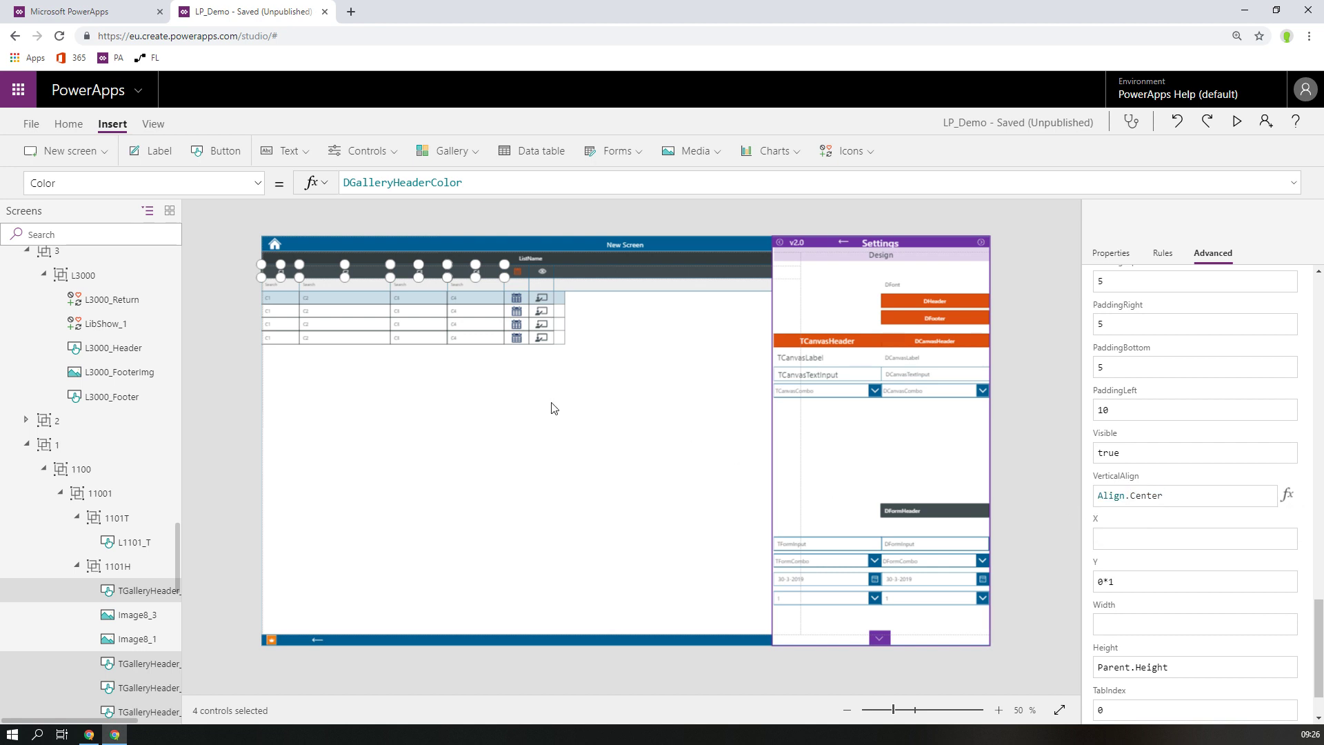
- Delete the DFormHeader, DFormInput and TFormInput template controls from the Design group
left_click(928, 507)
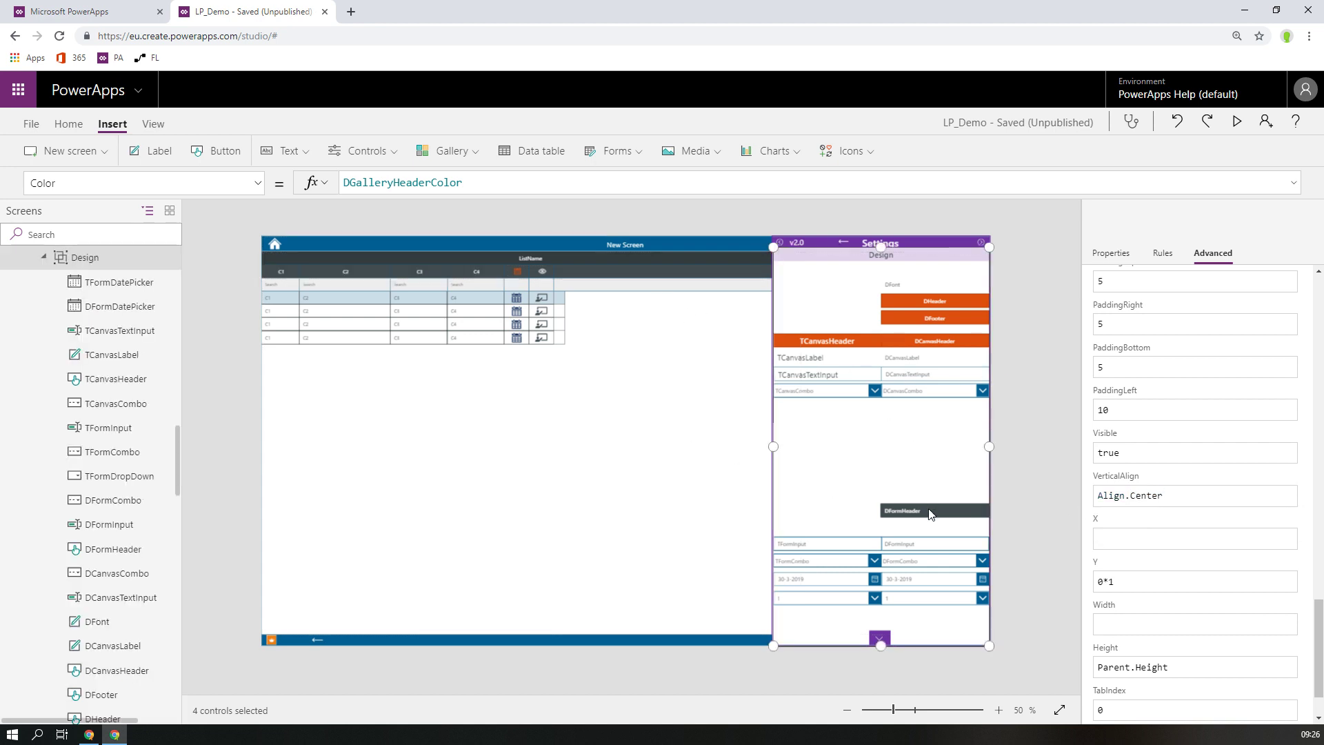
left_click(931, 513)
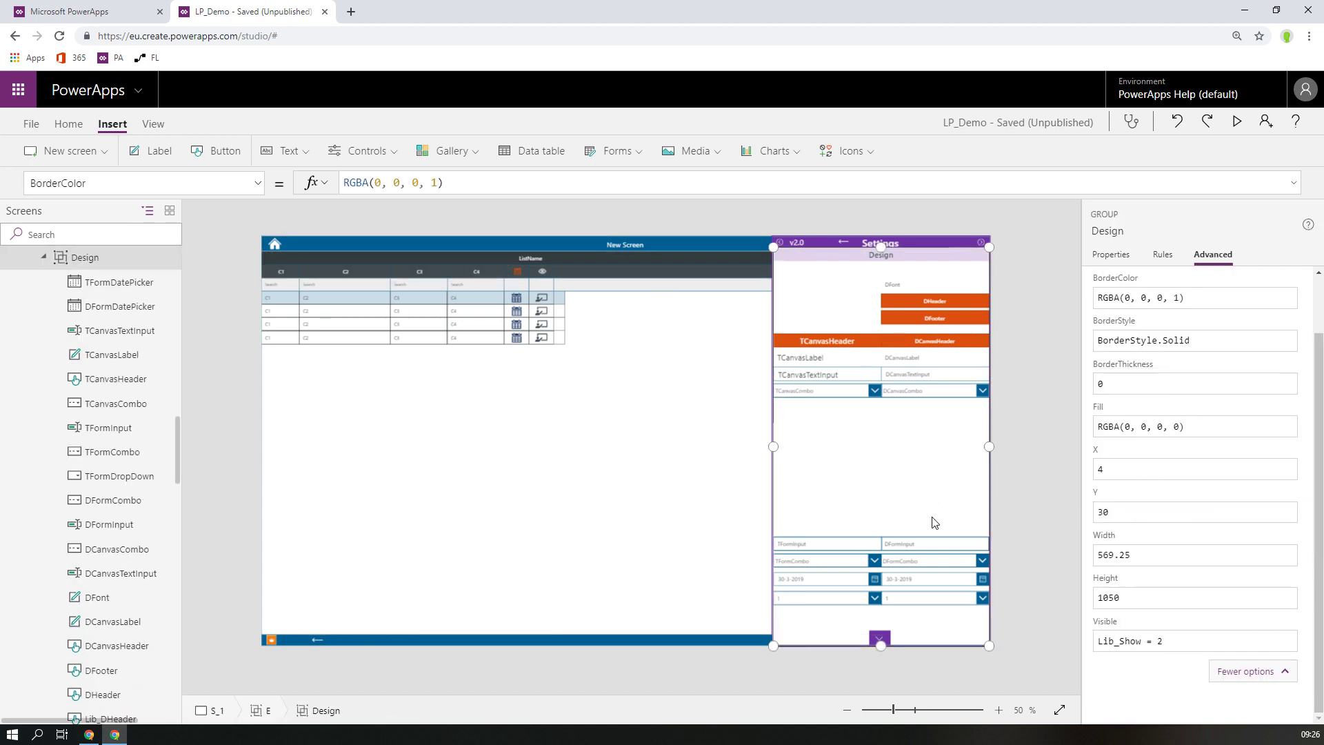
left_click(940, 546)
left_click(939, 555)
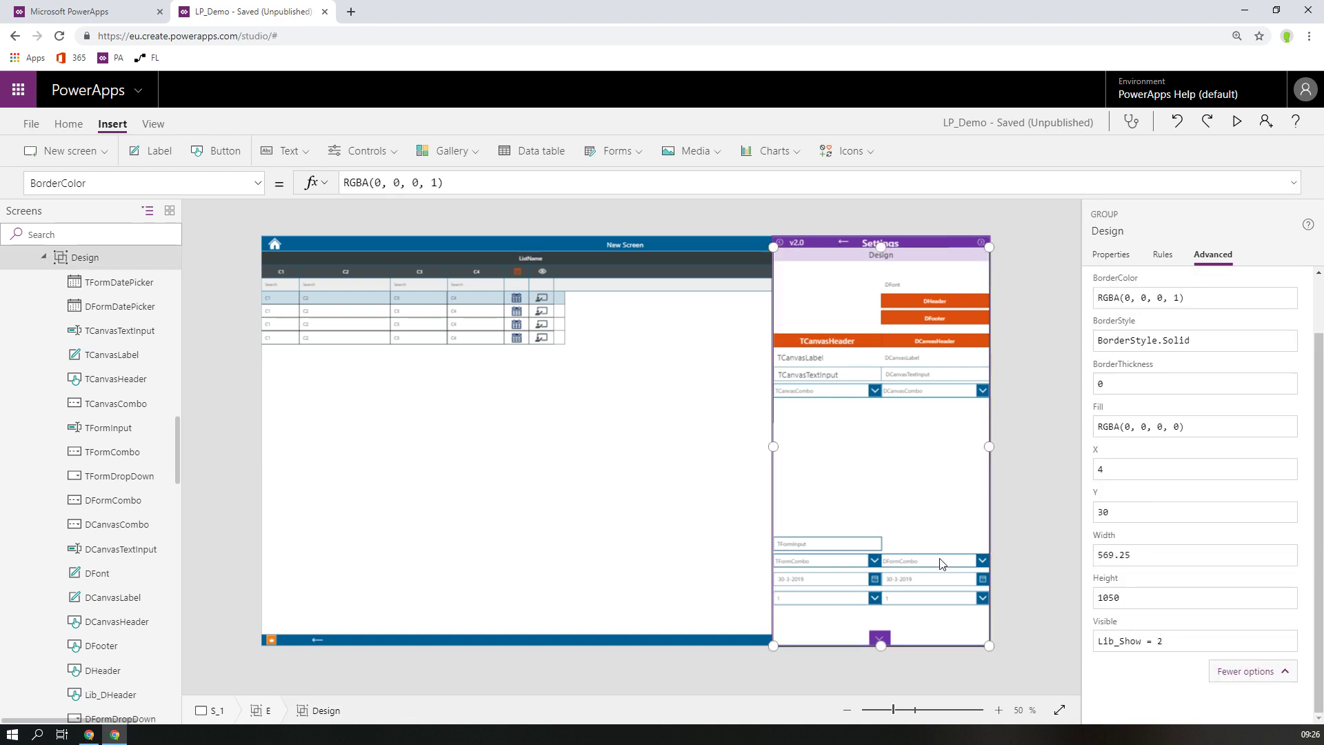
left_click(939, 559)
left_click(800, 560)
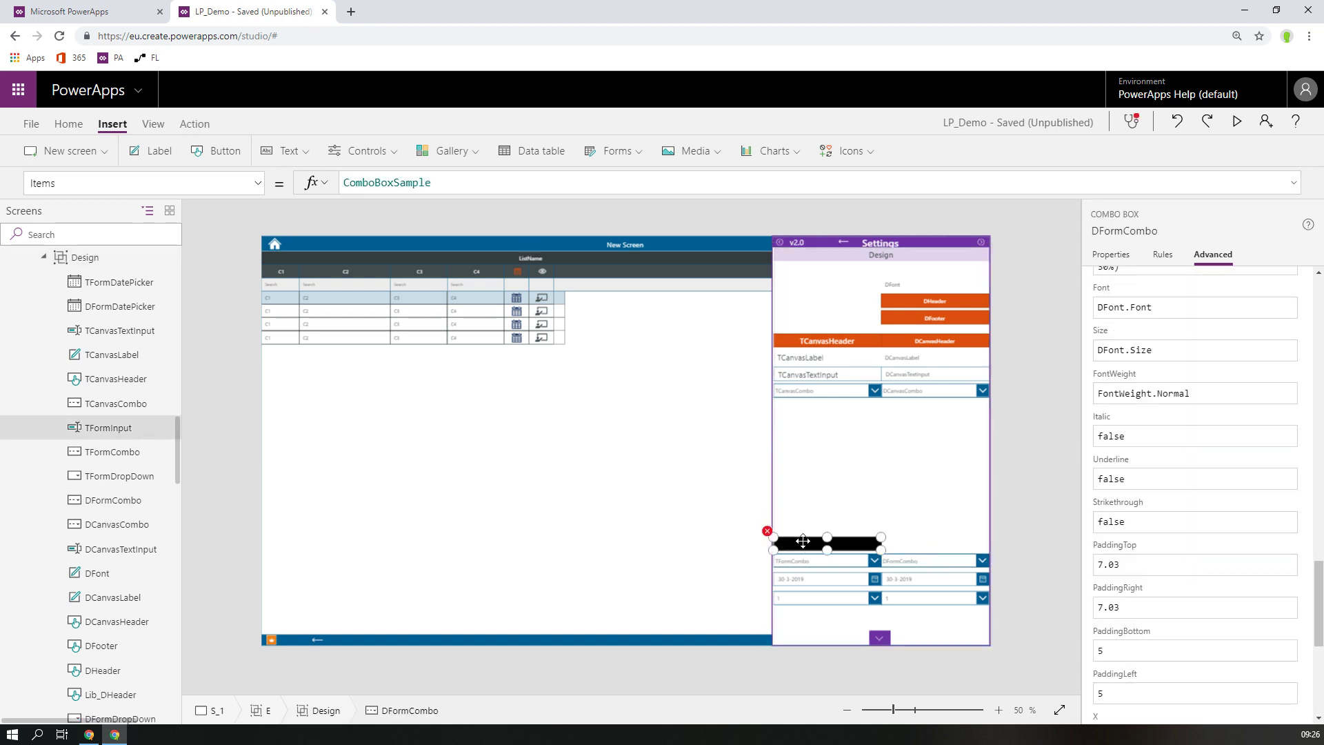
- Delete the TFormCombo and DFormCombo combo boxes from the Design group
left_click(862, 562)
left_click(862, 562)
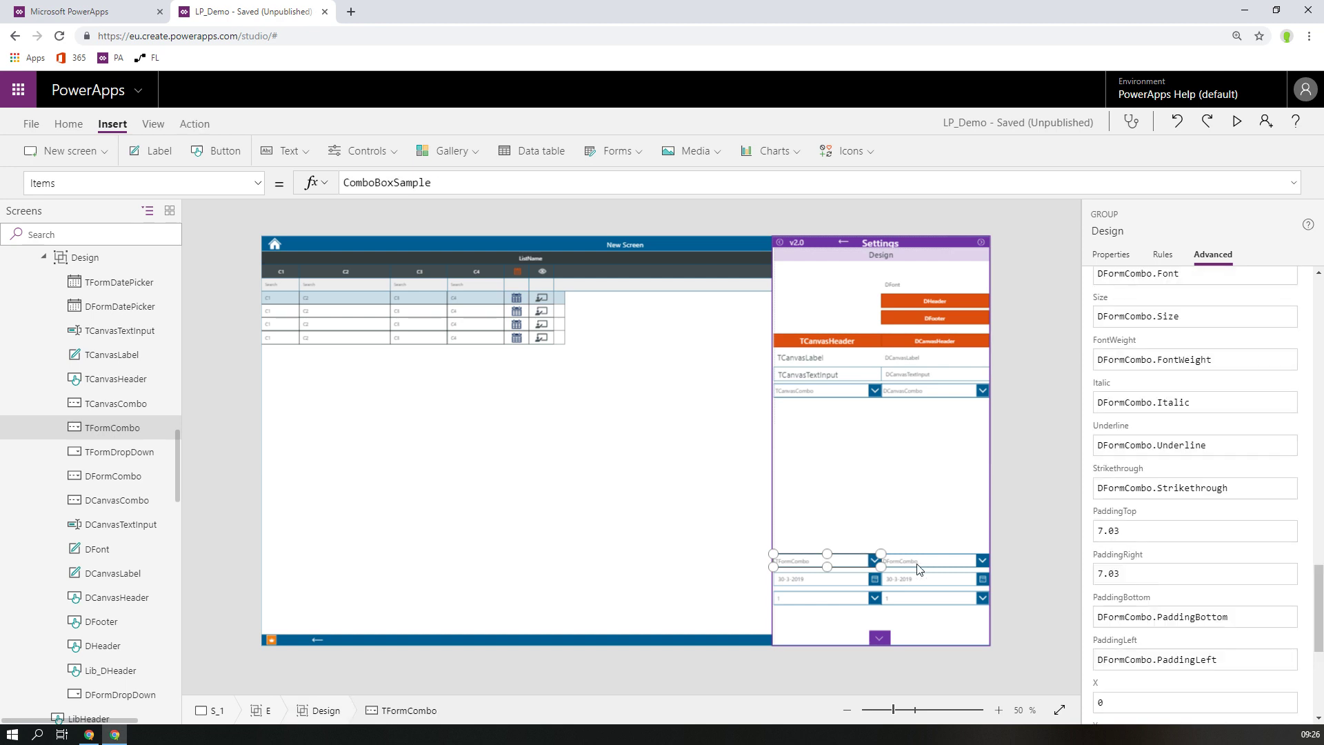
left_click(917, 556)
left_click(917, 556)
- Delete the TFormDatePicker, DFormDatePicker, TFormDropDown and DFormDropDown controls from the Design group
left_click(857, 585)
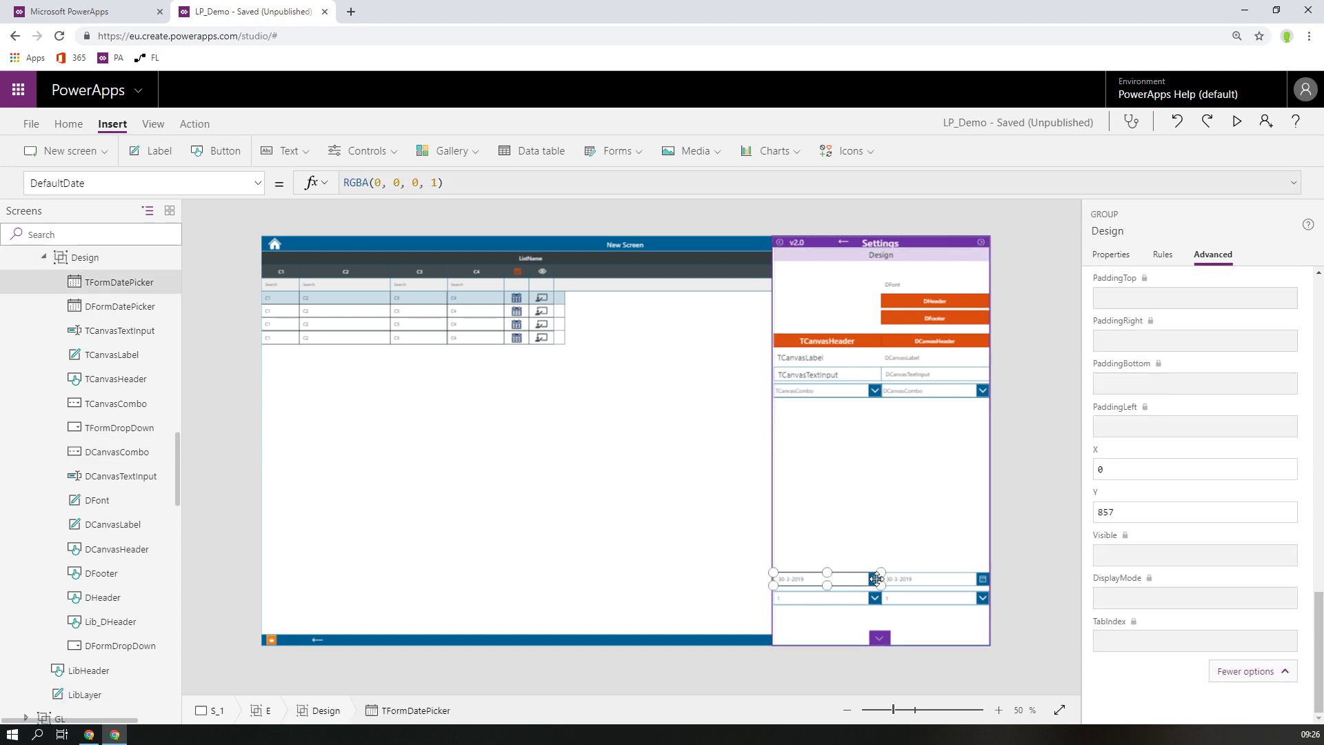
left_click(931, 585)
left_click(933, 583)
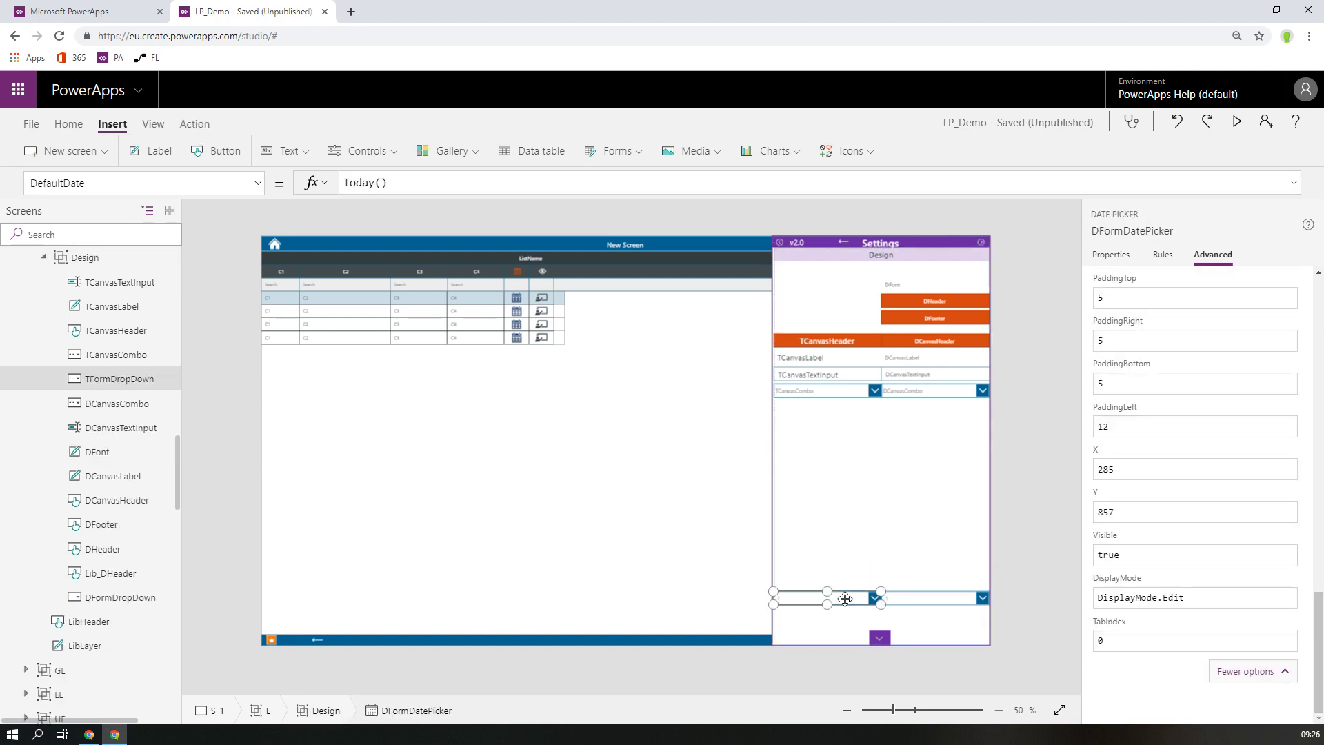
left_click(848, 598)
left_click(922, 598)
key("Delete")
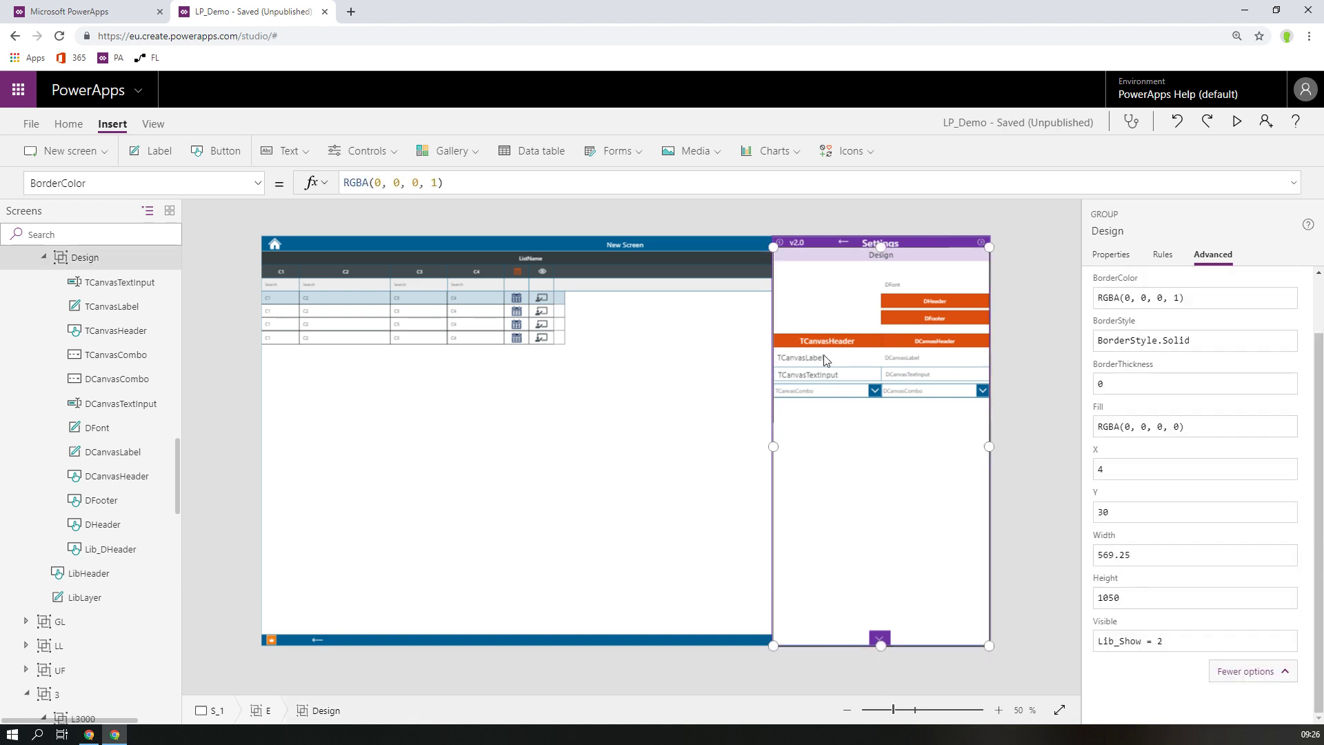
- Delete the TCanvasLabel and DCanvasLabel labels from the Design group
left_click(822, 354)
key("Delete")
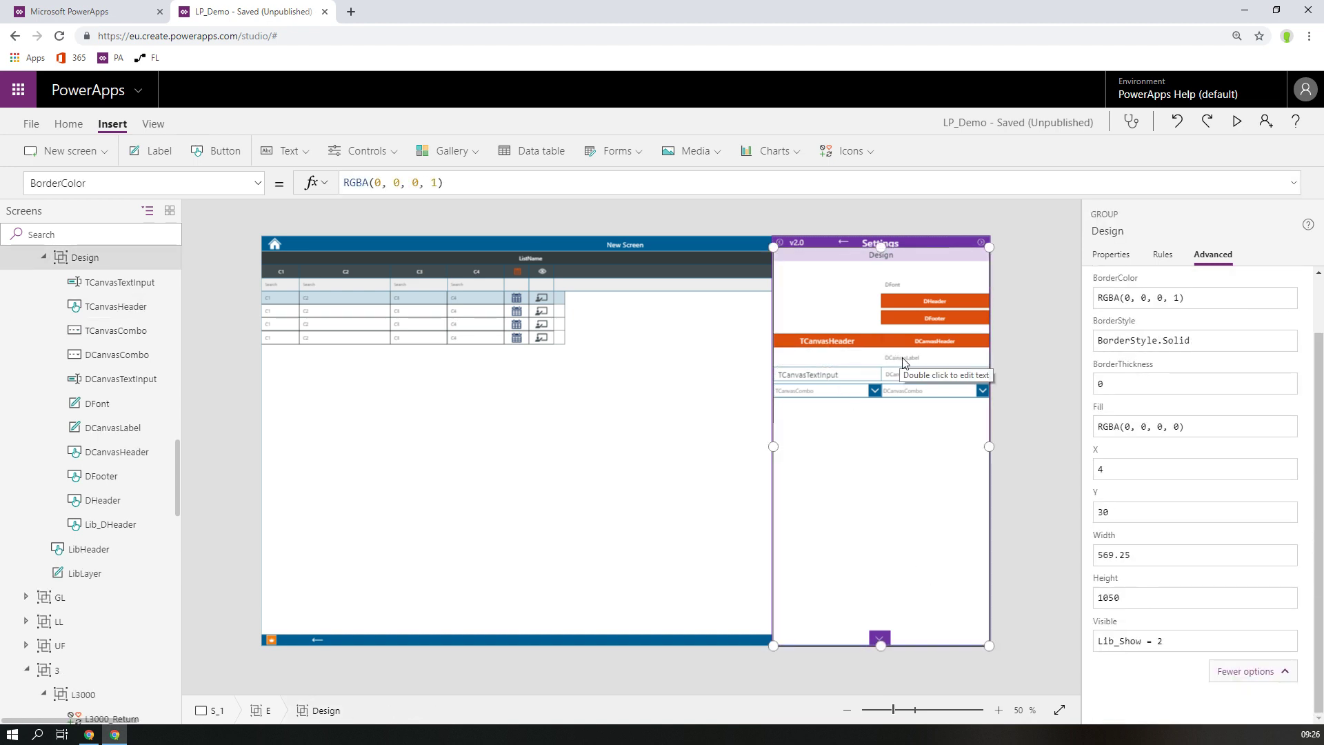
left_click(901, 359)
key("Delete")
- Delete the TCanvasTextInput and DCanvasTextInput text inputs from the Design group
left_click(820, 371)
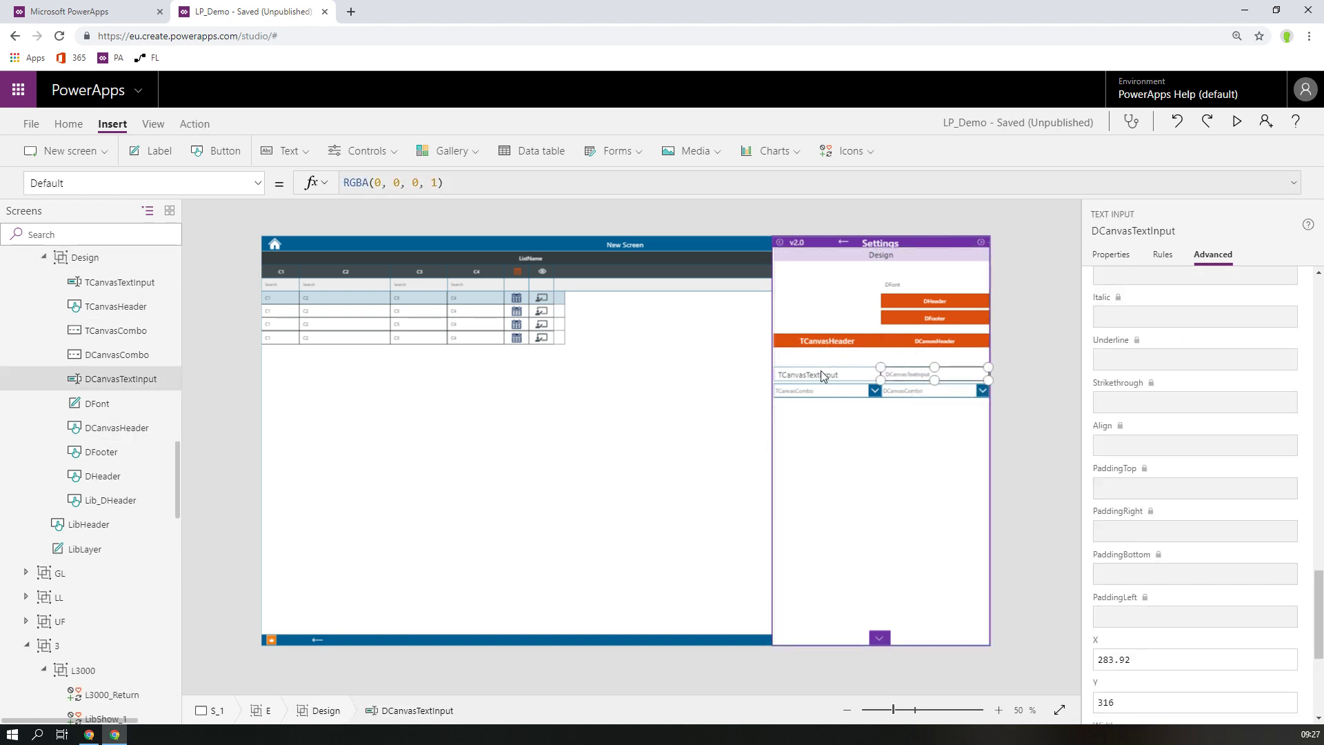
left_click_drag(820, 371, 919, 381)
key("Delete")
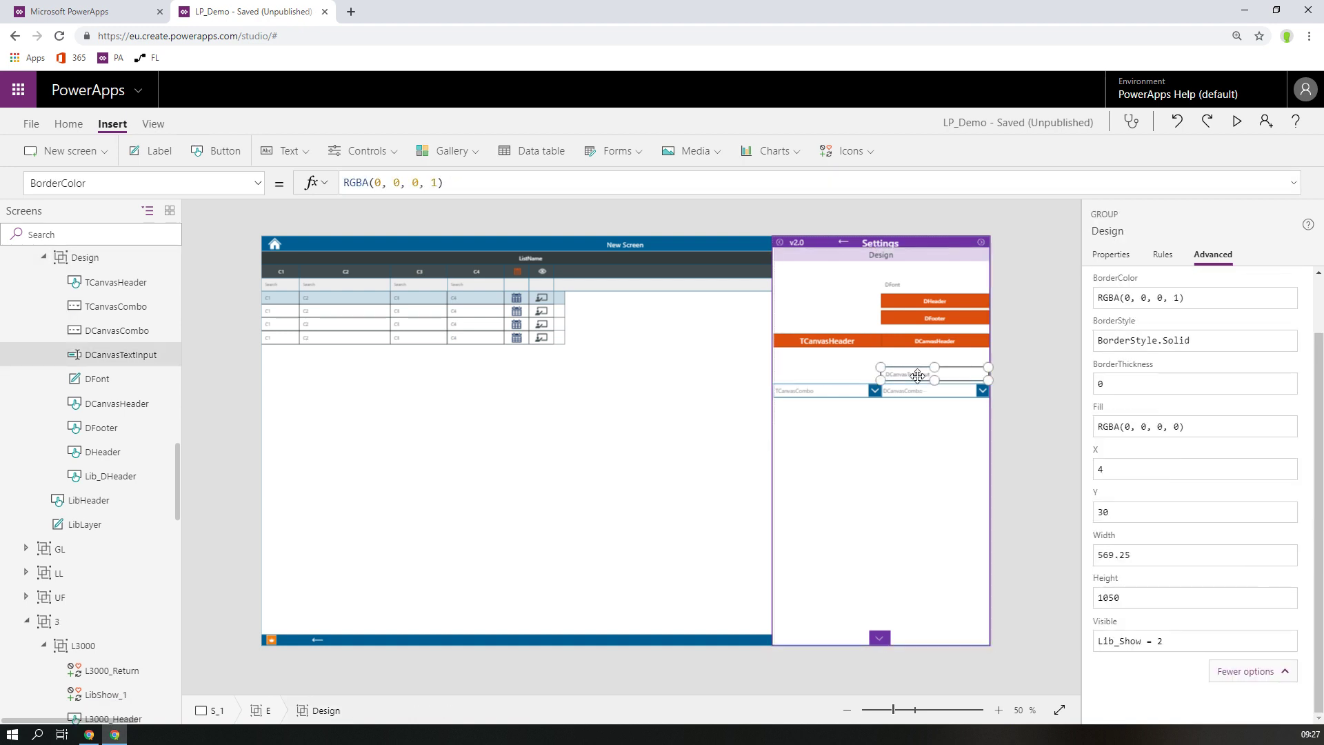
left_click(919, 380)
key("Delete")
- Delete the TCanvasCombo and DCanvasCombo combo boxes from the Design group
left_click(837, 390)
key("Delete")
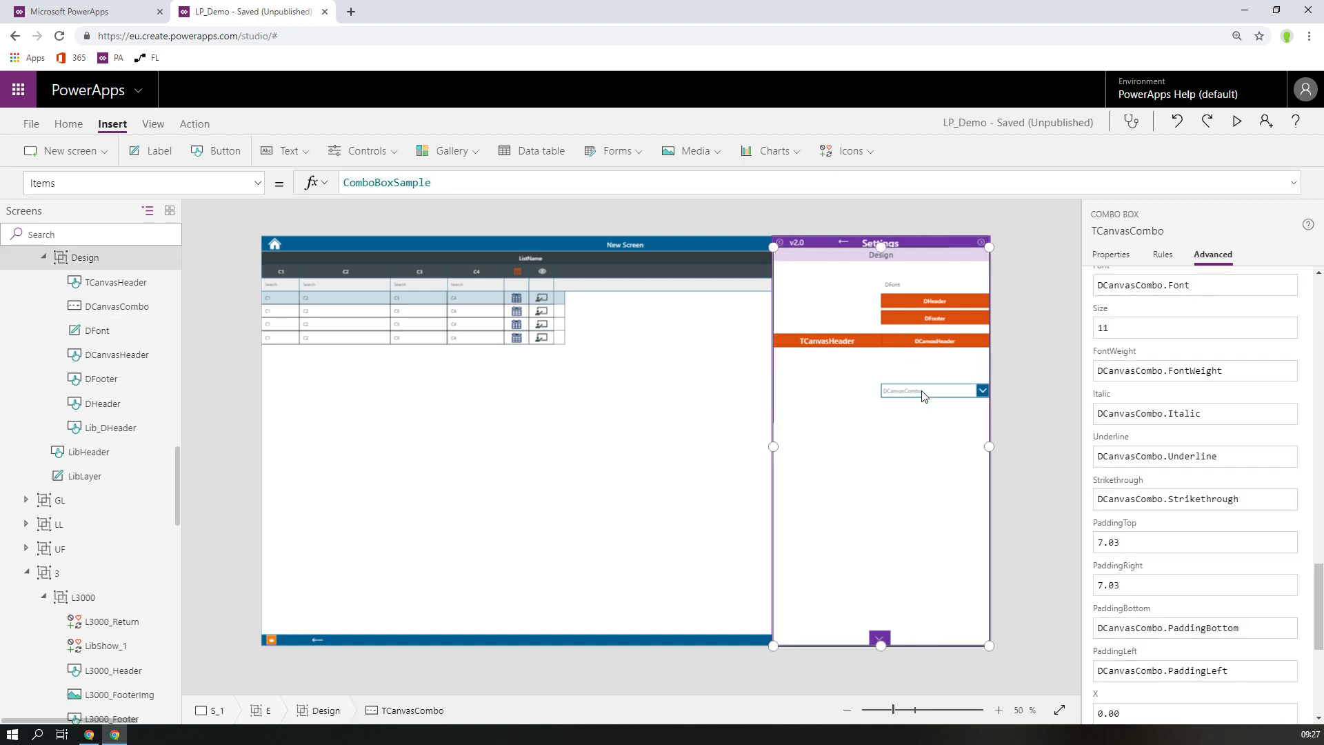
left_click(924, 393)
key("Delete")
- Delete the TCanvasHeader and DCanvasHeader buttons from the Design group
left_click(849, 345)
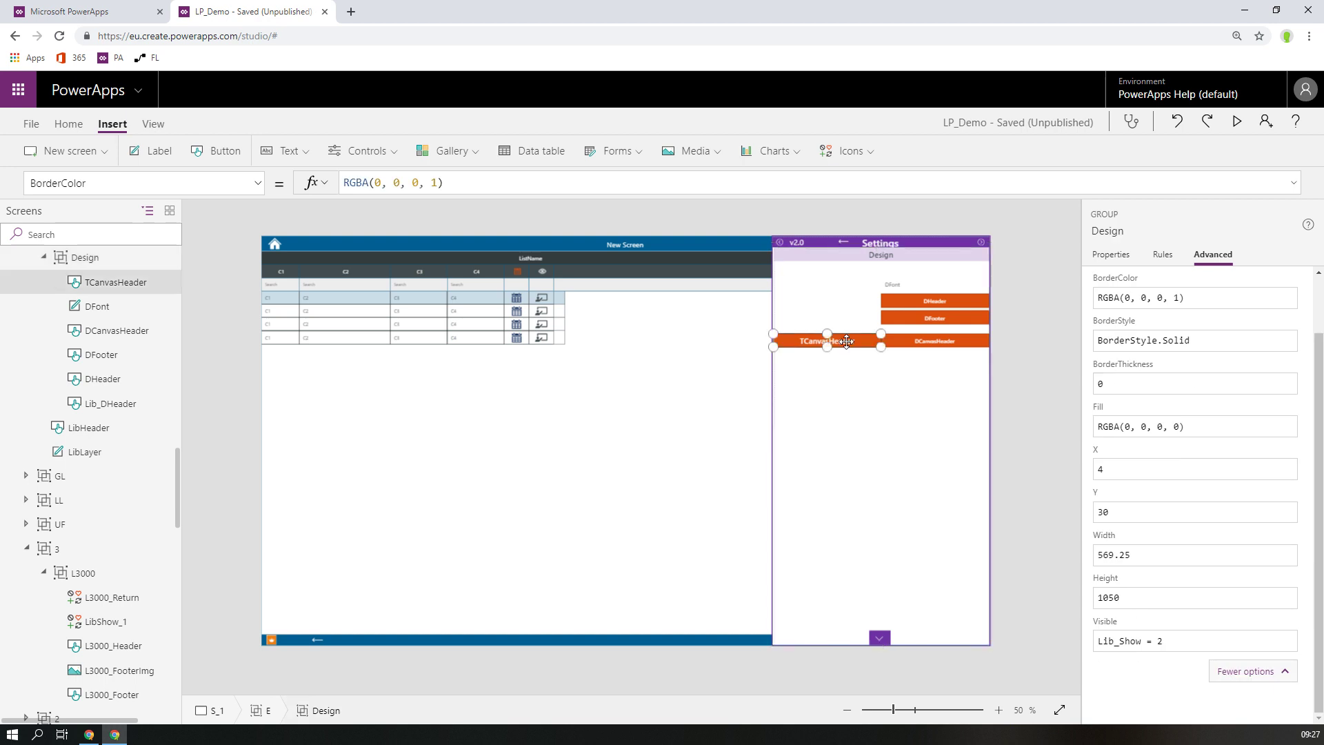
key("Delete")
left_click(916, 339)
key("Delete")
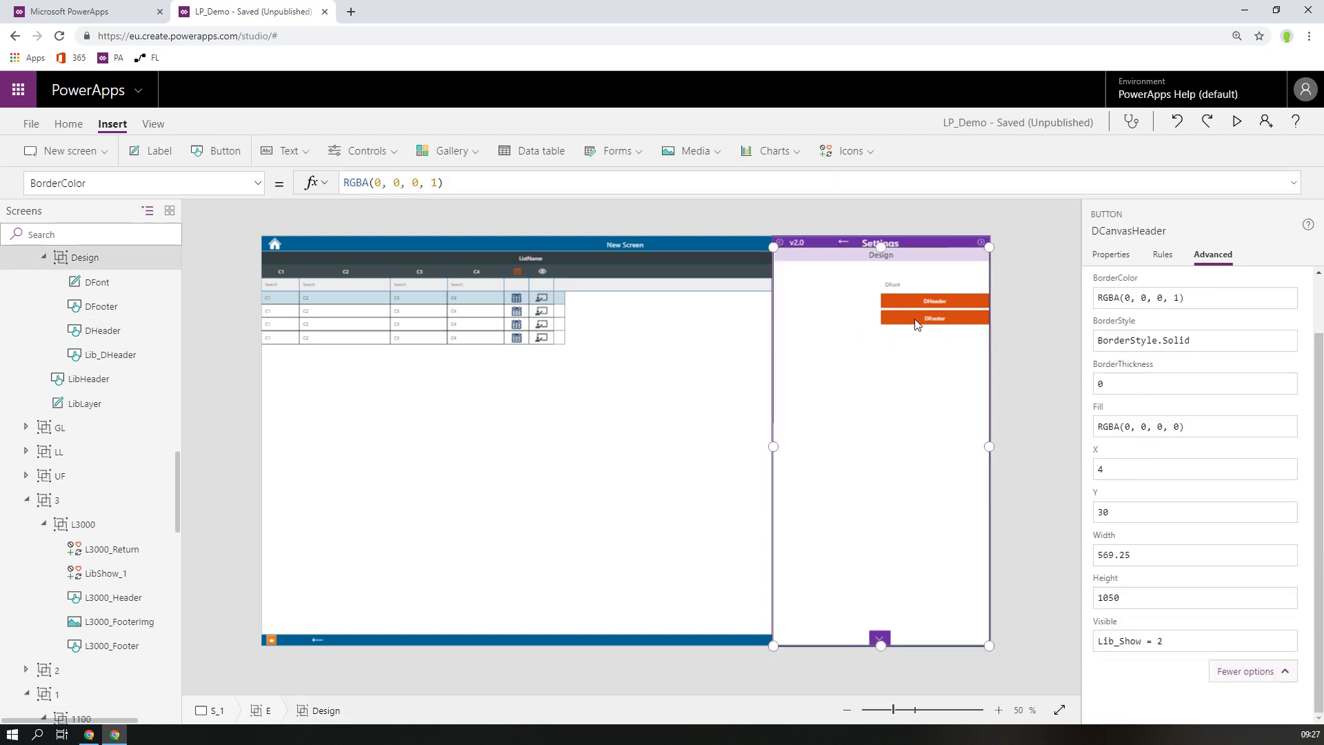
- Delete the DFooter, DHeader and DFont template controls from the Design group
left_click(913, 318)
key("Delete")
key("Delete")
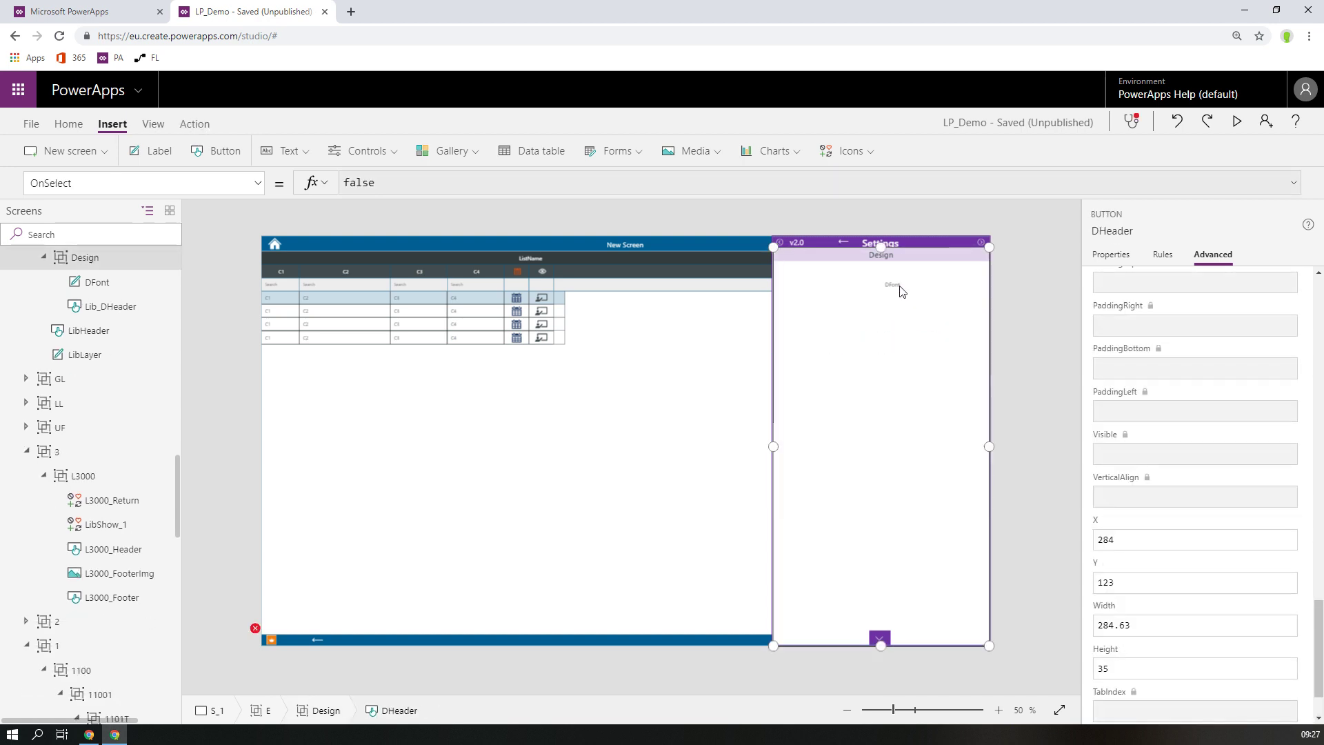
left_click(892, 285)
key("Delete")
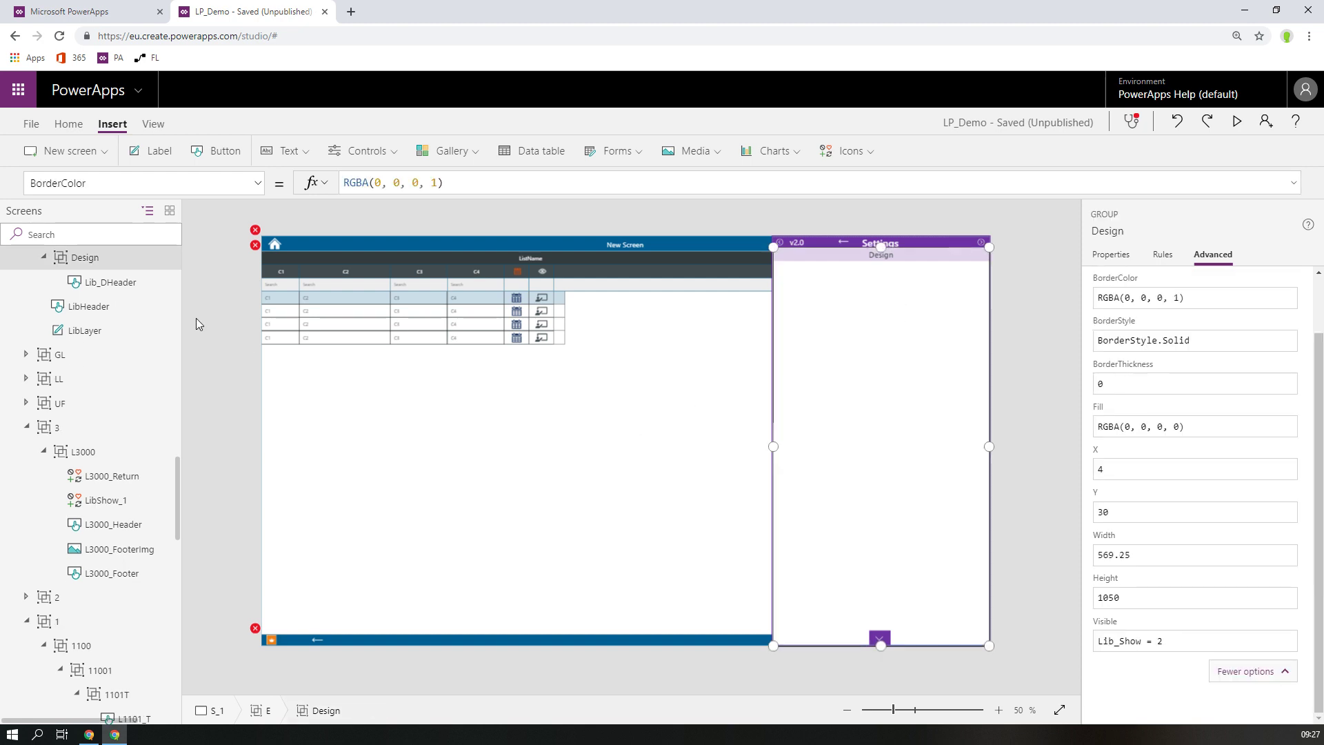
- Delete the remaining Design group with its Lib_DHeader, and collapse the Events group in the control tree
left_click(100, 284)
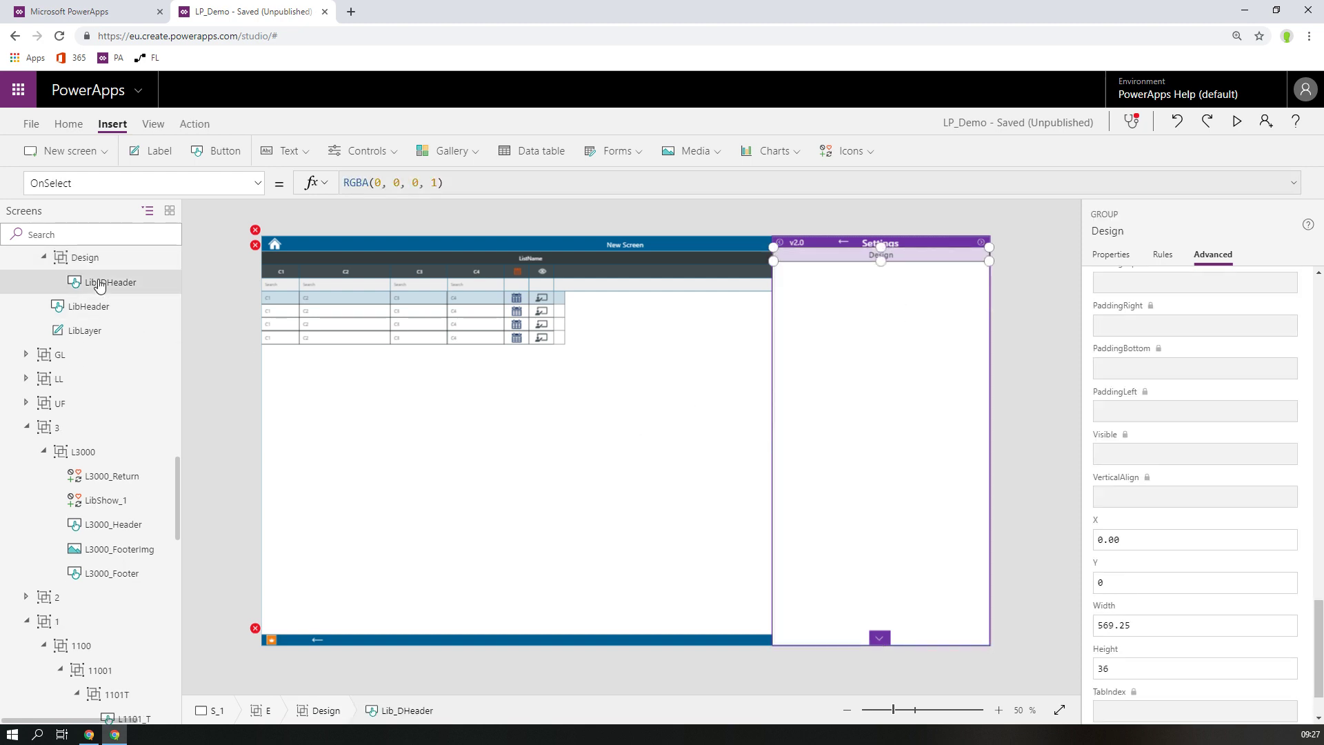
left_click(92, 260)
key("Delete")
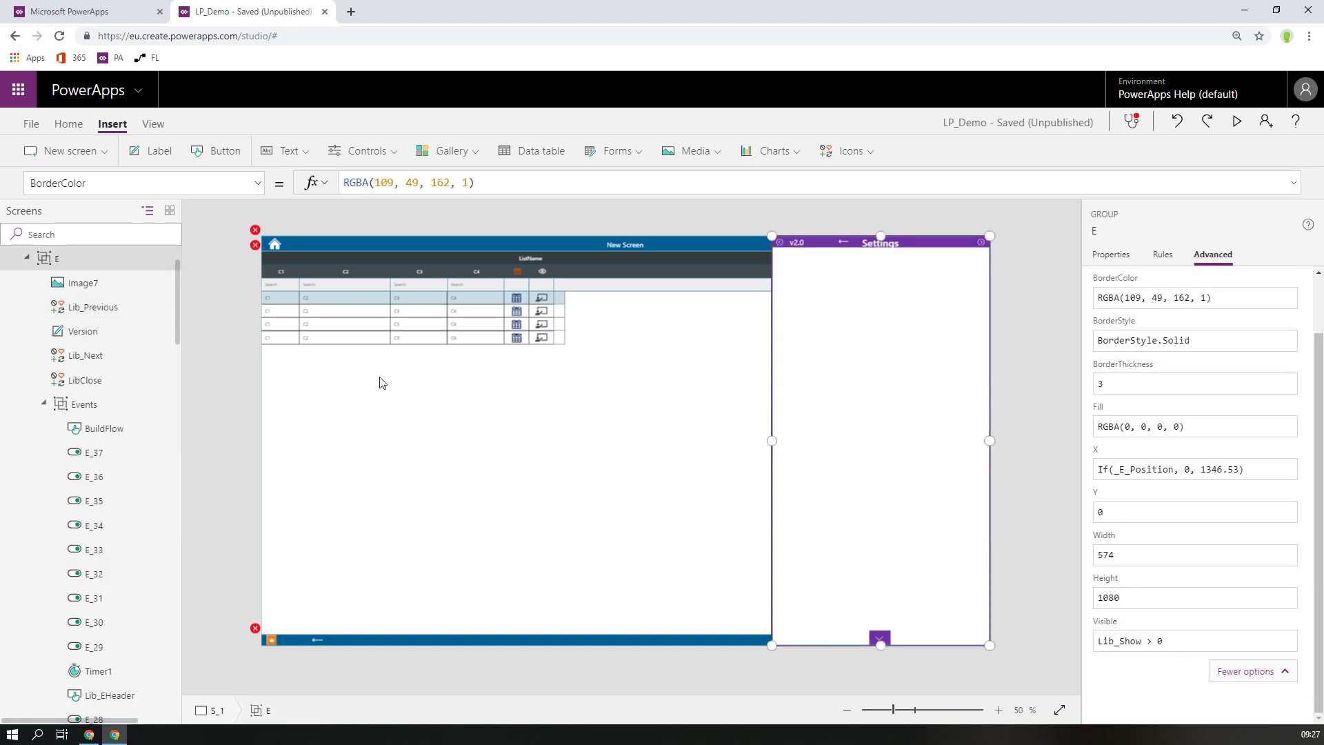
left_click(44, 404)
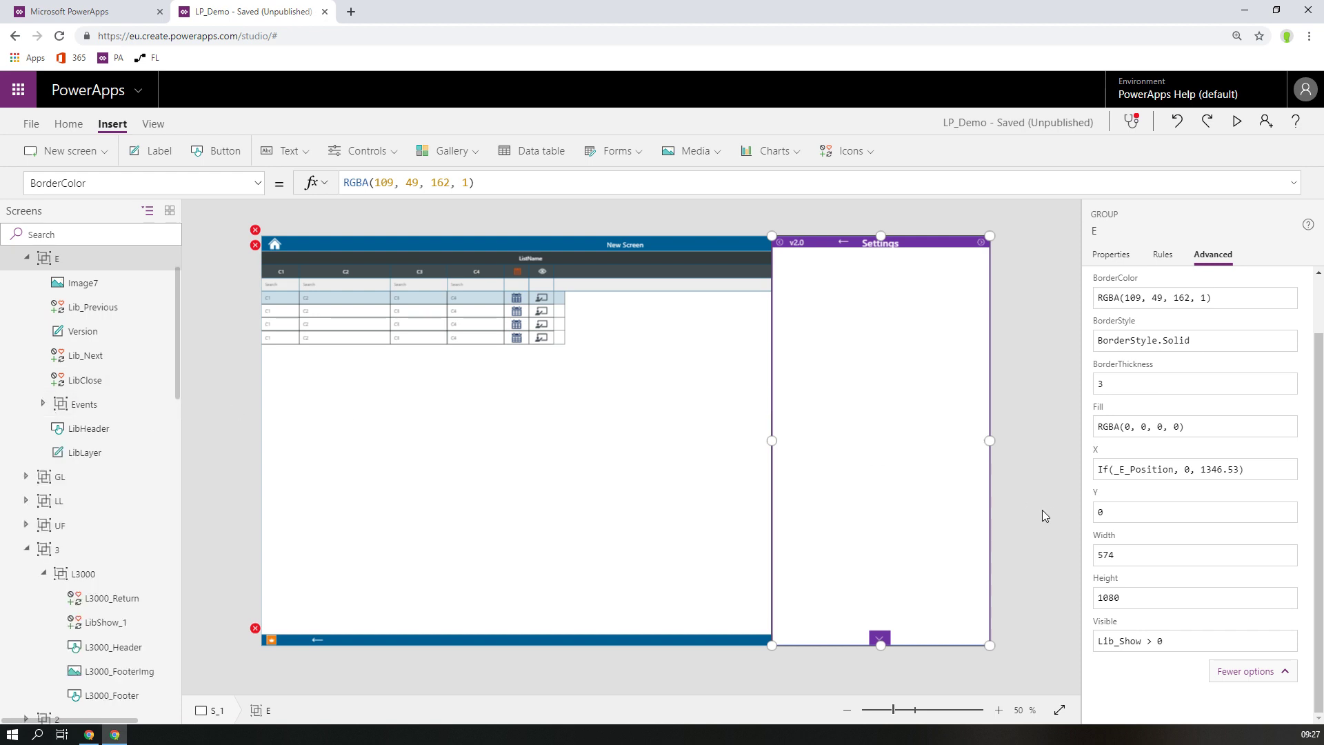
- Move the Settings panel to the opposite side of the app, and set the BorderColor of L3000_Header to Parent.BorderColor
left_click(842, 241, "alt")
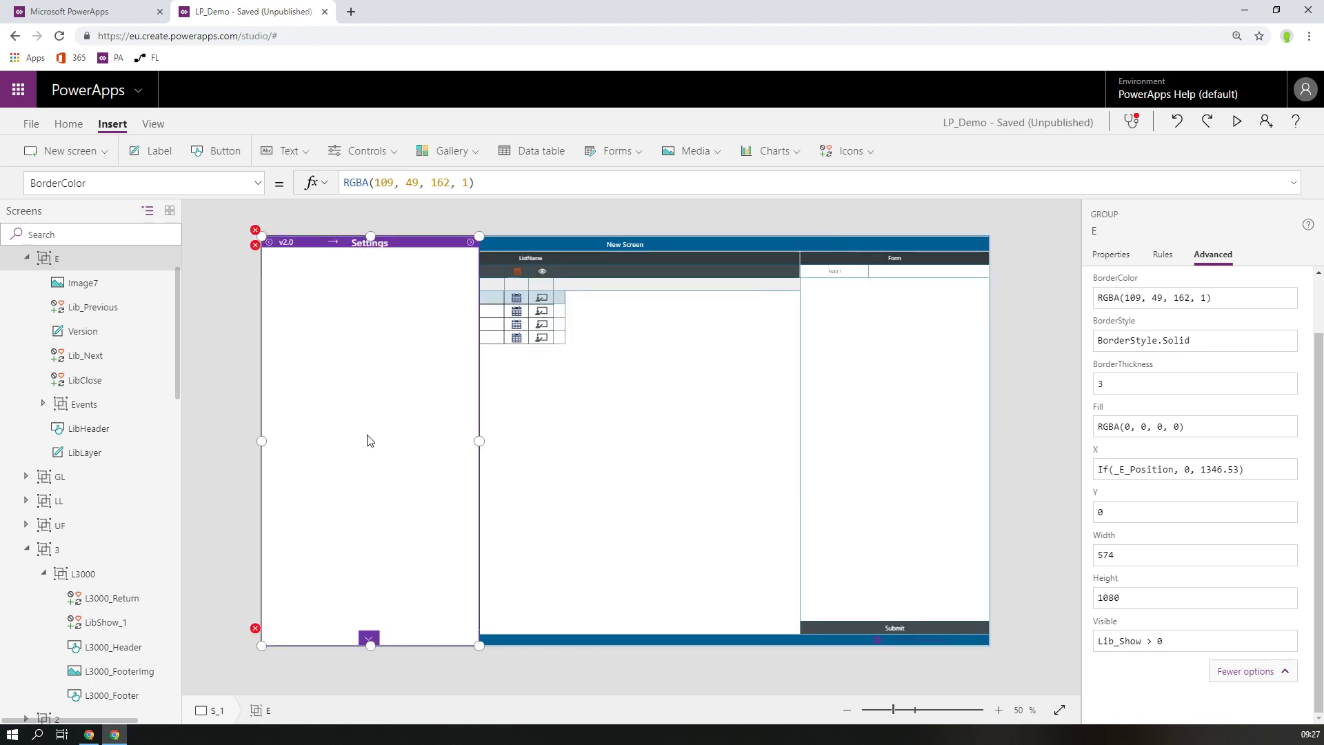
double_click(265, 241)
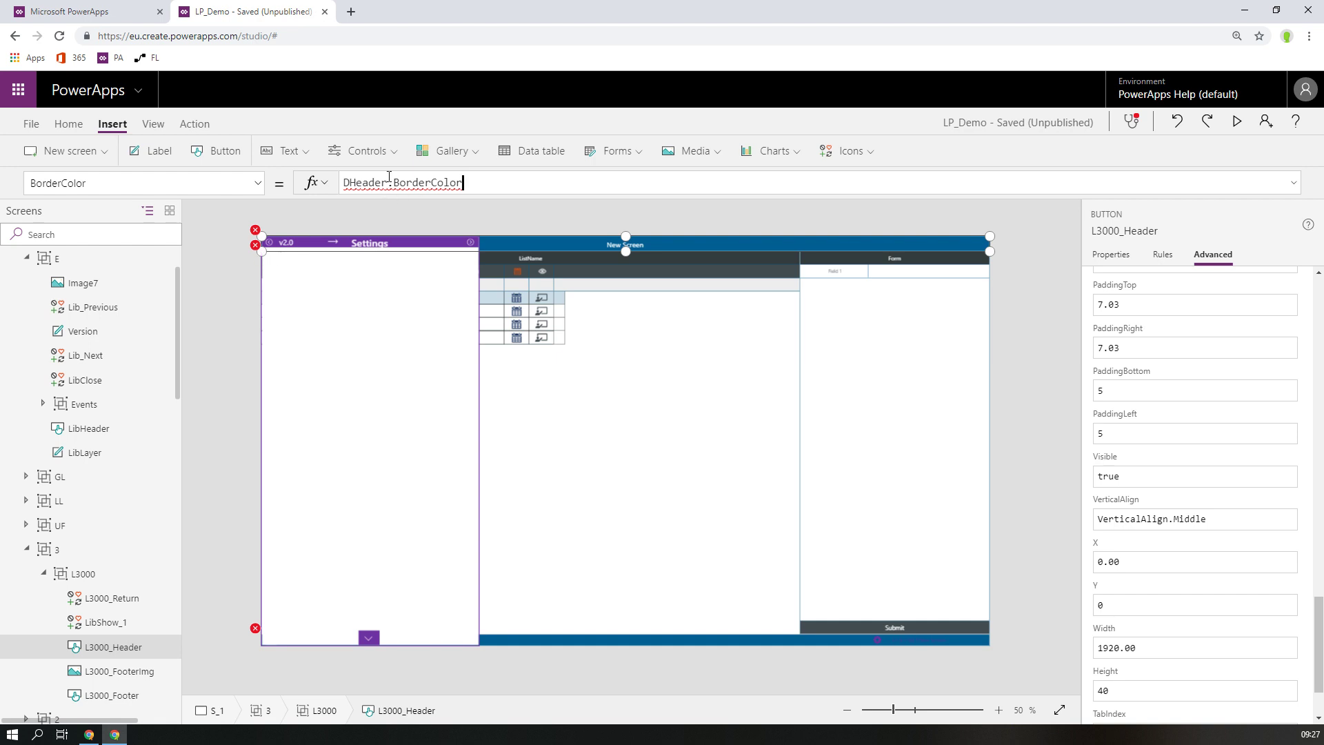
key("ctrl+a")
type("Pa")
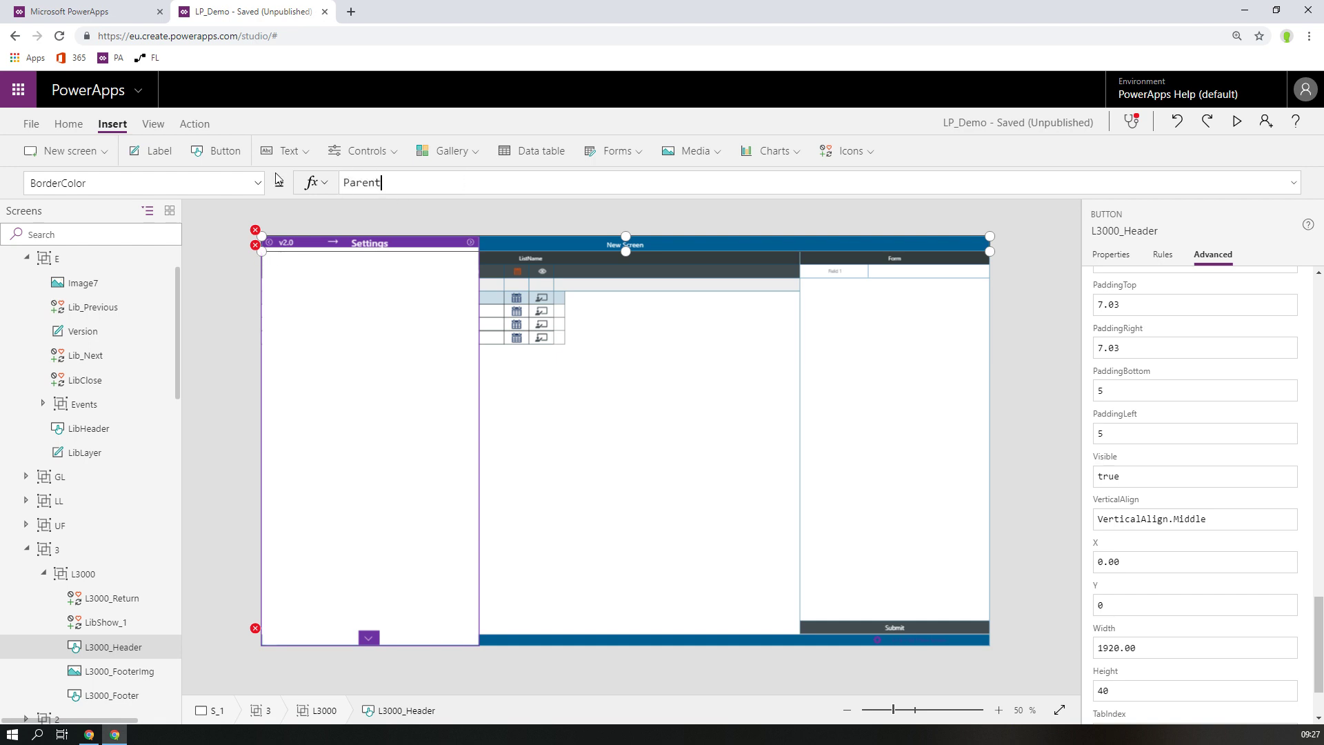
type("rent.Border")
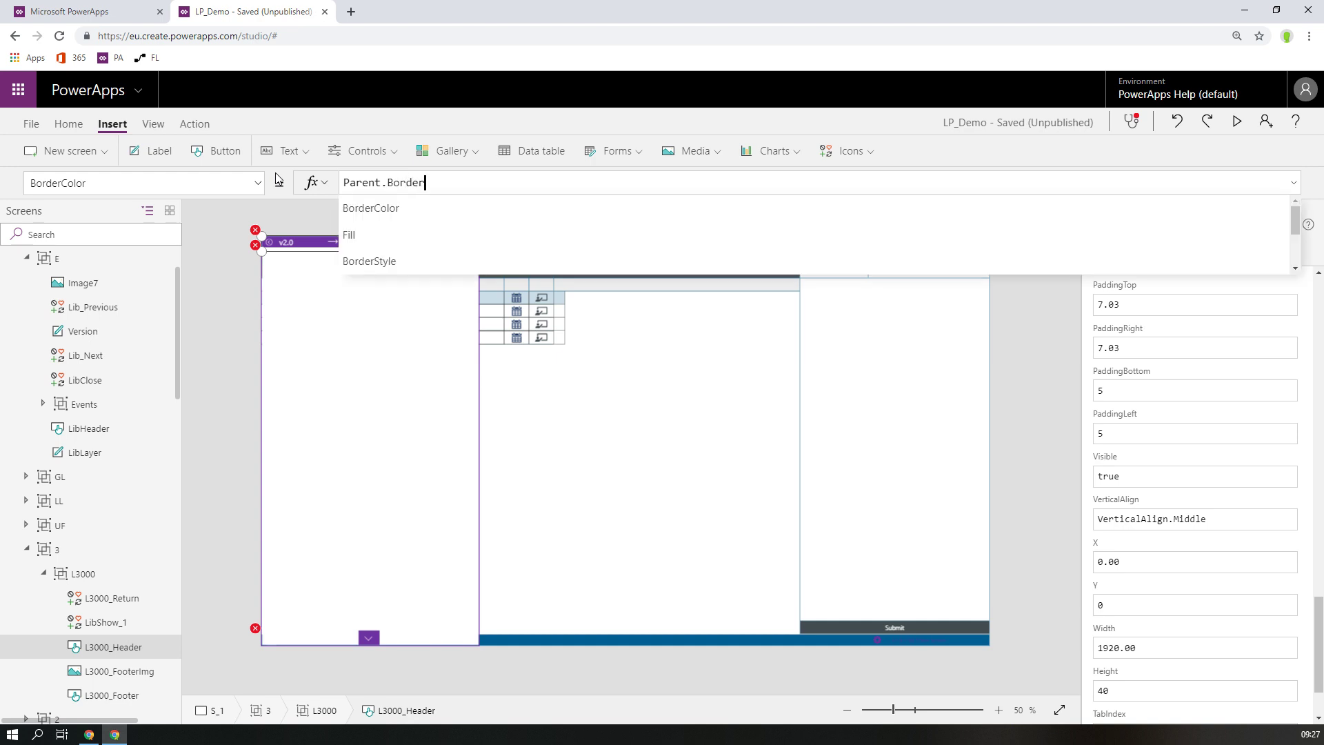
type("Color")
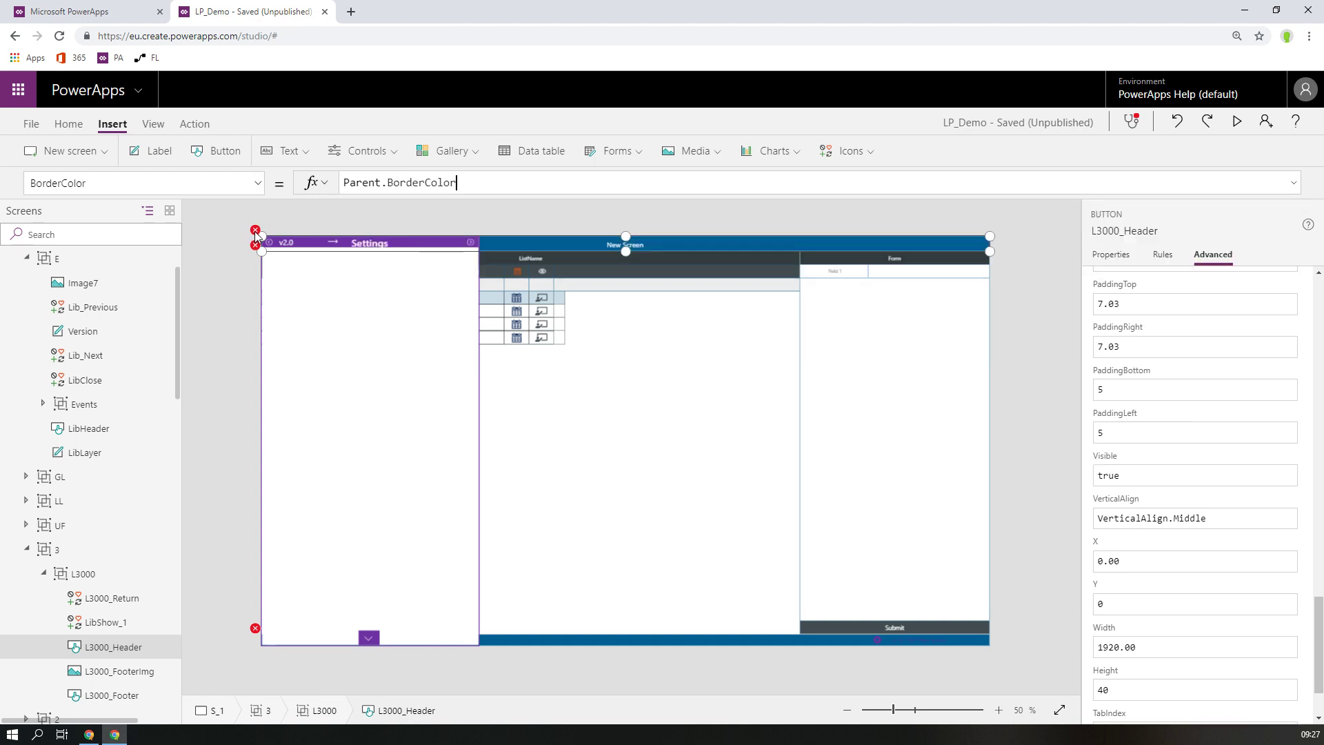
- Set the RadiusTopLeft, RadiusTopRight and RadiusBottomLeft of L3000_Header to 0
key("ctrl+a")
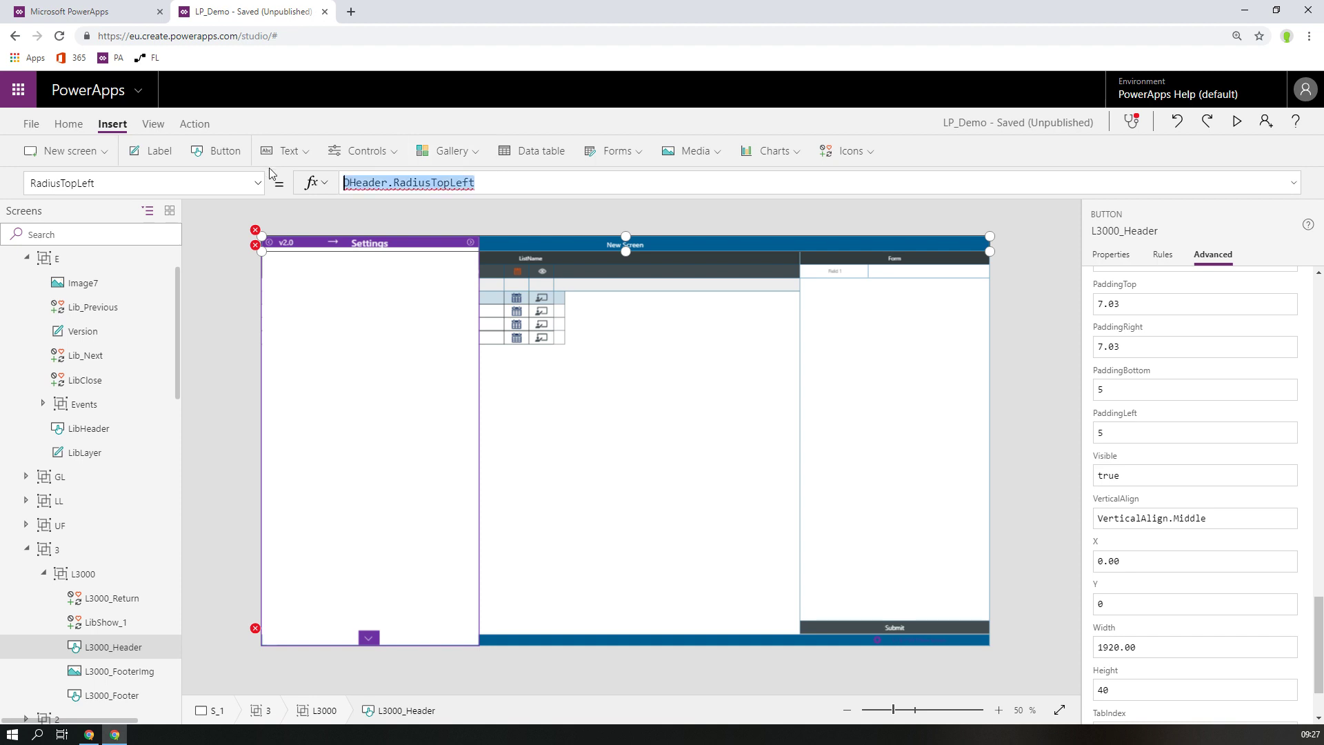
type("0")
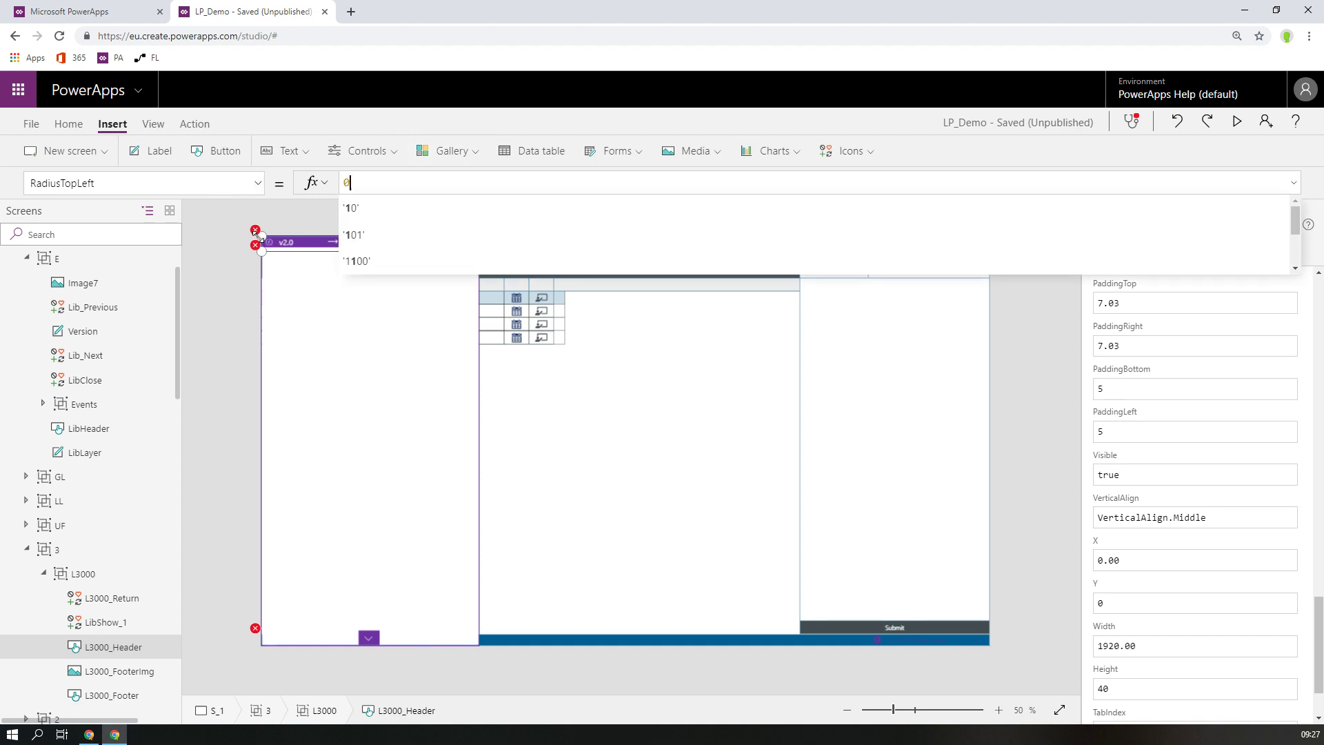
key("shift+Tab")
key("Down")
key("ctrl+a")
type("0")
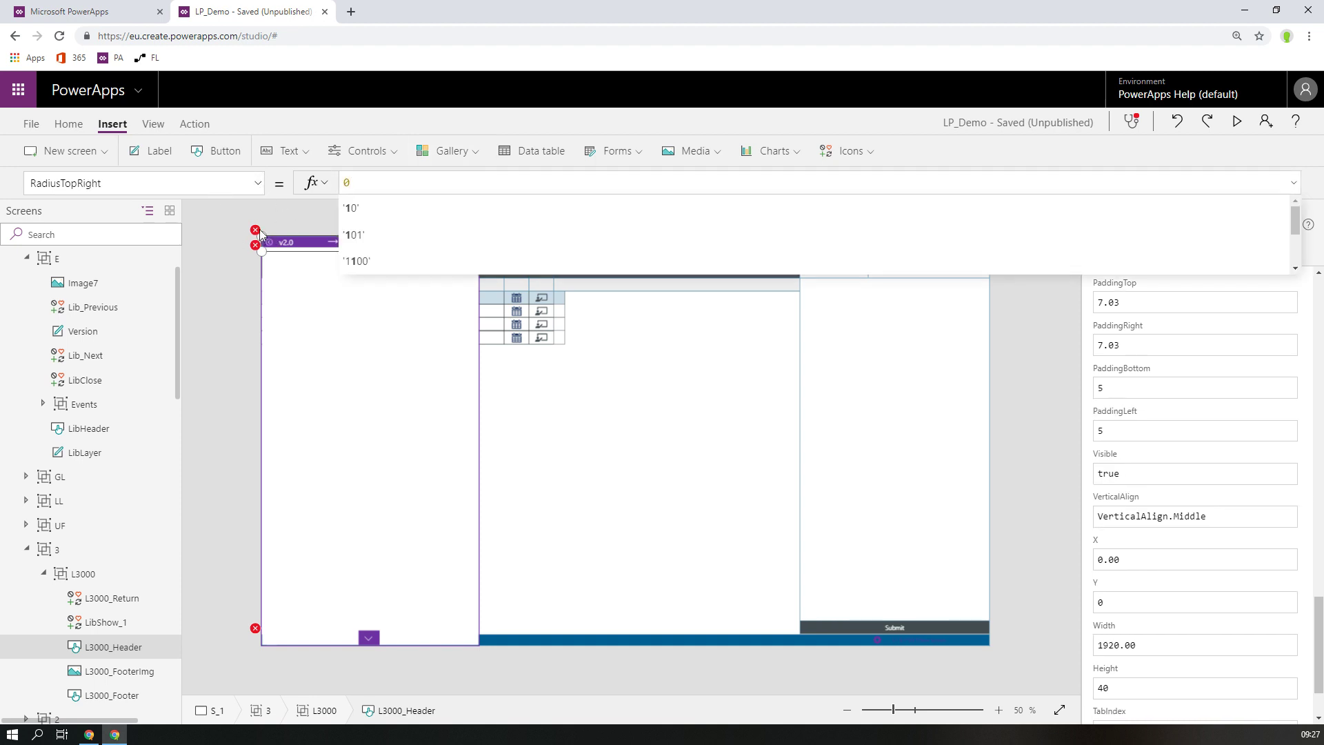
key("shift+Tab")
key("Down")
left_click_drag(495, 182, 321, 184)
type("0")
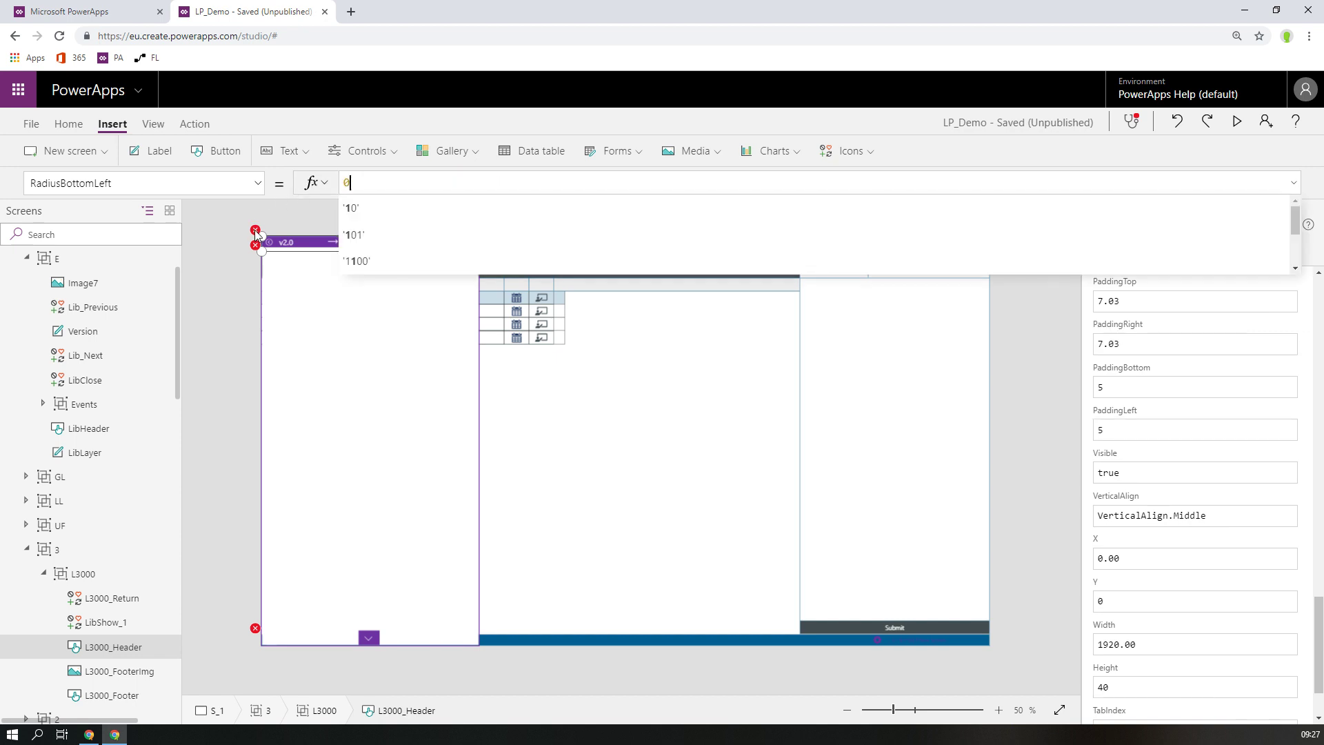
- Set the RadiusBottomRight of L3000_Header to 0
key("shift+Tab")
key("Down")
left_click_drag(499, 183, 324, 192)
type("0")
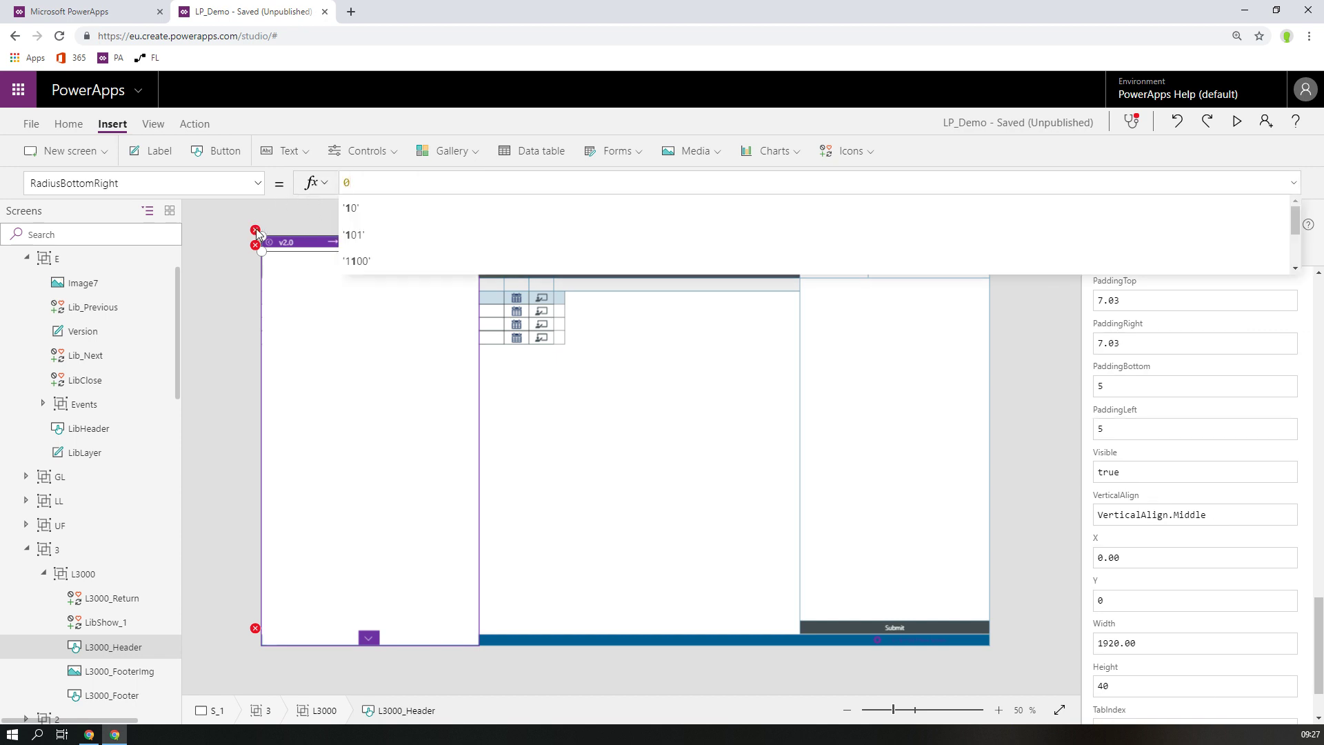
- Replace the broken DisabledBorderColor reference of L3000_Header with Parent.BorderColor
key("shift+Tab")
key("Down")
left_click_drag(538, 185, 315, 192)
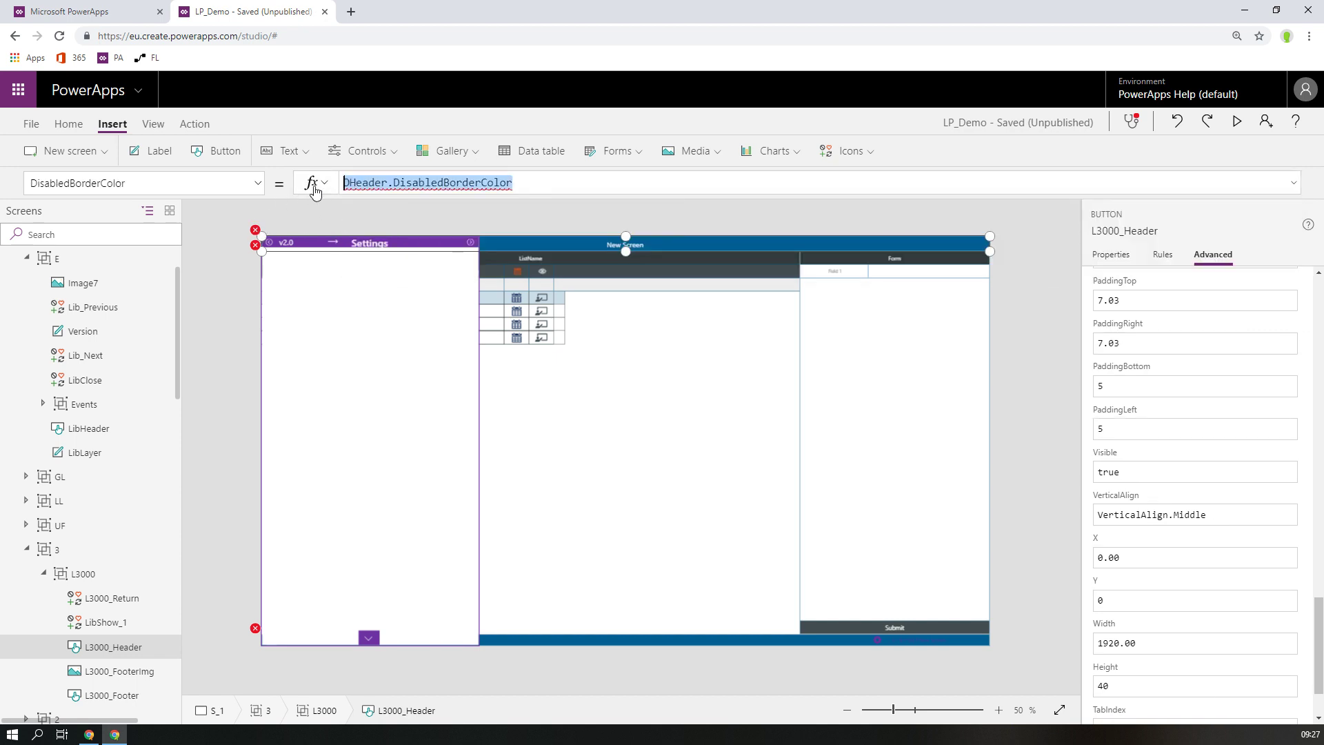
type("Parent")
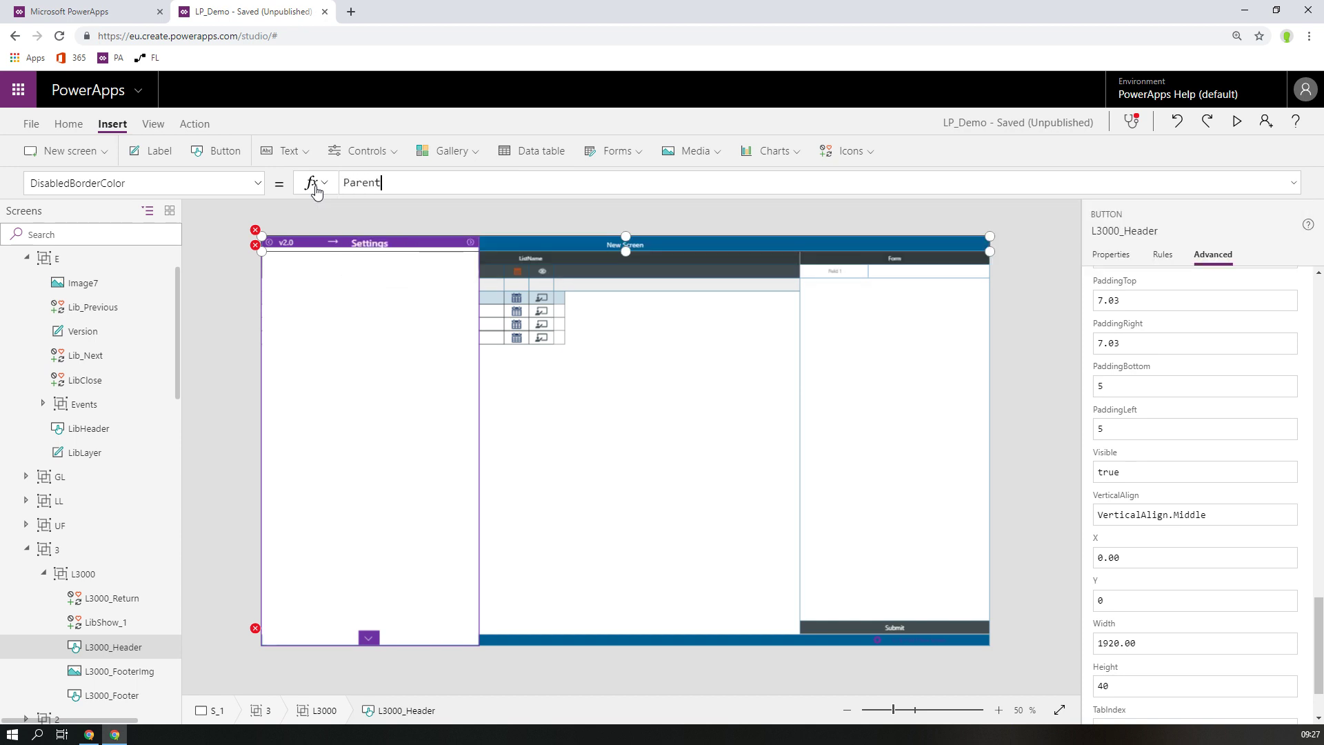
type(".Dis")
key("ctrl+shift+Left")
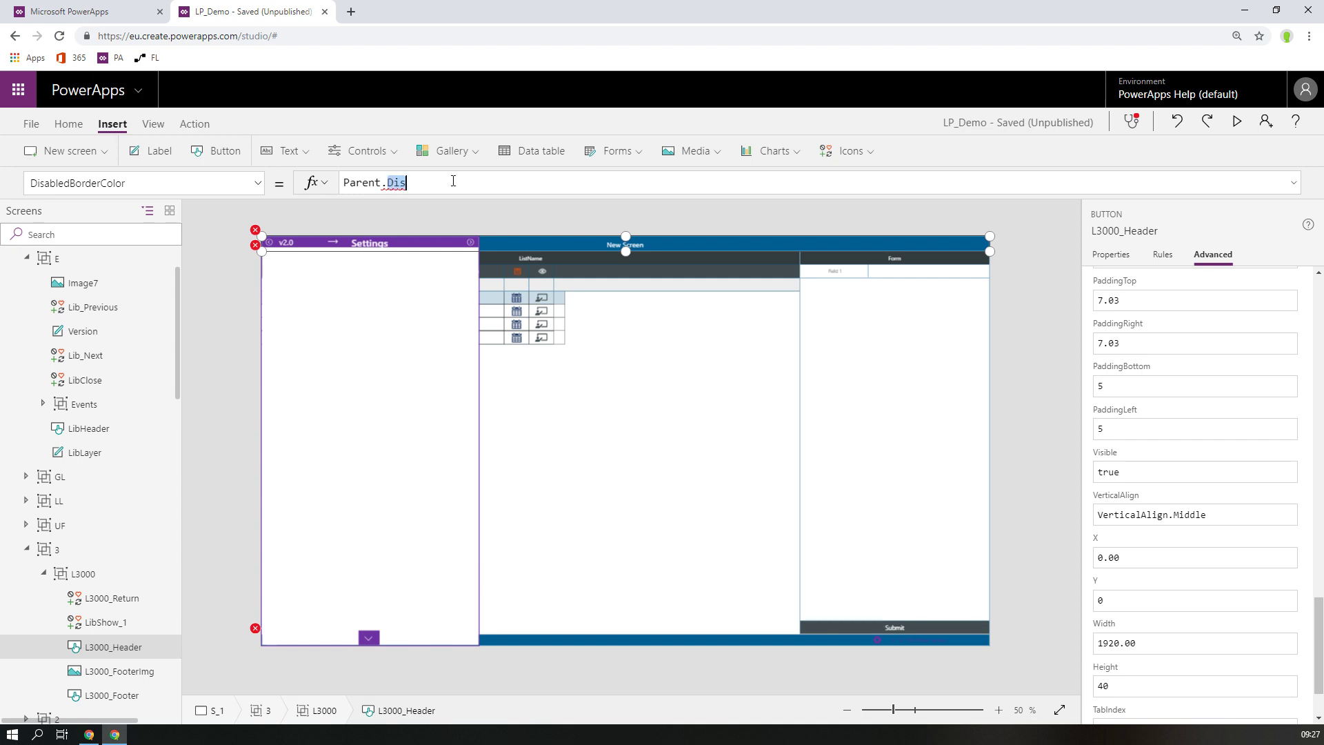
type("Border")
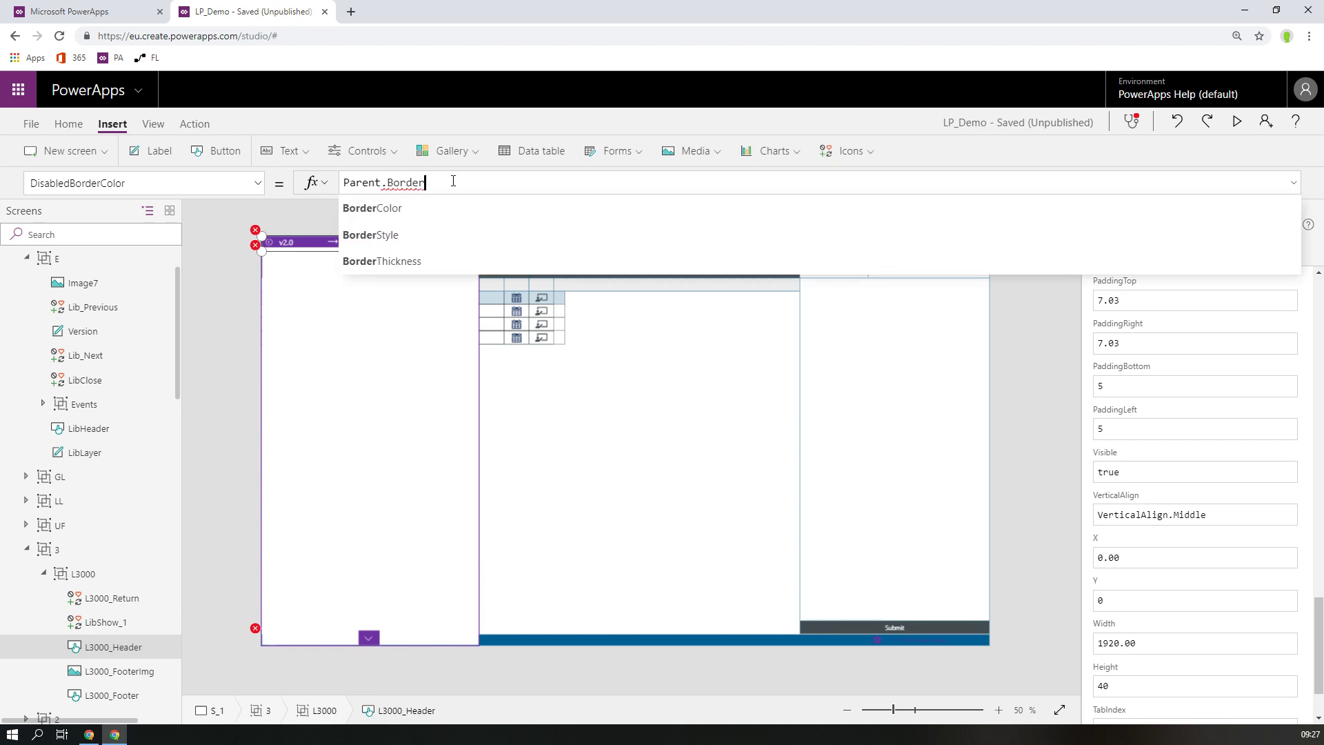
left_click(420, 208)
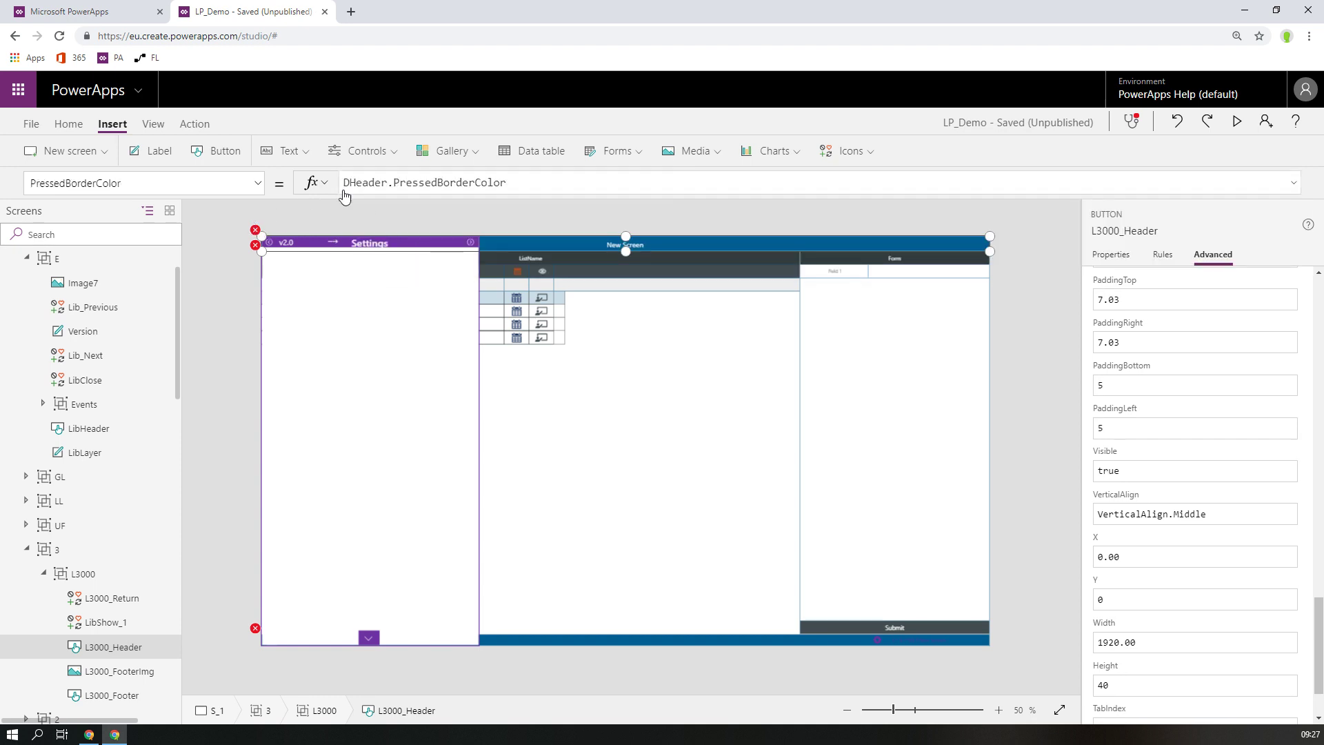
- Set the PressedBorderColor and HoverBorderColor of L3000_Header to Parent.BorderColor
left_click_drag(529, 178, 297, 196)
type("Pa")
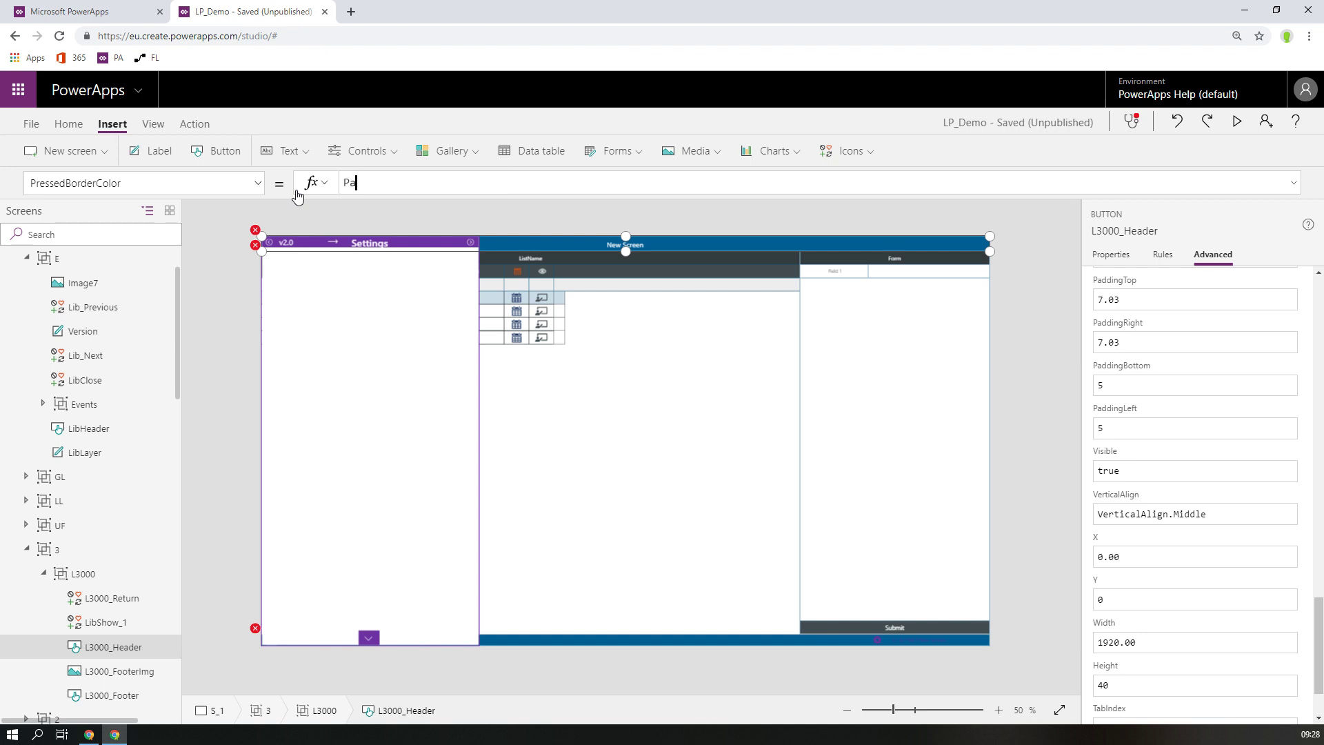
type("rent.Border")
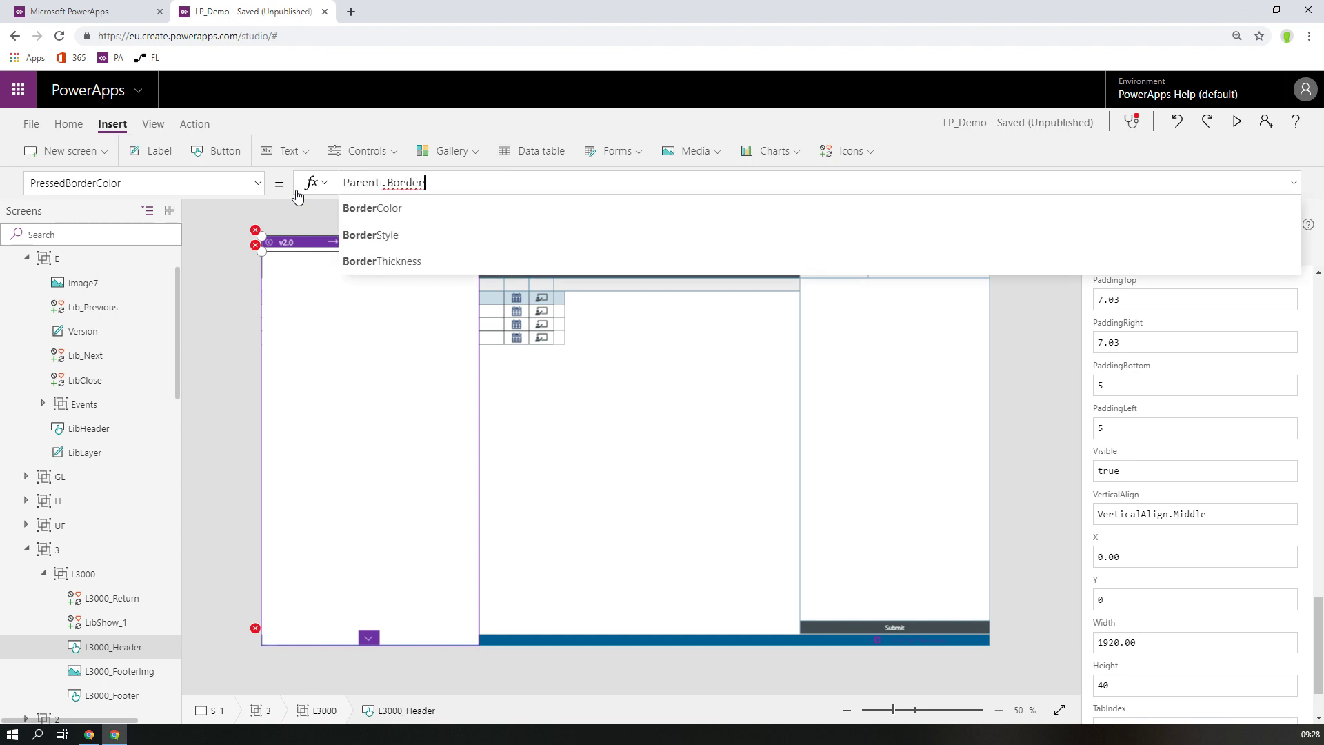
key("Tab")
left_click(259, 233)
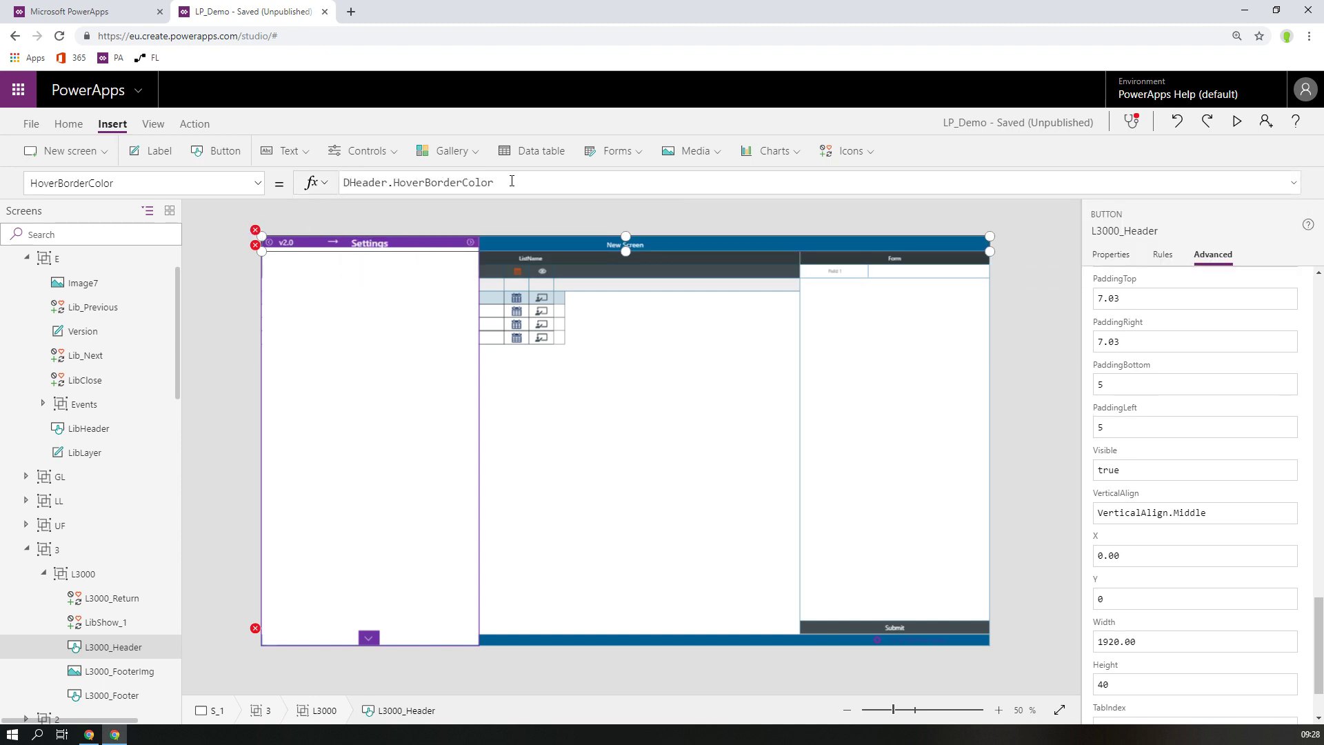
left_click_drag(511, 181, 333, 191)
type("Parent")
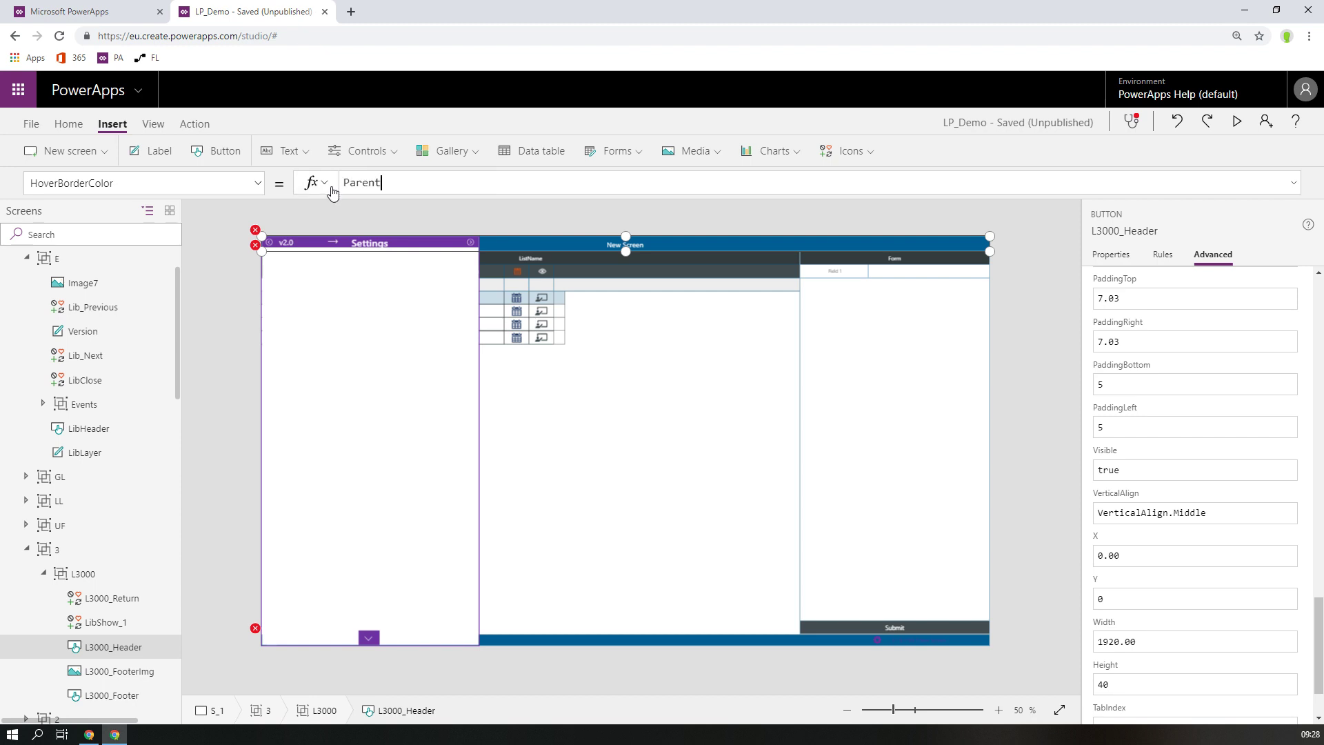
type(".Border")
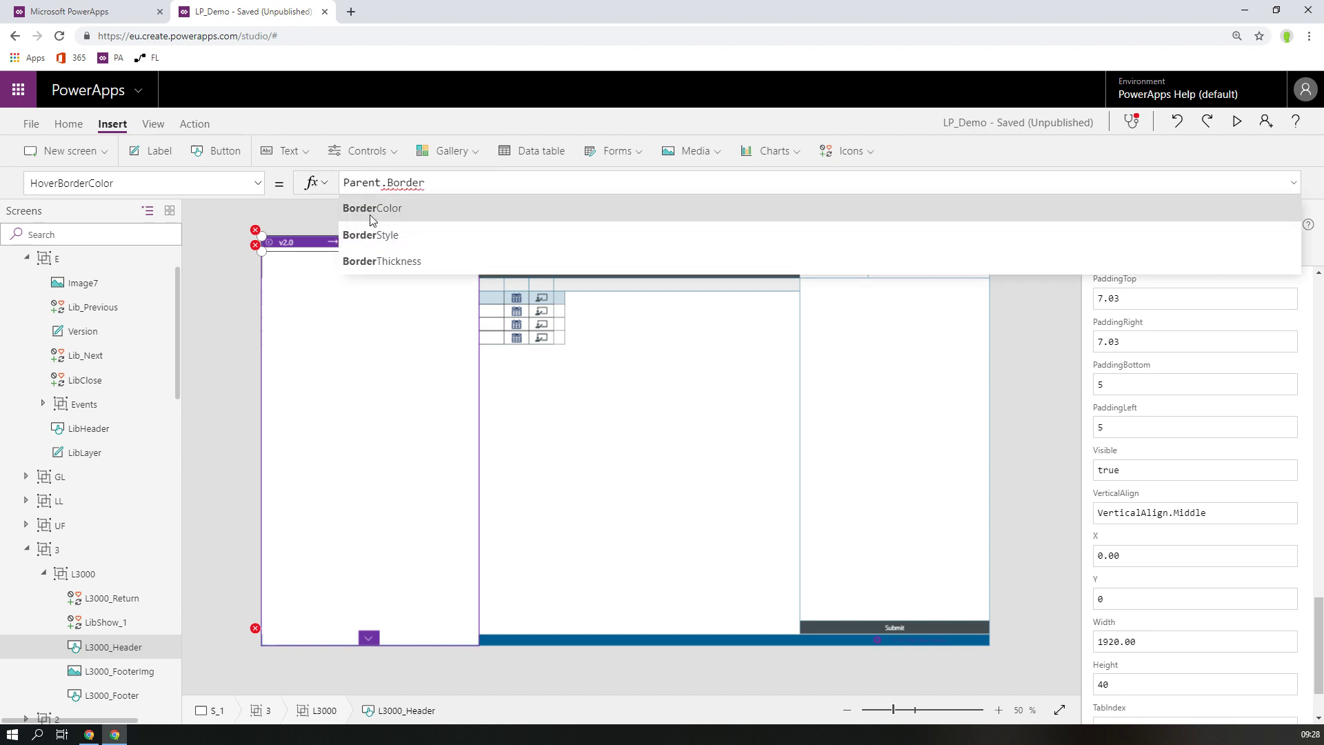
key("Tab")
- Set the BorderStyle of L3000_Header to Parent.BorderStyle and its BorderThickness to Parent.BorderThickness
left_click(255, 230)
left_click_drag(465, 183, 321, 187)
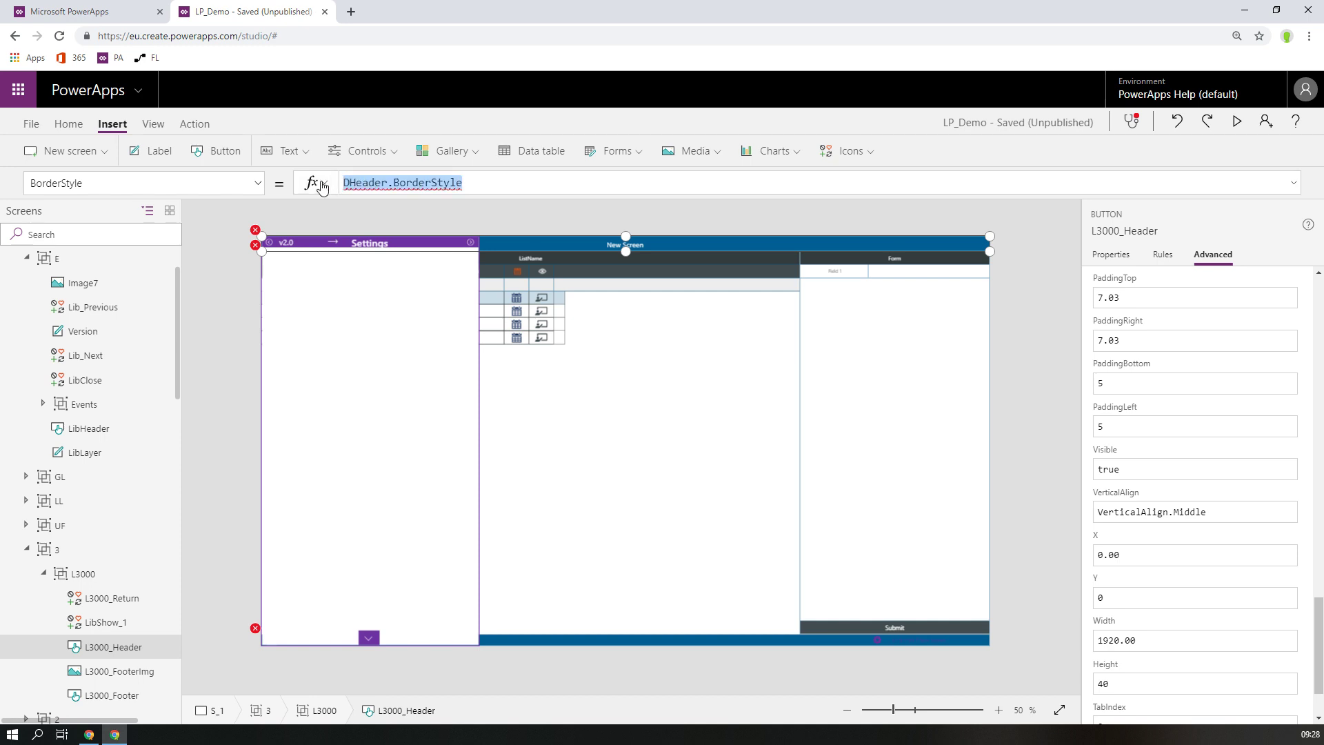
type("Parent.Border")
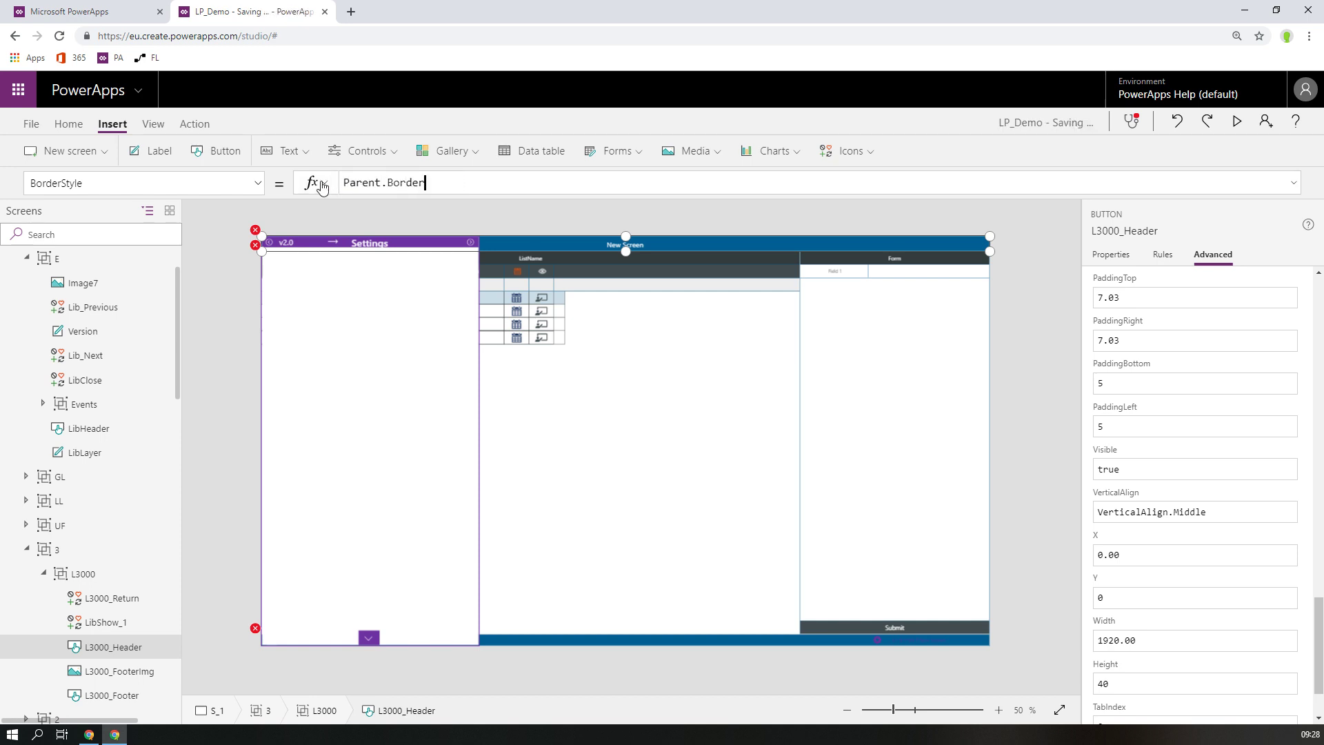
left_click(369, 204)
left_click(255, 230)
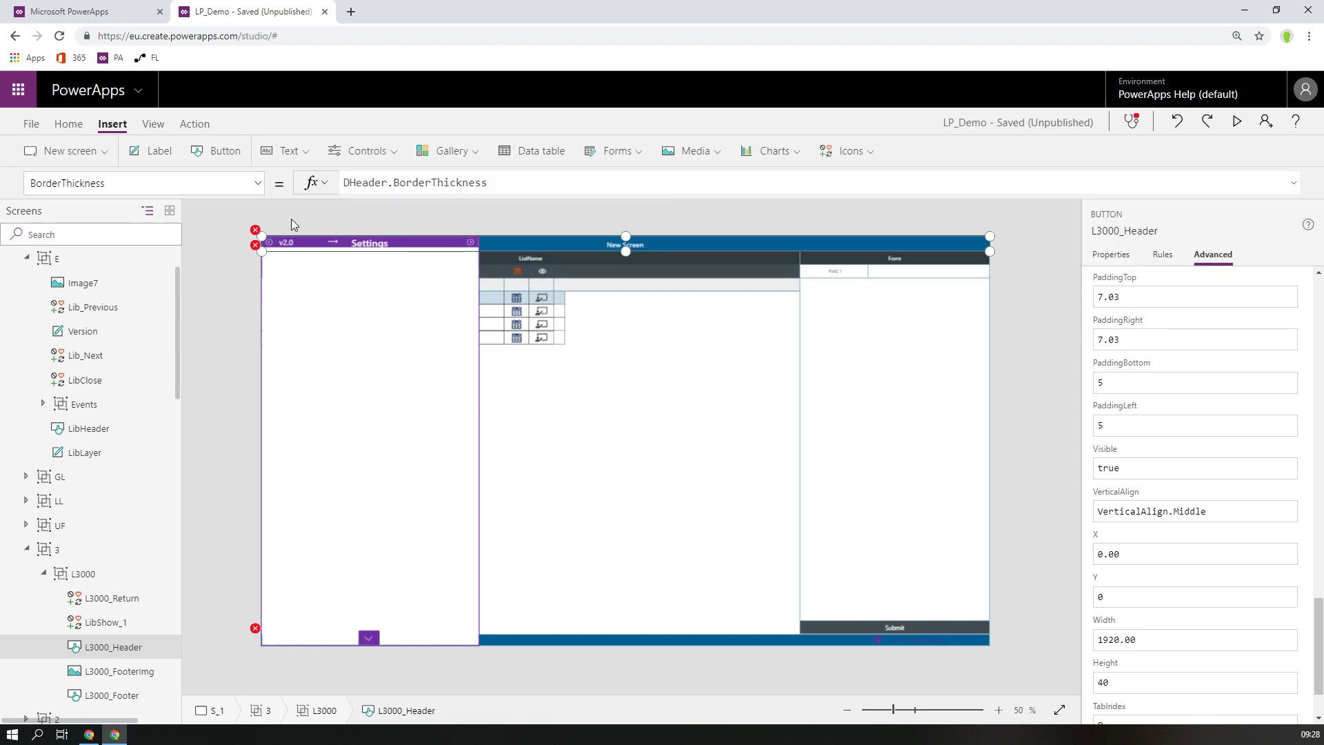
left_click_drag(487, 182, 253, 193)
type("P")
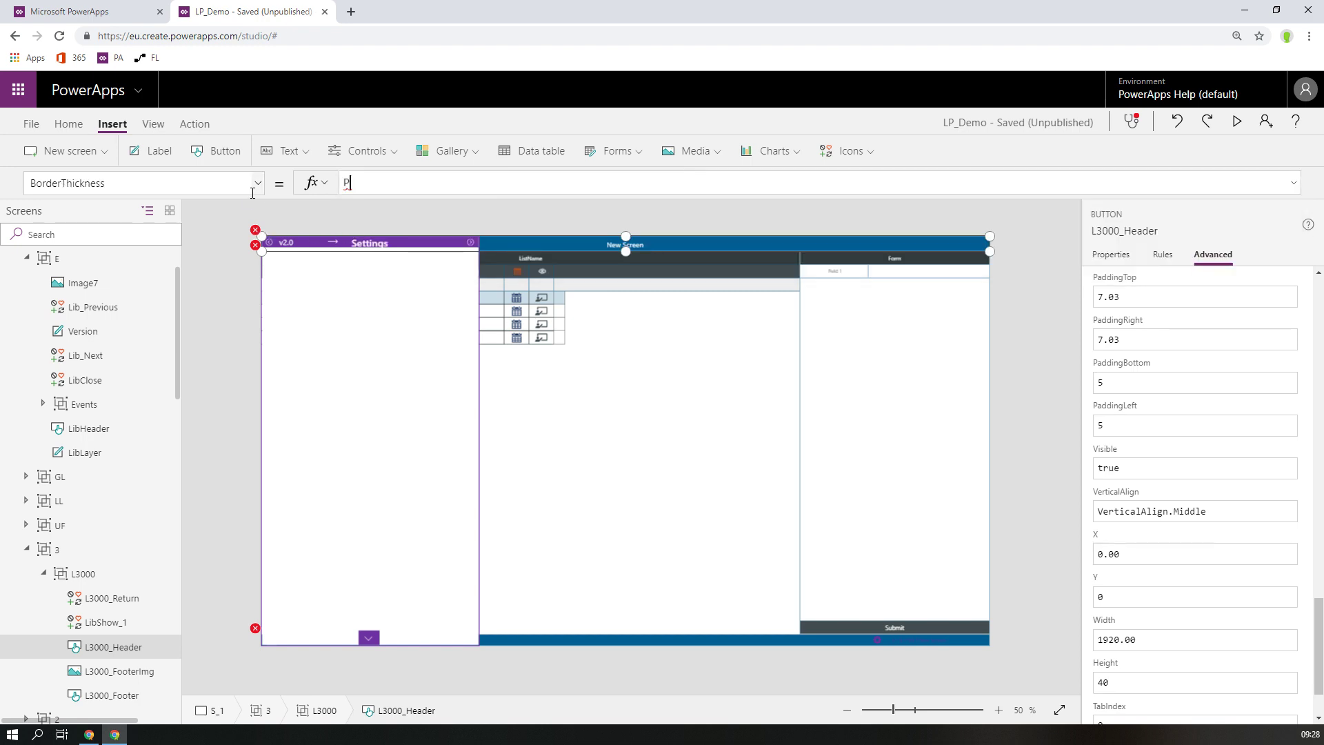
type("arent.Bor")
left_click(350, 219)
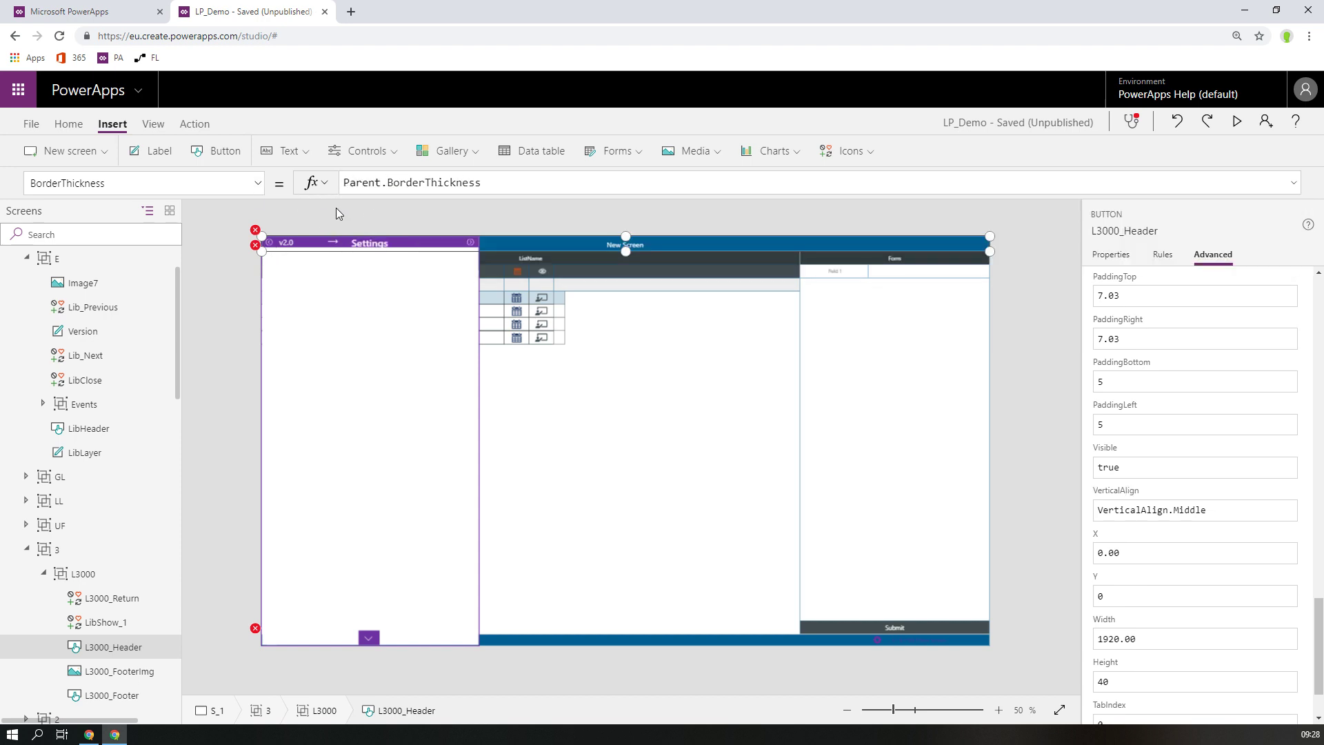
- Replace the broken FocusedBorderColor reference of L3000_Header with Parent.BorderColor
key("ctrl+a")
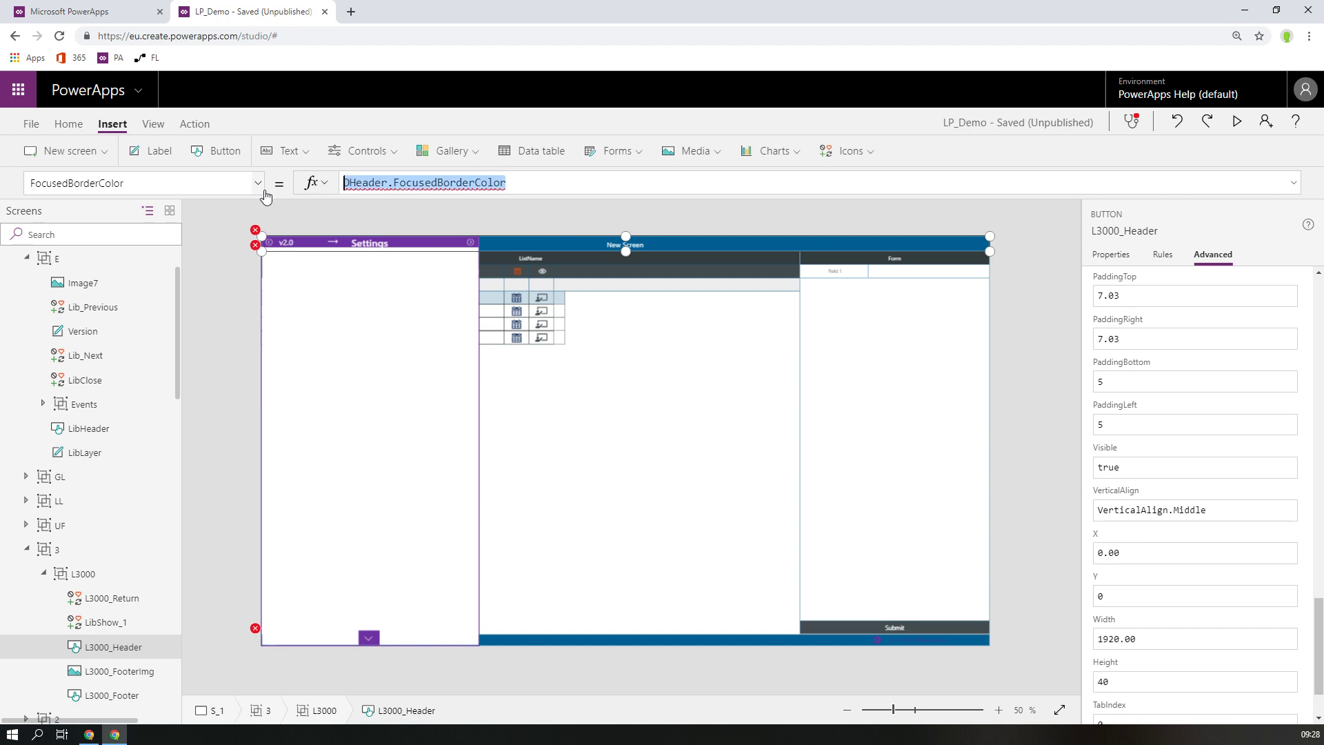
key("BackSpace")
type("Parent.Bord")
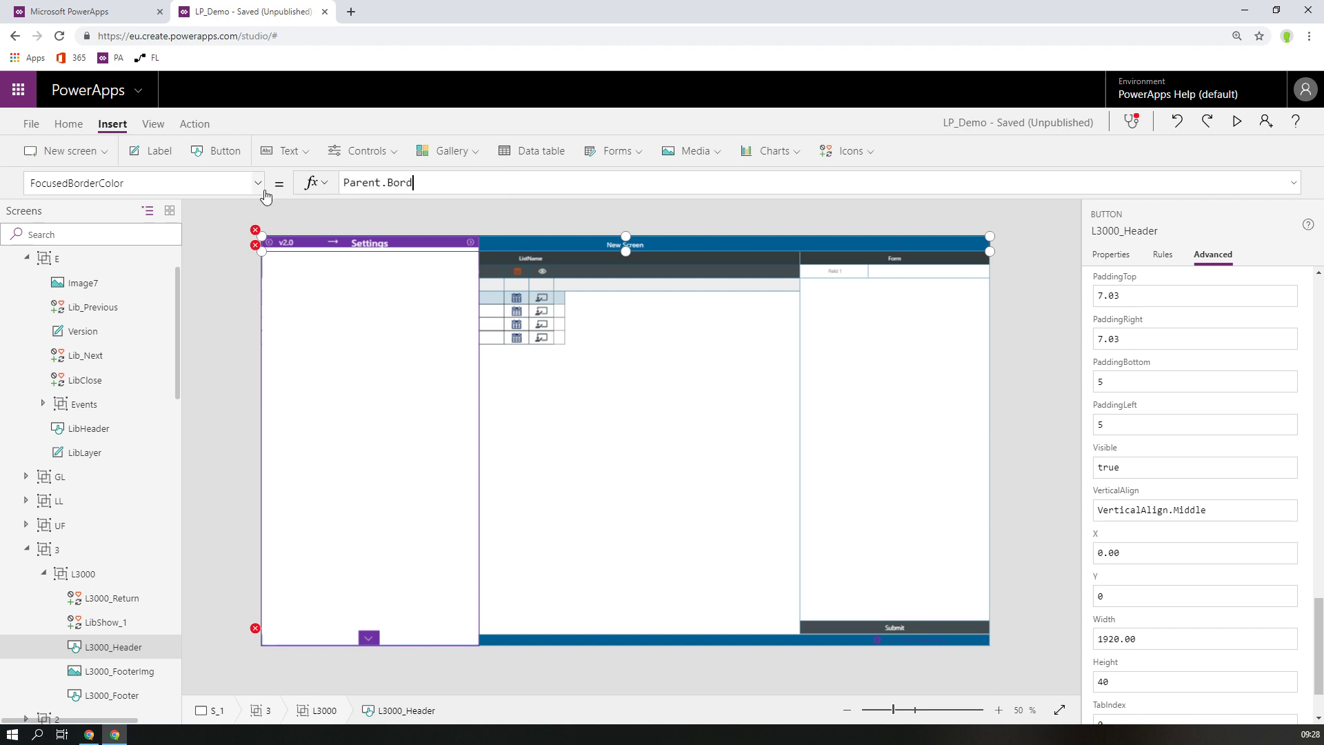
type("er")
left_click(404, 211)
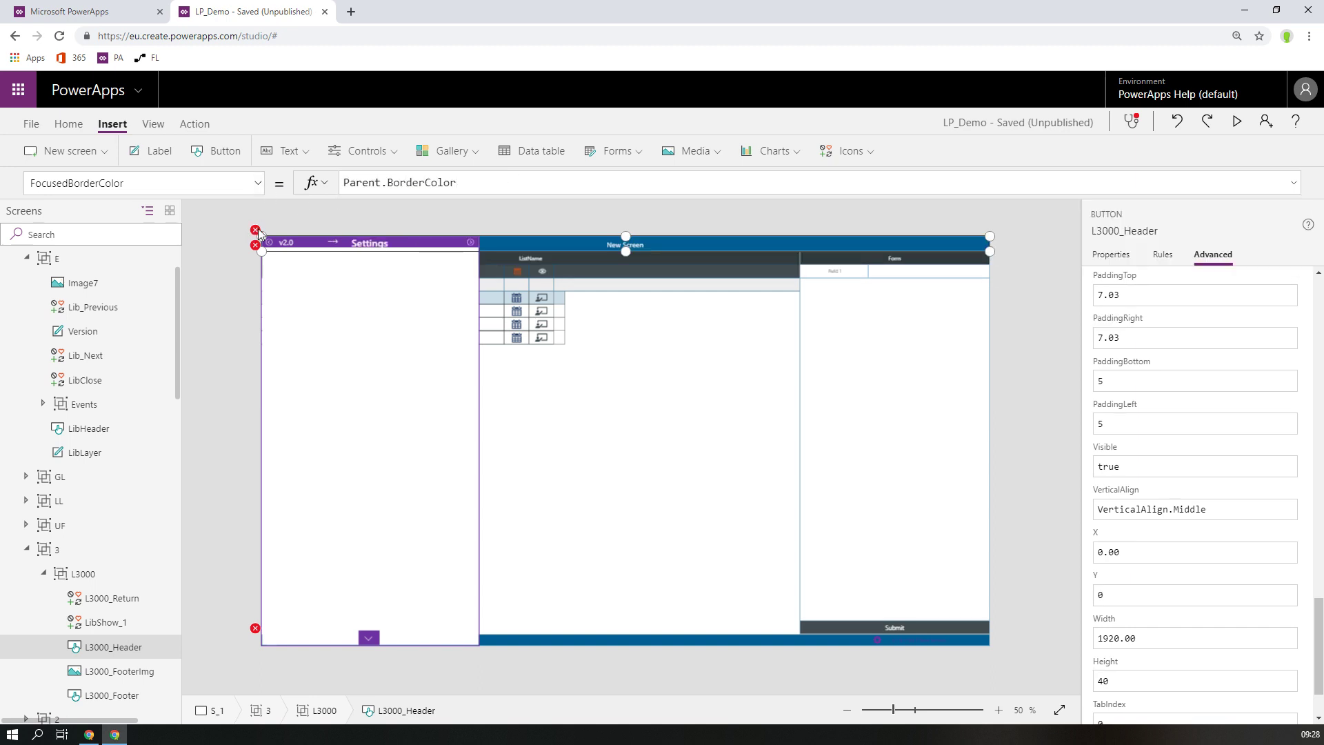
- Set the FocusedBorderThickness of L3000_Header to Parent.BorderThickness and open its broken Color formula
left_click_drag(532, 183, 320, 193)
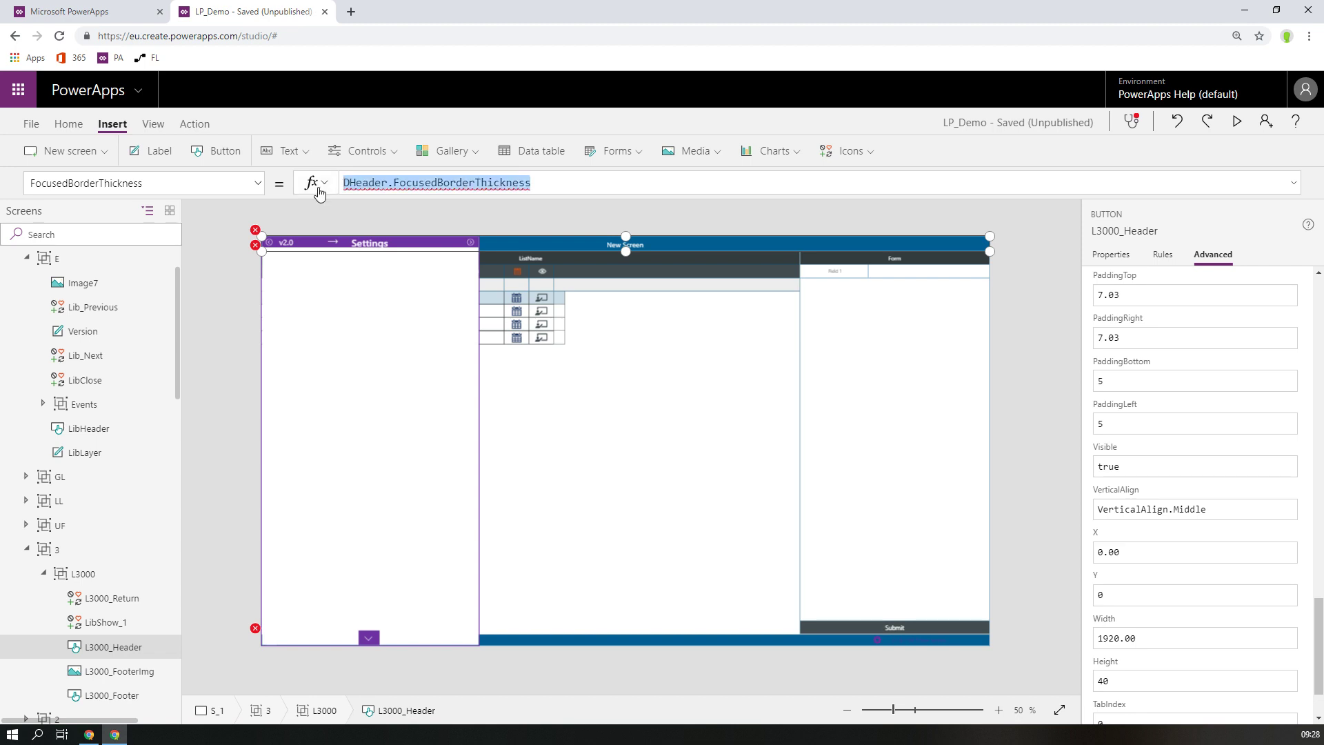
type("Parent.")
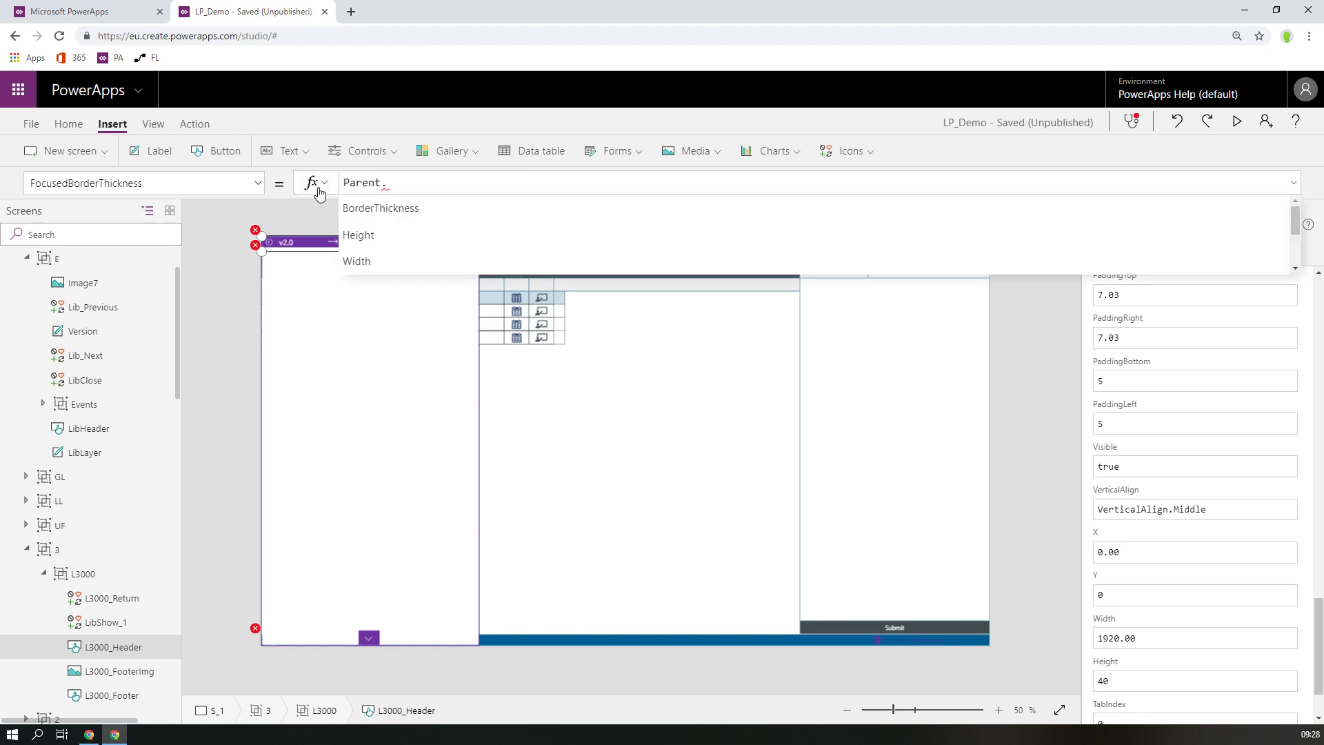
type("Border")
key("Tab")
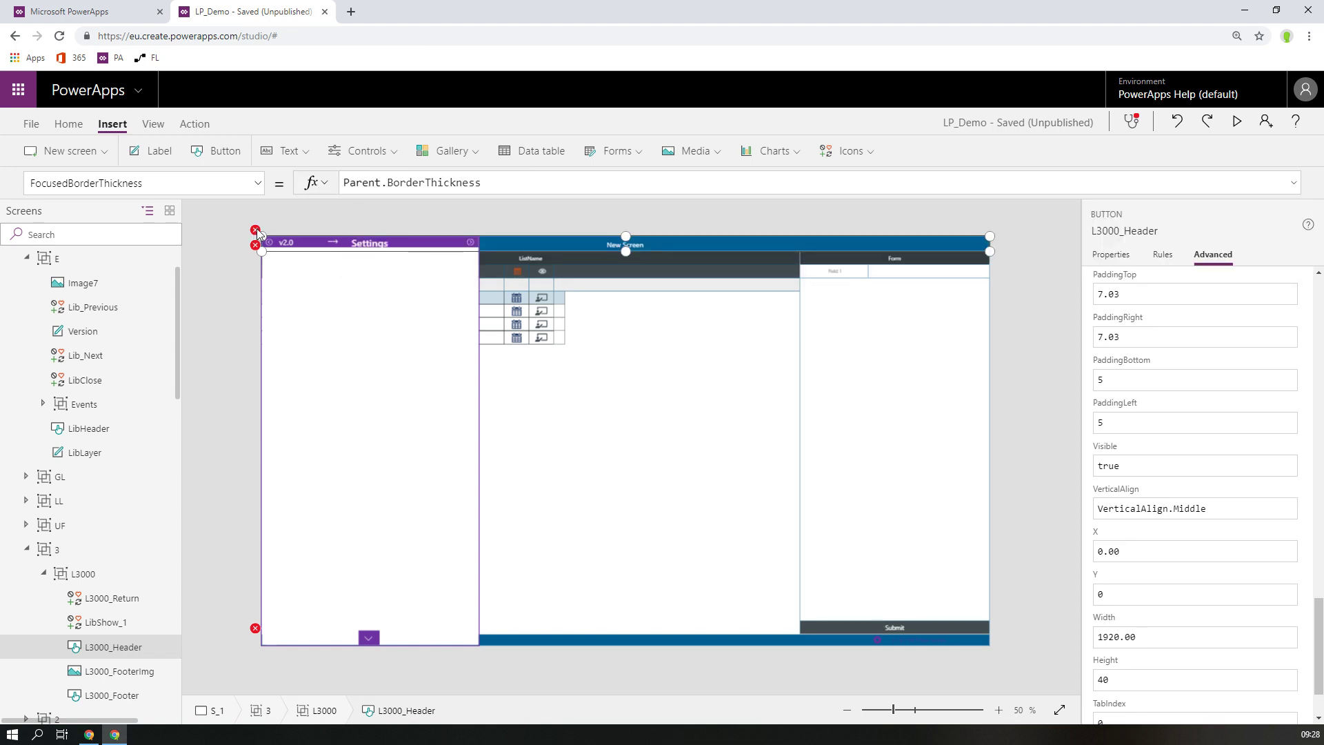
left_click_drag(431, 184, 313, 188)
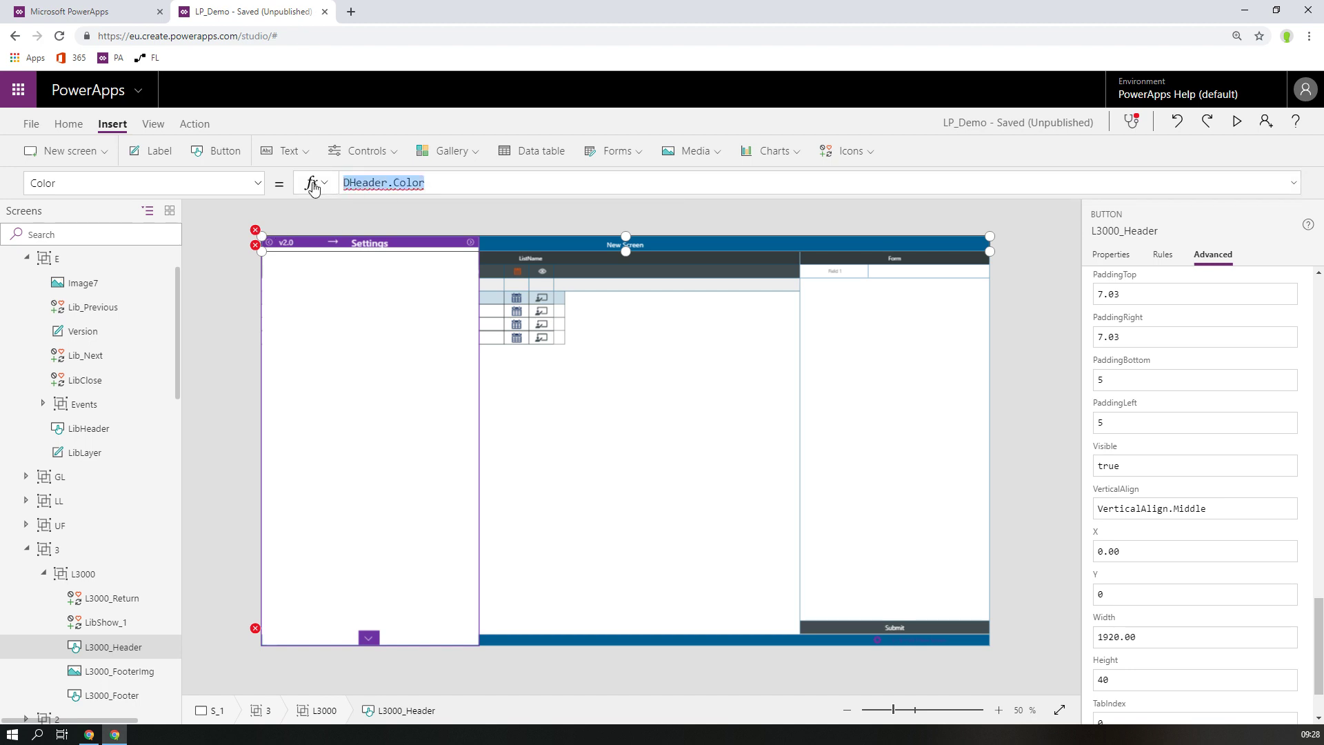
left_click(131, 652)
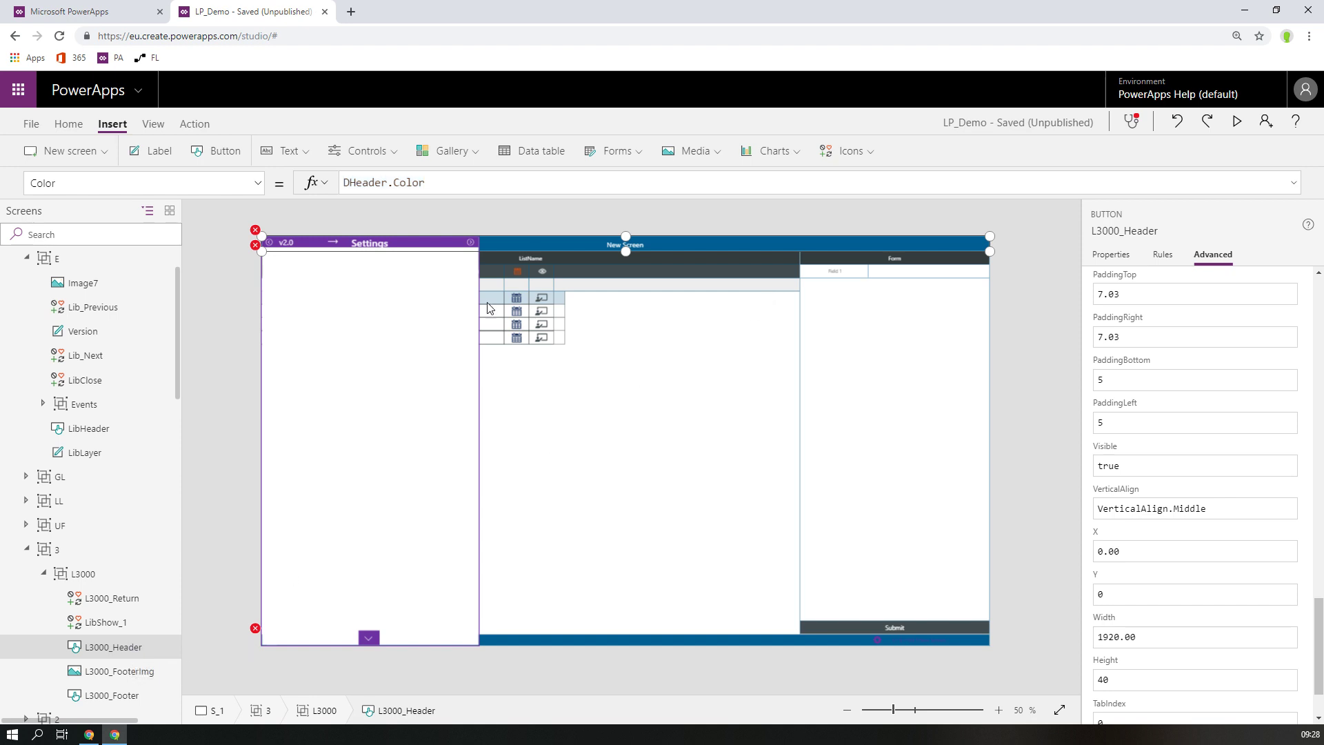
- Replace DHeader.Fill in the Fill formula of the LL group so it reads ColorFade(DAppTitleFill,0.2)
left_click(256, 252)
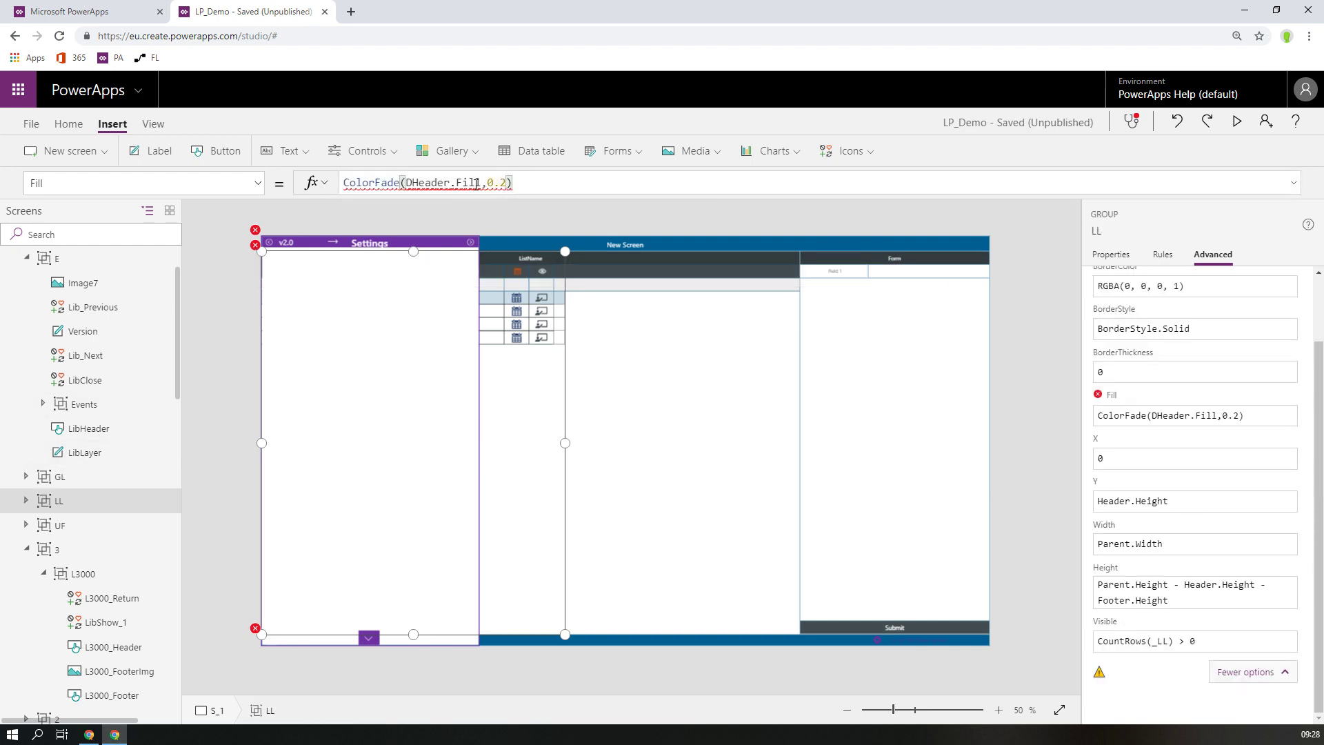
left_click_drag(480, 183, 407, 183)
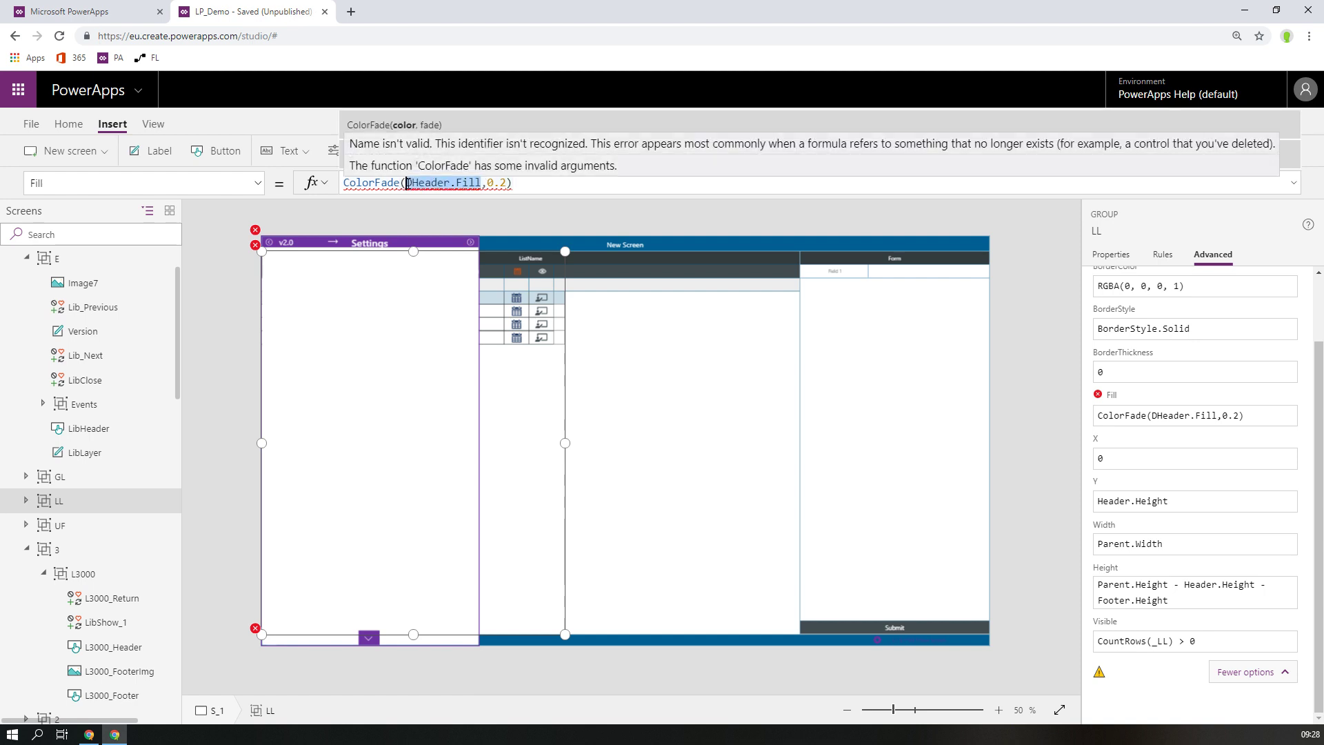
type("D")
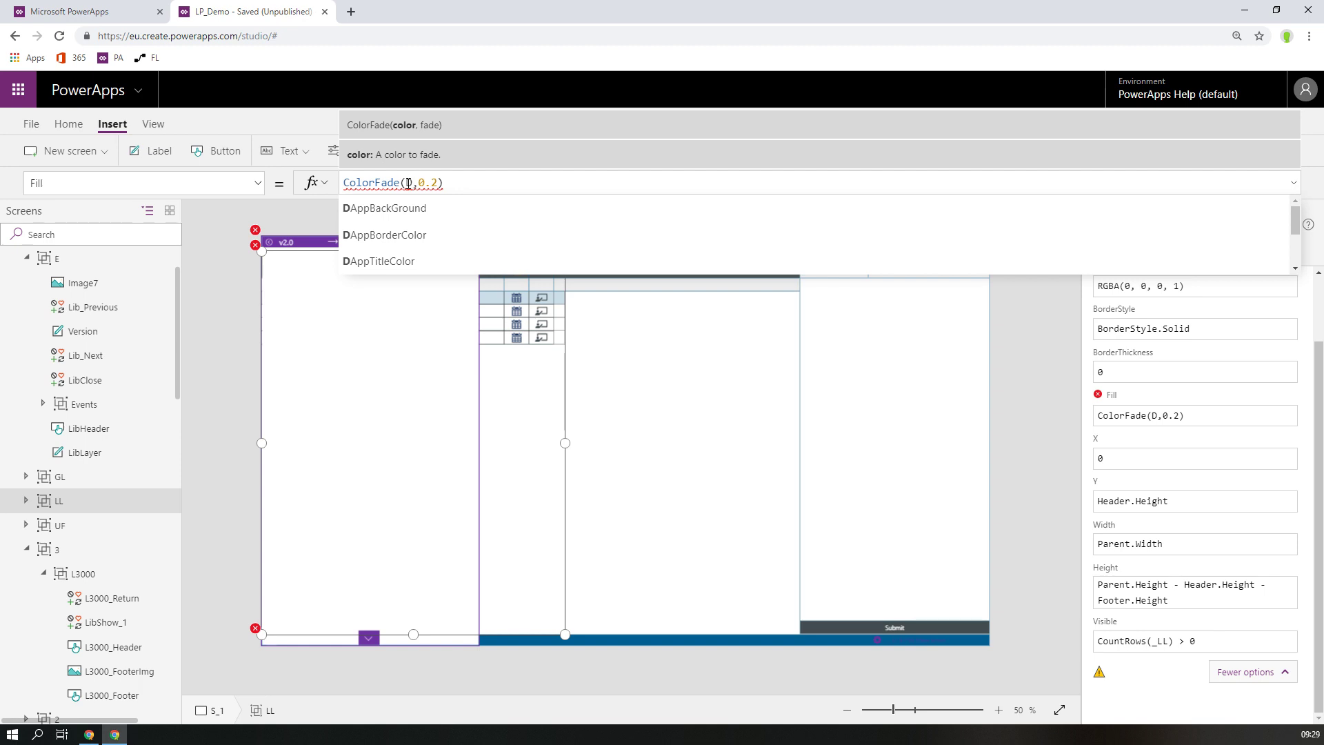
key("Down")
key("Down")
key("Down")
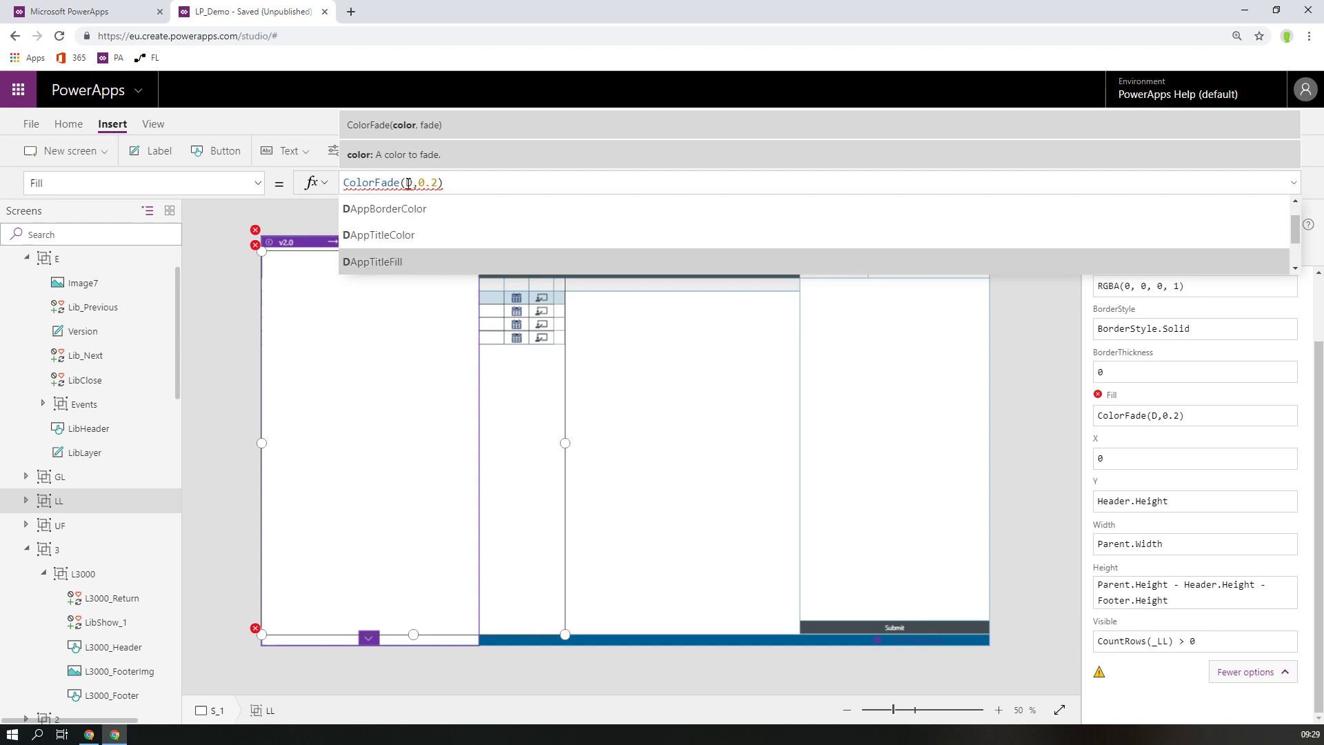
key("Tab")
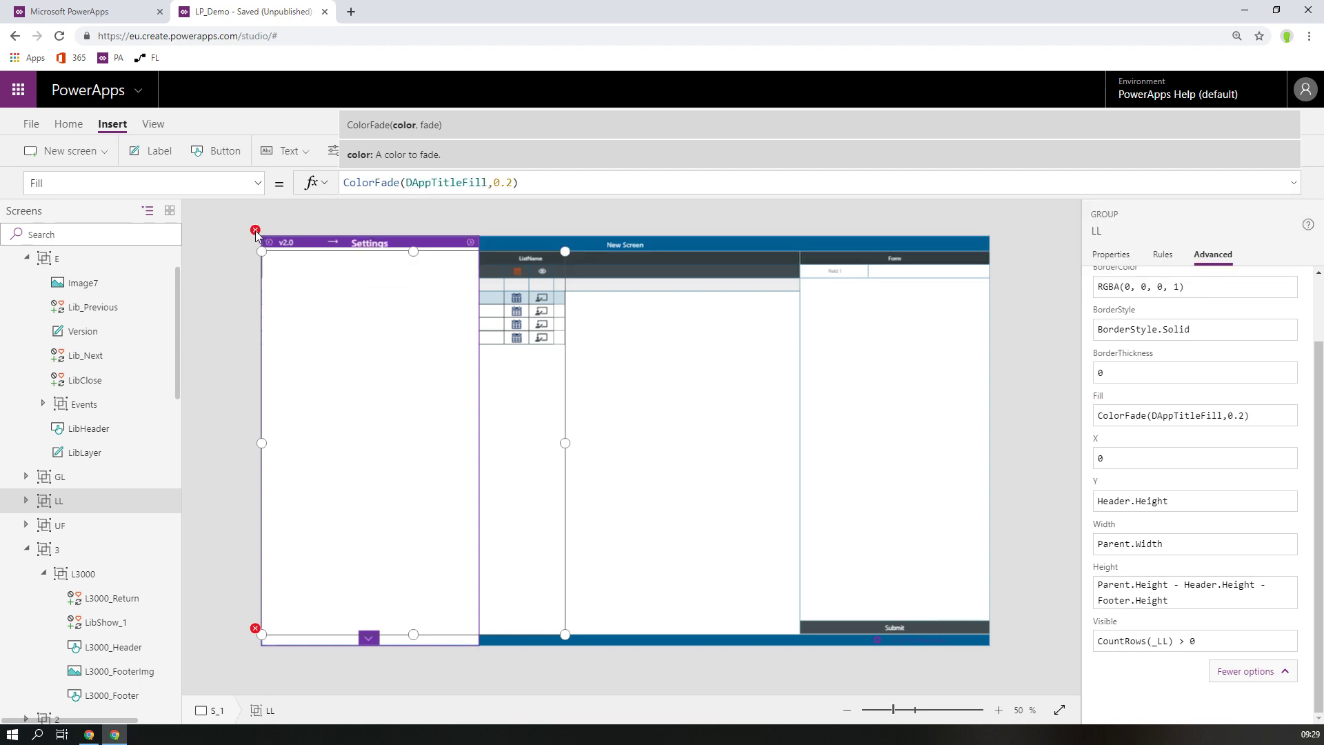
- Set the BorderColor of L3000_Footer to the design variable DAppBorderColor
left_click(256, 233)
left_click(259, 635)
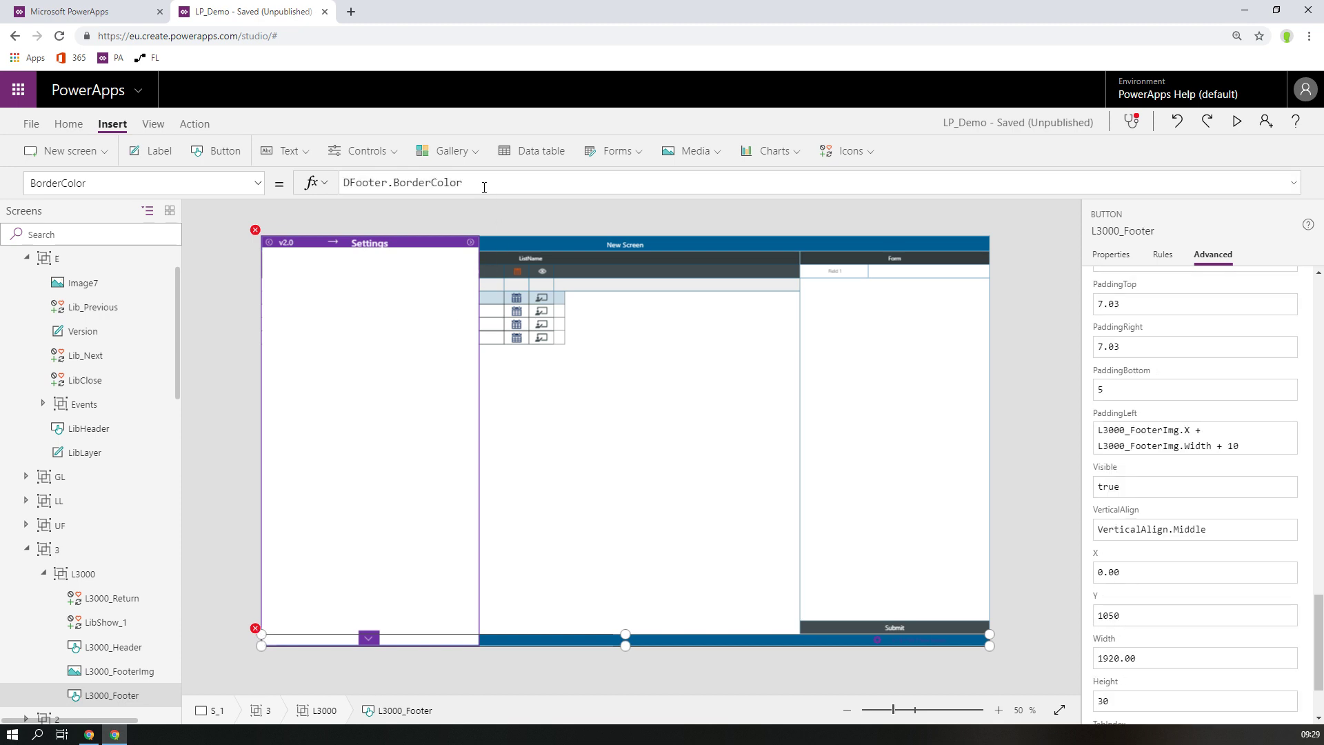
left_click_drag(484, 187, 344, 185)
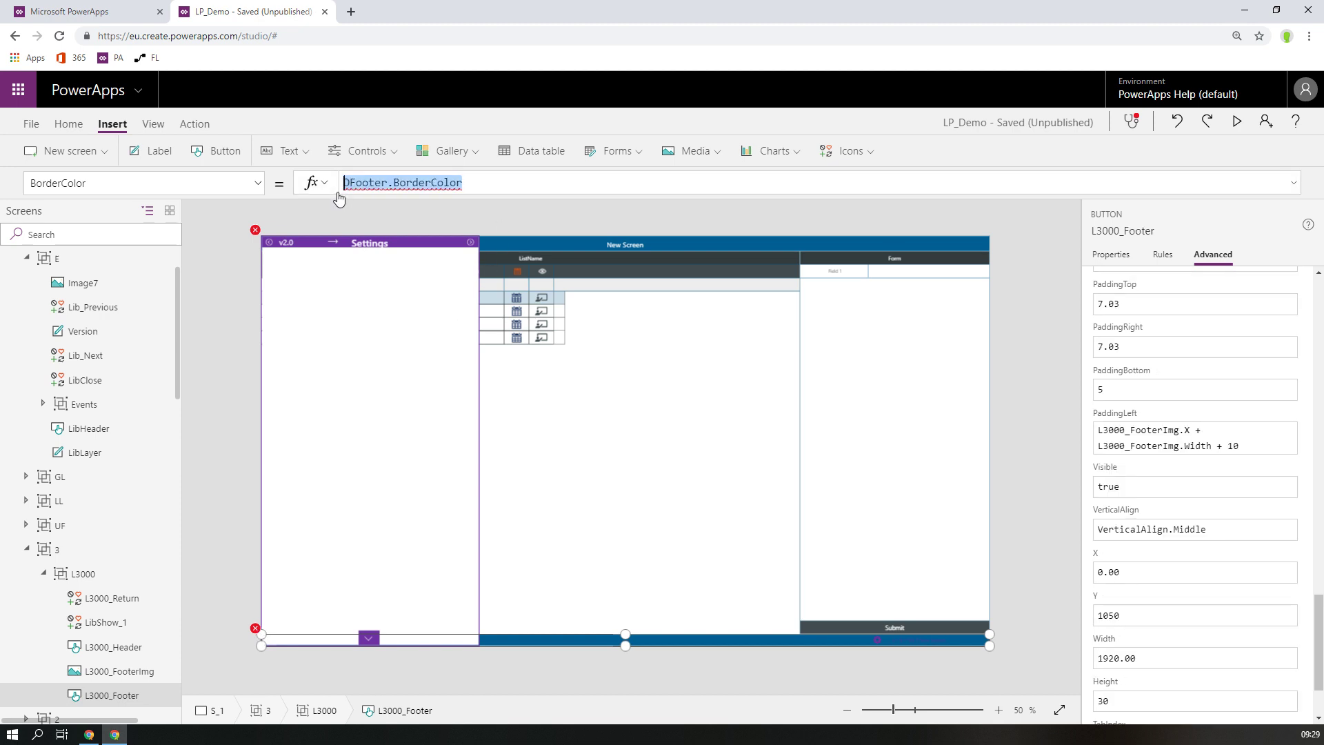
type("DA")
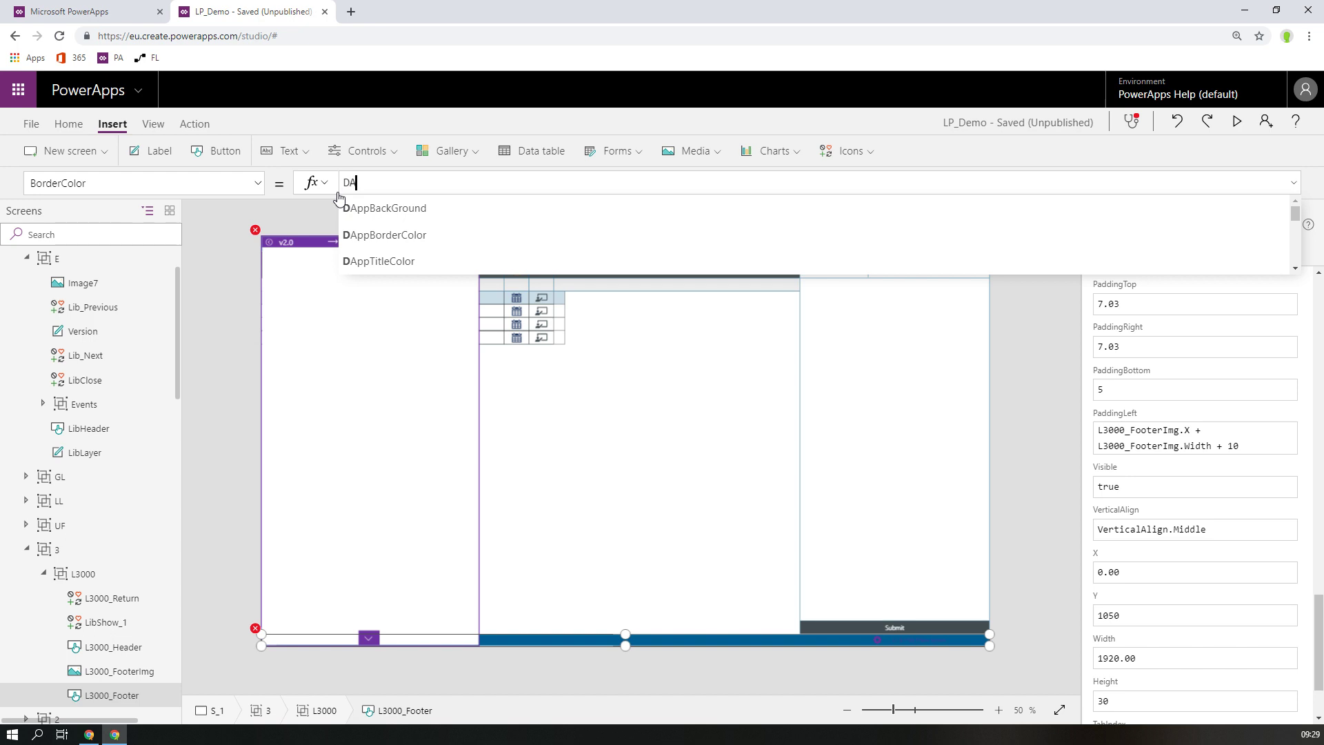
type("ppTitleFill")
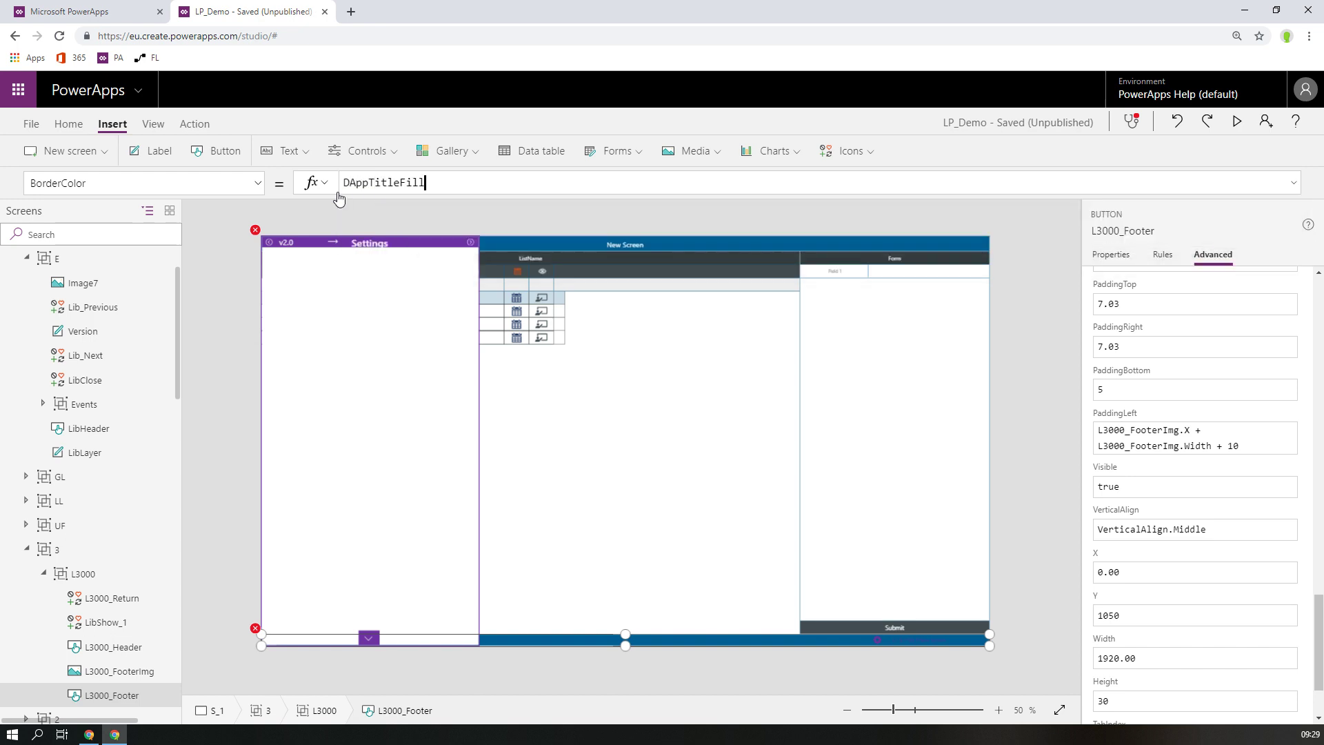
left_click_drag(431, 184, 369, 180)
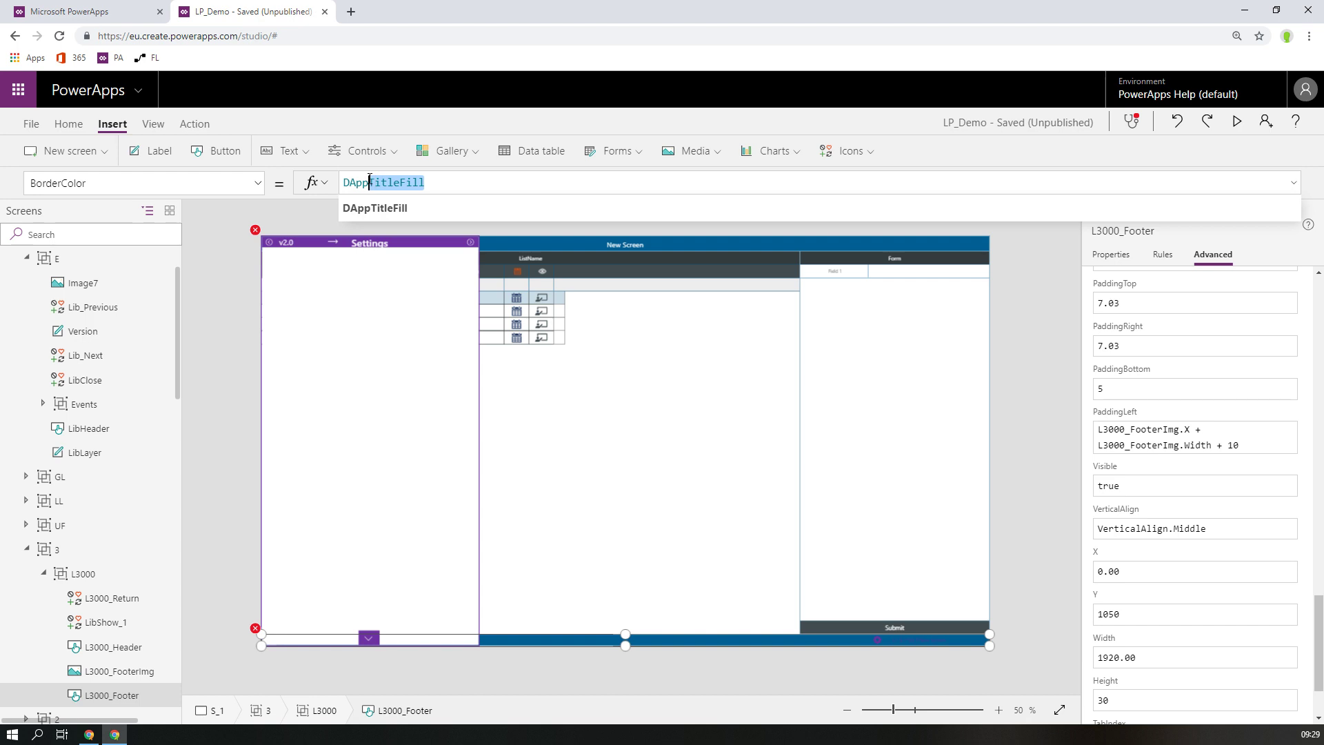
type("Border")
left_click(412, 209)
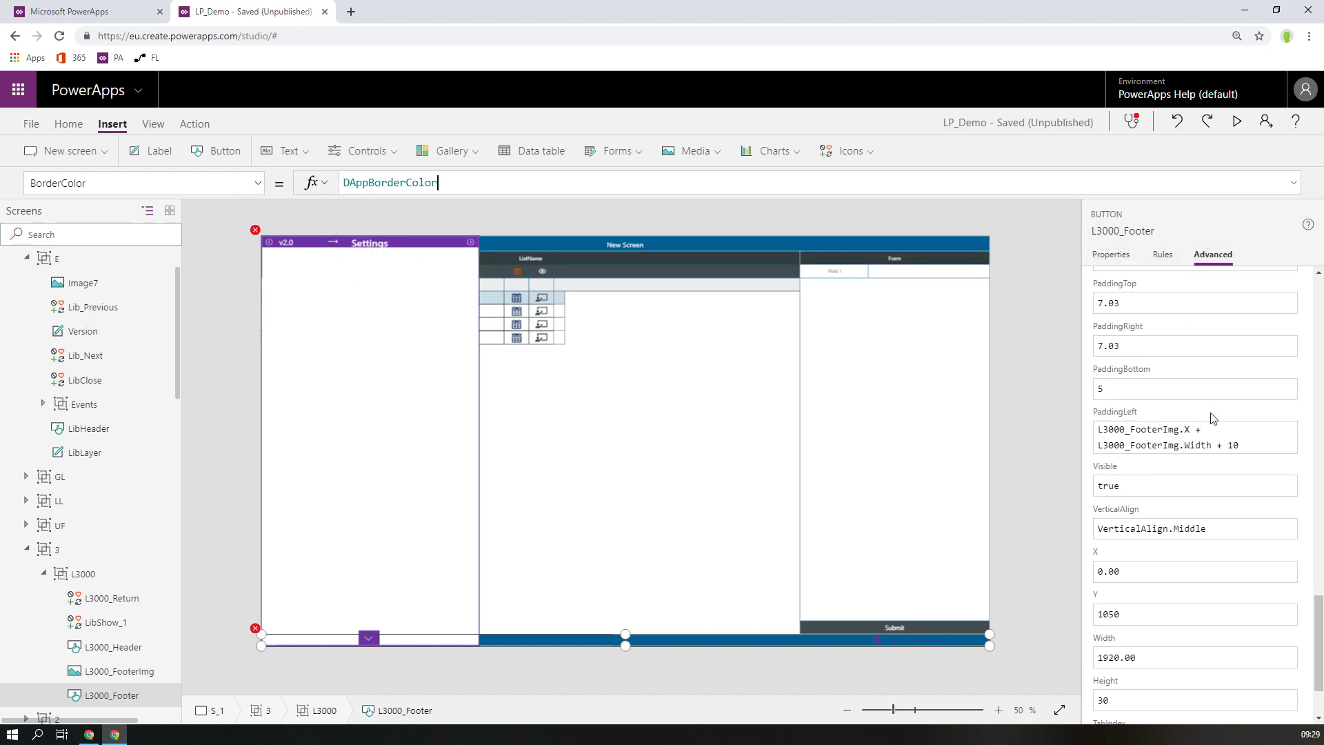
- Set the Strikethrough property of L3000_Footer to false and copy that value for reuse
scroll(1213, 418, "down", 1)
left_click(1237, 376)
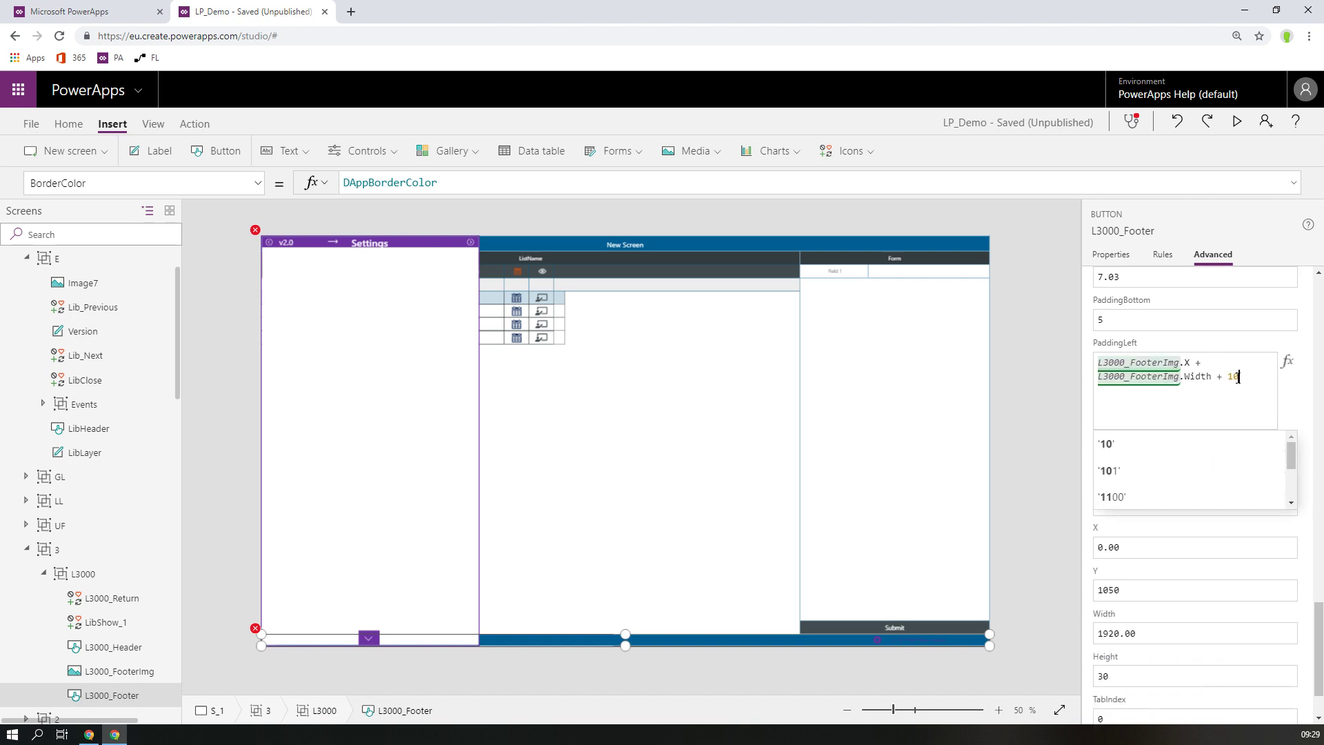
scroll(1170, 390, "up", 4)
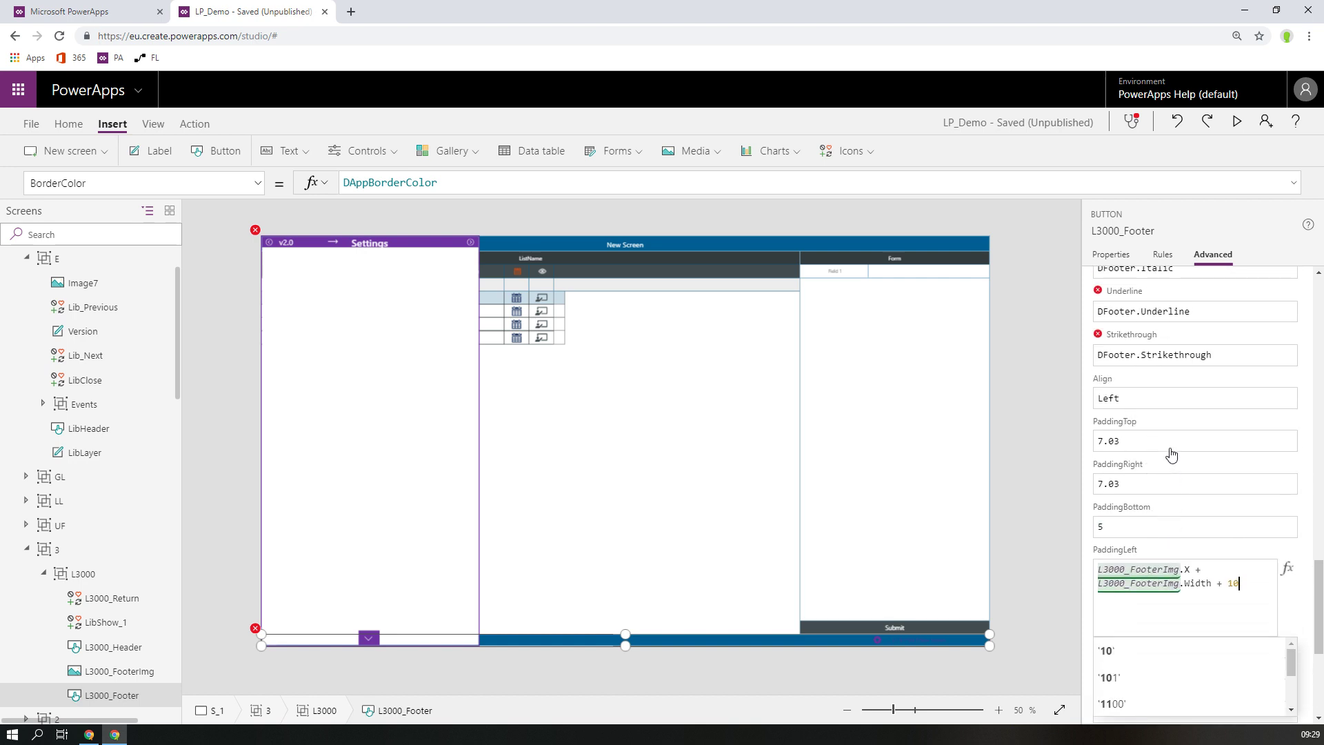
left_click(1224, 431)
key("BackSpace")
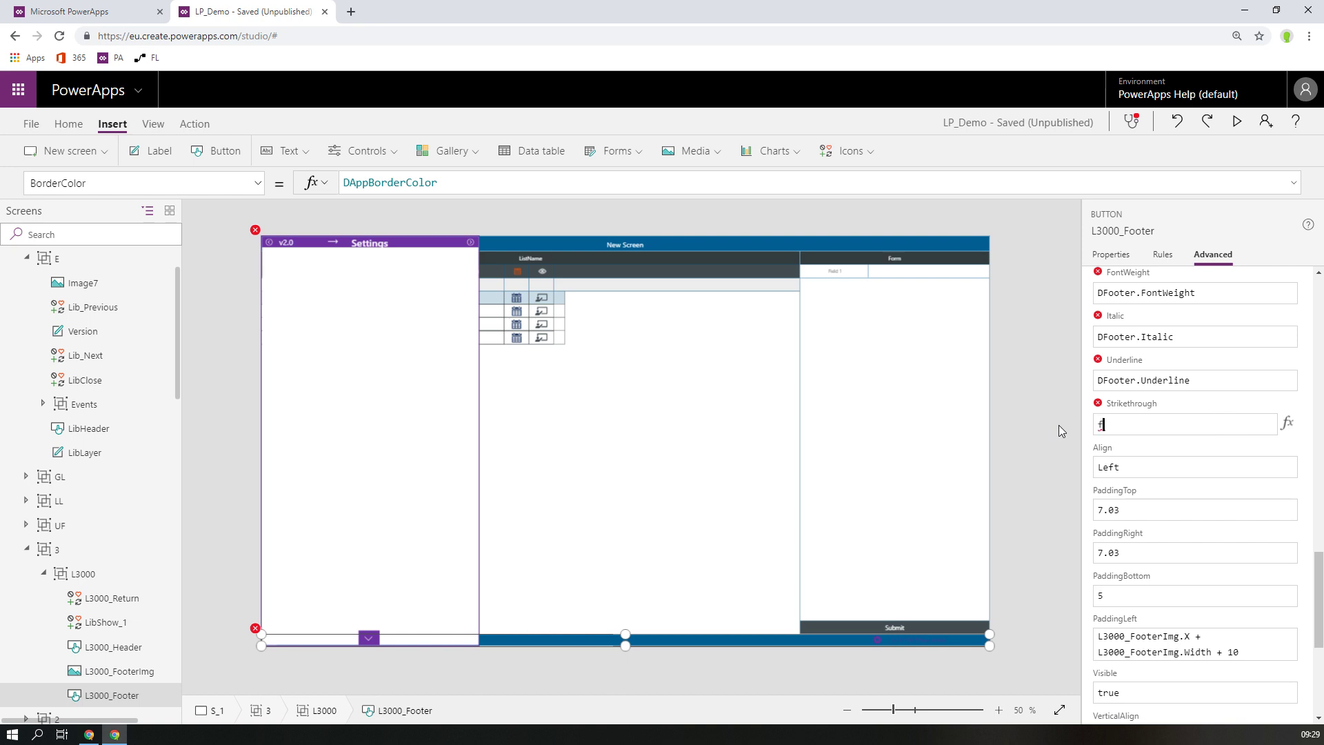
type("false")
key("ctrl+a")
key("ctrl+c")
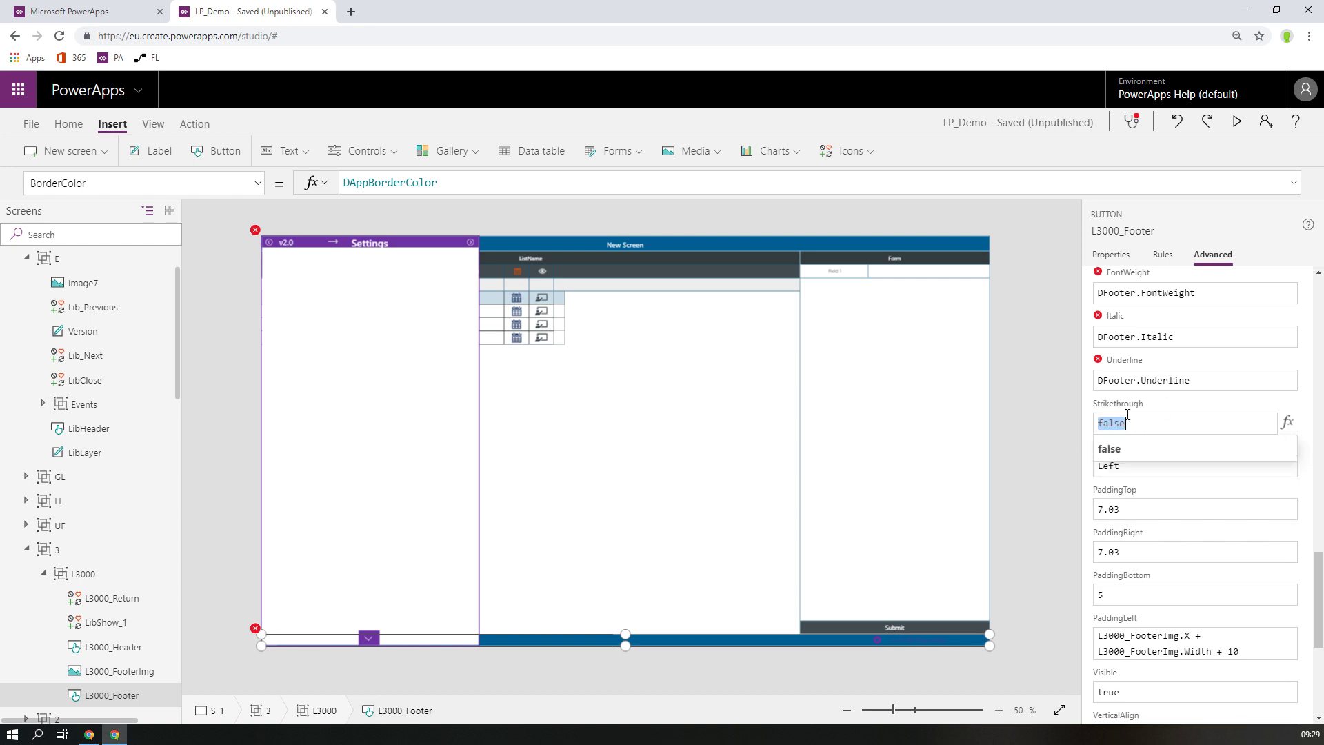
- Replace the broken DFooter references in the Underline and Italic properties of L3000_Footer with false
left_click(1179, 388)
key("ctrl+a")
key("ctrl+v")
left_click(1176, 338)
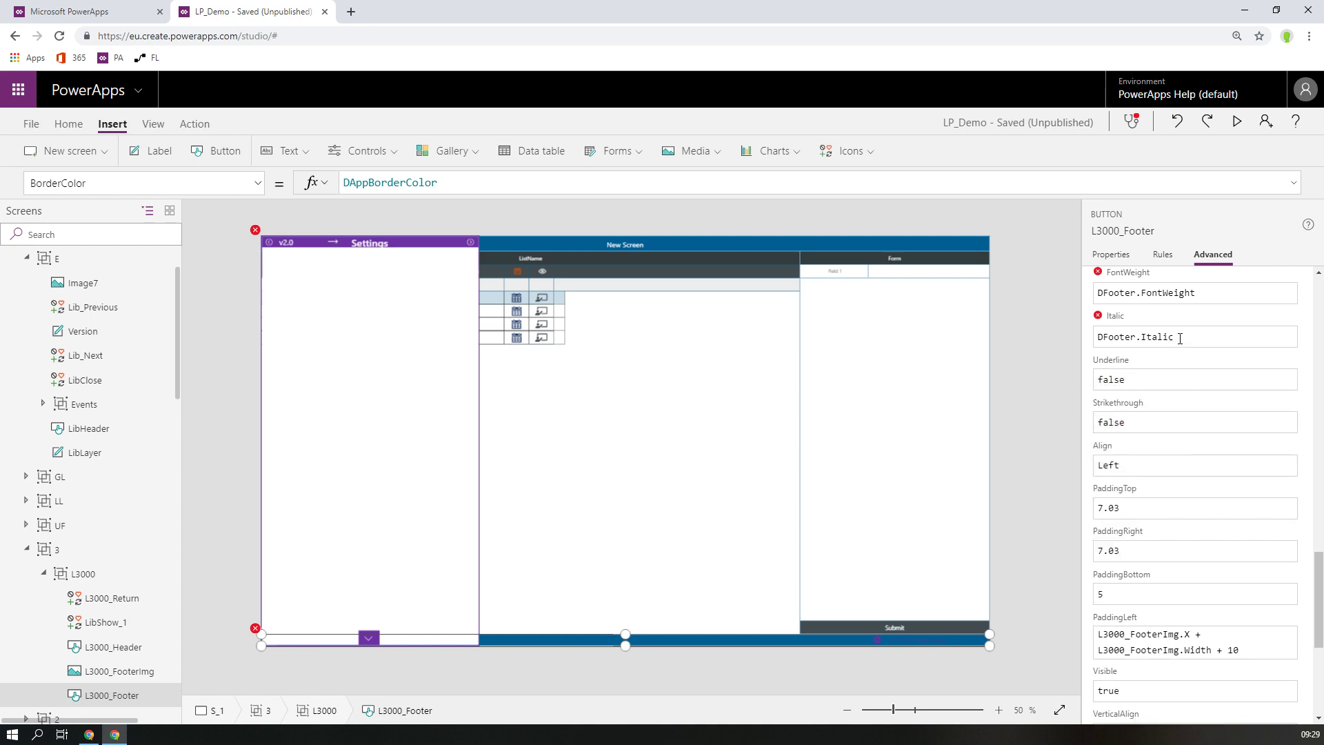
key("ctrl+a")
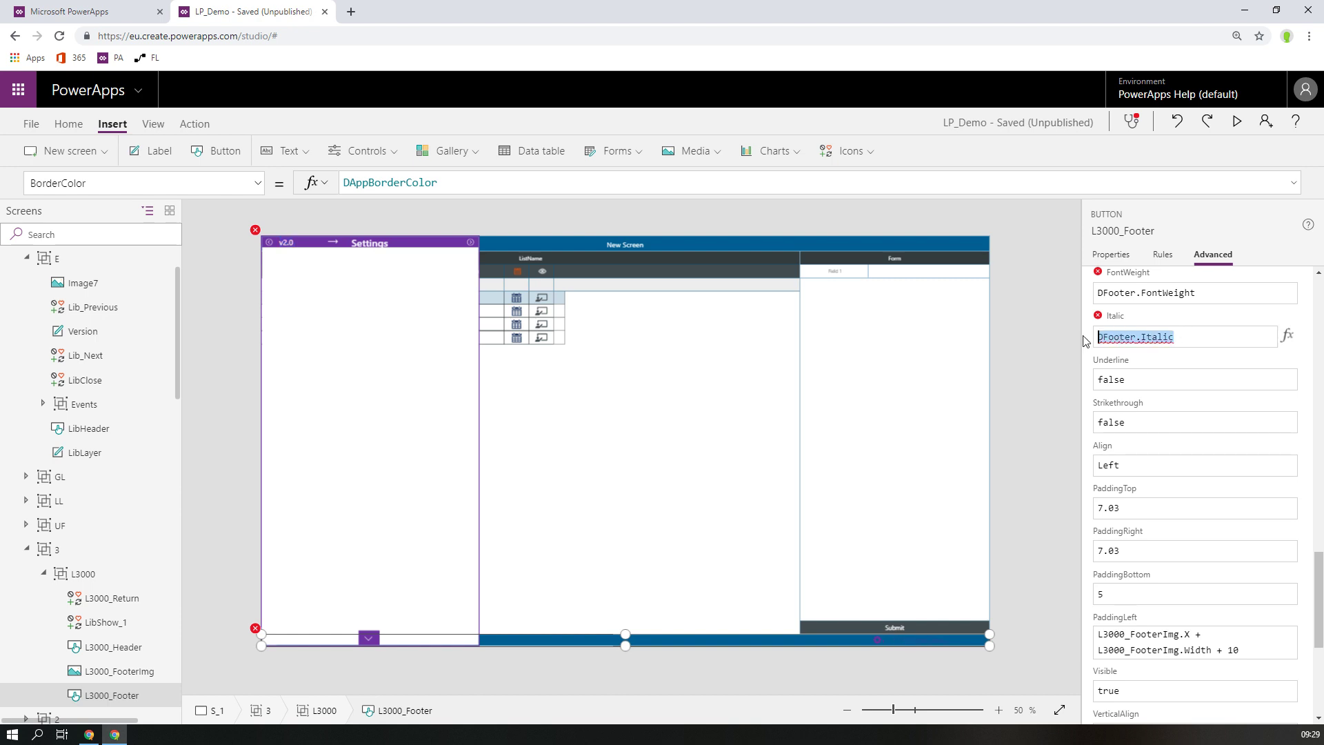
key("ctrl+v")
- Replace the broken DFooter.FontWeight reference of L3000_Footer with Normal
scroll(1193, 324, "up", 1)
left_click(1198, 361)
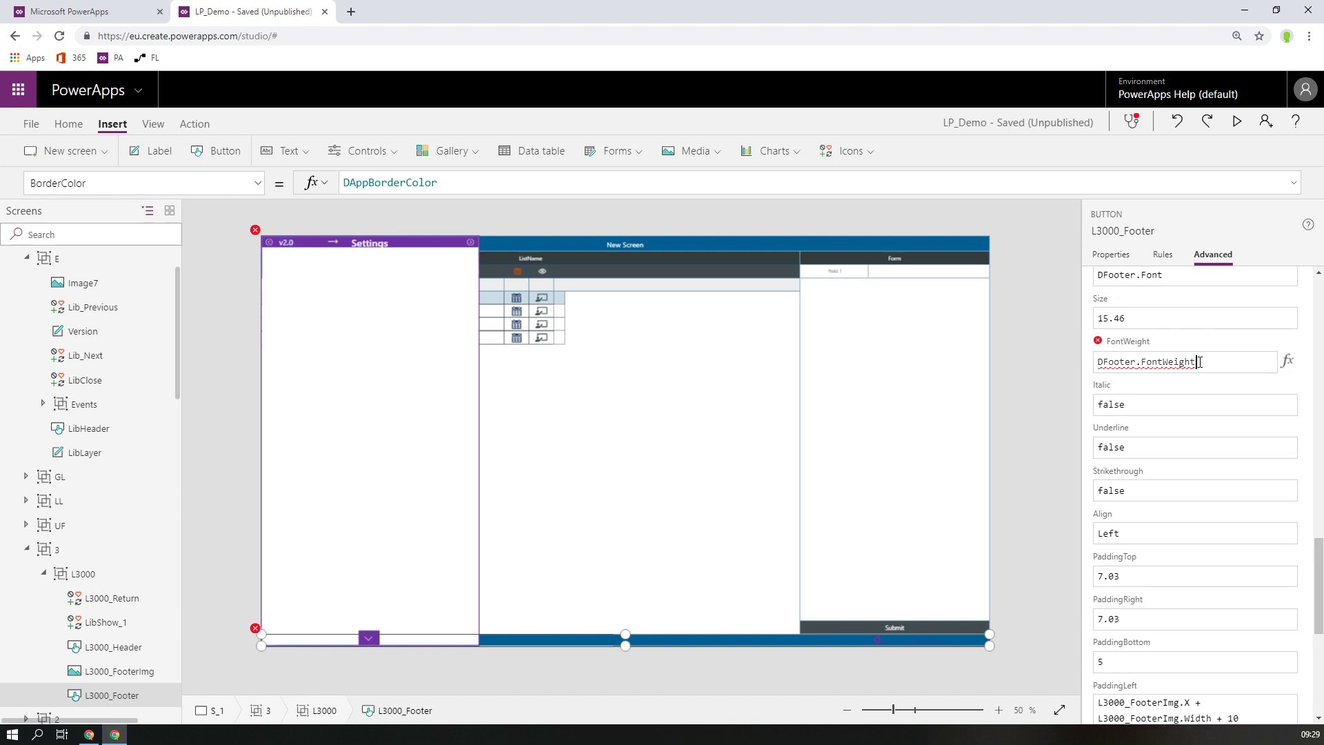
left_click_drag(1200, 362, 1077, 361)
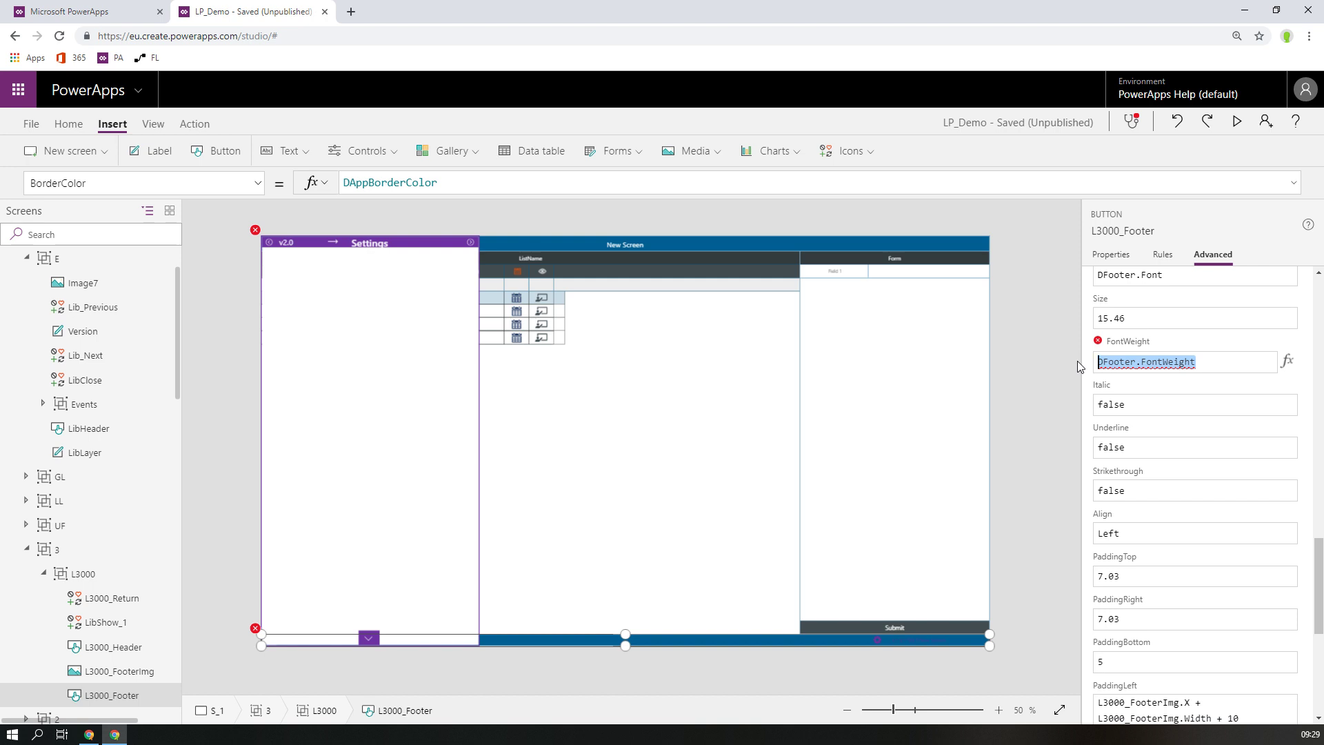
type("Font")
key("BackSpace")
key("BackSpace")
key("BackSpace")
key("BackSpace")
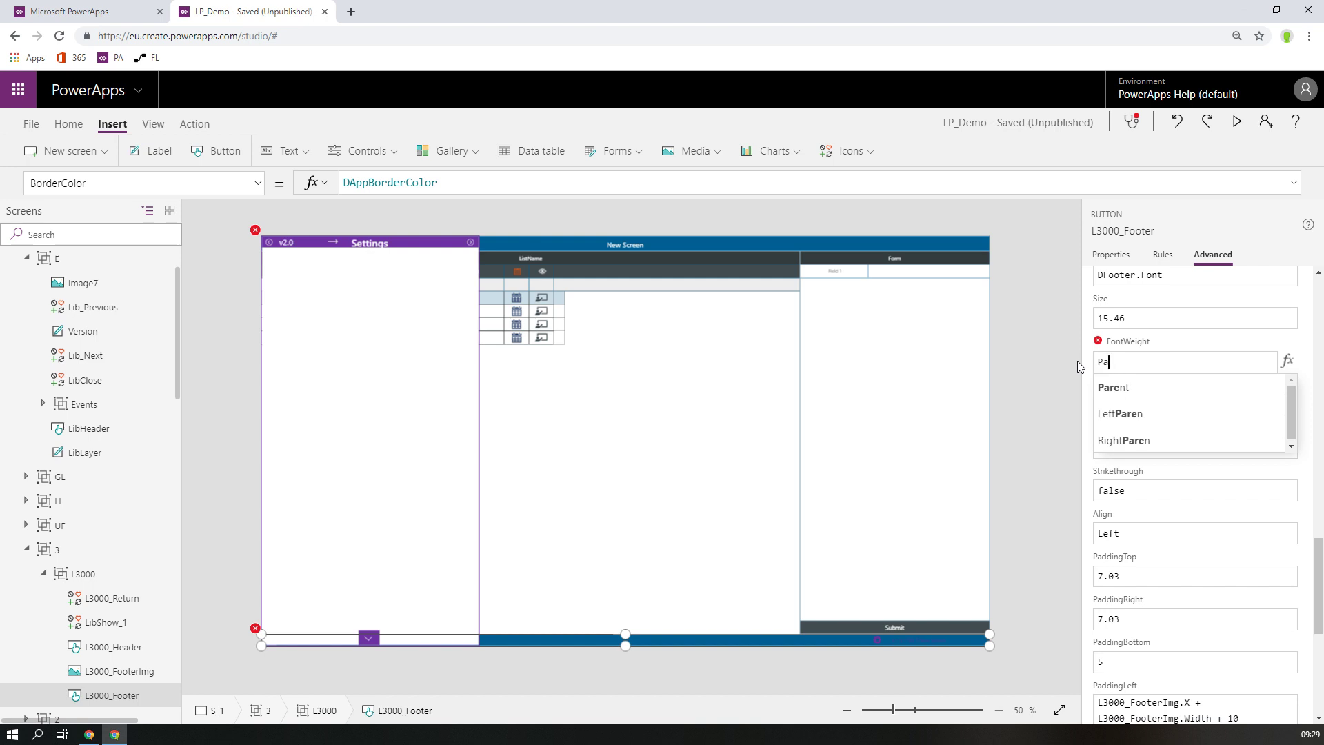
type("Normal")
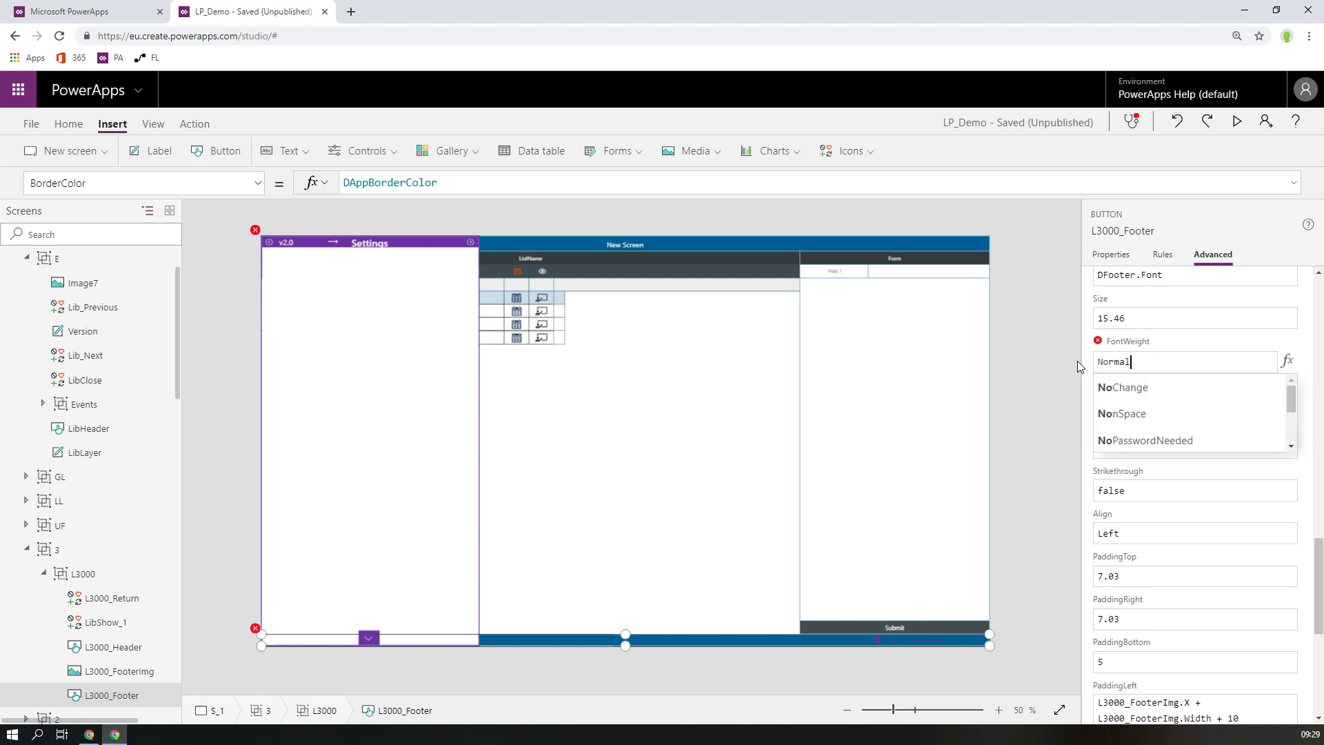
left_click(1166, 321)
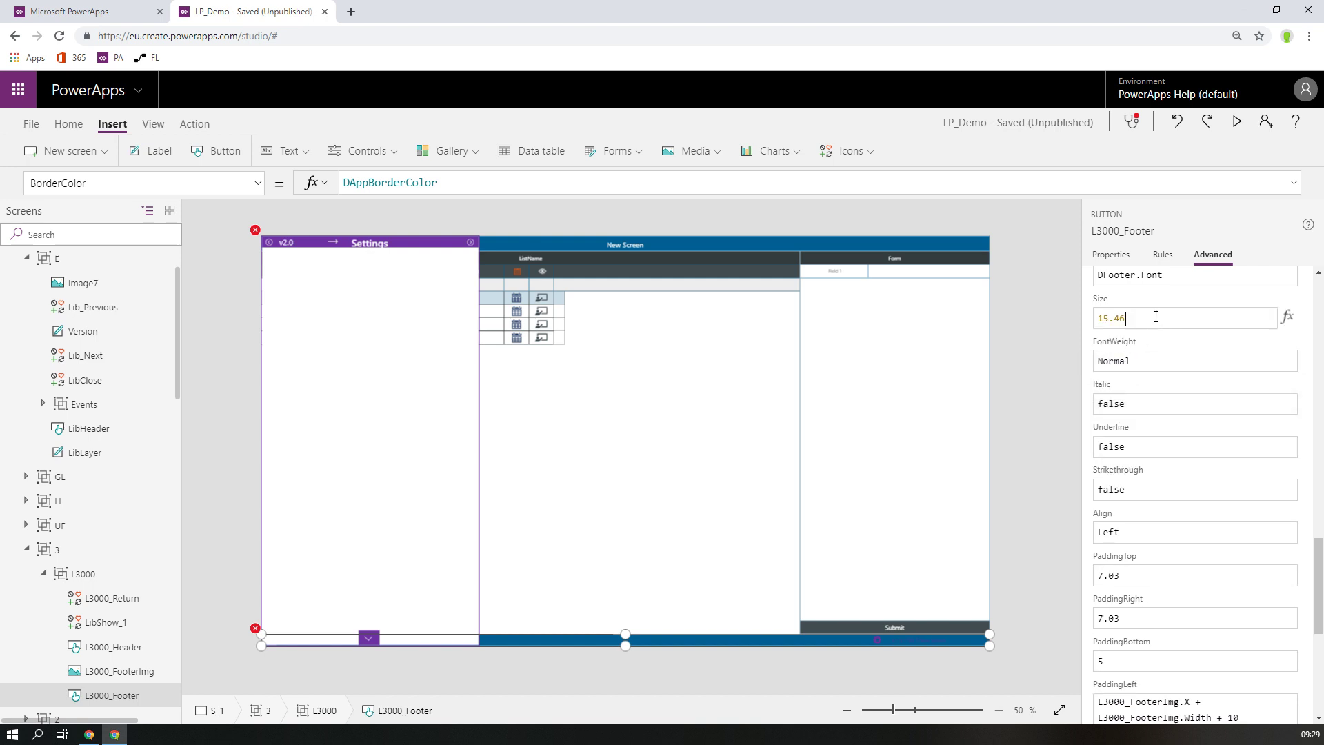
- Hide the Settings pane on the canvas, preview the New Screen layout and return to editing
scroll(1166, 338, "up", 2)
scroll(1162, 407, "up", 2)
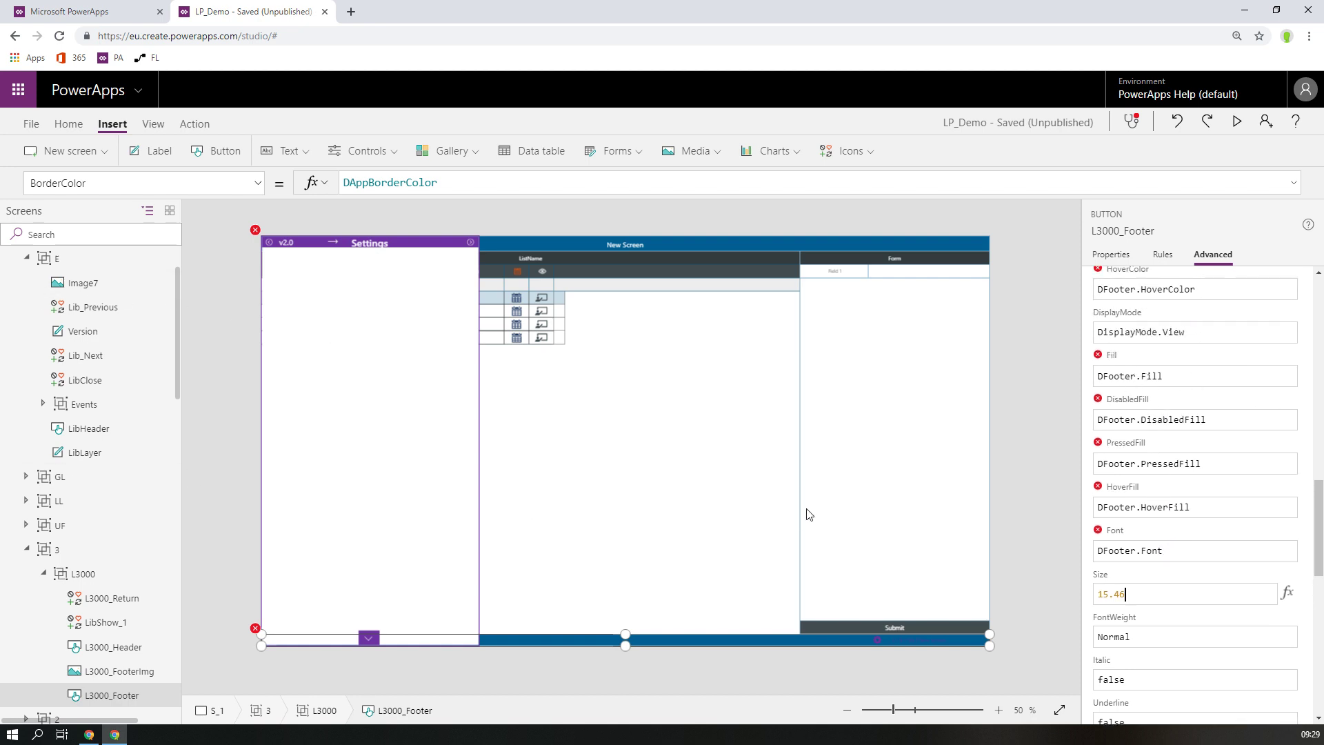
left_click(374, 638)
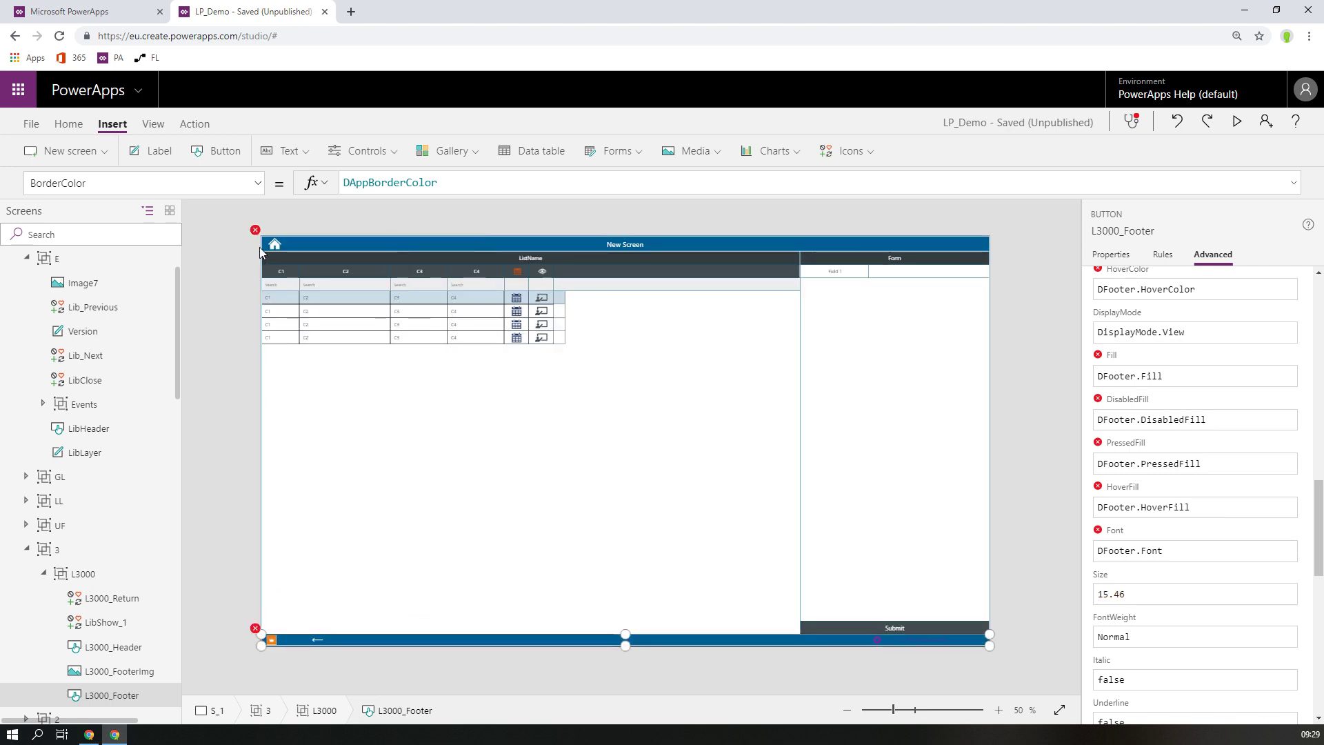
left_click(1238, 124)
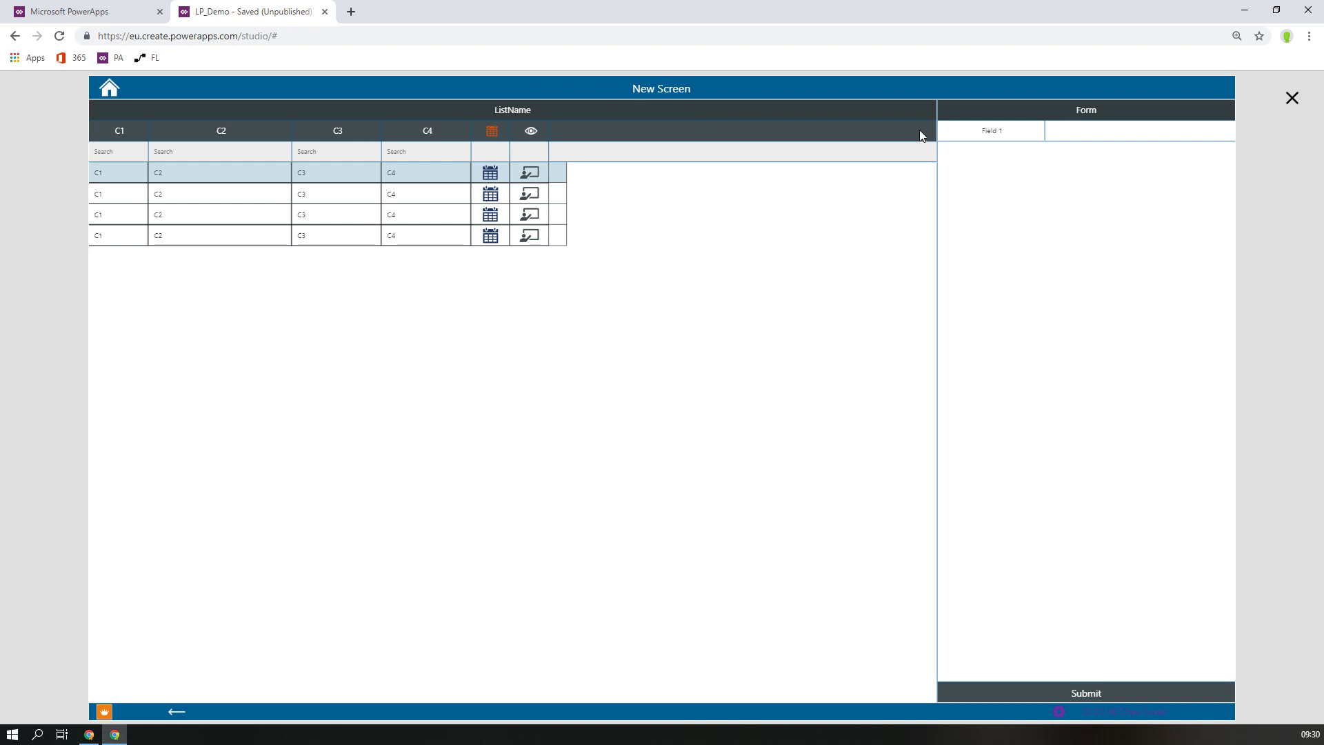
left_click(1292, 97)
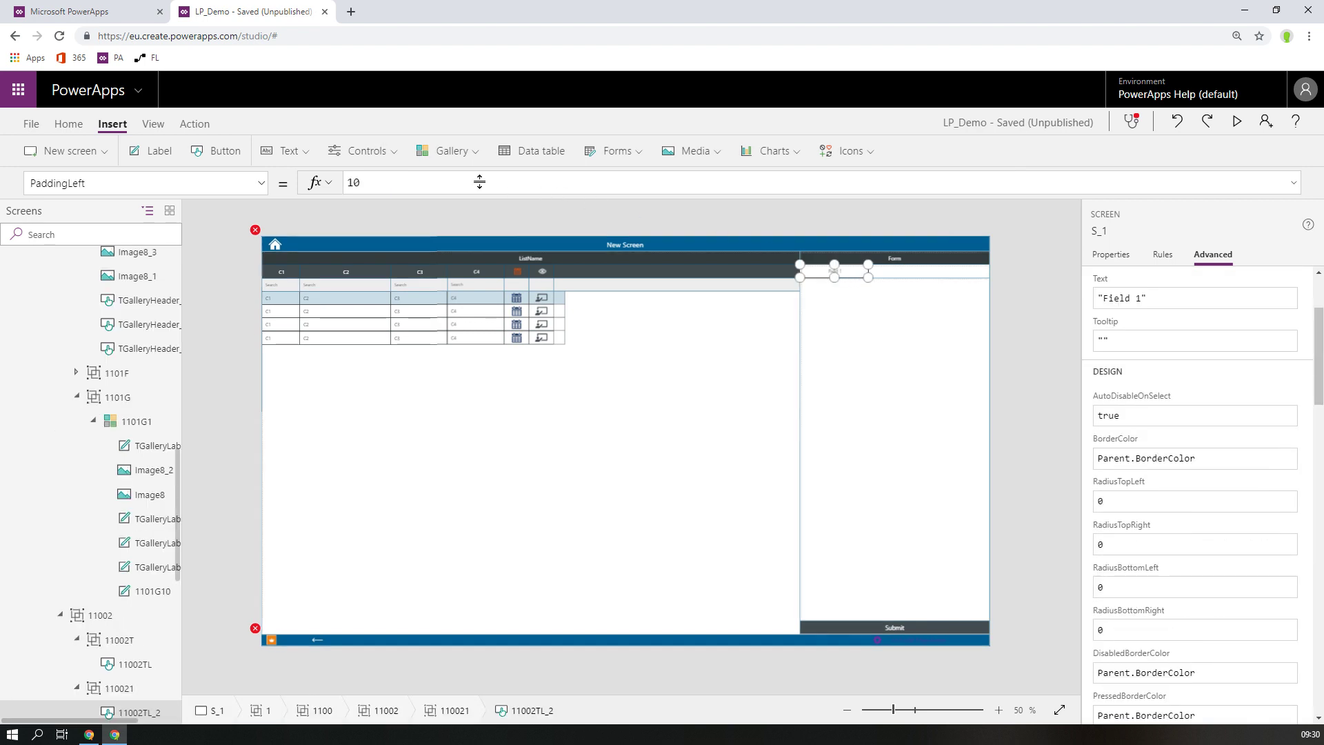
- Left-align the text of the Field 1 button in the Form section and preview the app
left_click(69, 124)
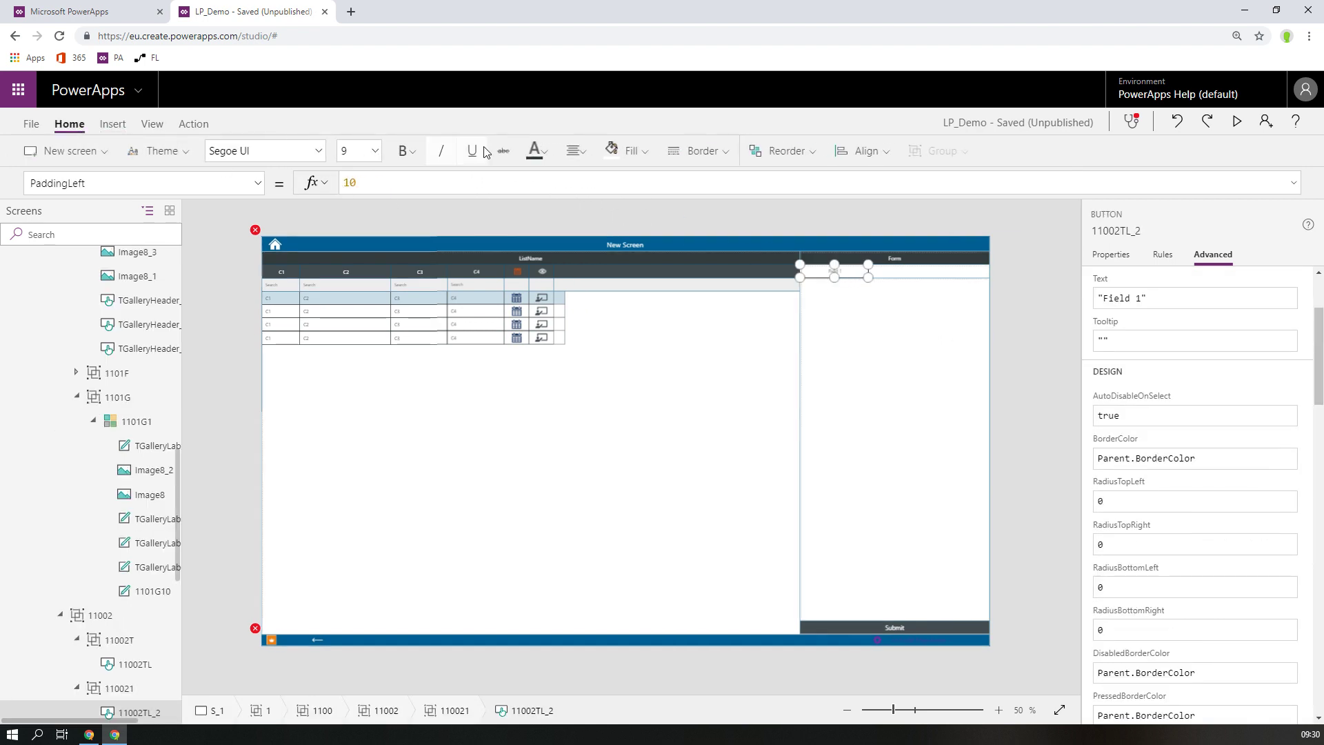
left_click(576, 150)
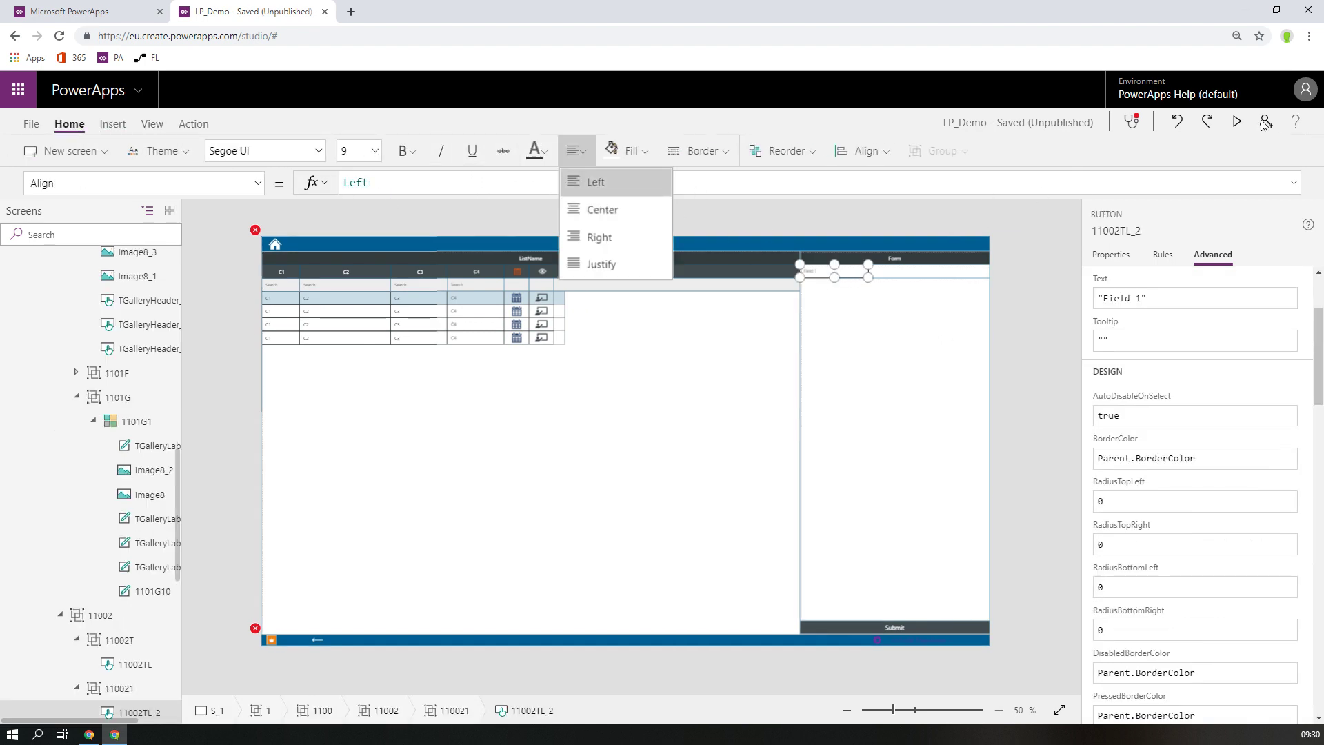
left_click(1238, 123)
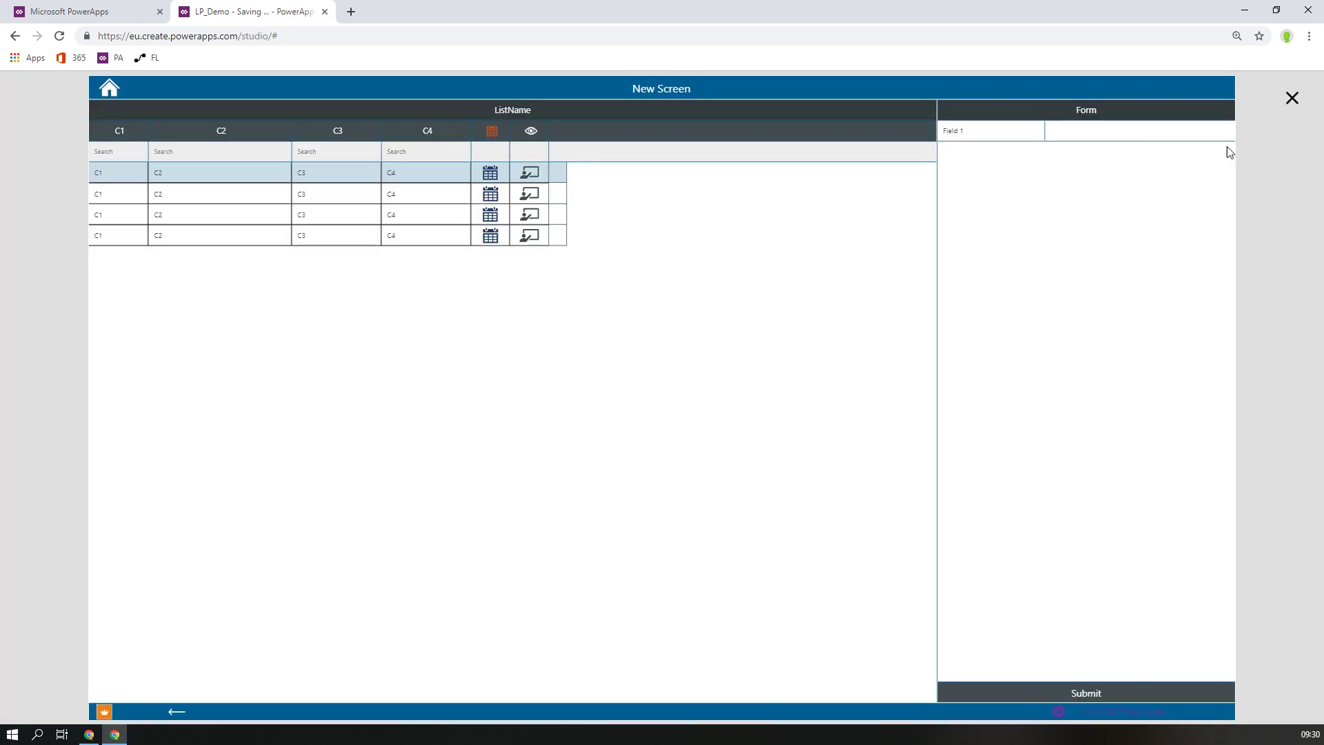